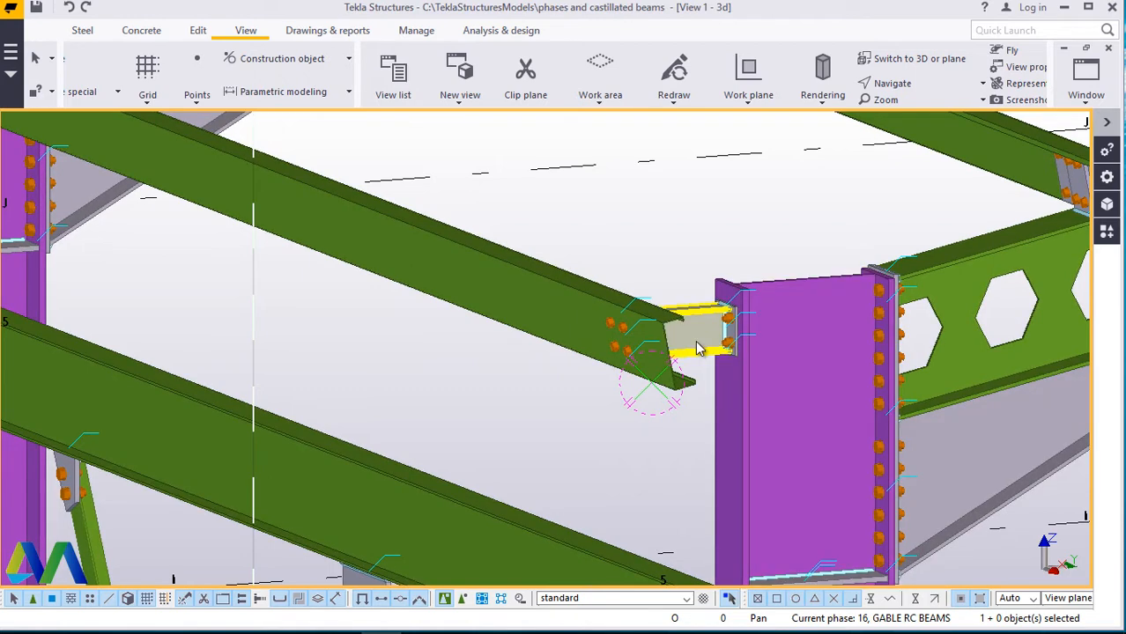
Copy the selected short beam between the green purlin and the column 200 mm straight down.
scroll(697, 348, up, 2)
scroll(721, 357, up, 2)
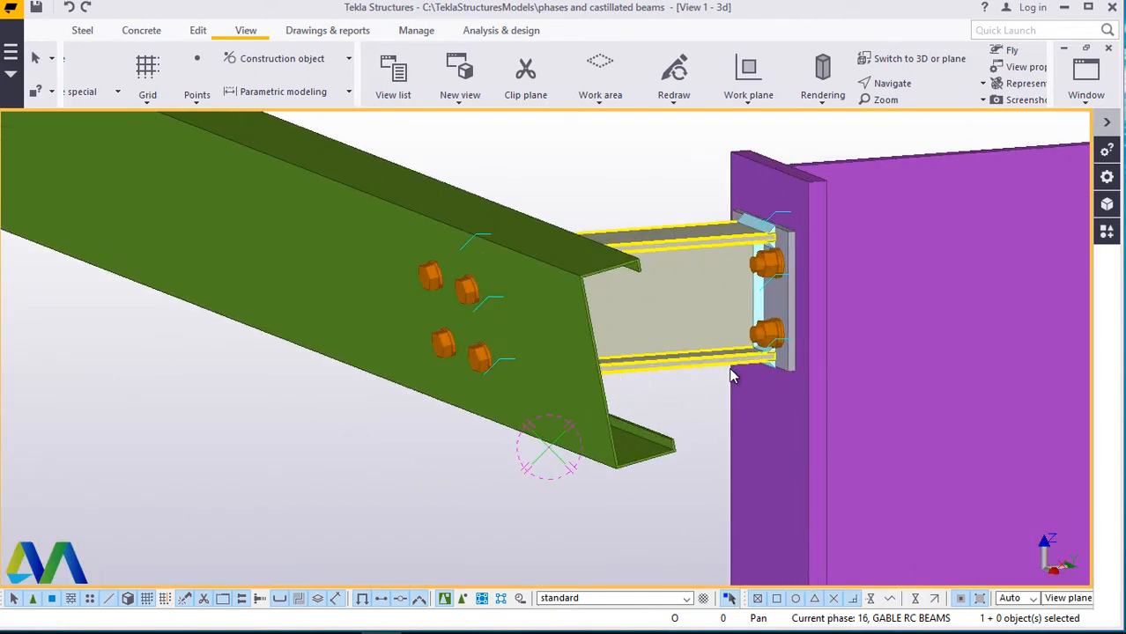
scroll(760, 405, up, 2)
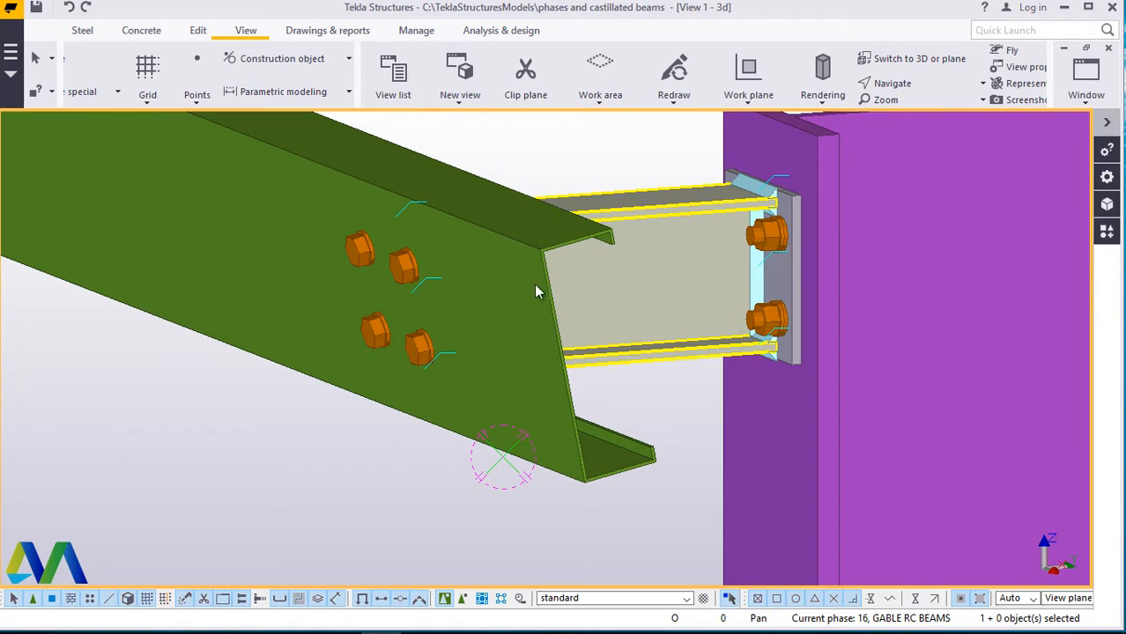
scroll(582, 295, down, 2)
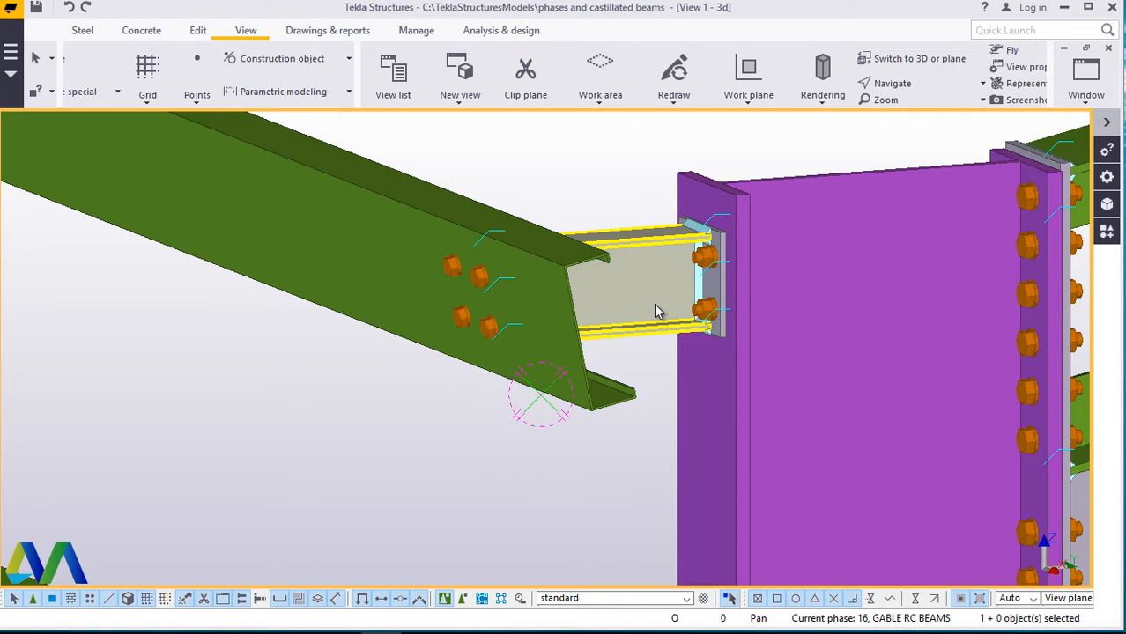
scroll(654, 304, up, 3)
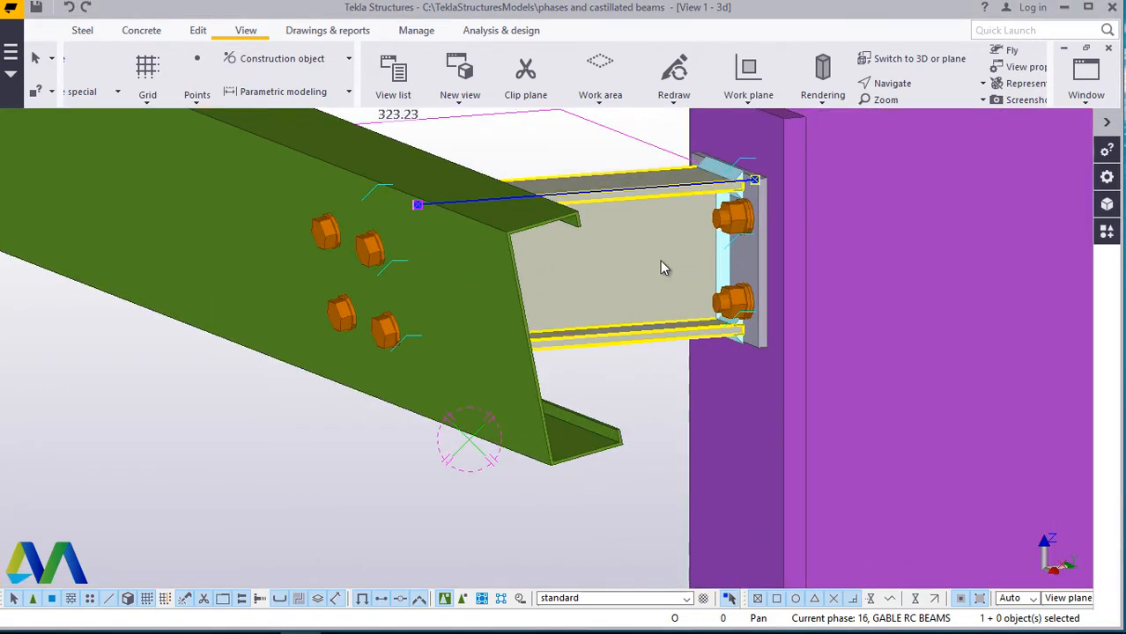
right_click(667, 264)
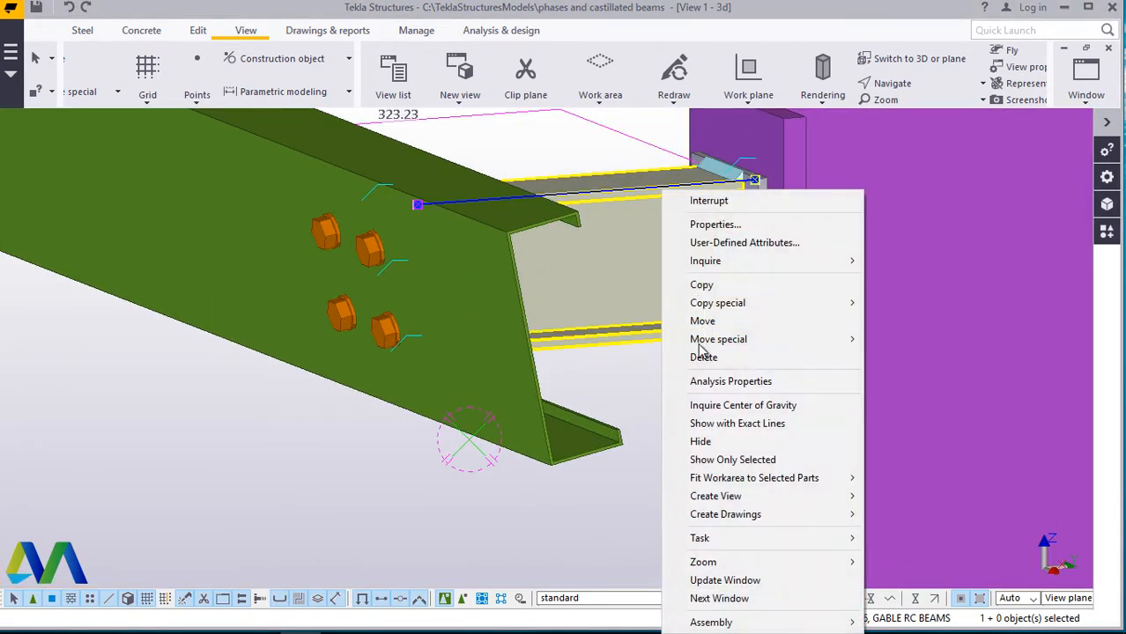
click(696, 285)
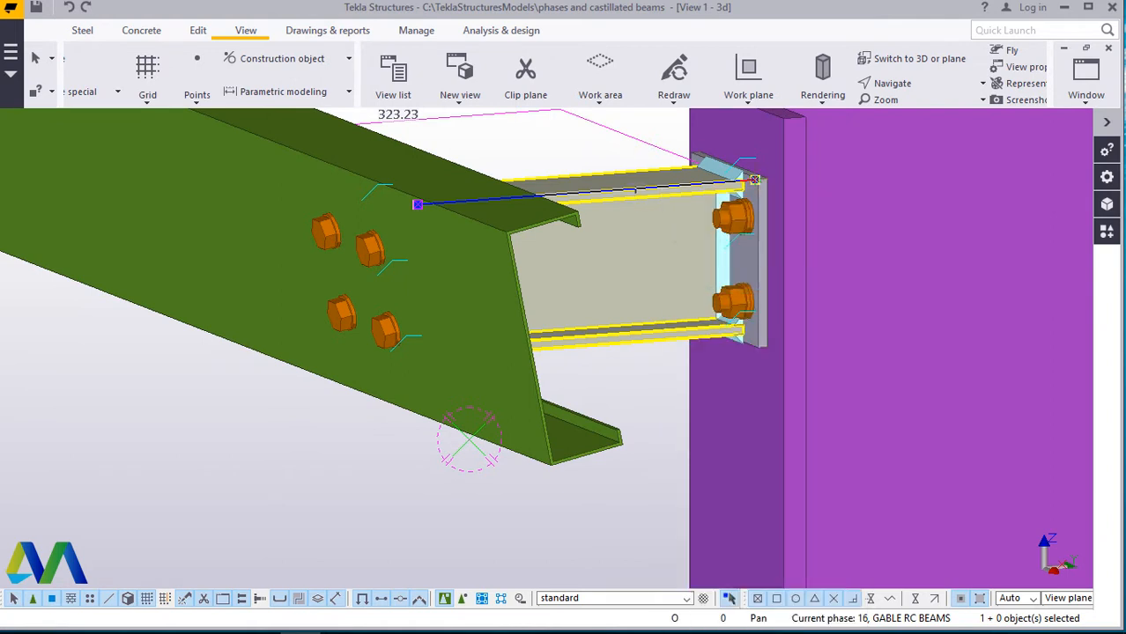
scroll(634, 198, up, 4)
scroll(621, 239, up, 1)
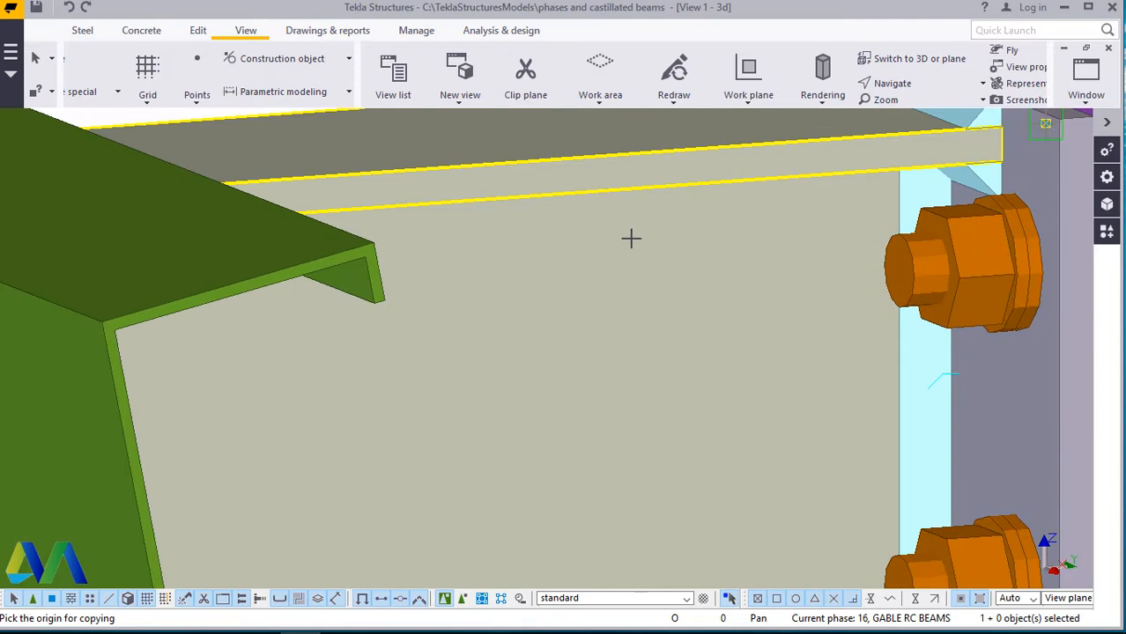
scroll(641, 228, down, 4)
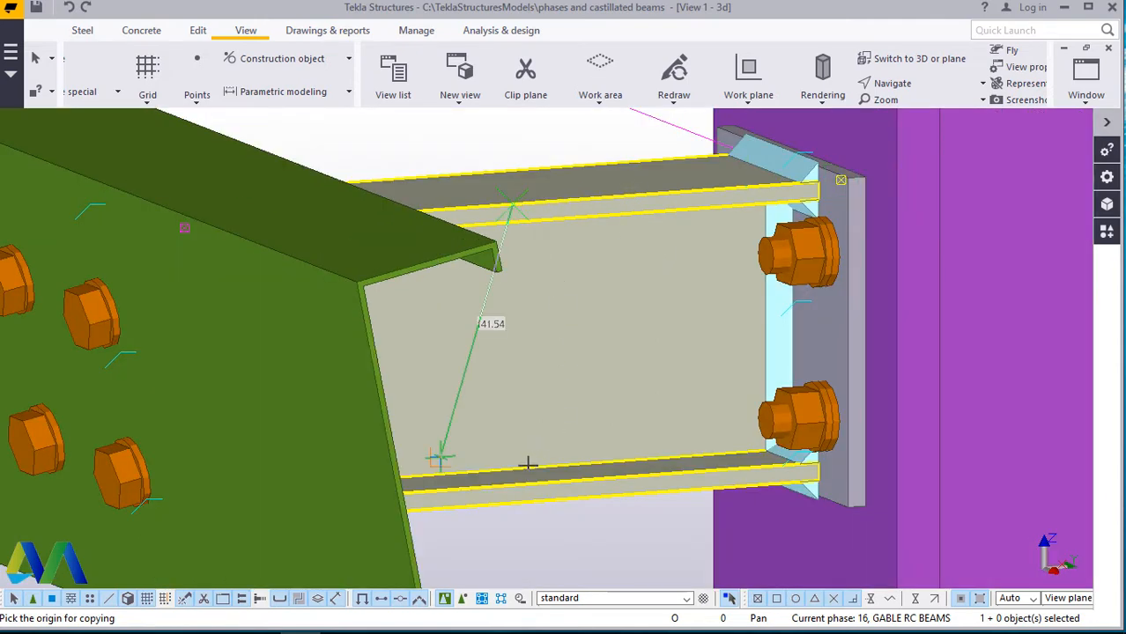
click(510, 506)
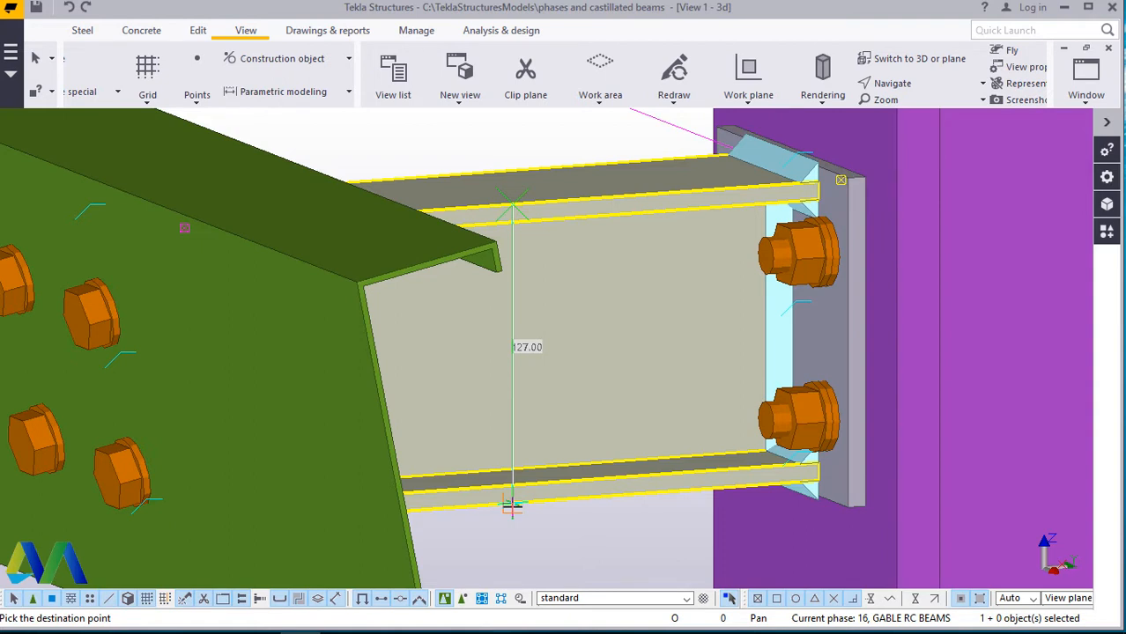
text(200)
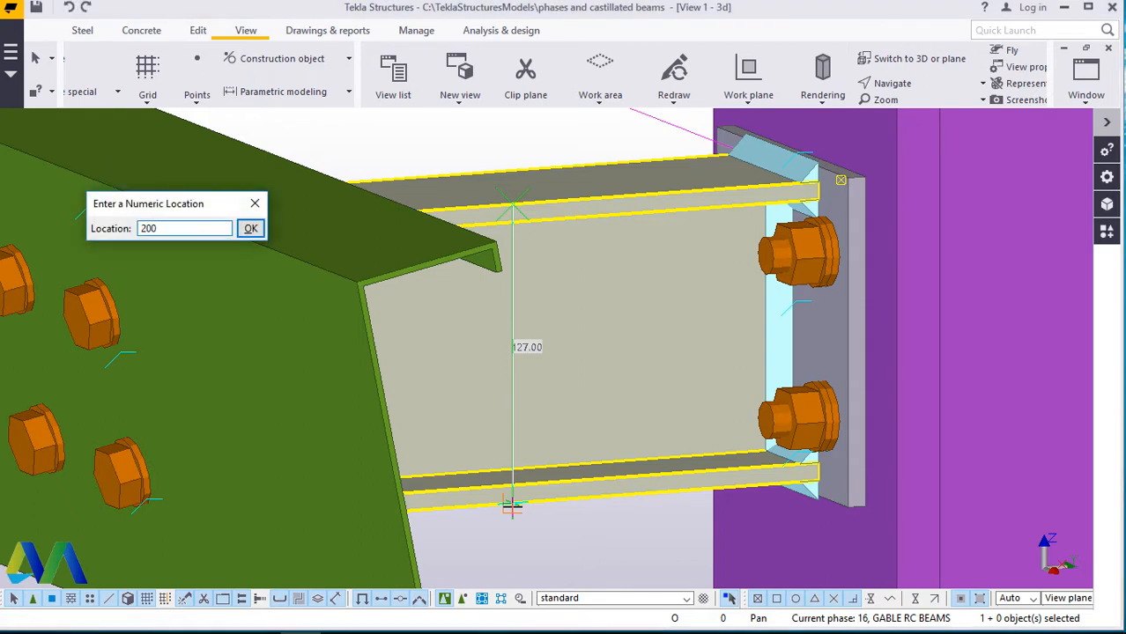
key(Return)
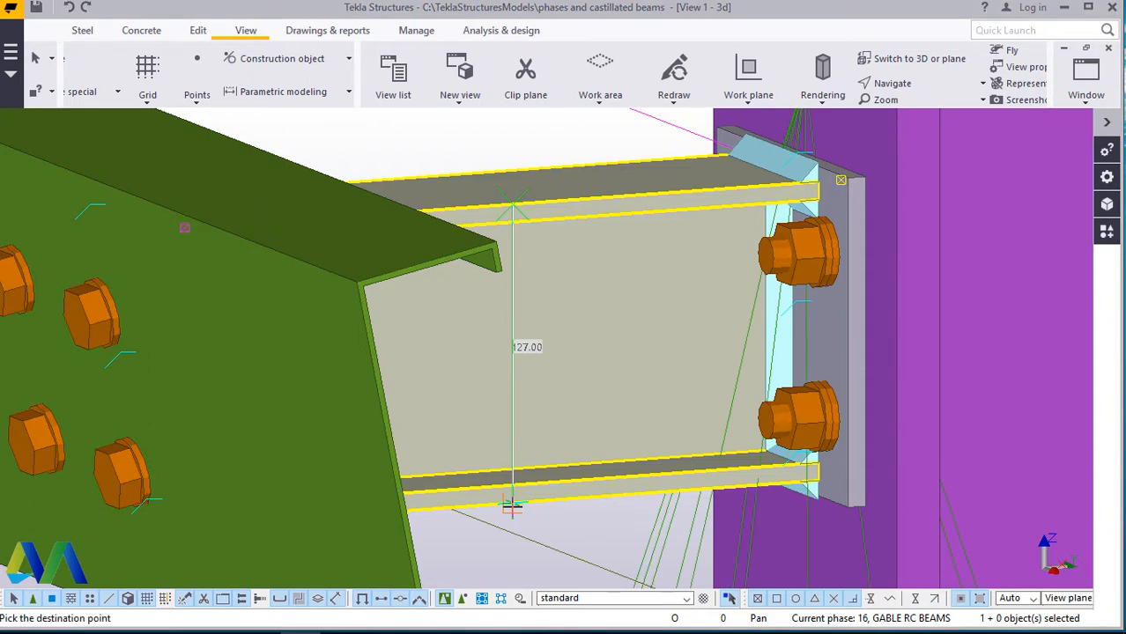
right_click(514, 238)
click(559, 250)
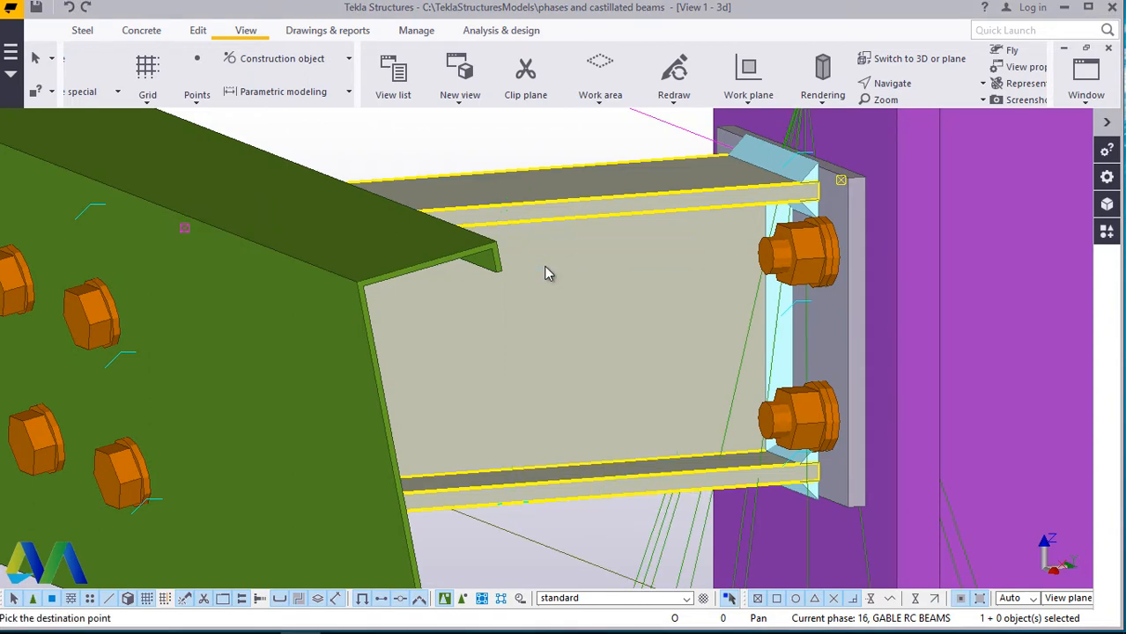
scroll(548, 260, down, 5)
scroll(548, 260, down, 2)
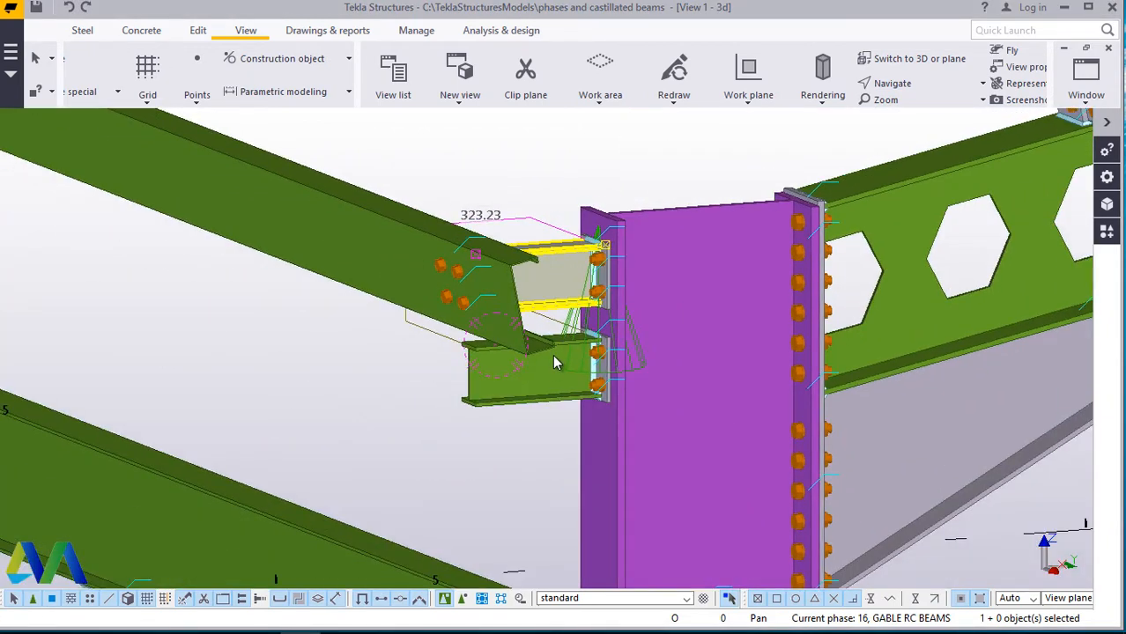
Choose the L profile RSA75*50*6 from the profile catalog for the lower copied beam.
scroll(557, 354, up, 6)
click(560, 408)
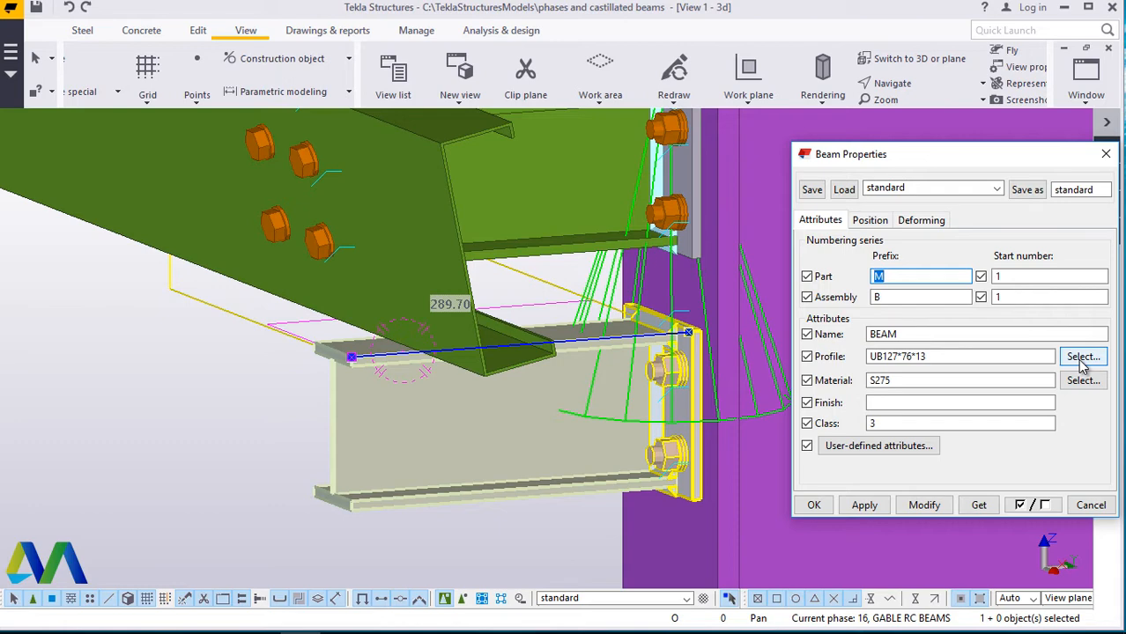
click(1080, 358)
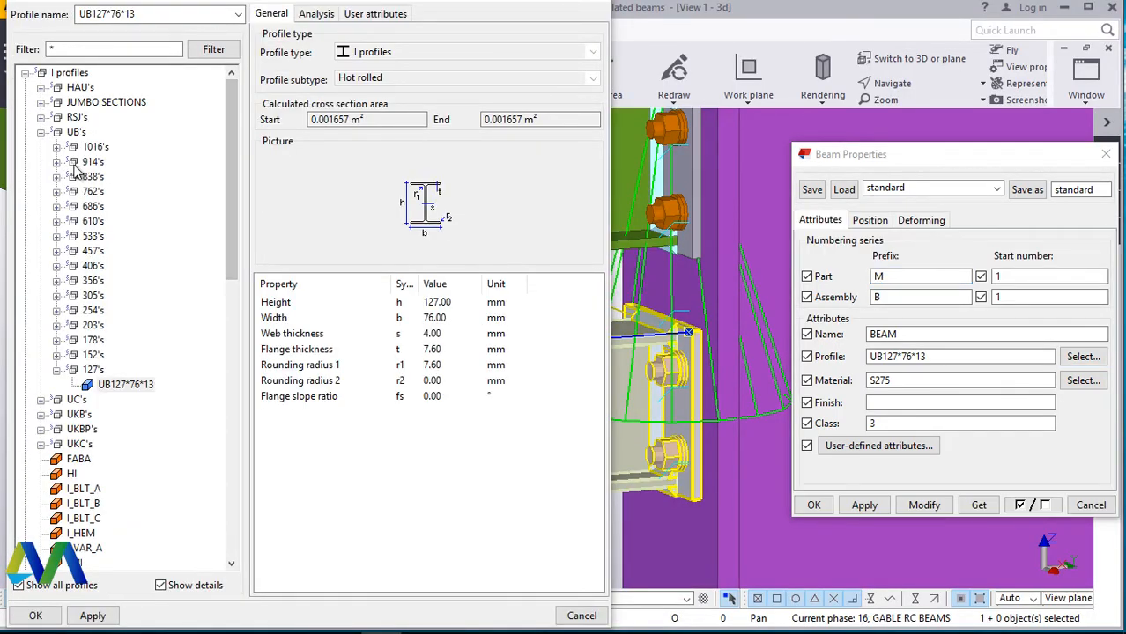
click(41, 133)
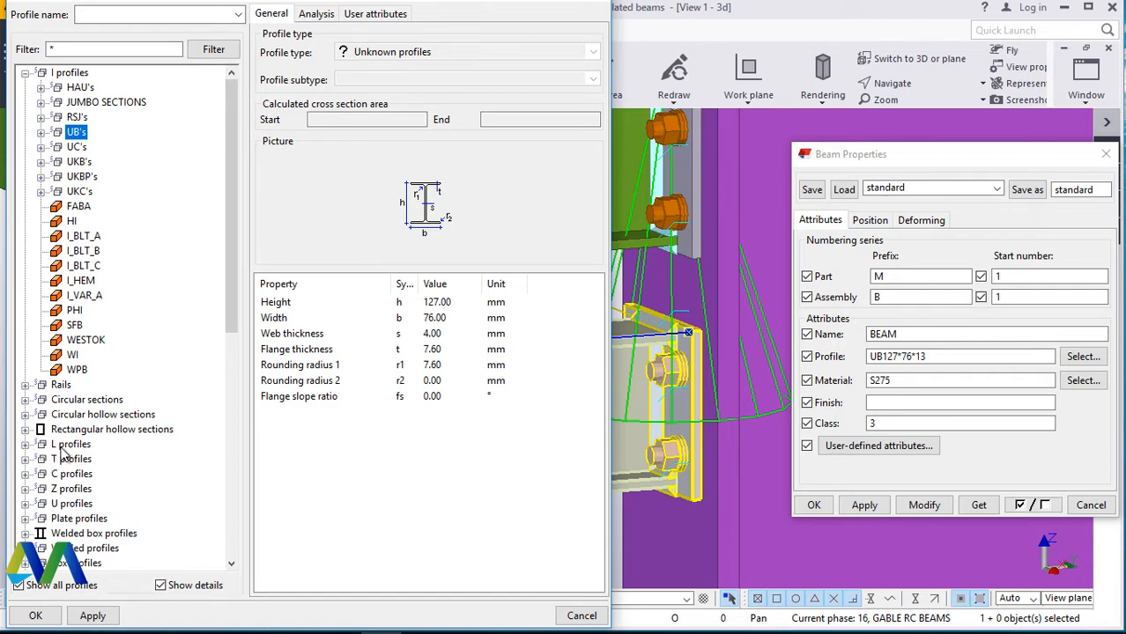
click(26, 445)
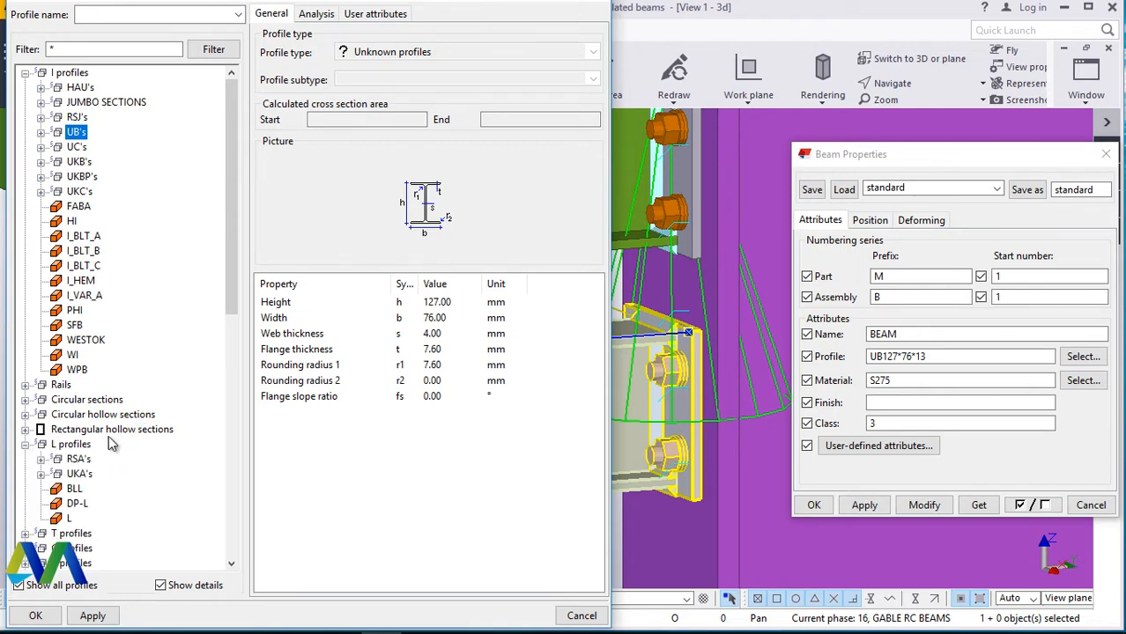
click(41, 460)
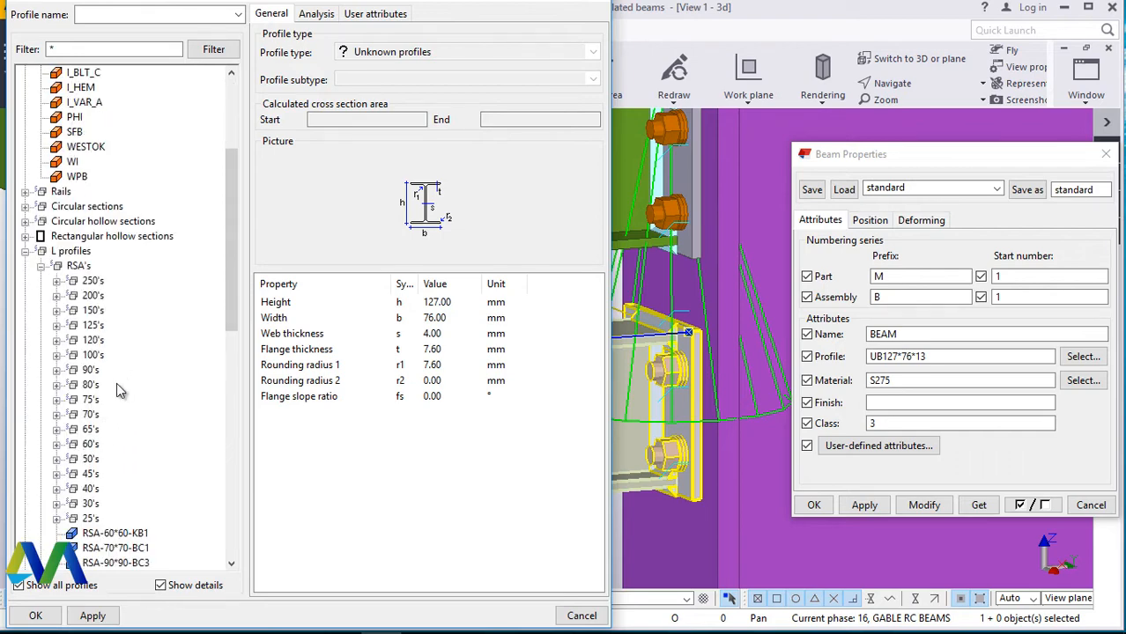
click(58, 402)
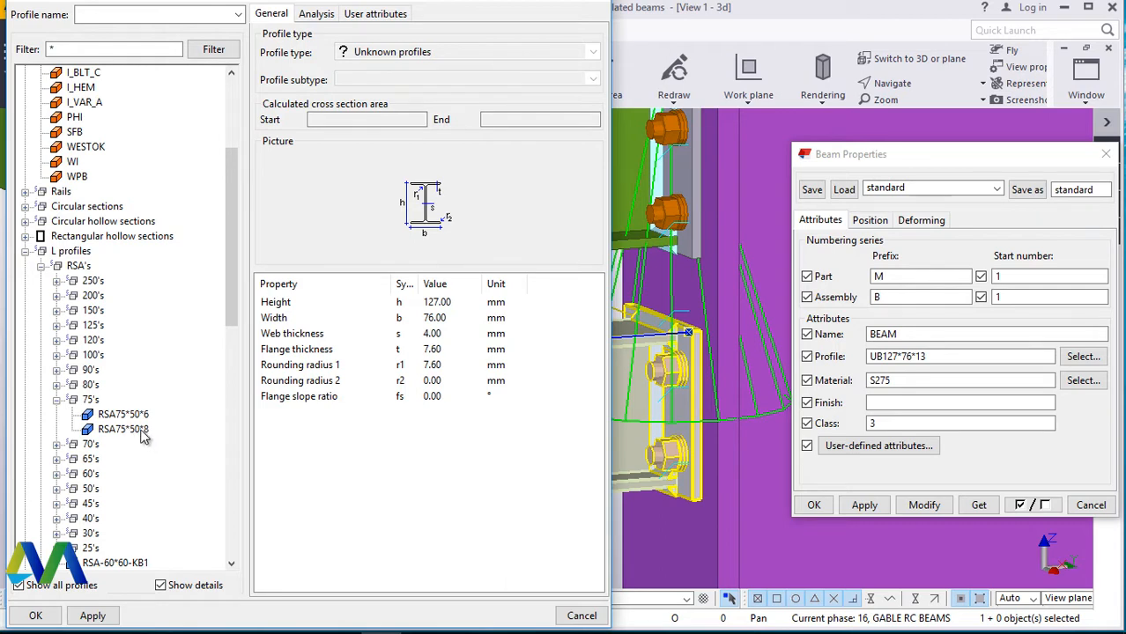
click(132, 414)
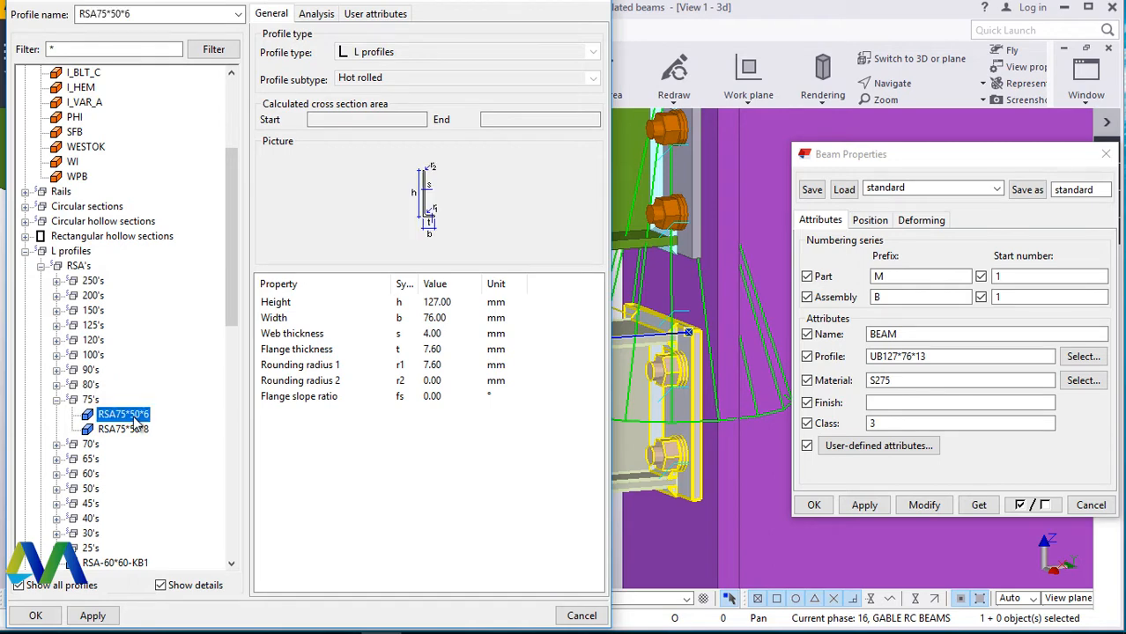
click(92, 616)
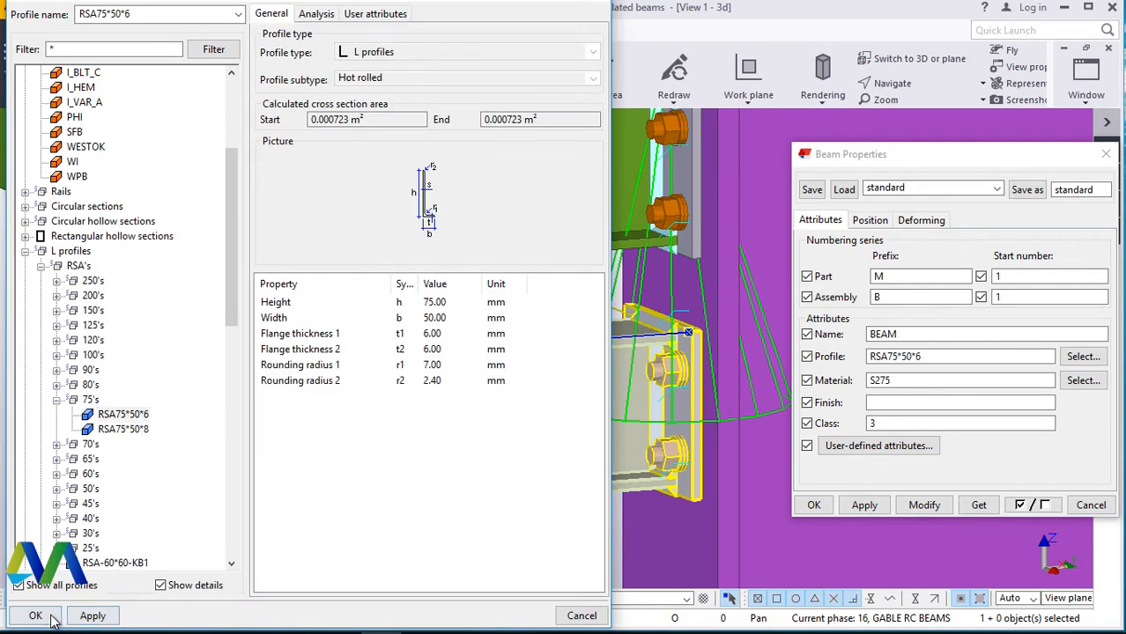
click(53, 616)
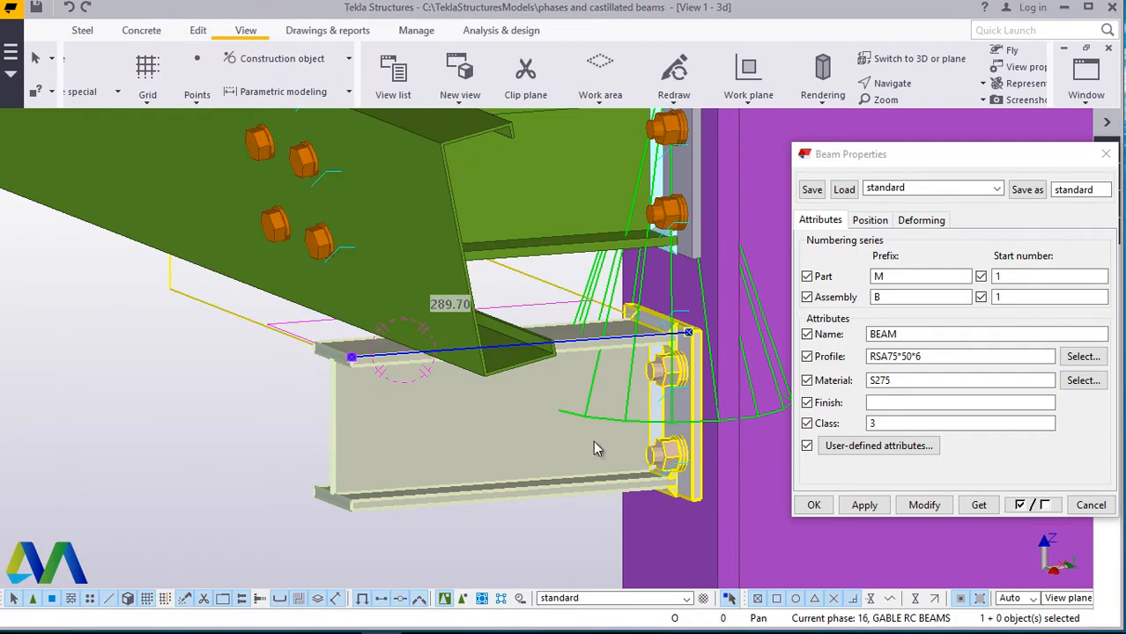
Modify the lower copied beam with the chosen angle profile and close its properties.
click(736, 330)
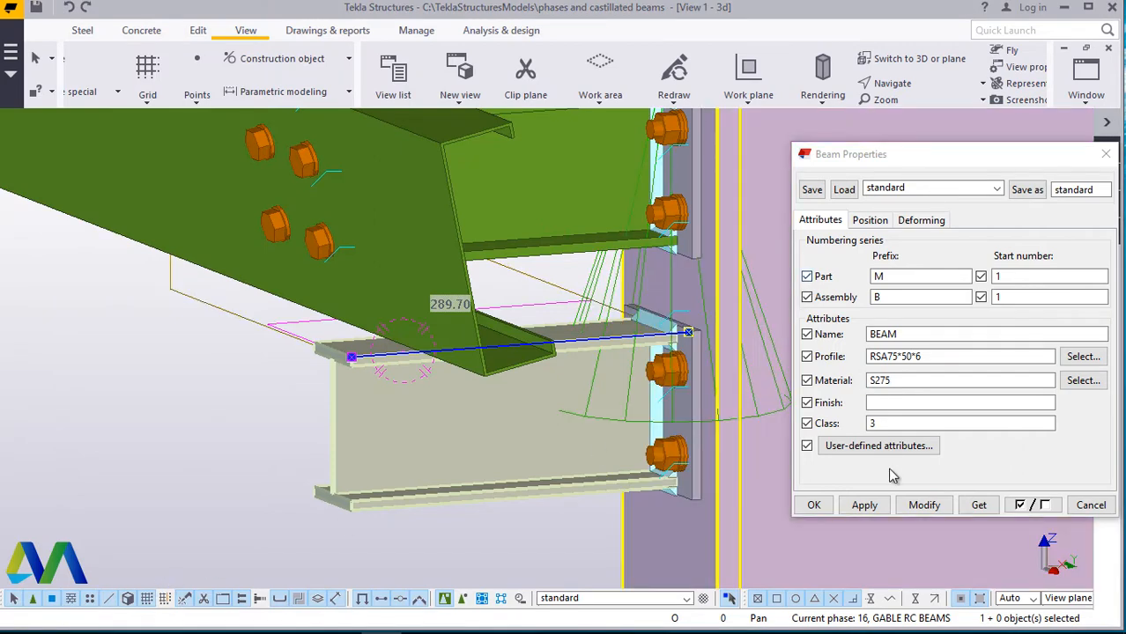
click(923, 506)
click(868, 507)
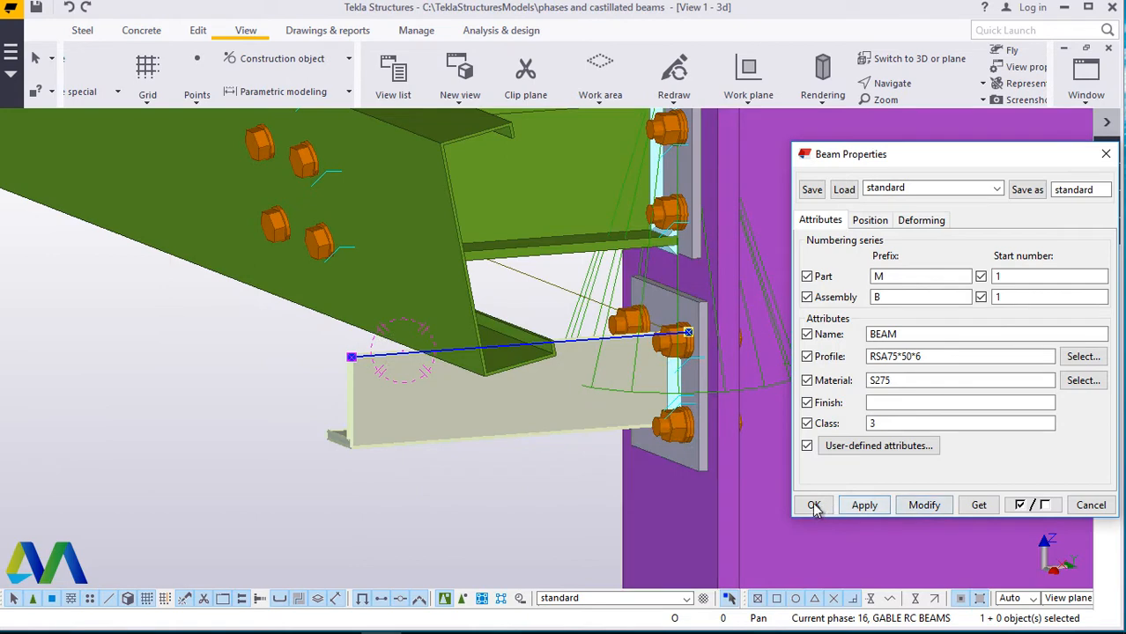
click(816, 505)
Set the lower angle's rotation to Back in its position properties and modify the part.
scroll(630, 410, up, 5)
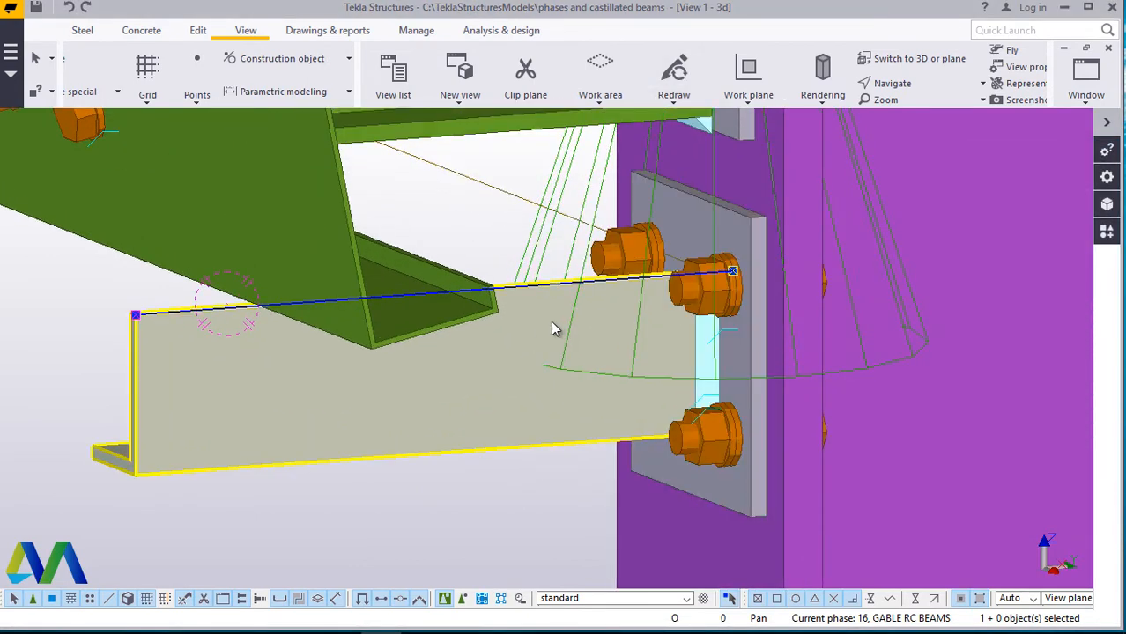
scroll(578, 368, down, 3)
key(v)
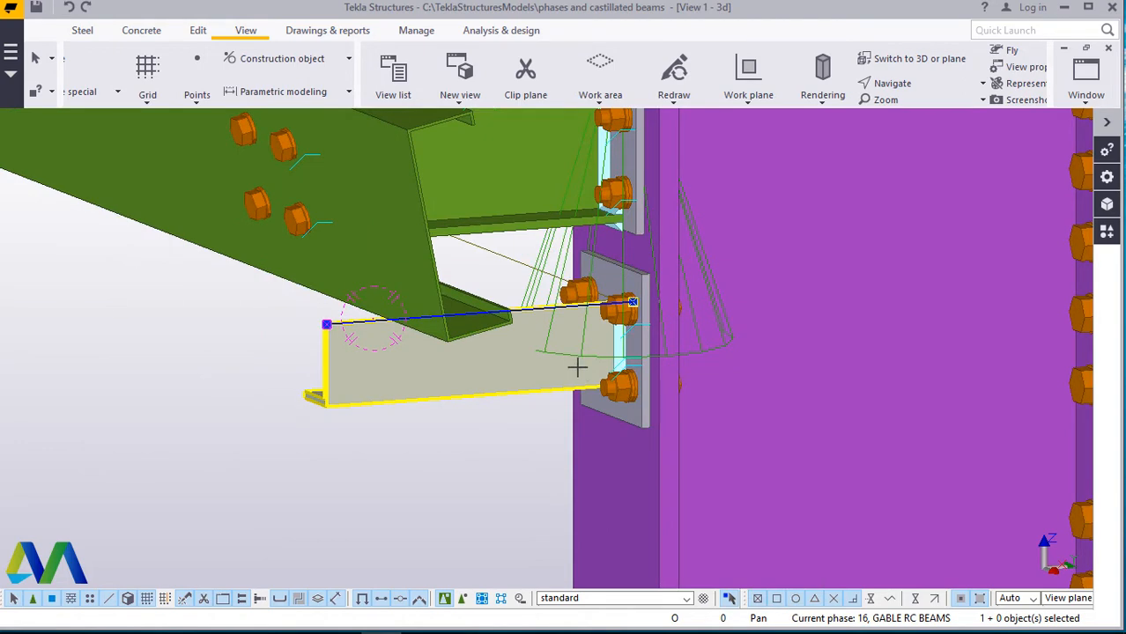
click(497, 371)
ctrl+middle_drag(497, 371, 439, 371)
scroll(439, 371, up, 3)
right_click(221, 380)
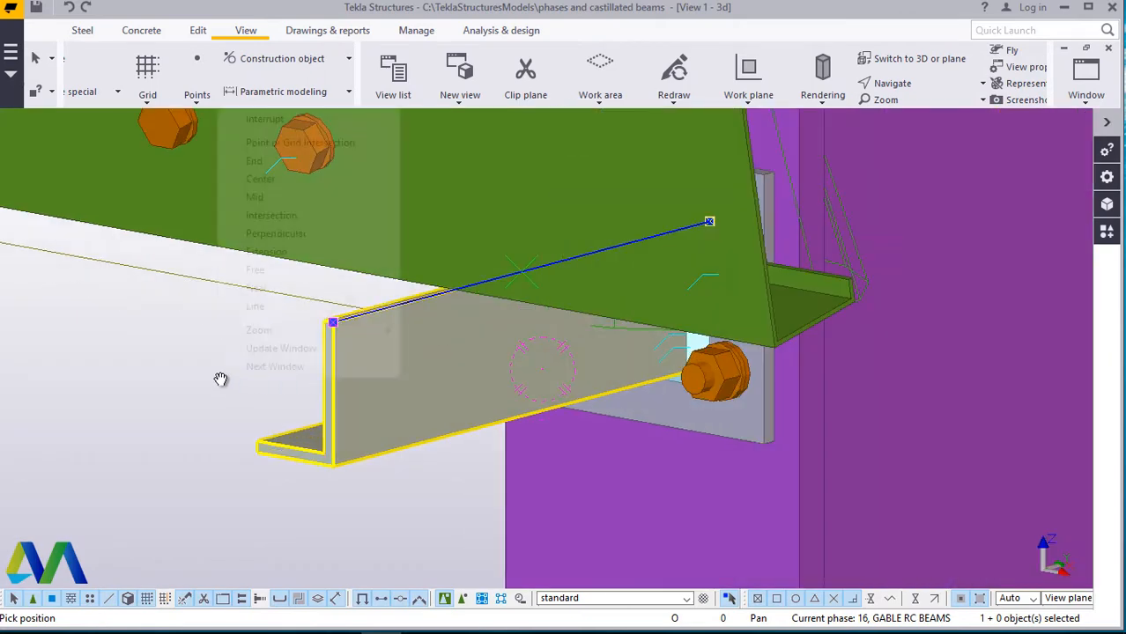
click(282, 120)
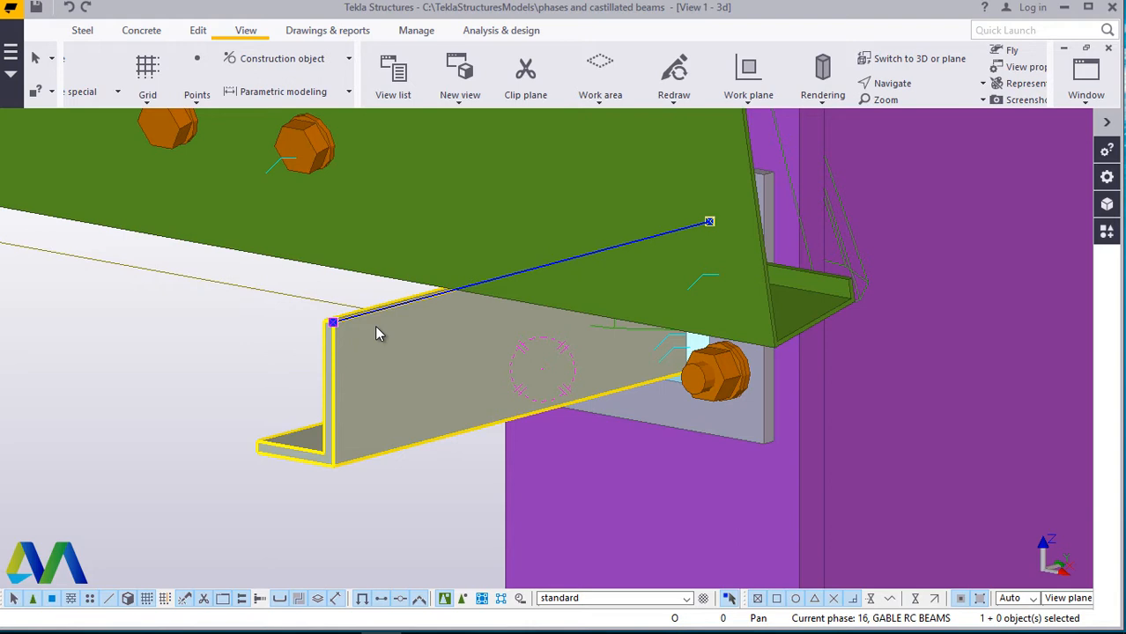
double_click(401, 377)
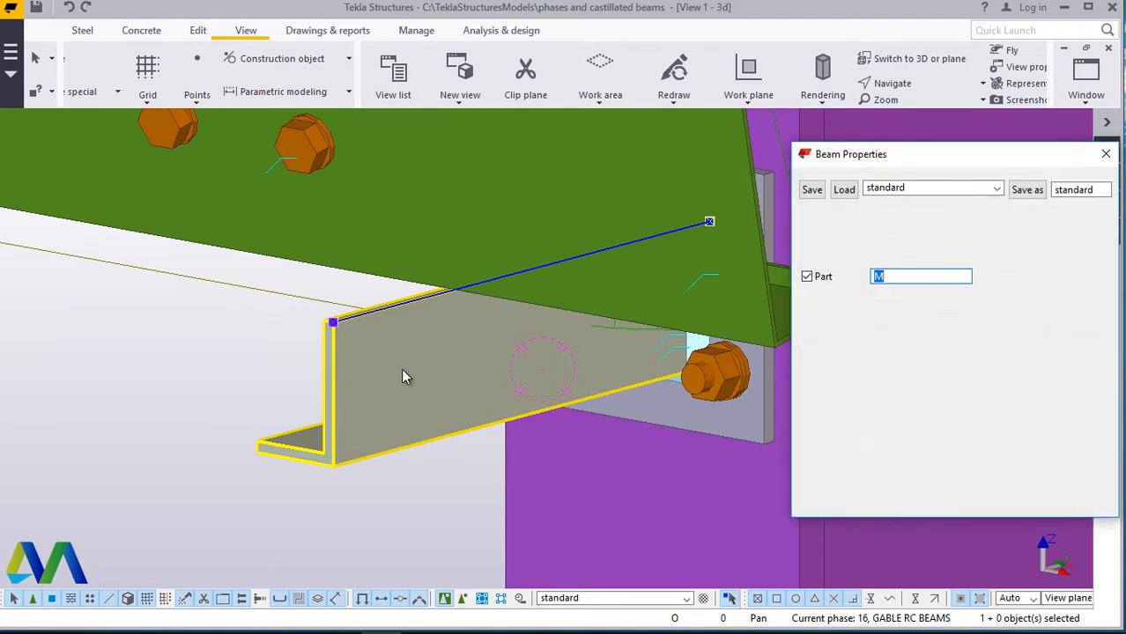
click(881, 224)
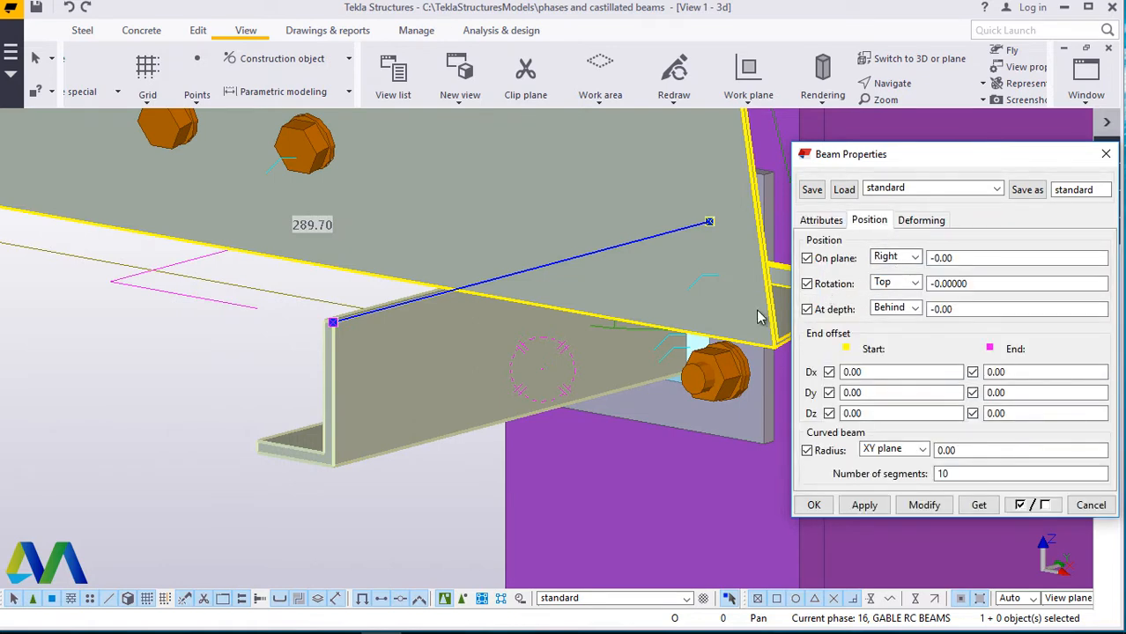
click(448, 367)
click(917, 286)
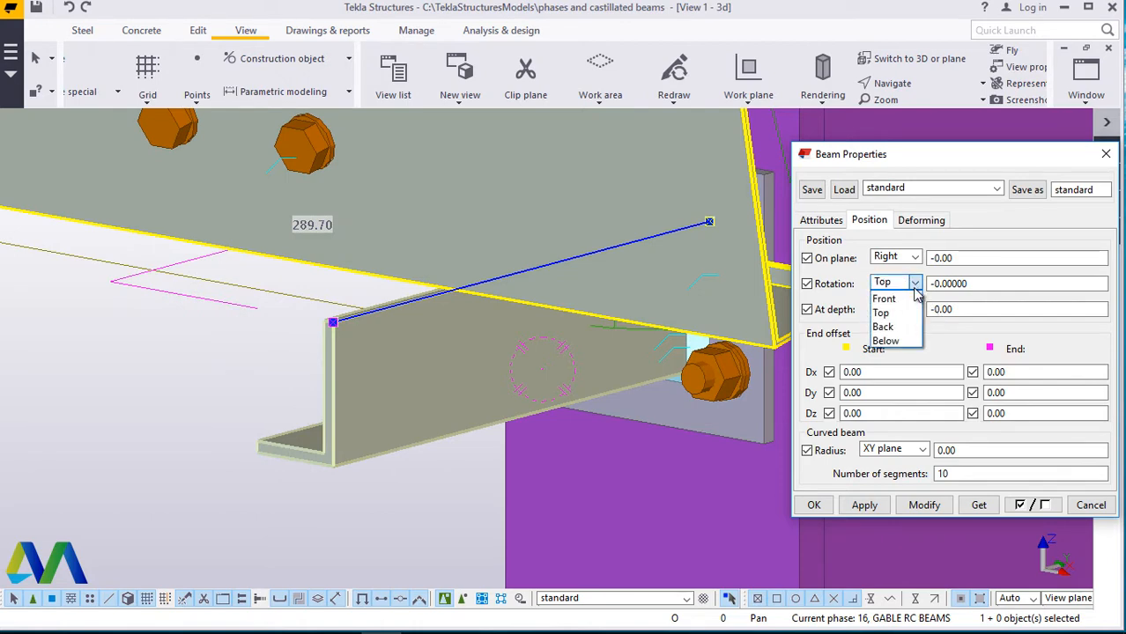
click(883, 327)
click(919, 506)
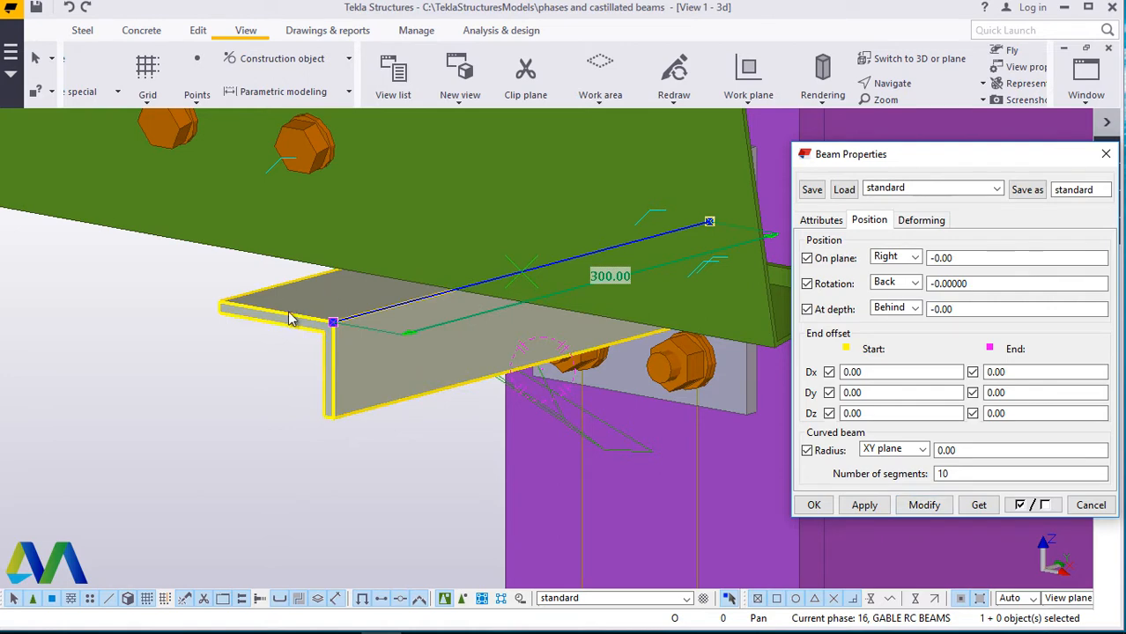
click(868, 510)
click(819, 508)
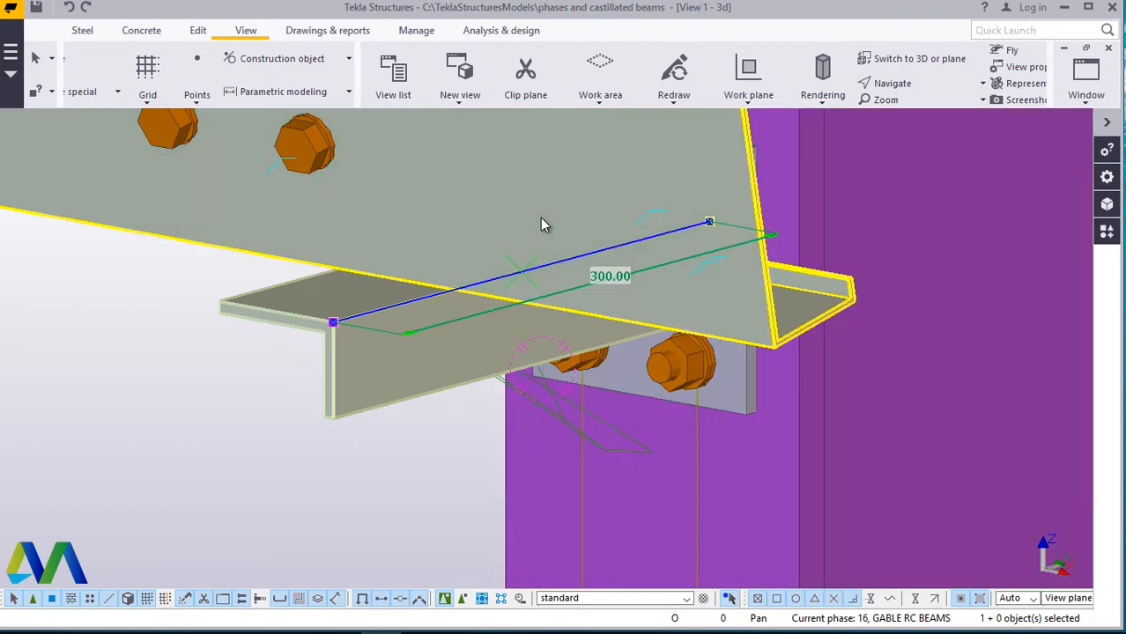
Stretch the free end of the lower angle away from the column until the angle is about 460 mm long.
key(v)
click(419, 334)
ctrl+middle_drag(420, 335, 353, 377)
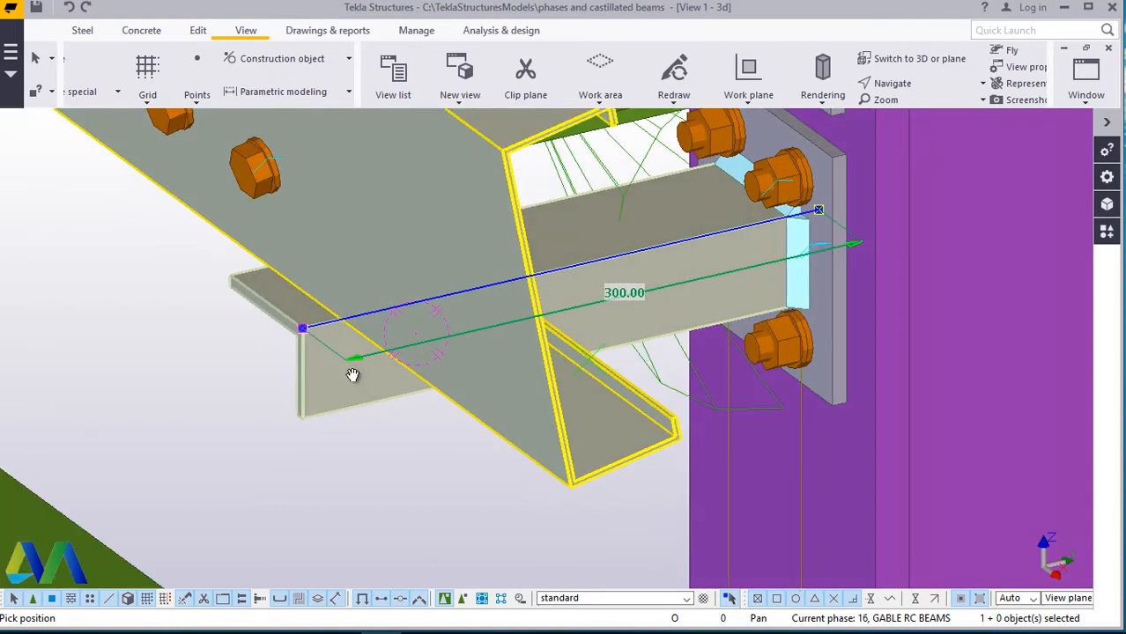
scroll(314, 347, up, 2)
scroll(313, 347, up, 1)
right_click(146, 280)
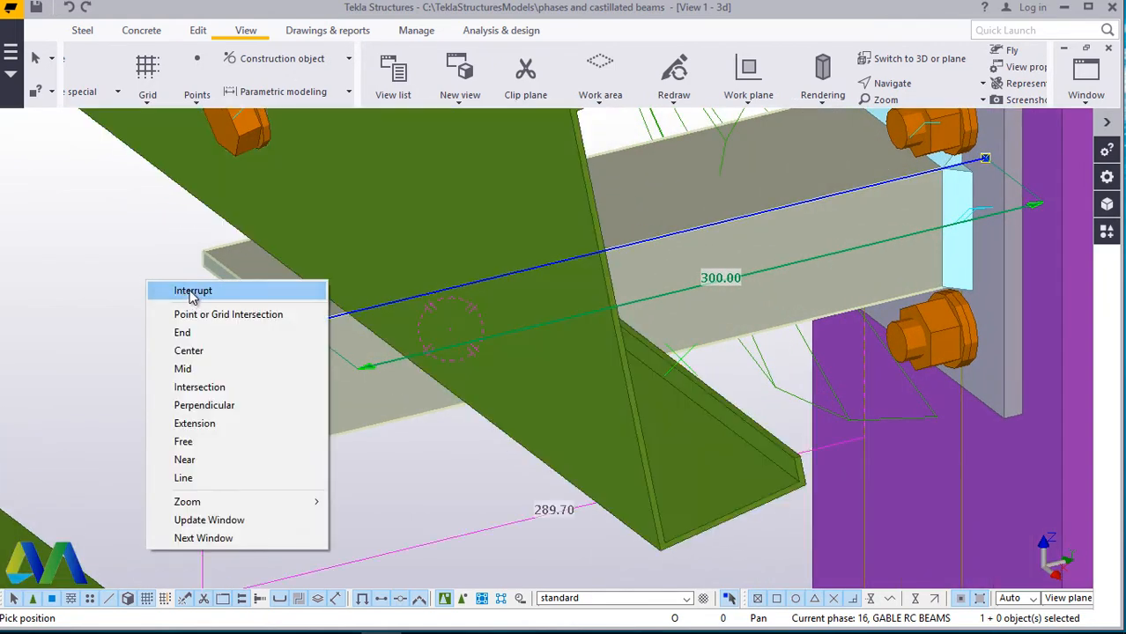
click(189, 292)
click(300, 327)
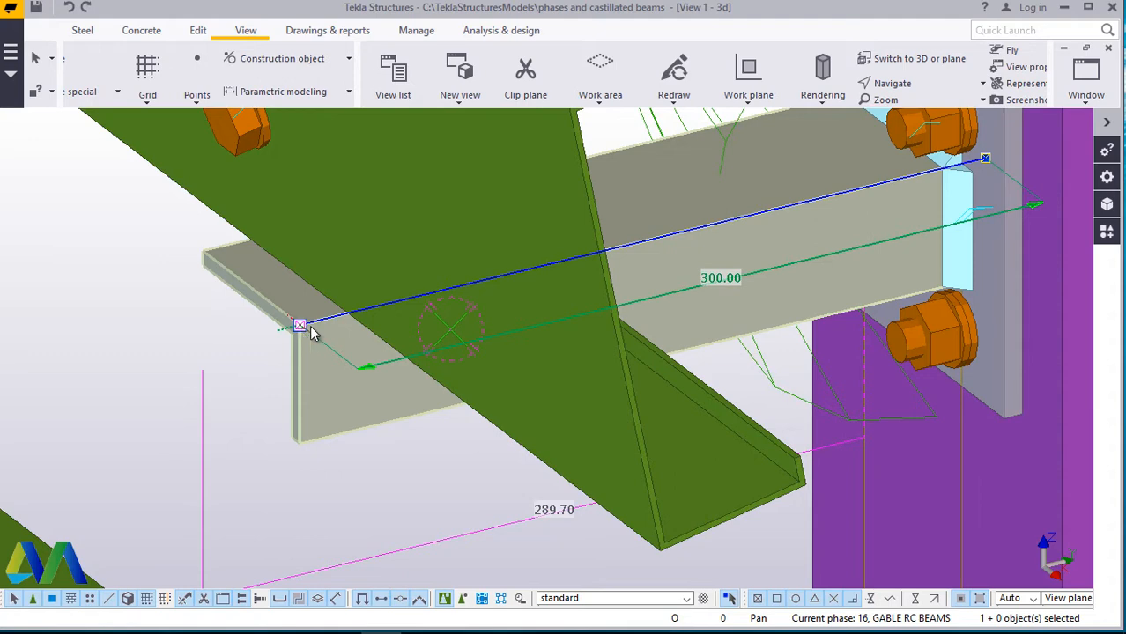
scroll(761, 261, down, 1)
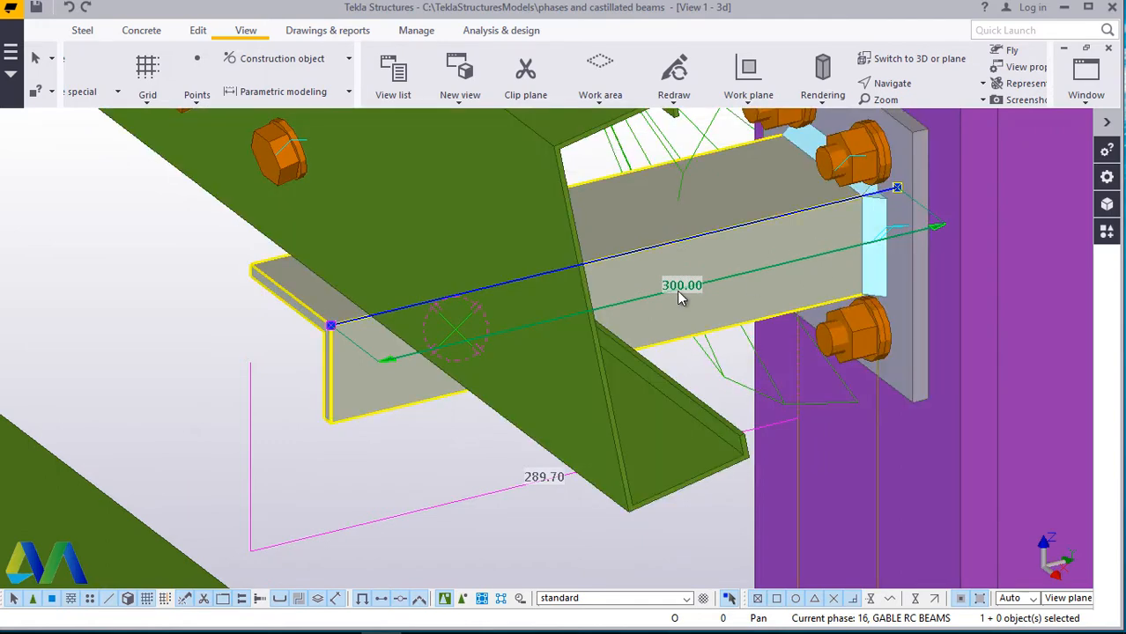
click(330, 326)
drag(330, 326, 17, 393)
scroll(681, 244, down, 5)
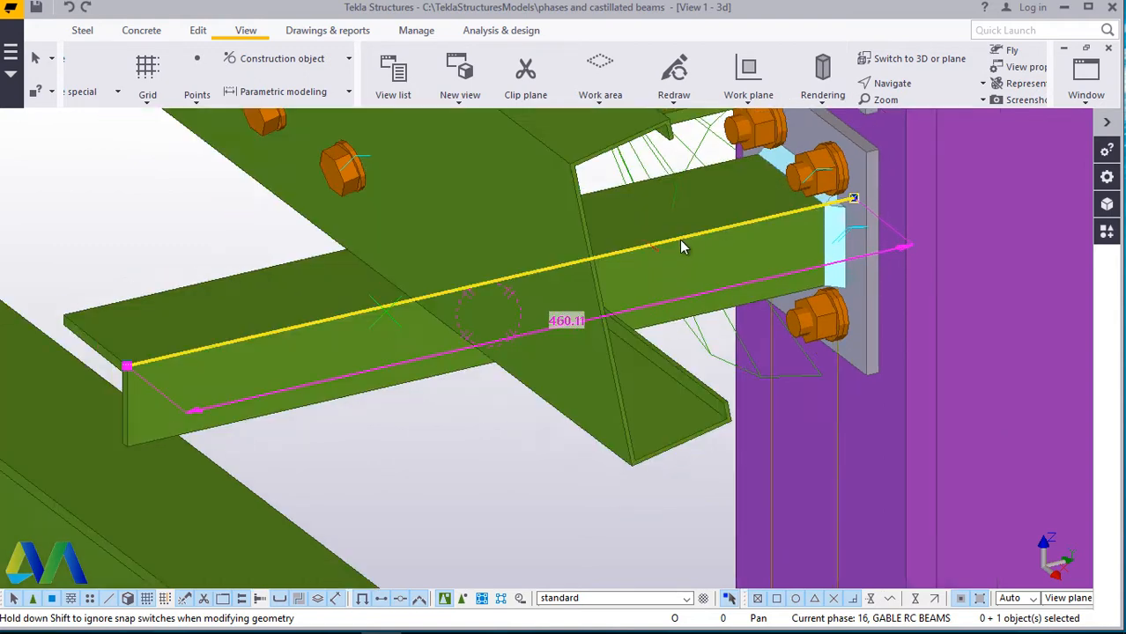
Extend the lower angle's free end farther over the large beam, to an overall length of about 570 mm.
scroll(332, 317, up, 2)
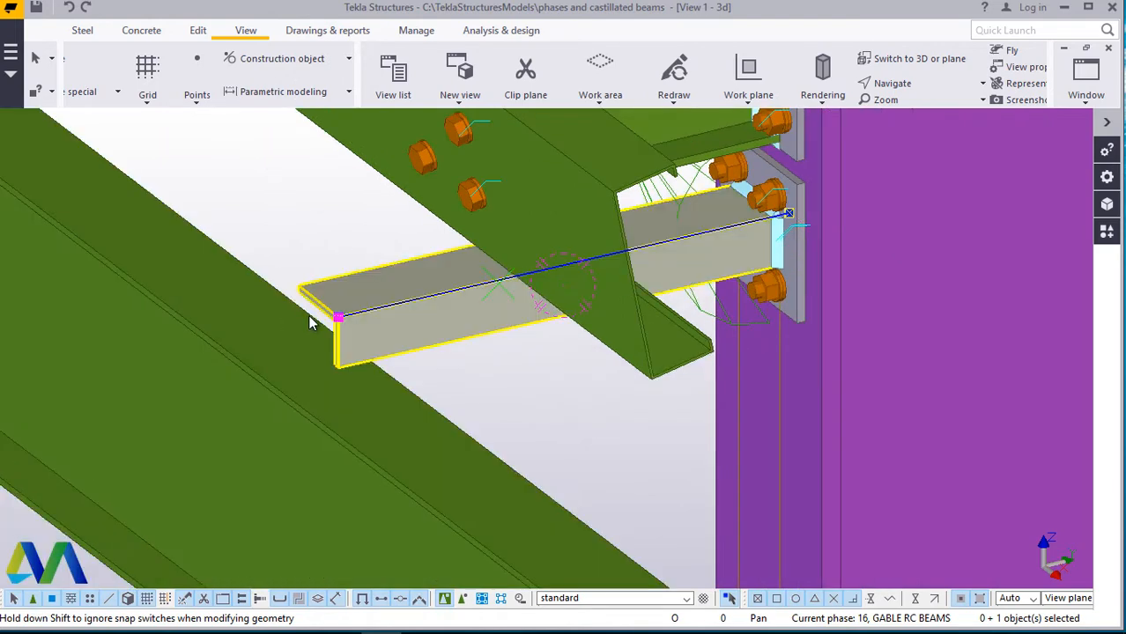
click(361, 320)
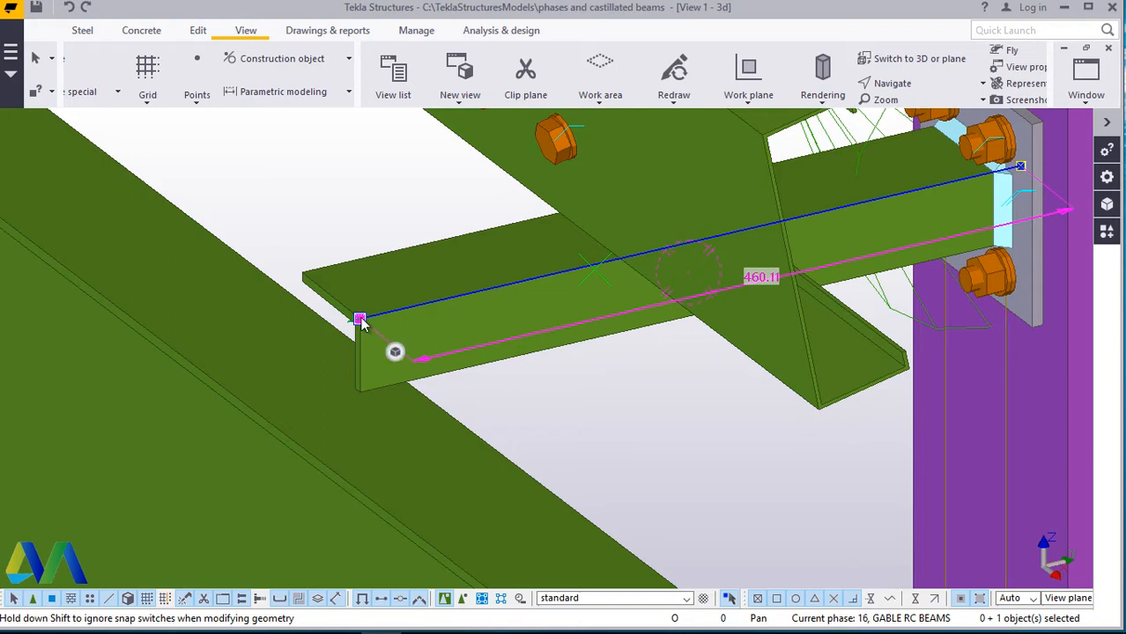
drag(314, 328, 224, 351)
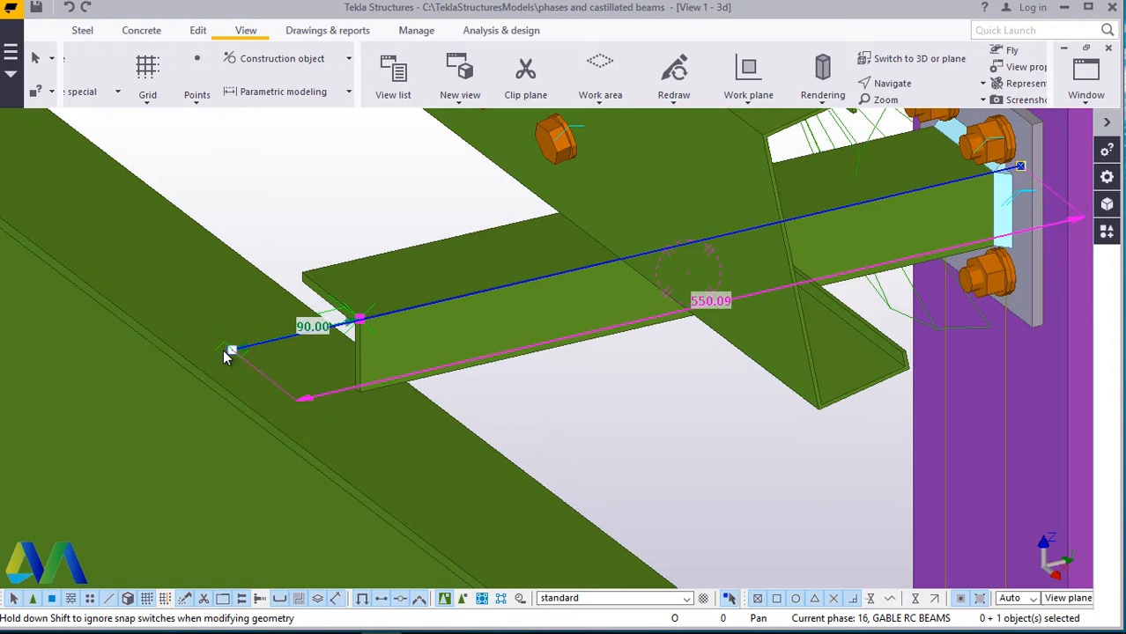
drag(223, 350, 196, 357)
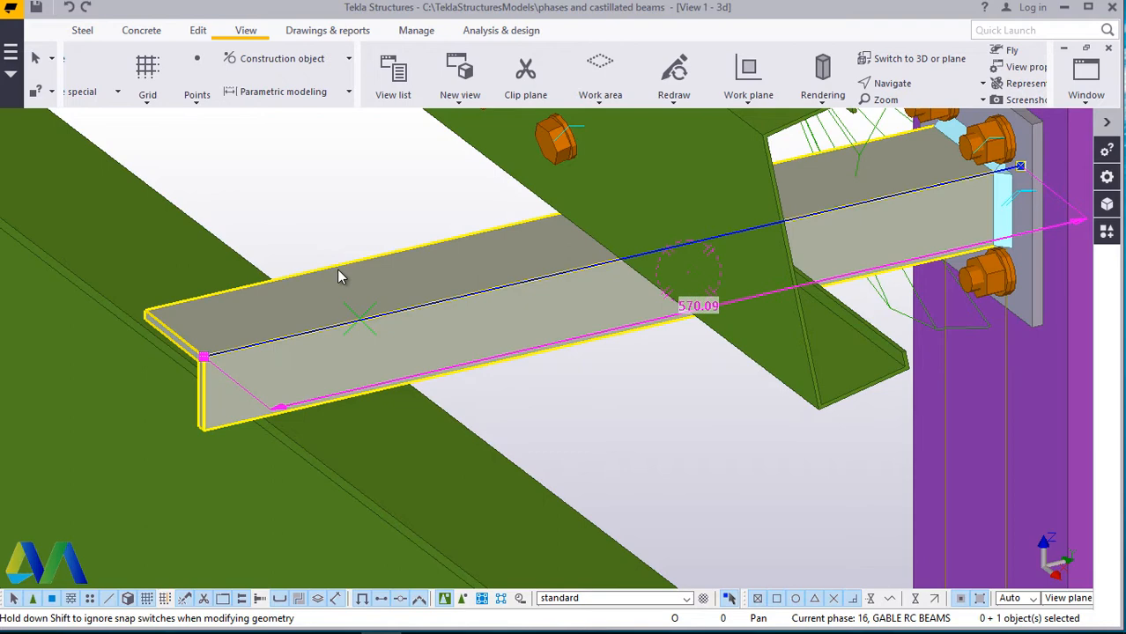
Examine the extended lower angle beneath the purlin up close and in relation to the column and neighbouring beams.
click(355, 161)
scroll(440, 282, down, 2)
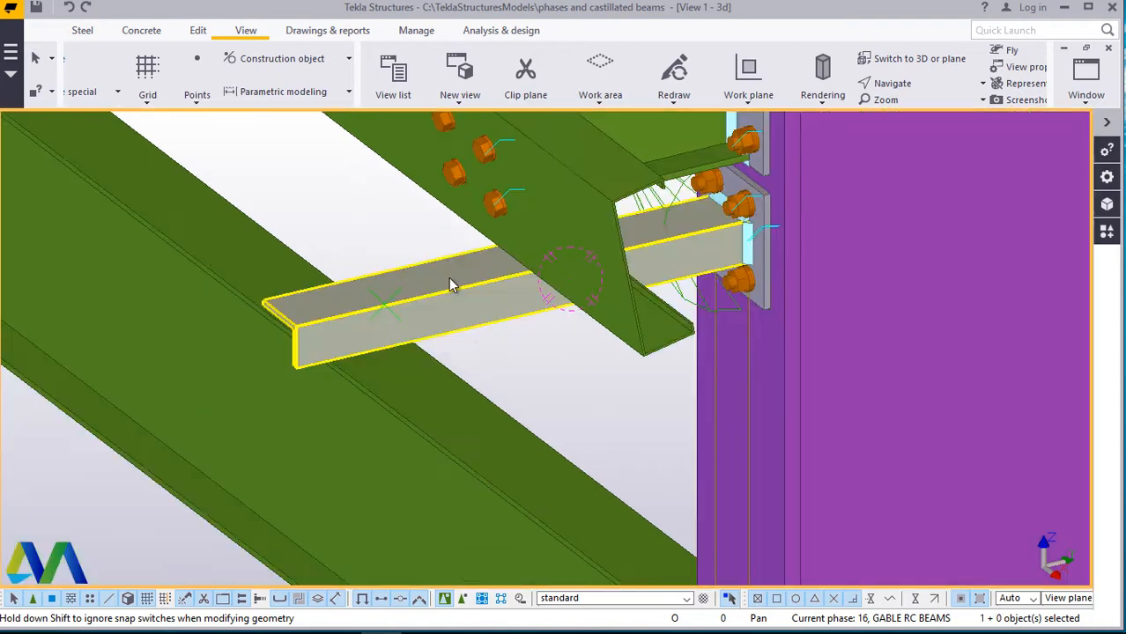
click(469, 201)
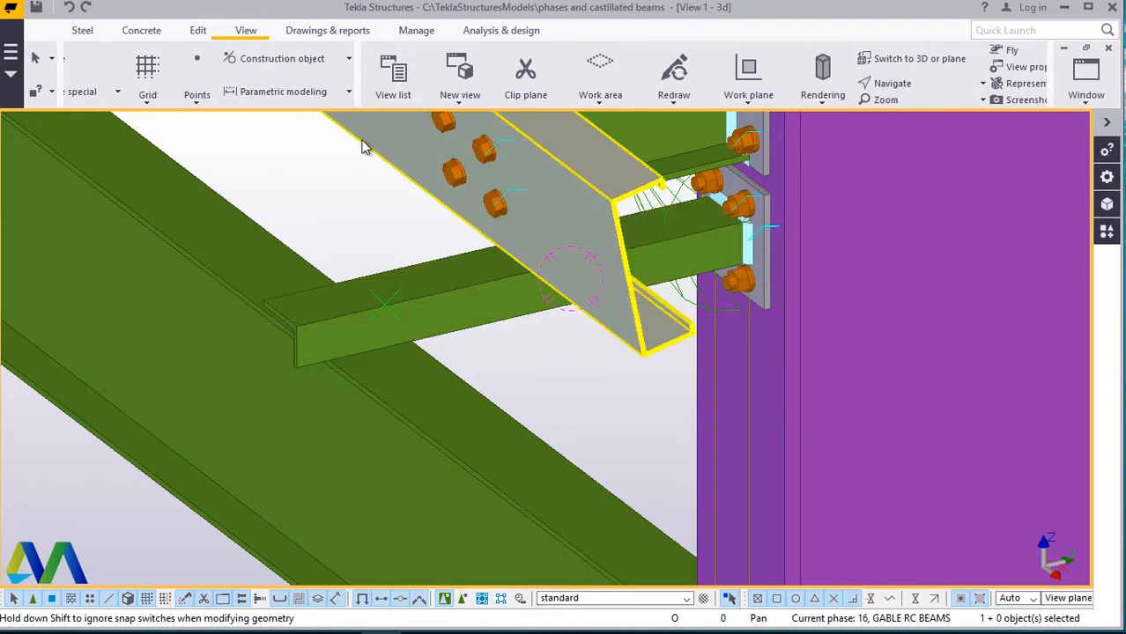
key(v)
click(380, 328)
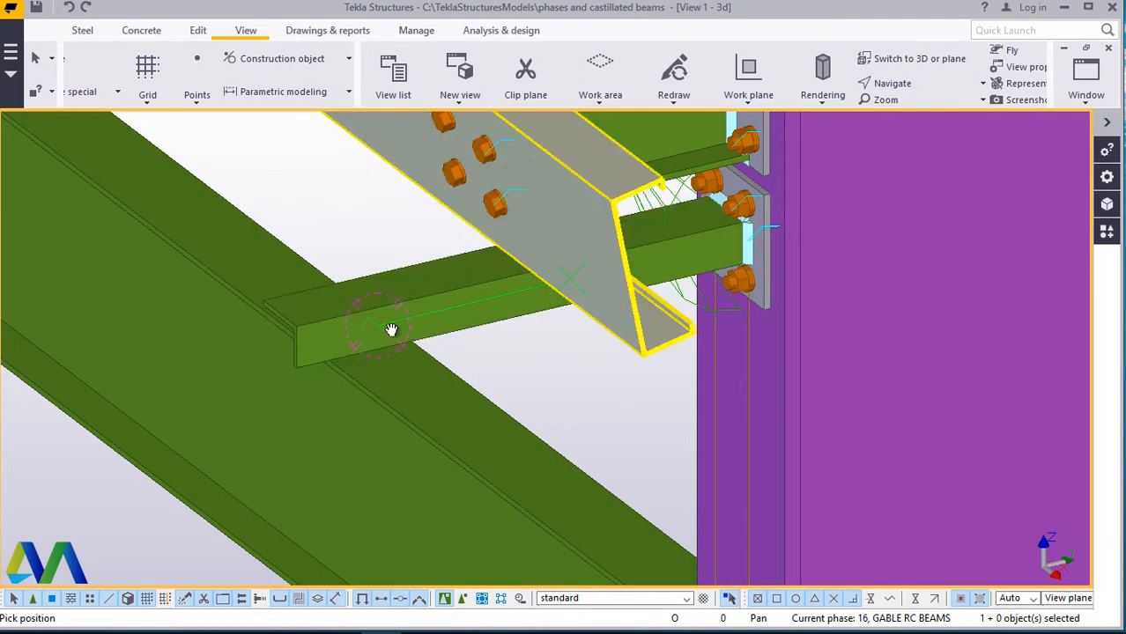
mouse_move(386, 324)
ctrl+middle_down()
mouse_move(289, 294)
mouse_move(375, 282)
mouse_move(422, 309)
mouse_move(415, 322)
mouse_move(372, 307)
ctrl+middle_up()
scroll(372, 308, up, 2)
scroll(372, 308, up, 2)
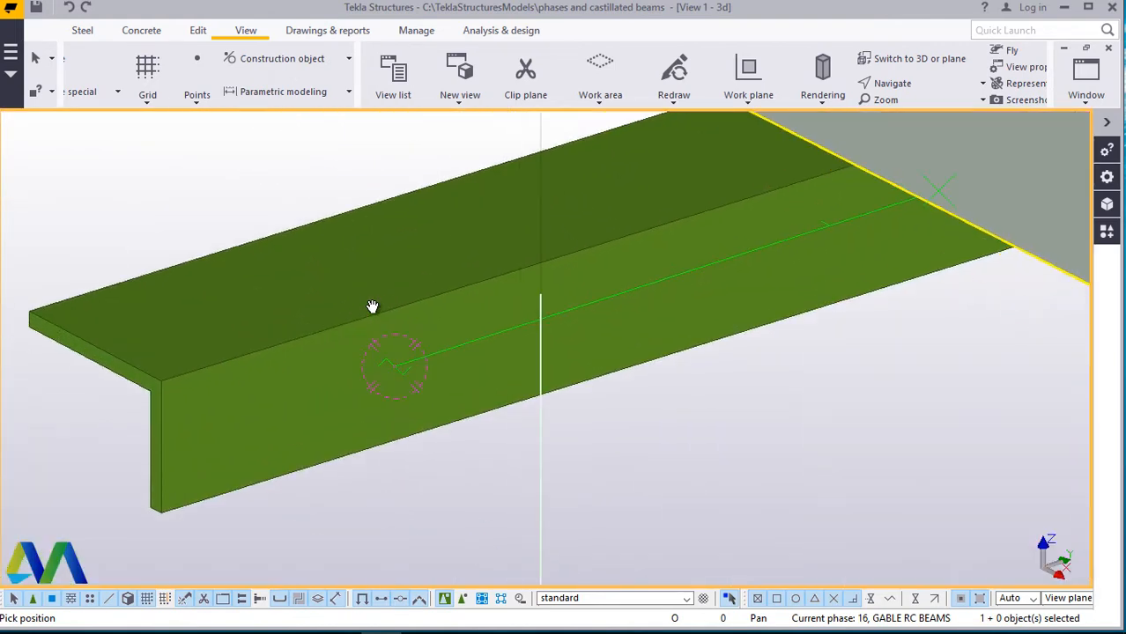
scroll(541, 284, down, 3)
ctrl+middle_drag(540, 284, 304, 366)
scroll(306, 364, up, 4)
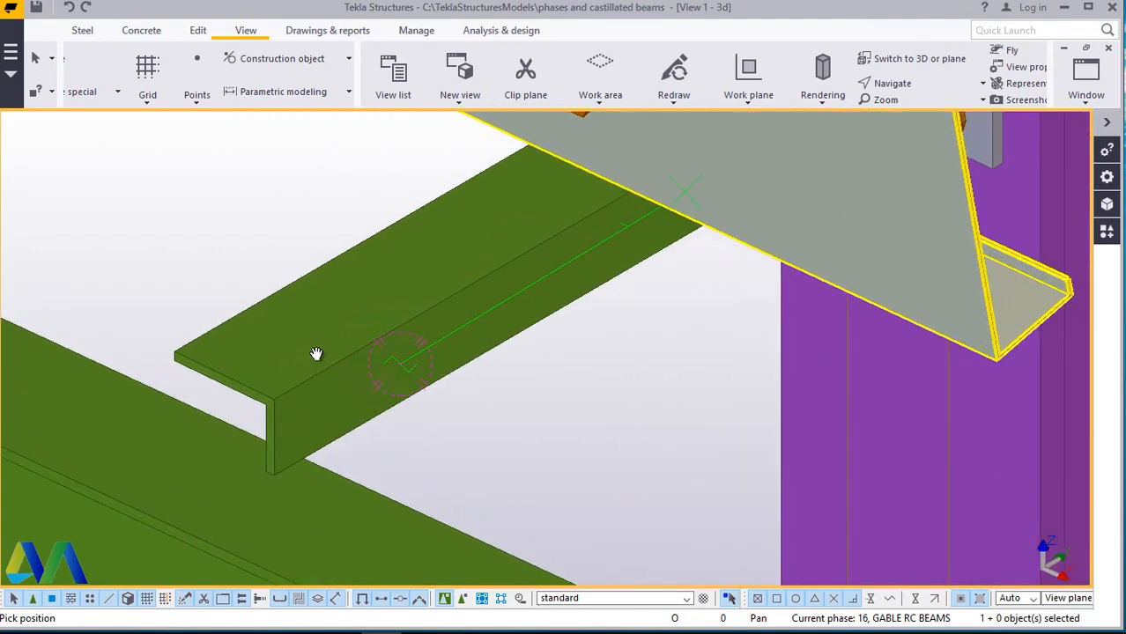
right_click(265, 213)
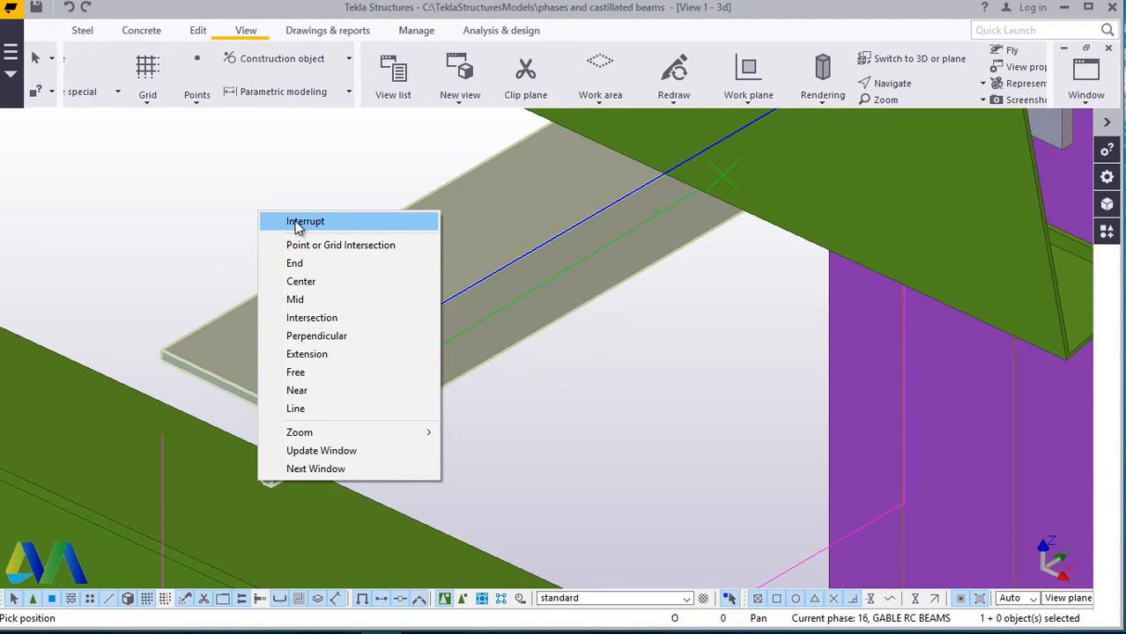
click(298, 222)
scroll(529, 366, down, 3)
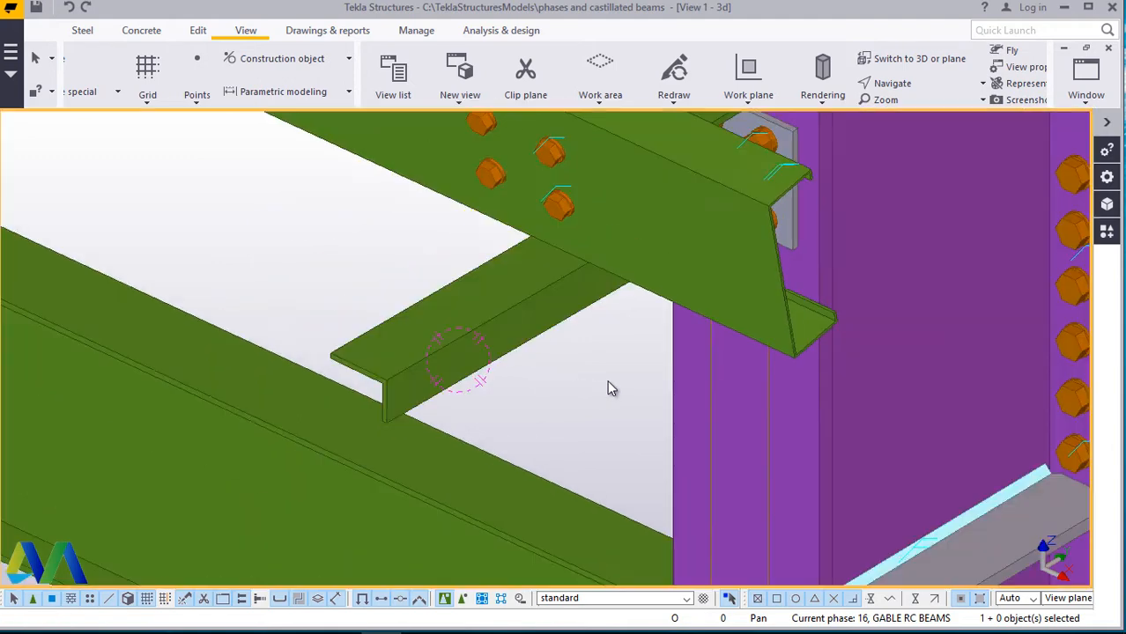
scroll(275, 382, down, 5)
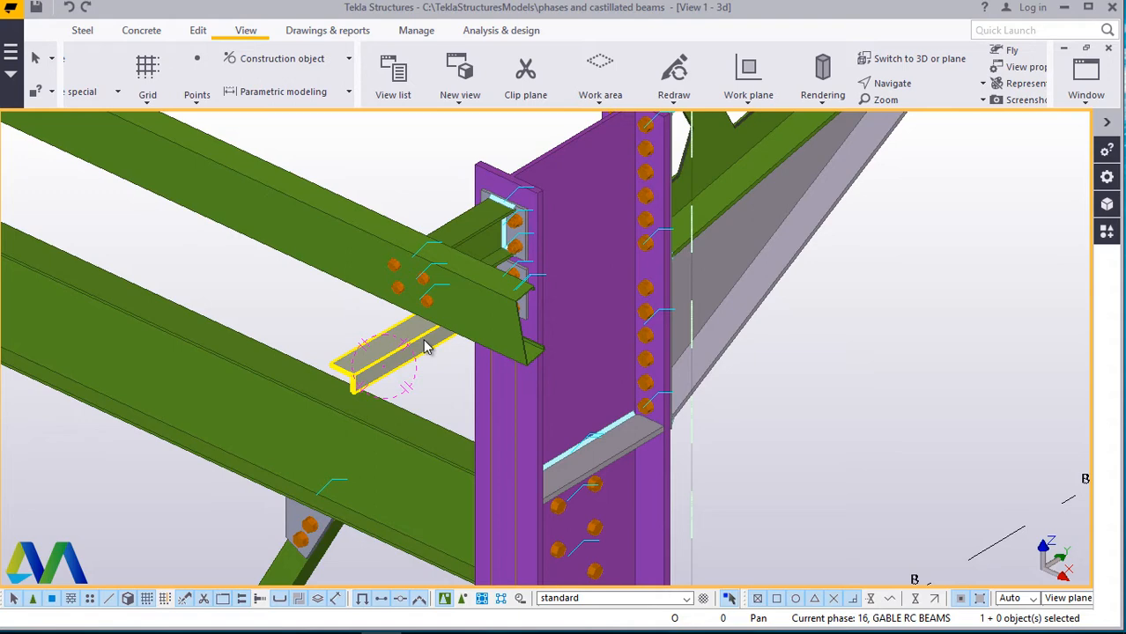
Make one linear copy of the lower angle at dX -6000, with dY and dZ at 0.
click(426, 346)
right_click(426, 344)
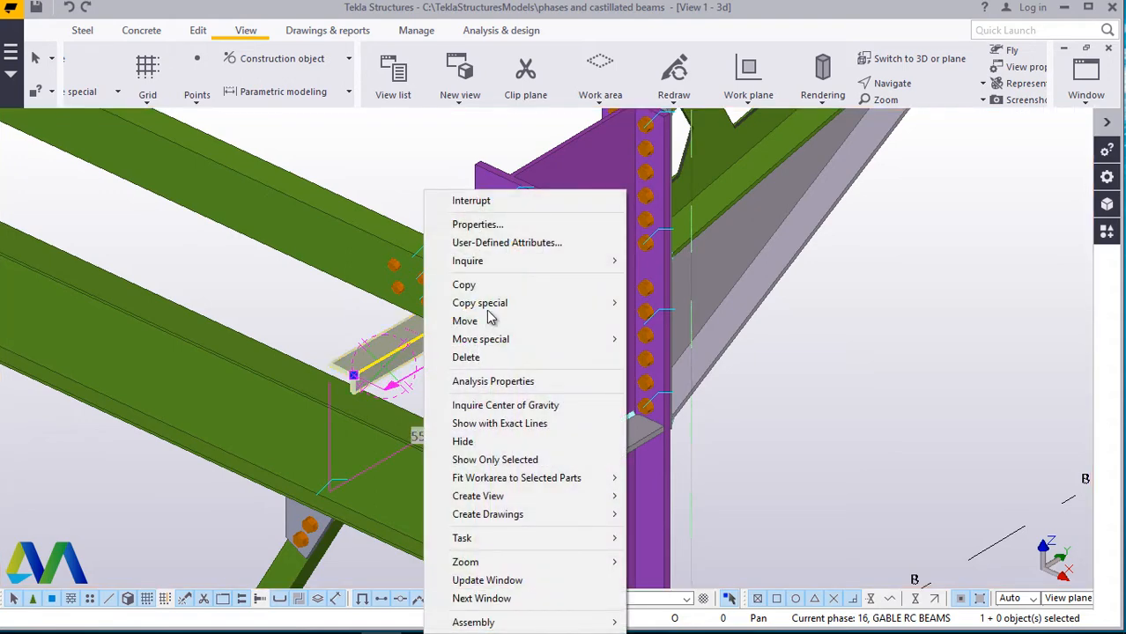
mouse_move(487, 308)
click(674, 319)
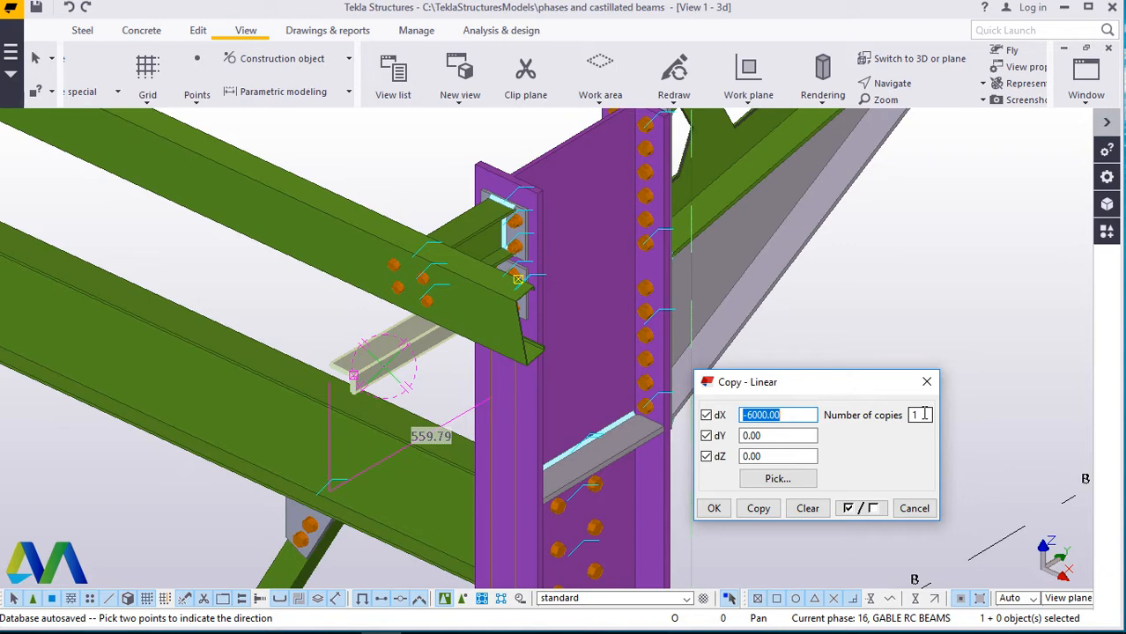
click(798, 415)
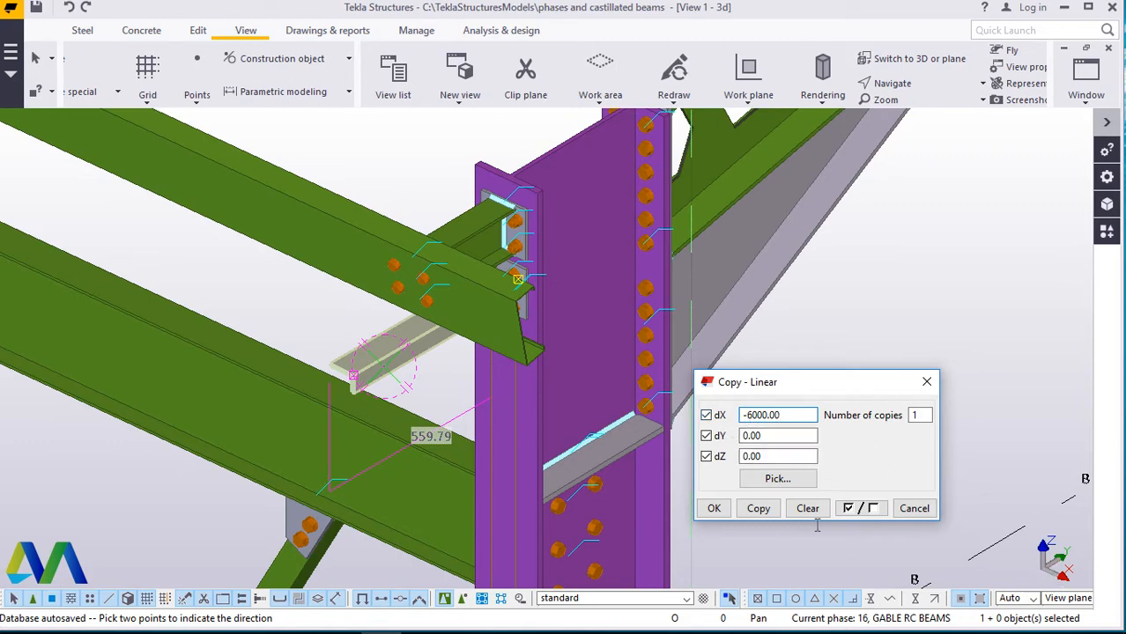
click(757, 509)
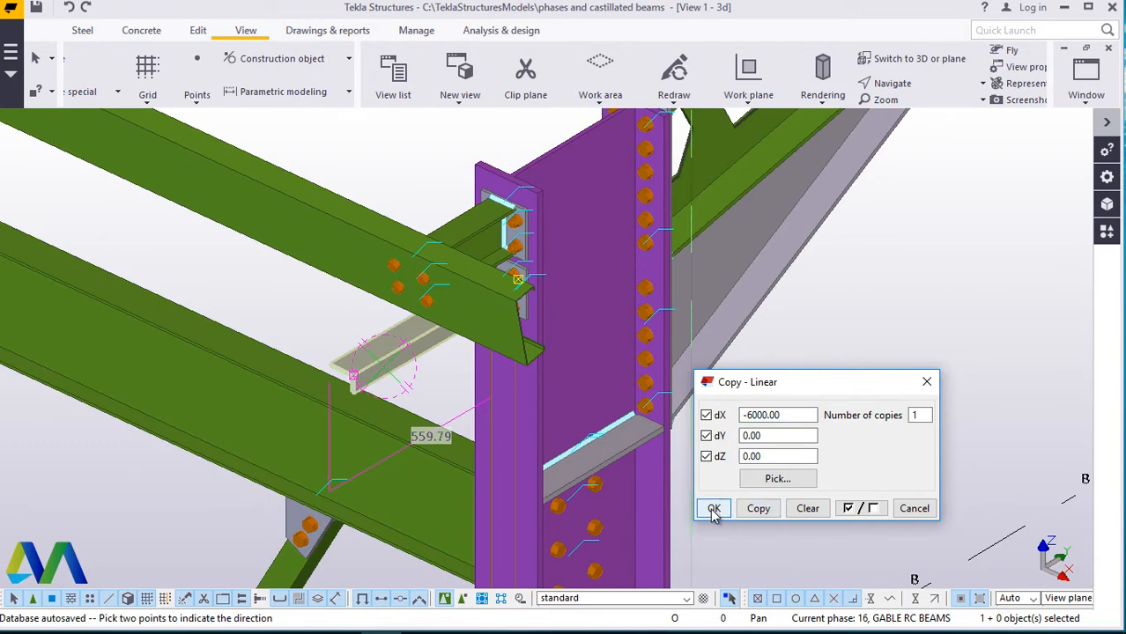
click(715, 508)
right_click(880, 276)
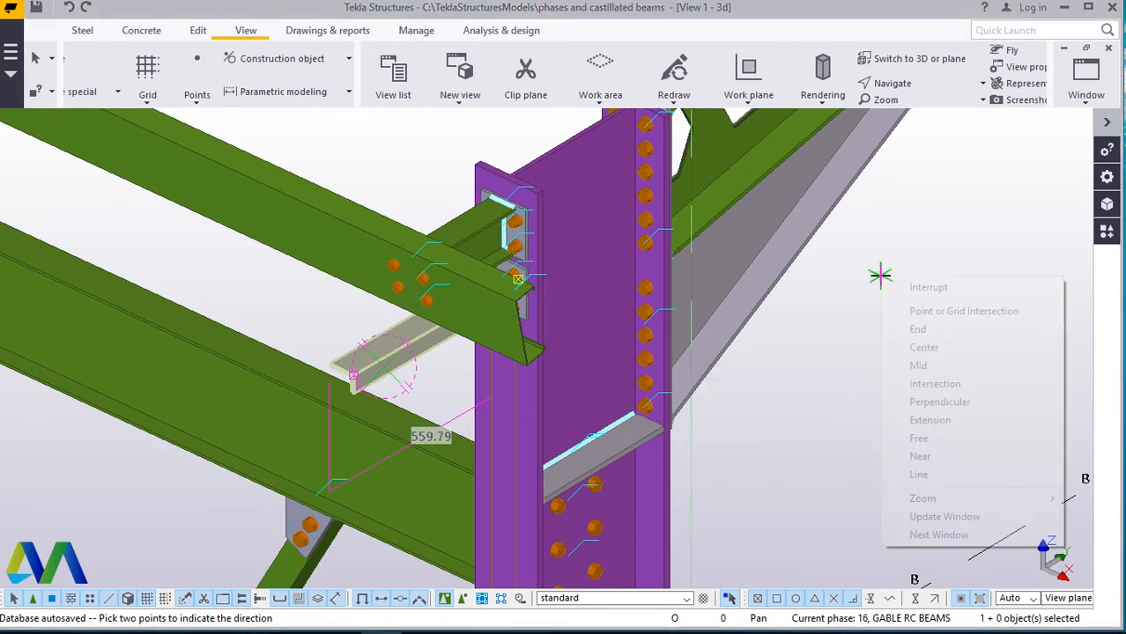
click(929, 287)
Examine the copied angle and the bolted purlin joint at the neighbouring column from several viewpoints.
middle_drag(666, 466, 754, 445)
scroll(754, 445, down, 6)
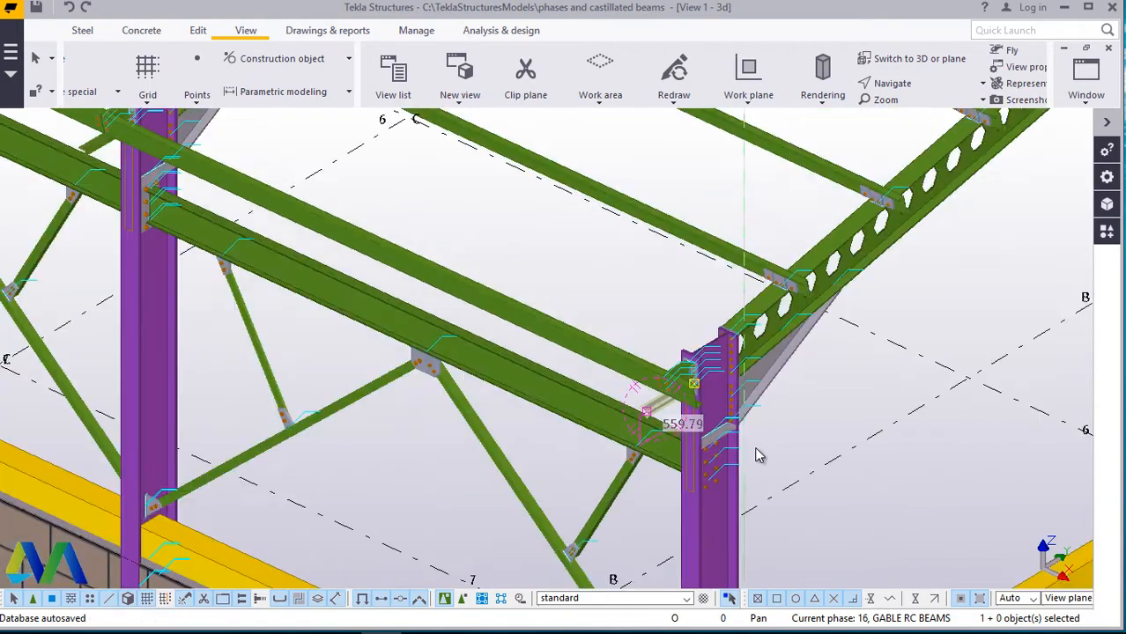
scroll(387, 264, up, 2)
scroll(275, 236, up, 4)
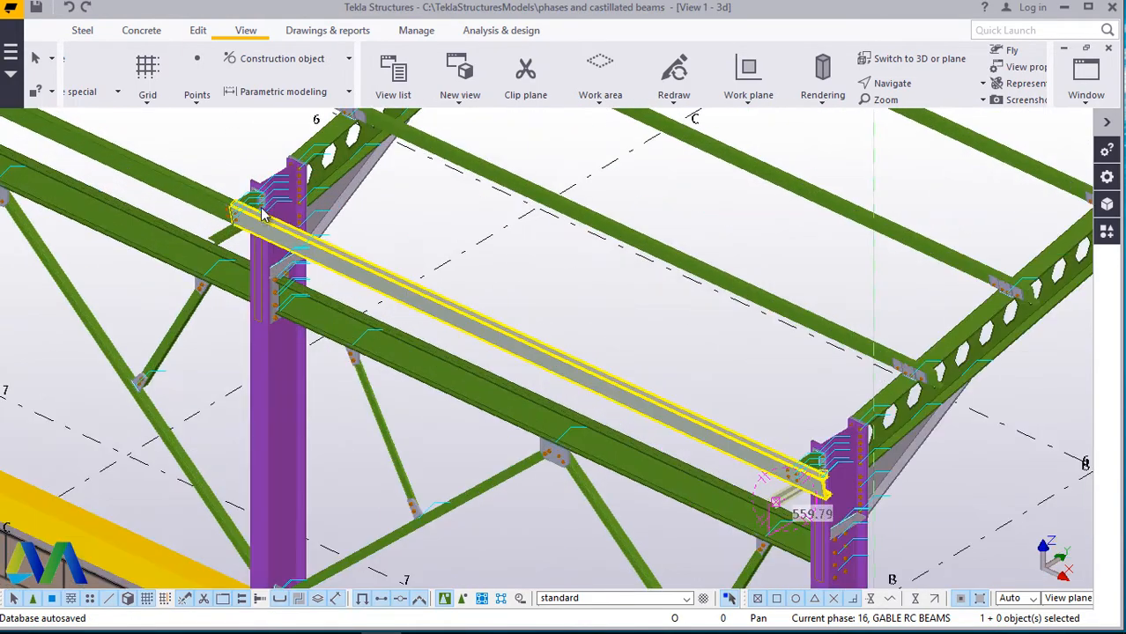
scroll(211, 205, up, 4)
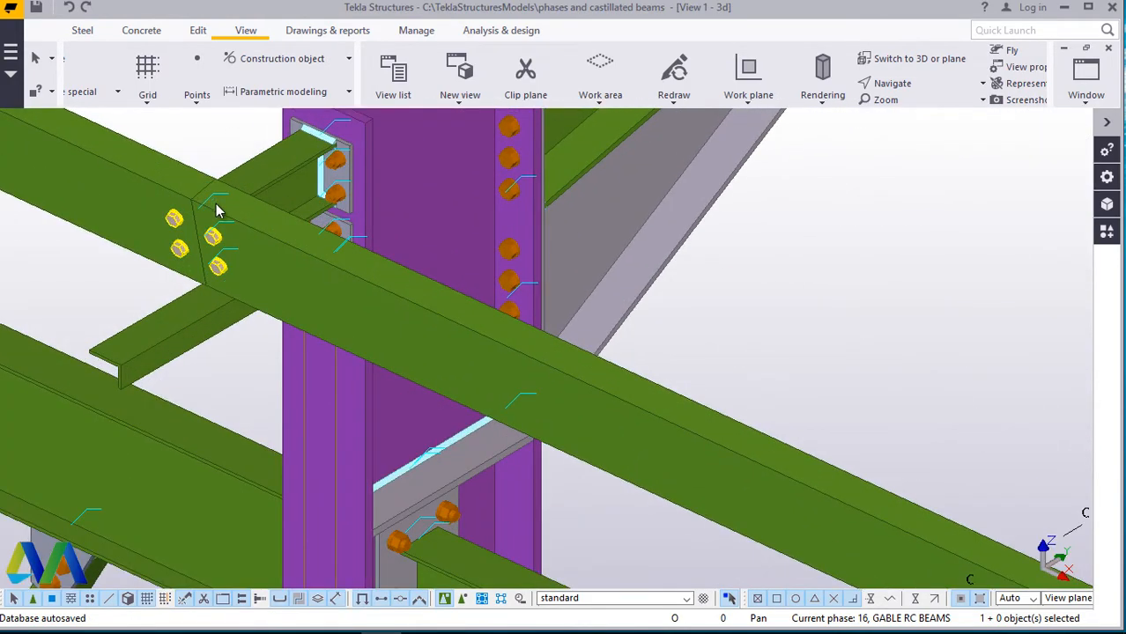
scroll(215, 210, up, 2)
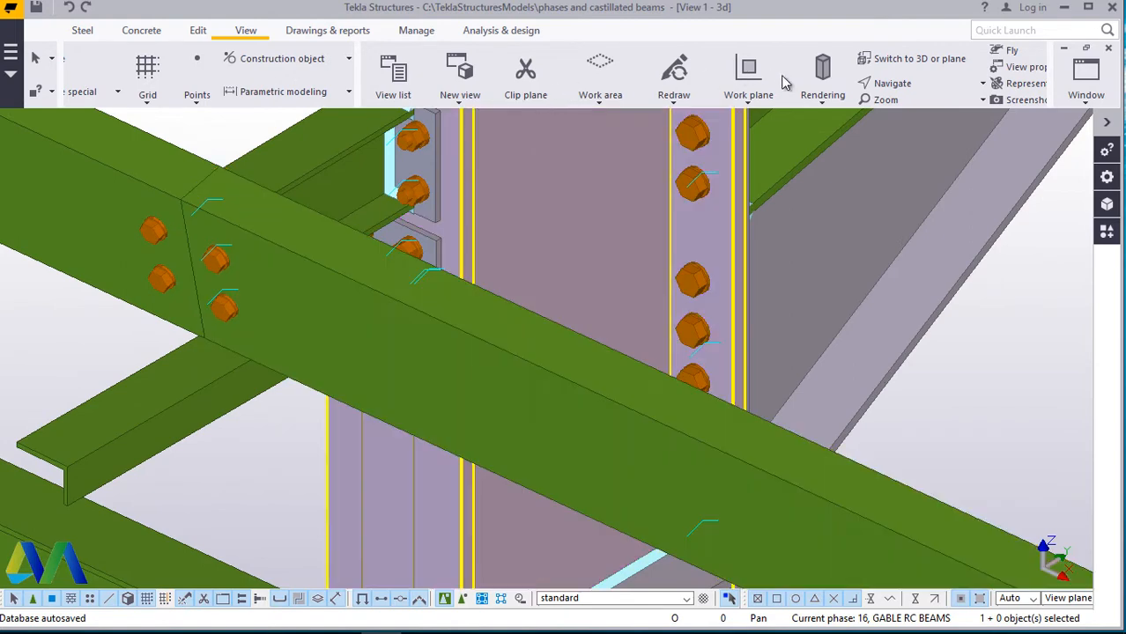
click(893, 84)
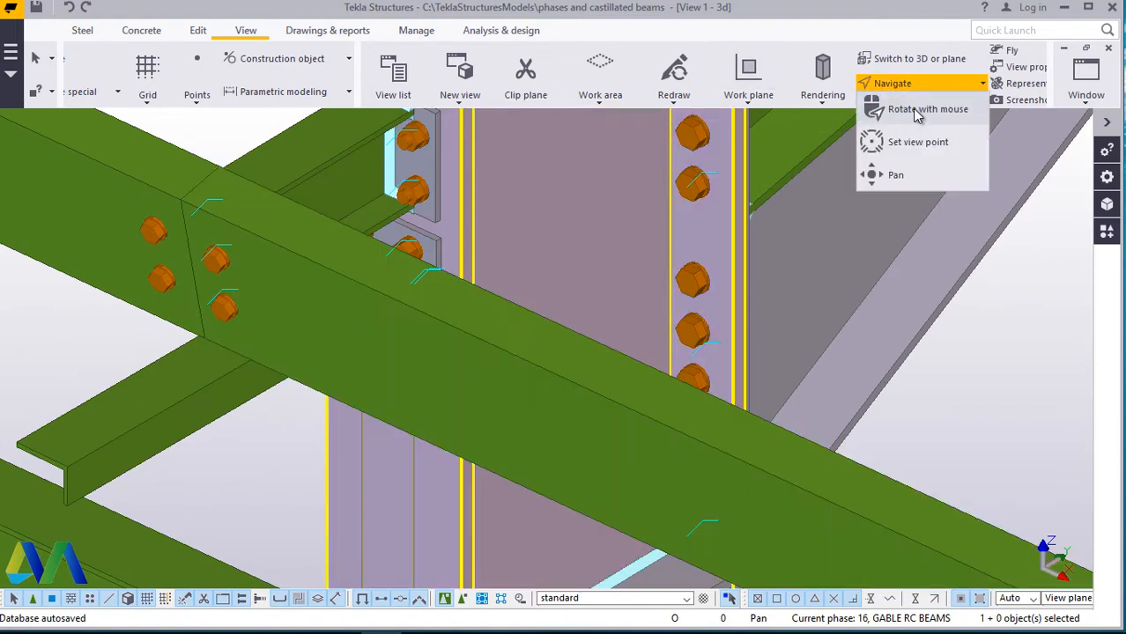
click(916, 109)
click(258, 373)
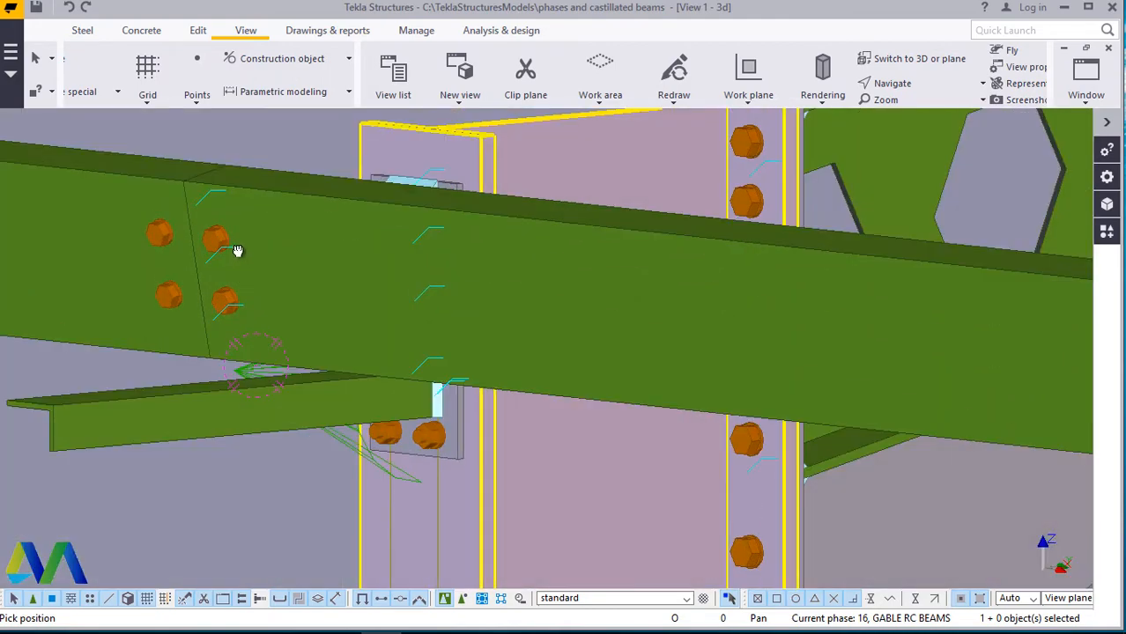
drag(238, 251, 284, 259)
drag(406, 266, 457, 282)
mouse_move(300, 303)
ctrl+middle_down()
mouse_move(262, 311)
mouse_move(246, 344)
mouse_move(297, 311)
mouse_move(311, 320)
mouse_move(298, 257)
mouse_move(286, 273)
mouse_move(285, 252)
mouse_move(284, 314)
mouse_move(273, 291)
ctrl+middle_up()
right_click(232, 155)
click(264, 164)
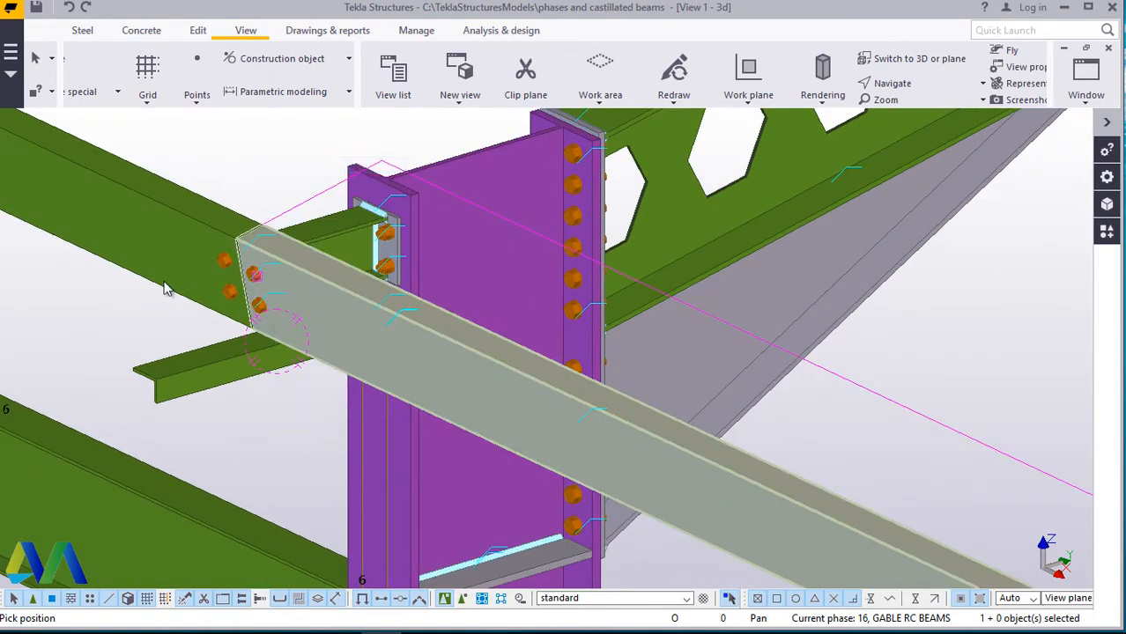
scroll(146, 382, up, 5)
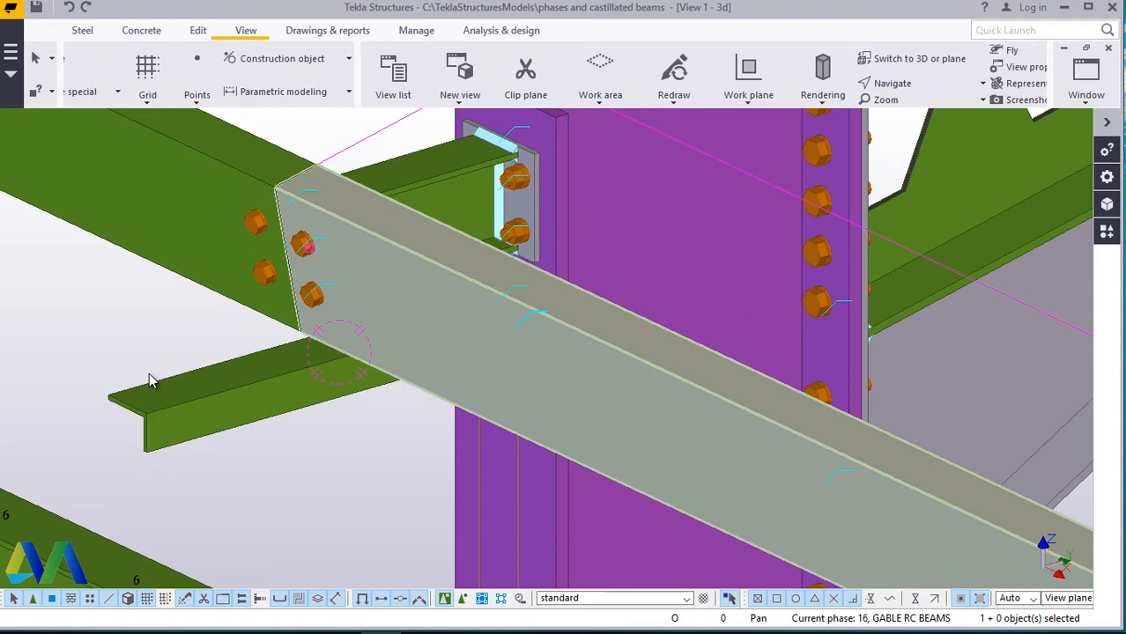
Start a steel beam at the midpoint of the lower angle's free-end edge.
click(83, 34)
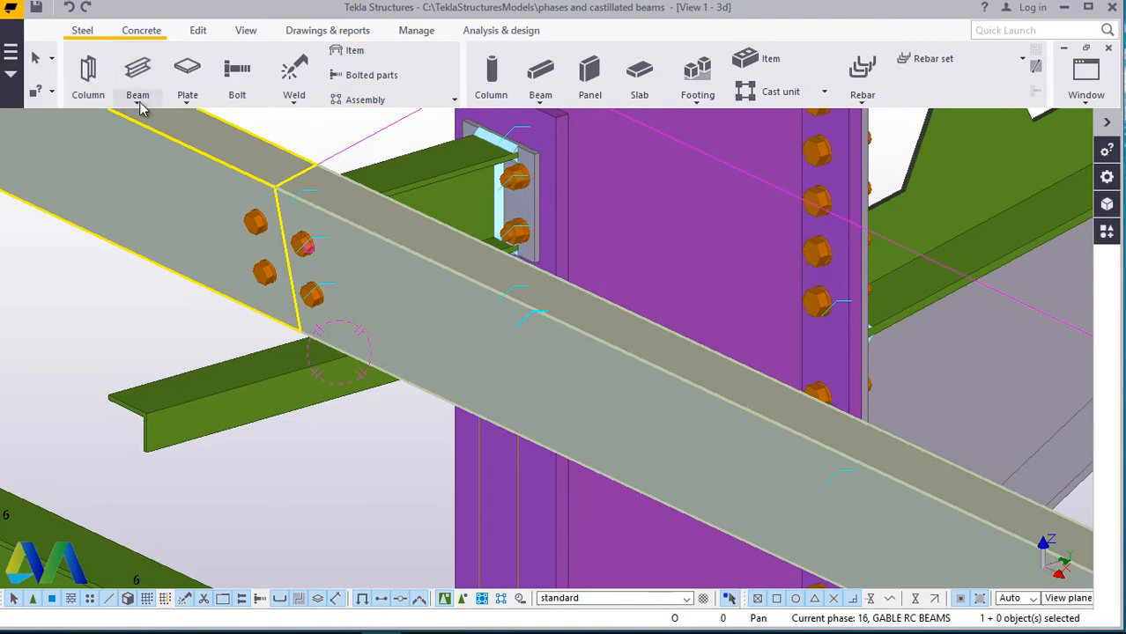
click(138, 102)
click(146, 123)
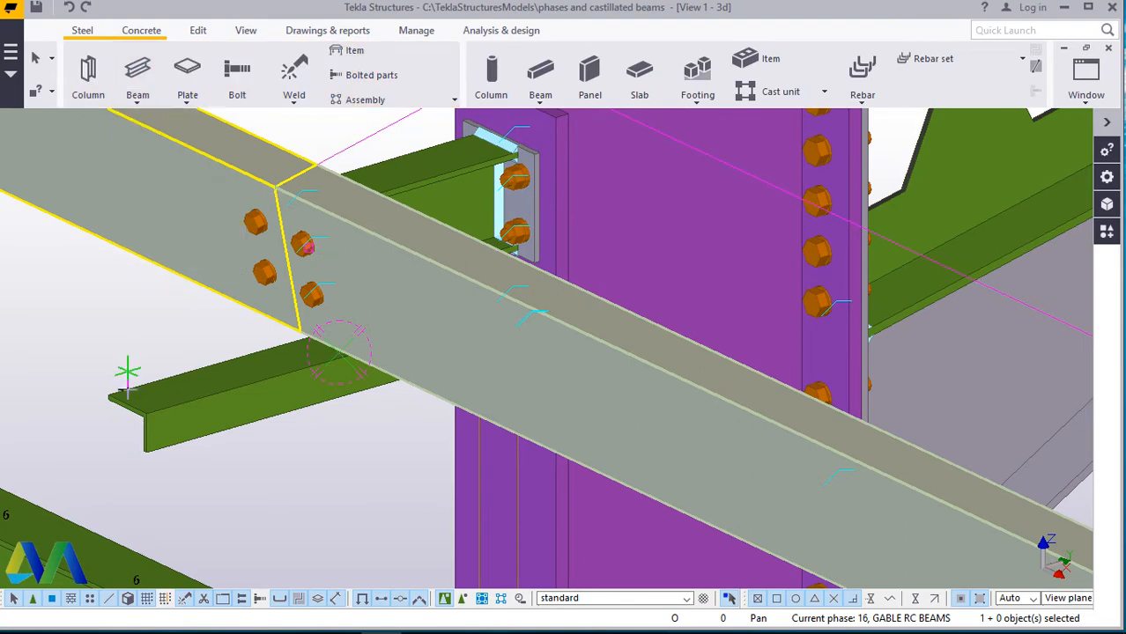
scroll(127, 405, up, 4)
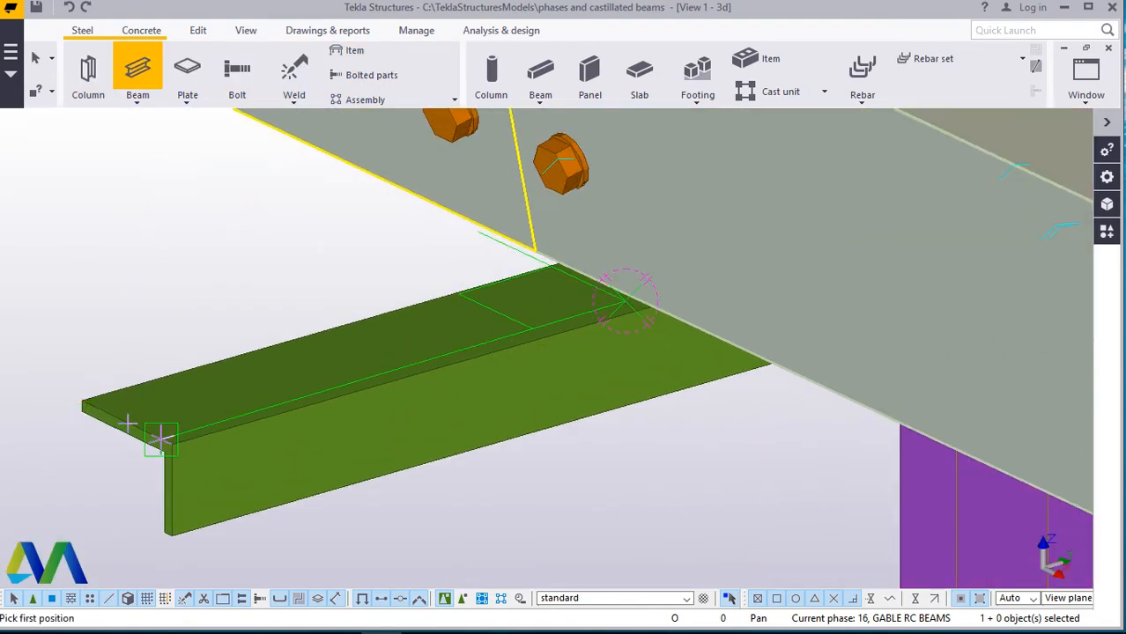
scroll(128, 419, up, 1)
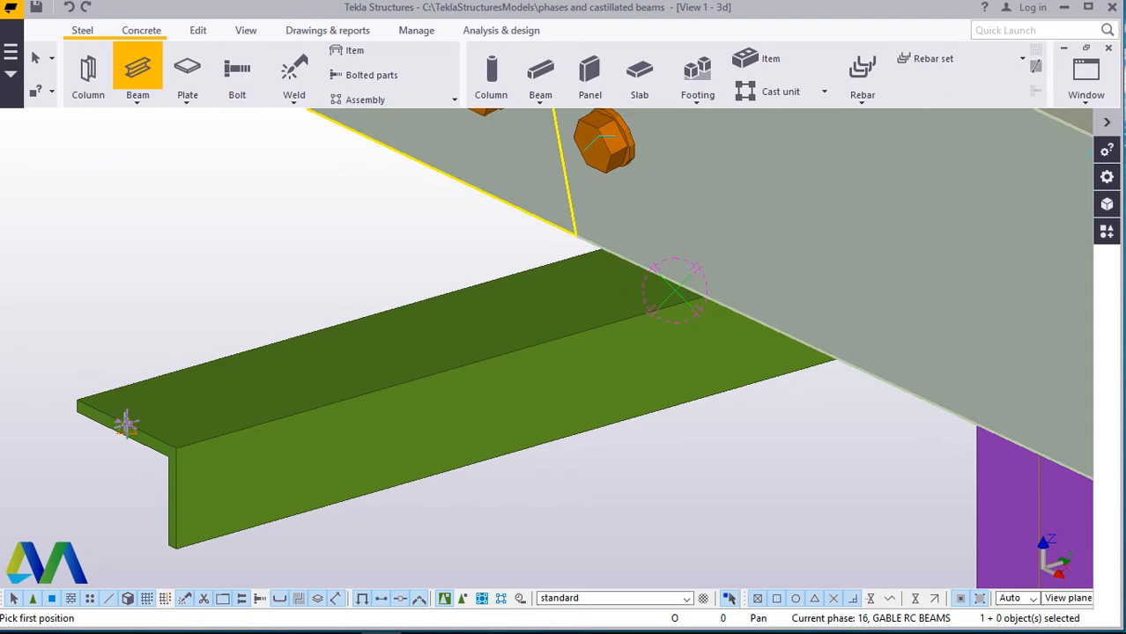
scroll(117, 283, down, 3)
click(116, 282)
scroll(113, 269, down, 3)
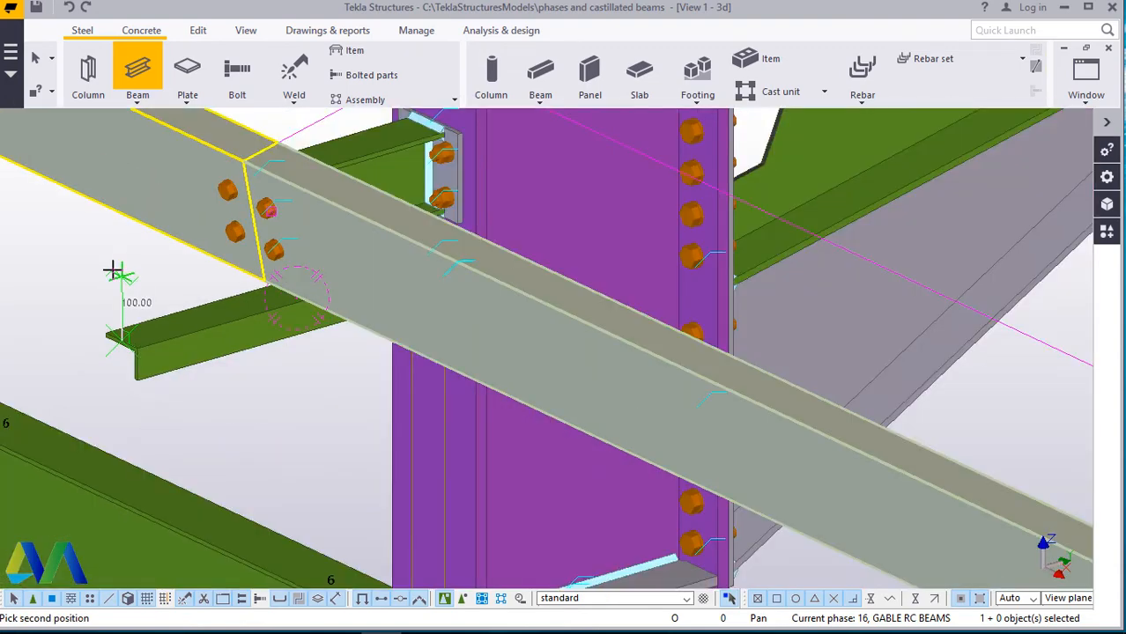
Finish the 6000 mm beam at the matching edge midpoint on the neighbouring column's lower angle and end beam creation.
scroll(111, 262, down, 5)
scroll(594, 482, up, 2)
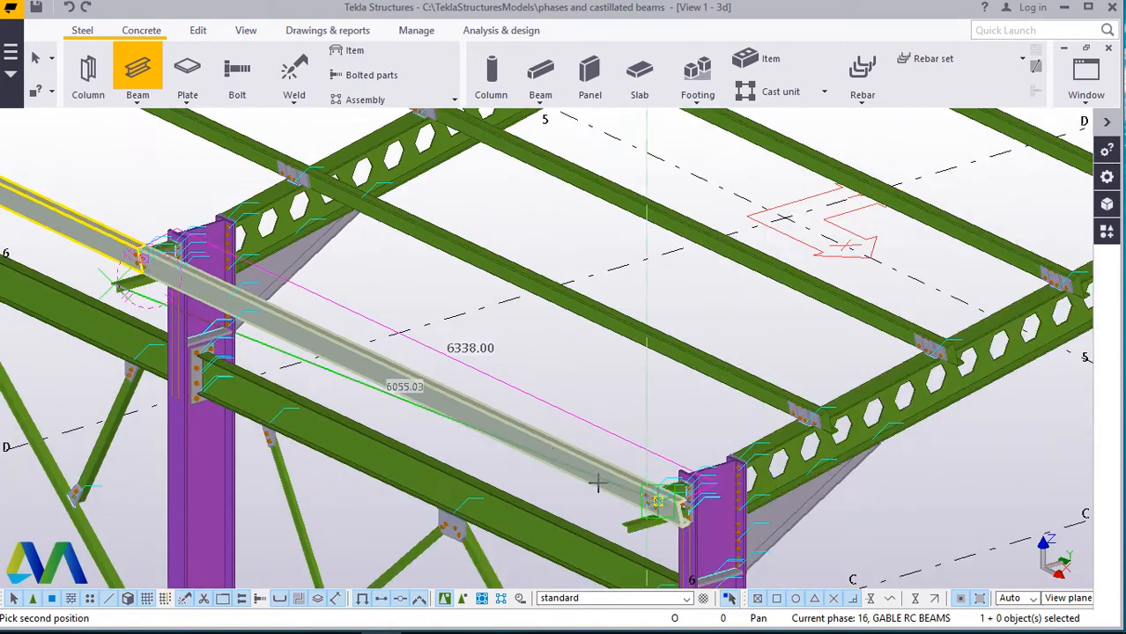
scroll(627, 530, up, 3)
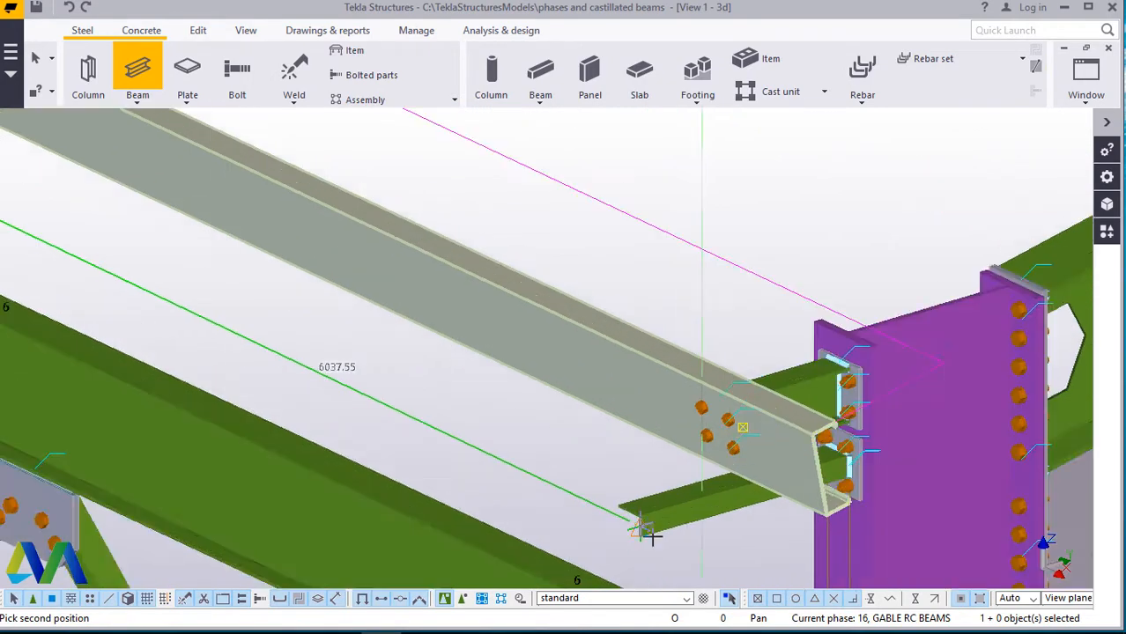
scroll(641, 529, up, 3)
scroll(641, 527, up, 3)
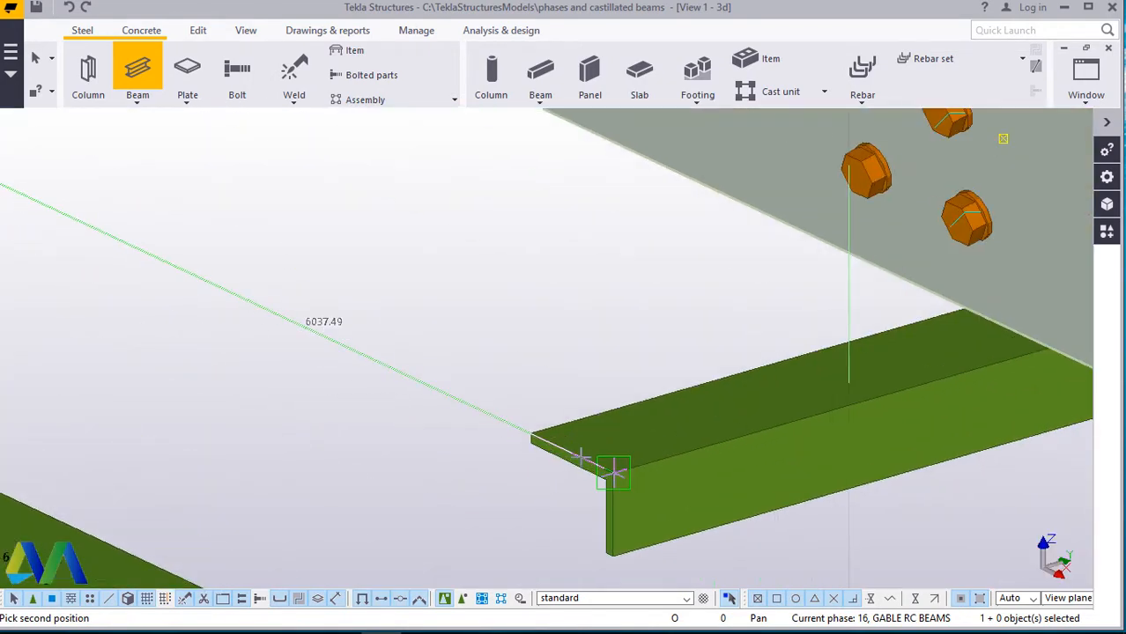
scroll(577, 458, up, 2)
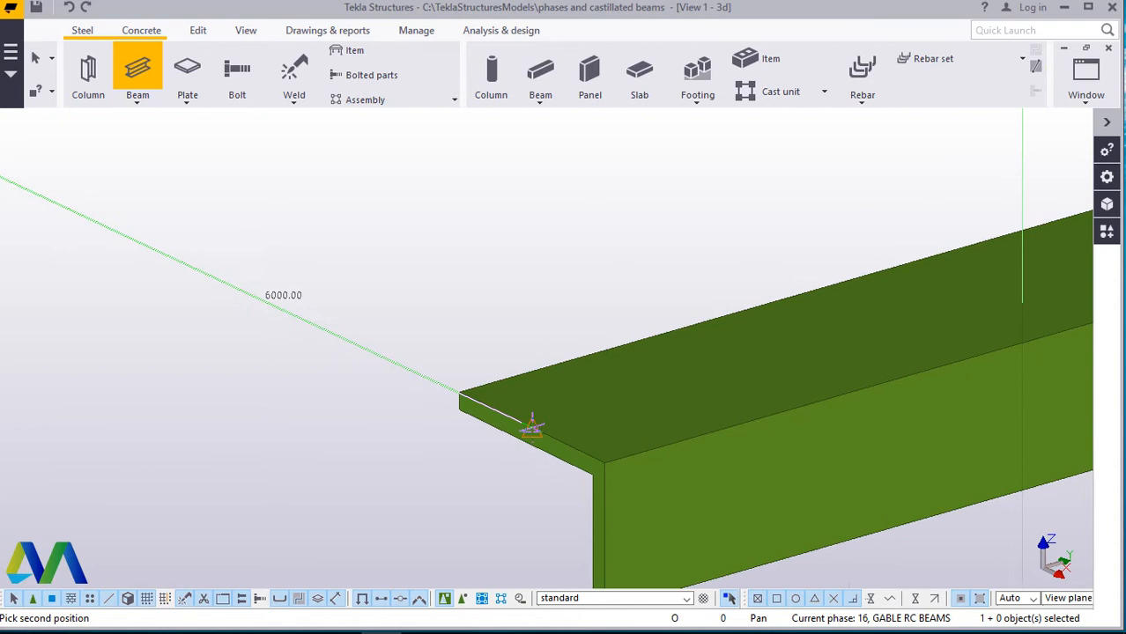
click(532, 427)
right_click(546, 284)
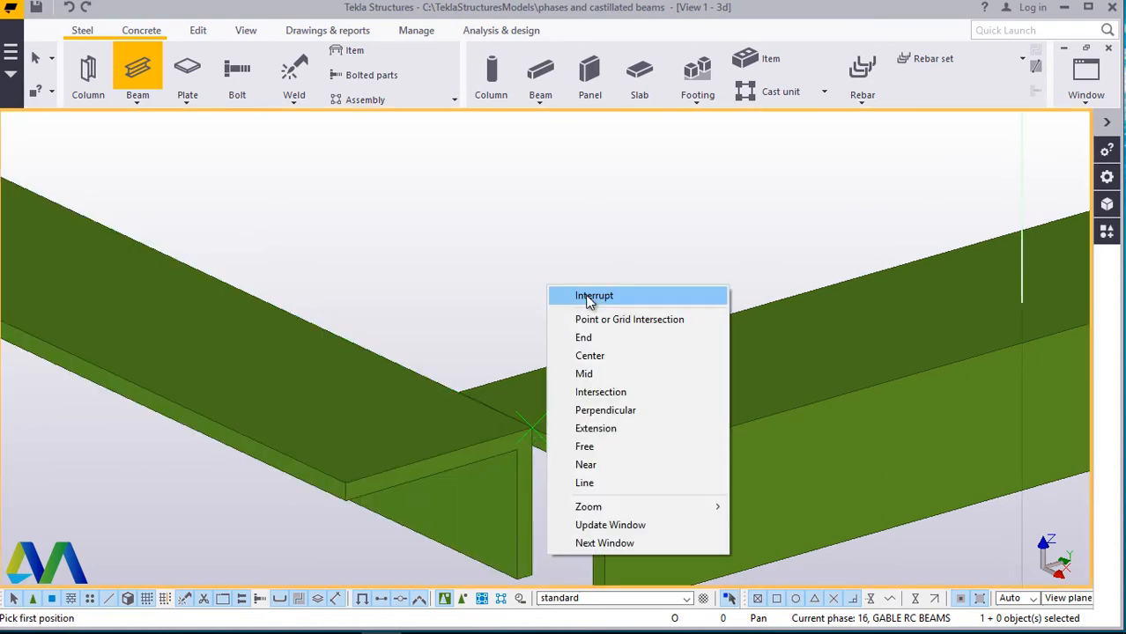
click(592, 296)
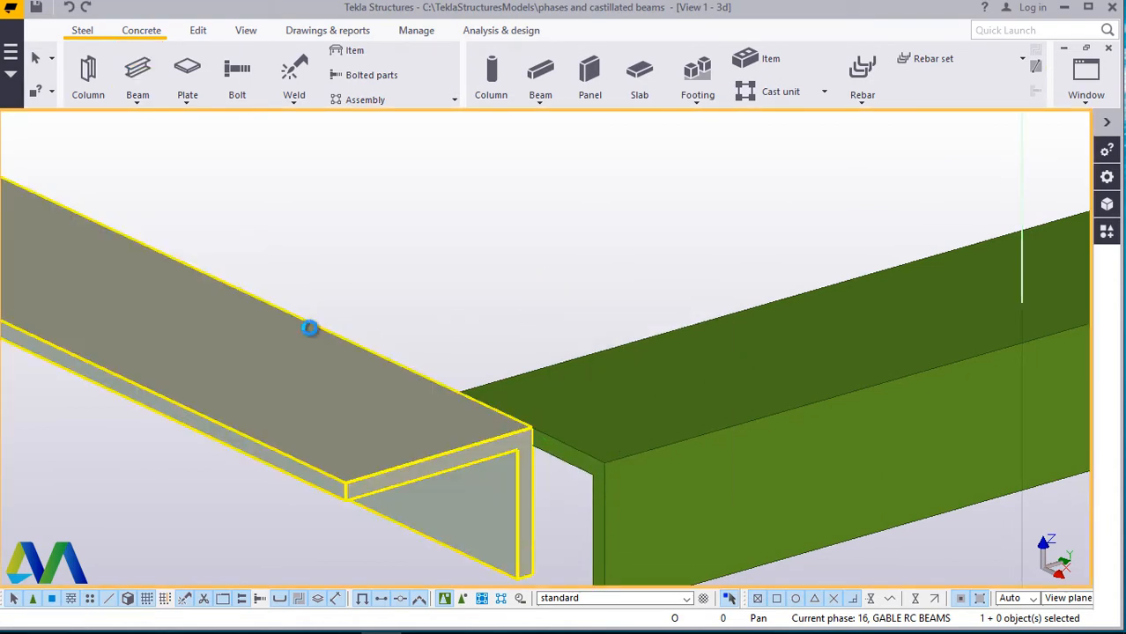
Choose the folded plate profile FP_FF from the profile catalogue for the new beam between the lower angles.
double_click(309, 333)
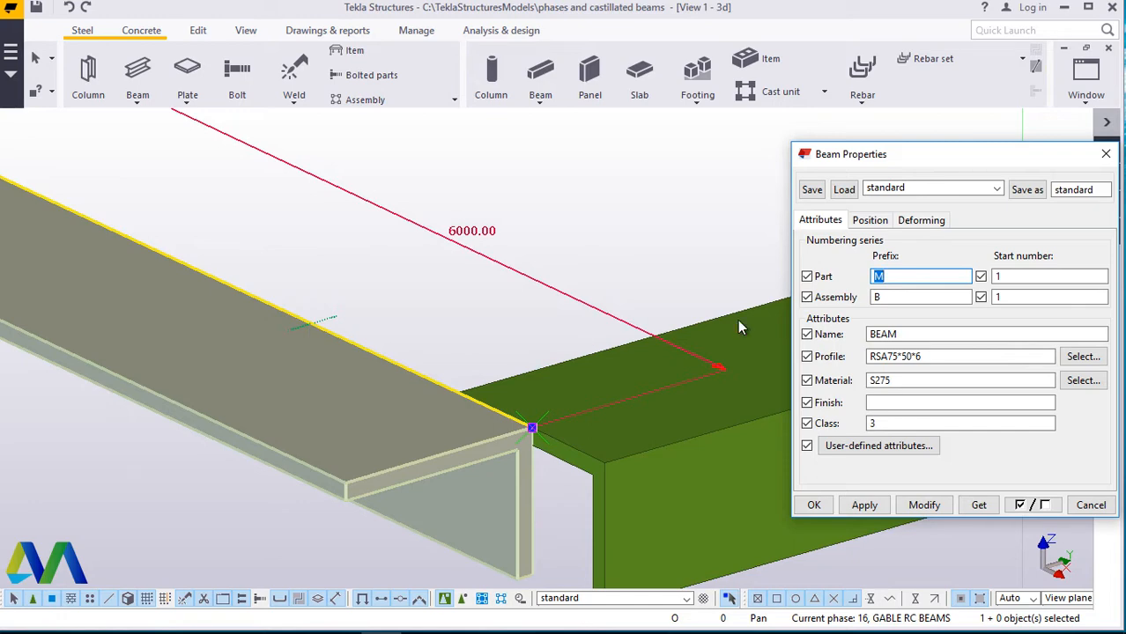
drag(903, 152, 712, 107)
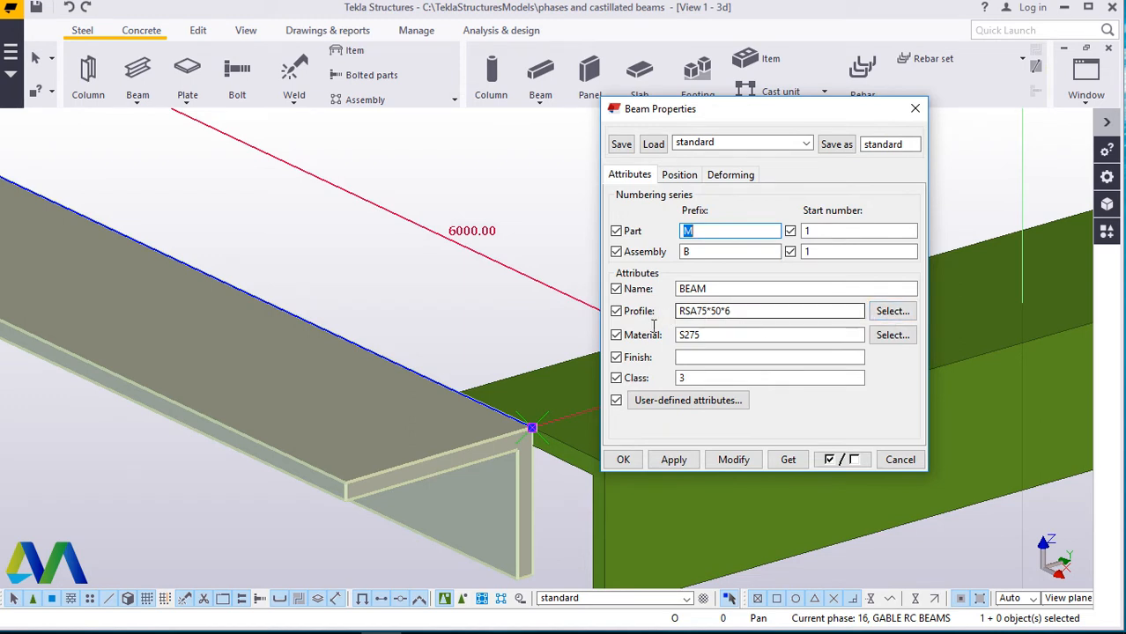
click(893, 311)
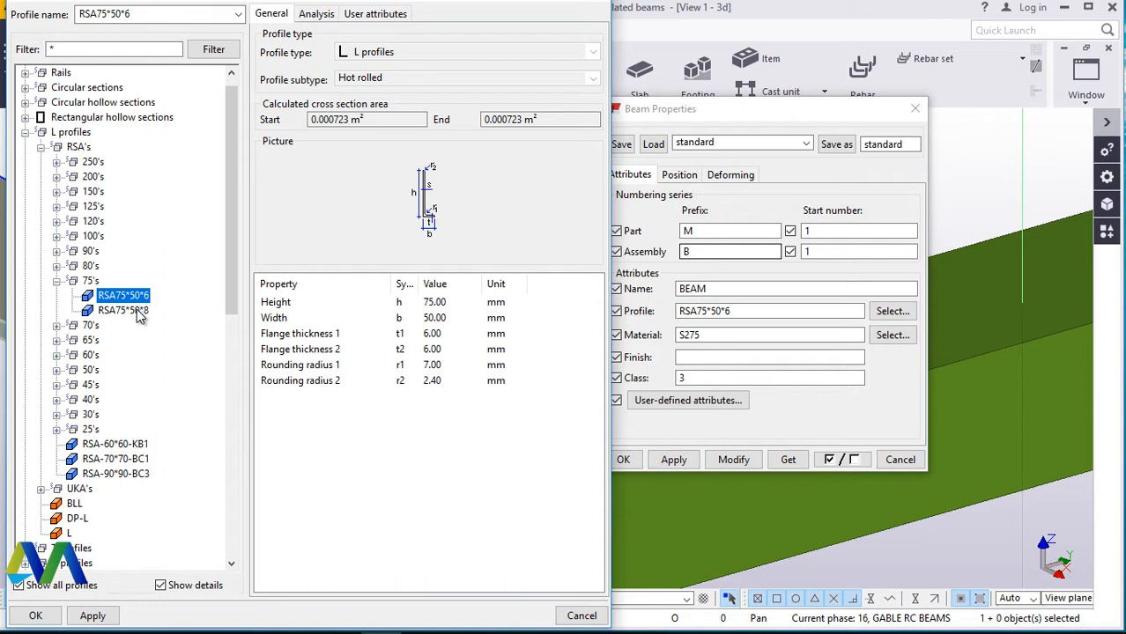
scroll(139, 314, down, 3)
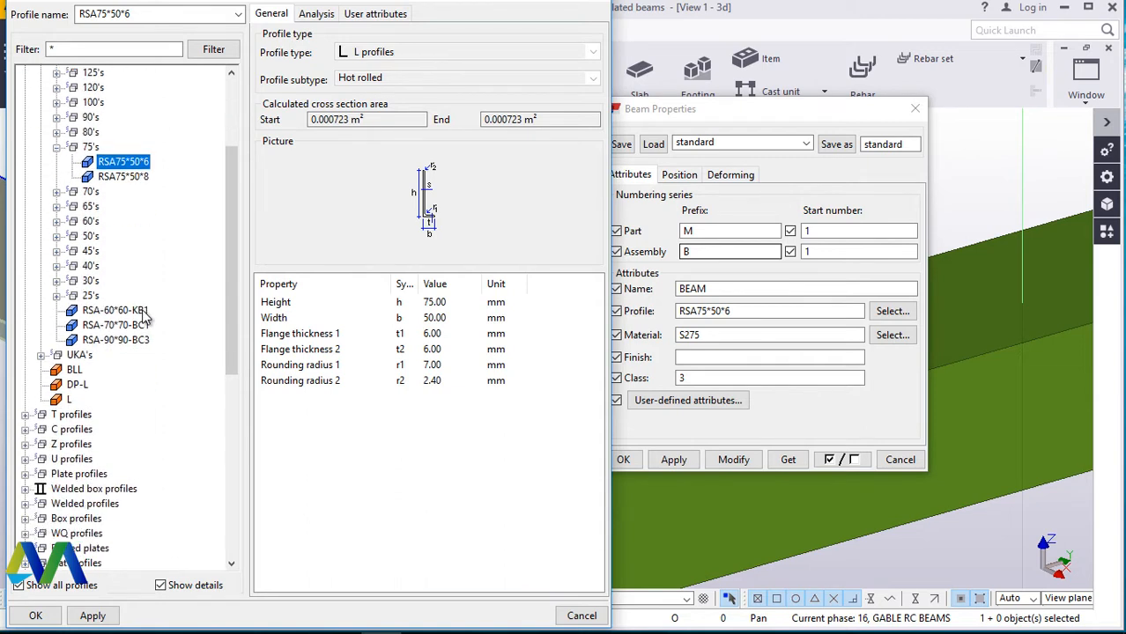
scroll(145, 315, down, 2)
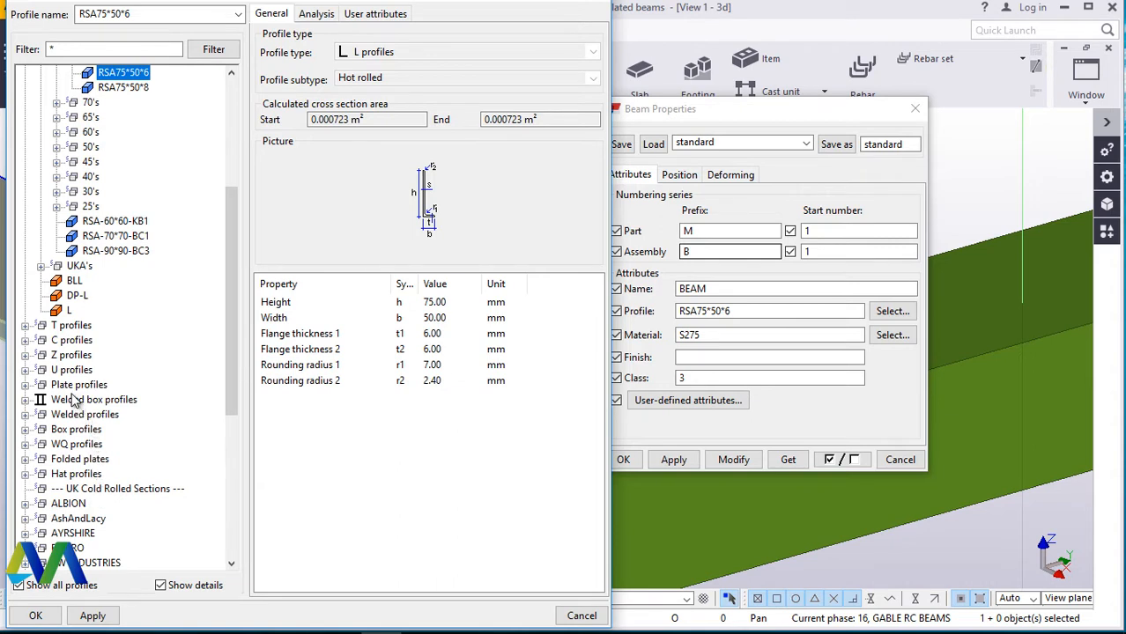
scroll(75, 398, down, 1)
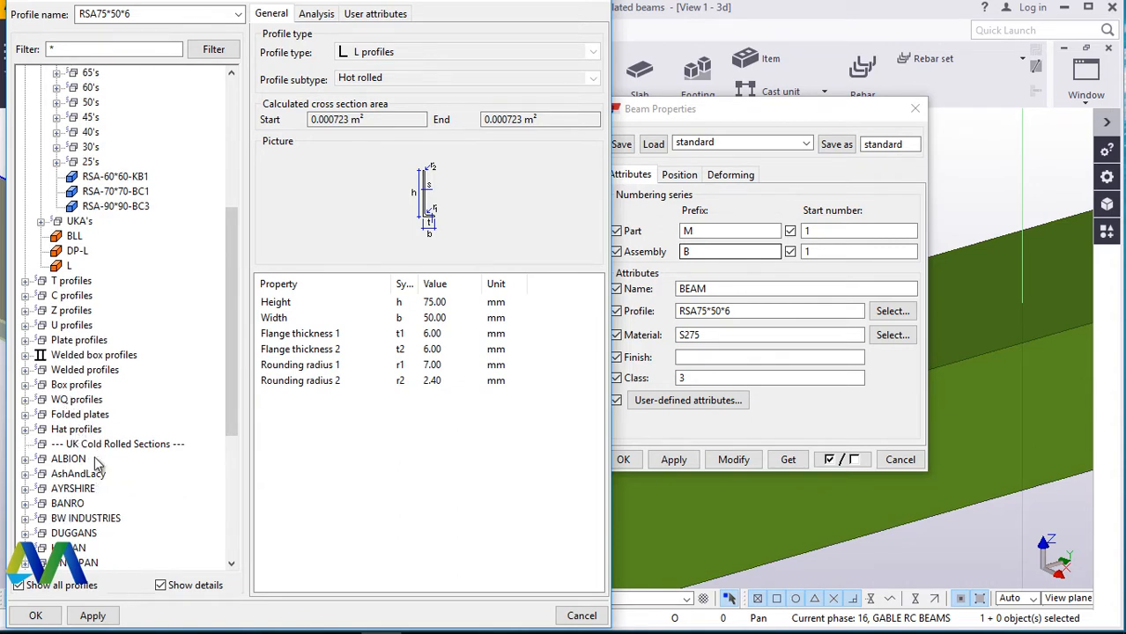
click(26, 341)
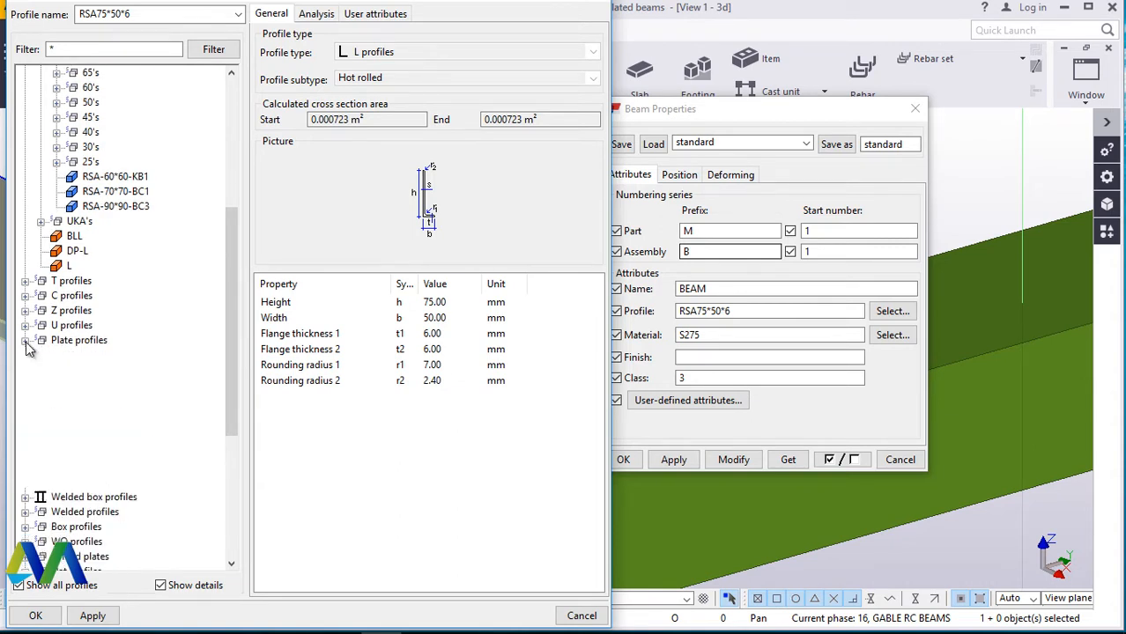
scroll(78, 387, down, 1)
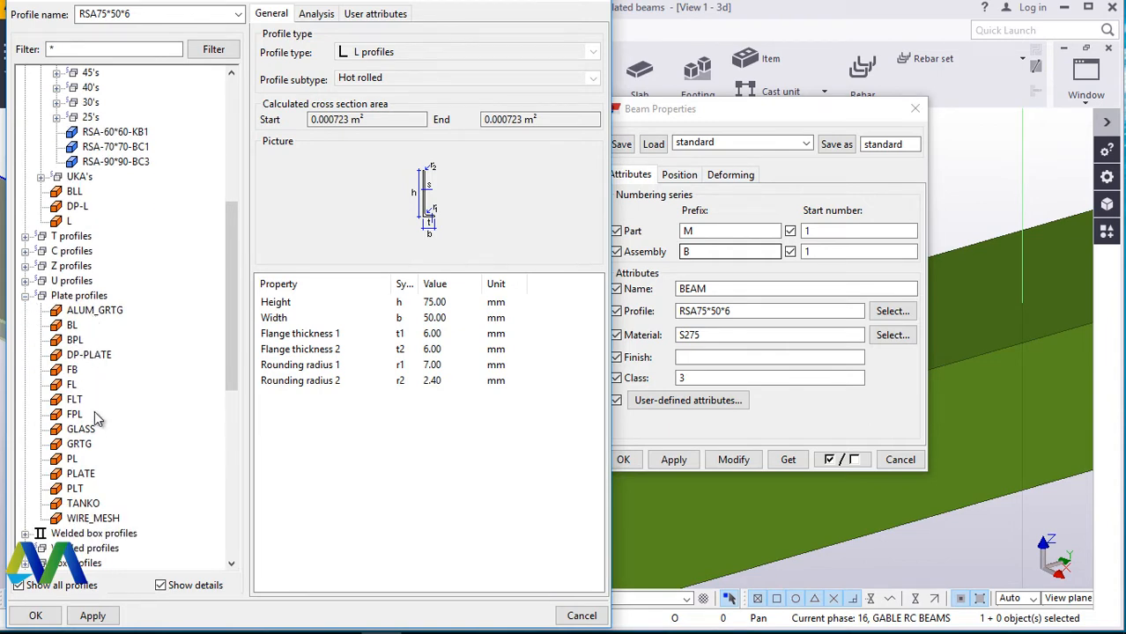
click(27, 297)
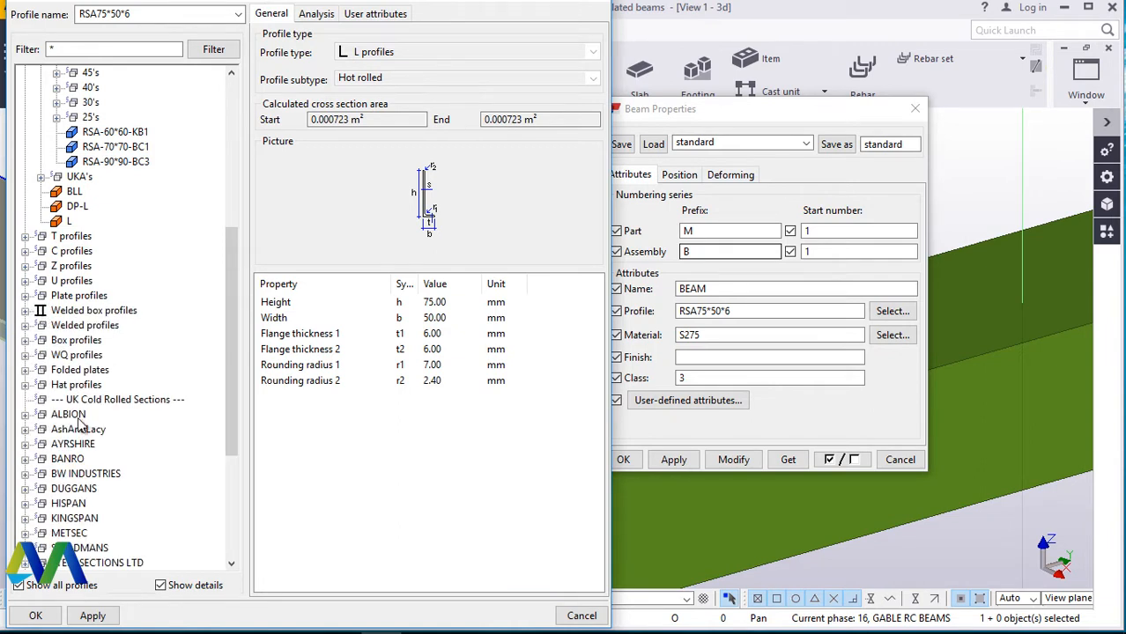
click(26, 371)
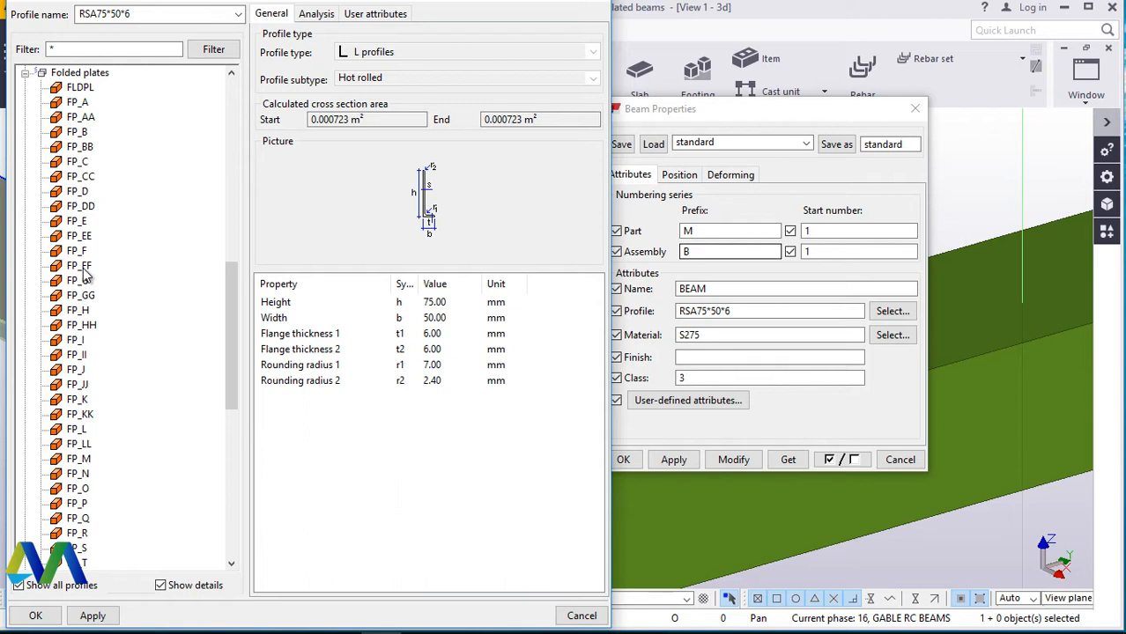
click(80, 266)
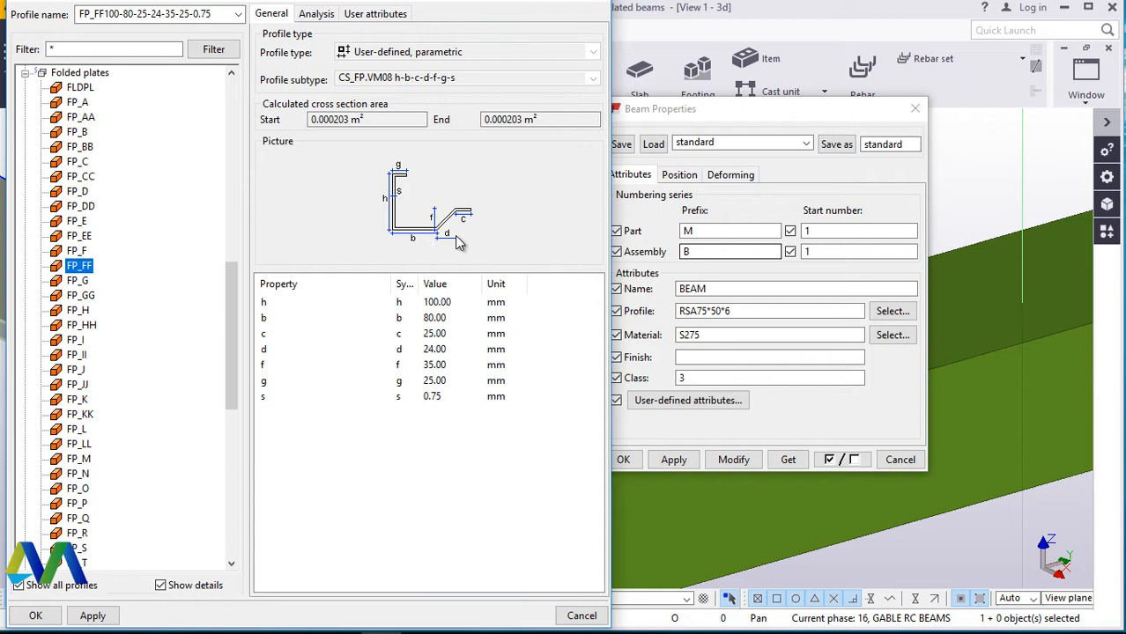
Set the FP_FF profile's height h and width b to 300 mm each.
click(437, 304)
click(437, 304)
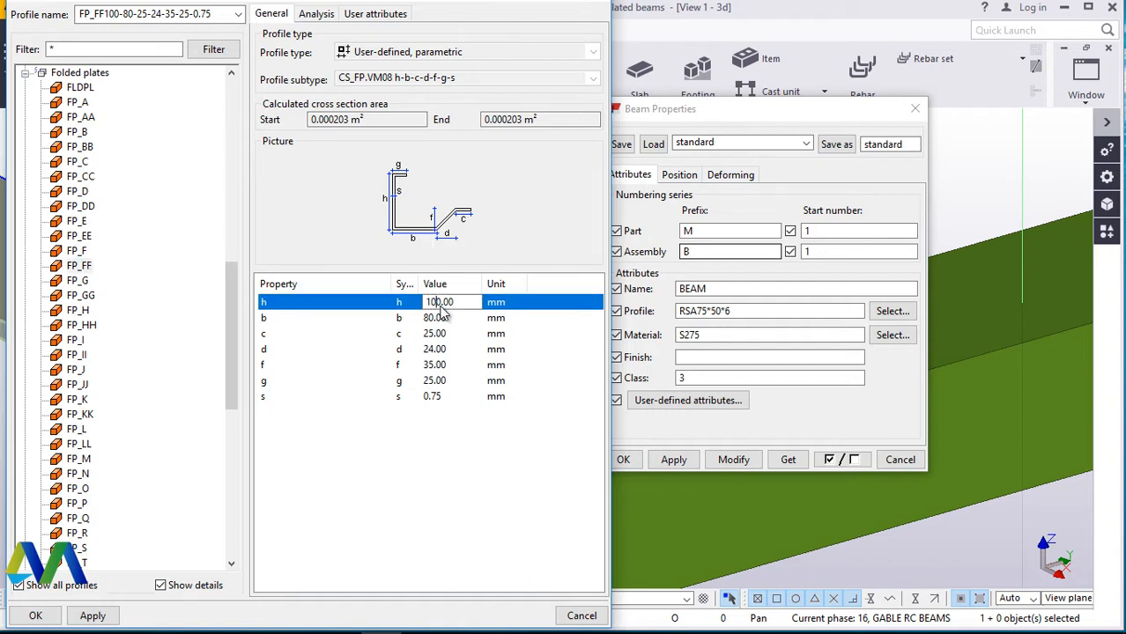
key(BackSpace)
key(BackSpace)
text(30)
click(431, 322)
key(BackSpace)
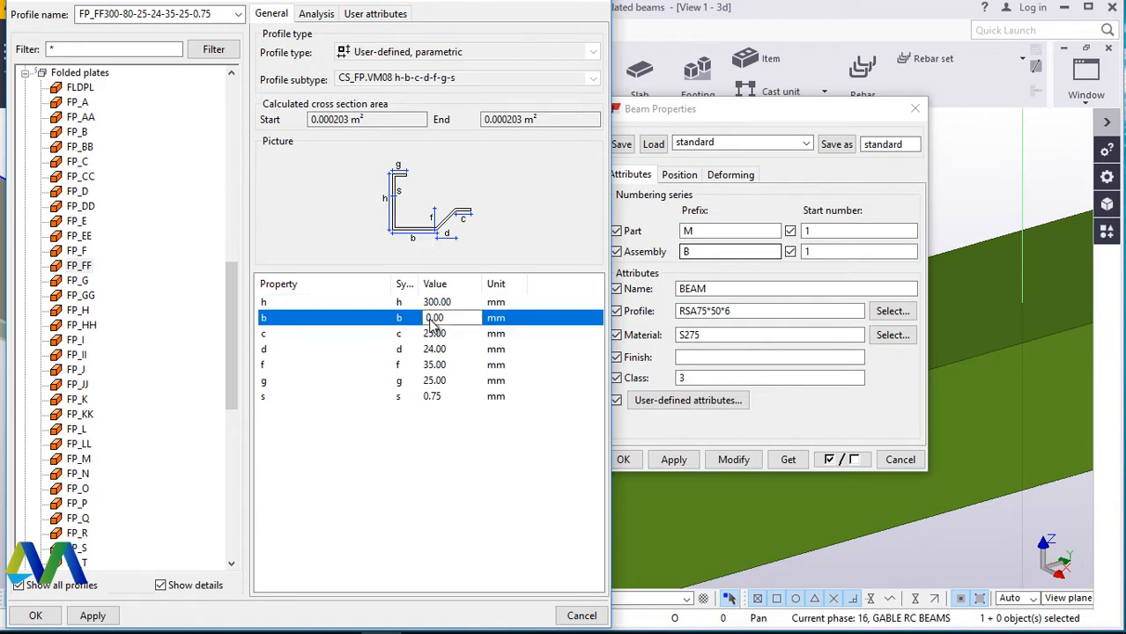
text(30)
Set the profile's c and d dimensions to 0 mm to remove the sloped lip.
click(435, 340)
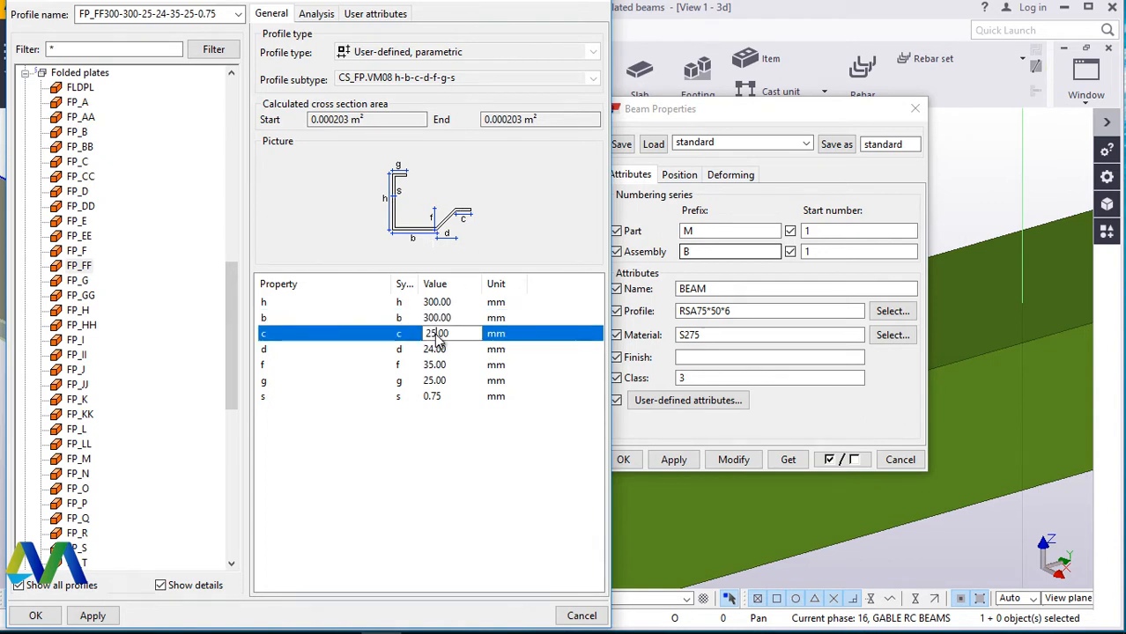
key(BackSpace)
key(BackSpace)
text(0)
click(435, 351)
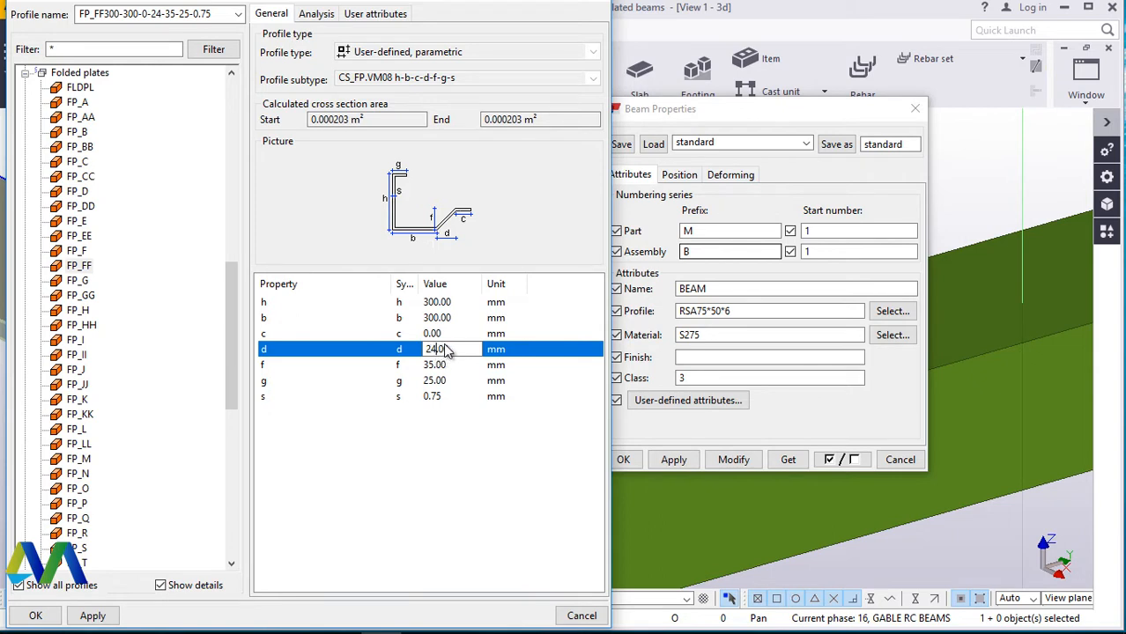
key(BackSpace)
key(BackSpace)
Set the profile's f dimension to 200 mm and its g dimension to 50 mm.
click(433, 366)
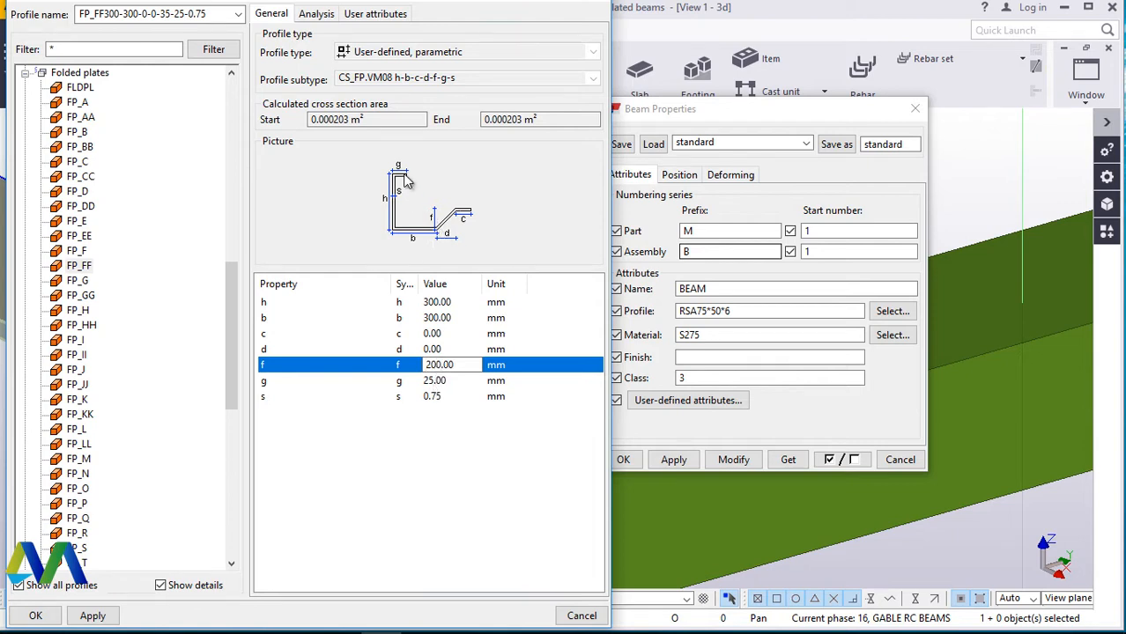
click(438, 394)
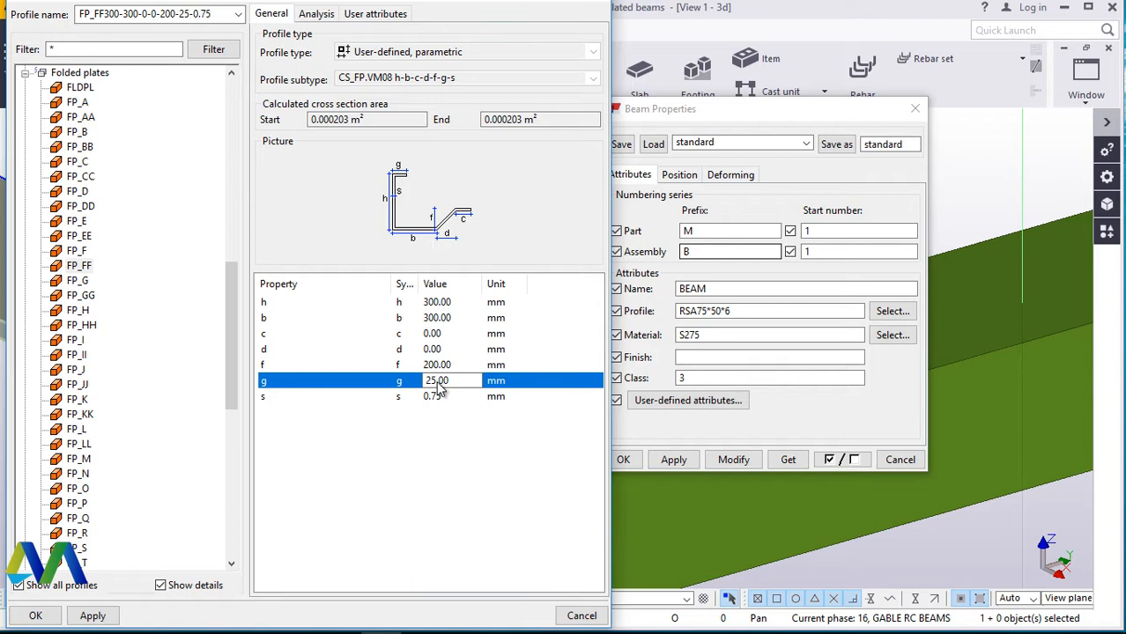
key(BackSpace)
key(BackSpace)
key(BackSpace)
text(50)
click(443, 398)
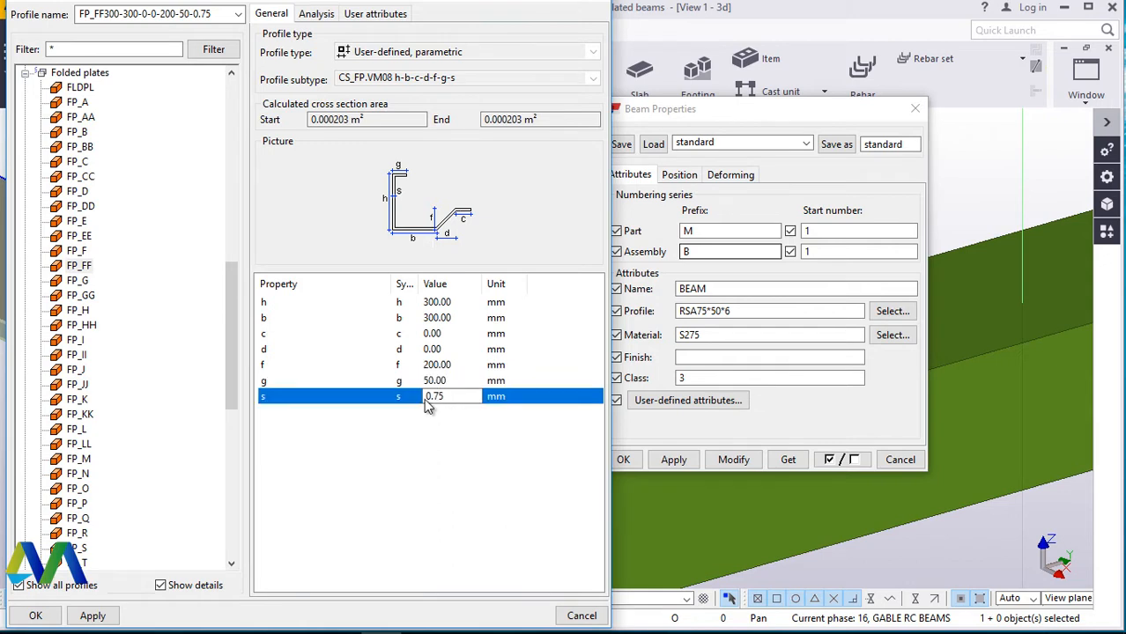
drag(445, 400, 421, 405)
text(3)
click(457, 458)
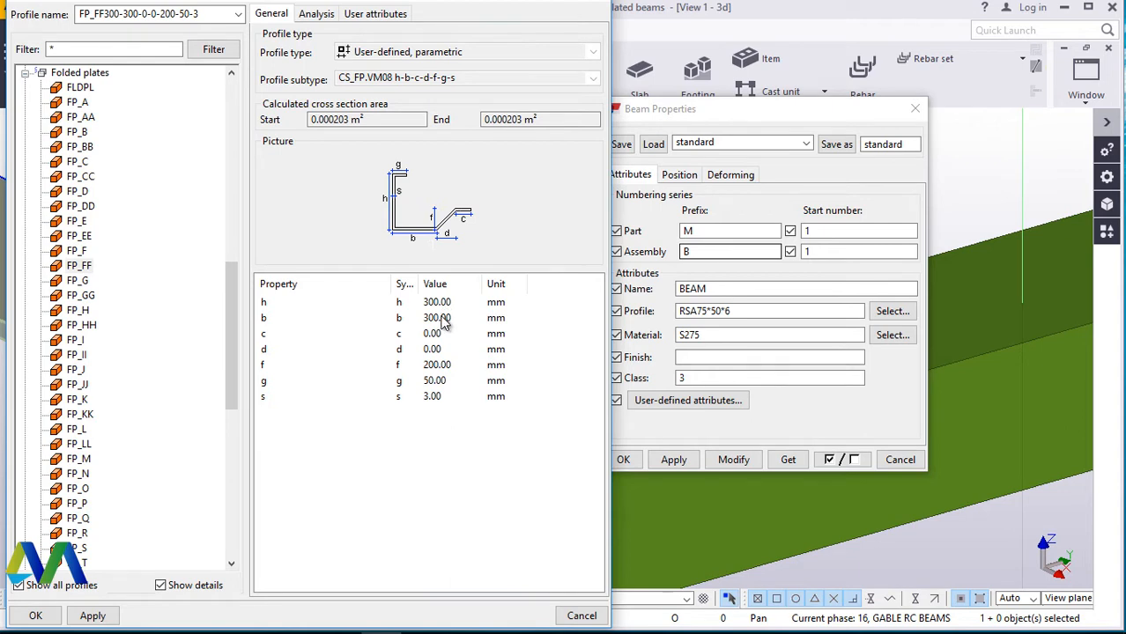
click(94, 619)
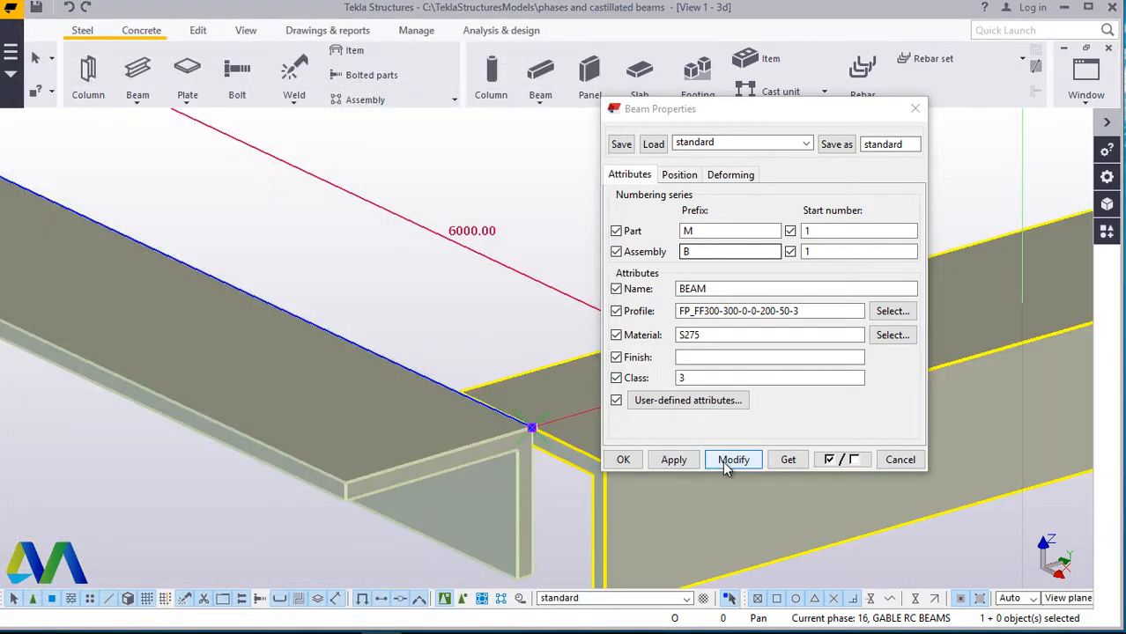
click(716, 460)
click(620, 459)
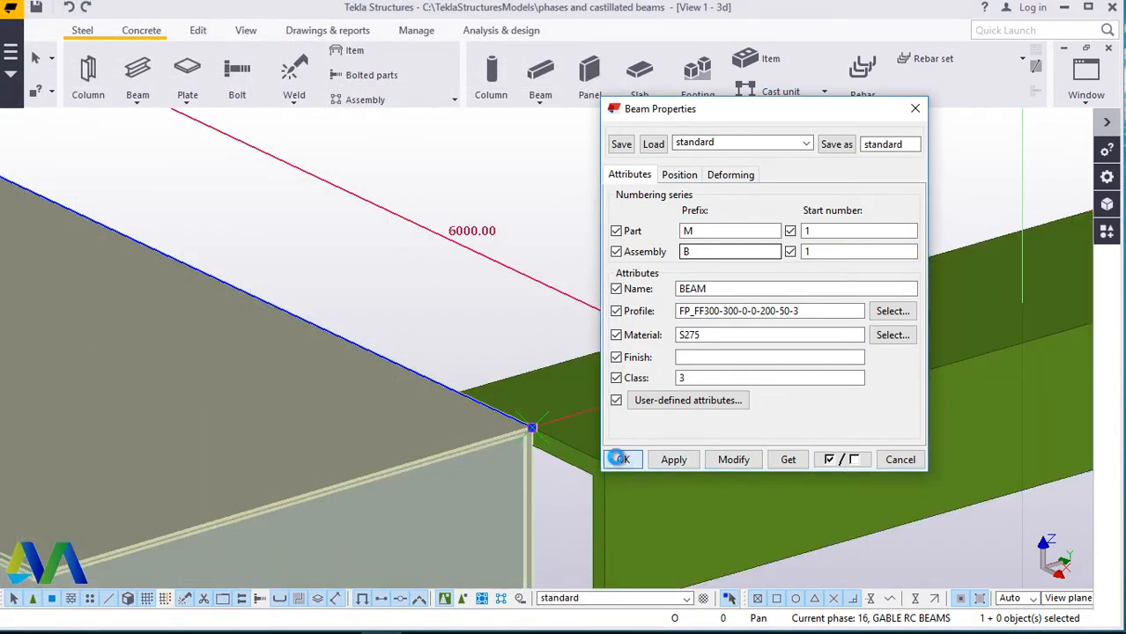
Set the rotation of the folded plate FP_FF beam to Top and apply it to the member.
scroll(510, 318, down, 5)
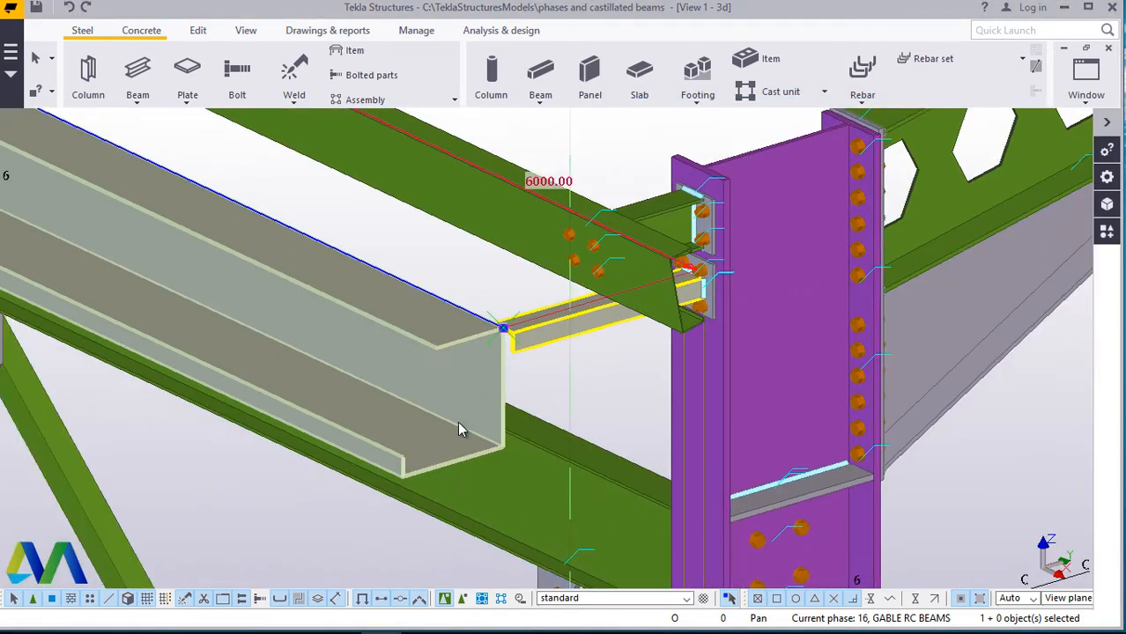
click(458, 428)
scroll(476, 411, up, 3)
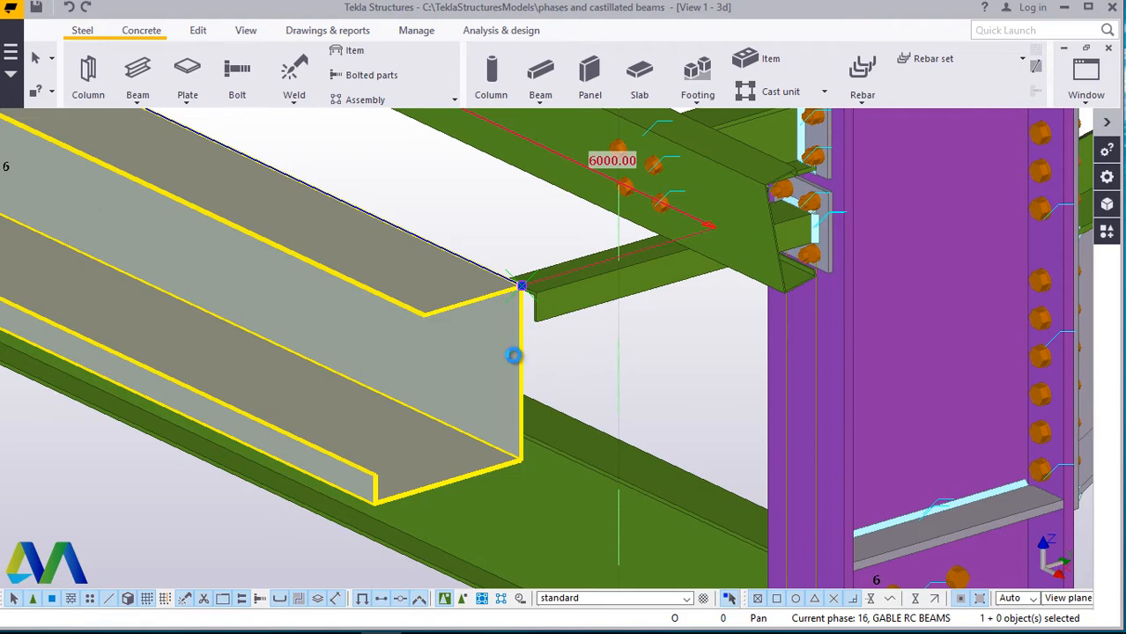
double_click(513, 354)
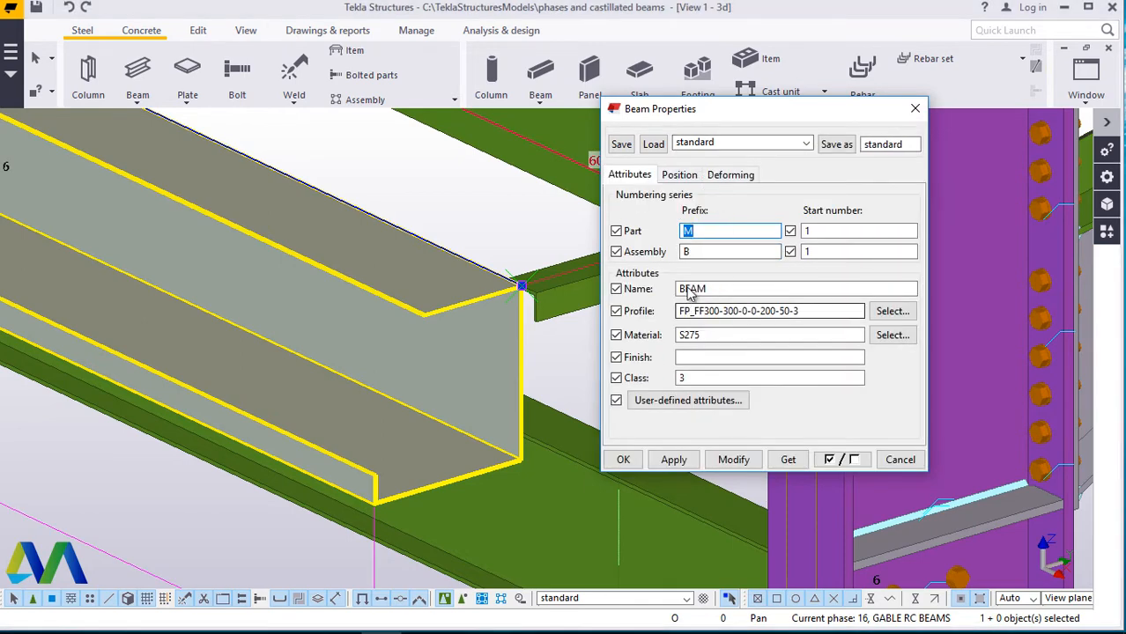
click(683, 175)
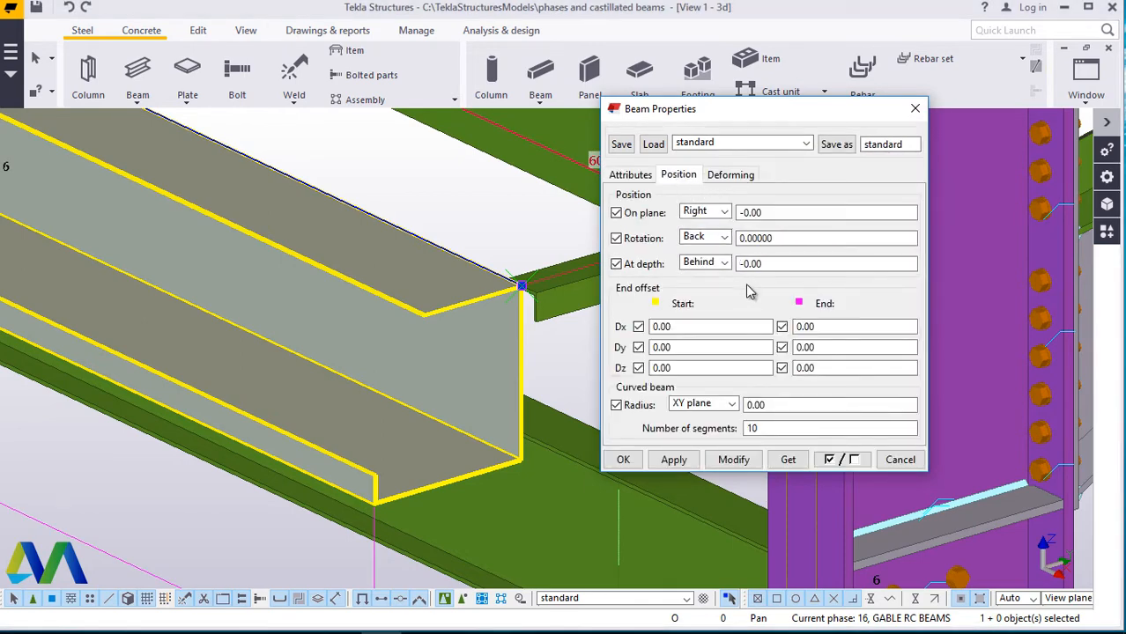
click(724, 238)
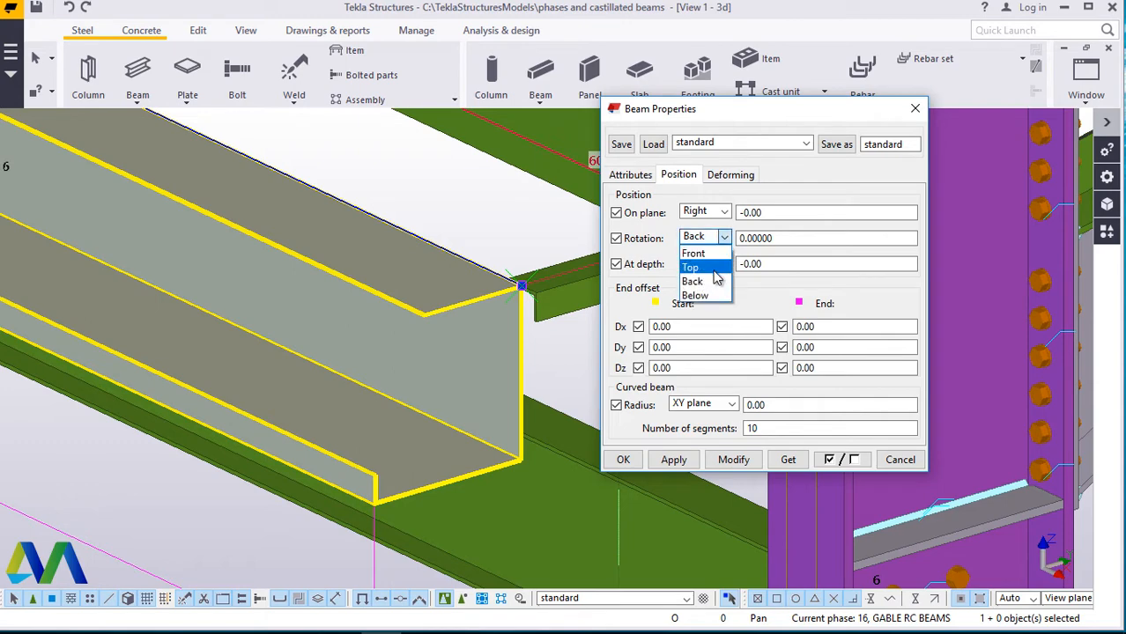
click(709, 266)
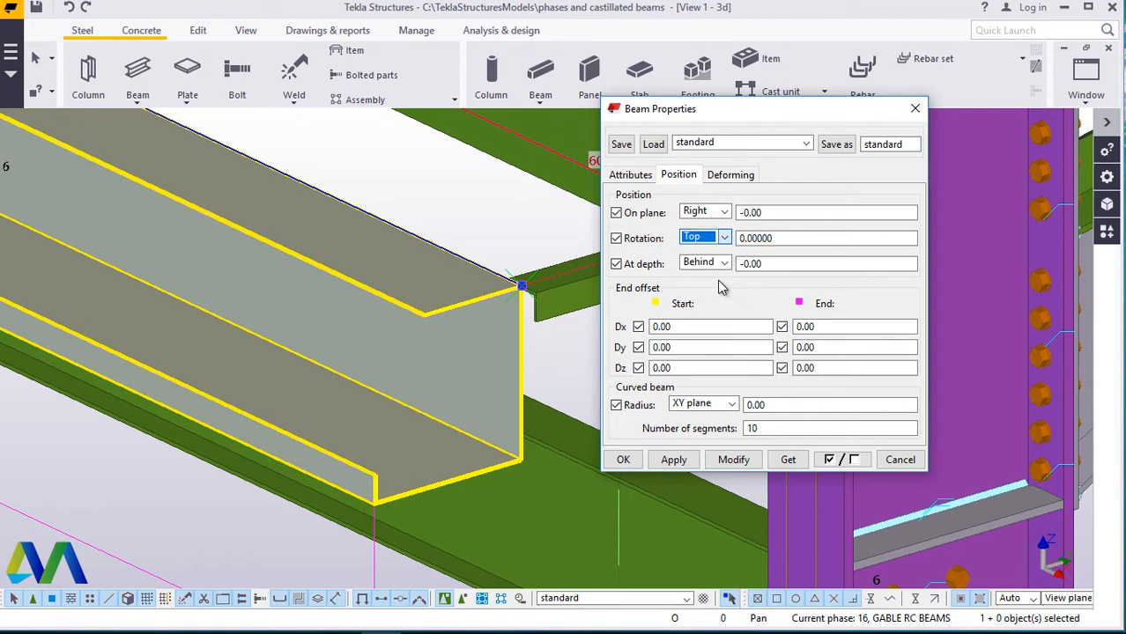
click(733, 460)
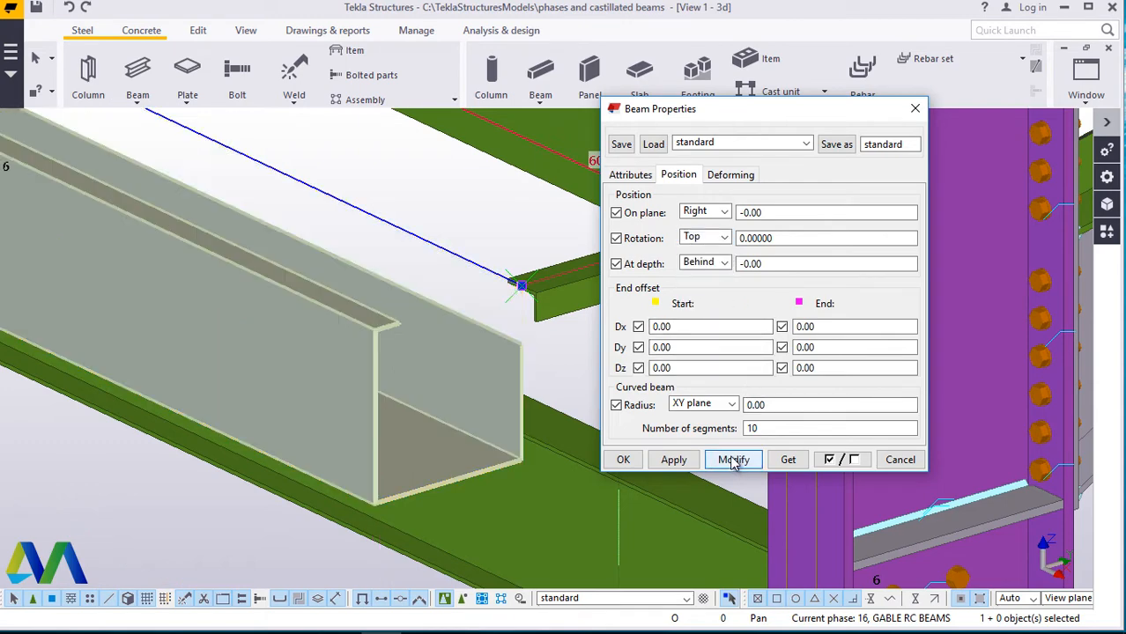
Set the folded plate beam's depth position to Front and apply it.
click(484, 470)
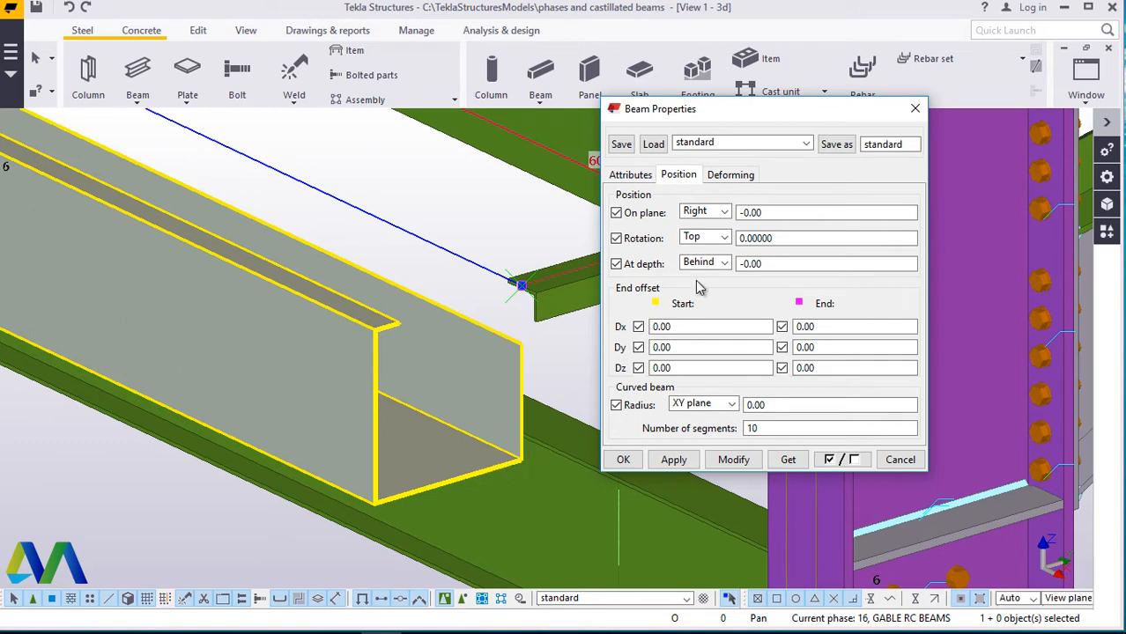
click(723, 264)
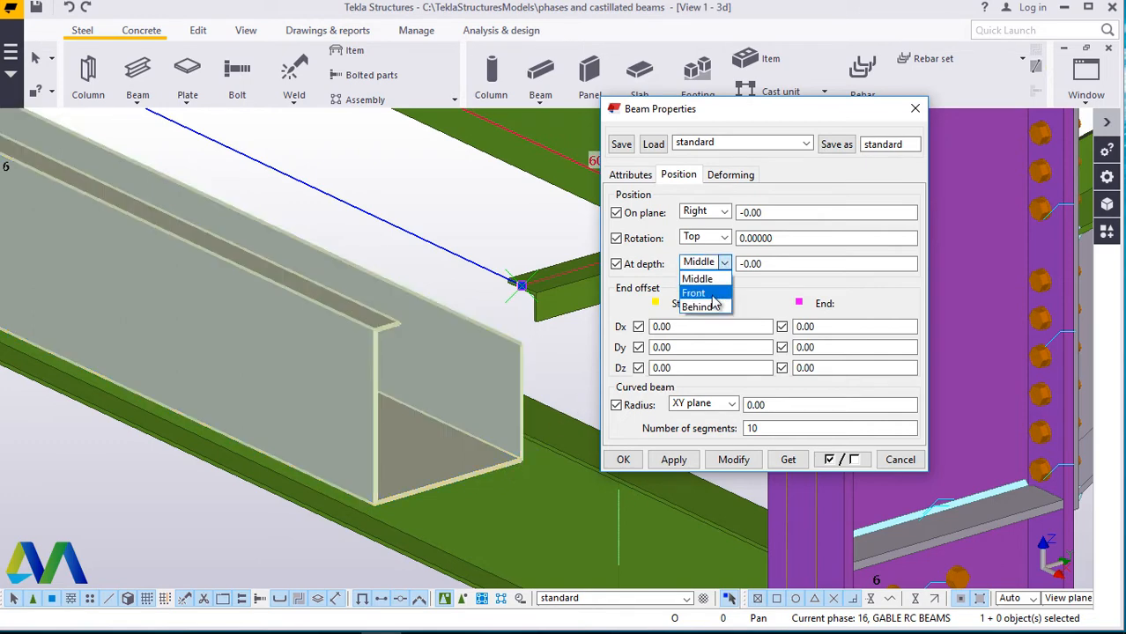
click(710, 301)
click(733, 461)
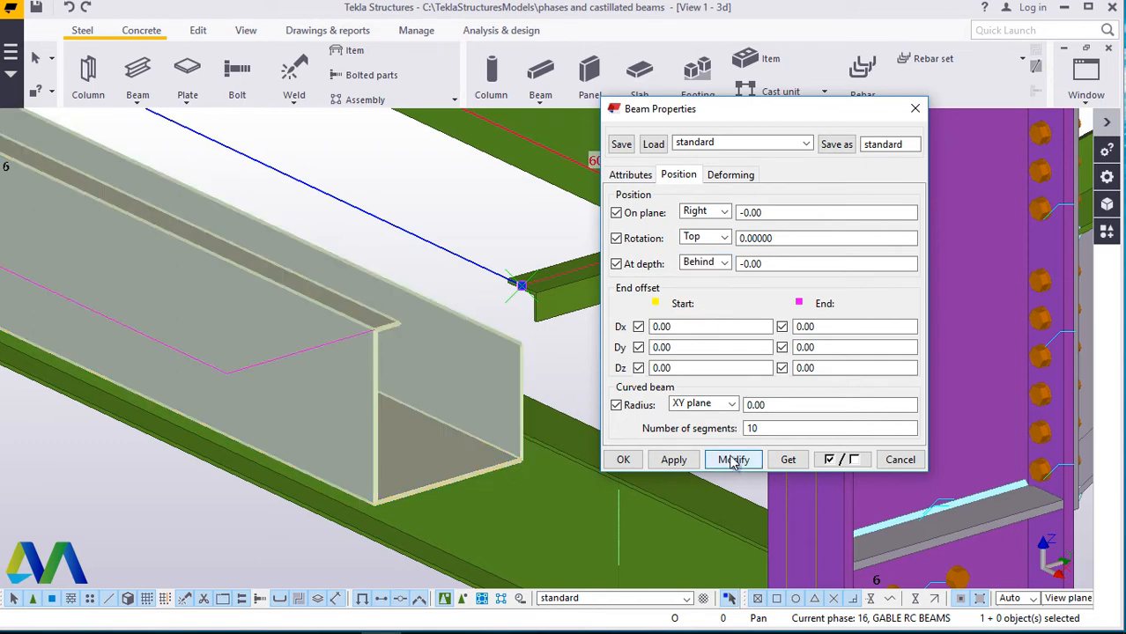
click(723, 262)
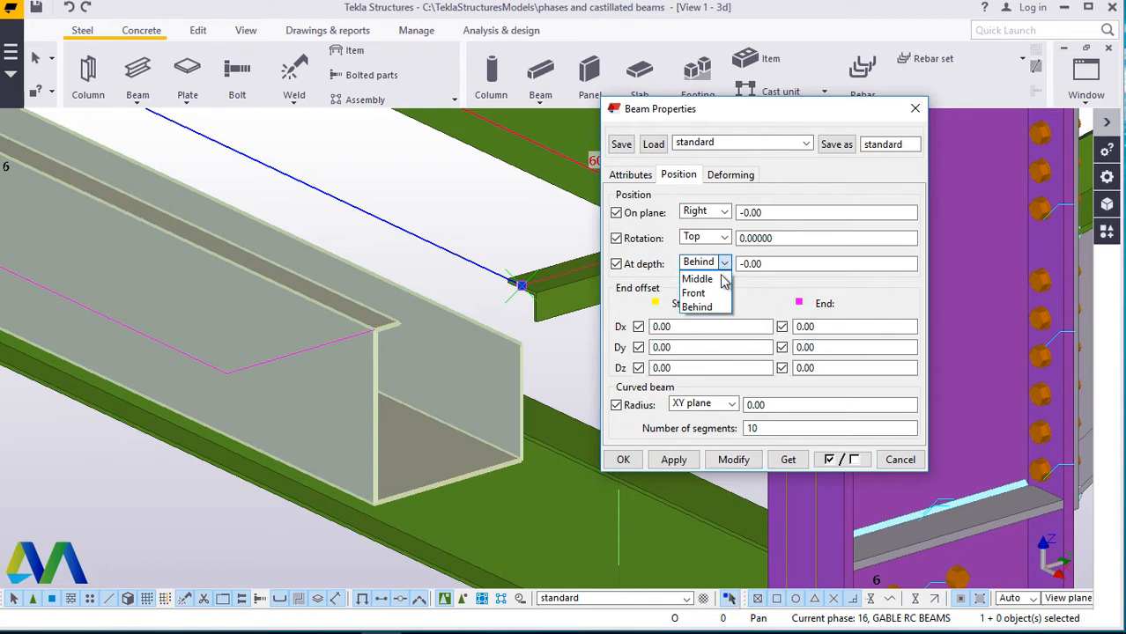
click(716, 293)
click(731, 462)
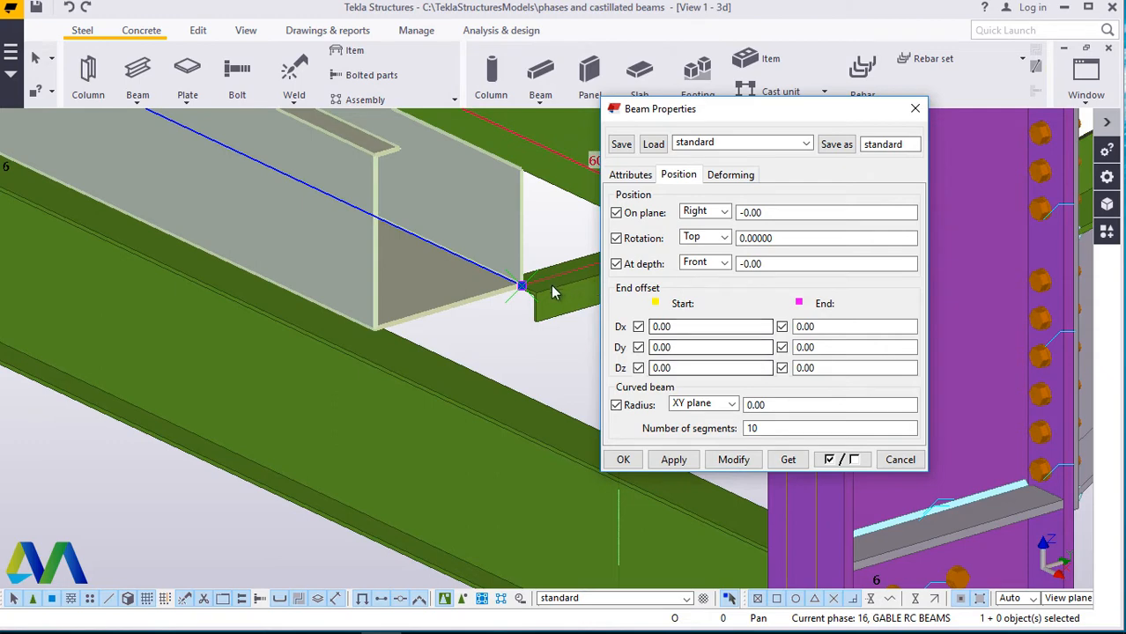
Set the folded plate beam's on-plane position to Left, apply it, and close its properties.
scroll(537, 288, up, 2)
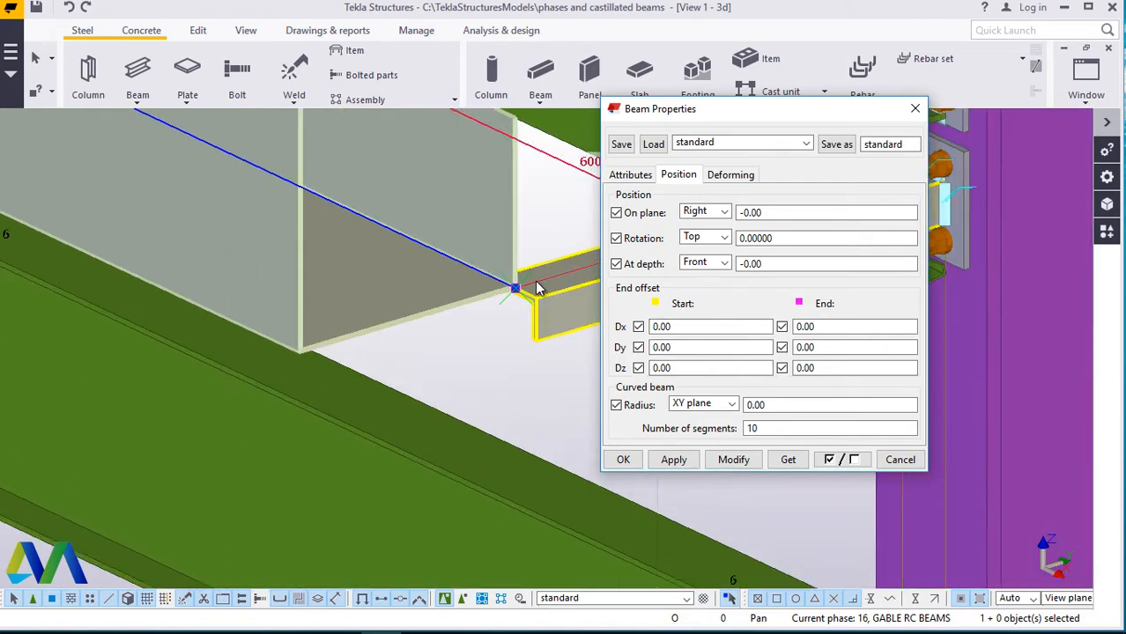
click(724, 214)
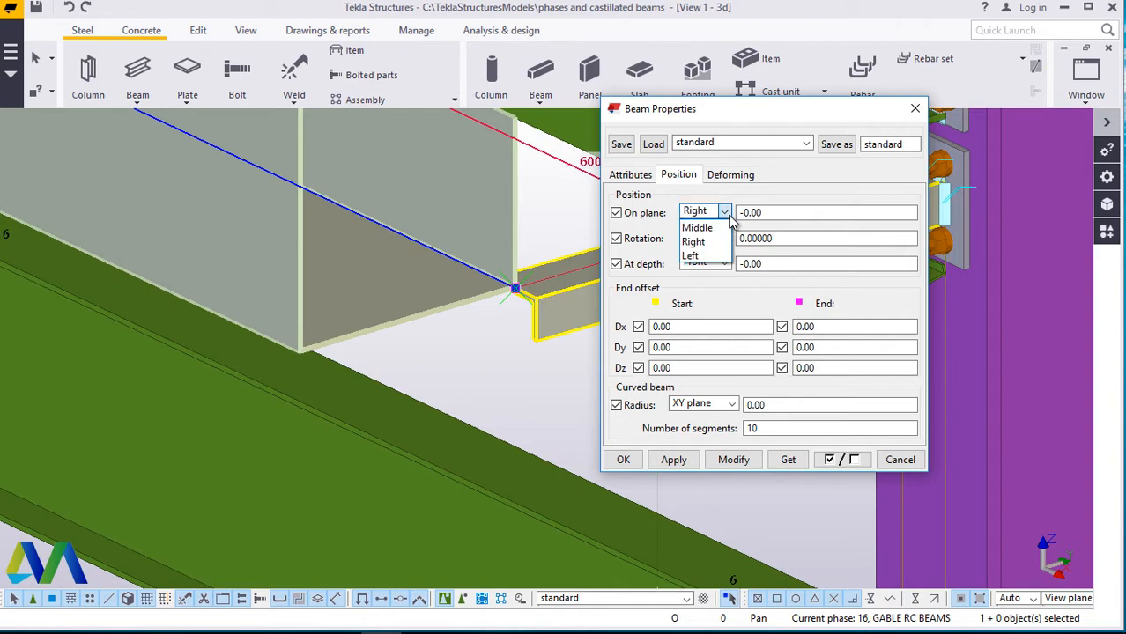
click(694, 256)
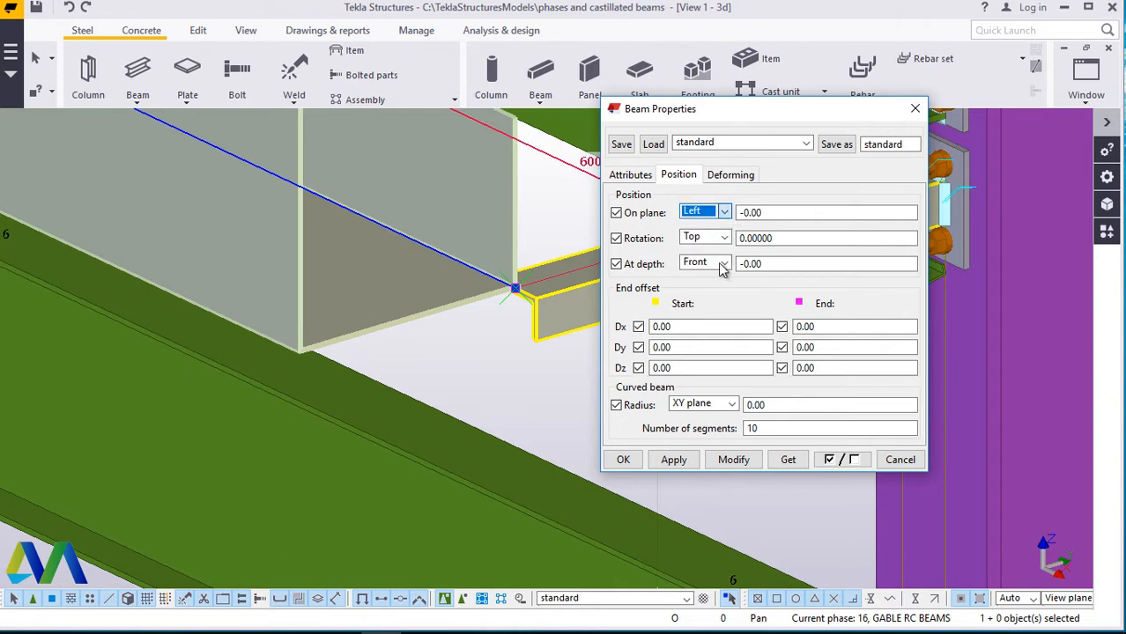
click(734, 460)
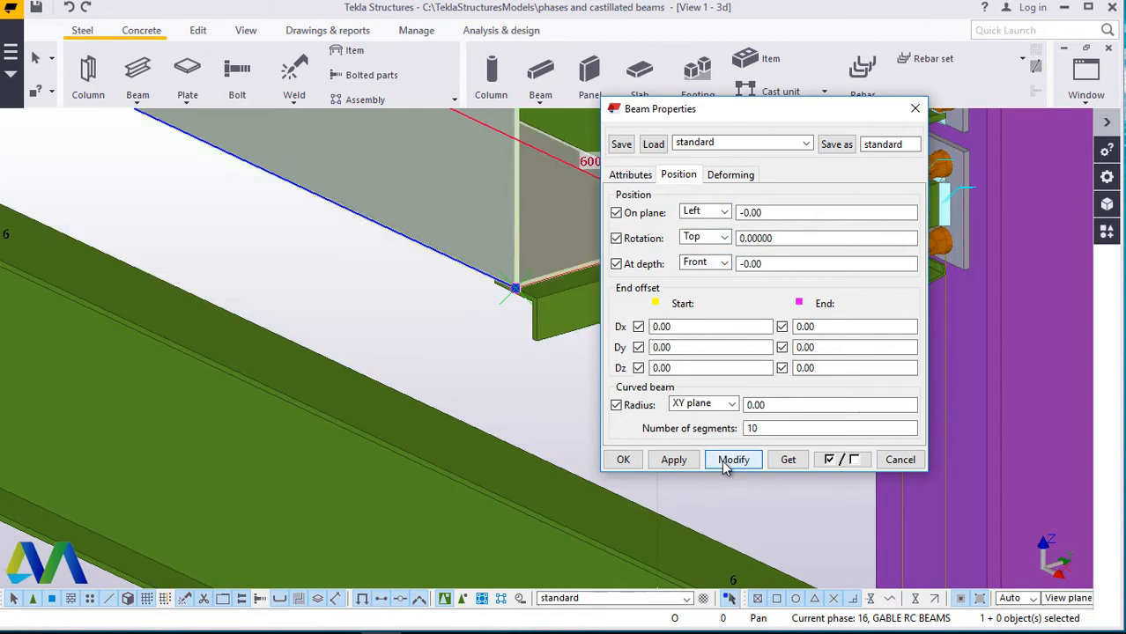
click(625, 461)
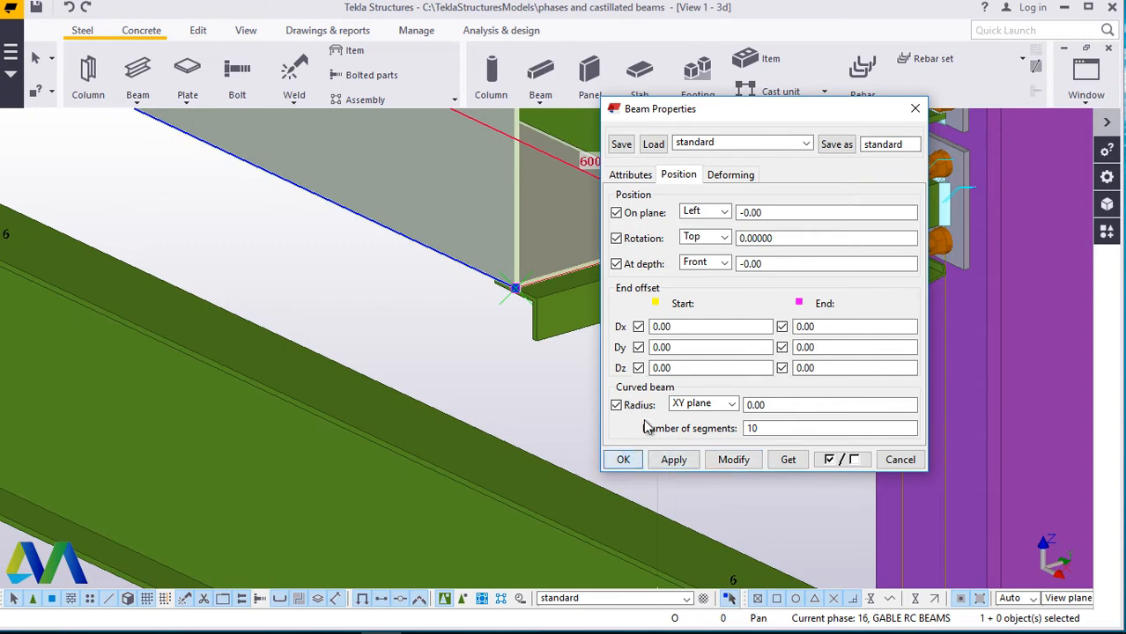
Examine from a rotated close-up how the folded plate's end sits on the supporting angle beside the bolted purlin.
scroll(712, 194, up, 2)
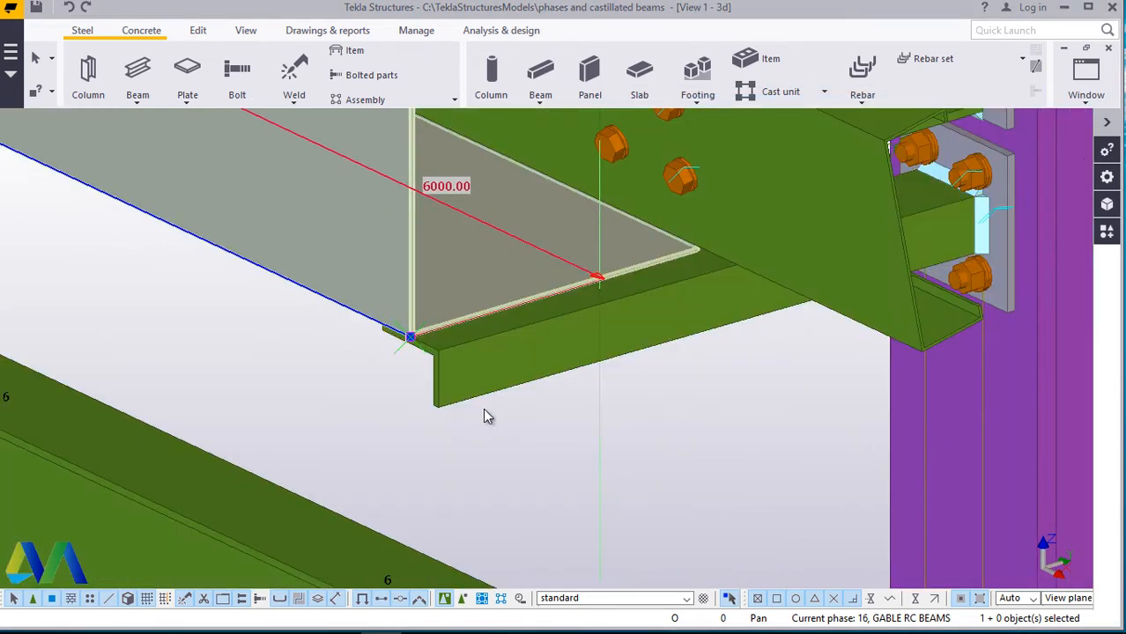
scroll(509, 406, down, 4)
scroll(642, 274, up, 2)
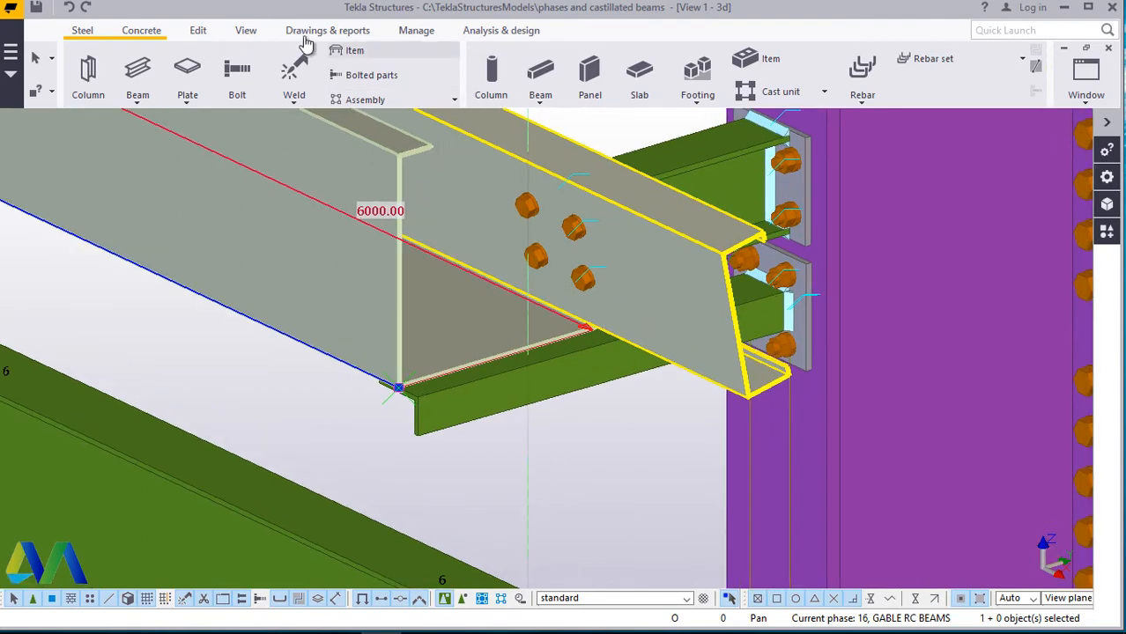
click(246, 31)
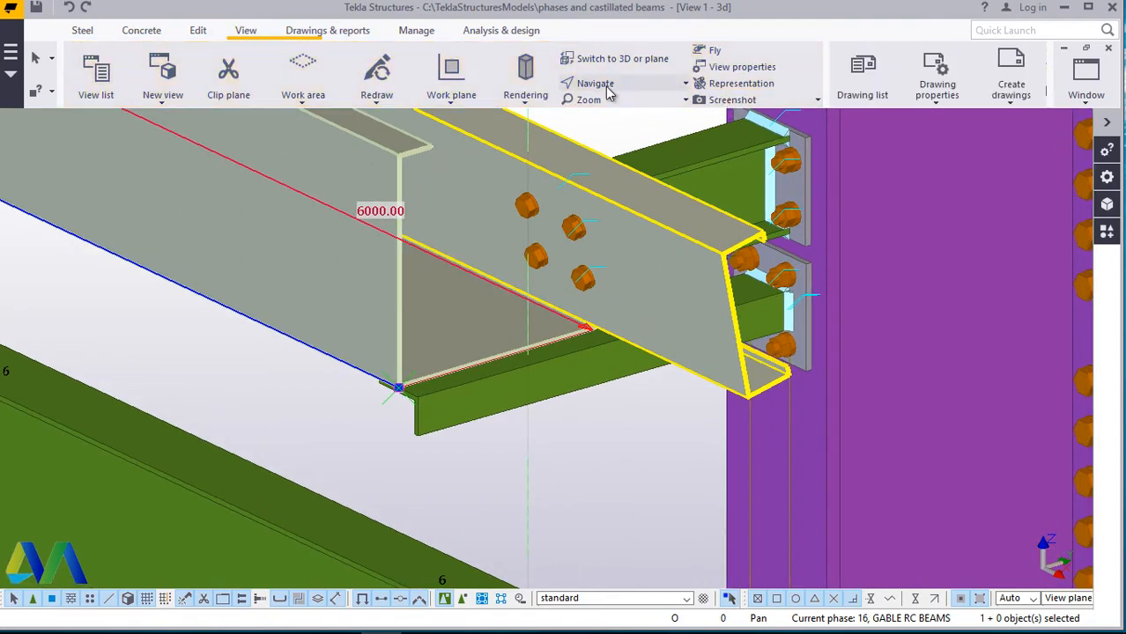
click(598, 83)
click(605, 110)
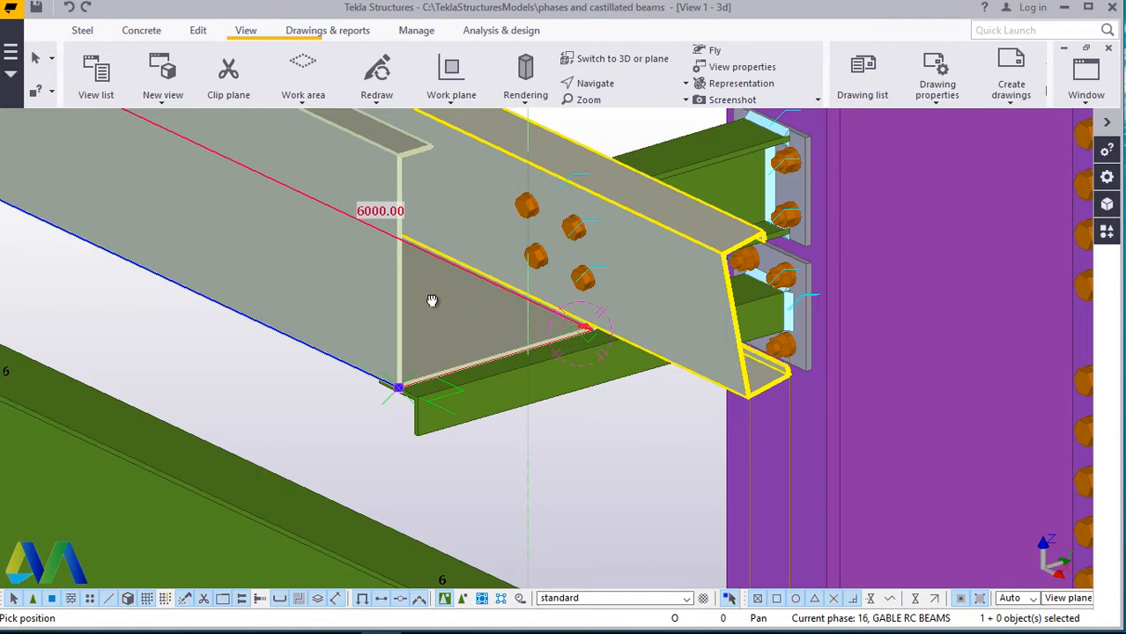
drag(433, 301, 418, 291)
drag(513, 248, 548, 316)
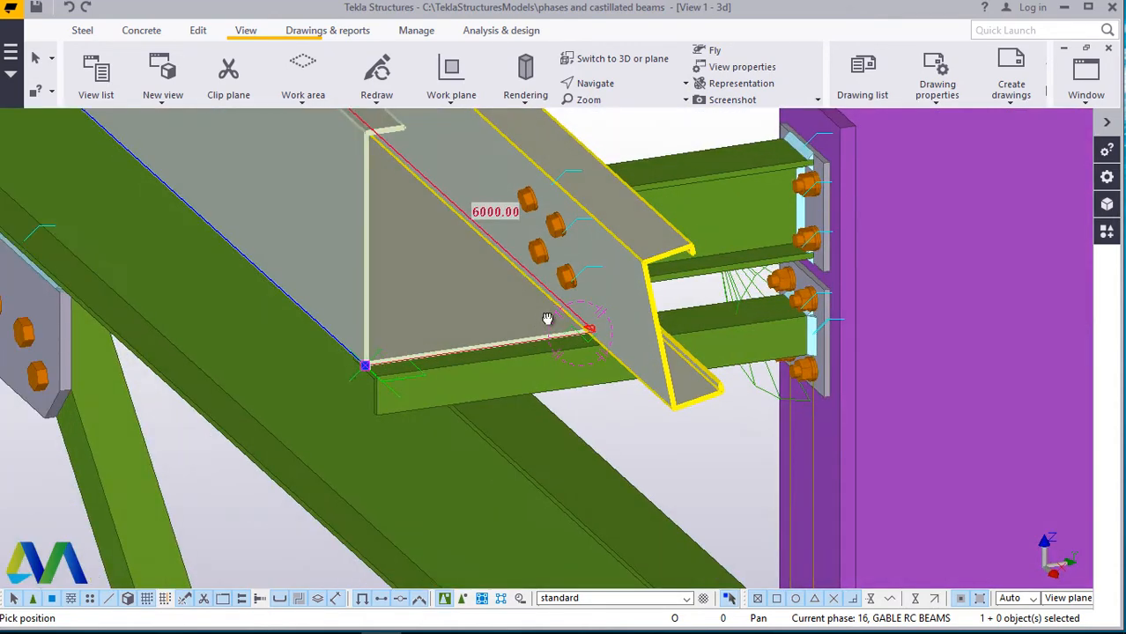
scroll(582, 286, up, 2)
ctrl+middle_drag(593, 287, 494, 293)
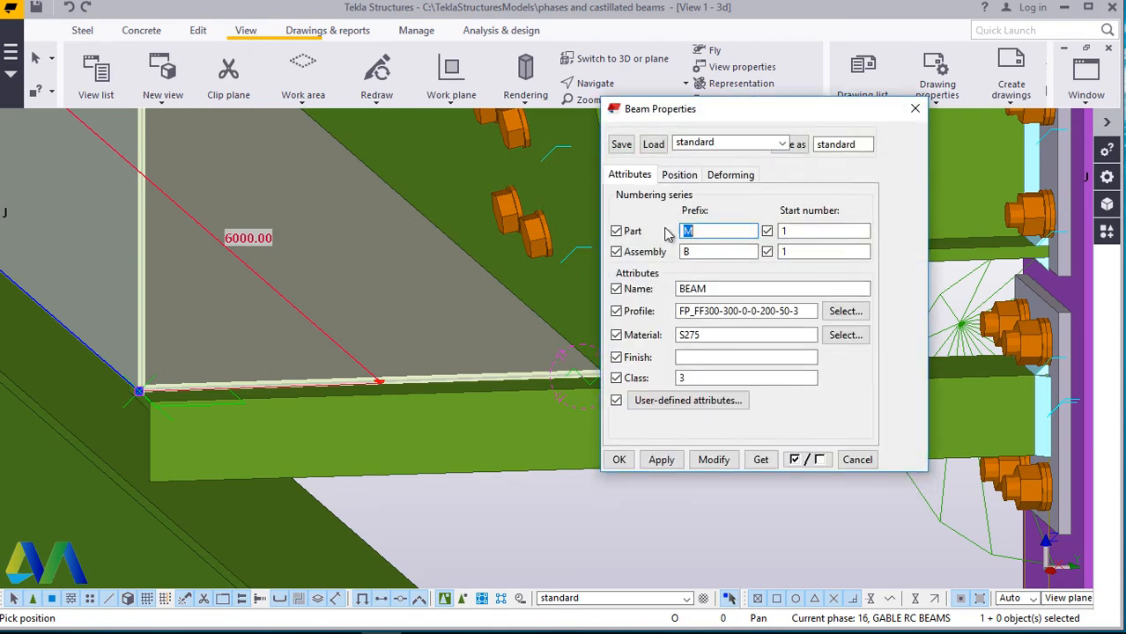
Try an on-plane offset of -100 mm for the folded plate beam.
click(678, 176)
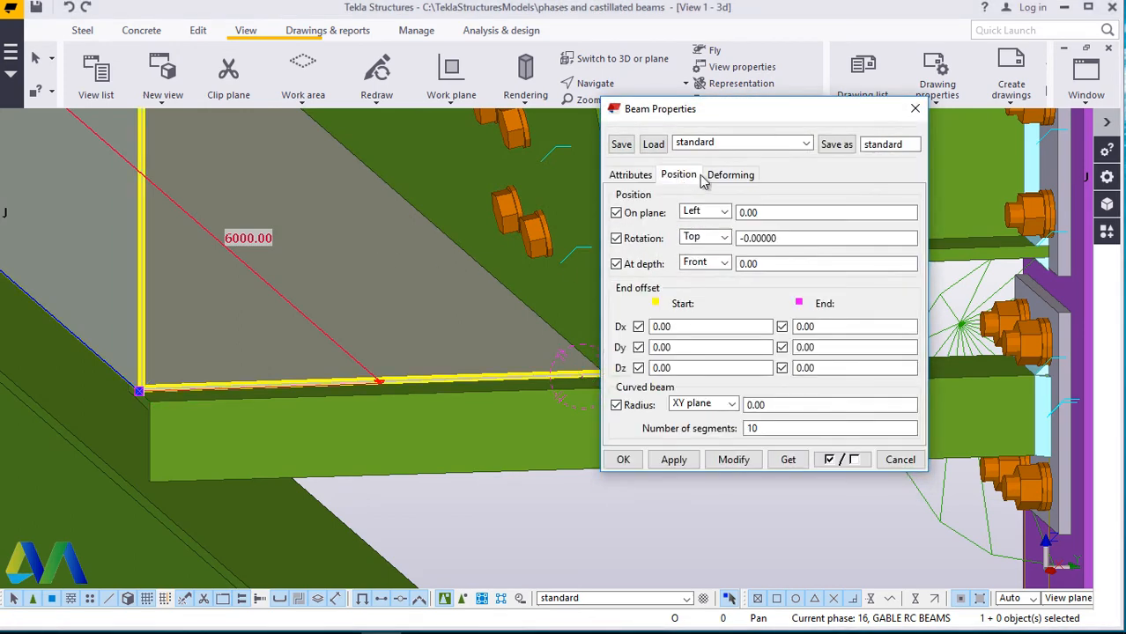
double_click(743, 213)
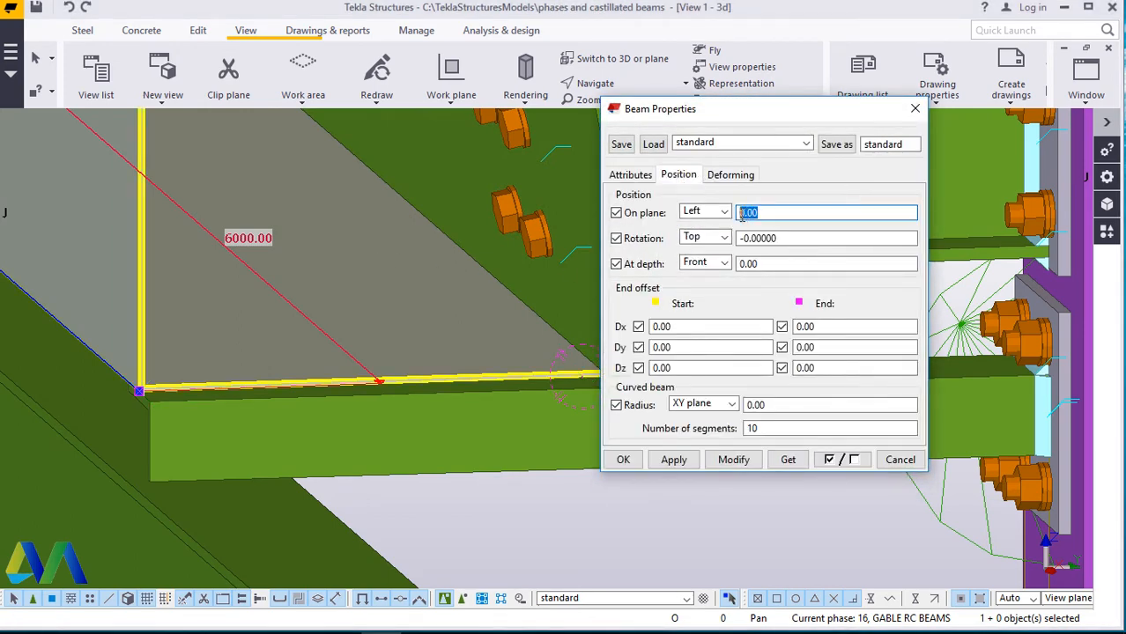
text(3)
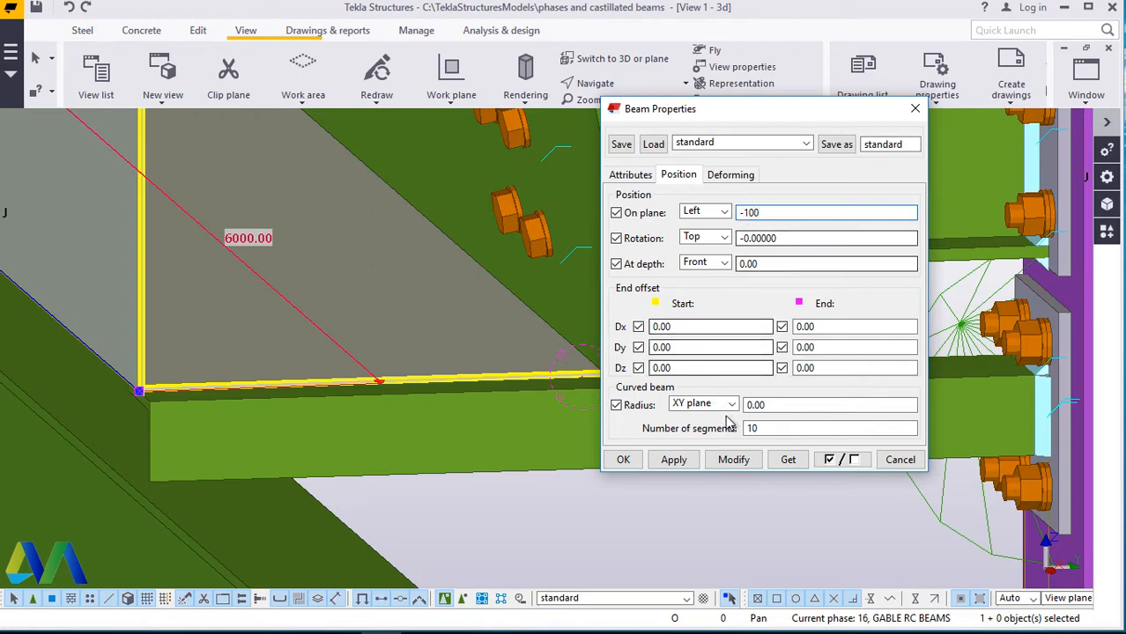
click(732, 470)
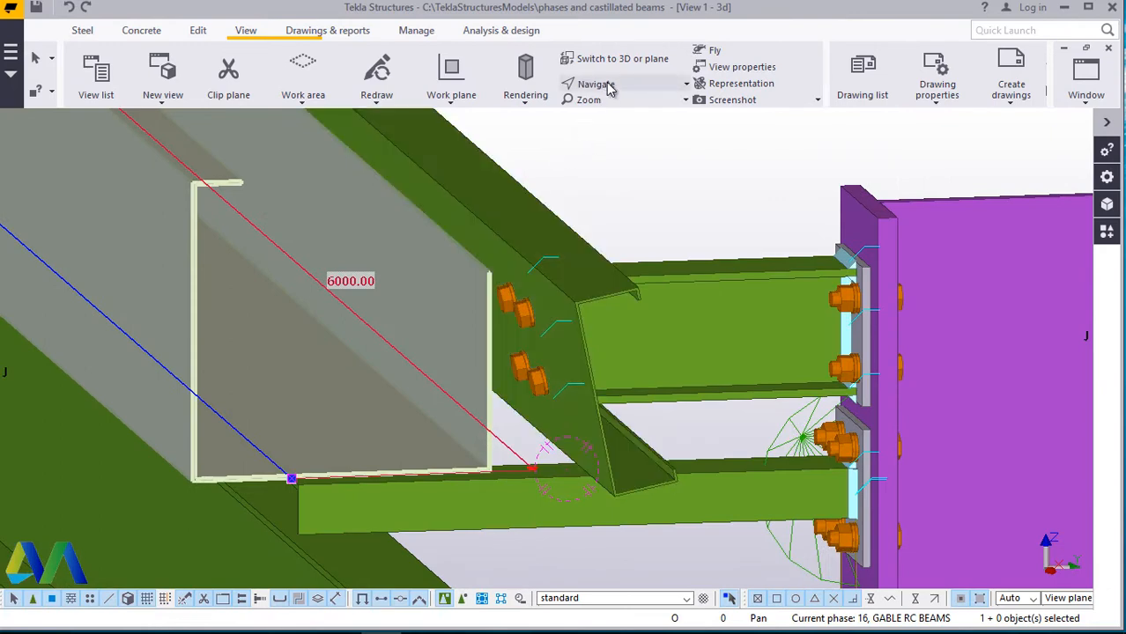
Check the folded plate's clearance to the purlin bolts from another angle and try an on-plane offset of -70 mm.
click(608, 86)
click(622, 108)
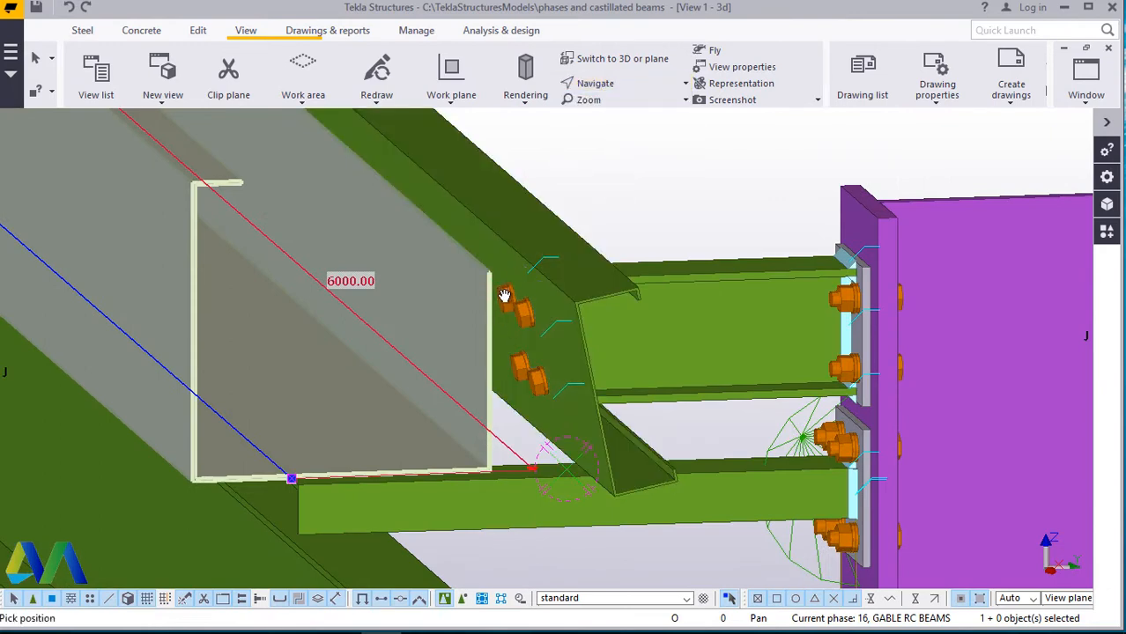
drag(503, 290, 555, 258)
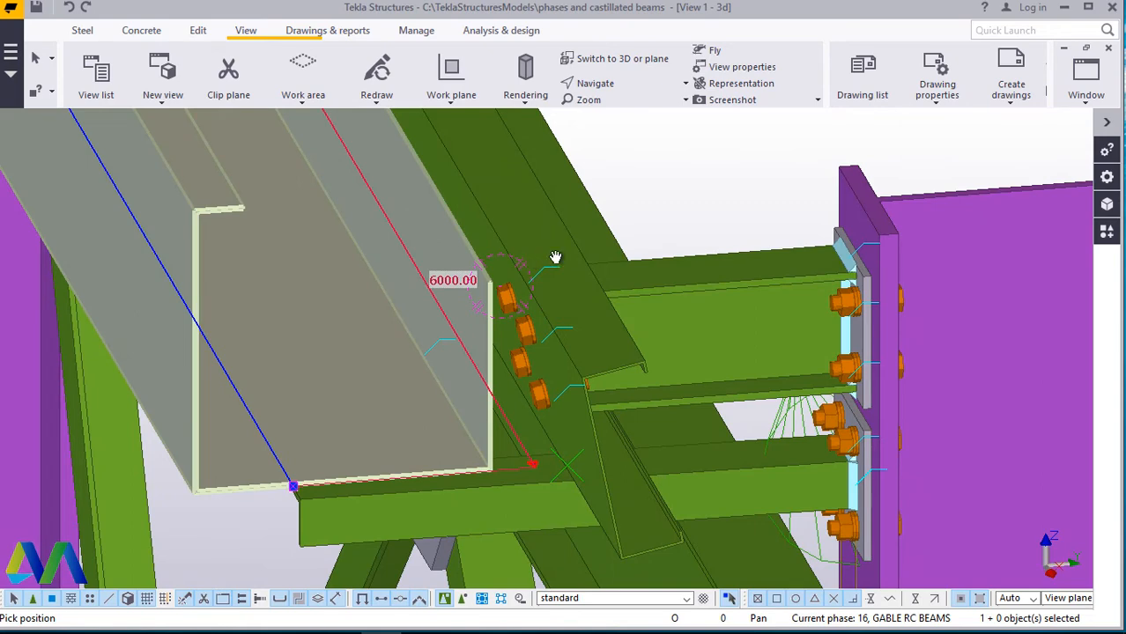
right_click(552, 255)
click(555, 266)
double_click(454, 406)
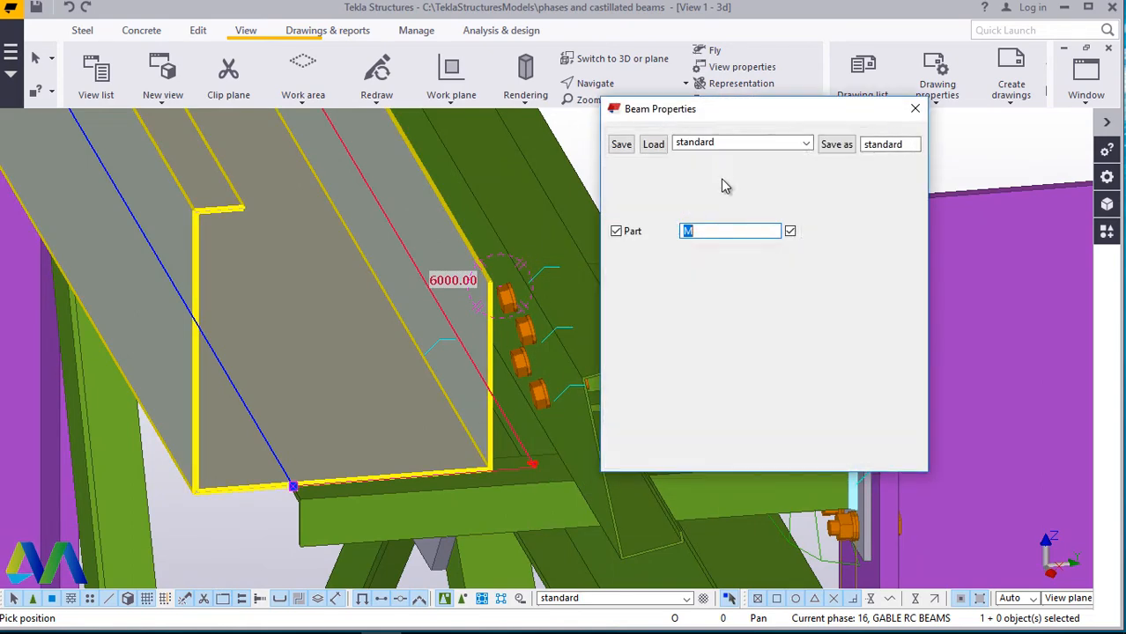
click(696, 175)
drag(779, 214, 745, 213)
text(70)
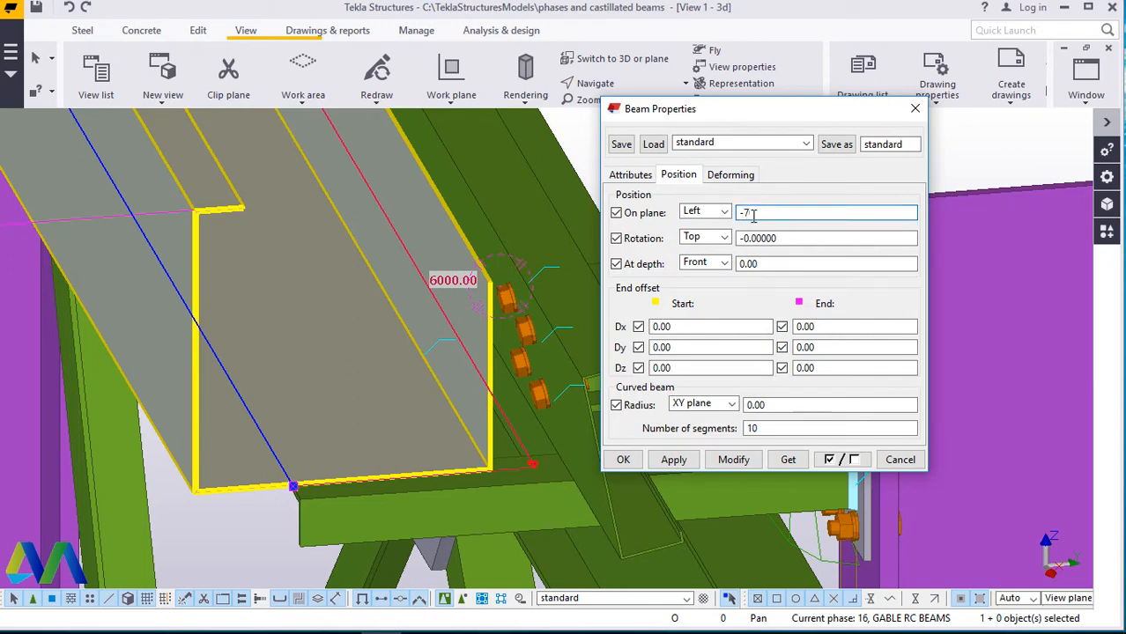
click(733, 459)
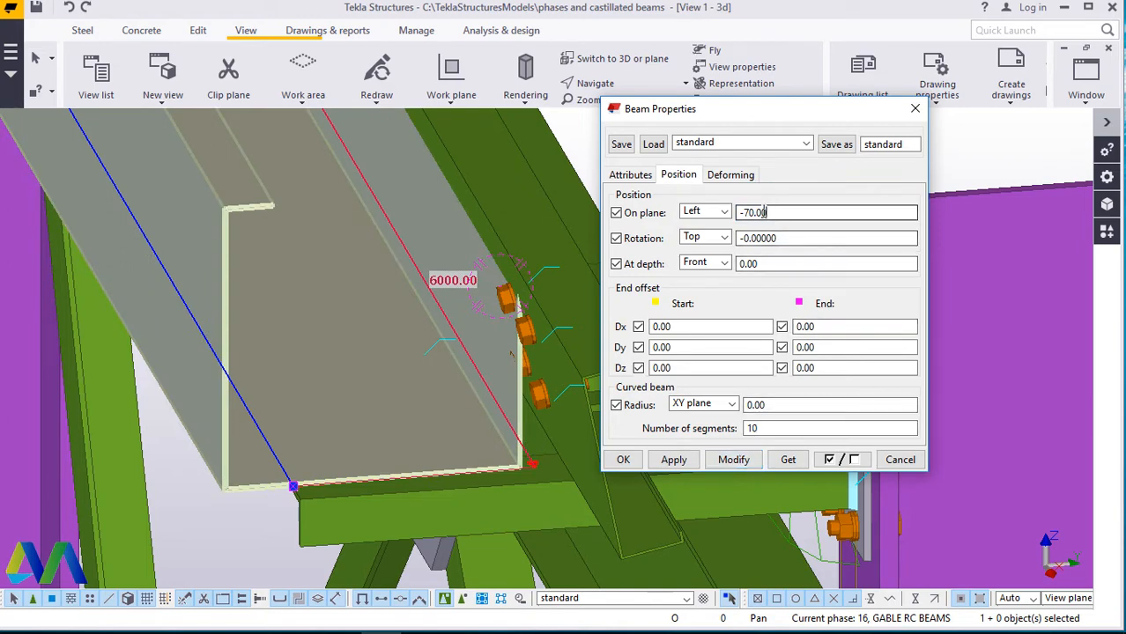
Set the folded plate beam's on-plane offset to -90 mm and apply it to the member.
drag(768, 213, 743, 213)
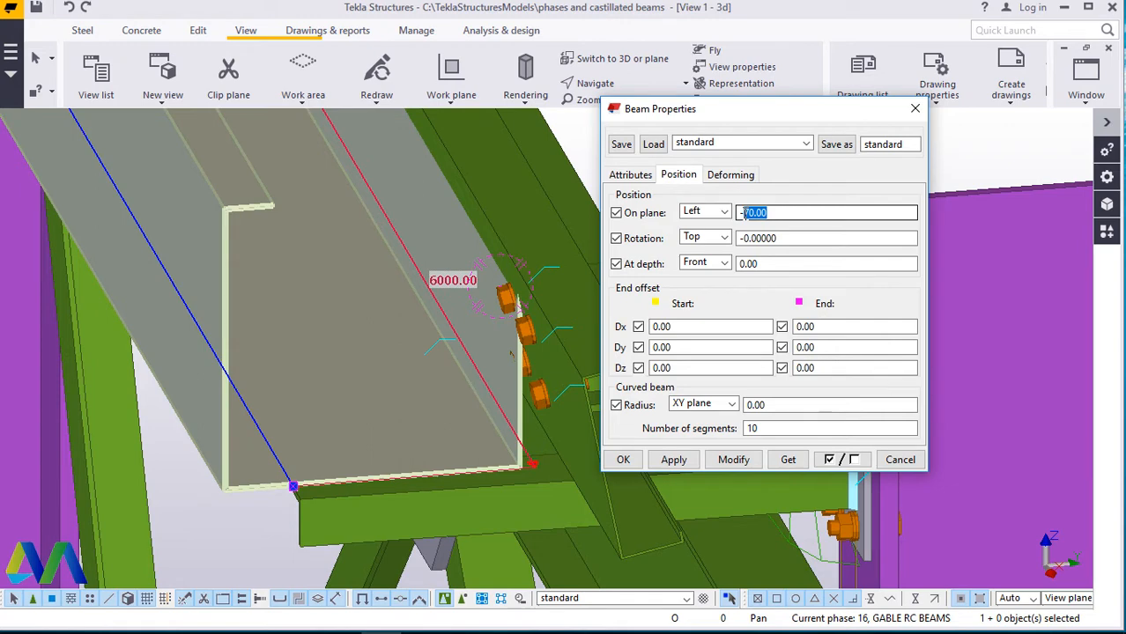
key(BackSpace)
text(90)
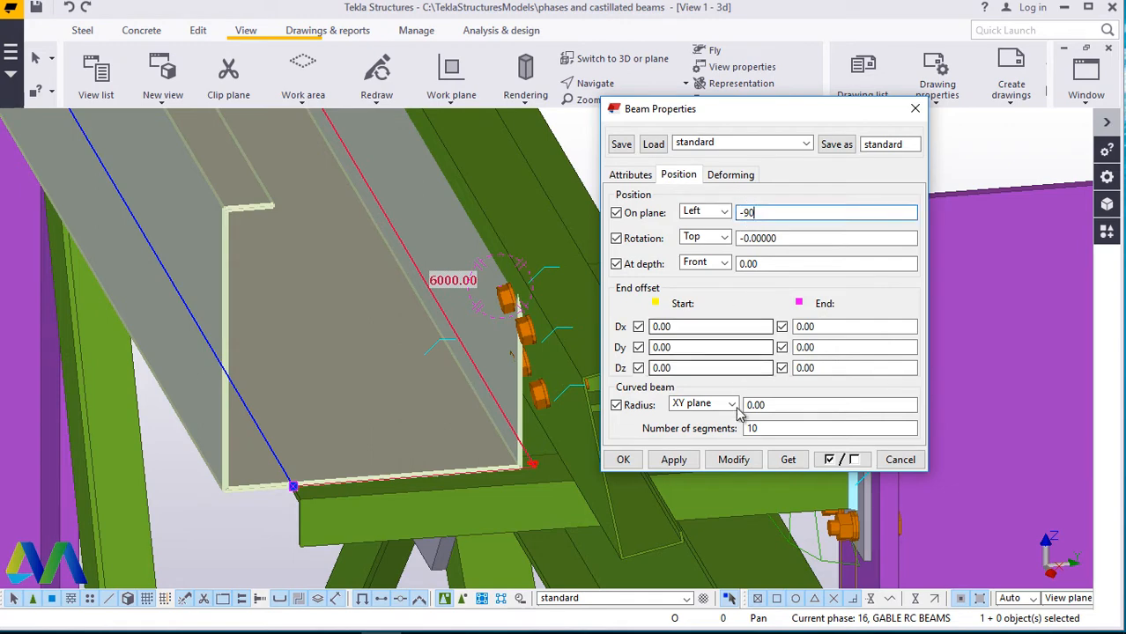
click(734, 458)
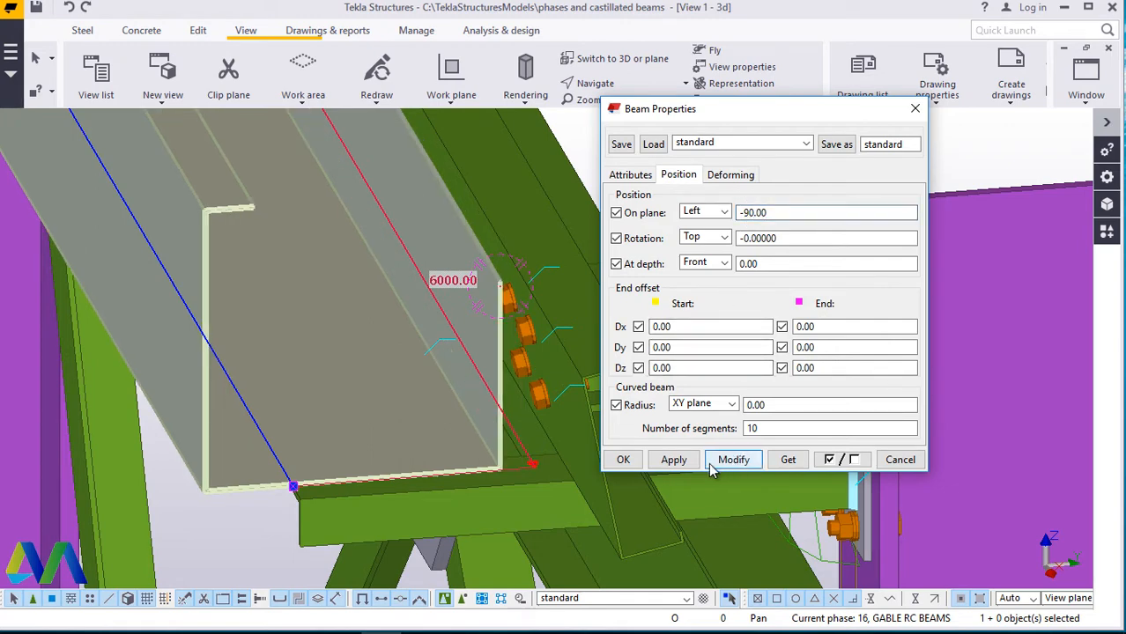
Confirm the folded plate's beam properties, close them and clear the selection.
click(672, 460)
click(623, 460)
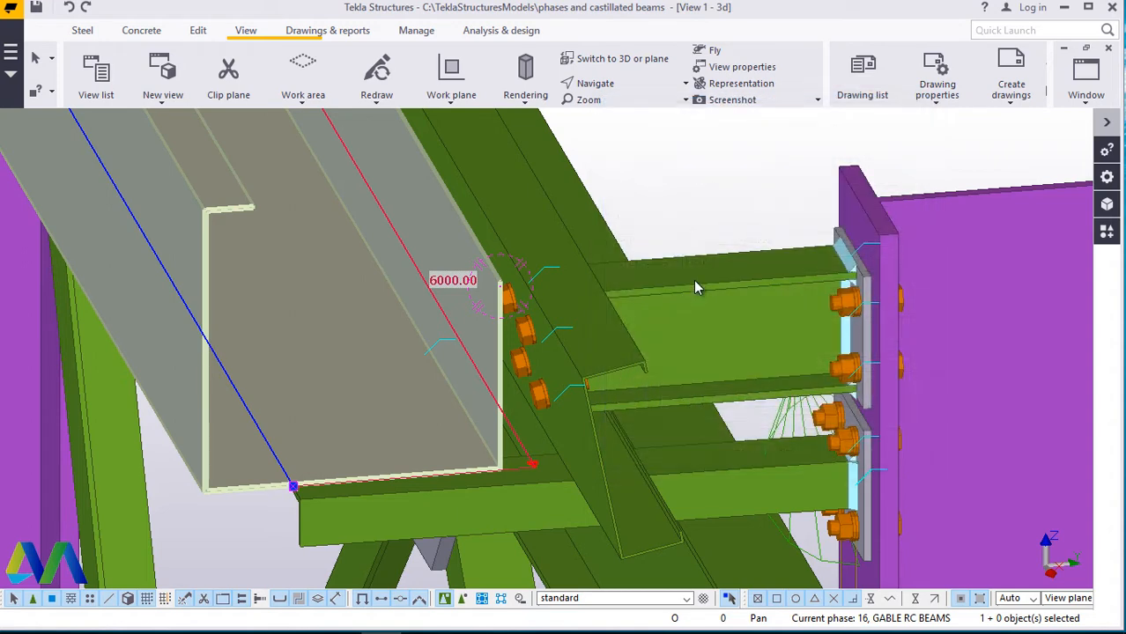
click(692, 169)
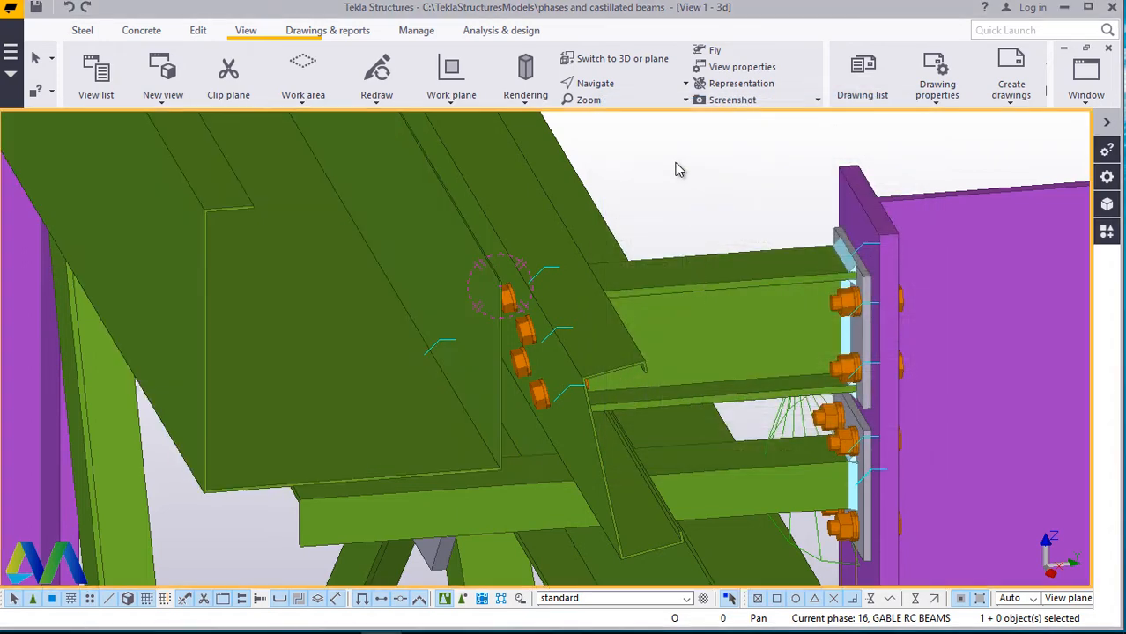
Examine the folded plate's seat on the supporting angle and its gap to the purlin bolts from several rotated views.
click(616, 83)
click(614, 113)
drag(518, 435, 556, 508)
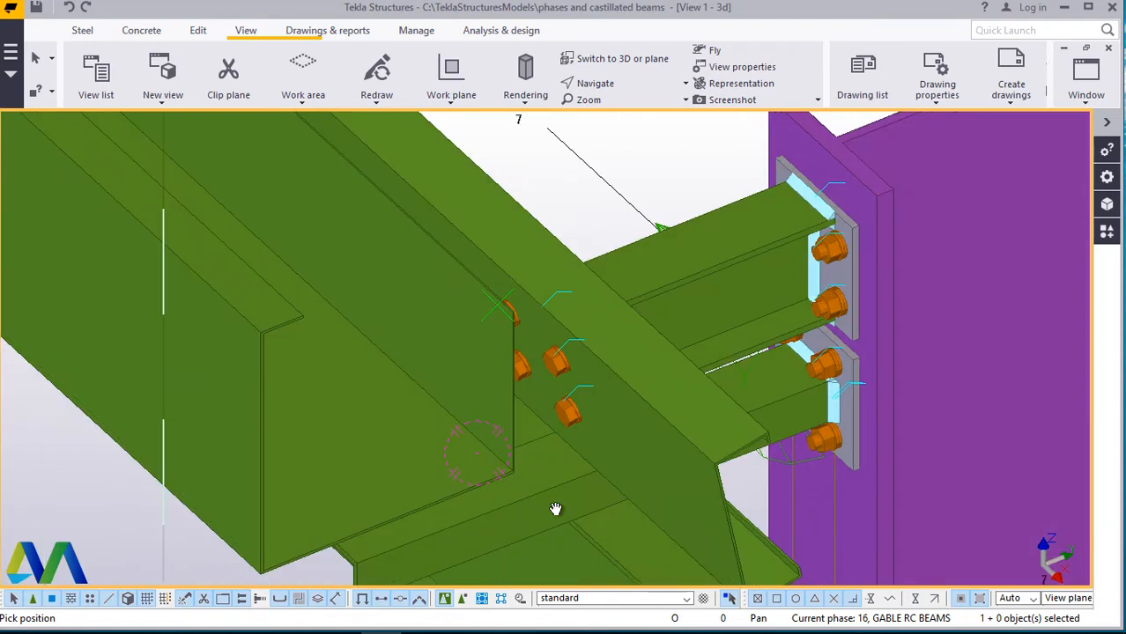
right_click(620, 148)
click(650, 159)
scroll(447, 241, down, 3)
scroll(476, 247, up, 4)
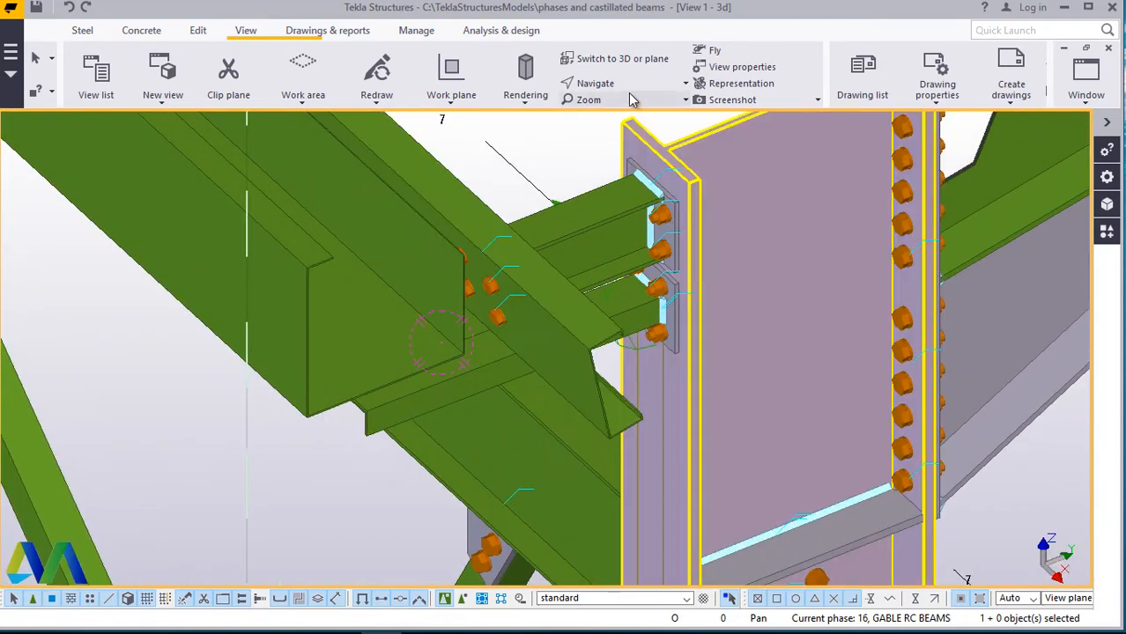
click(626, 88)
click(599, 177)
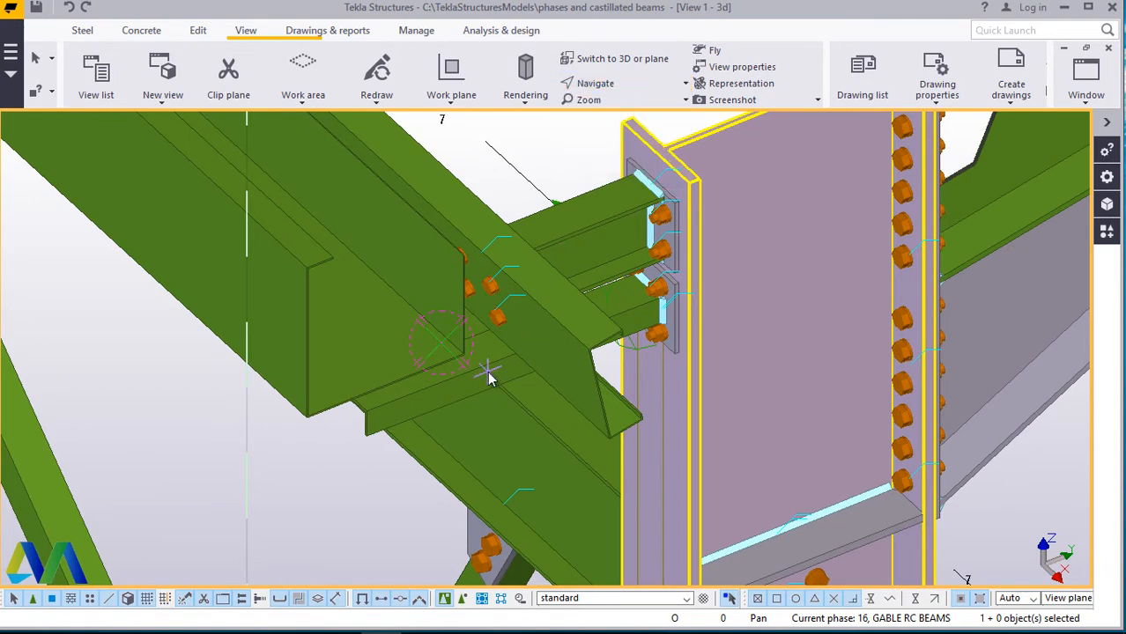
ctrl+middle_drag(493, 372, 505, 189)
ctrl+middle_drag(495, 231, 516, 300)
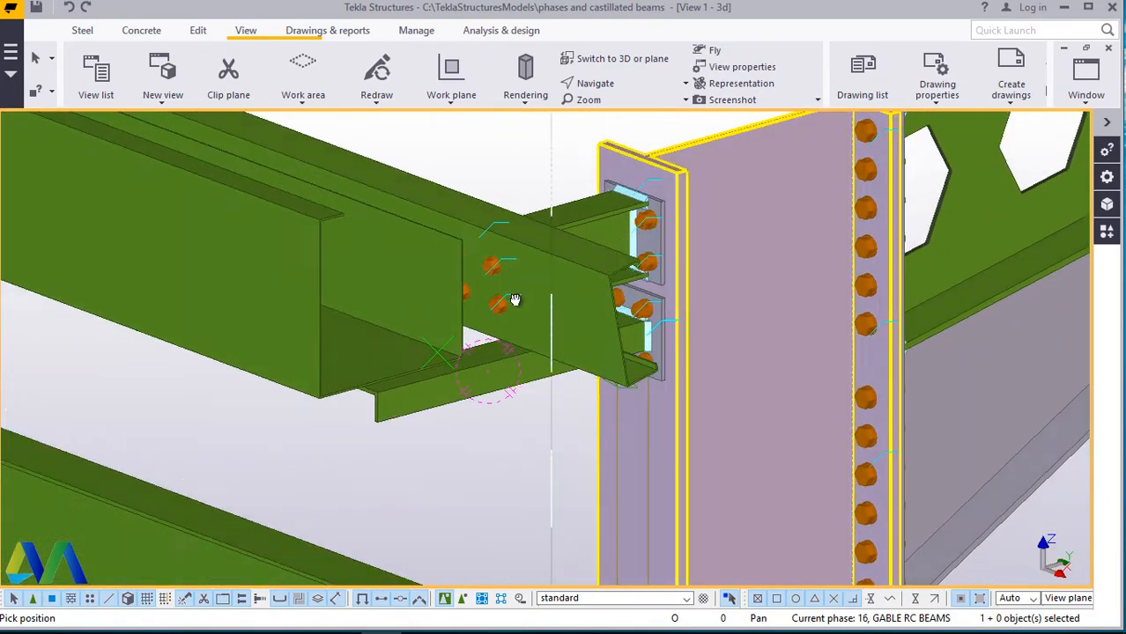
scroll(494, 458, up, 3)
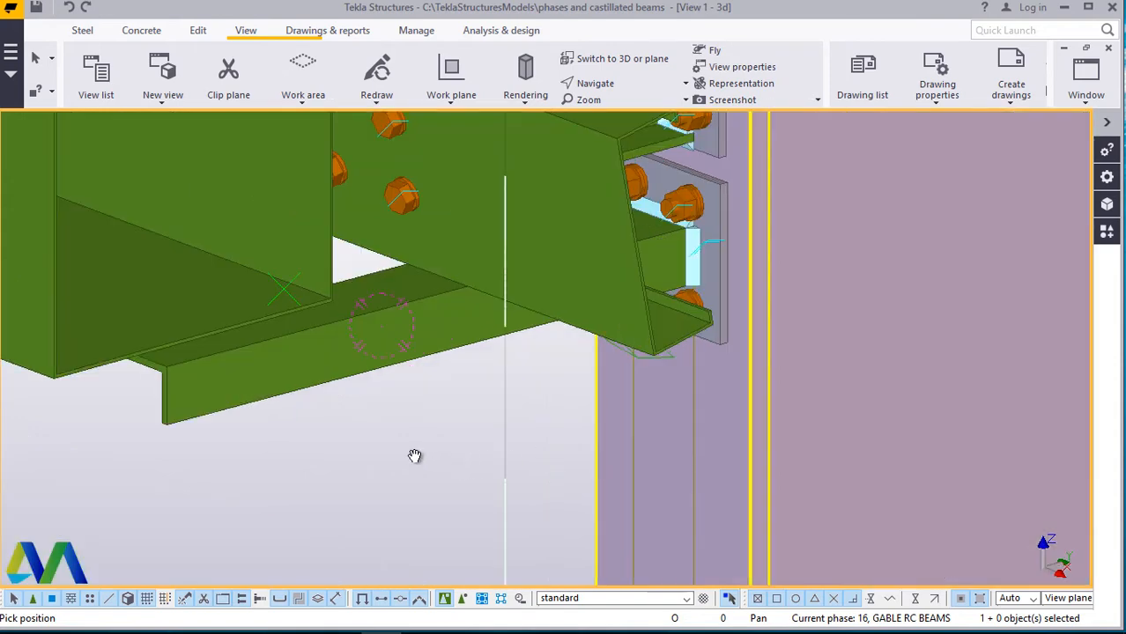
Inspect the supporting angle from below, including its bolted end plate on the column.
right_click(415, 455)
click(463, 196)
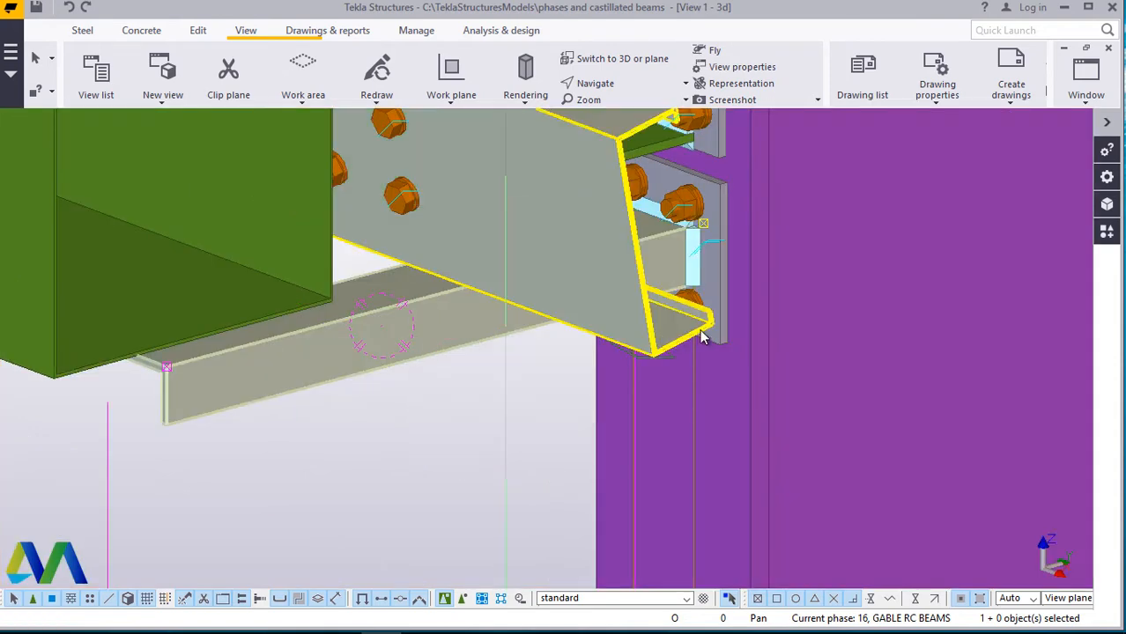
scroll(714, 319, up, 2)
click(592, 83)
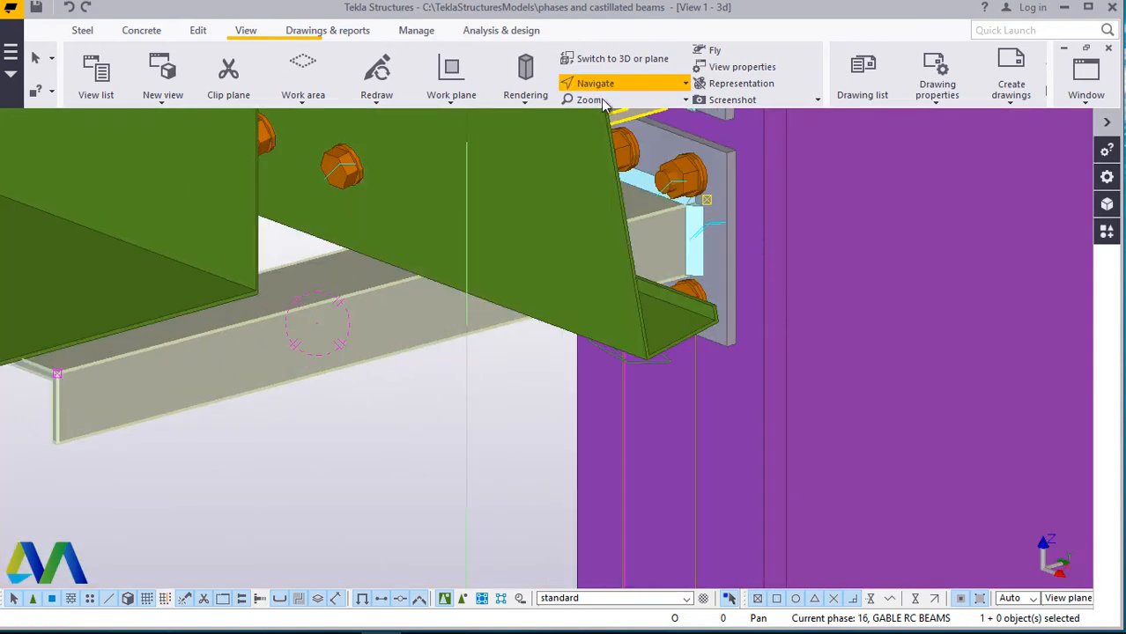
click(708, 317)
ctrl+middle_drag(694, 258, 602, 250)
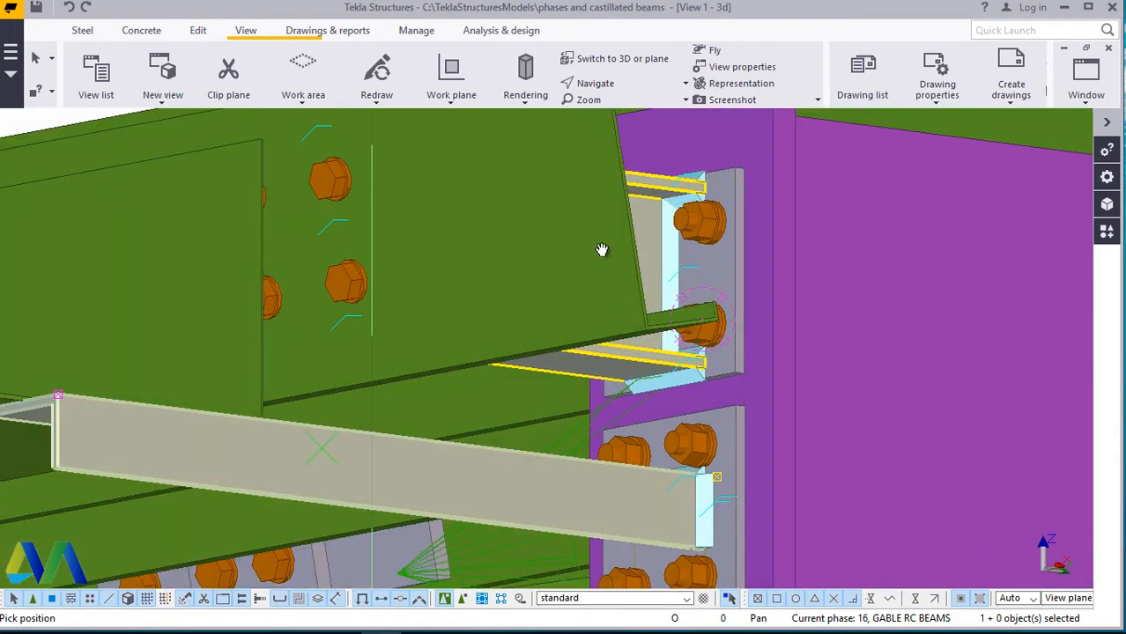
scroll(641, 440, down, 4)
scroll(644, 436, up, 6)
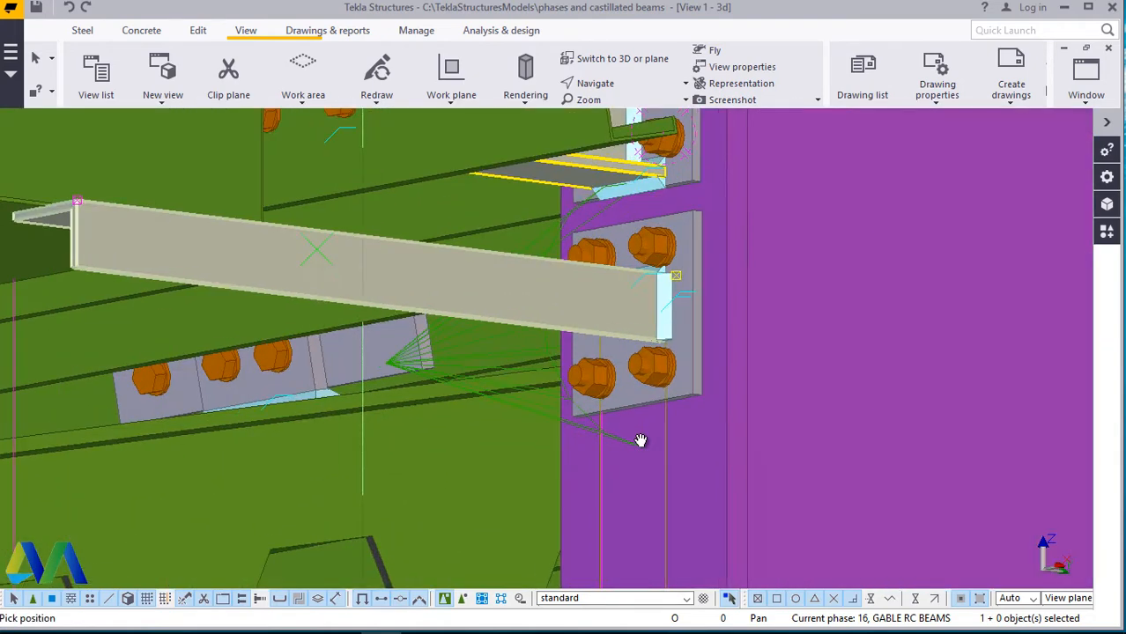
scroll(648, 429, up, 2)
right_click(650, 427)
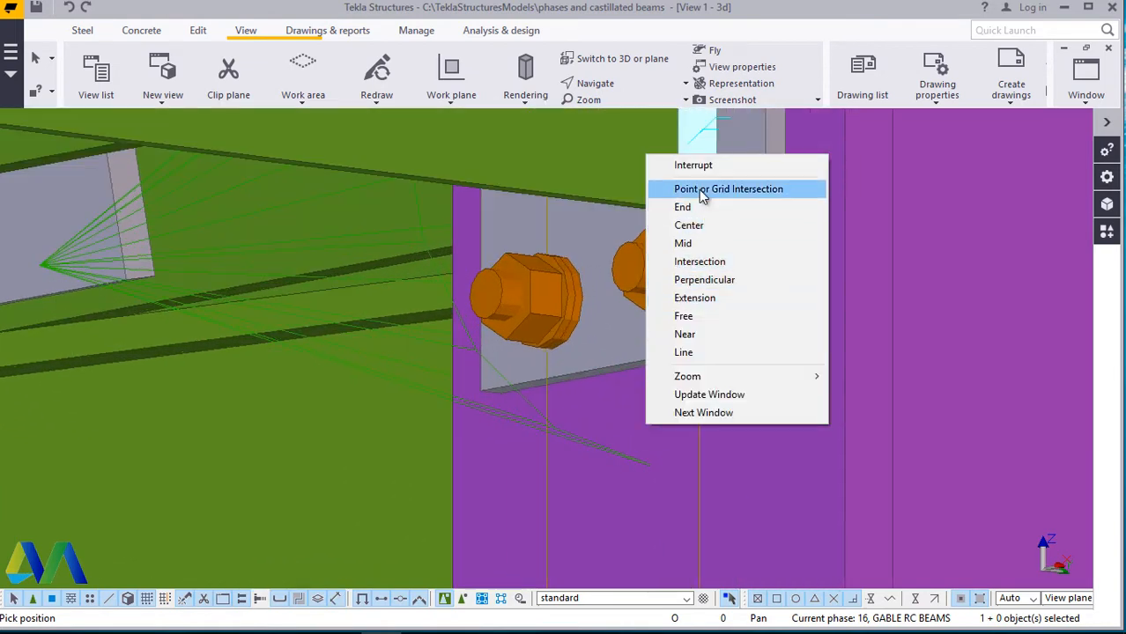
click(694, 166)
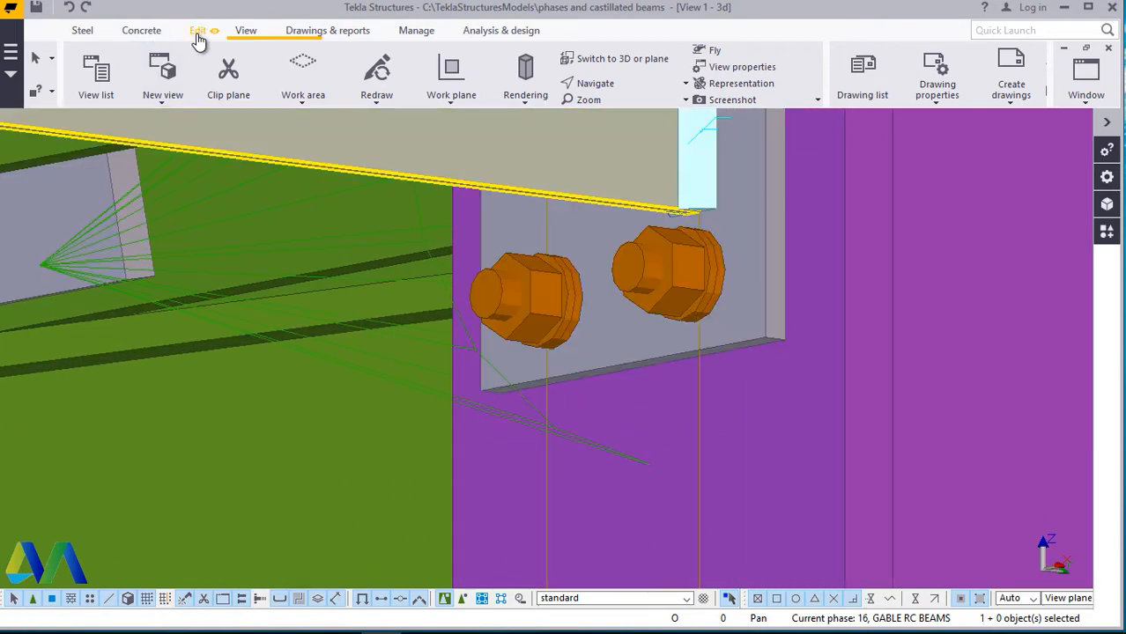
Place a point at the midpoint of the bottom edge of the supporting angle's end plate.
click(199, 37)
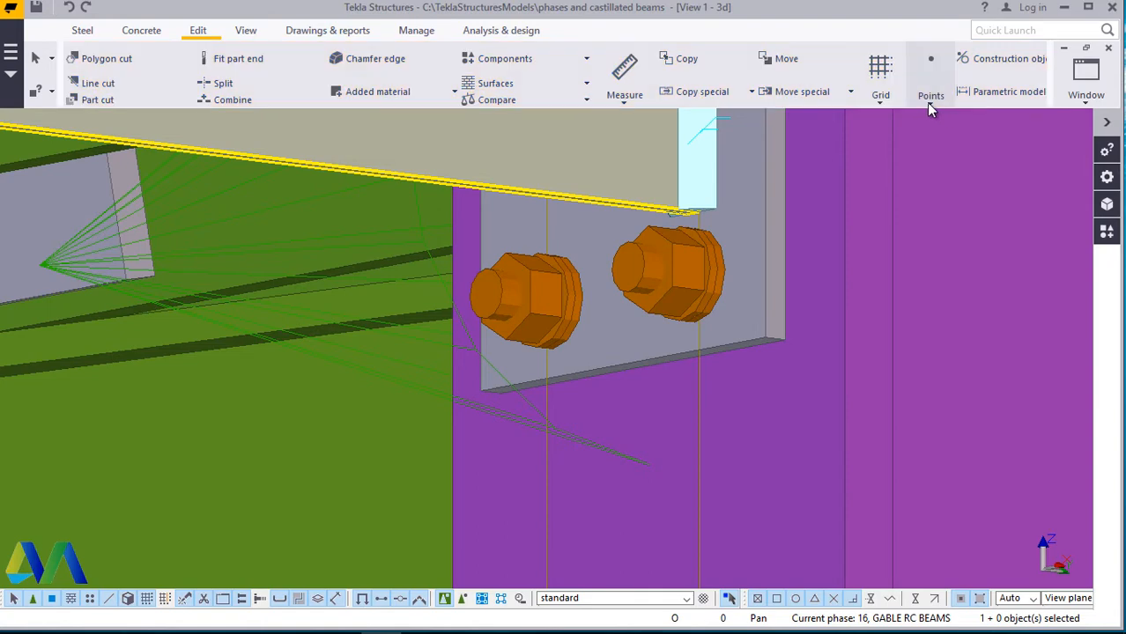
click(930, 97)
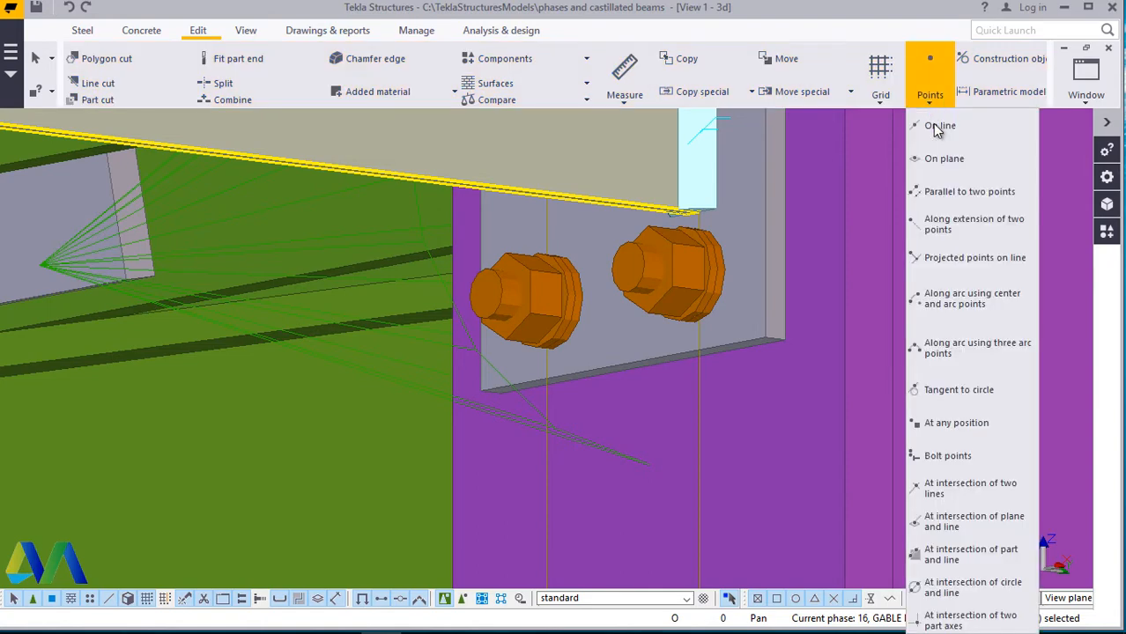
click(969, 421)
scroll(657, 388, up, 1)
scroll(657, 388, up, 2)
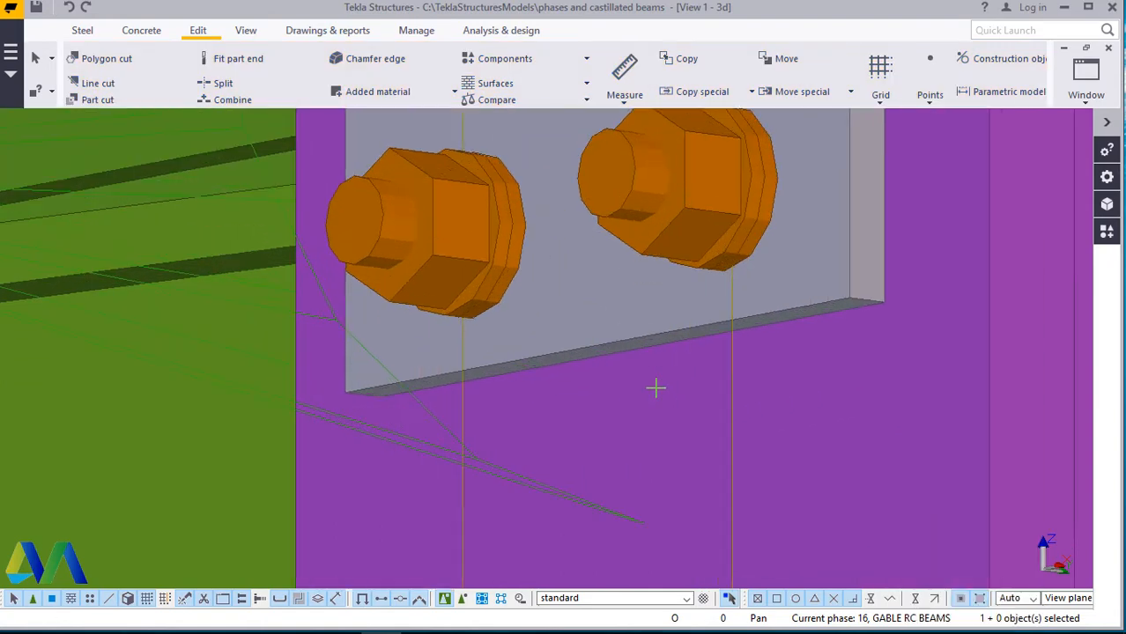
click(627, 345)
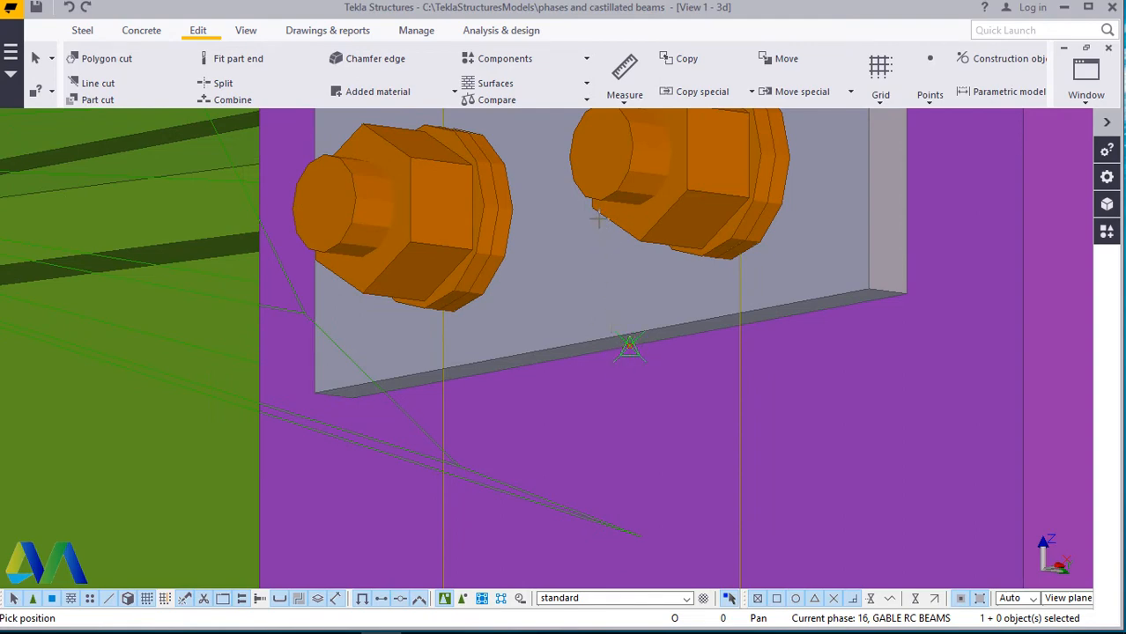
Place another point on the column 200 mm below the end plate's bottom midpoint and end the point command.
scroll(599, 203, down, 3)
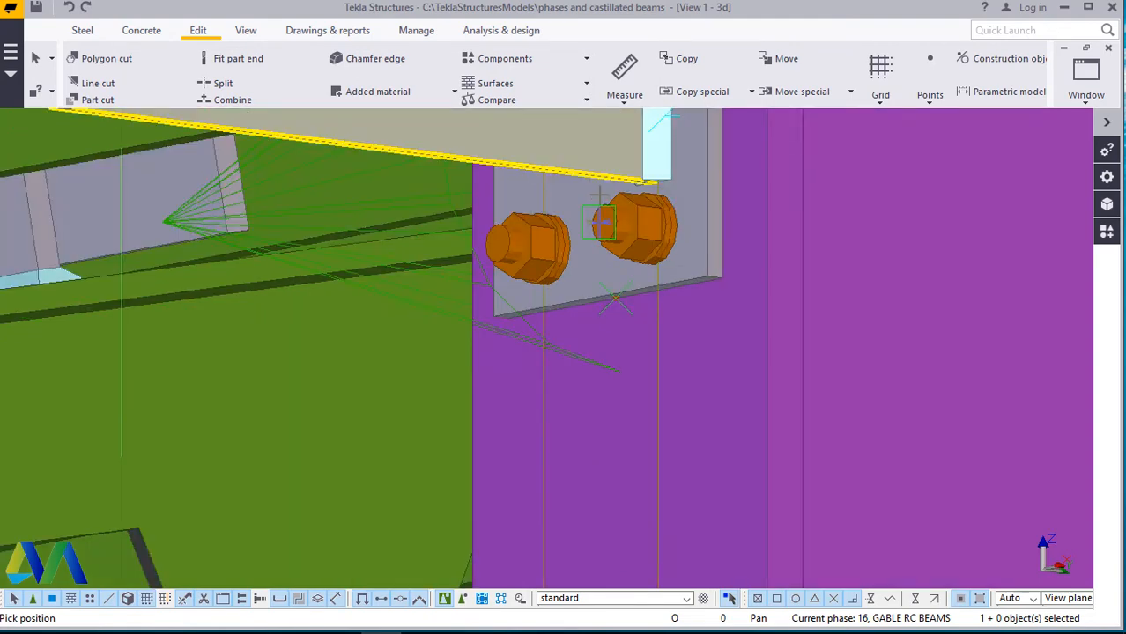
scroll(604, 190, down, 3)
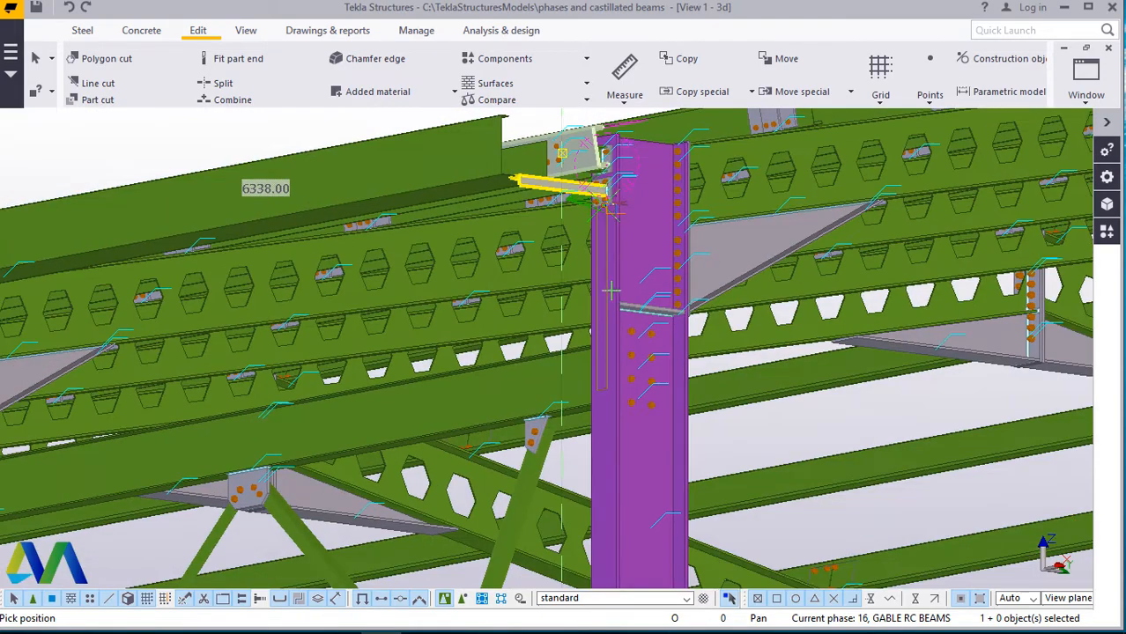
scroll(600, 462, up, 2)
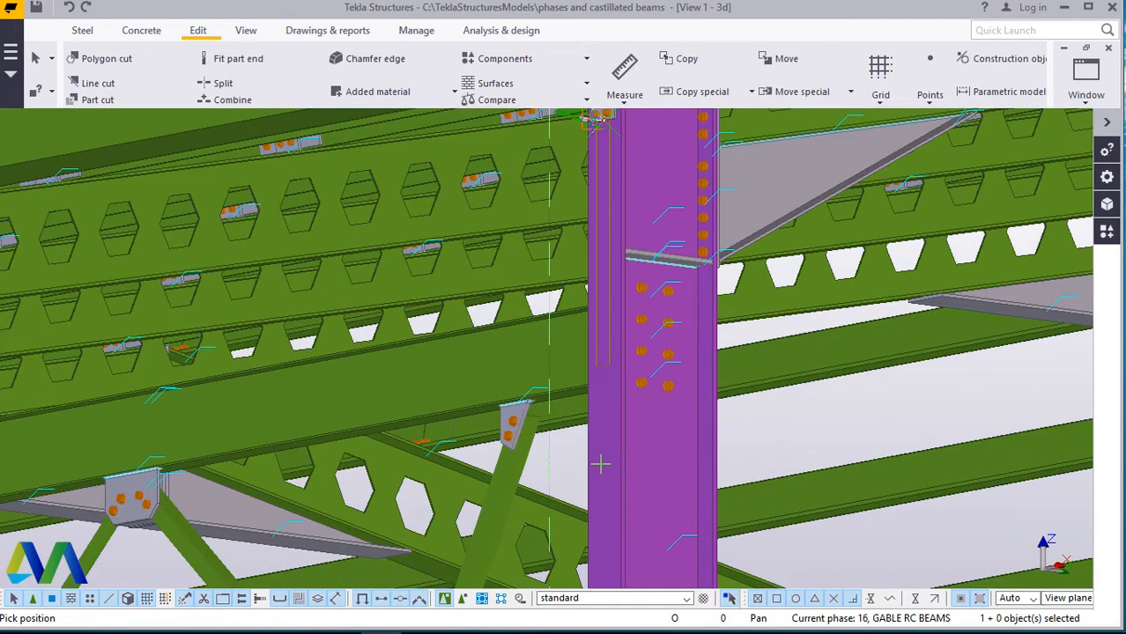
scroll(600, 465, up, 1)
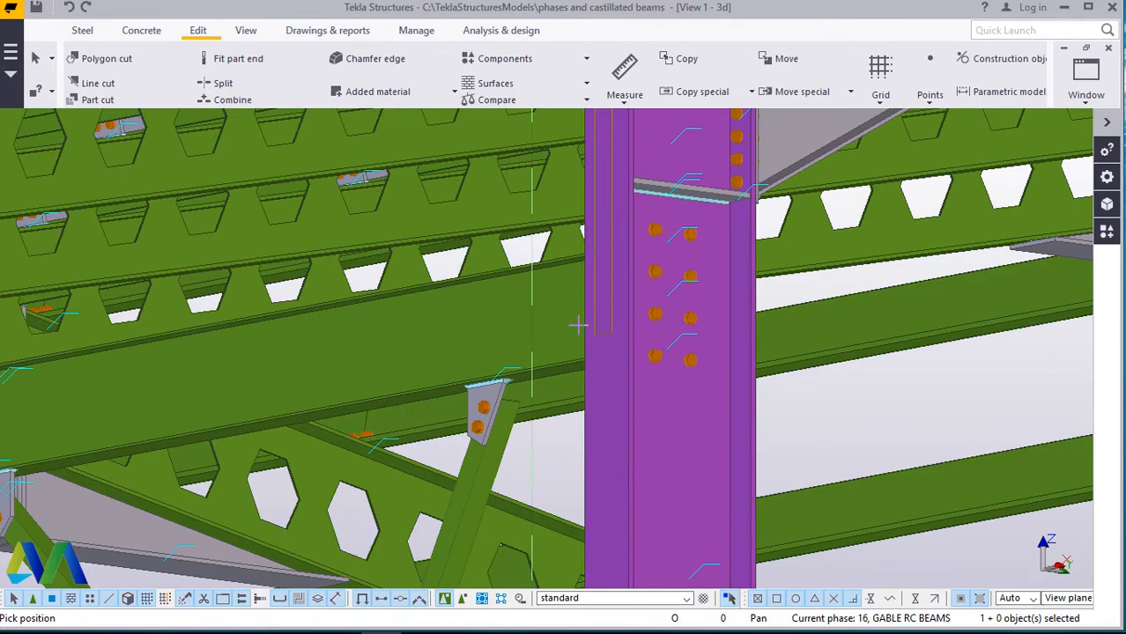
scroll(613, 482, down, 3)
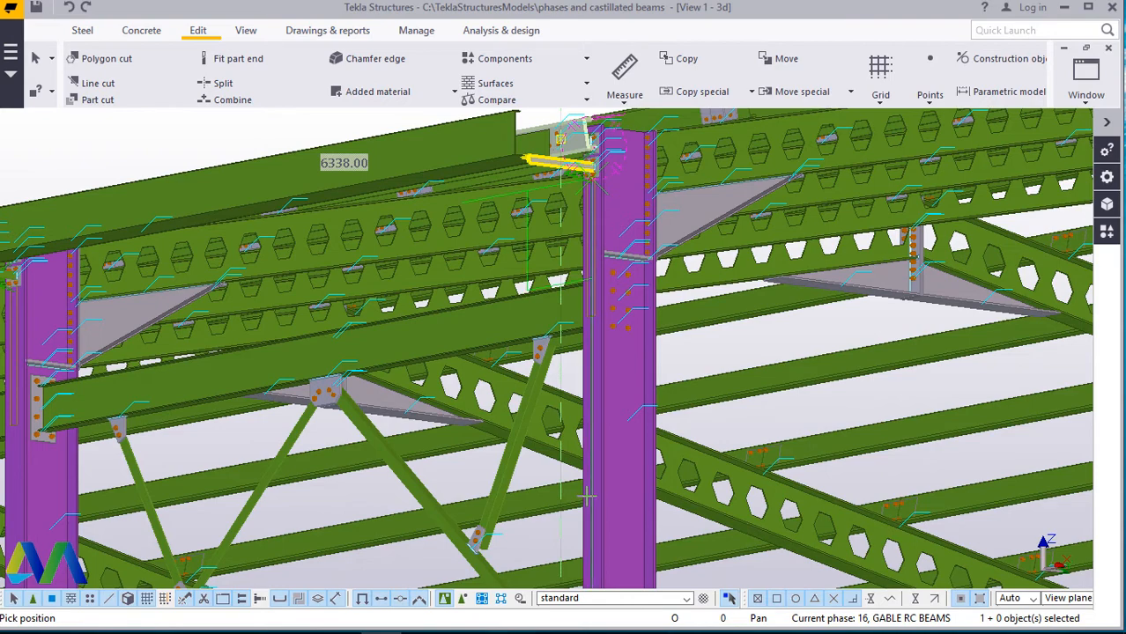
text(200)
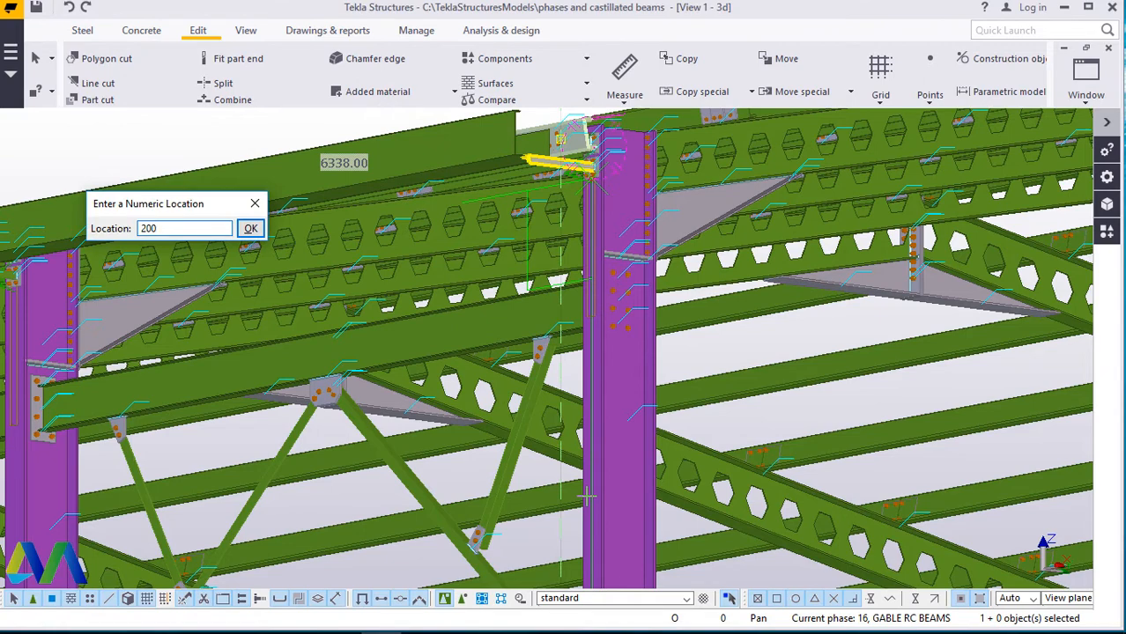
key(Return)
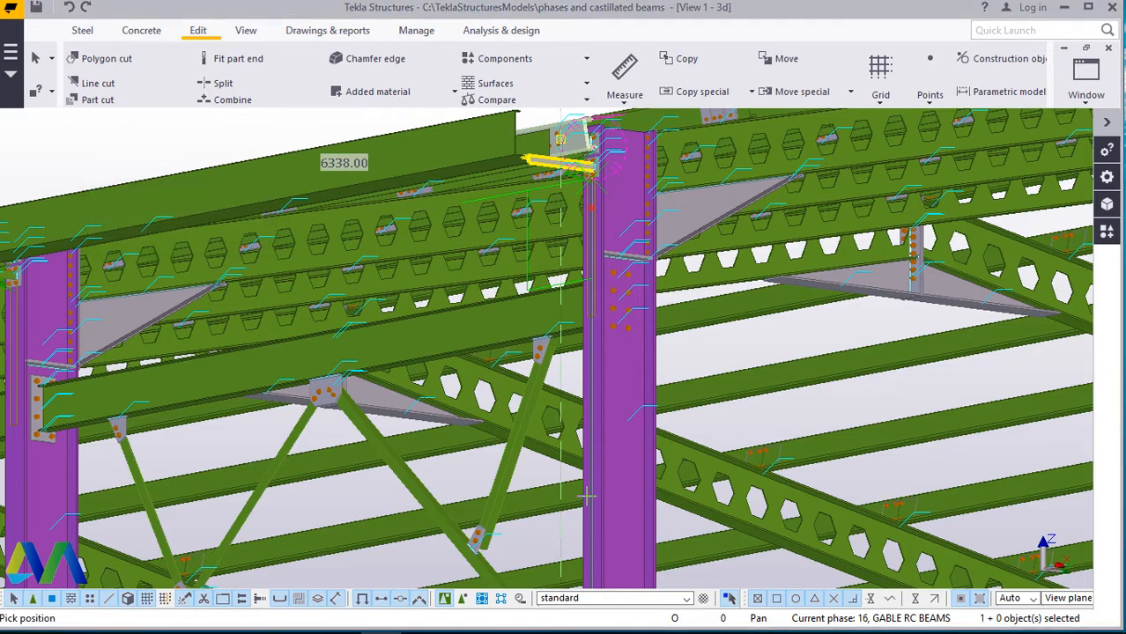
right_click(586, 227)
click(623, 237)
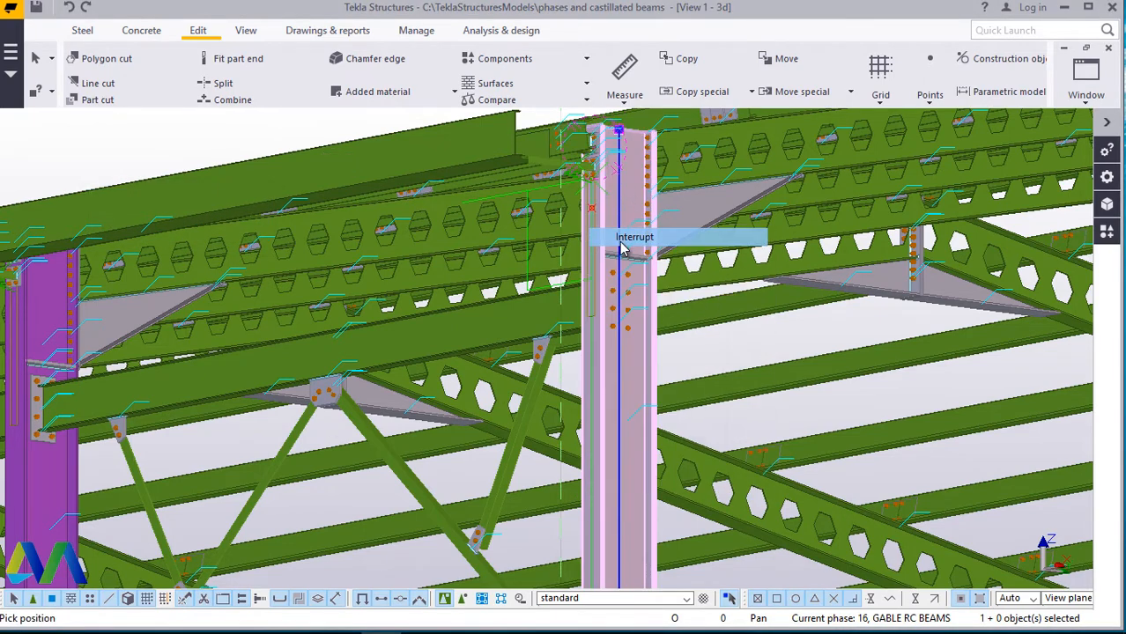
scroll(587, 183, up, 8)
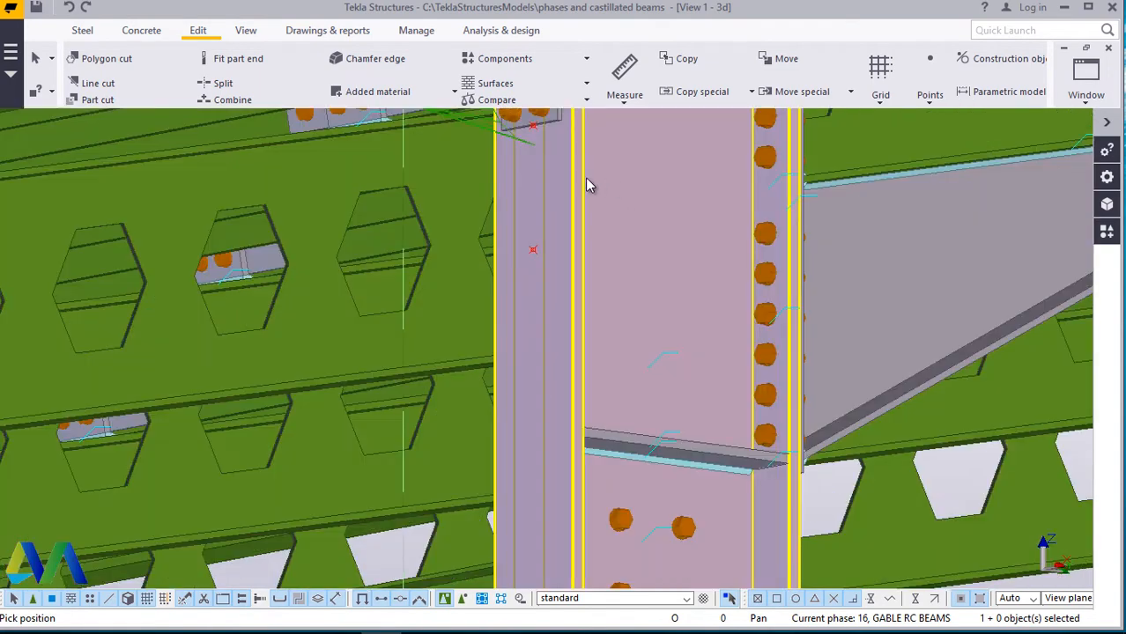
scroll(570, 473, down, 6)
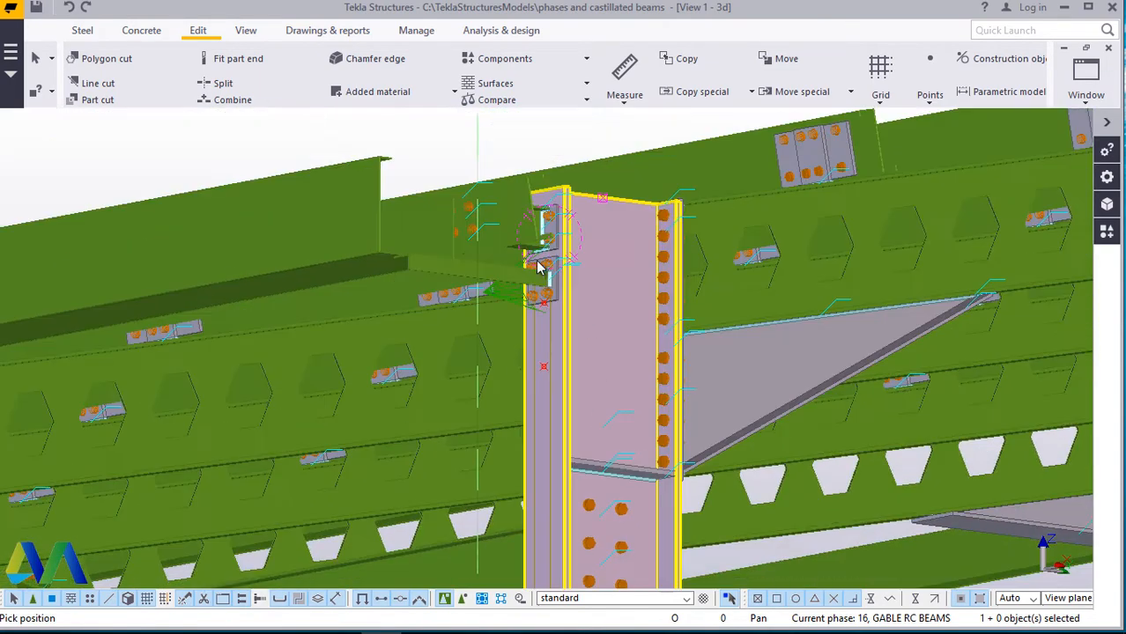
scroll(543, 322, up, 5)
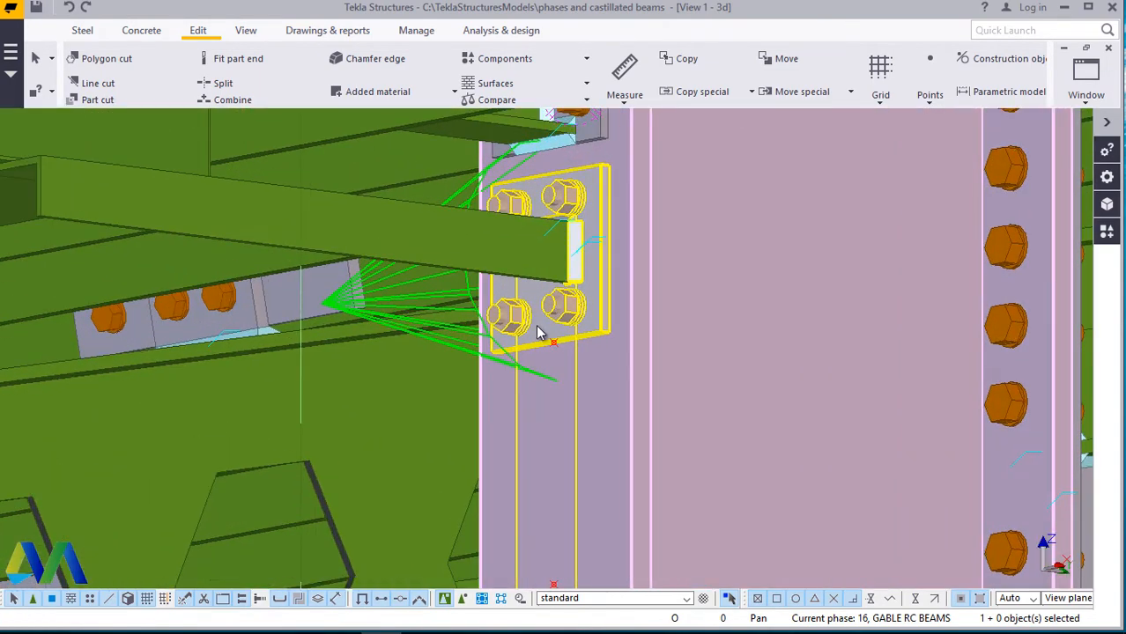
scroll(53, 222, up, 1)
click(50, 223)
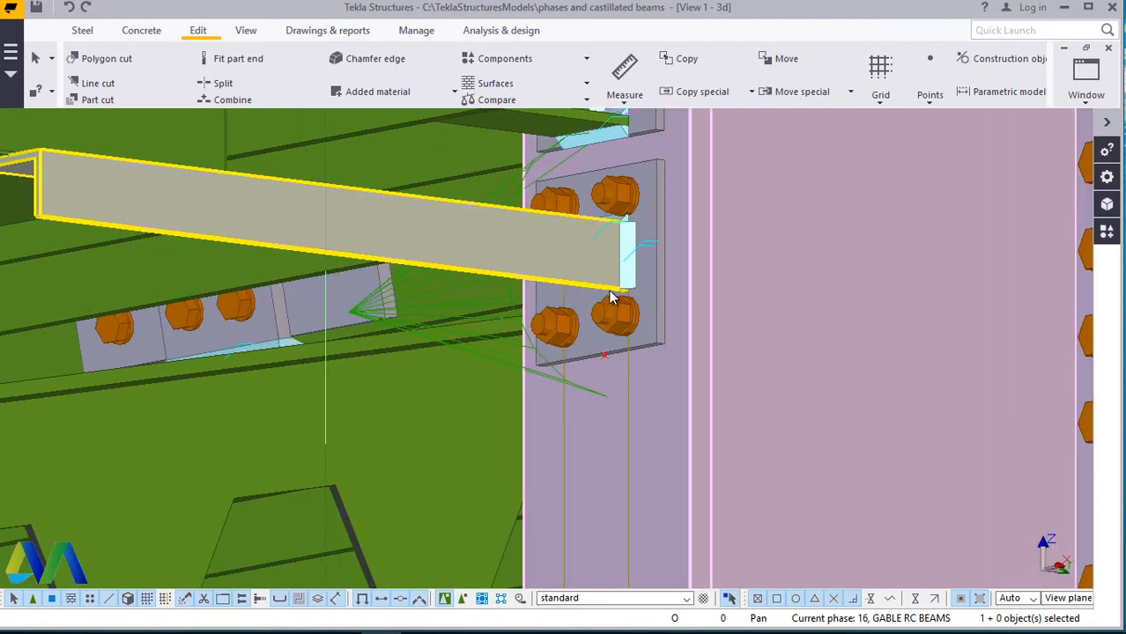
scroll(338, 268, up, 2)
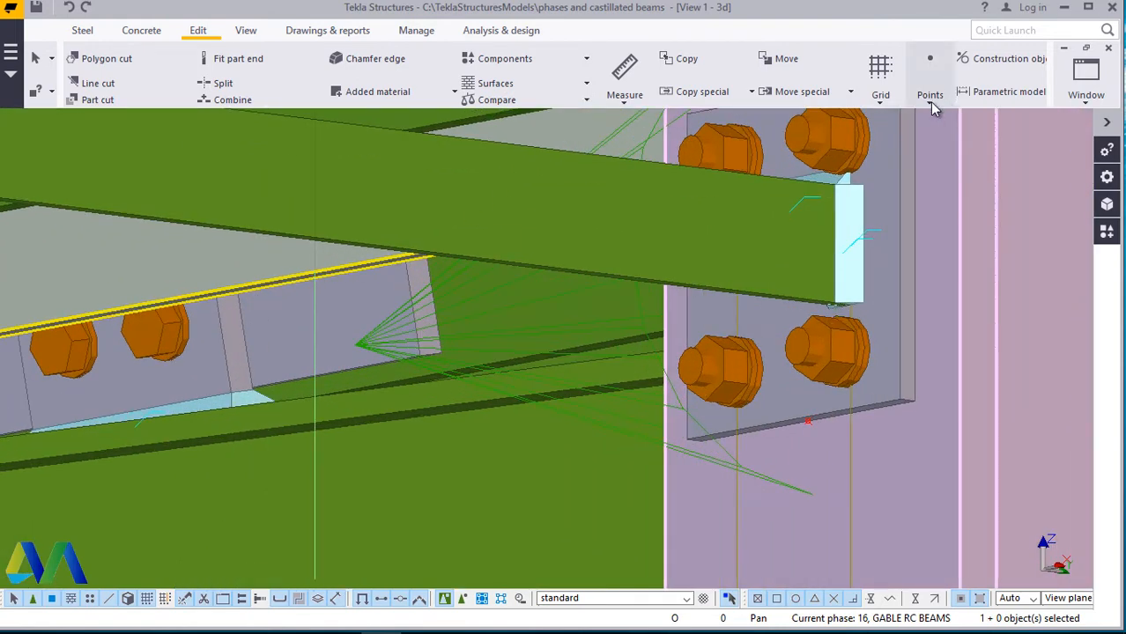
click(931, 97)
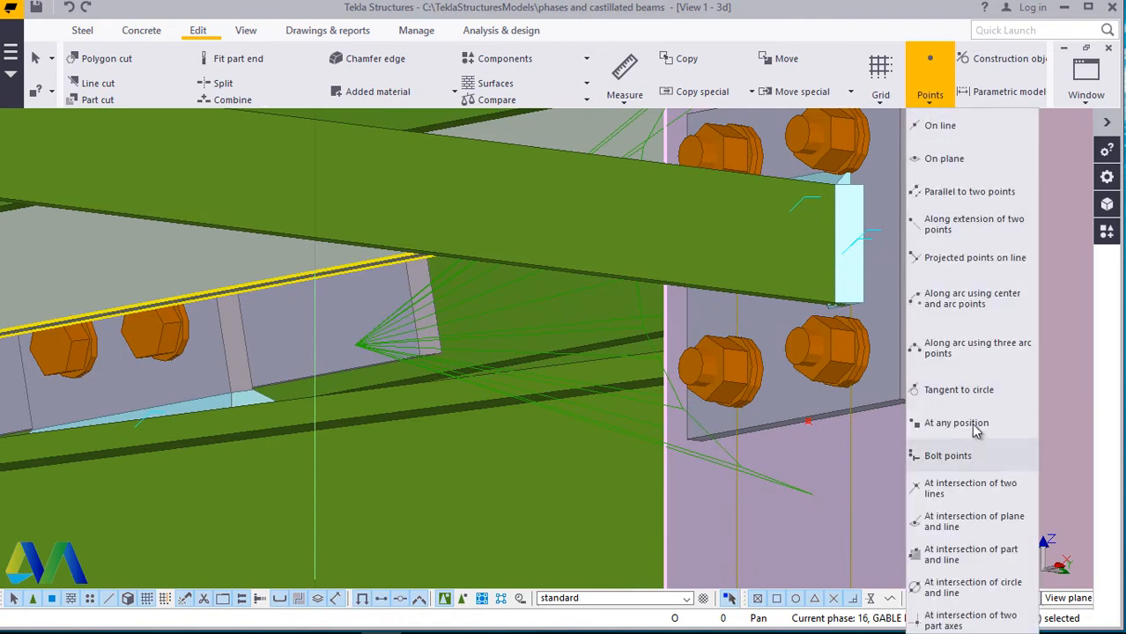
click(965, 139)
scroll(699, 278, up, 2)
scroll(848, 312, up, 2)
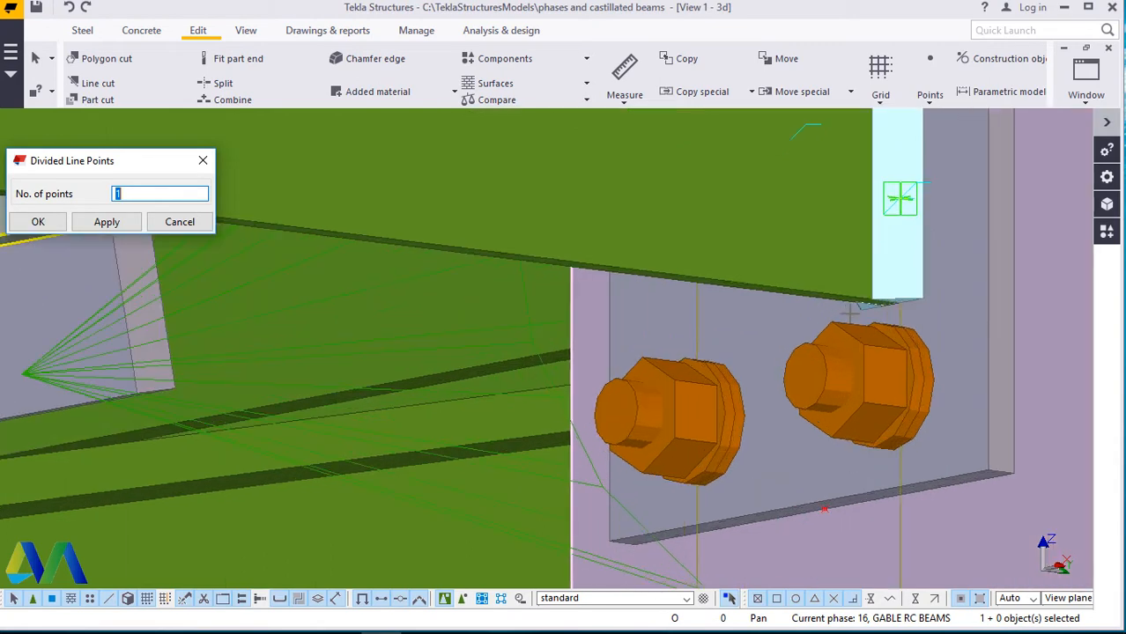
scroll(868, 300, up, 2)
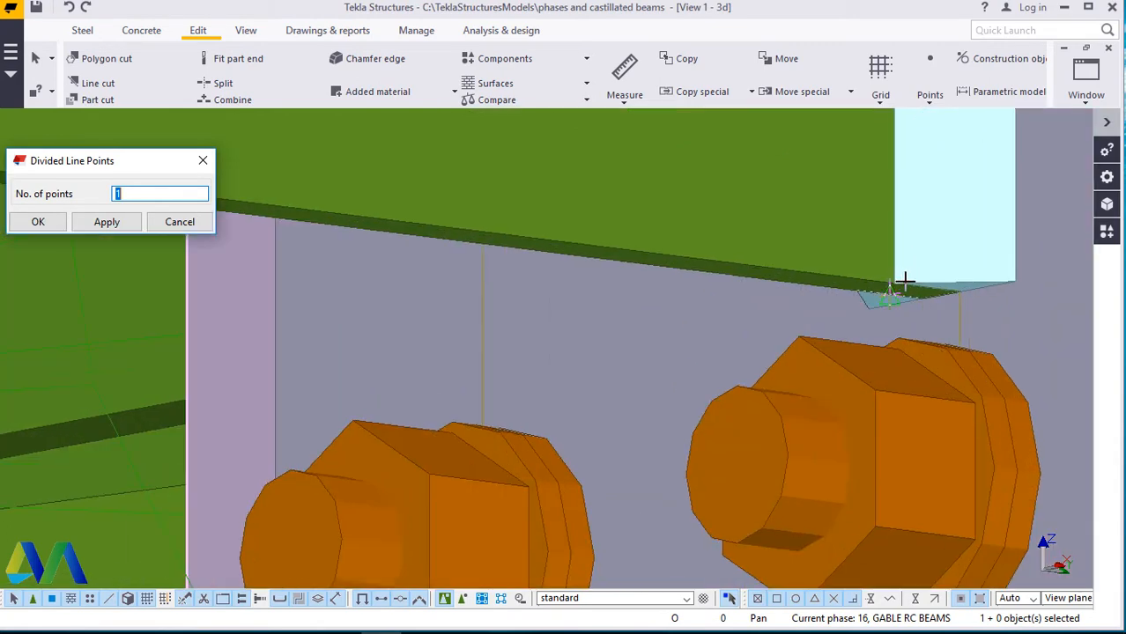
scroll(900, 284, up, 1)
scroll(892, 282, up, 1)
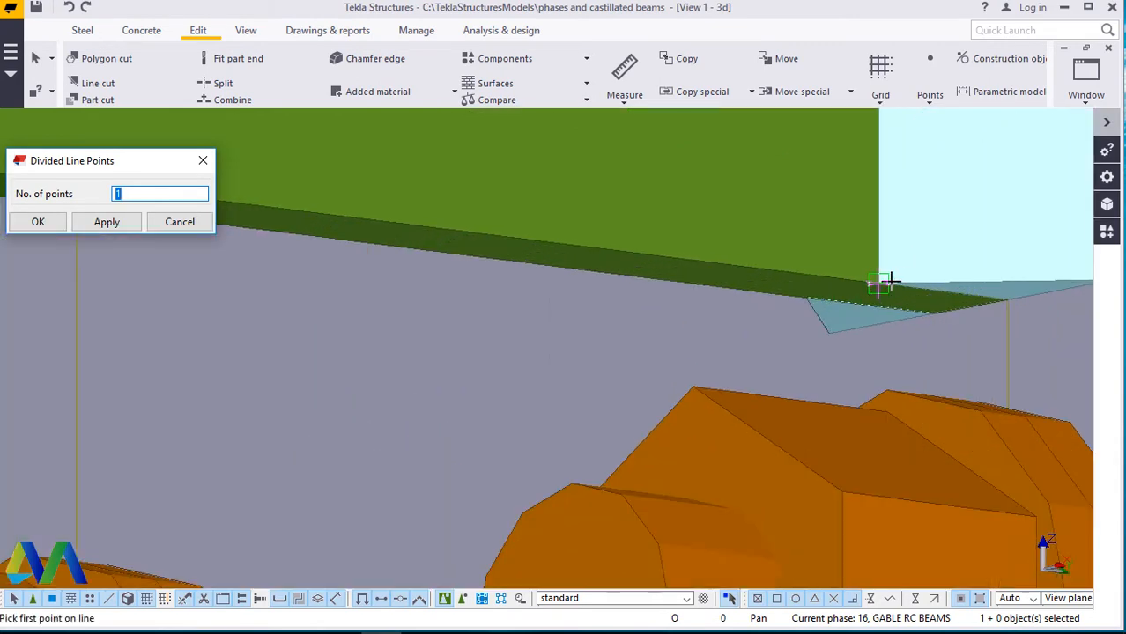
click(880, 283)
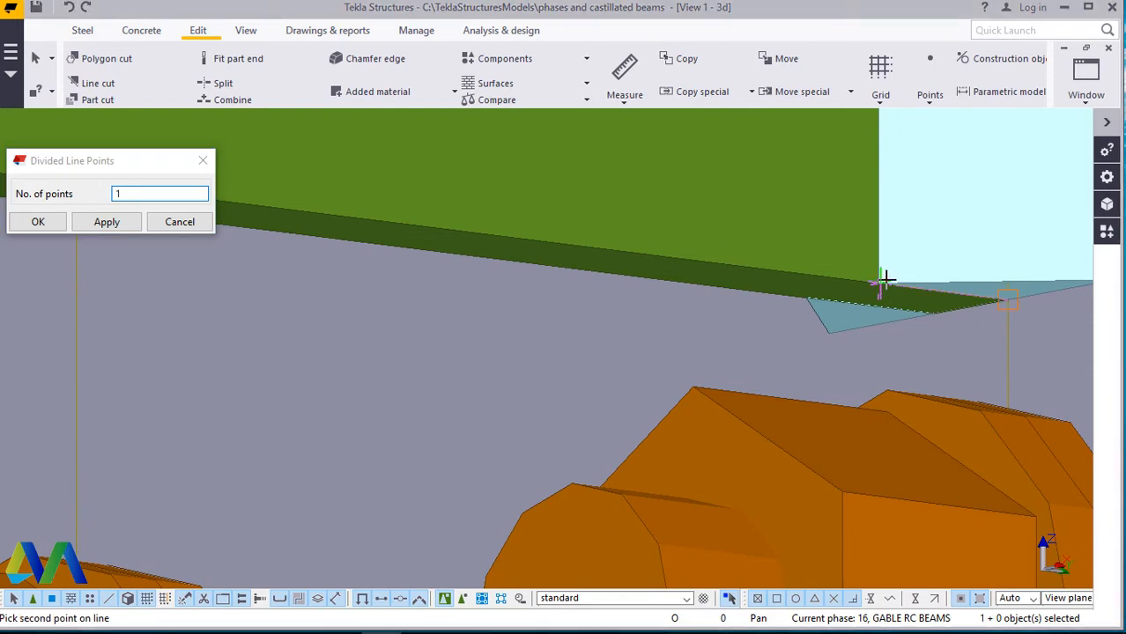
right_click(879, 233)
click(926, 242)
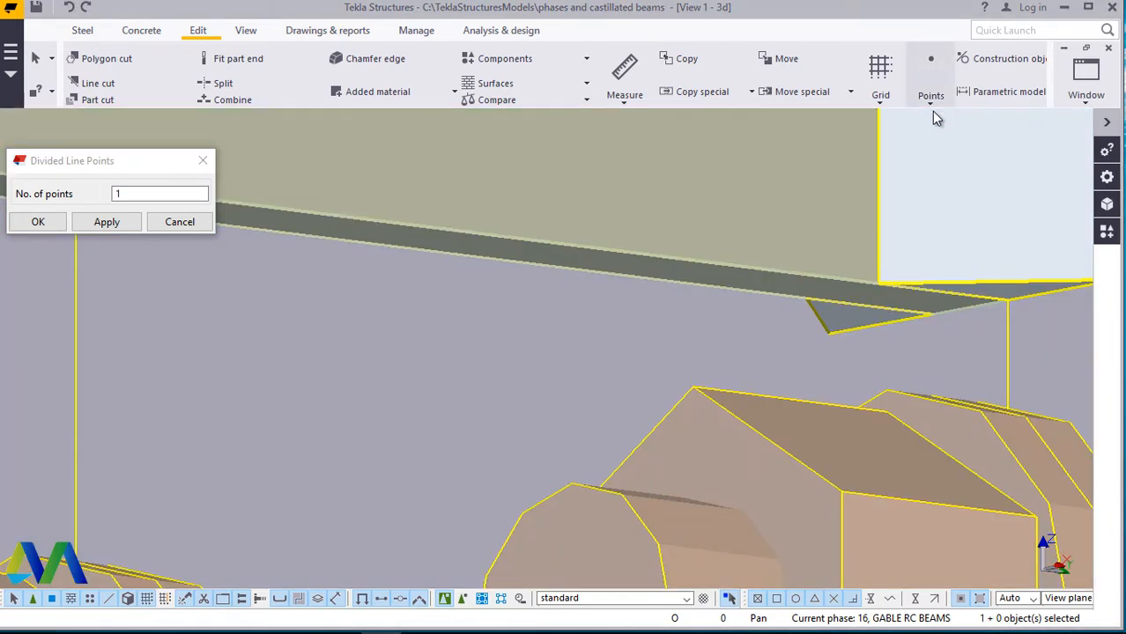
Place one point at the midpoint of the supporting angle's bottom edge, then end the divided line points command.
click(931, 103)
click(939, 131)
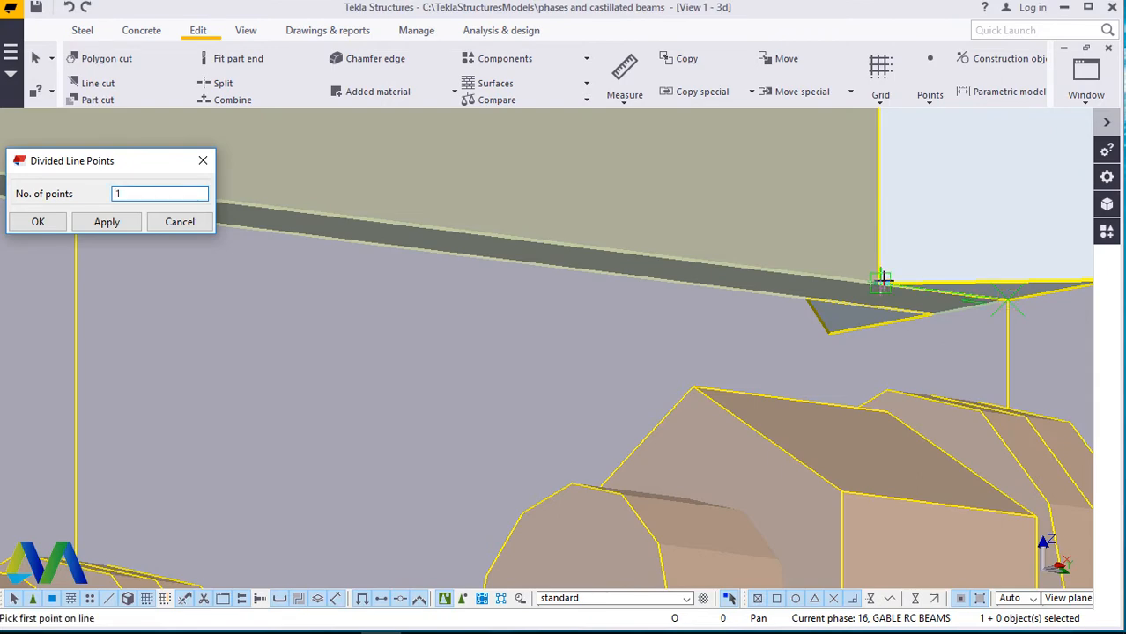
click(827, 309)
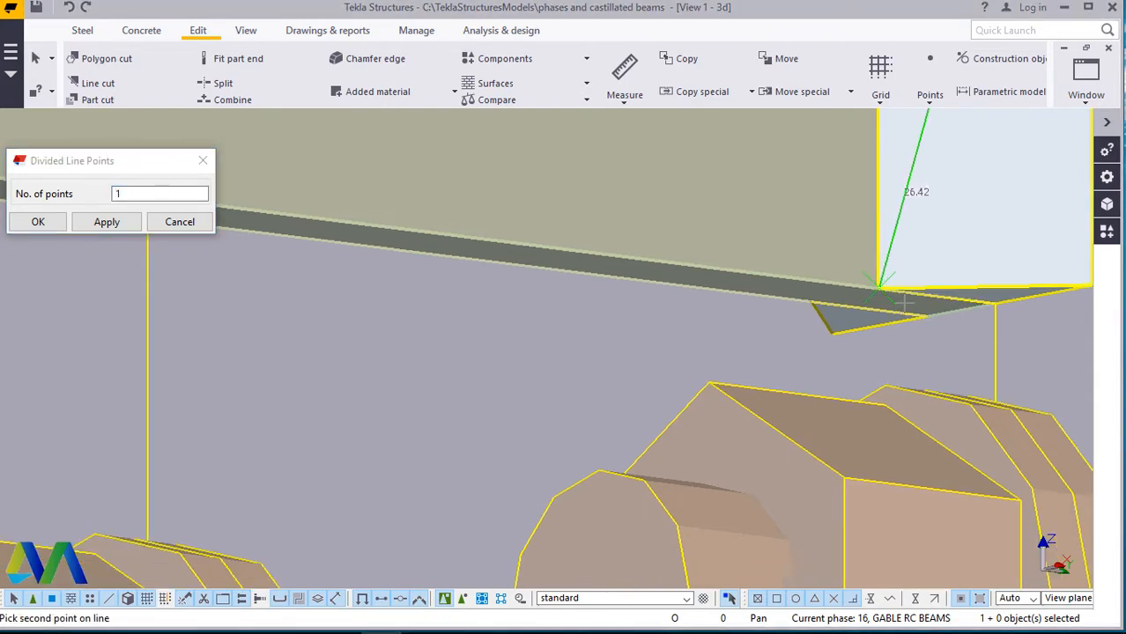
scroll(907, 301, up, 6)
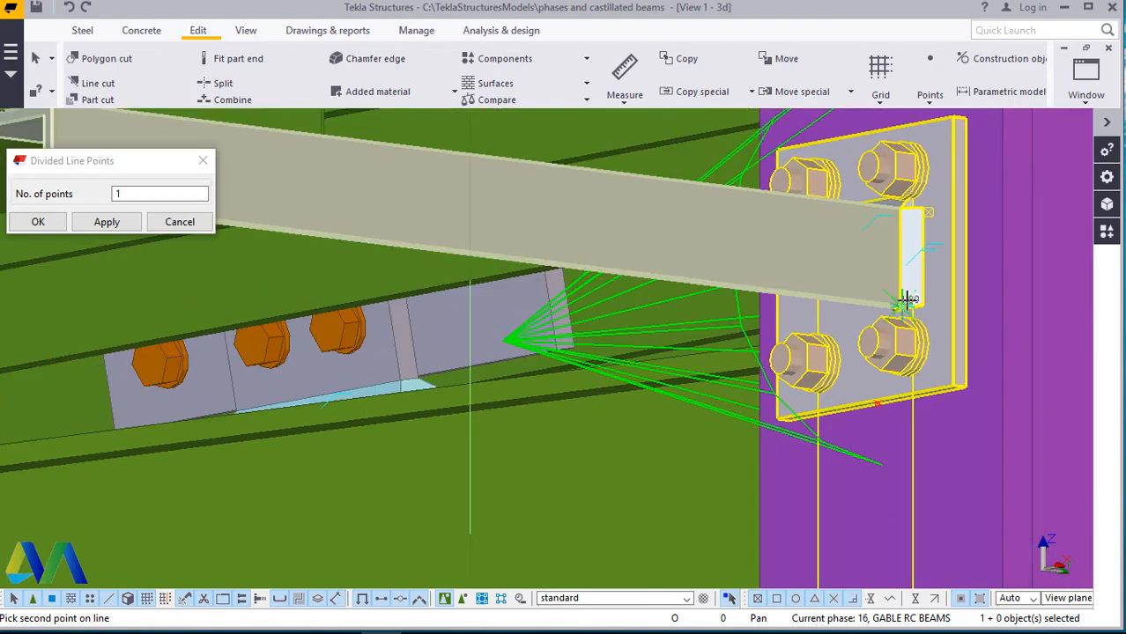
scroll(906, 301, down, 2)
scroll(907, 301, down, 1)
scroll(412, 247, up, 1)
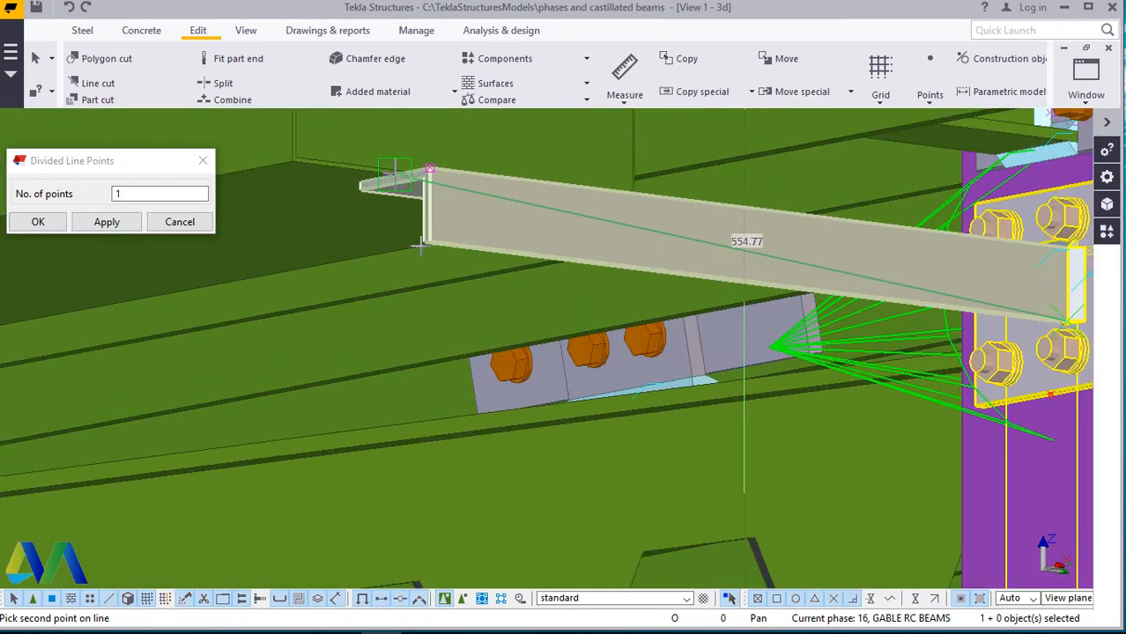
scroll(431, 240, up, 3)
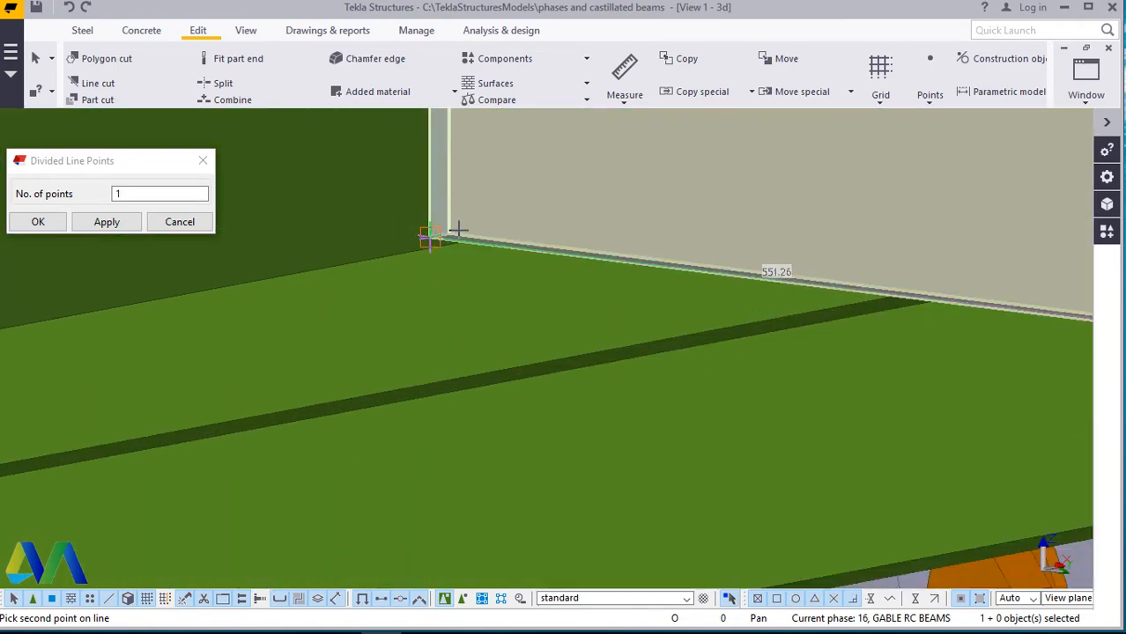
scroll(459, 230, up, 2)
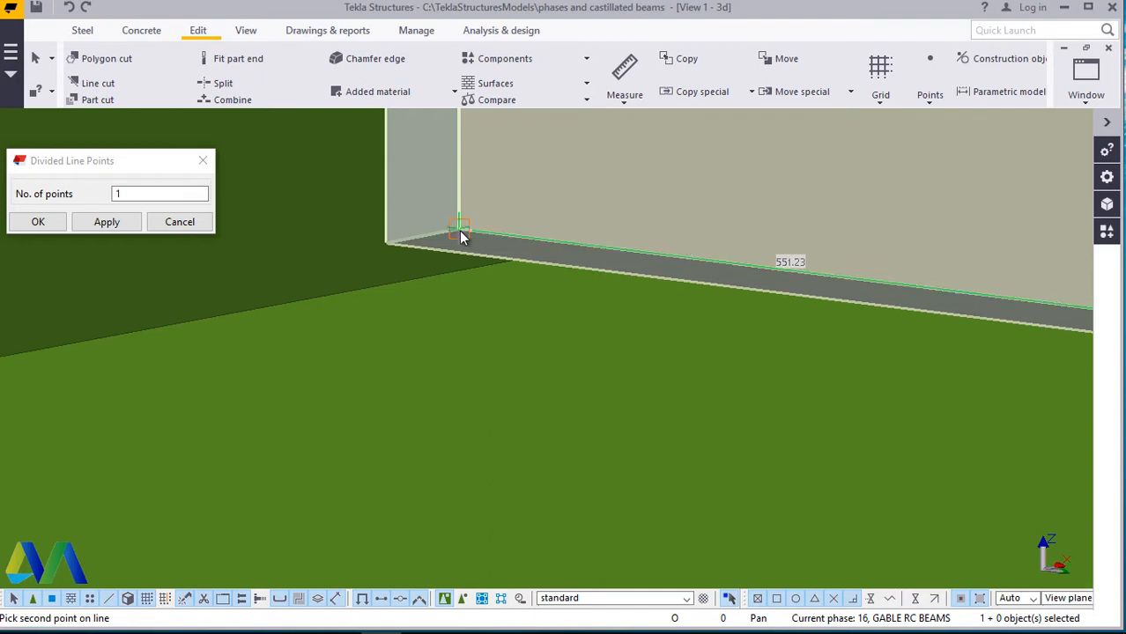
click(460, 232)
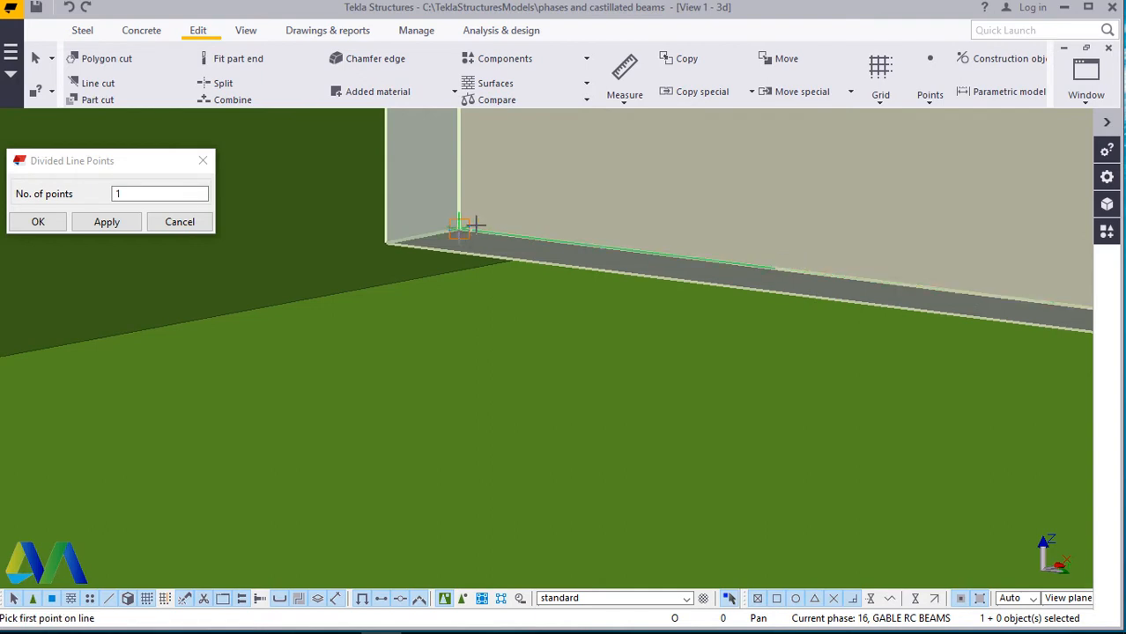
right_click(574, 215)
click(579, 215)
click(39, 222)
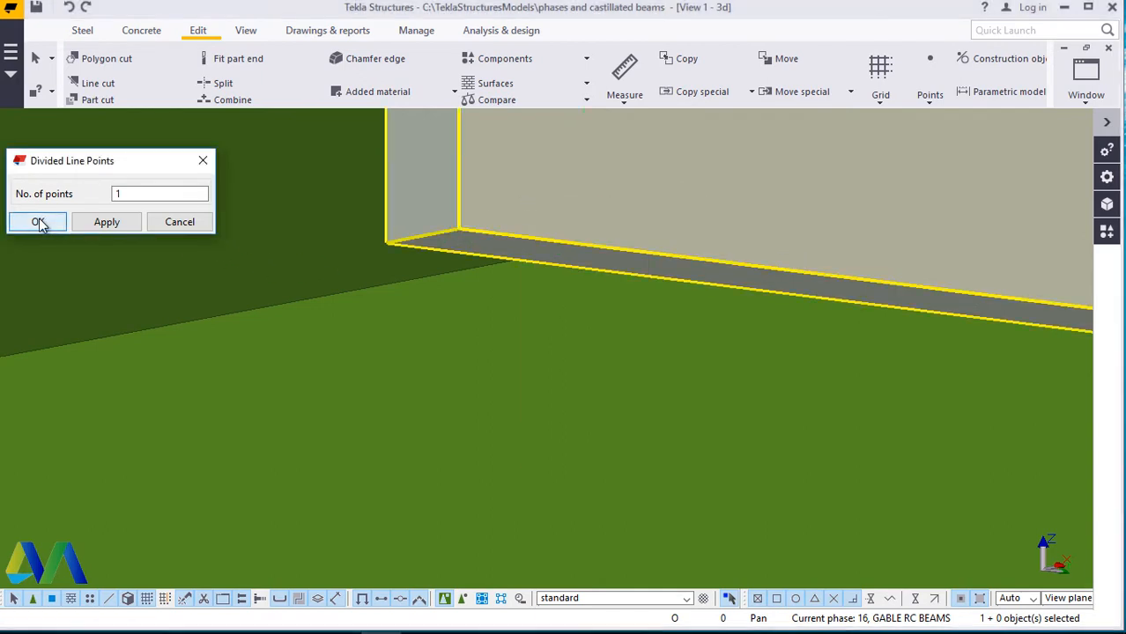
Examine the point on the angle's bottom edge in relation to the points at and below its end plate on the column.
scroll(255, 268, down, 3)
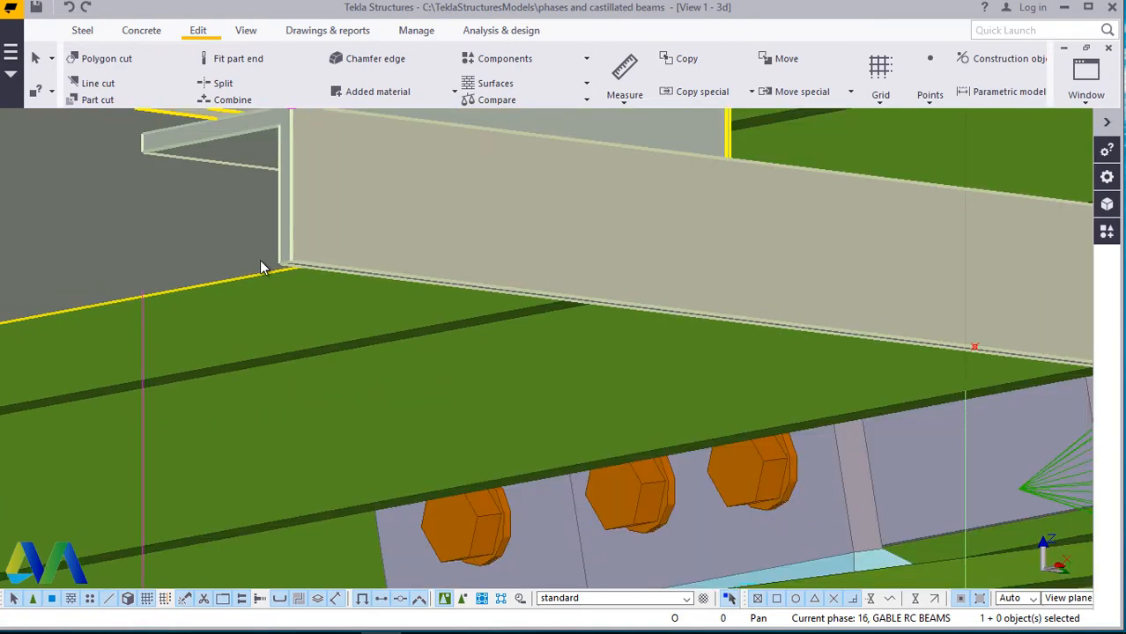
scroll(267, 260, down, 2)
scroll(572, 304, up, 5)
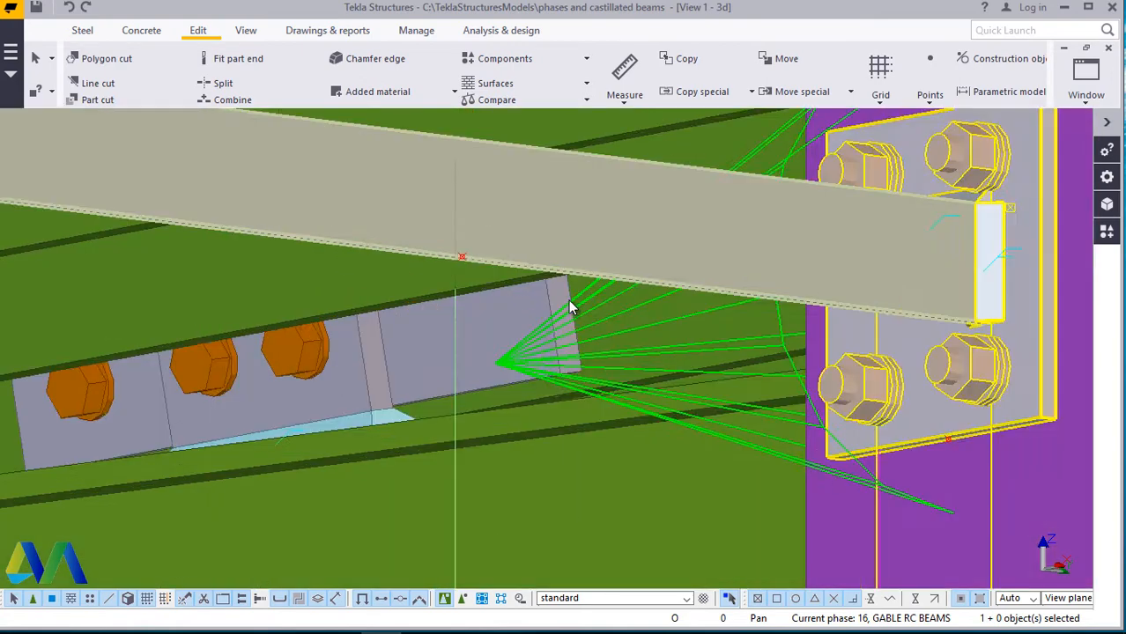
scroll(415, 229, down, 4)
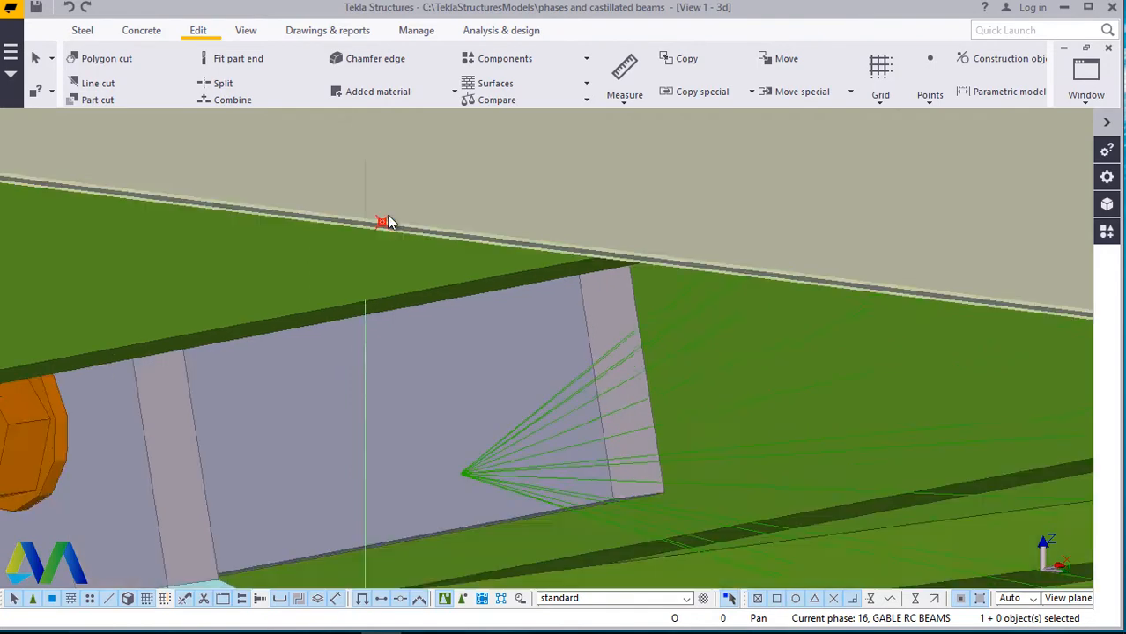
scroll(397, 216, down, 1)
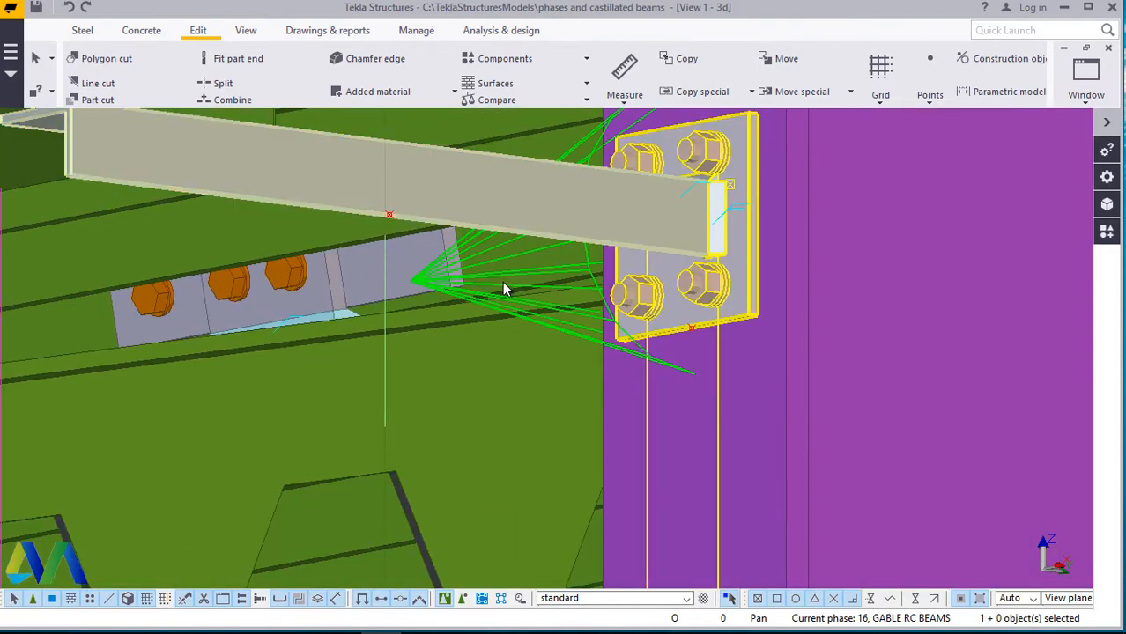
scroll(693, 334, down, 3)
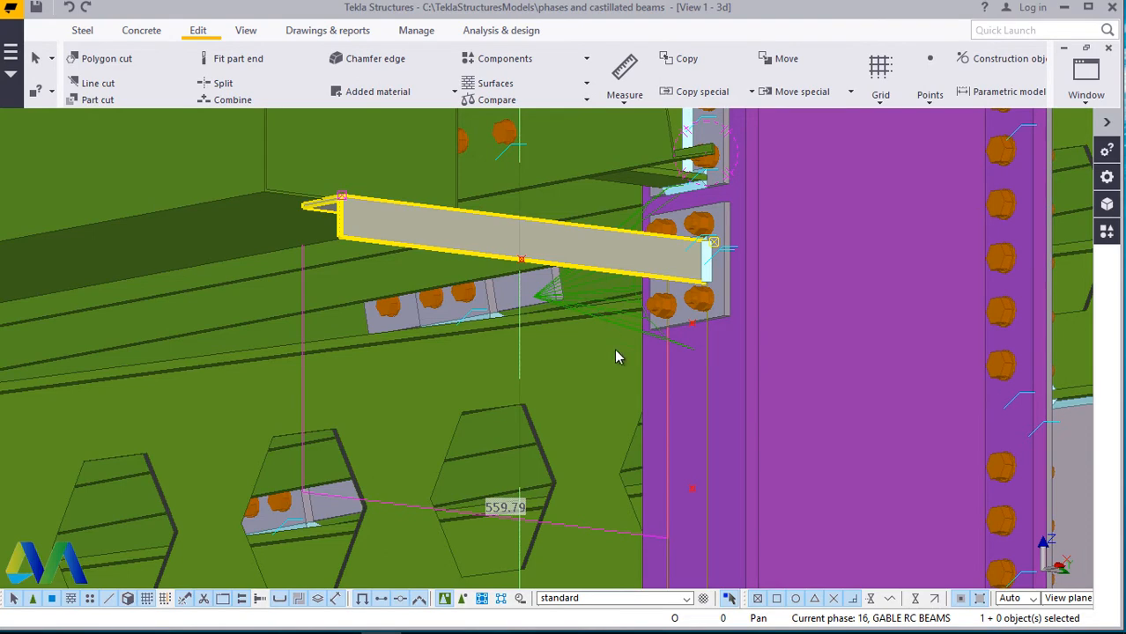
scroll(692, 494, up, 2)
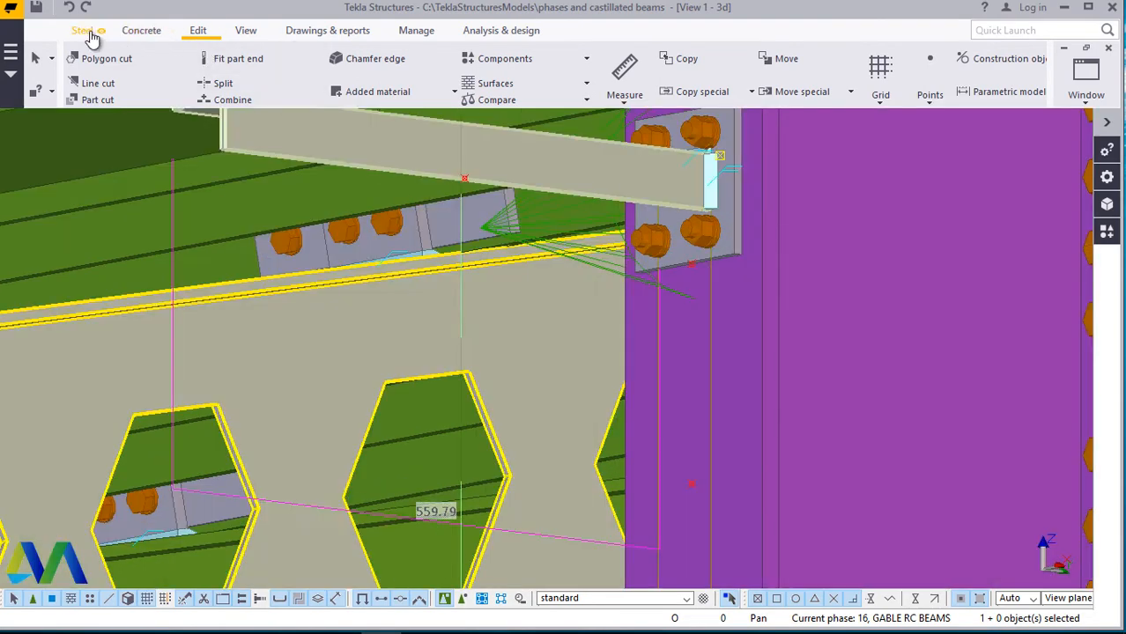
Try to create a steel beam from the lower point on the column to the midpoint of the supporting angle's bottom edge.
click(86, 31)
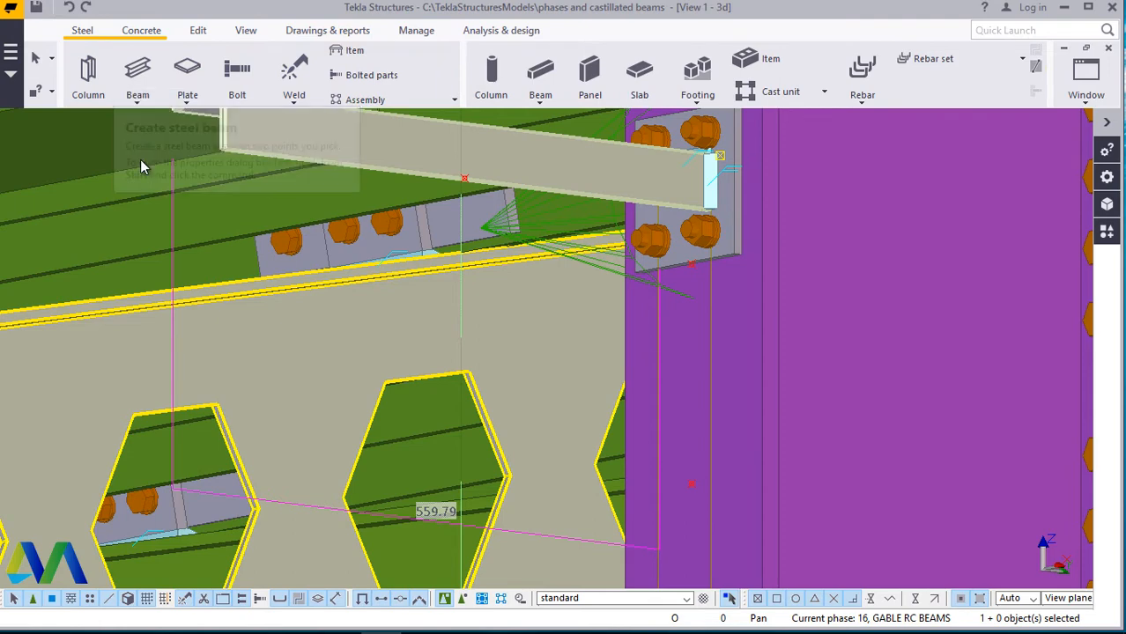
click(714, 196)
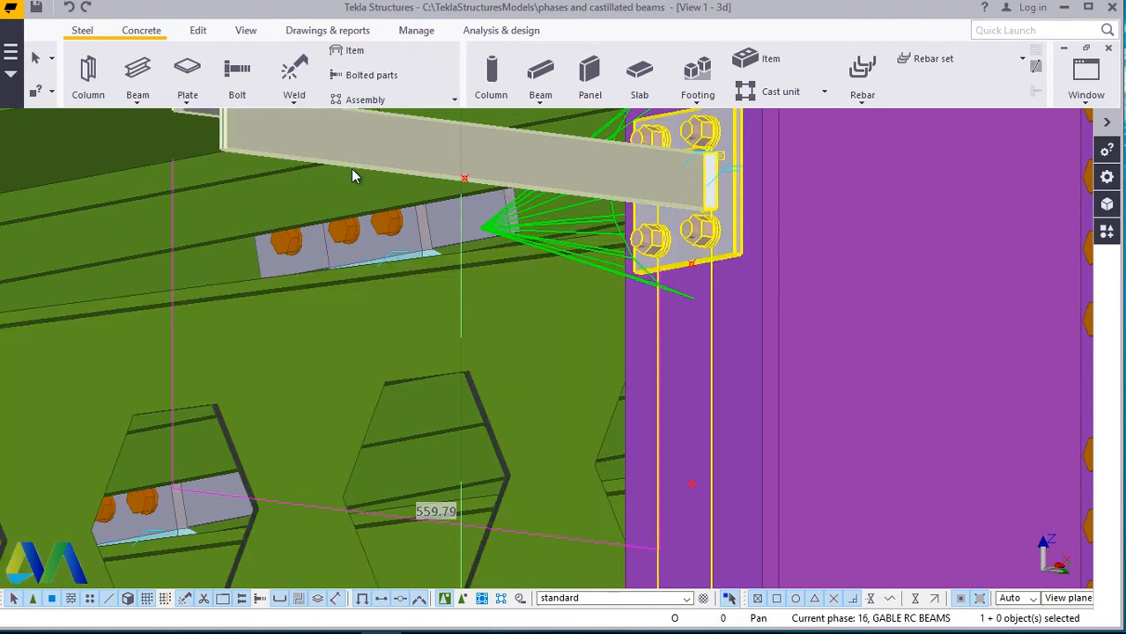
click(138, 96)
click(156, 126)
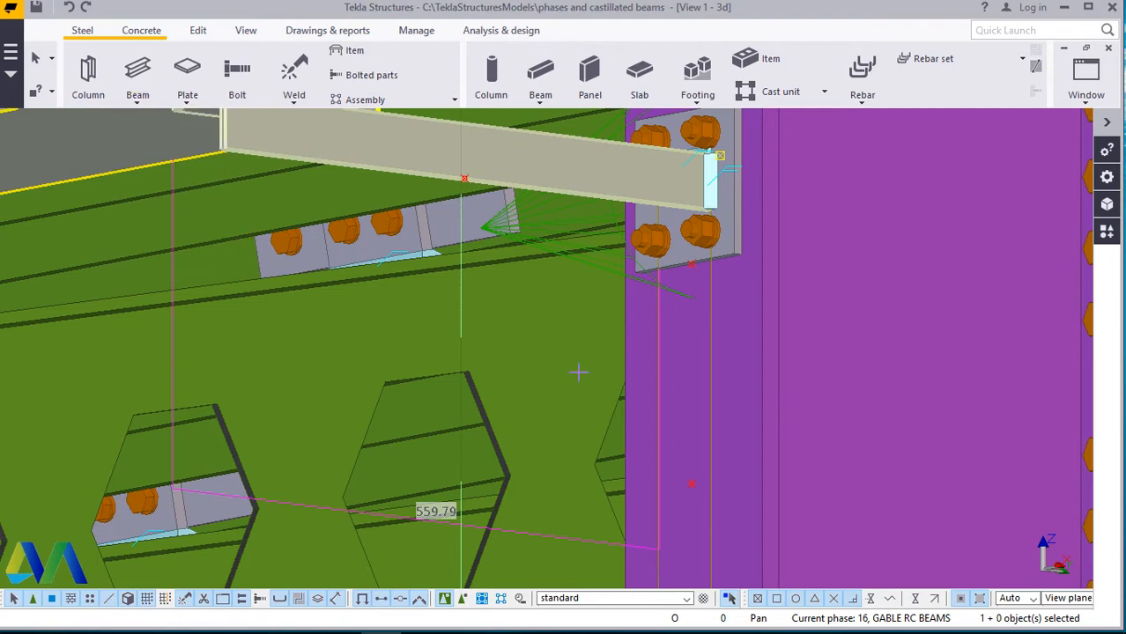
click(691, 483)
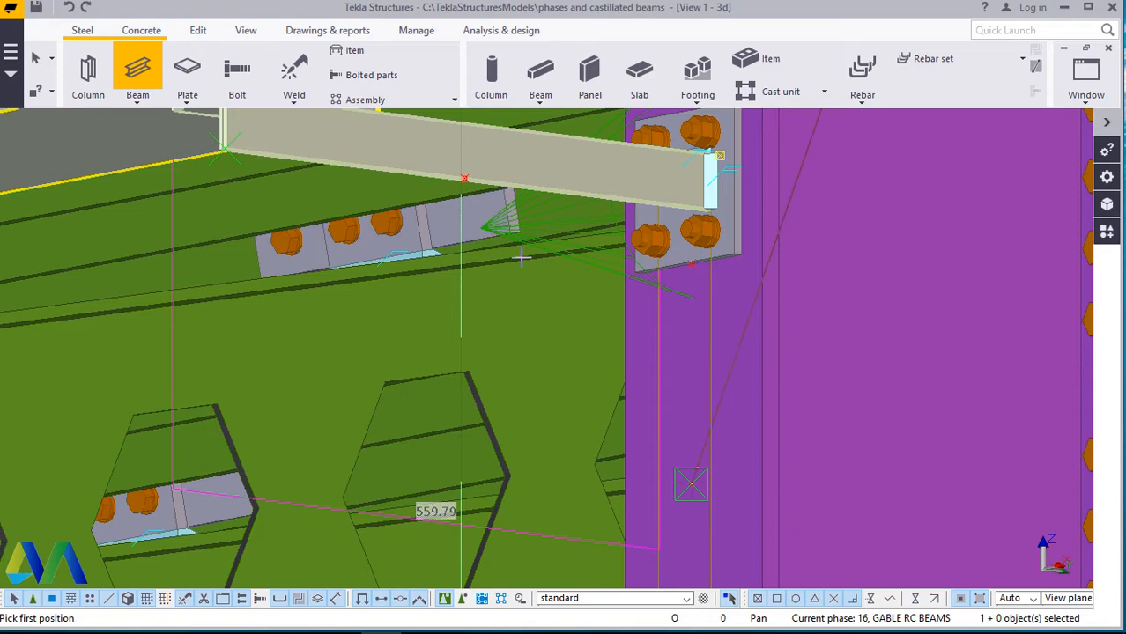
click(464, 180)
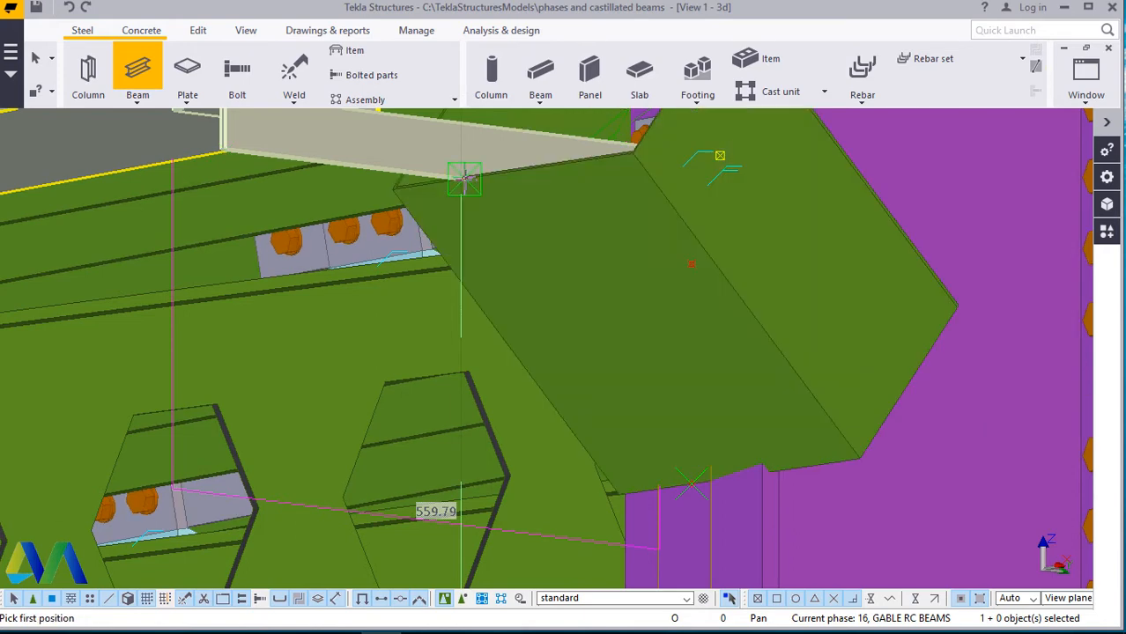
right_click(465, 183)
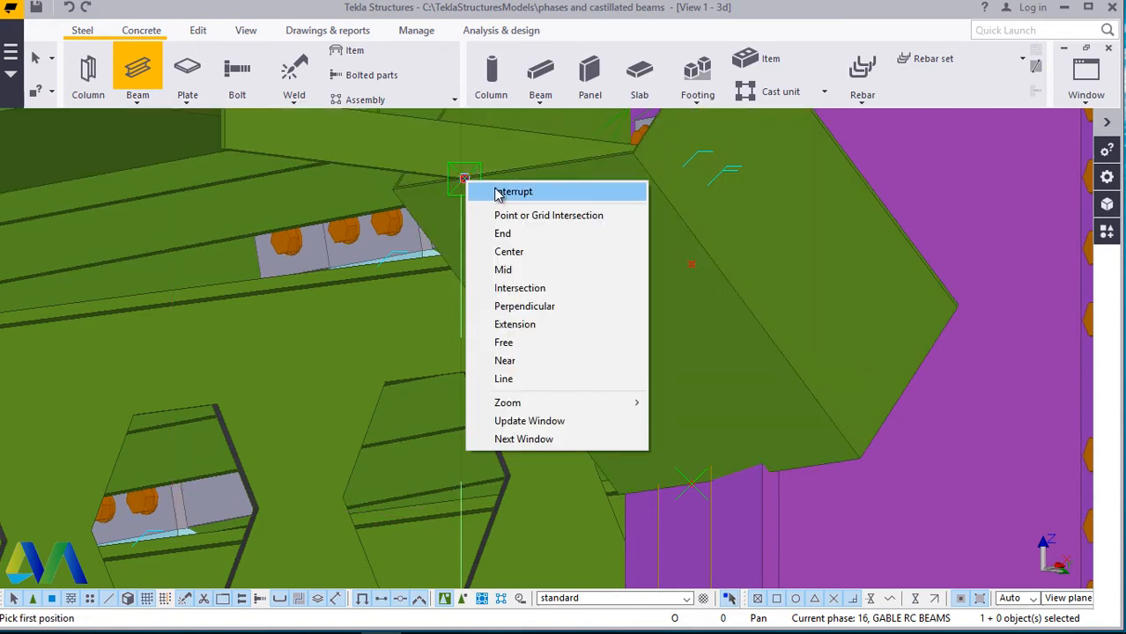
click(480, 191)
Inspect the diagonal beam between the column and the supporting angle, then undo its creation.
scroll(396, 355, down, 7)
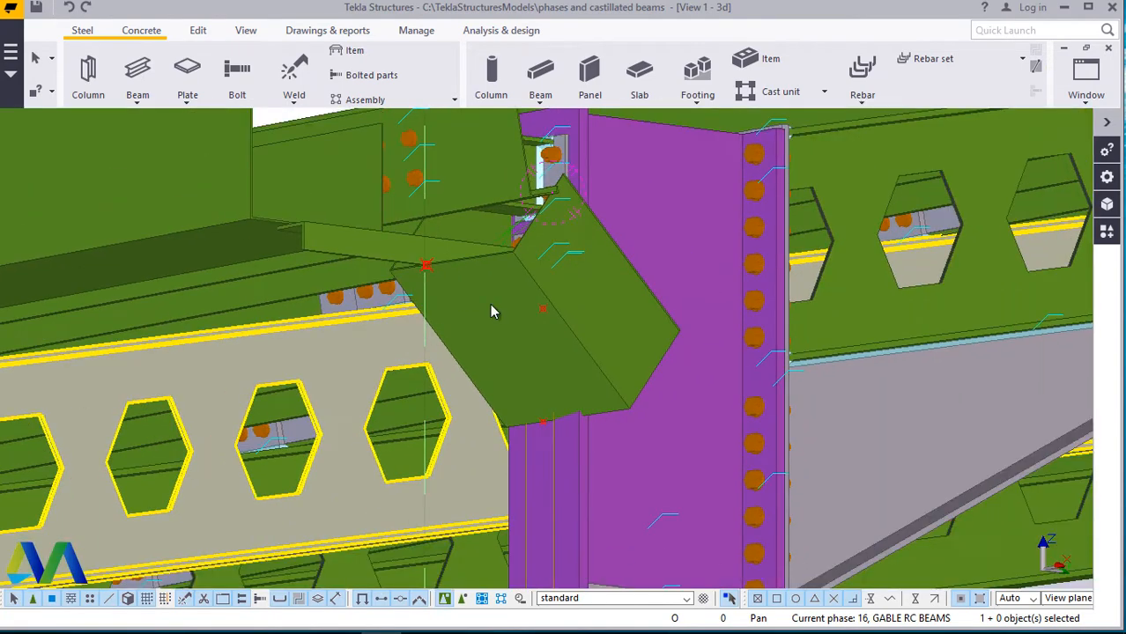
scroll(516, 306, up, 4)
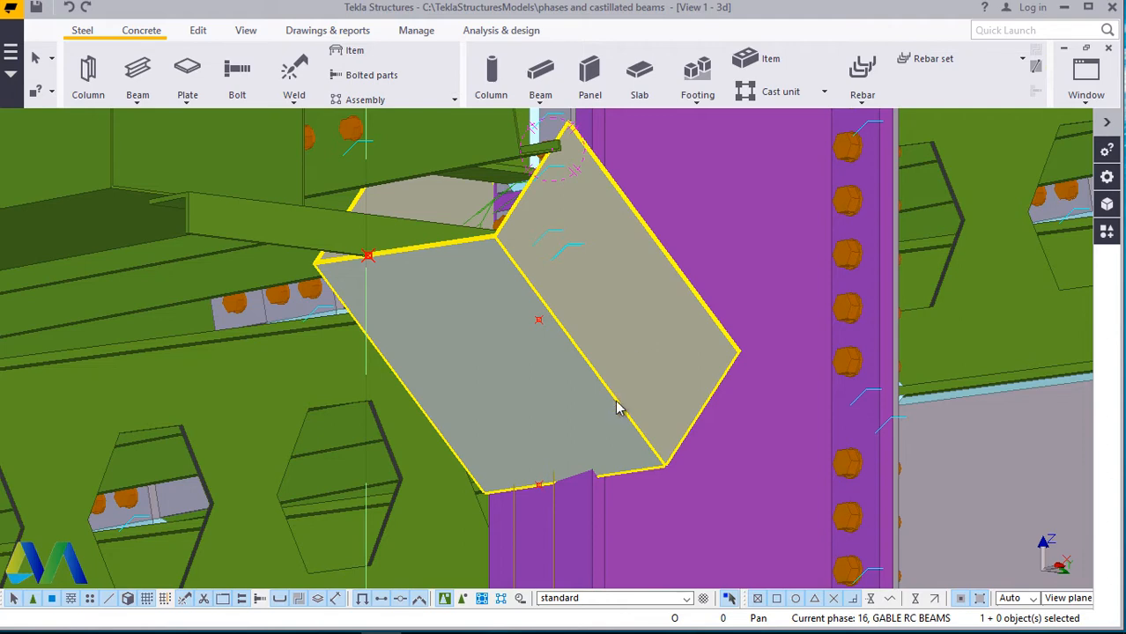
ctrl+middle_drag(617, 408, 622, 395)
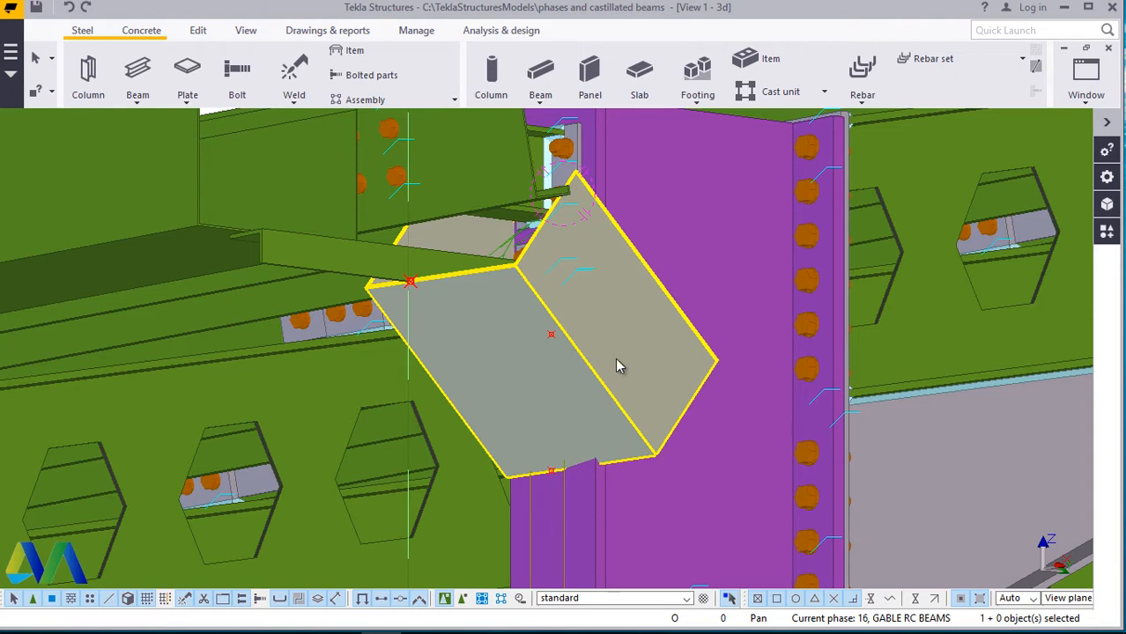
click(141, 136)
click(653, 357)
click(69, 7)
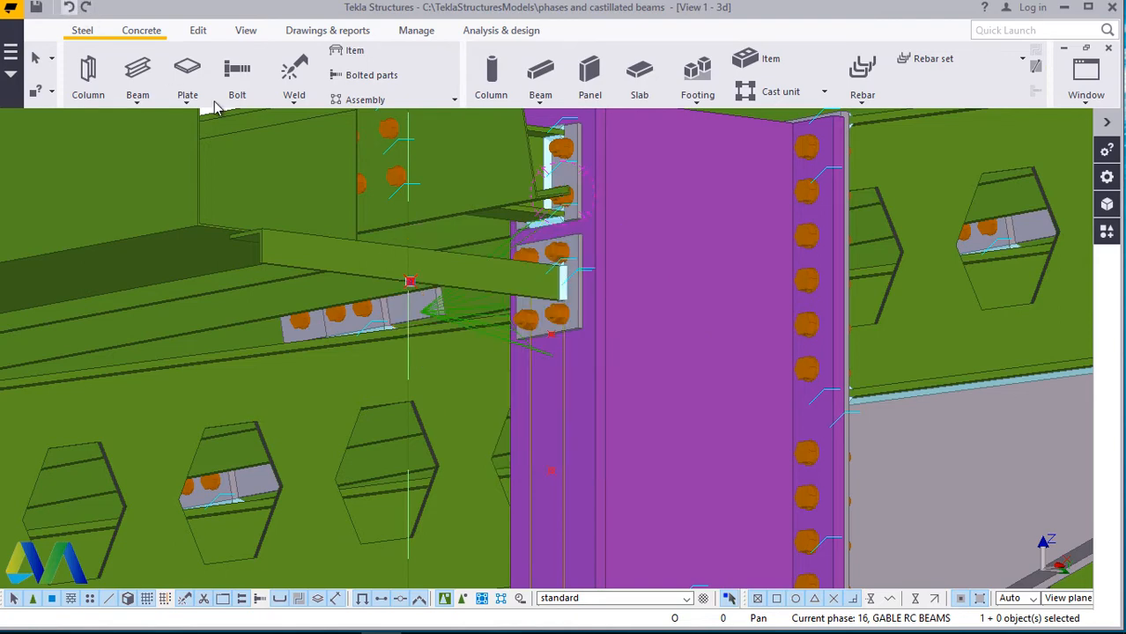
Apply the supporting angle's beam properties, including profile RSA75*50*6, as the current beam settings.
click(333, 264)
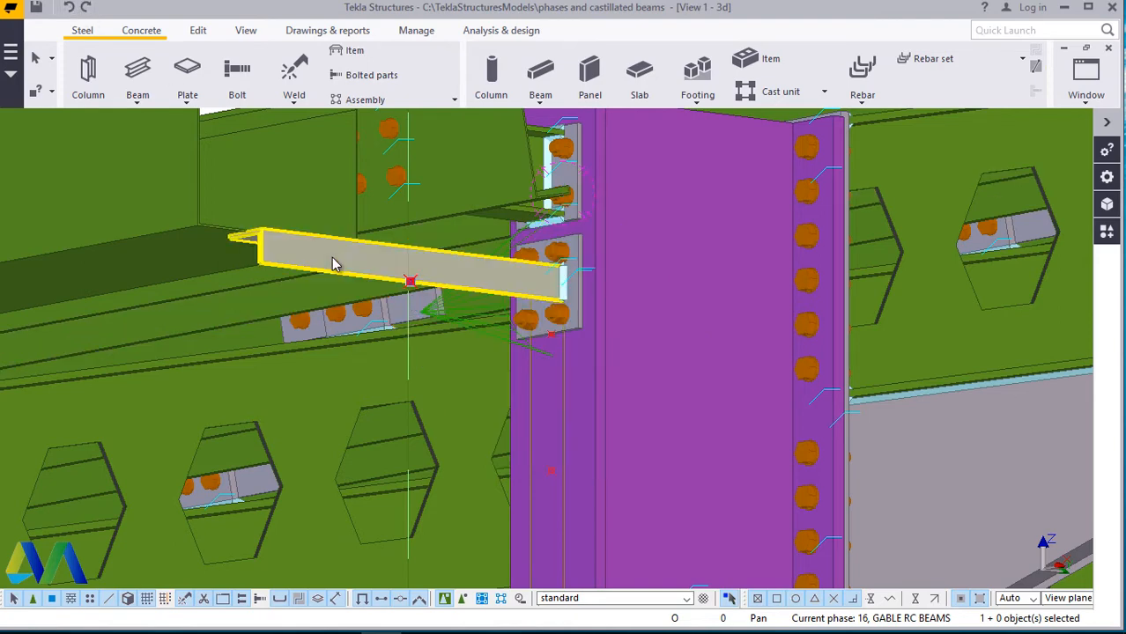
double_click(333, 257)
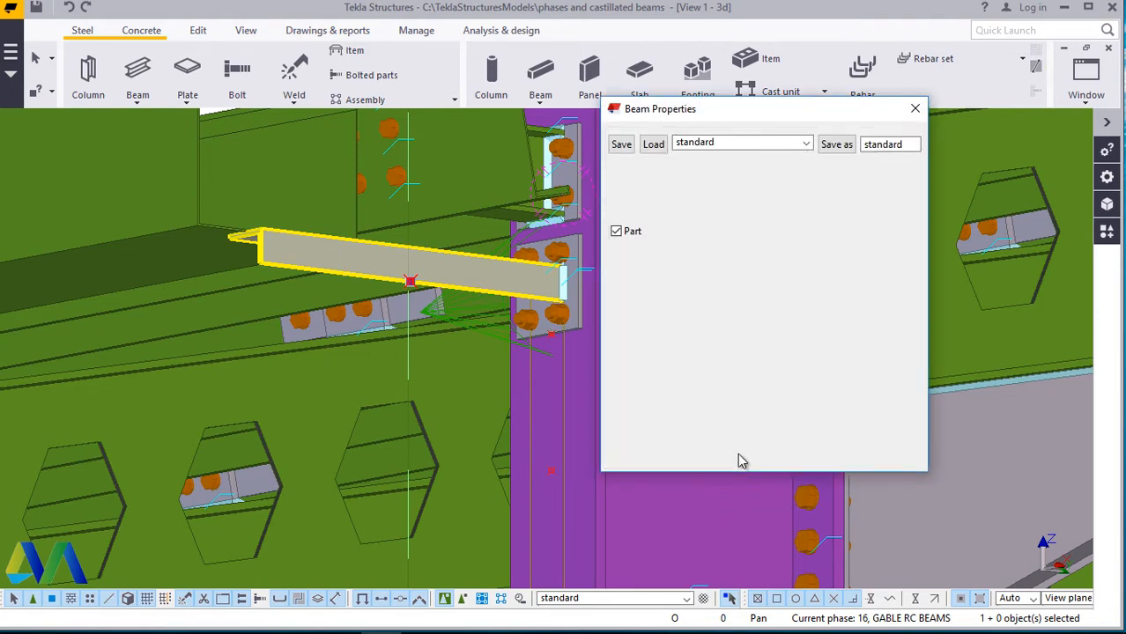
click(717, 461)
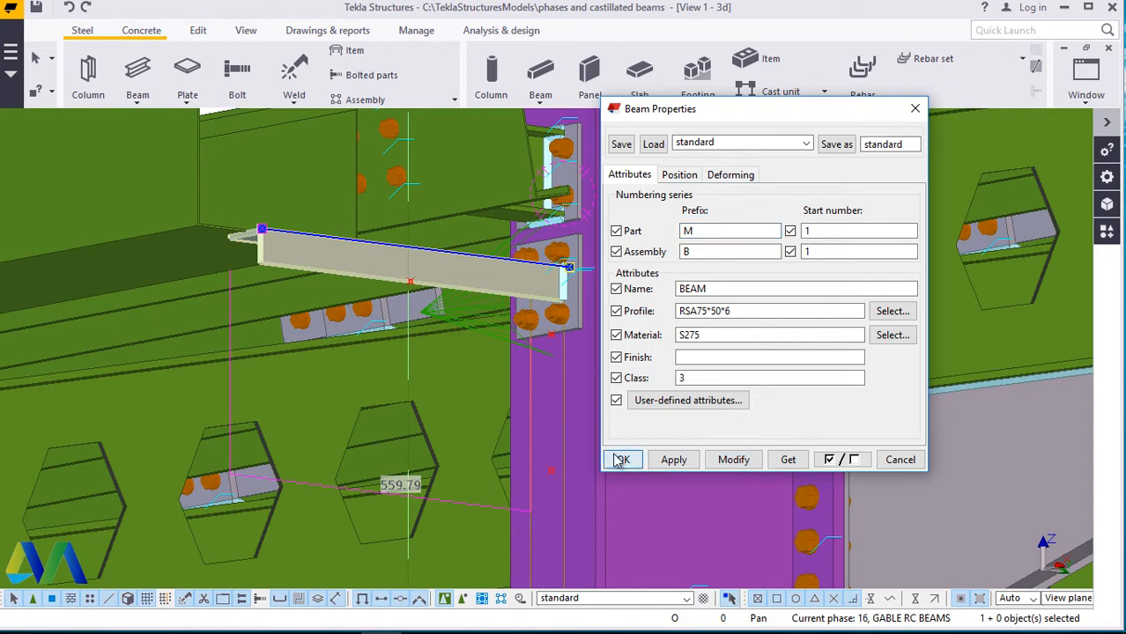
click(622, 459)
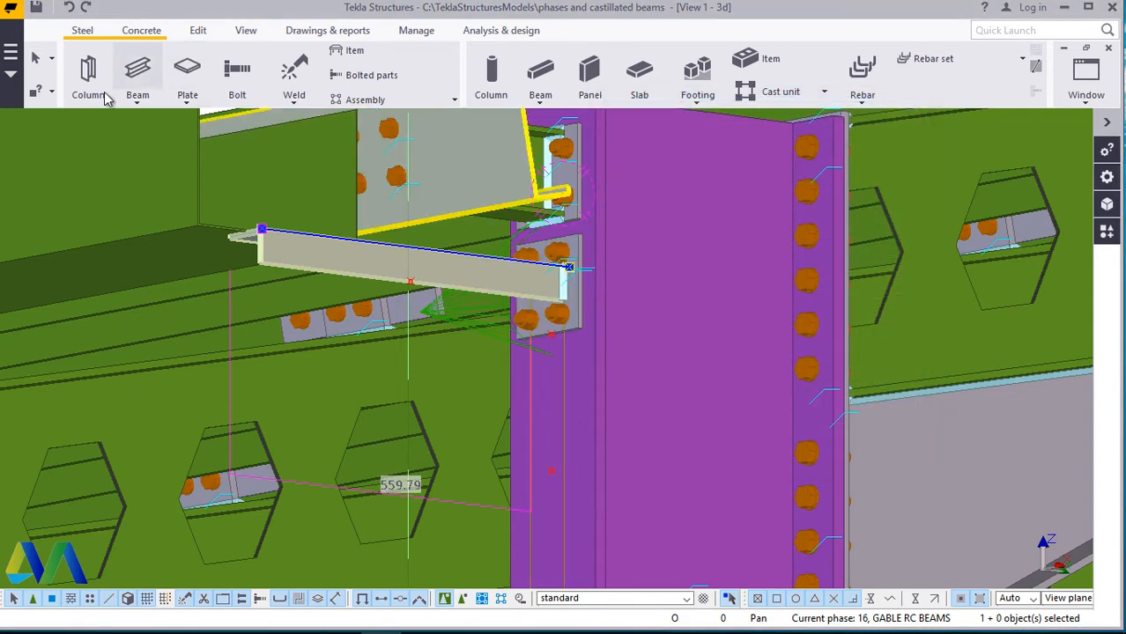
Create a steel beam from the lower point on the column to the midpoint of the supporting angle's bottom edge, then end the command.
click(137, 103)
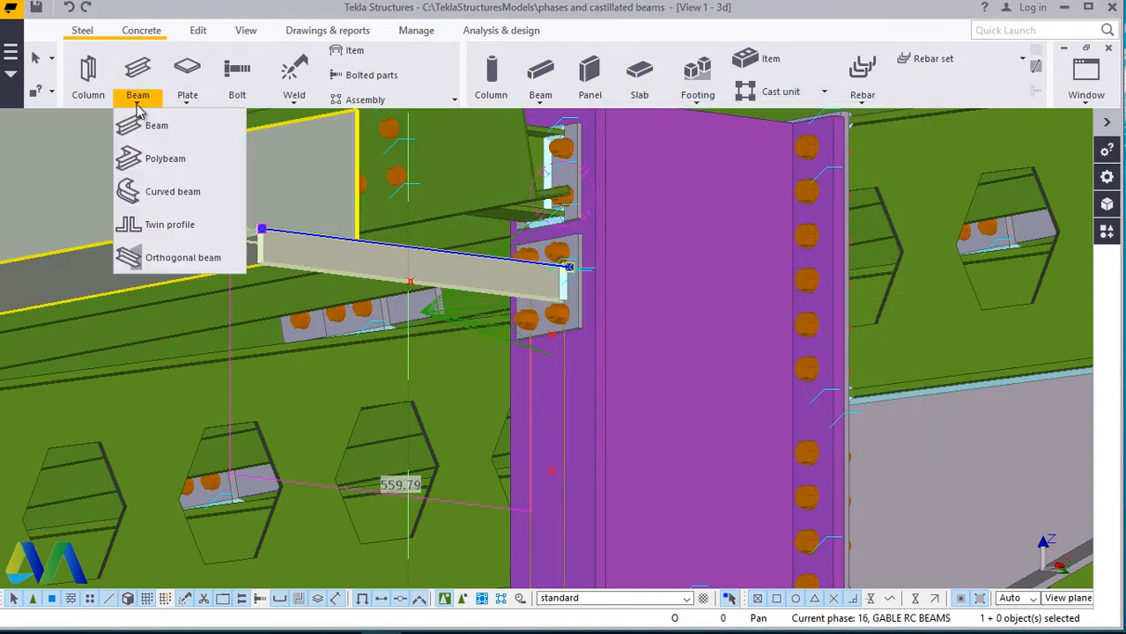
click(152, 128)
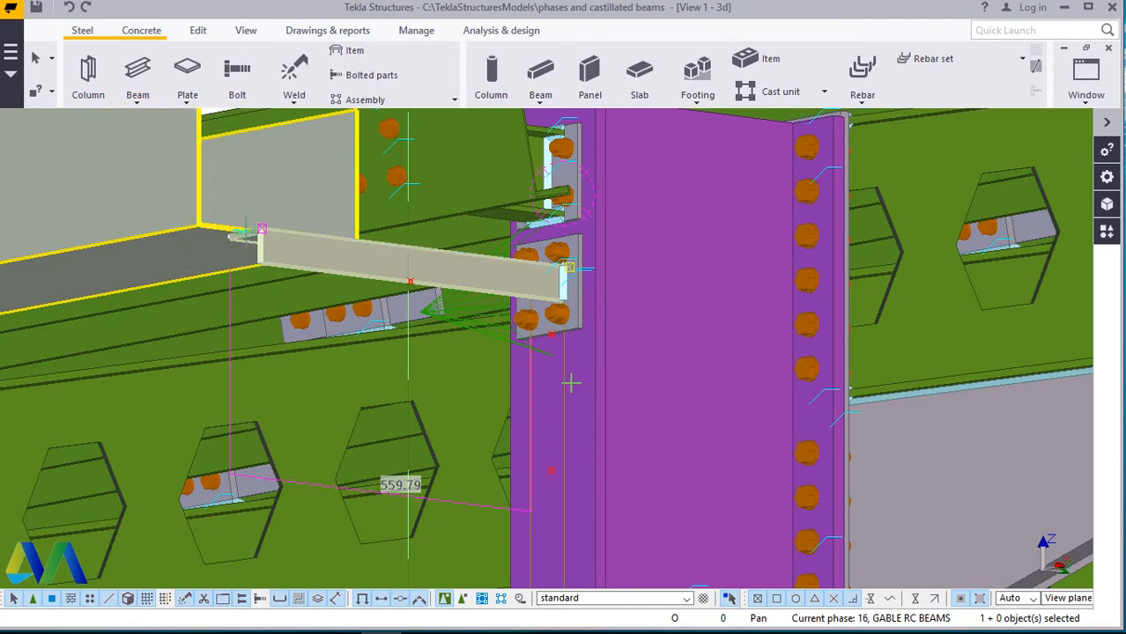
click(551, 474)
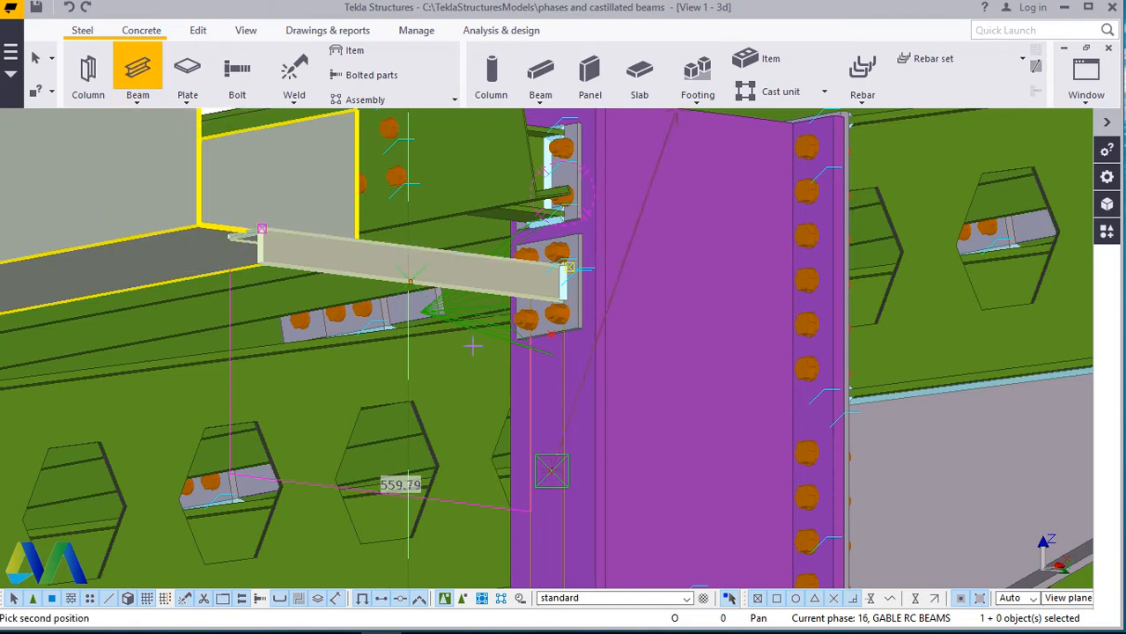
click(410, 280)
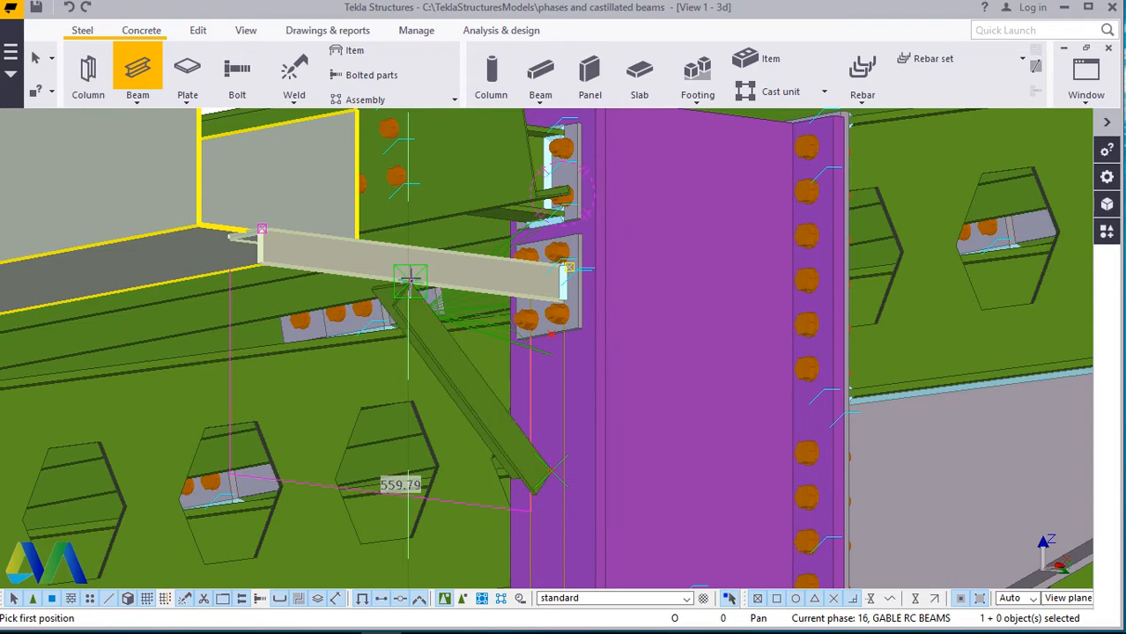
scroll(433, 271, up, 2)
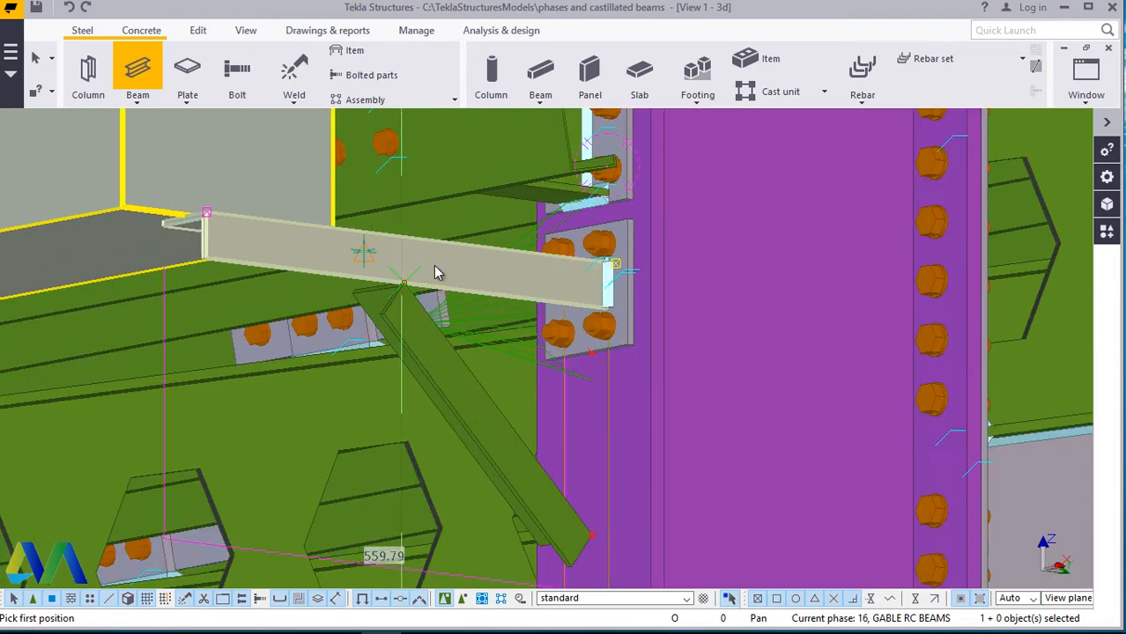
right_click(460, 266)
click(472, 276)
Change the diagonal brace's profile to RSA60*30*6 from the RSA 60's L profiles.
scroll(384, 410, down, 4)
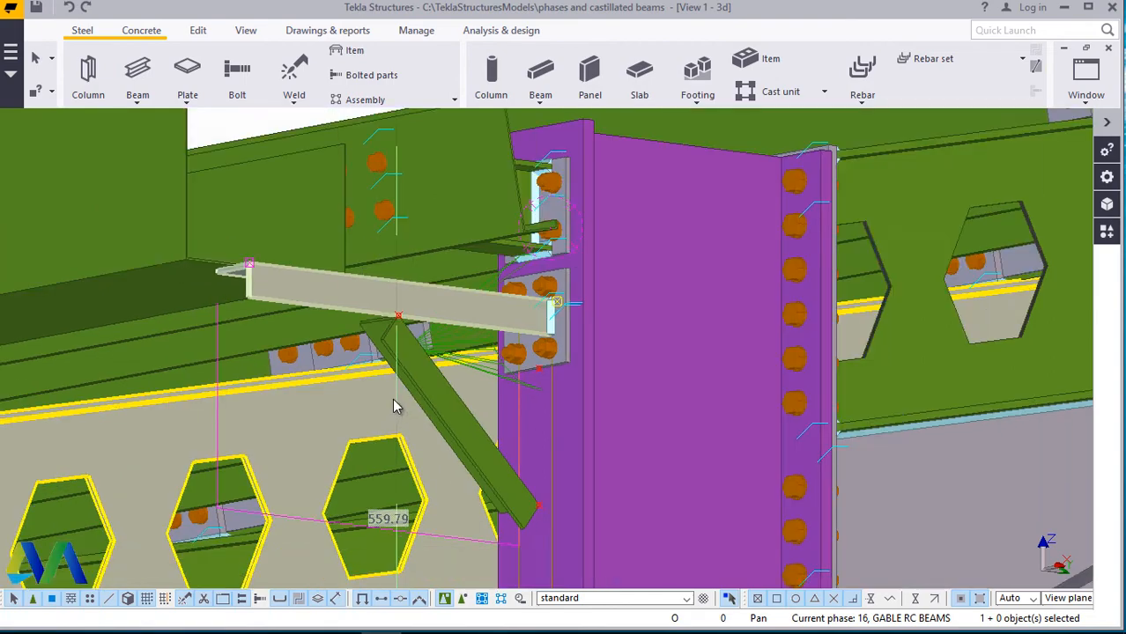
scroll(441, 145, down, 2)
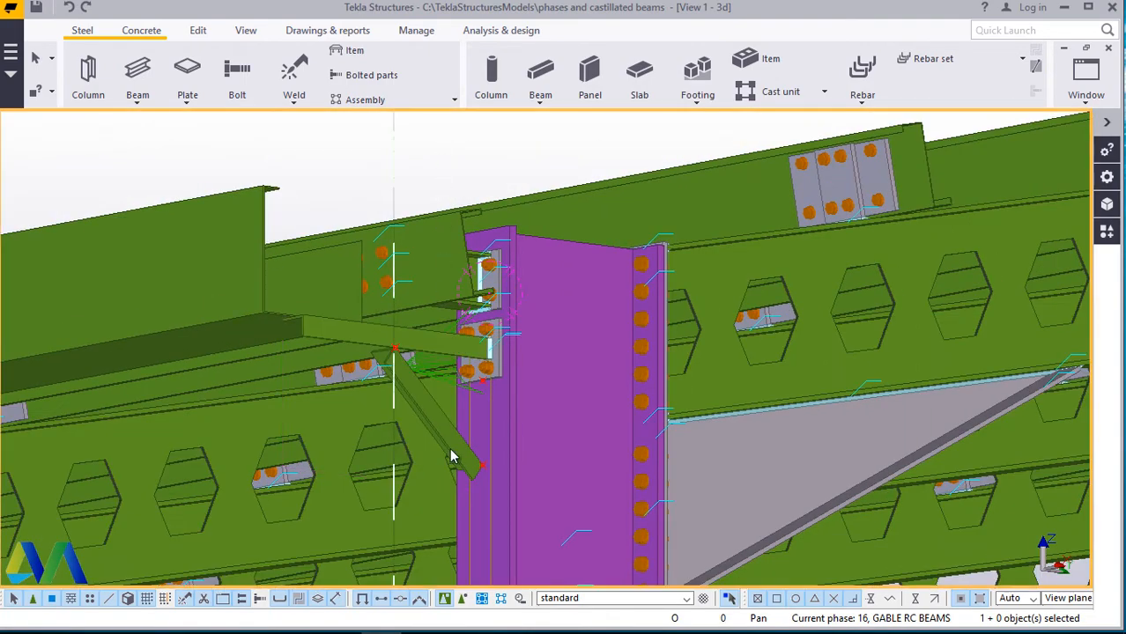
scroll(451, 454, up, 3)
scroll(376, 413, up, 5)
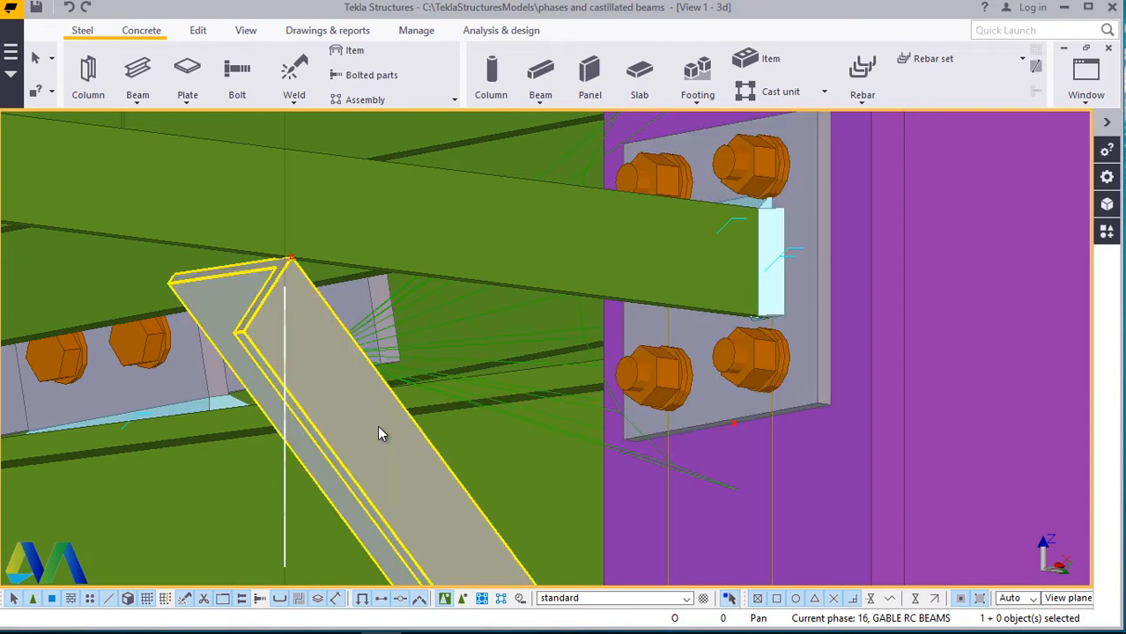
double_click(378, 427)
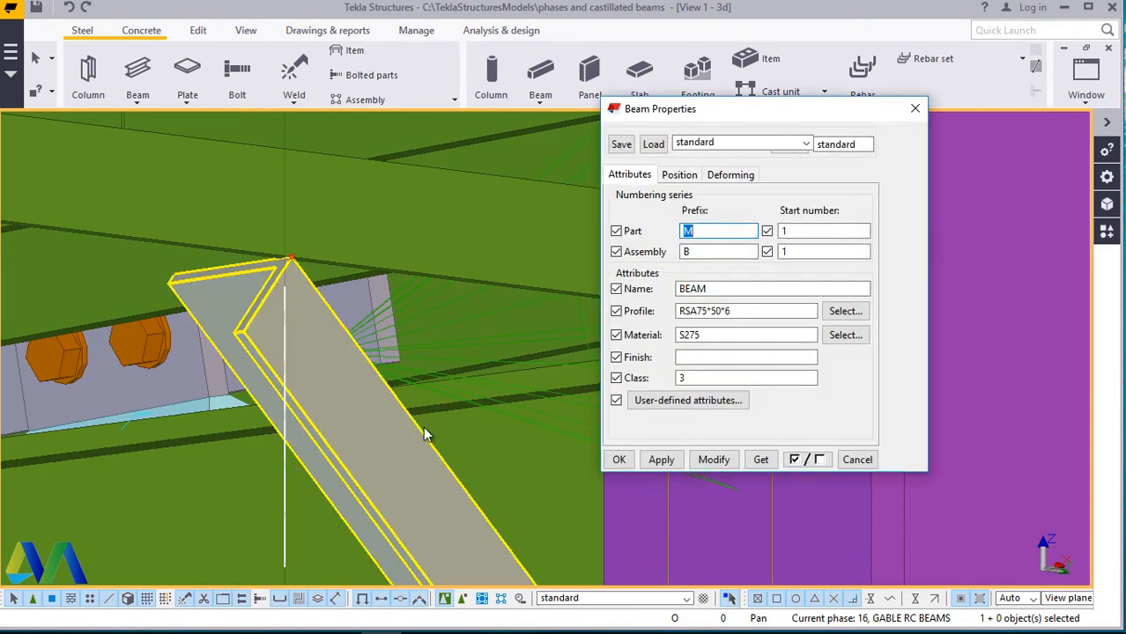
click(884, 311)
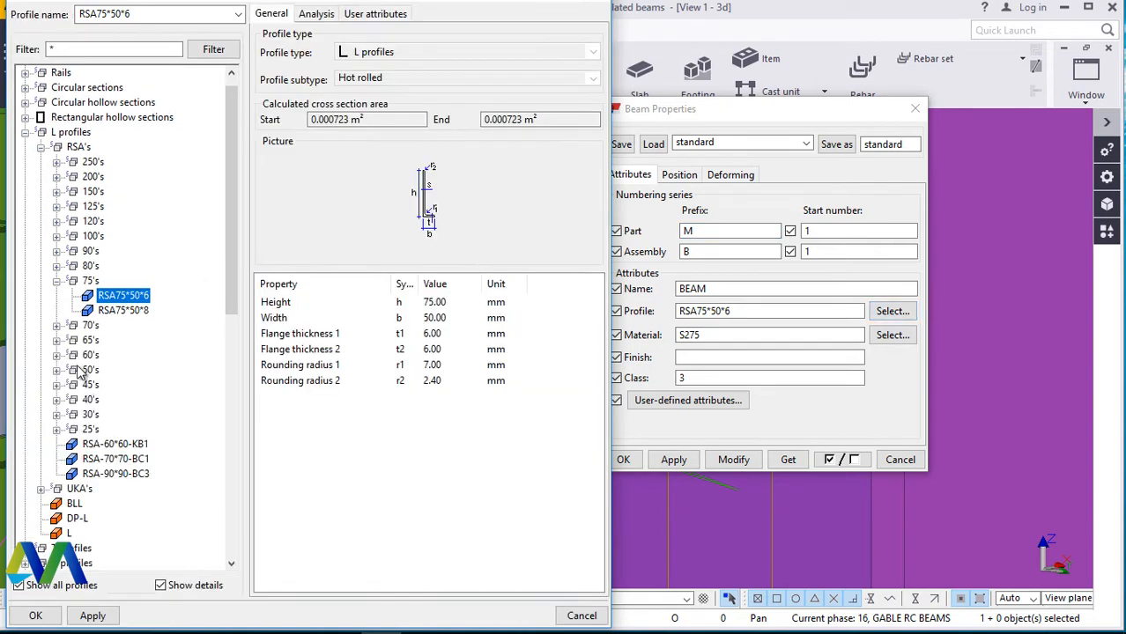
click(56, 355)
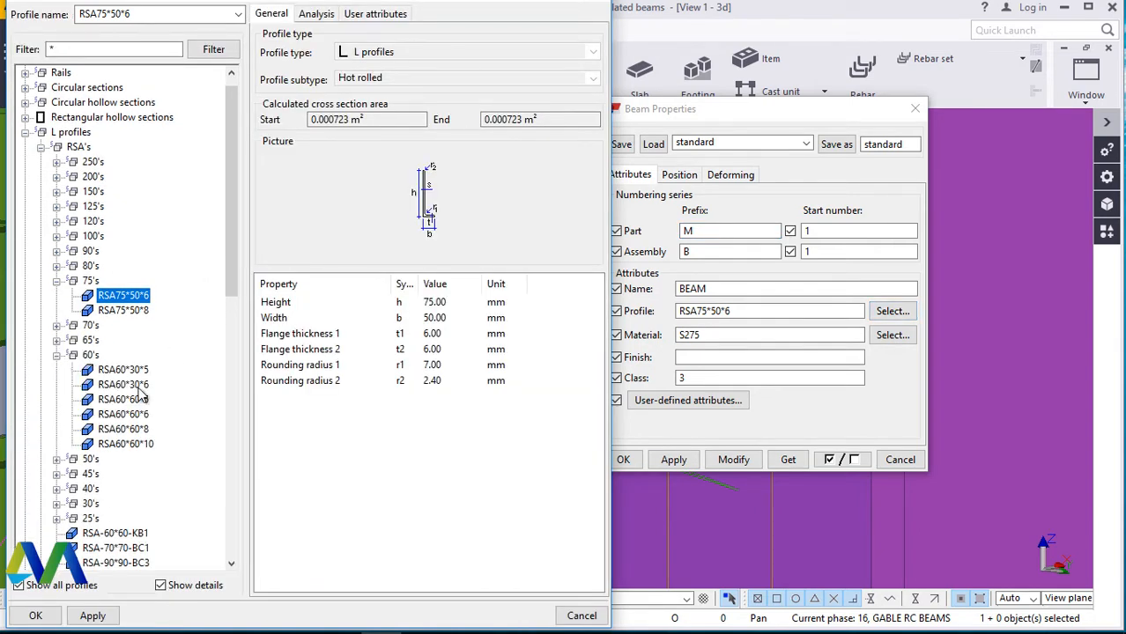
click(138, 385)
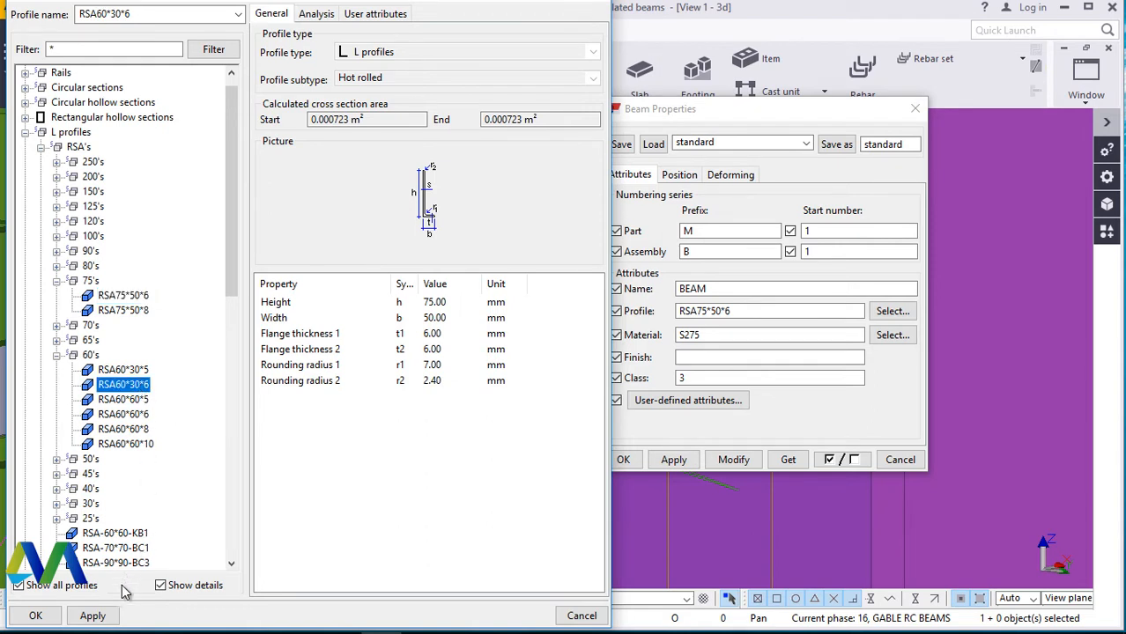
click(93, 614)
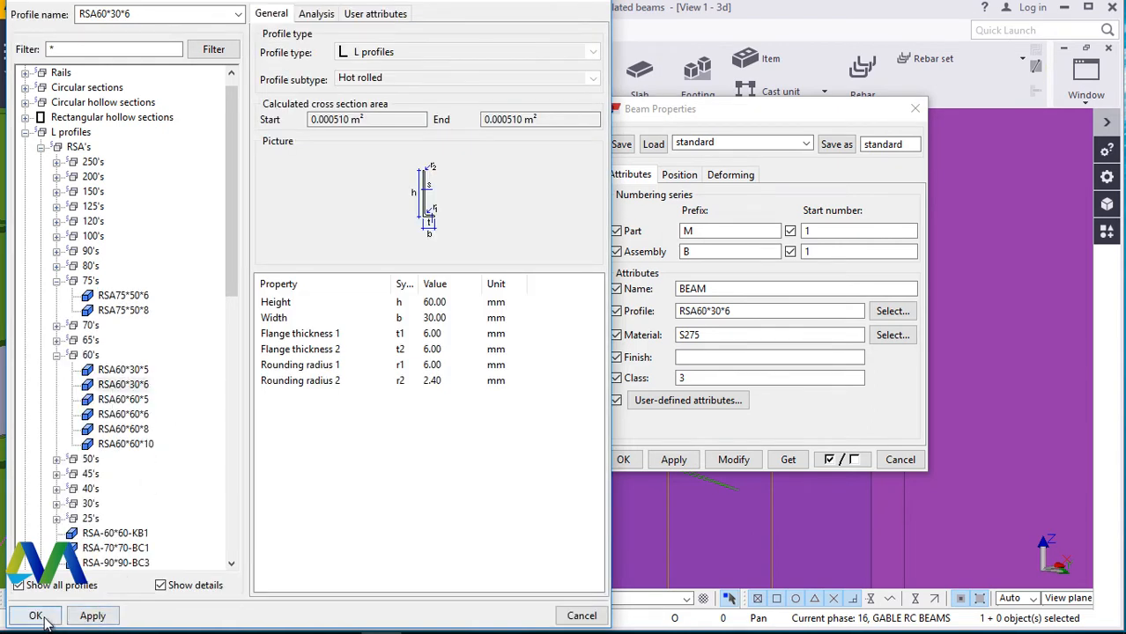
click(738, 462)
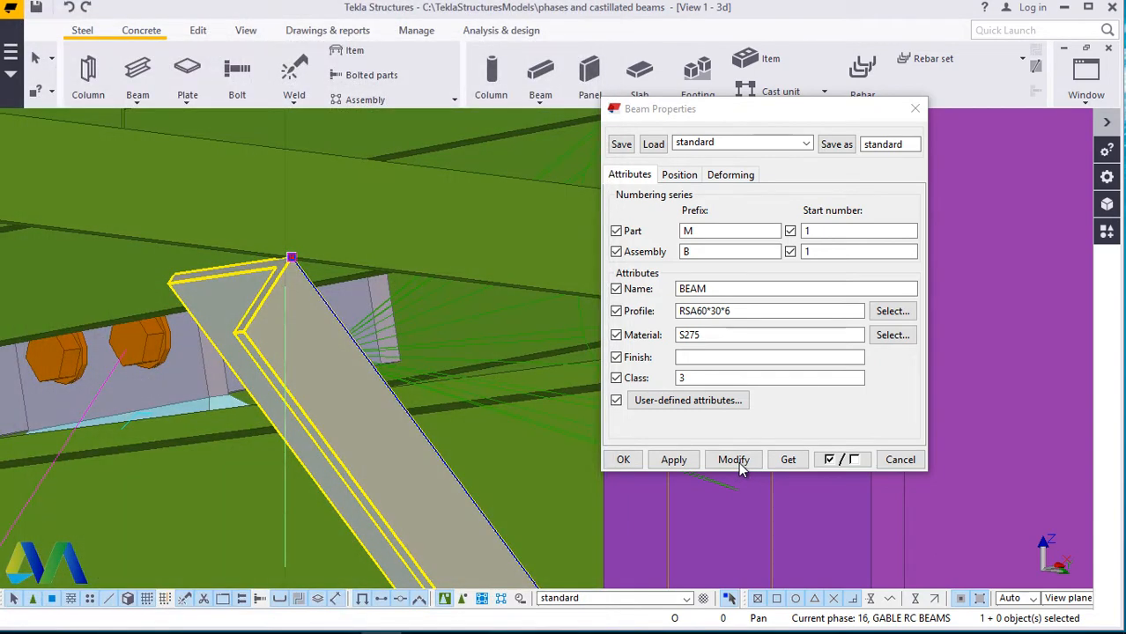
click(622, 460)
Set the diagonal brace's rotation to Top in its position properties.
scroll(247, 291, up, 4)
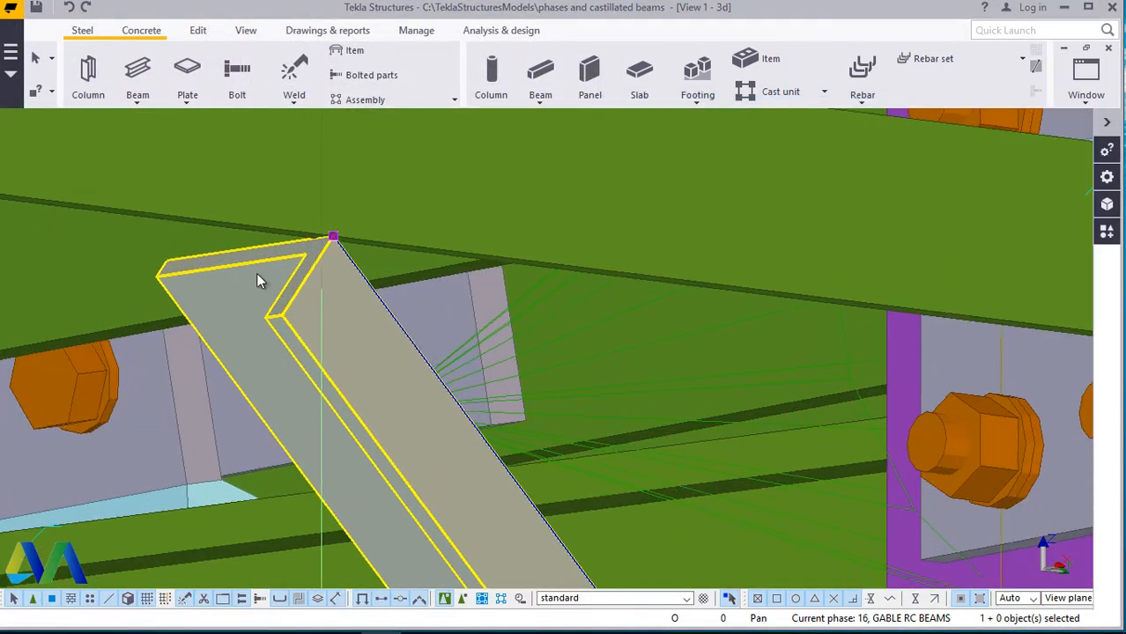
double_click(441, 361)
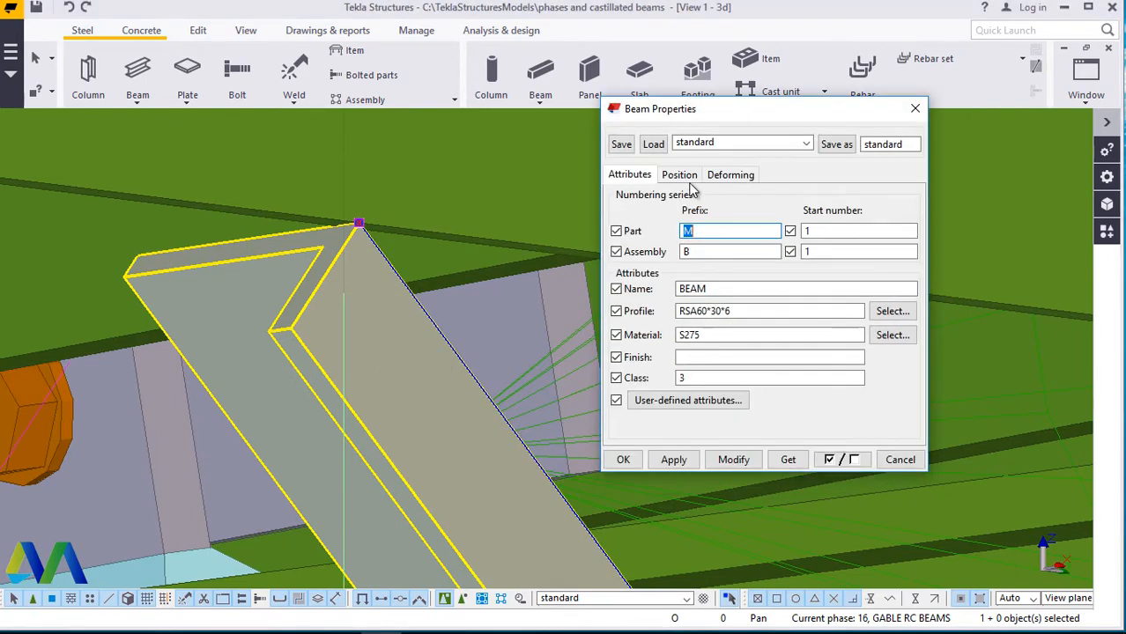
click(682, 176)
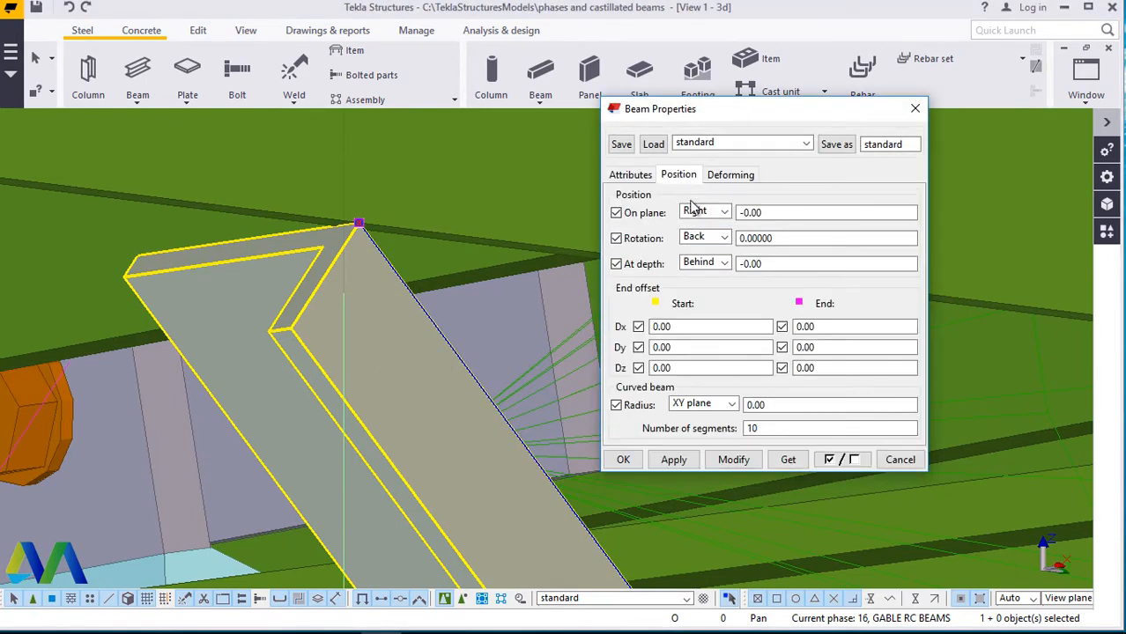
click(721, 240)
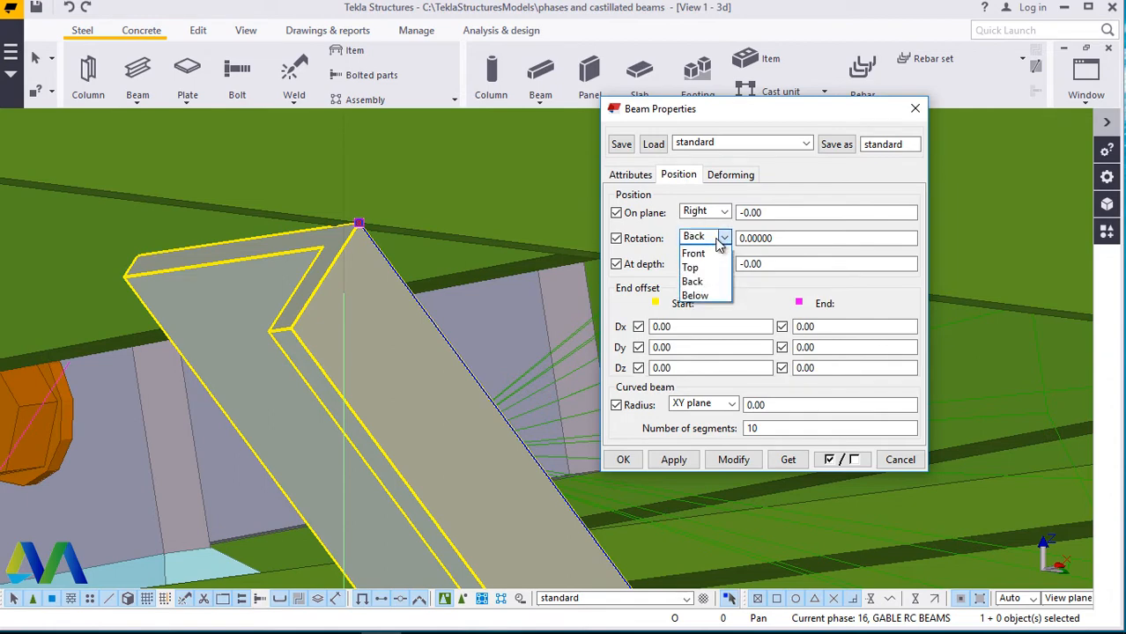
click(703, 282)
click(734, 460)
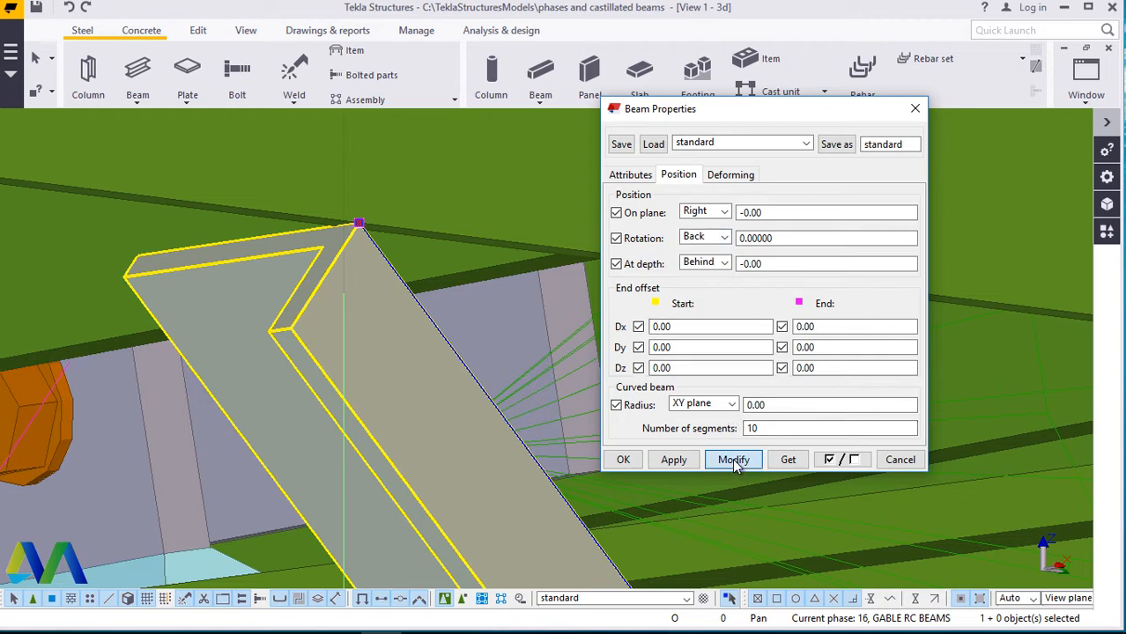
click(723, 239)
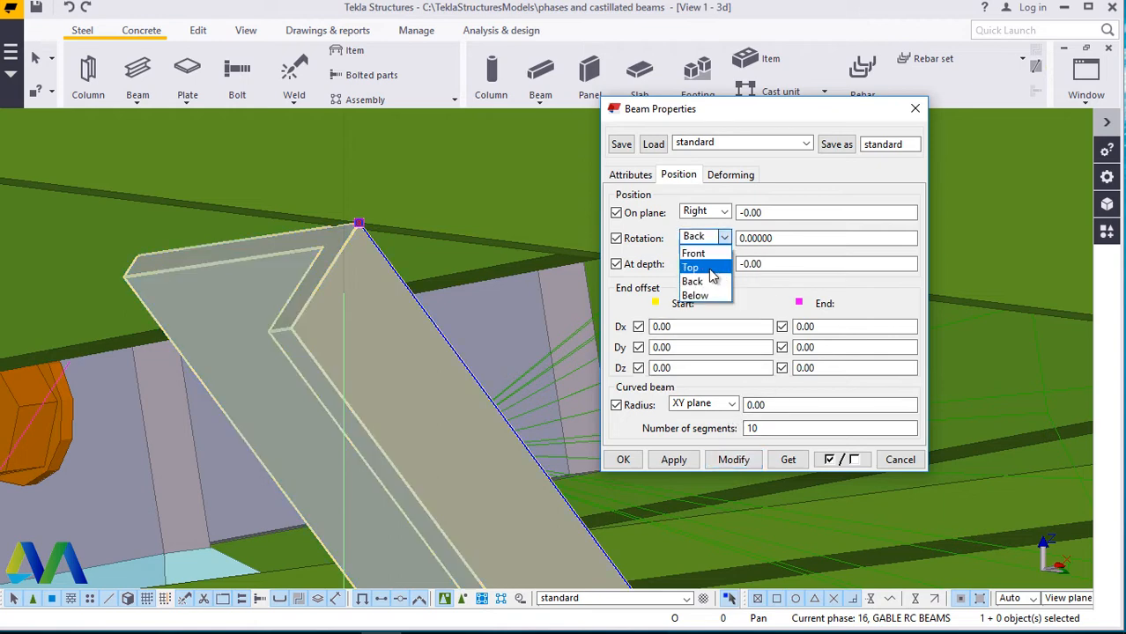
click(708, 269)
click(733, 459)
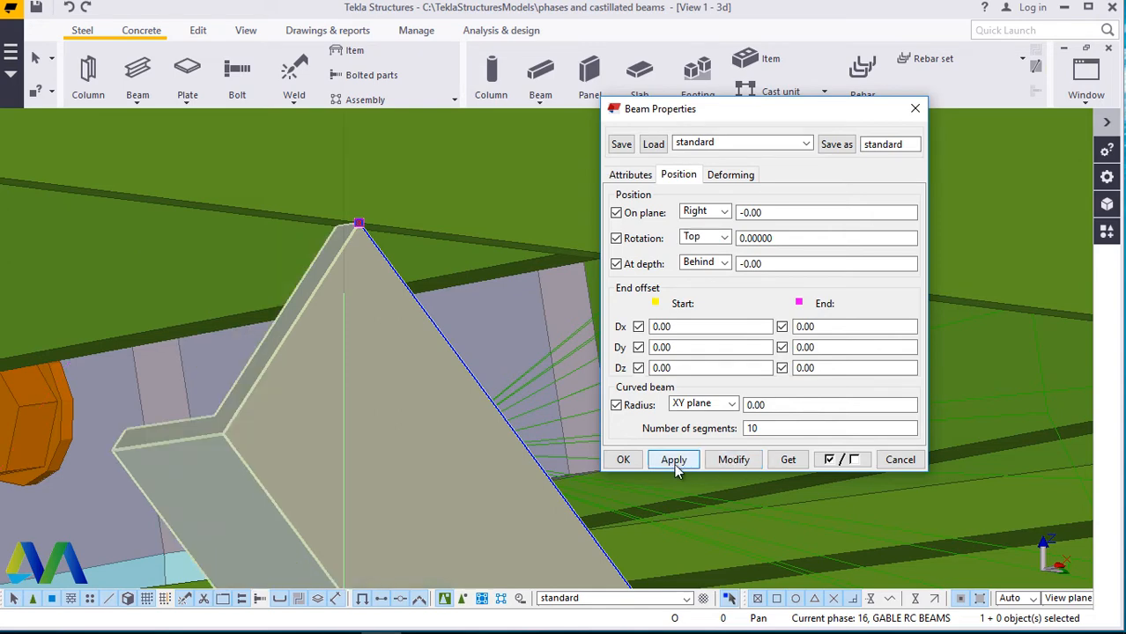
click(623, 459)
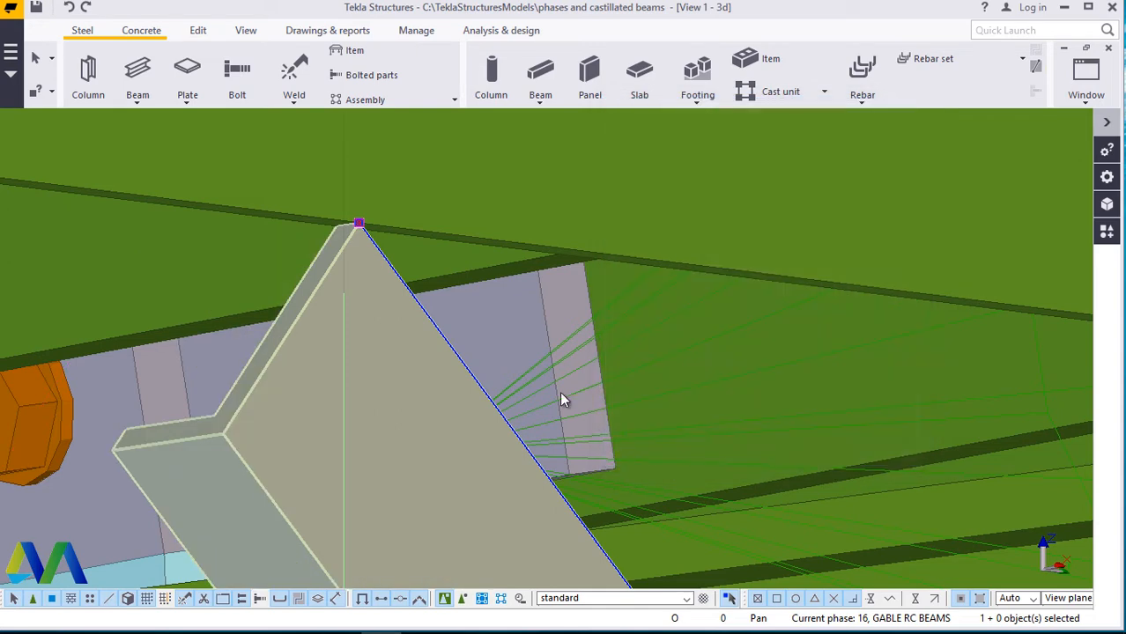
Examine the rotated diagonal brace and how its ends meet the supporting angle and the column.
scroll(431, 282, down, 2)
scroll(432, 282, down, 3)
ctrl+middle_drag(433, 261, 445, 253)
click(537, 453)
scroll(537, 454, up, 3)
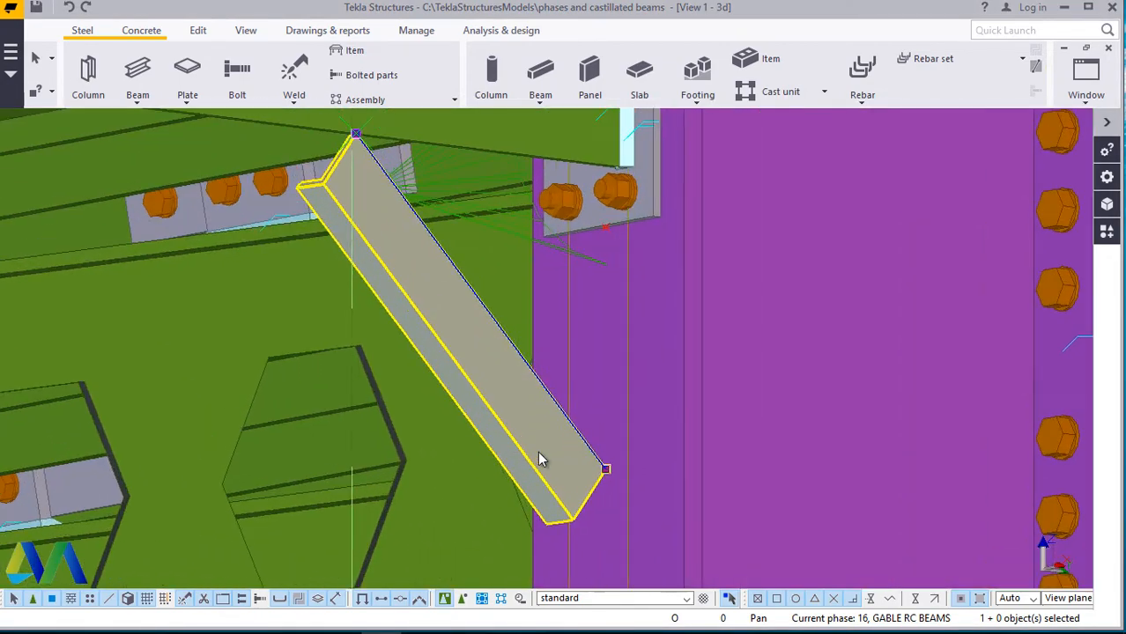
ctrl+middle_drag(539, 451, 518, 407)
scroll(503, 403, down, 2)
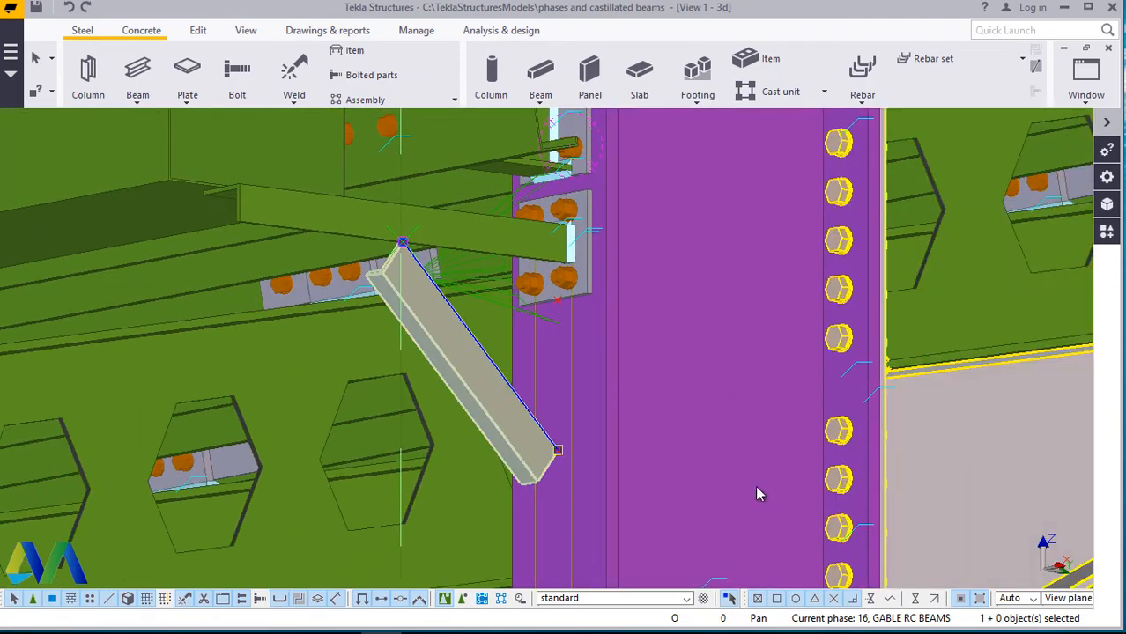
scroll(723, 474, down, 2)
scroll(606, 254, down, 2)
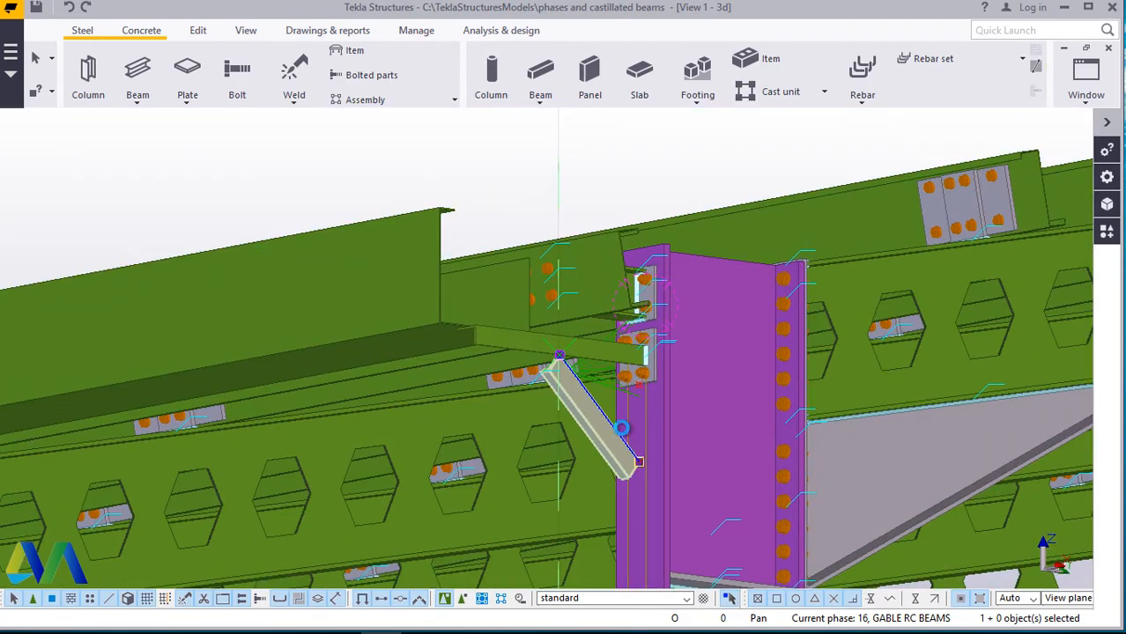
click(613, 480)
scroll(611, 447, up, 2)
scroll(612, 452, up, 5)
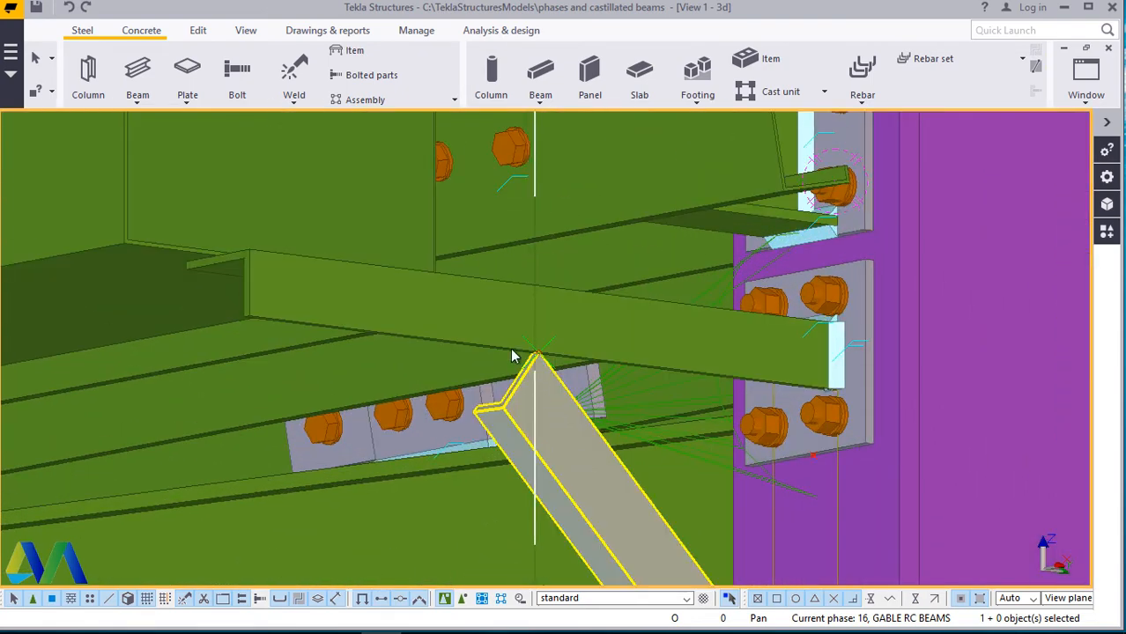
scroll(430, 296, down, 3)
scroll(607, 477, down, 3)
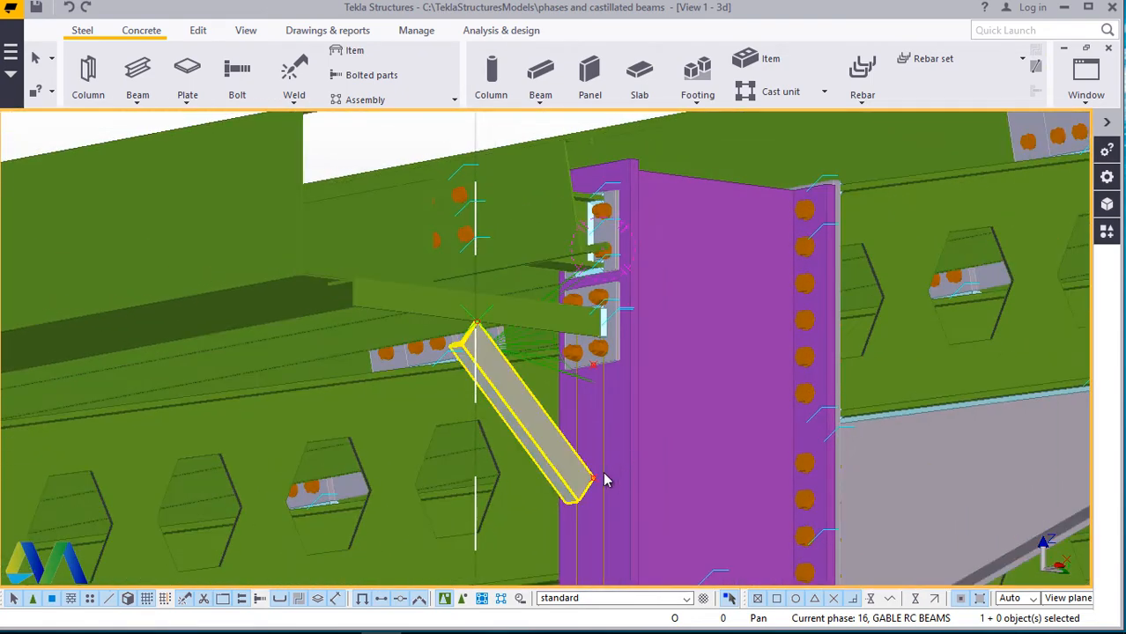
scroll(612, 497, up, 5)
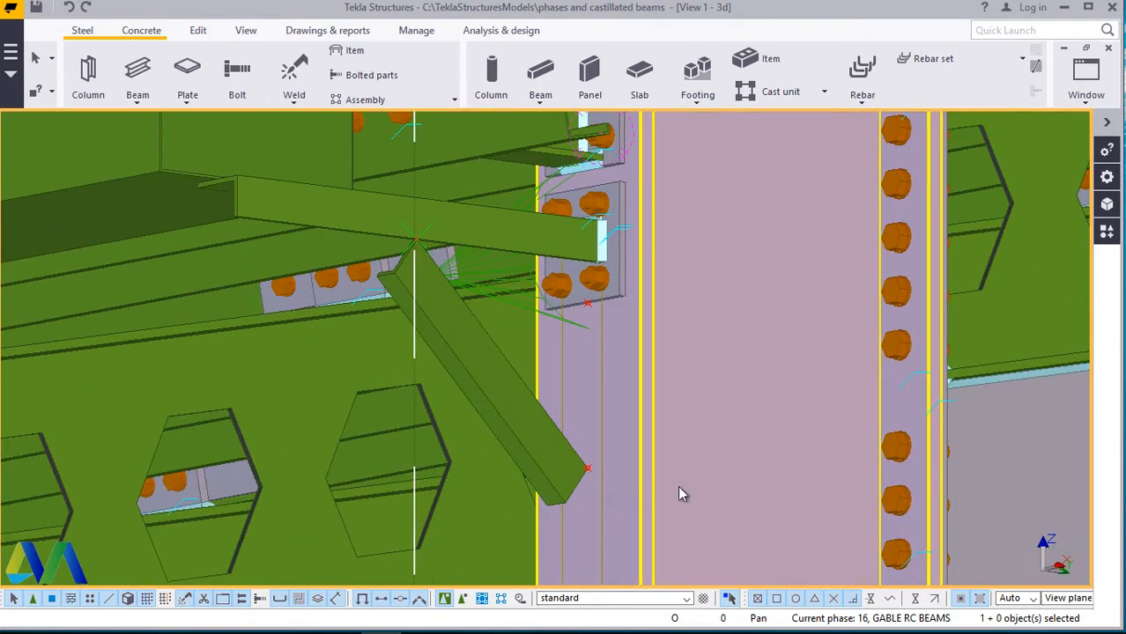
scroll(677, 490, up, 1)
Connect the diagonal brace's lower end to the column with End plate (101), using the column as main part, and end the command.
click(1108, 232)
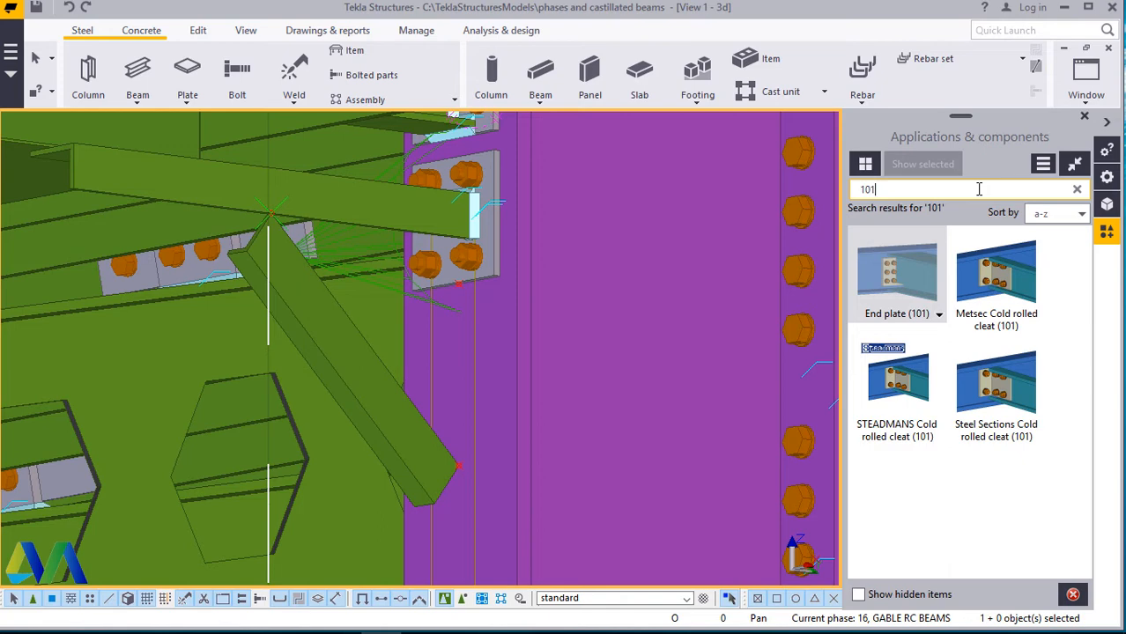
click(563, 302)
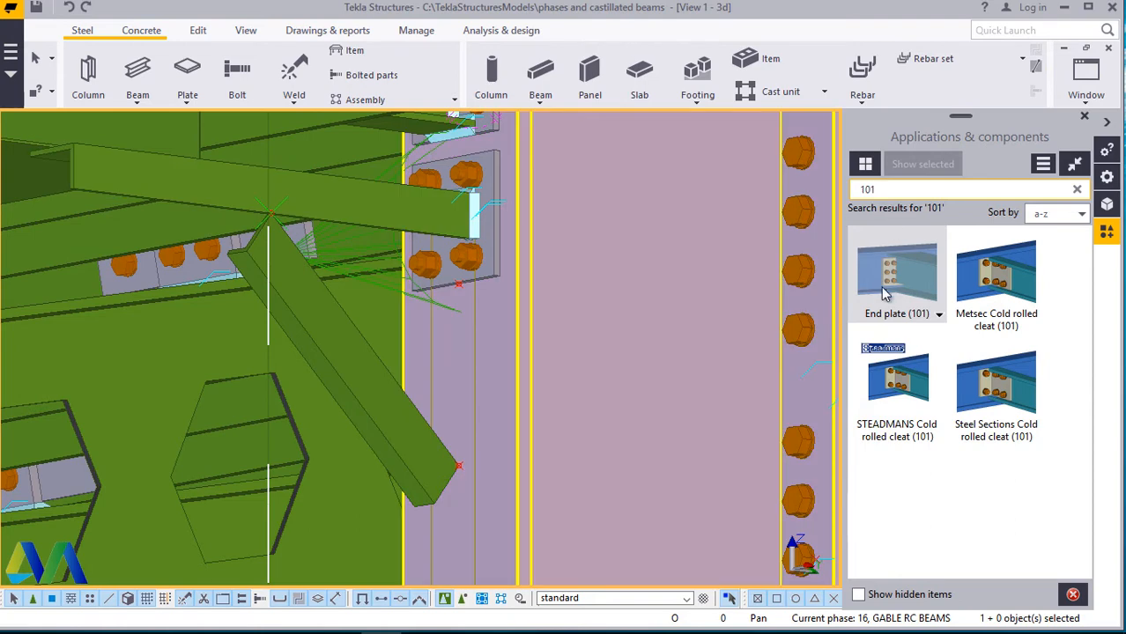
click(906, 289)
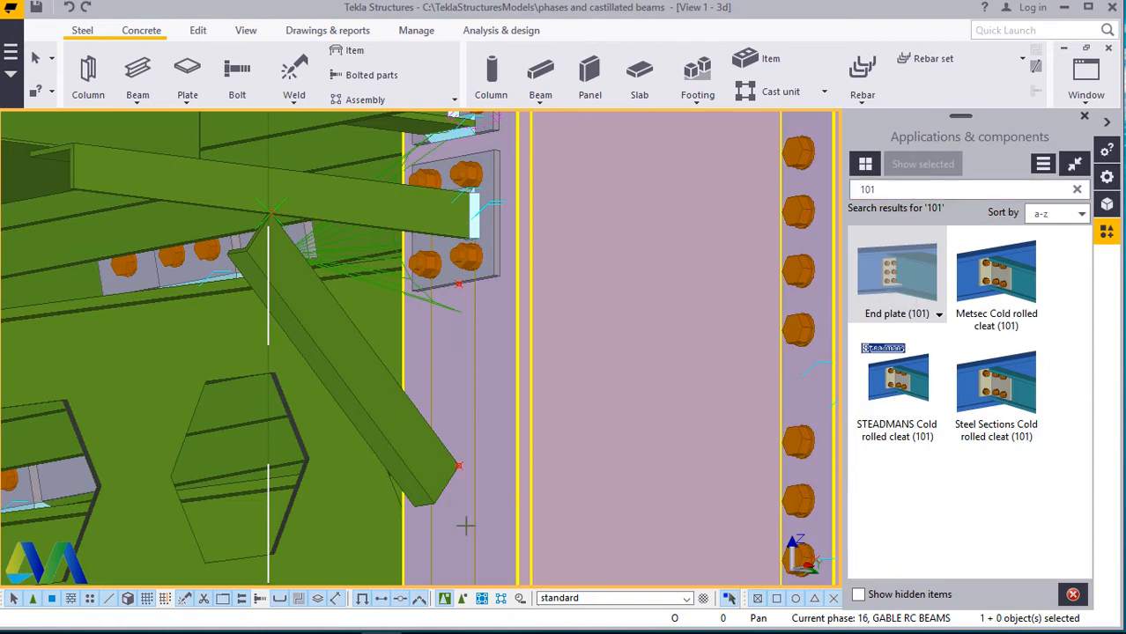
scroll(465, 526, up, 2)
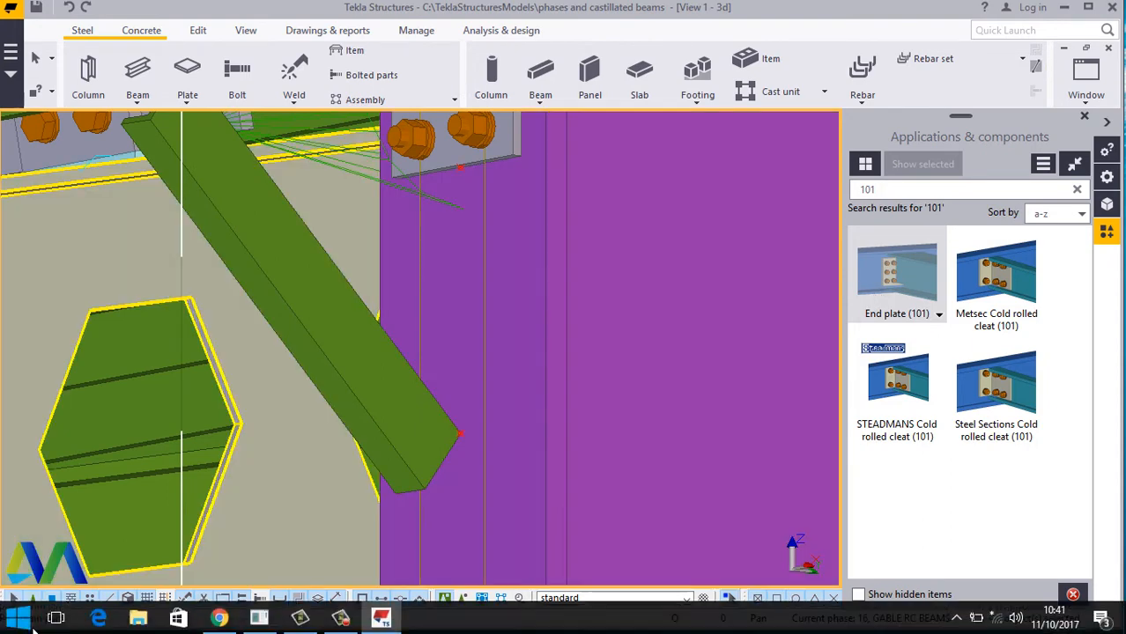
click(755, 436)
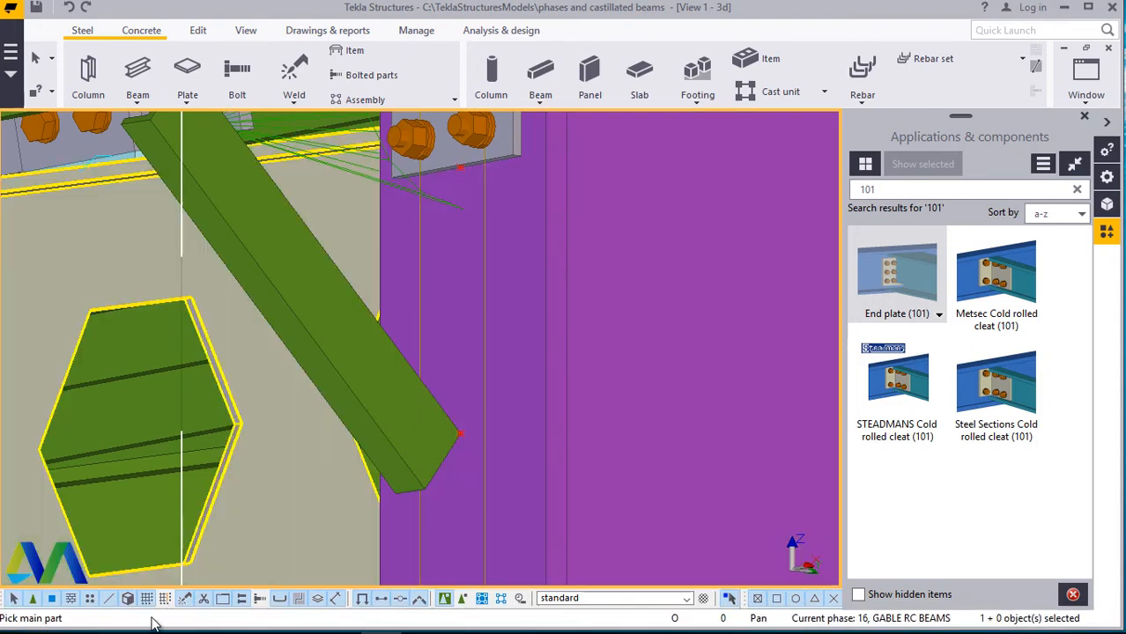
click(541, 361)
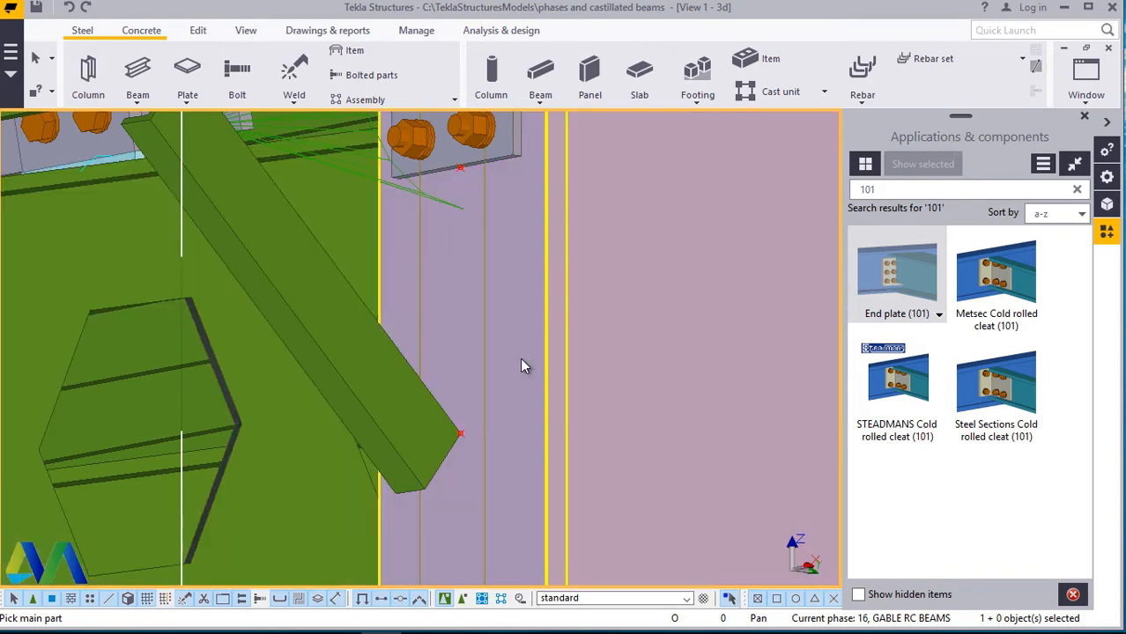
click(398, 406)
right_click(396, 401)
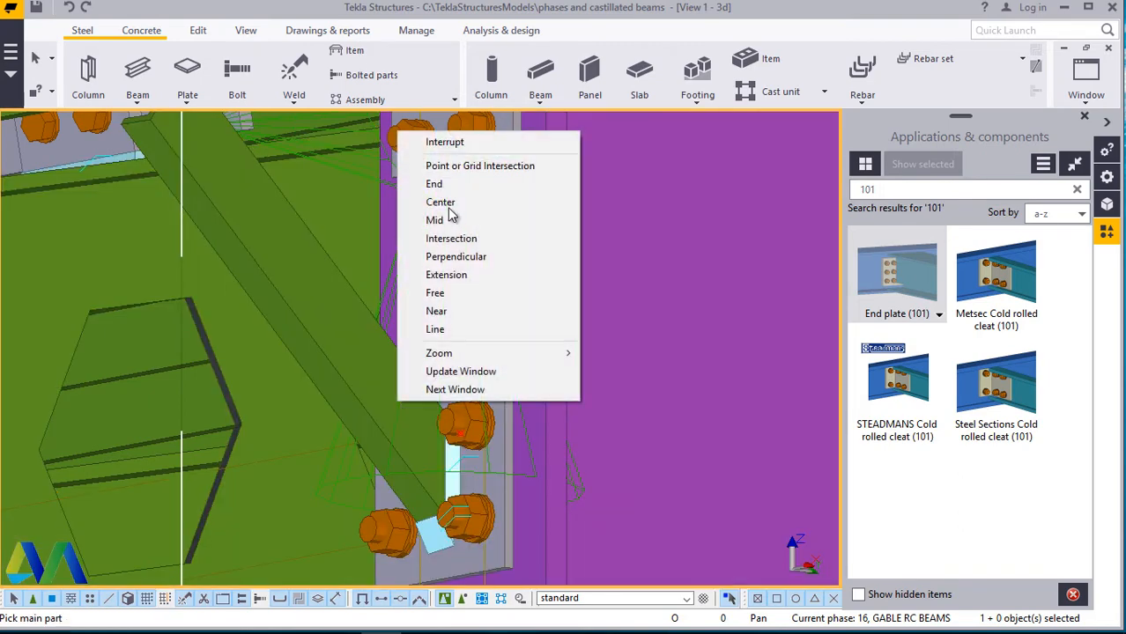
click(447, 143)
scroll(484, 438, down, 5)
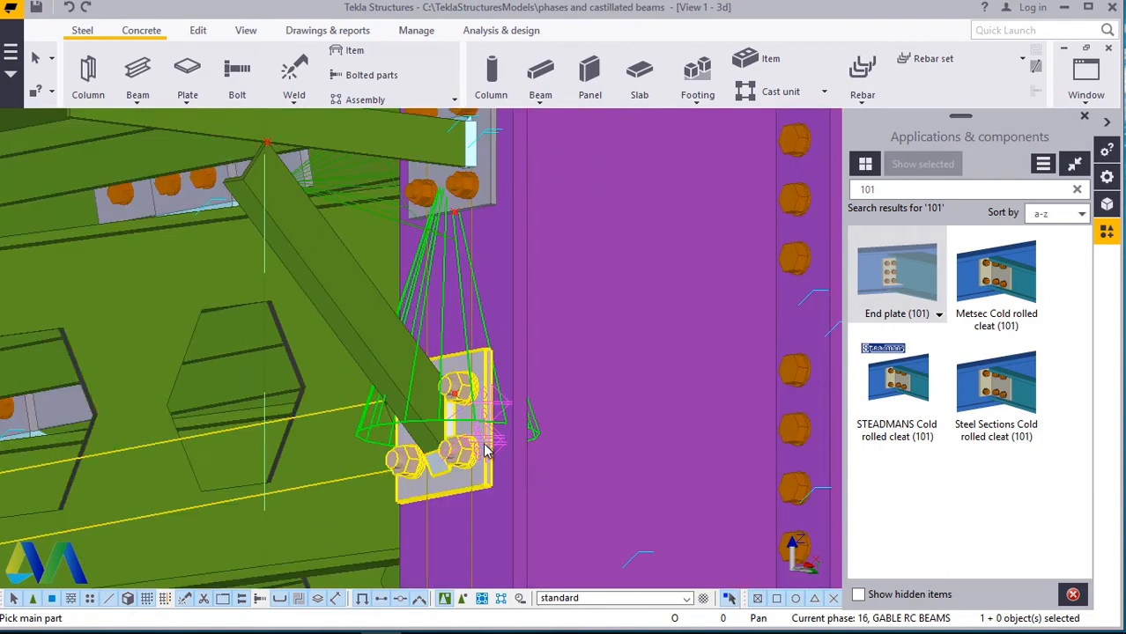
Search the component catalog for 11 and start Bolted gusset (11) for the brace's upper end.
scroll(370, 288, up, 2)
scroll(370, 287, up, 3)
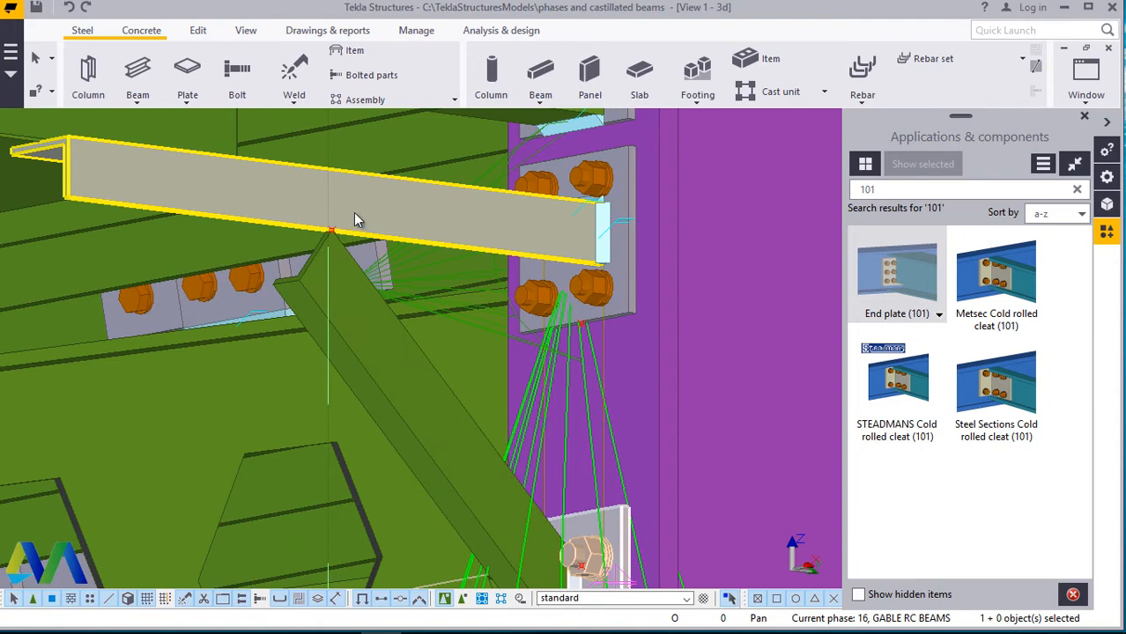
click(888, 190)
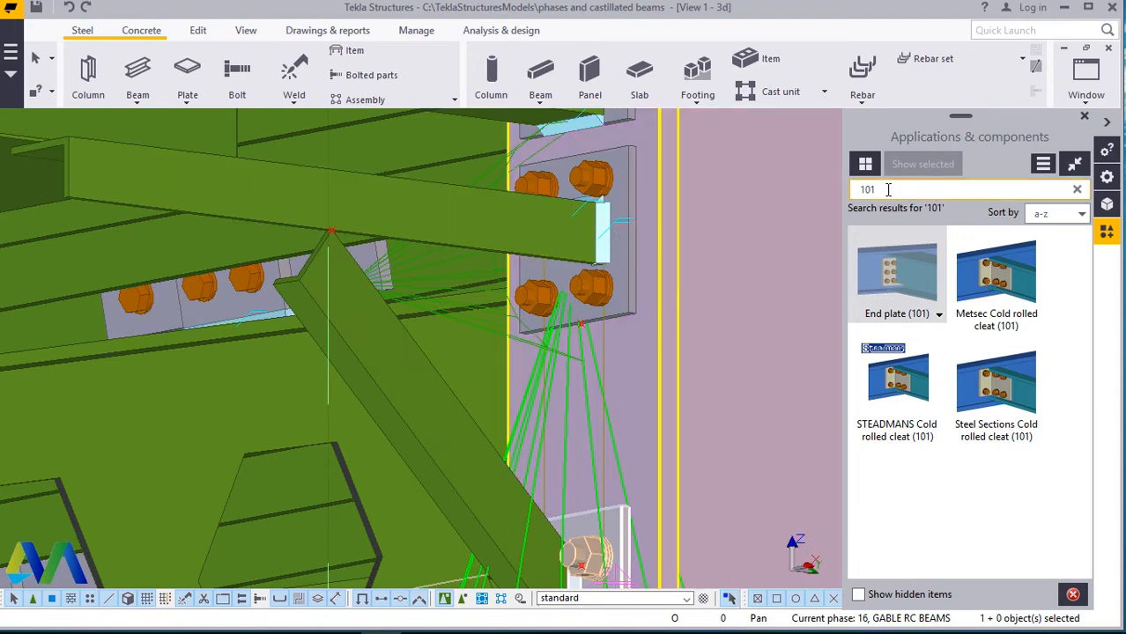
key(BackSpace)
key(BackSpace)
key(BackSpace)
text(11)
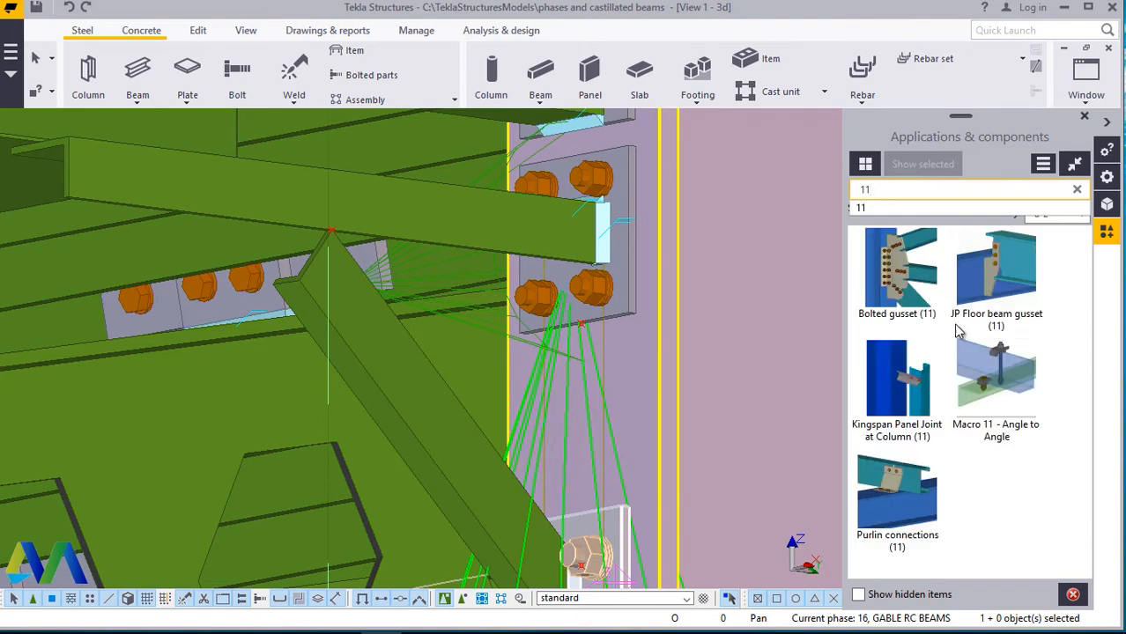
click(912, 283)
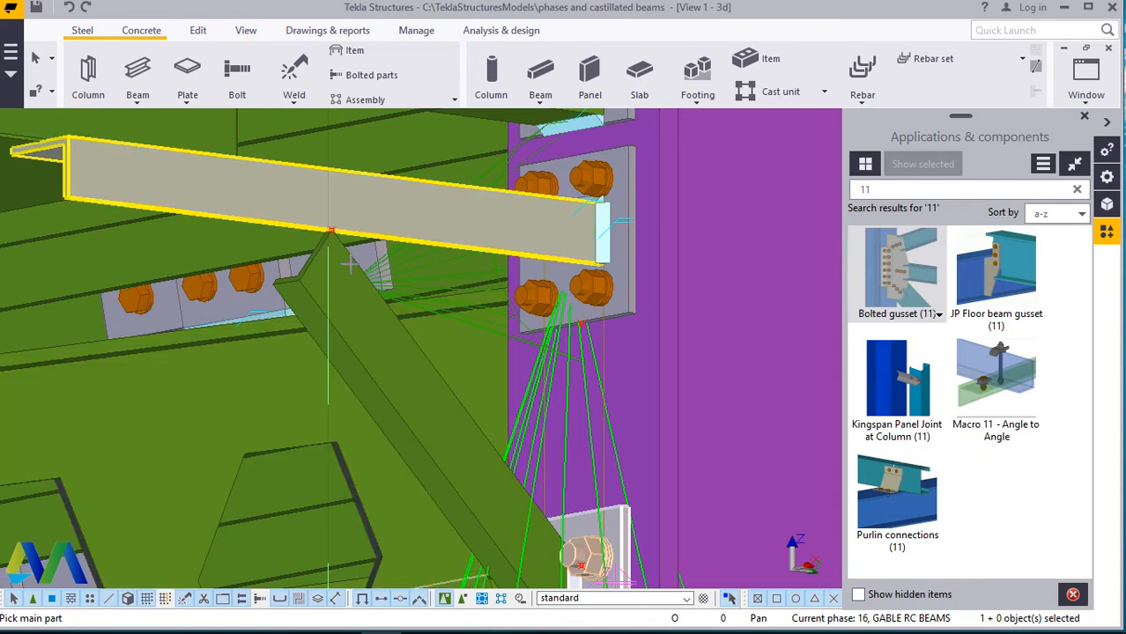
Try to apply the bolted gusset with only the supporting angle picked, and undo the attempt.
click(343, 221)
click(340, 223)
middle_click(343, 218)
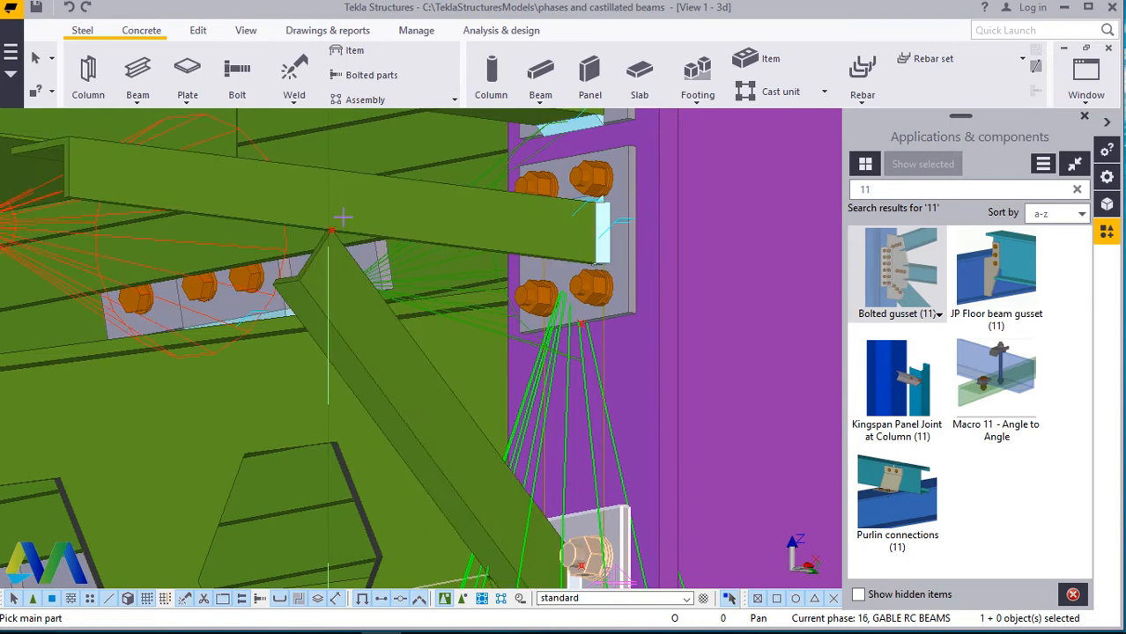
right_click(344, 216)
click(374, 228)
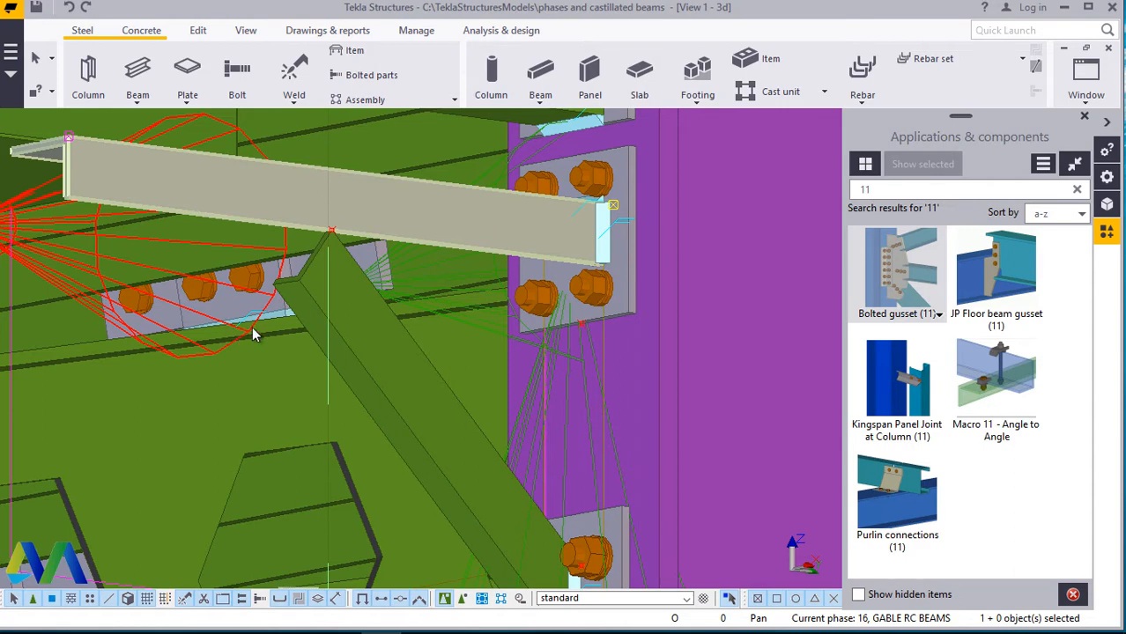
scroll(317, 339, down, 1)
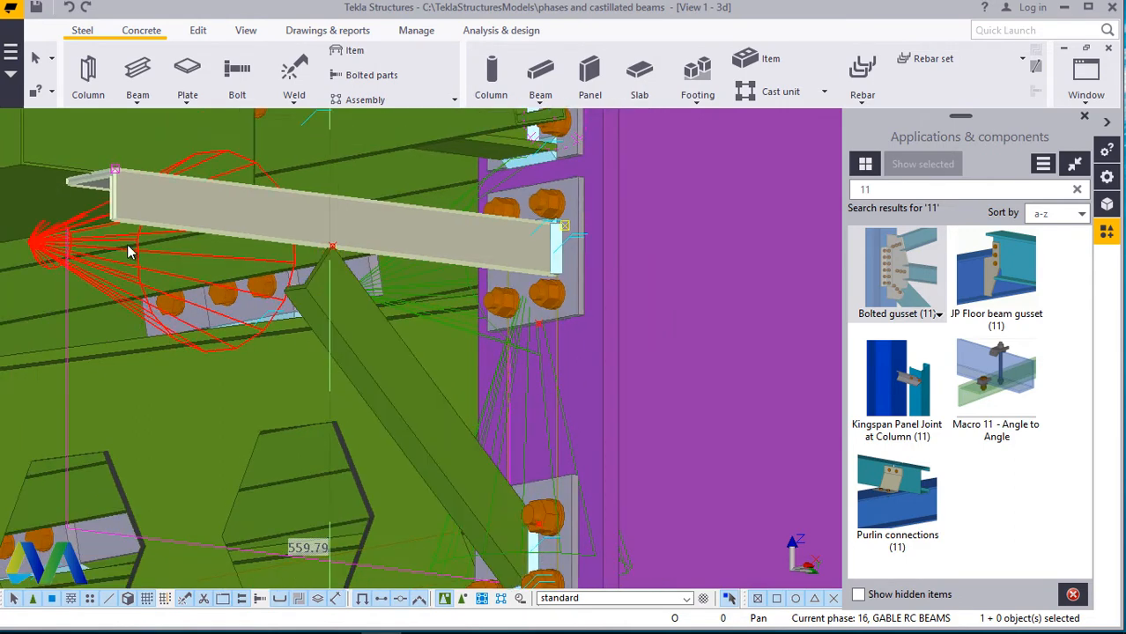
scroll(127, 251, up, 1)
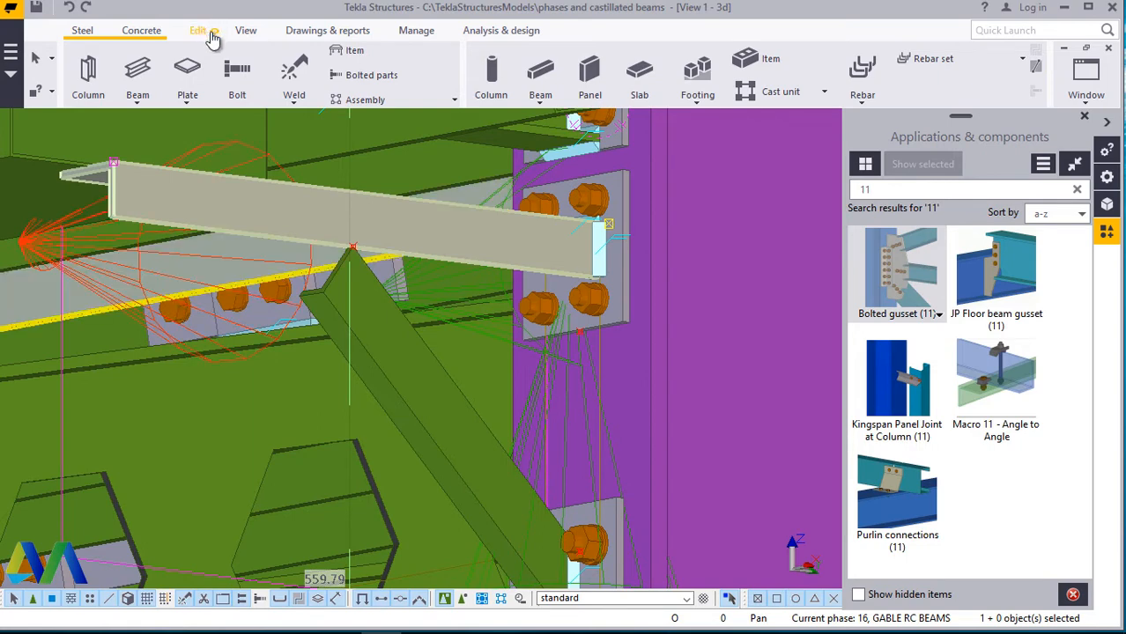
click(68, 9)
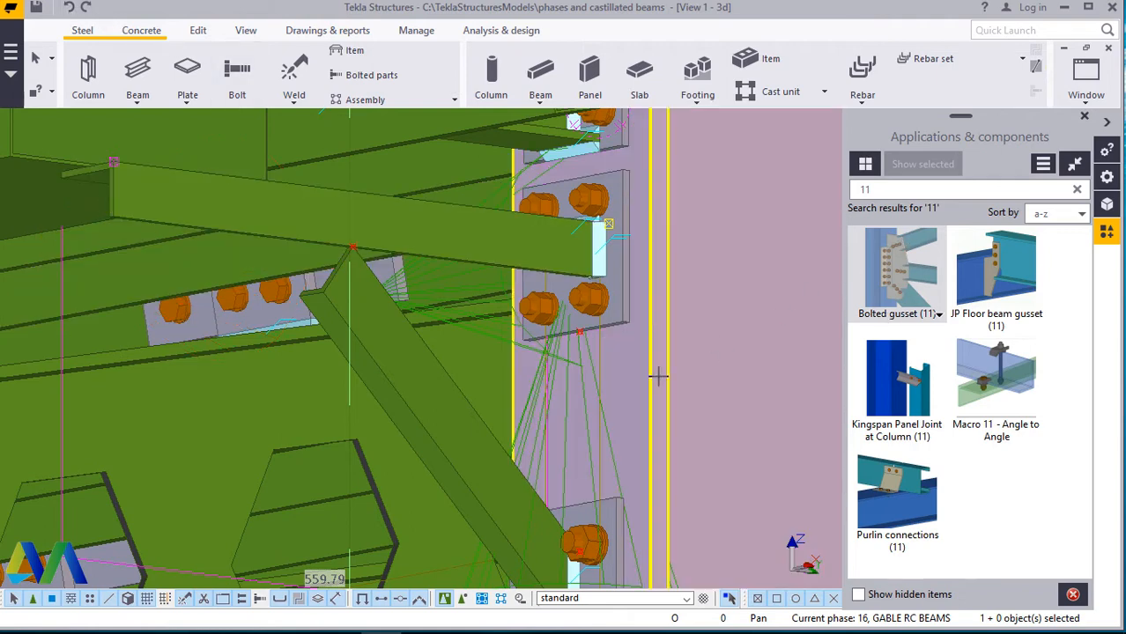
Create a bolted gusset with the supporting angle as main part and the diagonal brace as secondary part, and end the command.
click(367, 222)
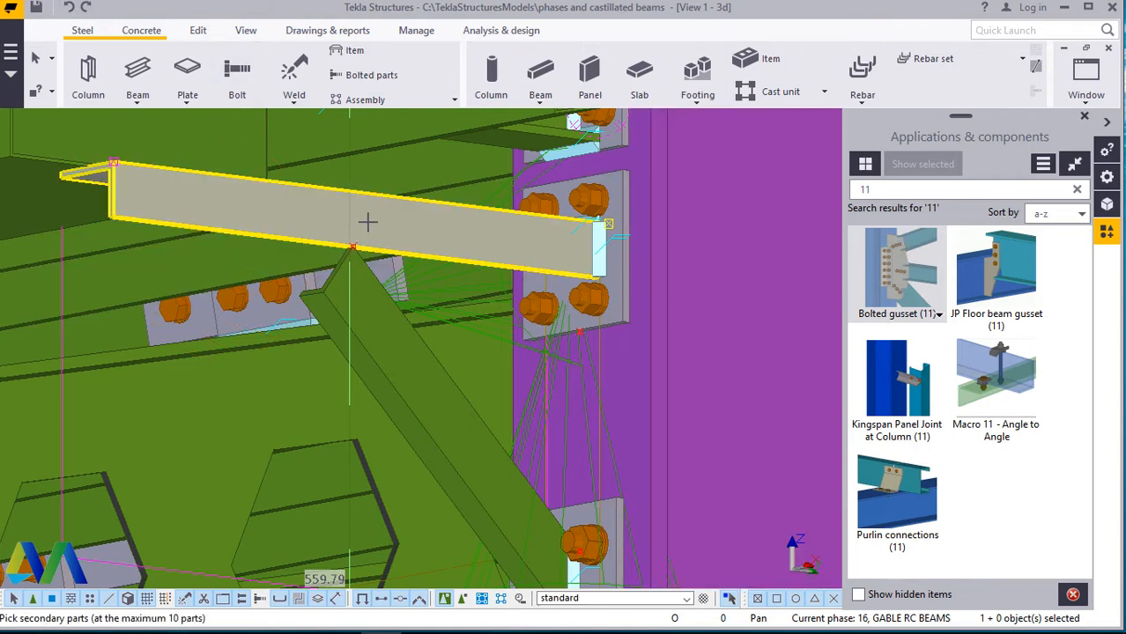
click(363, 278)
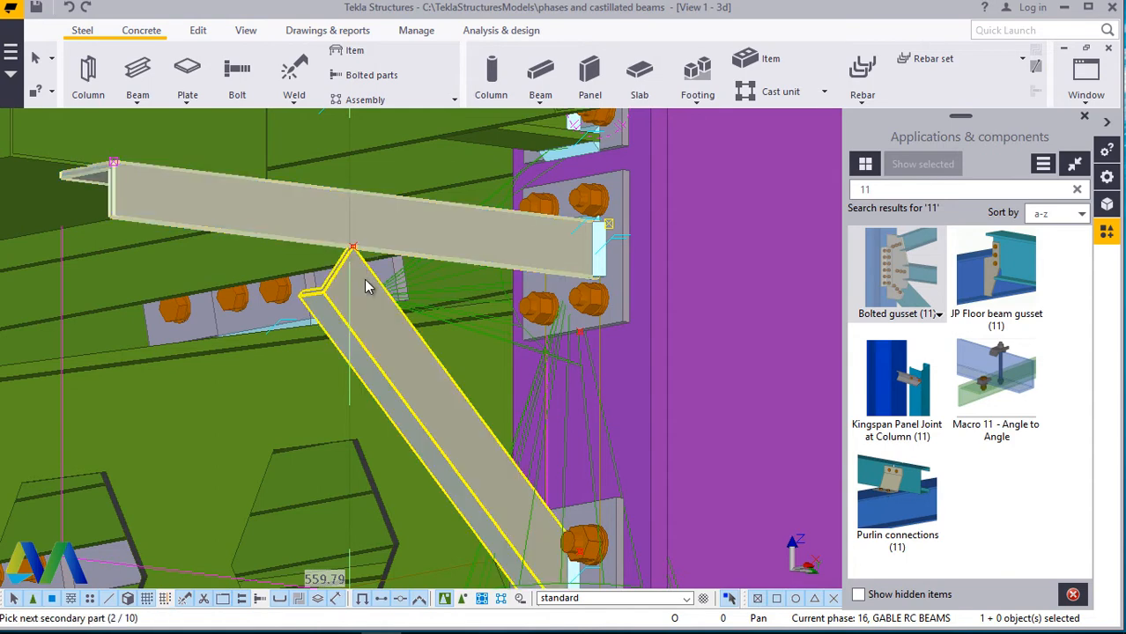
middle_click(363, 279)
right_click(363, 279)
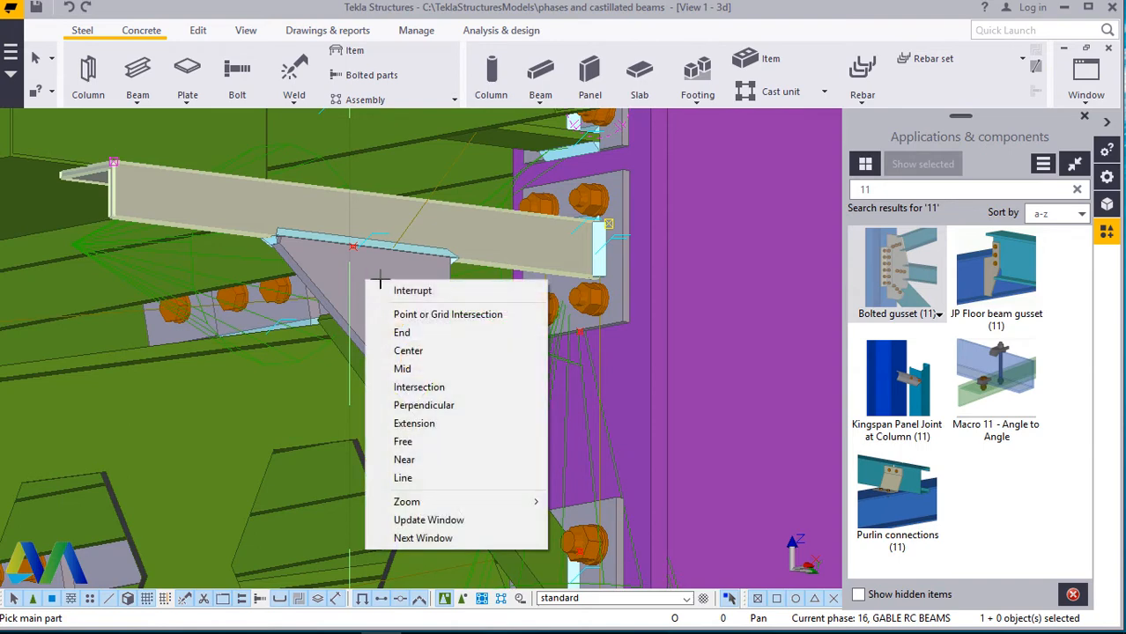
click(379, 290)
scroll(365, 315, up, 2)
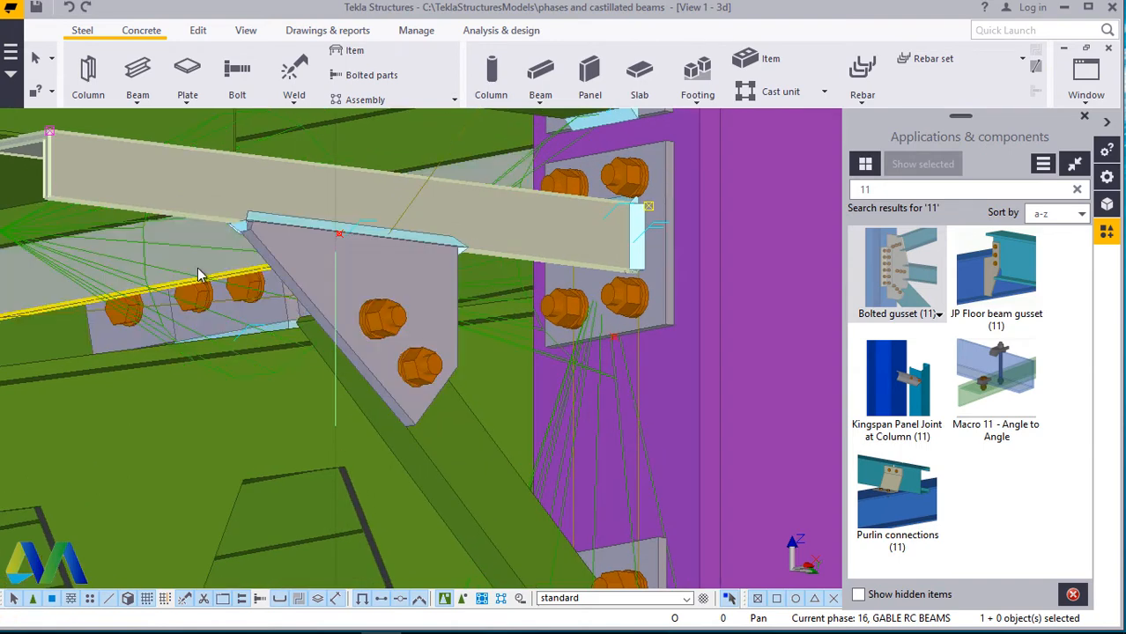
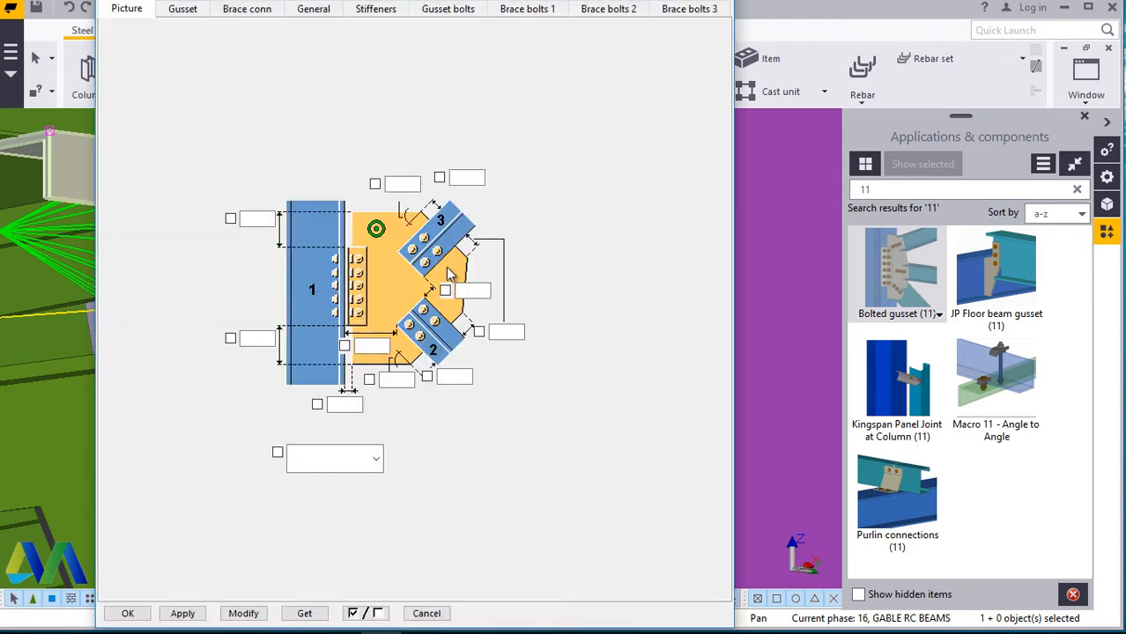
Close the component catalog and open the bolted gusset's plate settings with the gusset in view.
click(1085, 118)
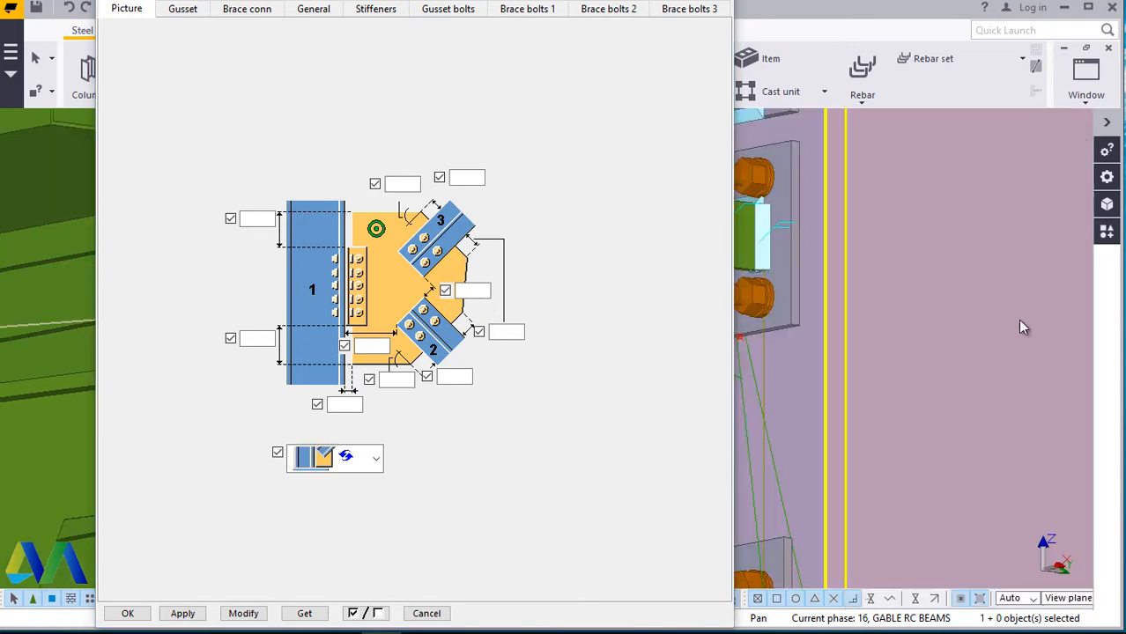
scroll(1025, 335, down, 5)
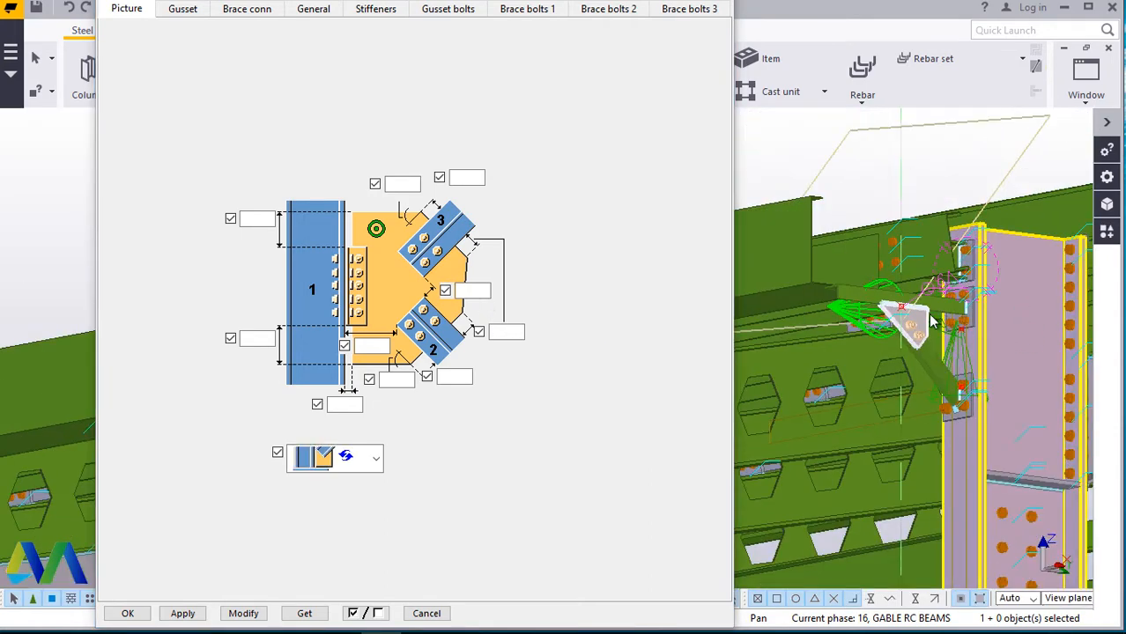
scroll(927, 348, up, 2)
scroll(990, 352, up, 5)
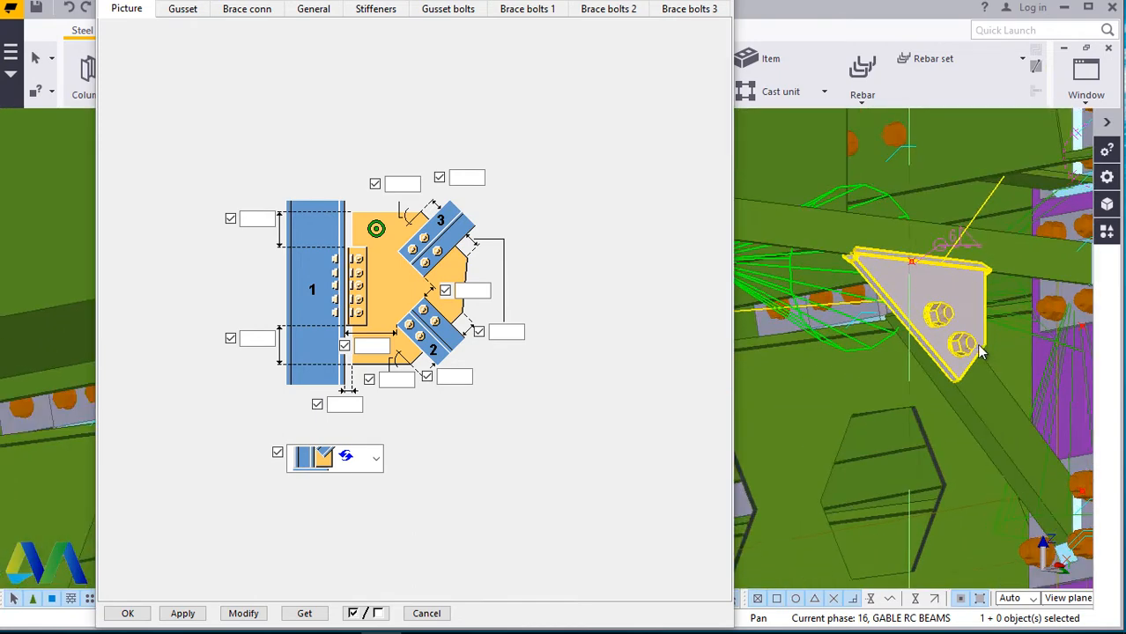
scroll(950, 351, up, 1)
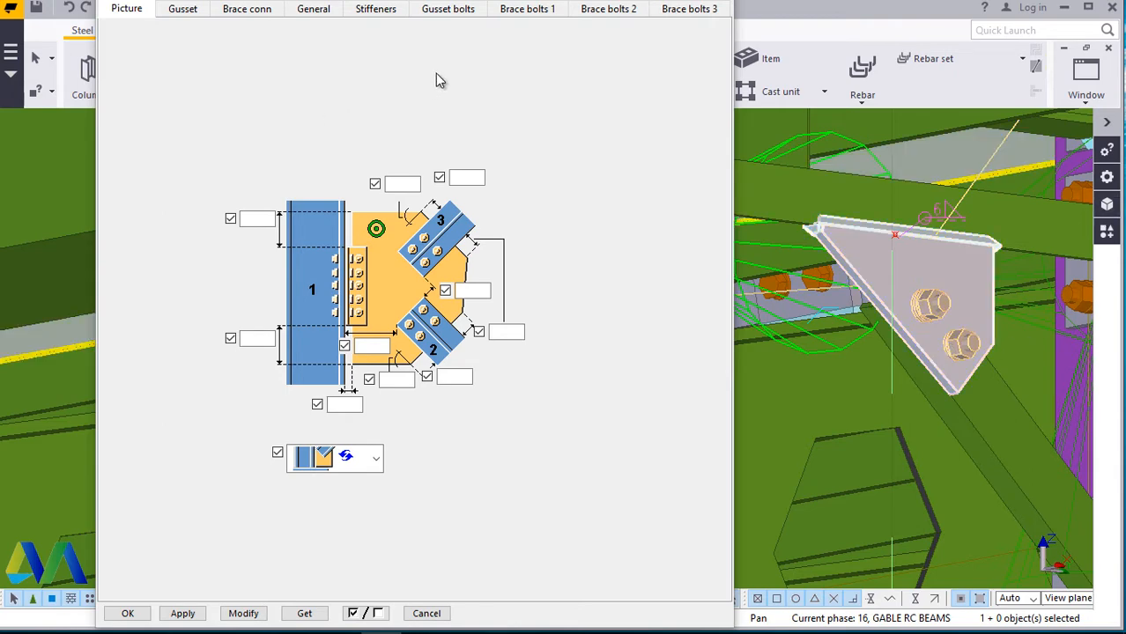
click(184, 19)
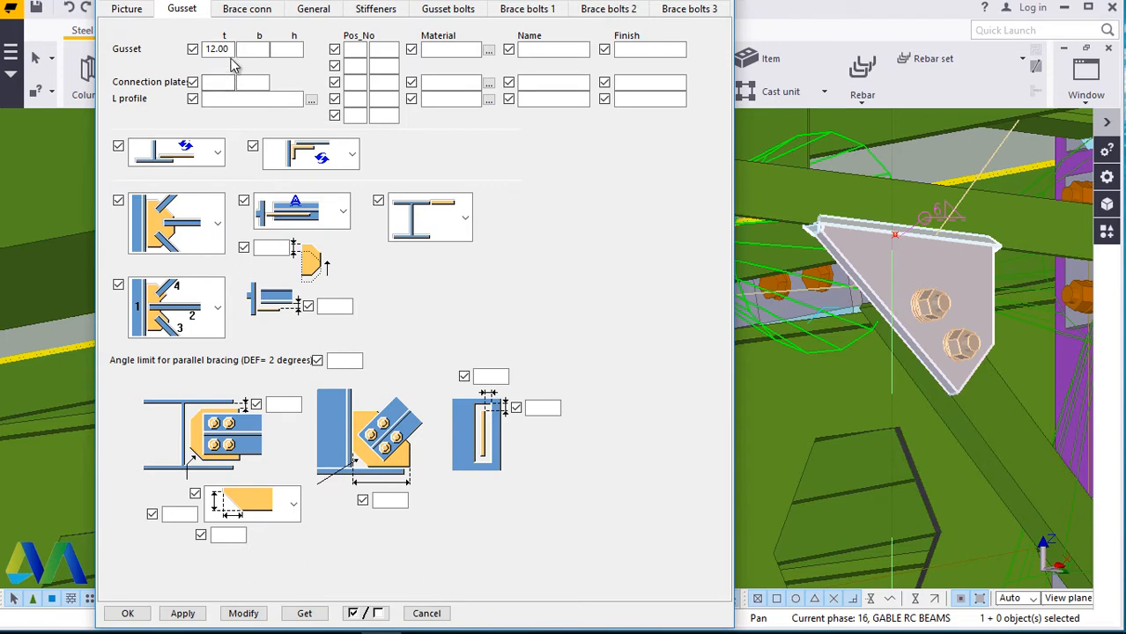
drag(231, 51, 204, 51)
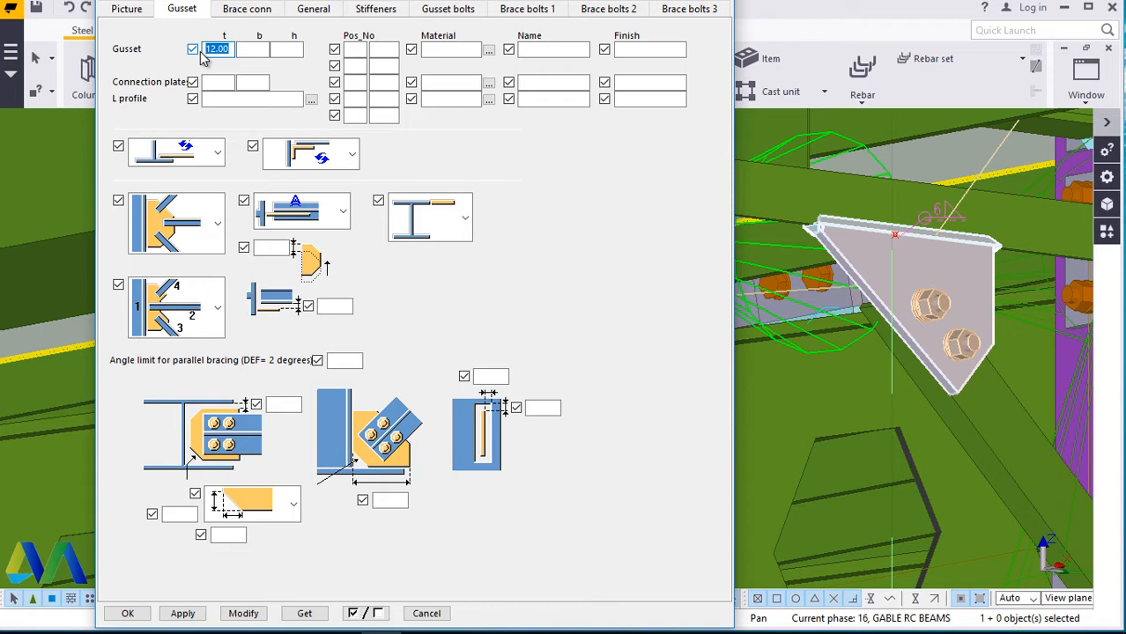
Set the gusset plate shape to the triangular option with a pointed end and modify the connection.
click(218, 238)
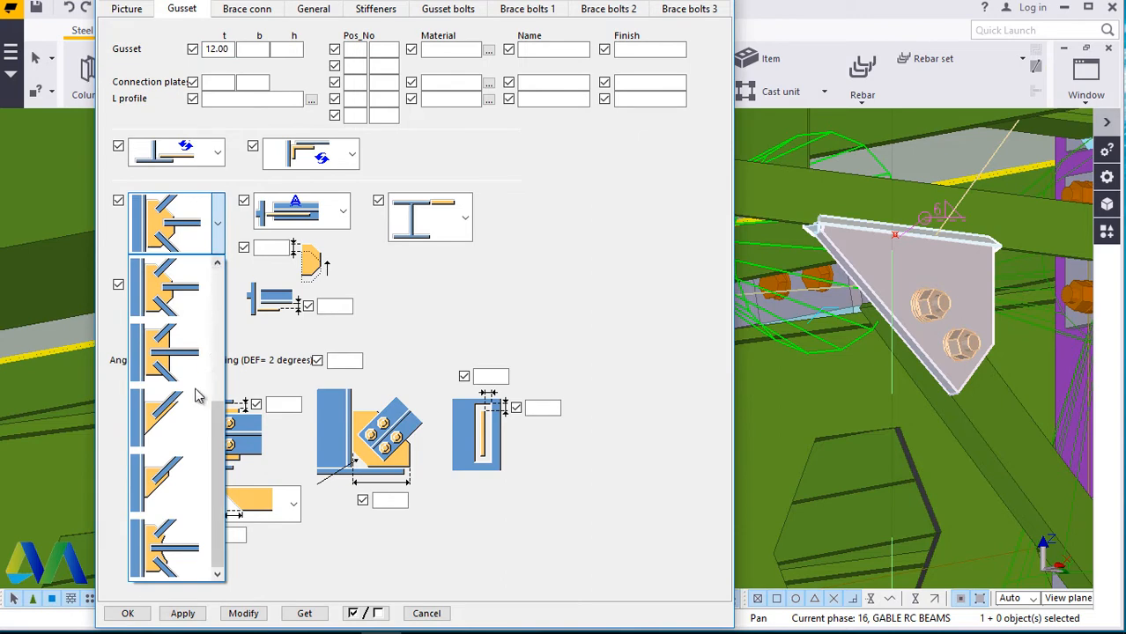
click(179, 414)
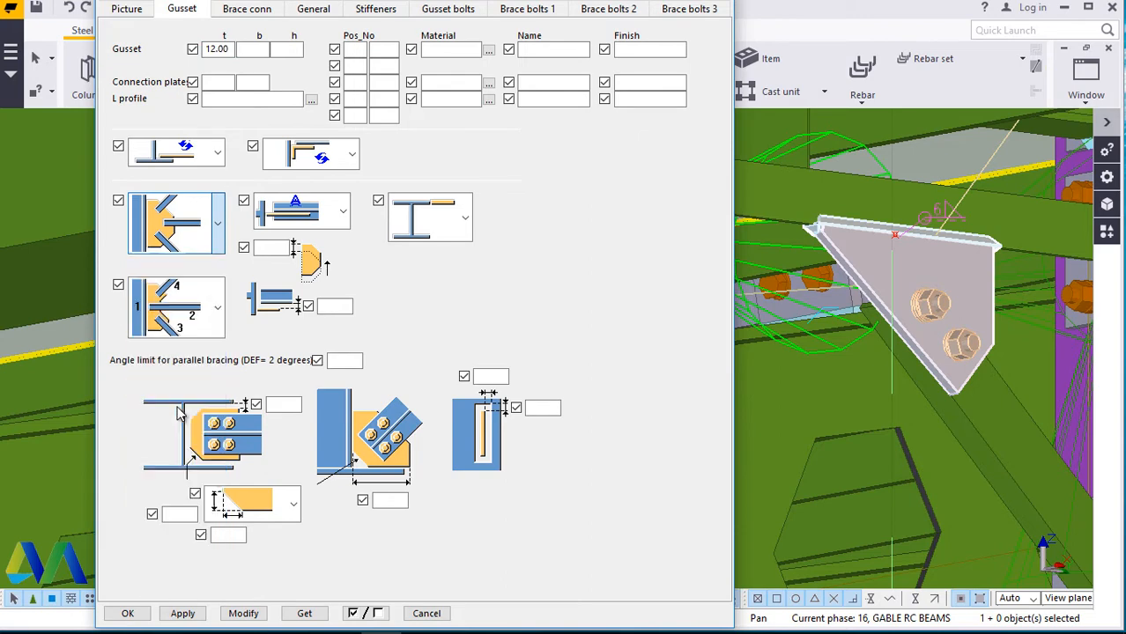
click(260, 619)
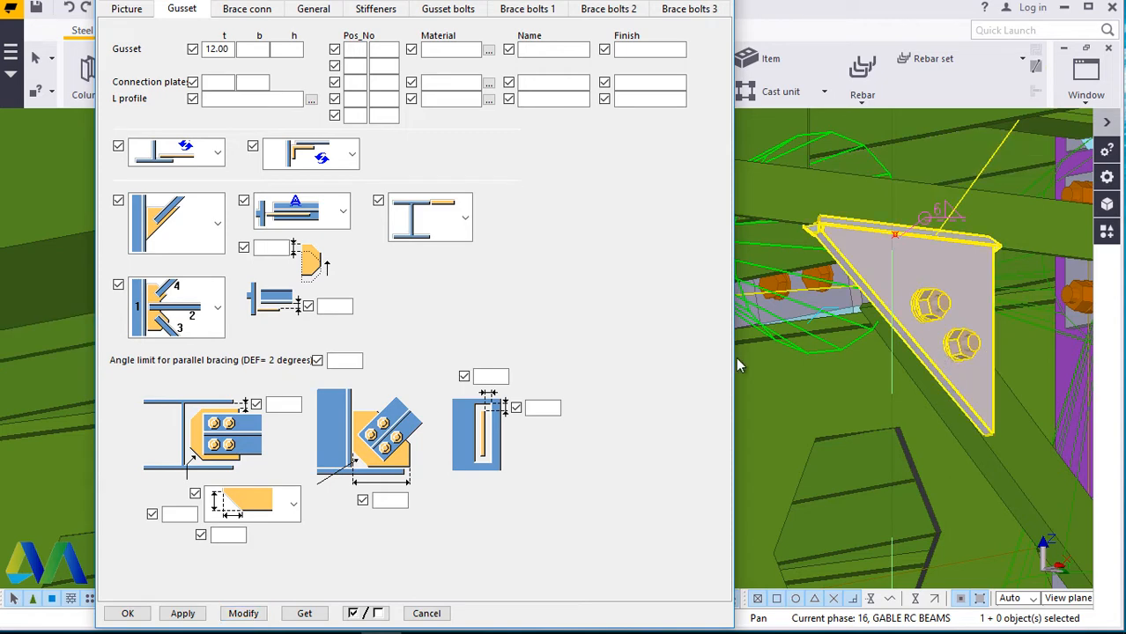
Set the gusset plate shape to the triangular option with a cut-off tip and modify the connection.
click(217, 225)
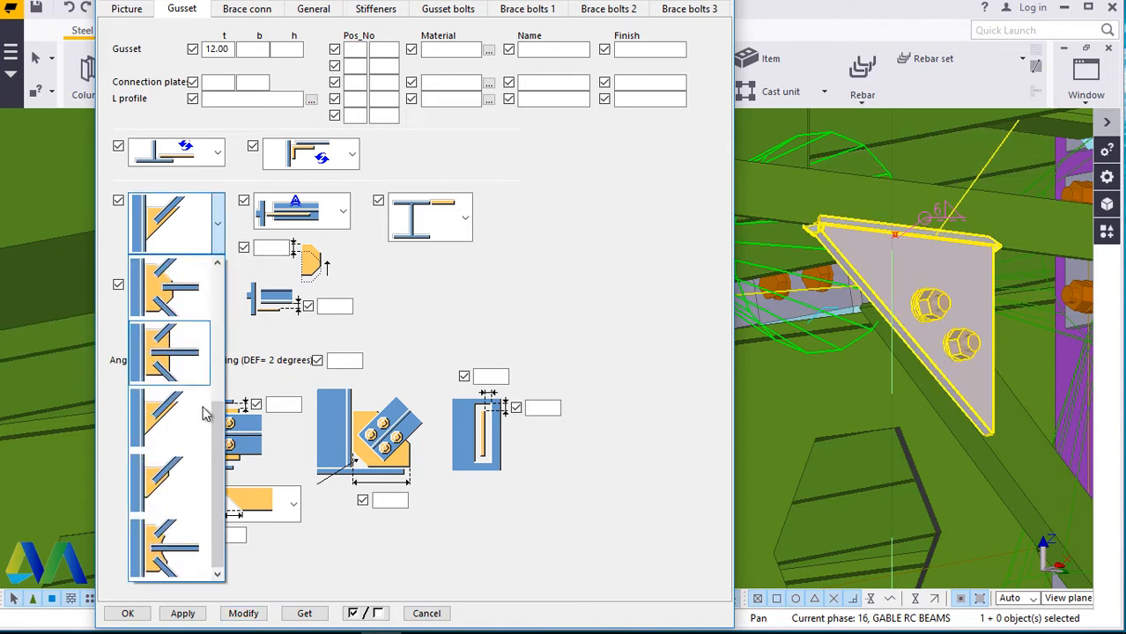
click(170, 495)
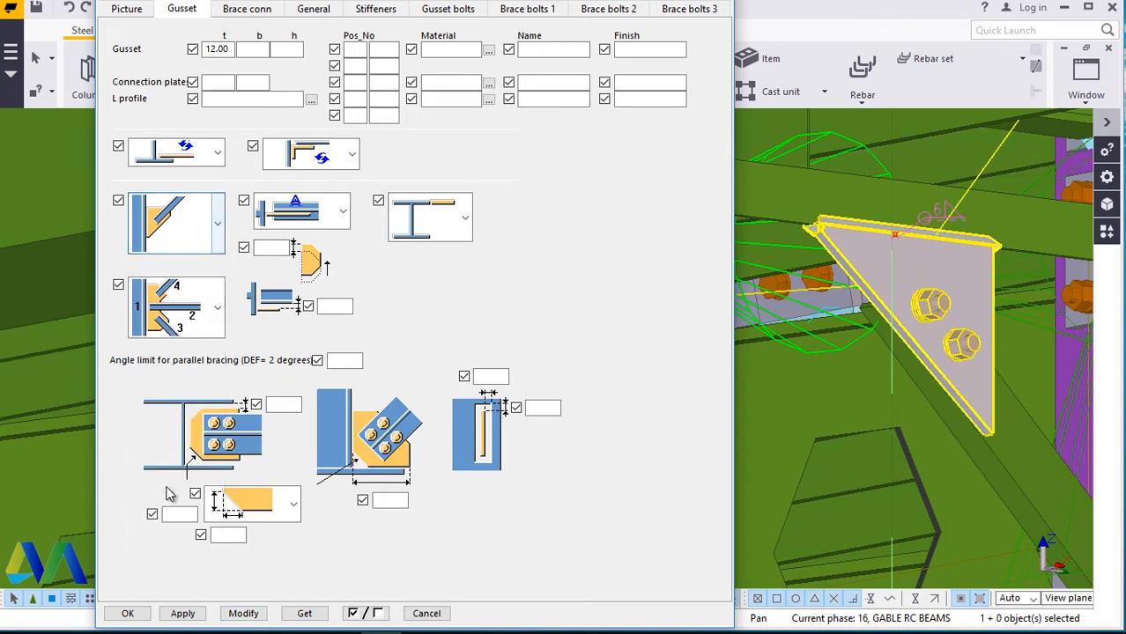
click(234, 613)
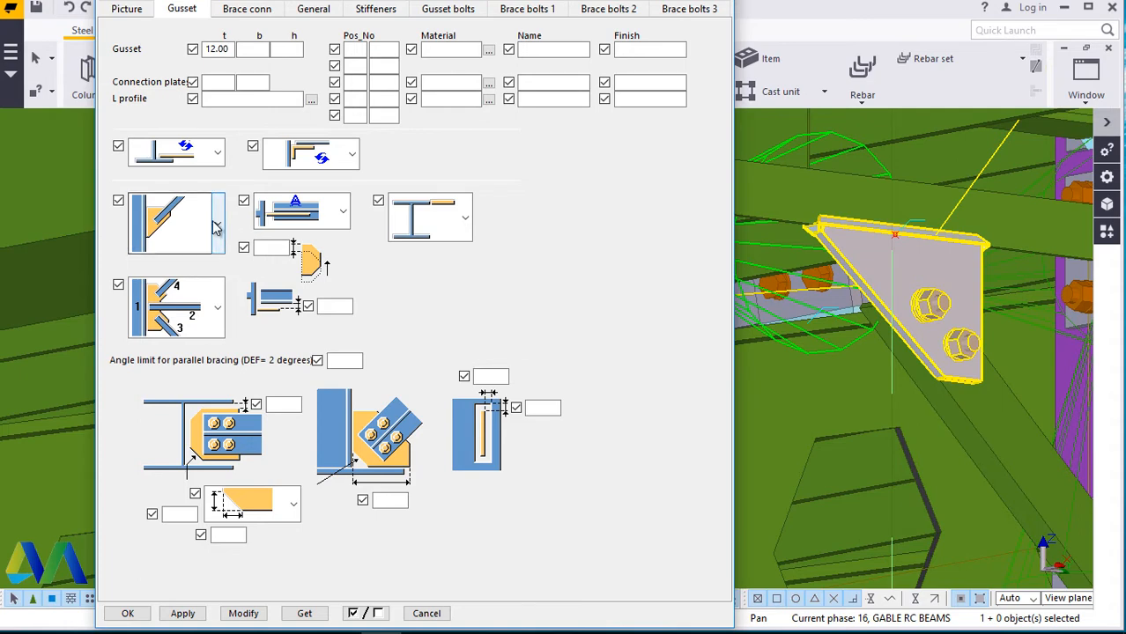
click(467, 228)
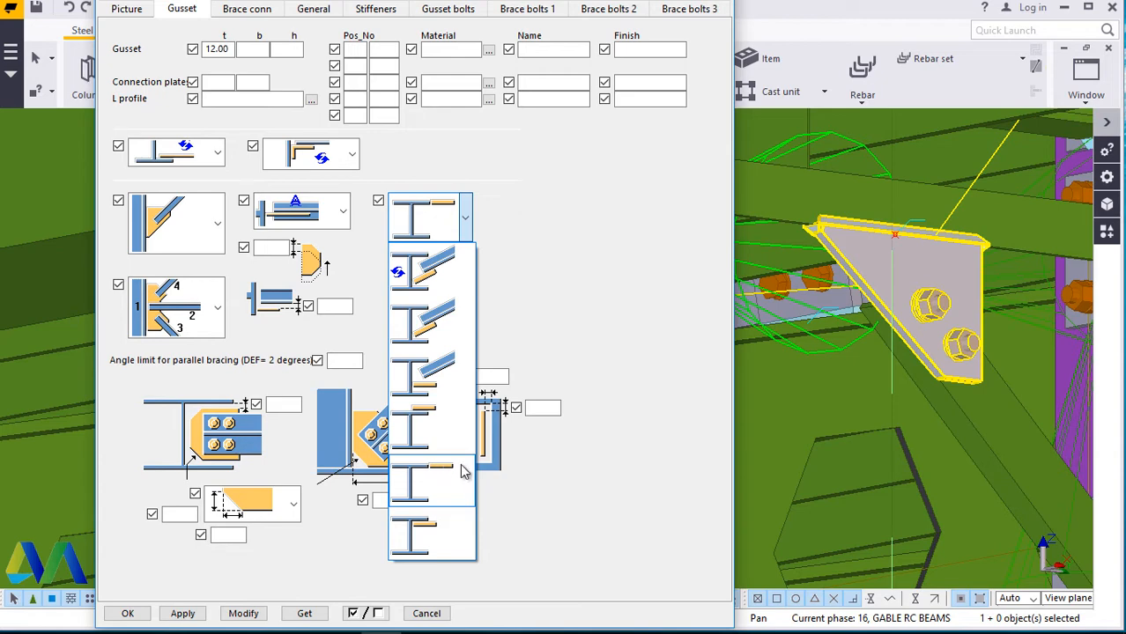
click(535, 198)
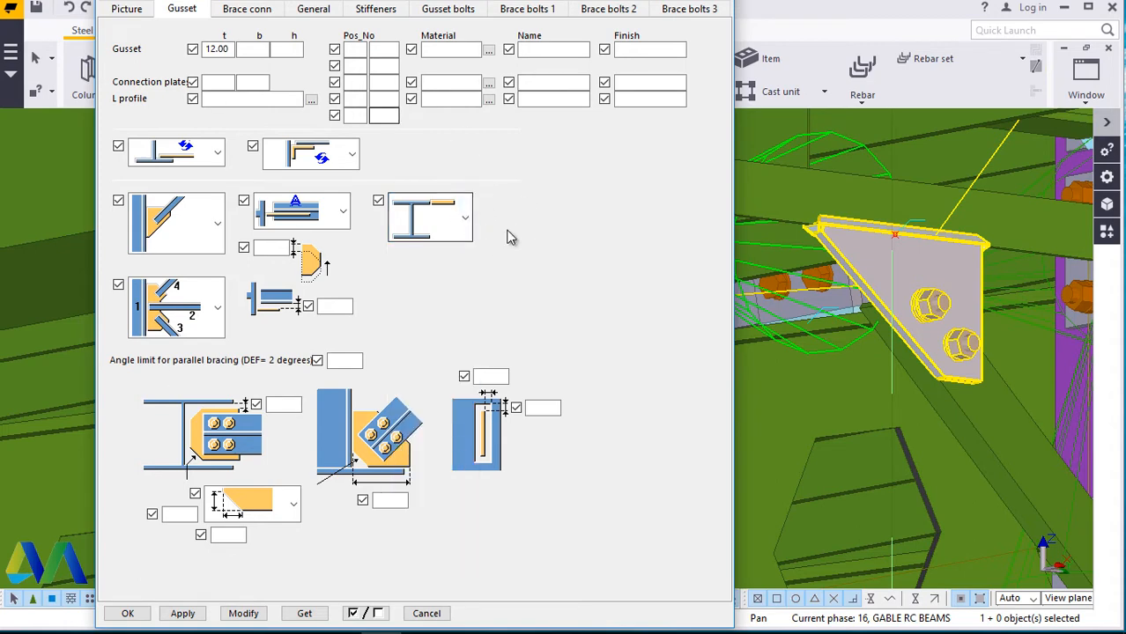
Try 2 bolts across the brace in the first brace bolt group, then return the count to 1, modifying the connection each time.
click(529, 9)
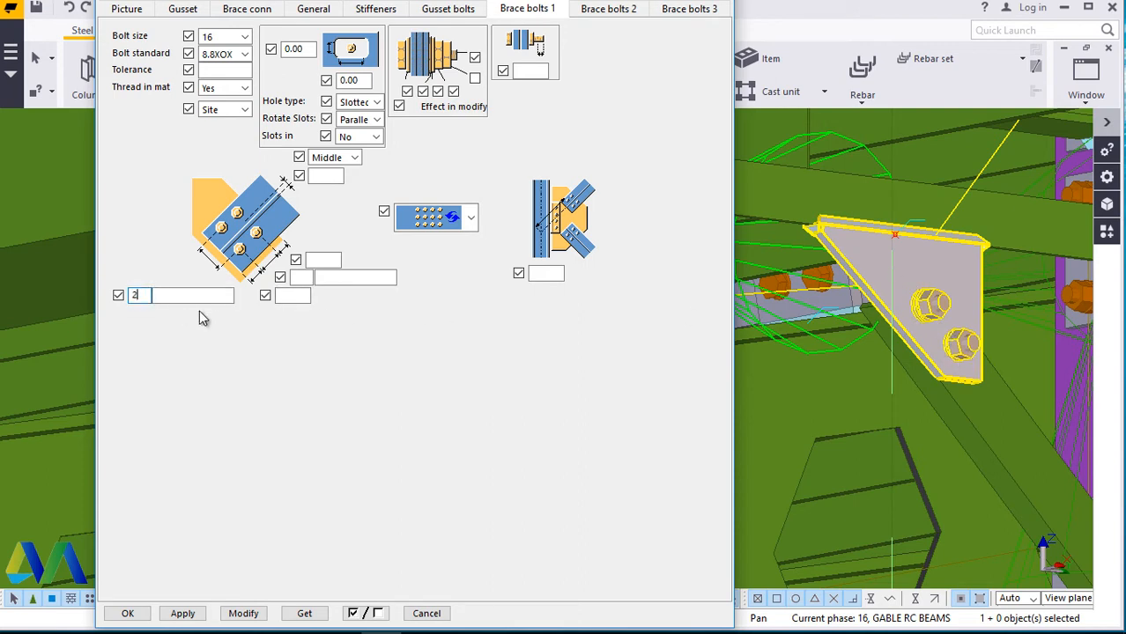
click(238, 611)
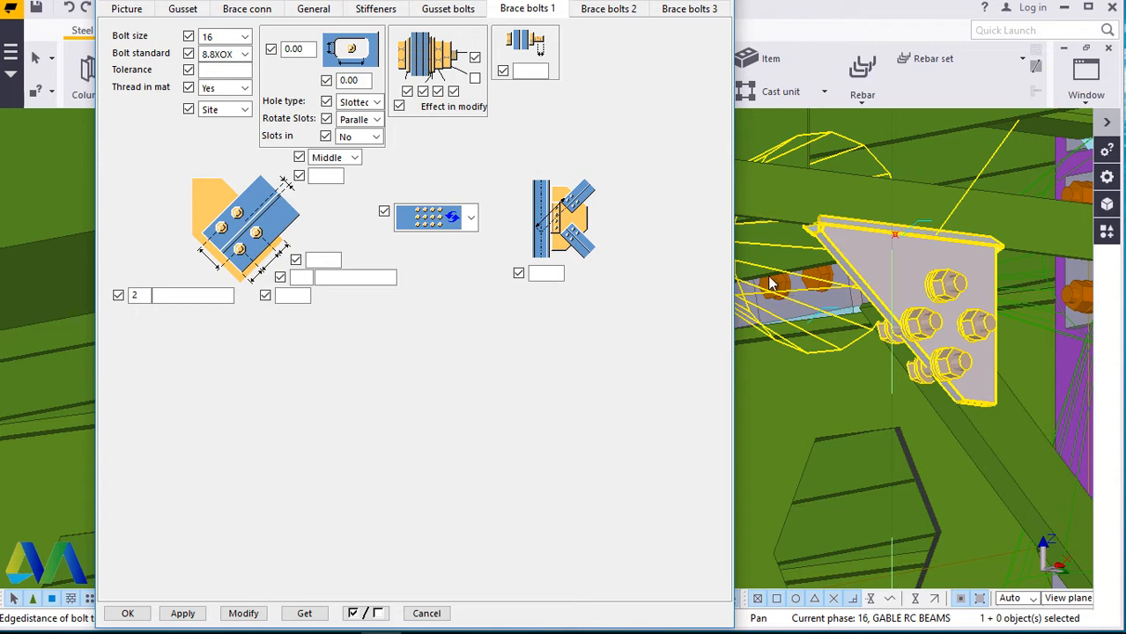
click(145, 296)
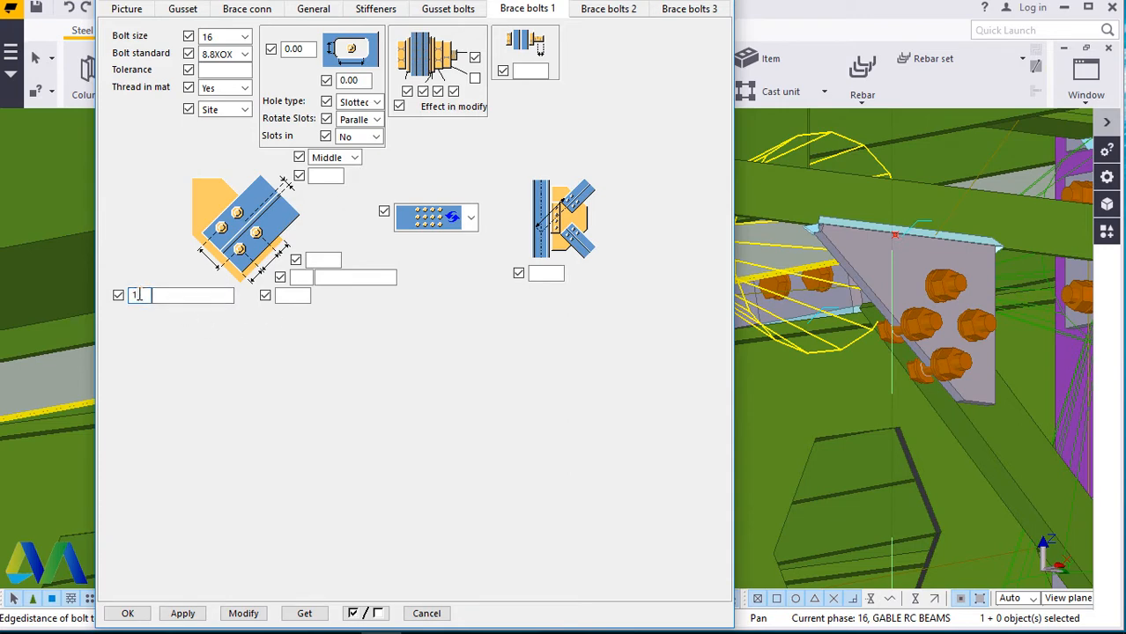
click(241, 613)
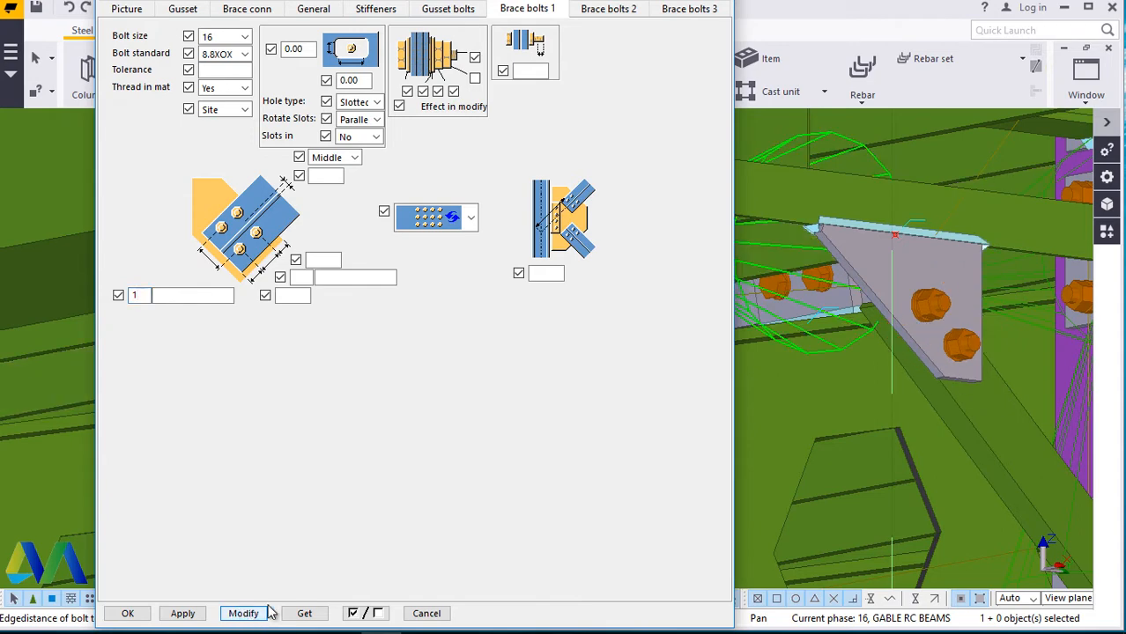
Check the second and third brace bolt settings and close the bolted gusset's properties.
click(609, 11)
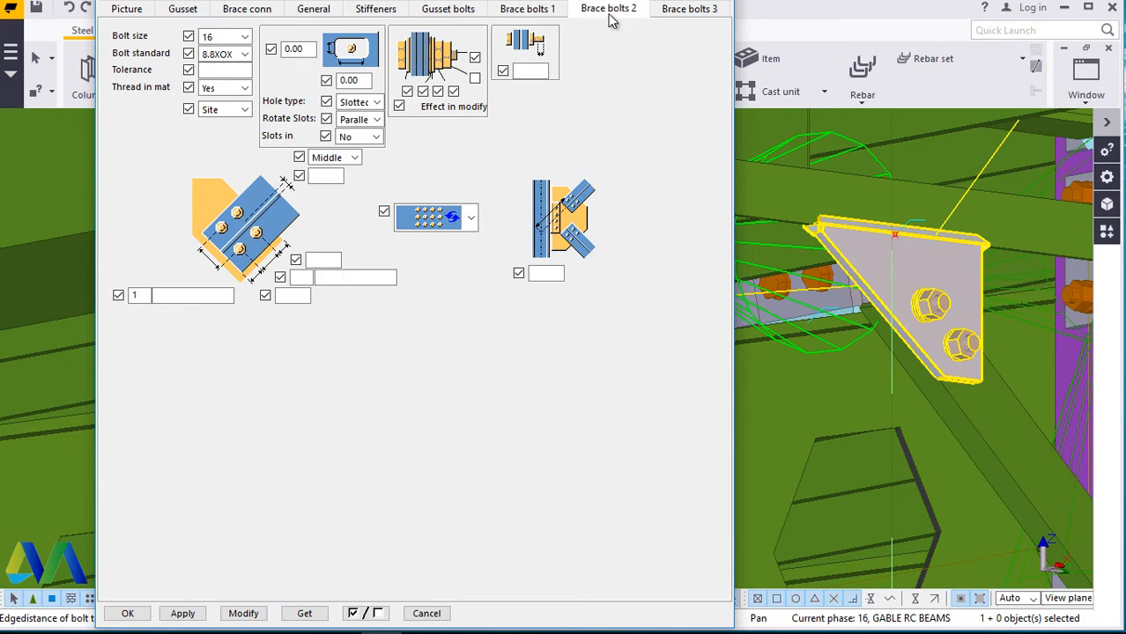
click(680, 10)
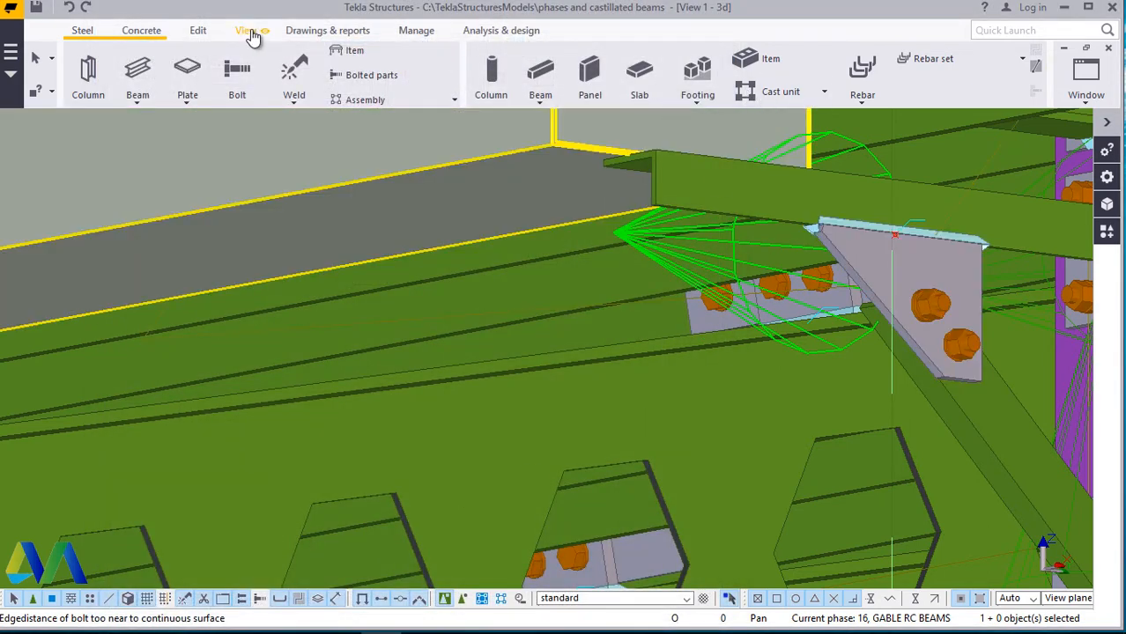
Set the view point on the supporting angle beside the gusset and examine the brace connections from another side.
click(248, 30)
click(595, 85)
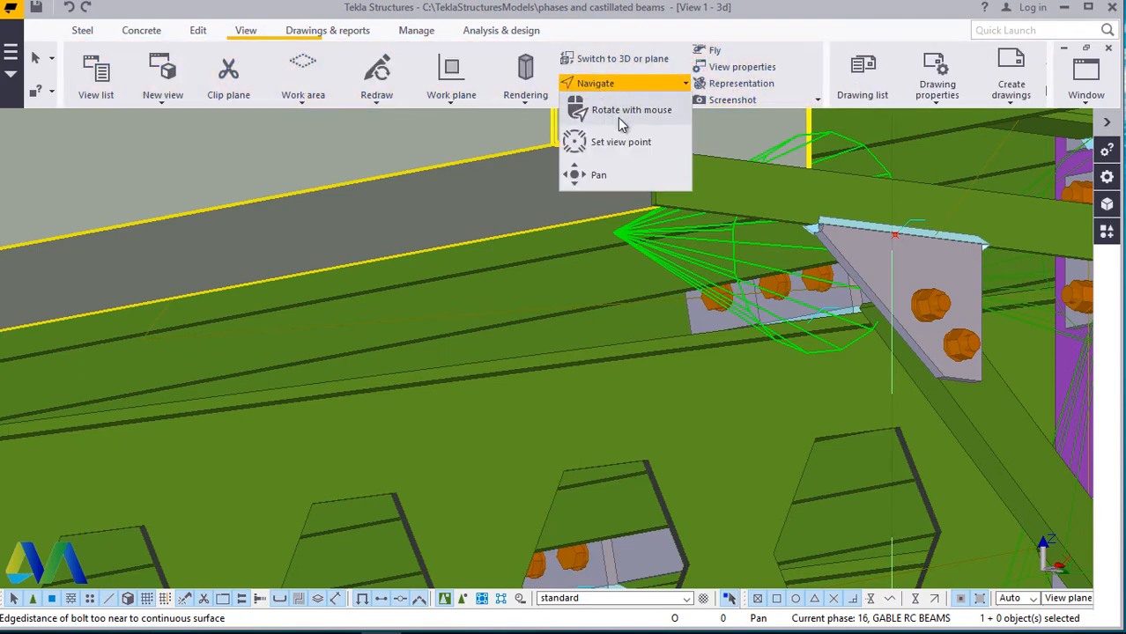
click(589, 206)
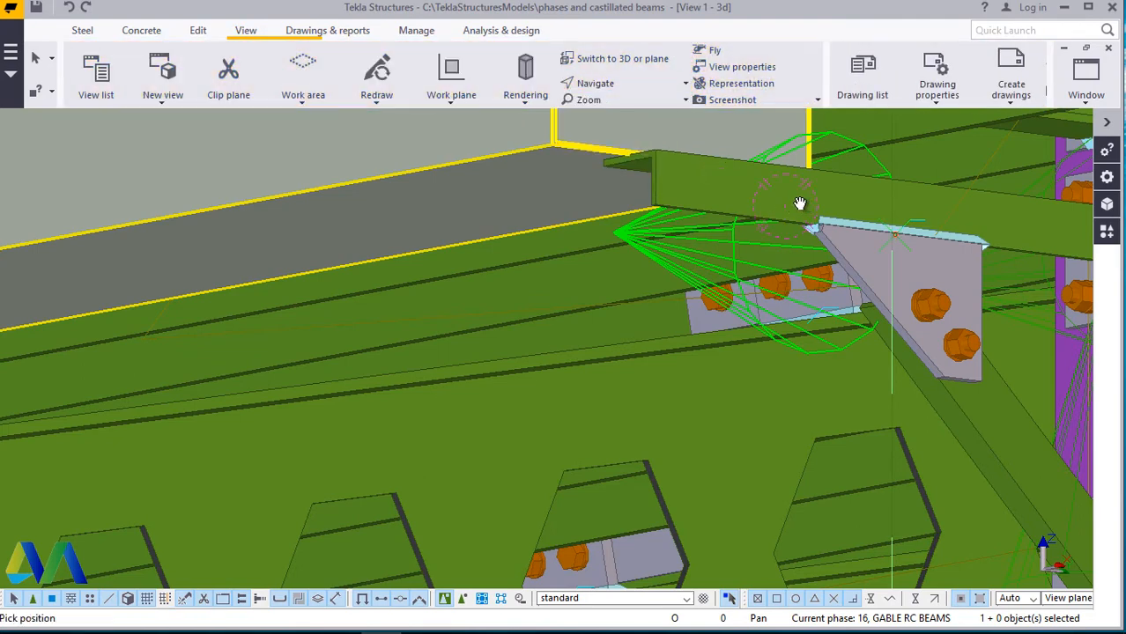
drag(799, 209, 831, 335)
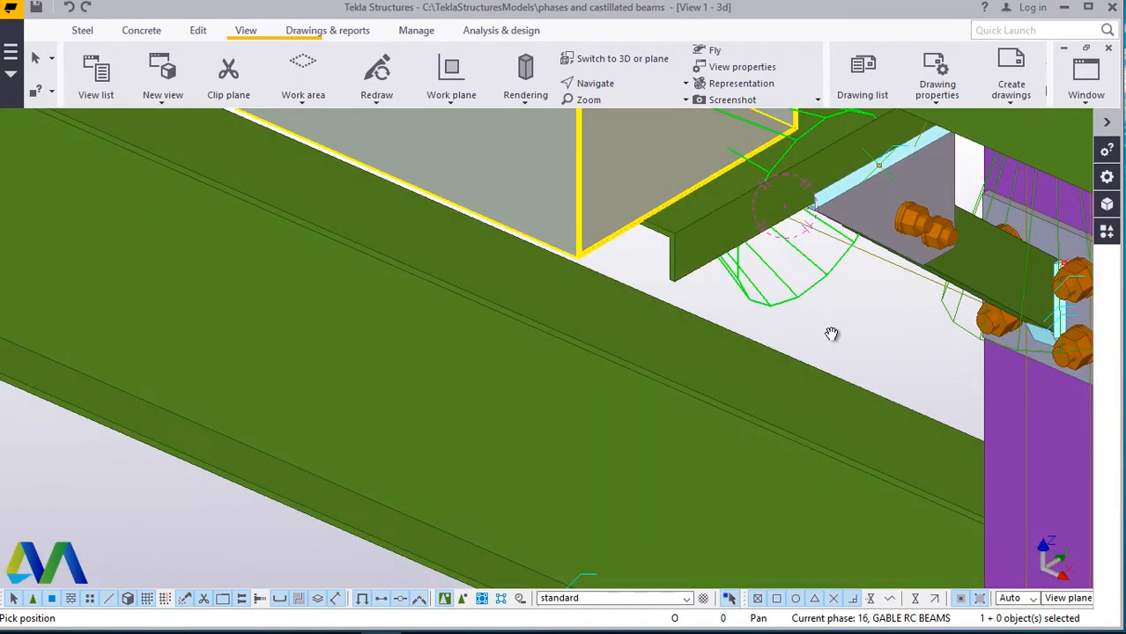
scroll(540, 478, down, 1)
scroll(511, 458, down, 3)
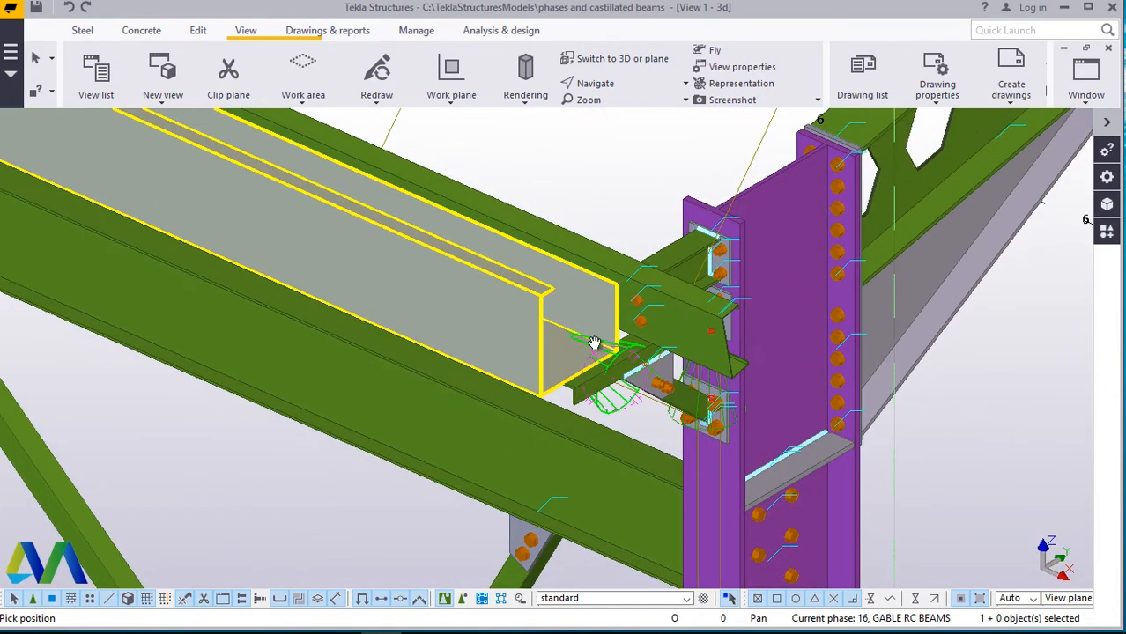
scroll(598, 333, up, 3)
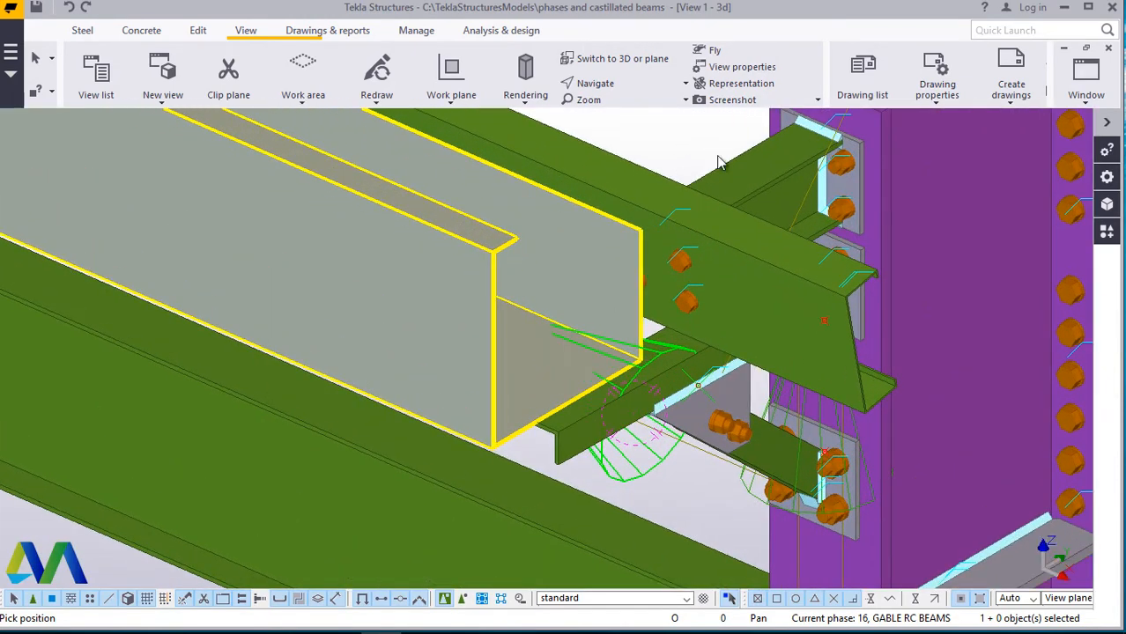
right_click(685, 142)
click(696, 152)
Examine the completed brace connection at the column, the gutter beside it and the neighbouring frames of the building.
scroll(468, 455, down, 3)
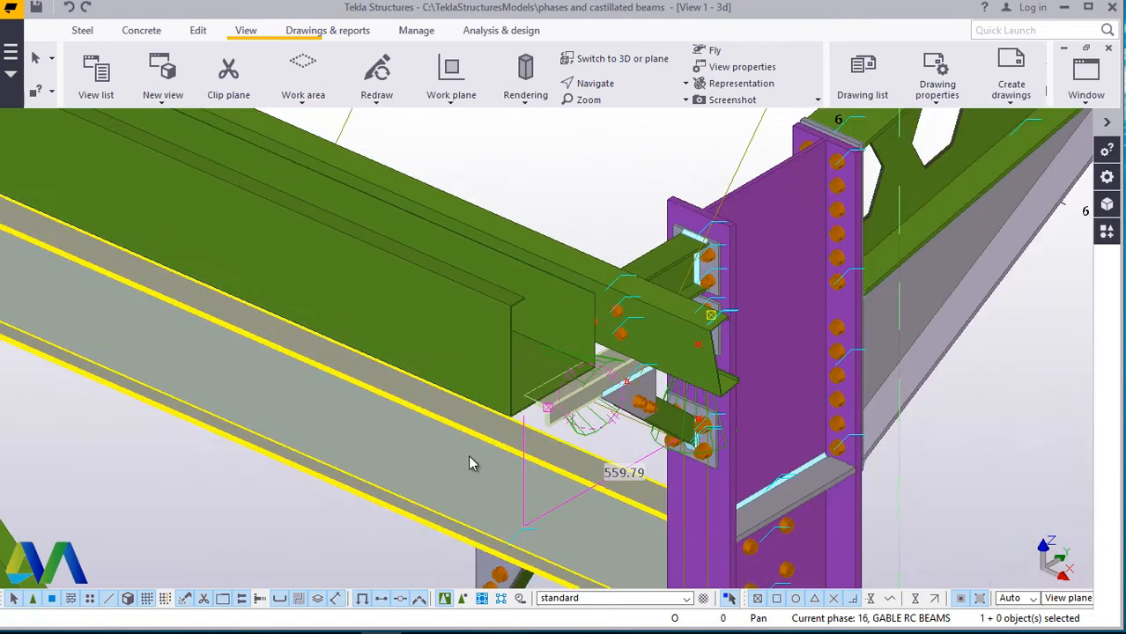
scroll(611, 289, up, 2)
scroll(562, 225, up, 1)
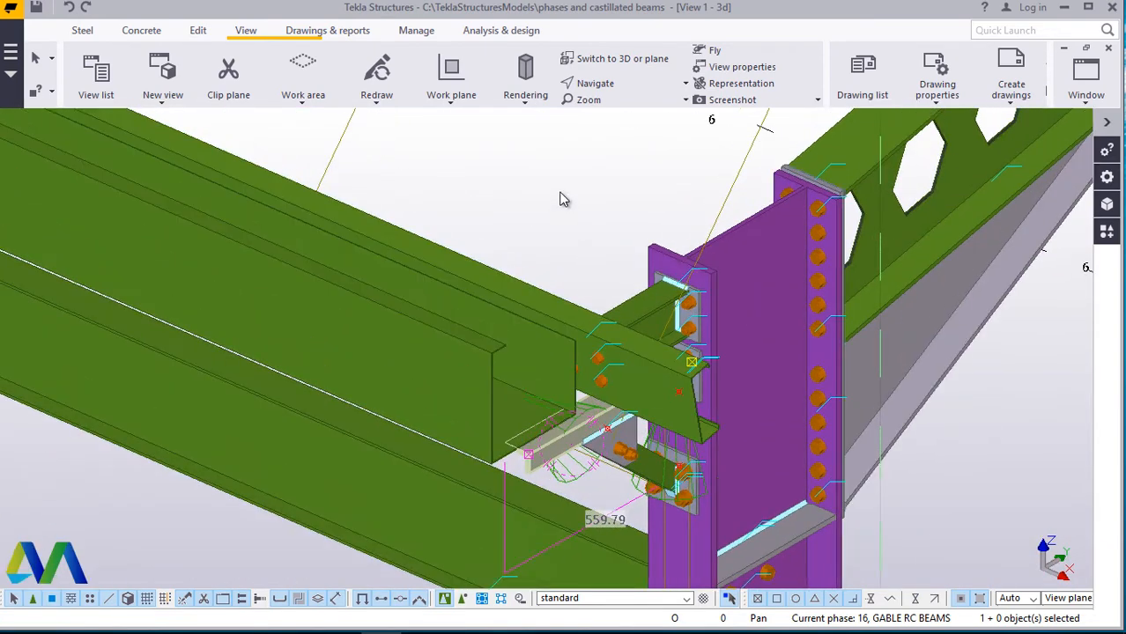
click(484, 361)
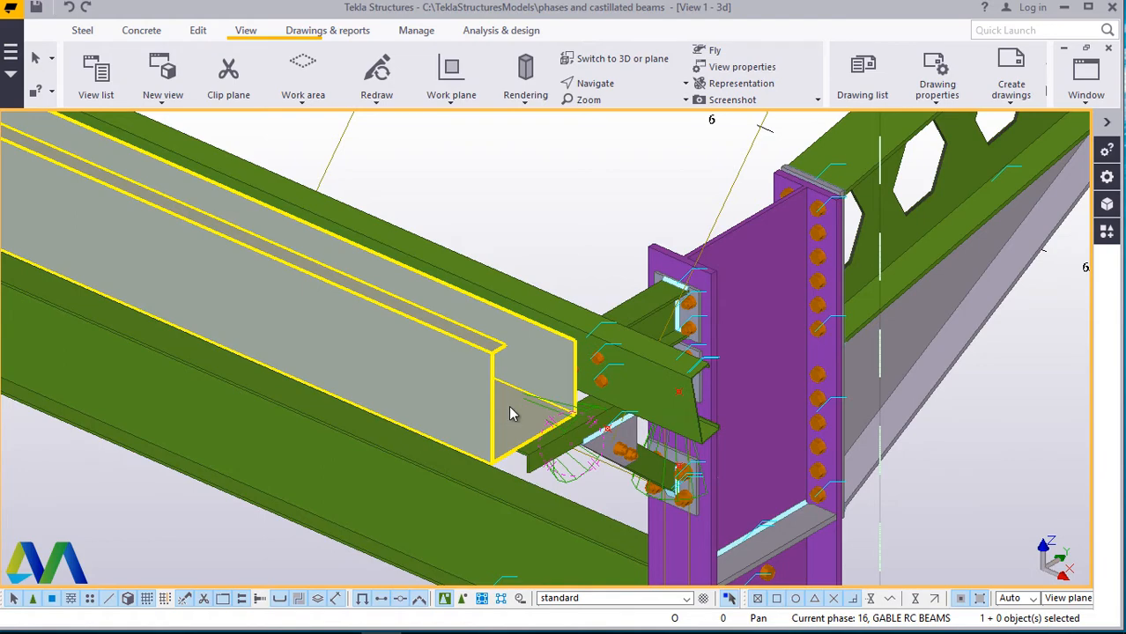
scroll(732, 441, down, 5)
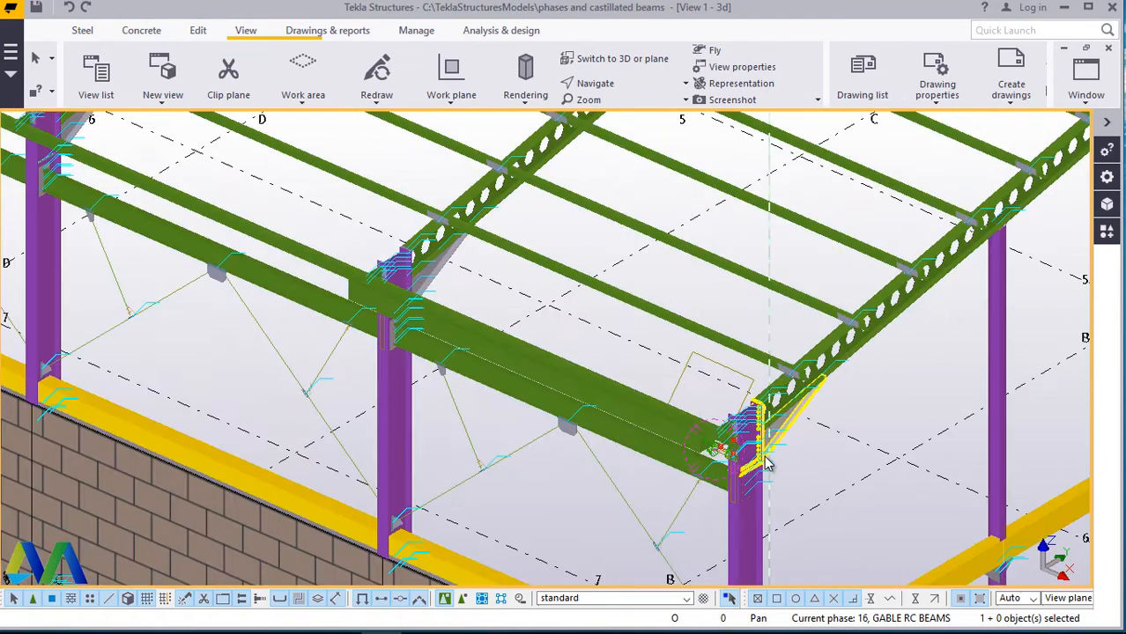
scroll(767, 465, down, 5)
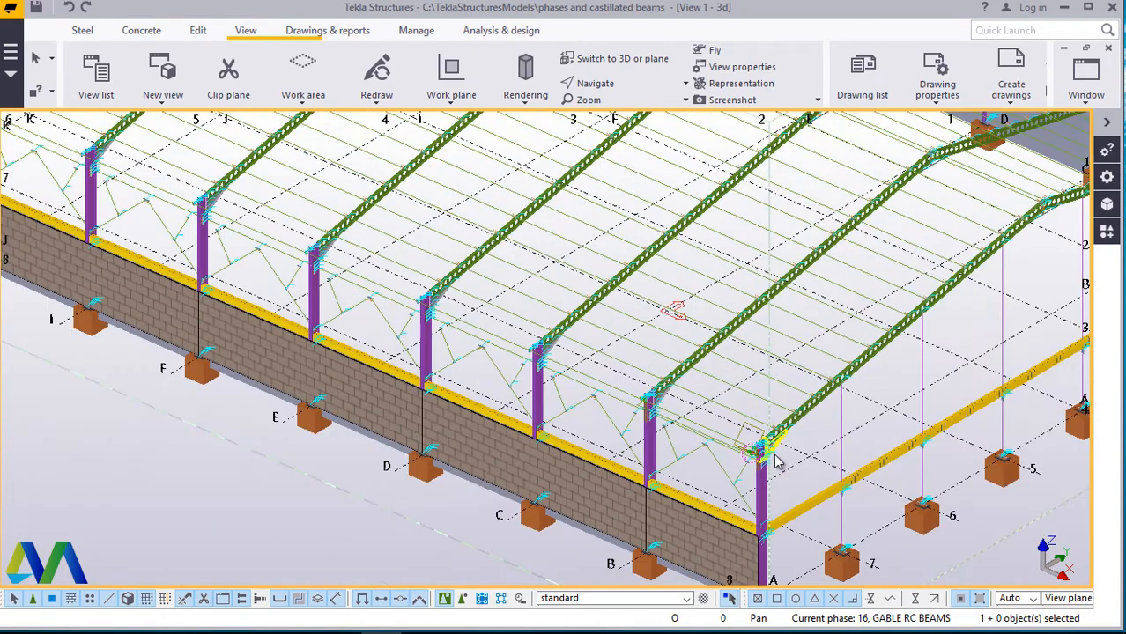
Examine the building model and the eaves gutter in the end bay, including its bracket connection at the corner column.
scroll(775, 463, down, 2)
scroll(782, 461, down, 3)
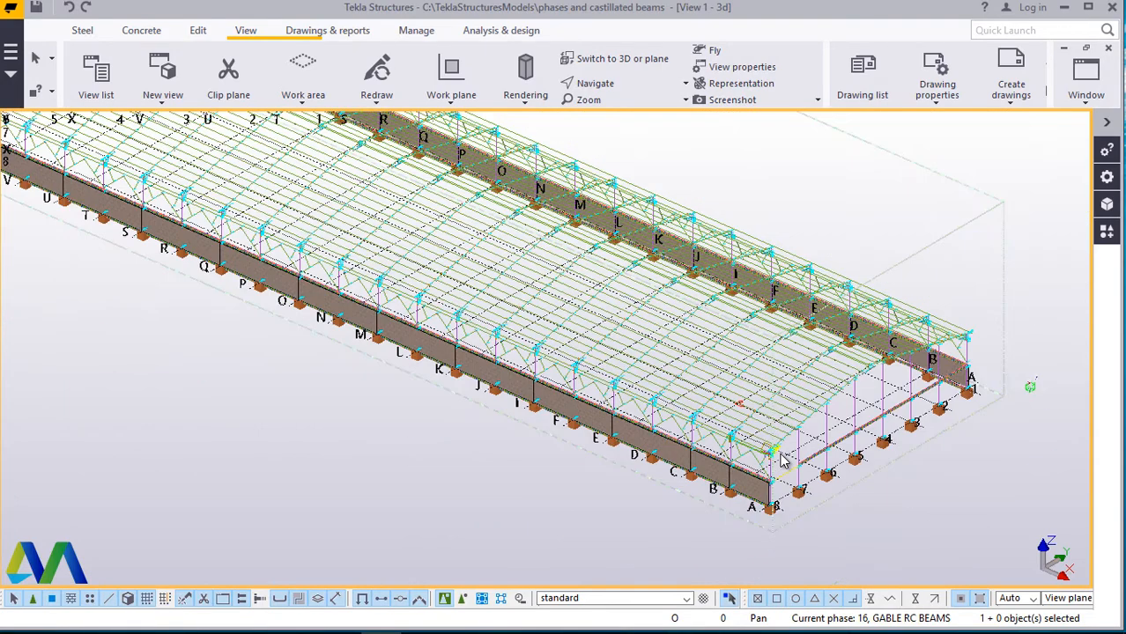
scroll(782, 460, down, 2)
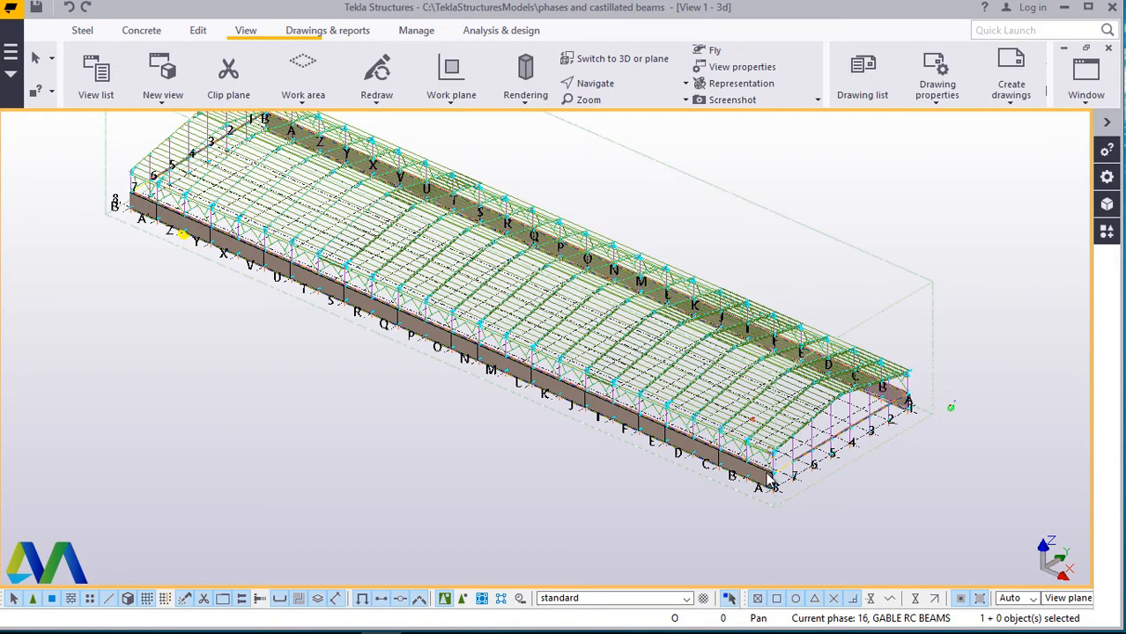
scroll(781, 460, up, 2)
scroll(782, 460, up, 5)
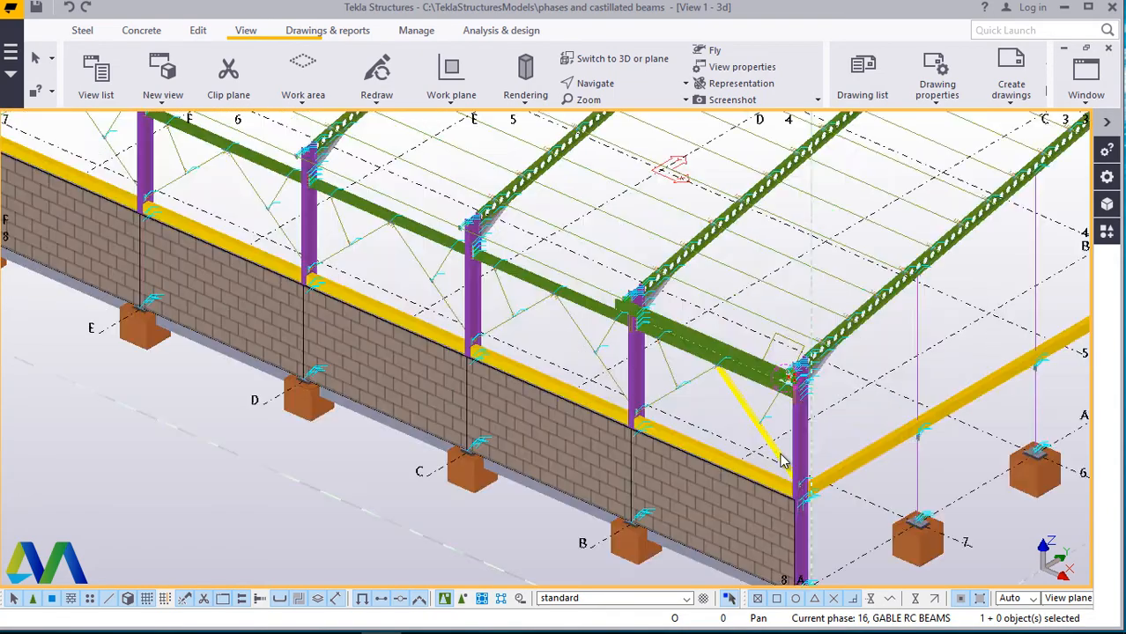
scroll(809, 339, up, 5)
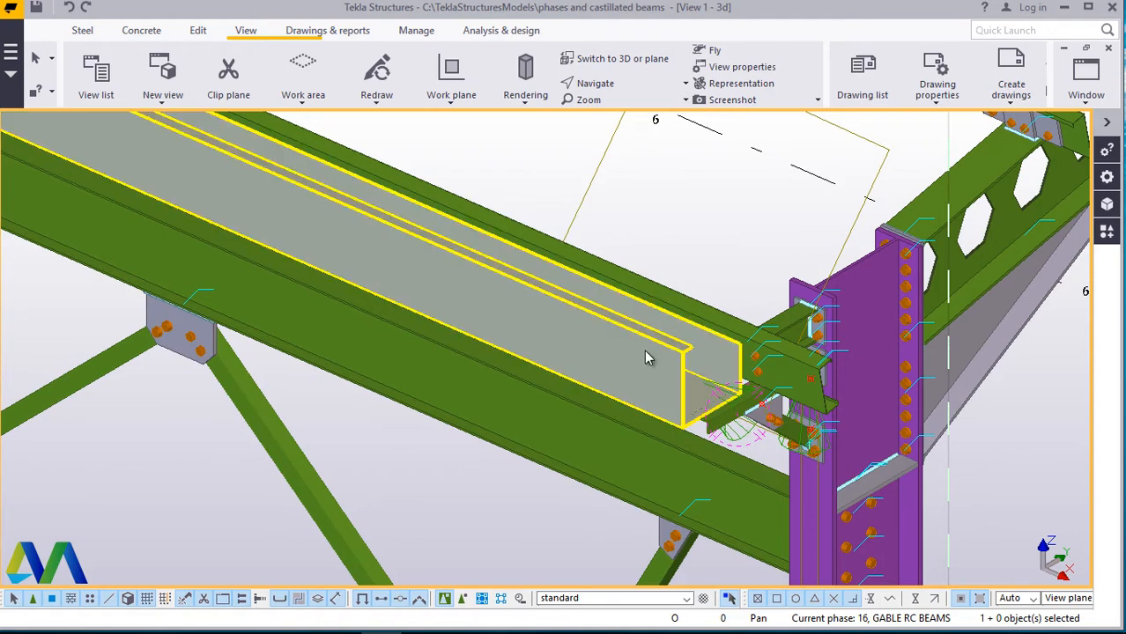
click(646, 356)
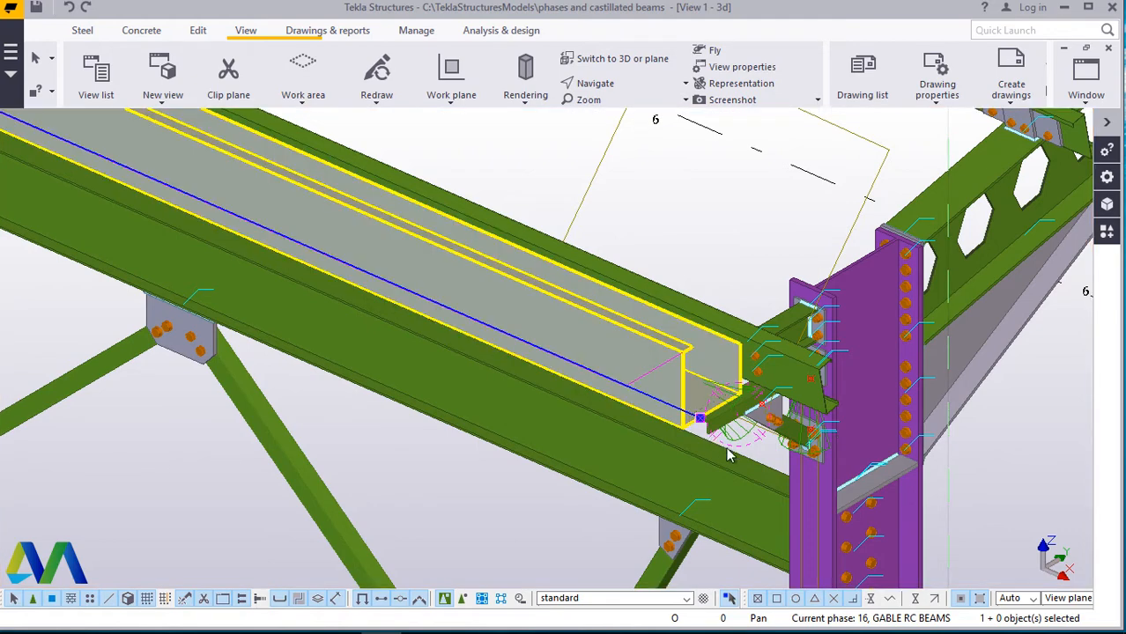
scroll(758, 463, down, 3)
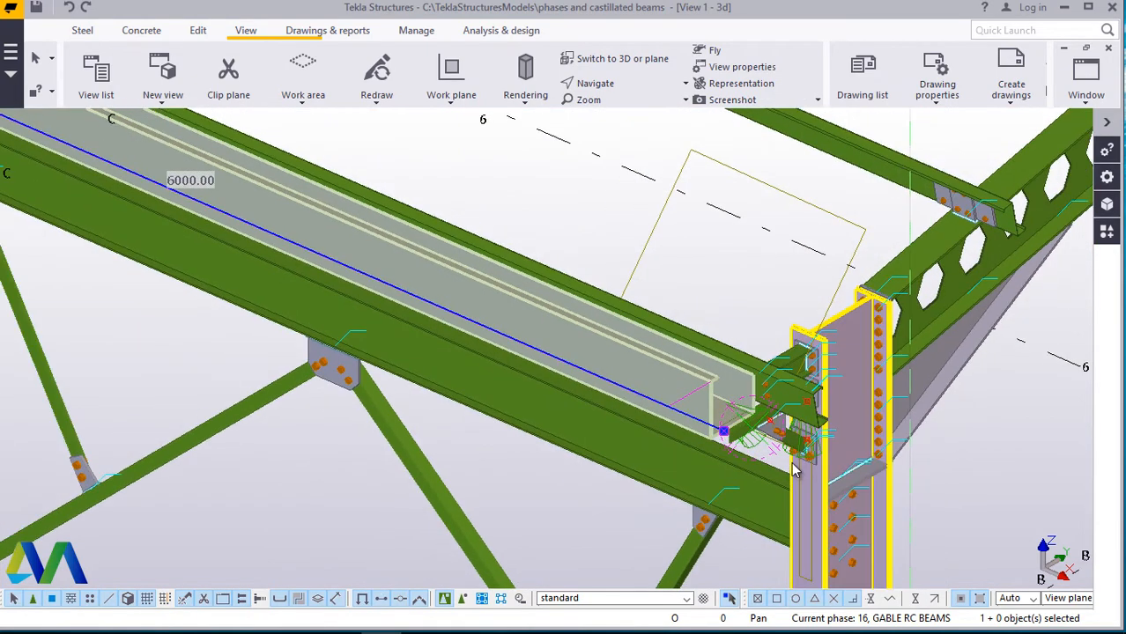
scroll(786, 467, down, 4)
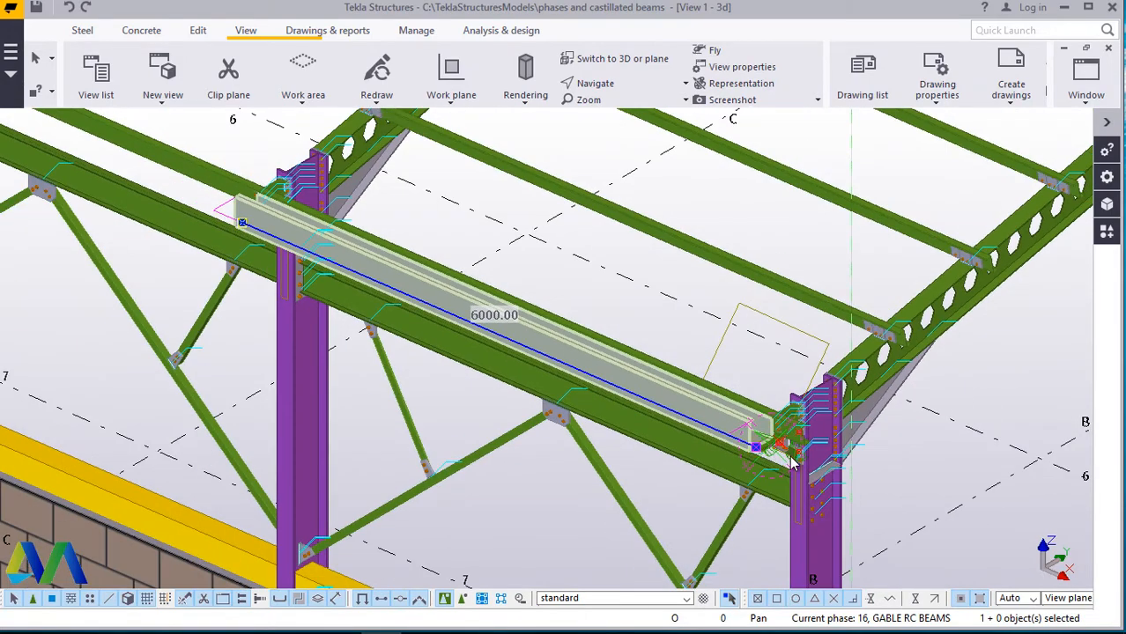
scroll(798, 471, down, 2)
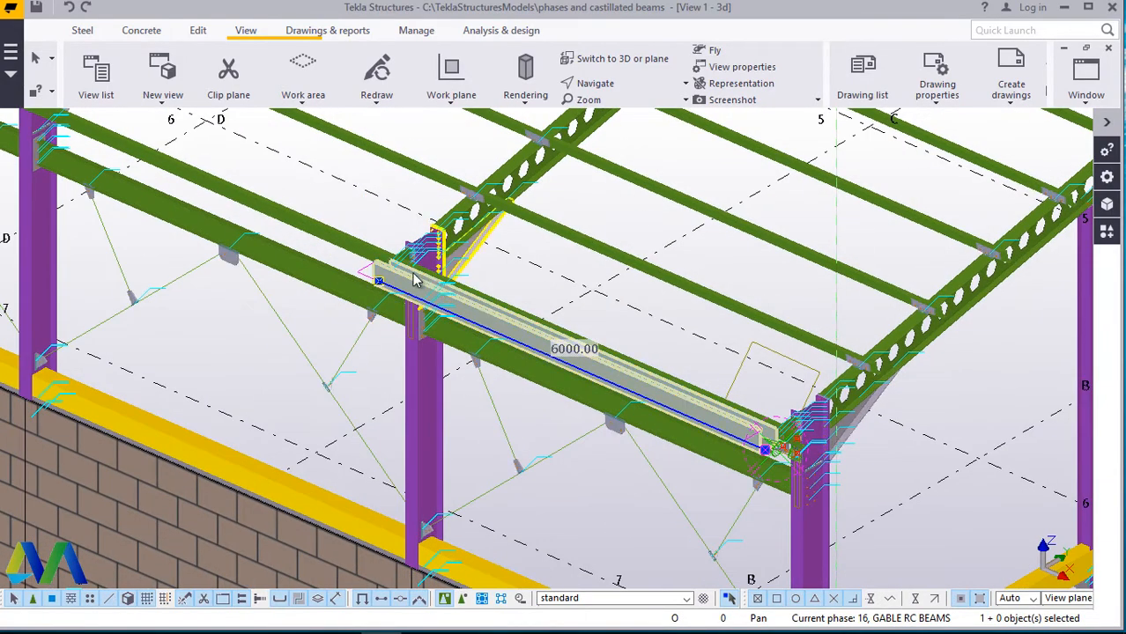
Delete the short upper bracket beam that ties the eaves member to the column at the gutter's far end.
scroll(407, 261, up, 3)
scroll(701, 225, up, 1)
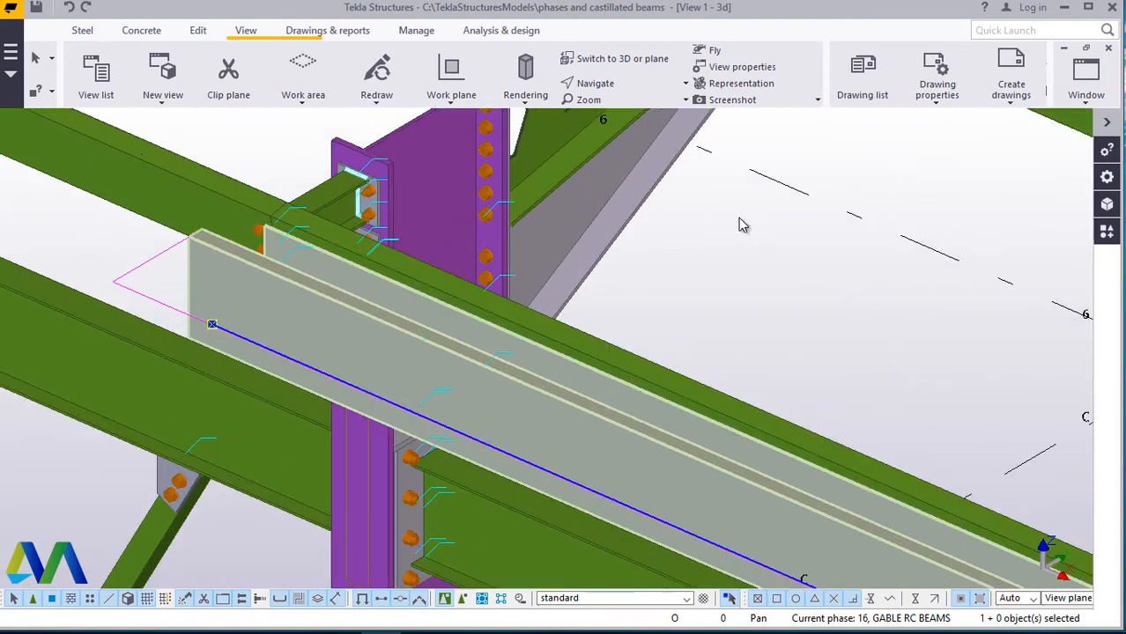
click(338, 199)
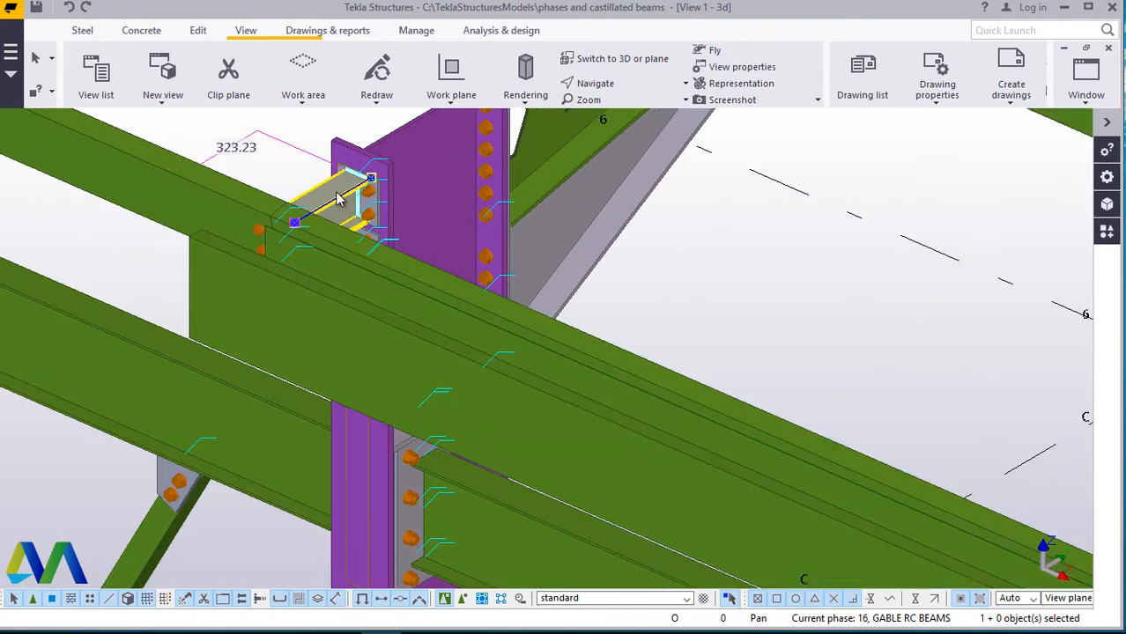
right_click(338, 198)
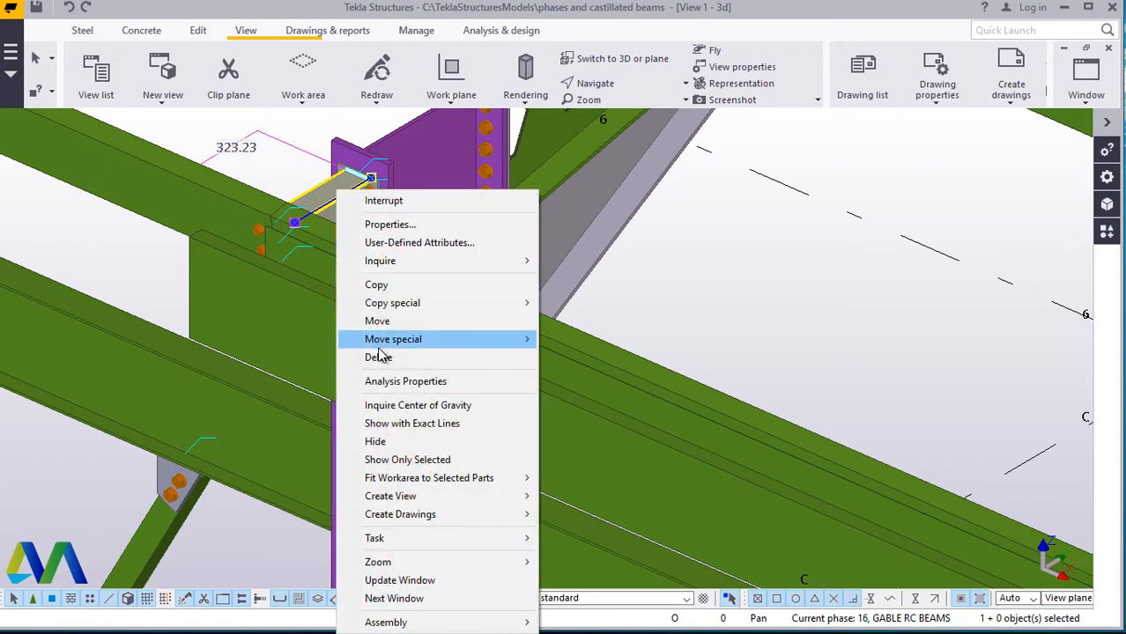
click(379, 358)
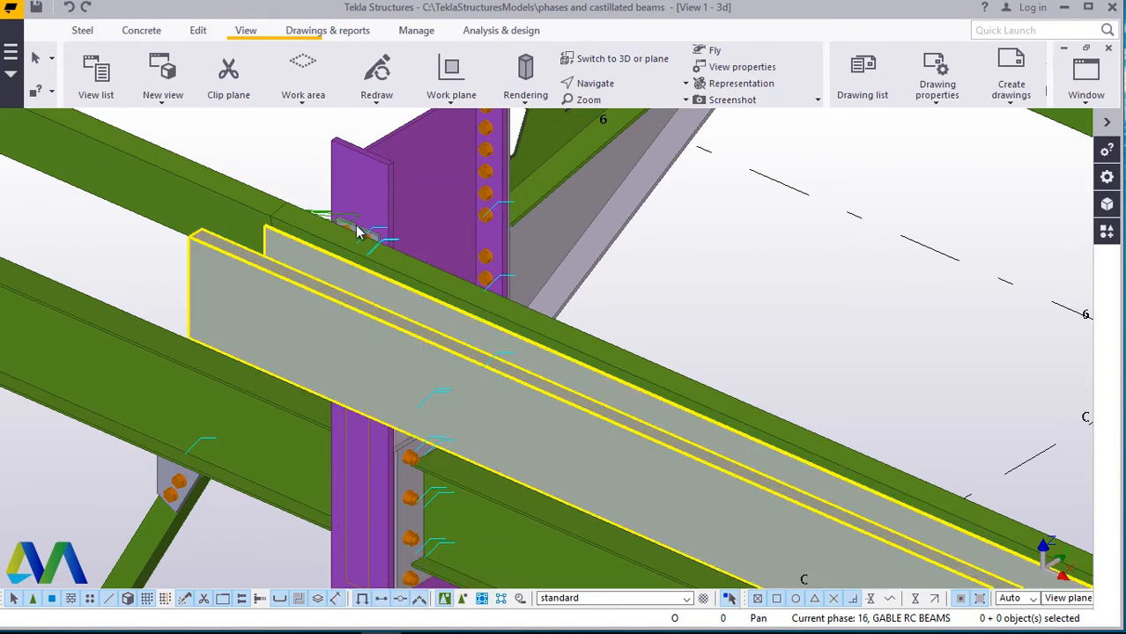
Delete the remaining short support bracket beneath the gutter at that same column, working from a view below the gutter.
scroll(357, 234, up, 2)
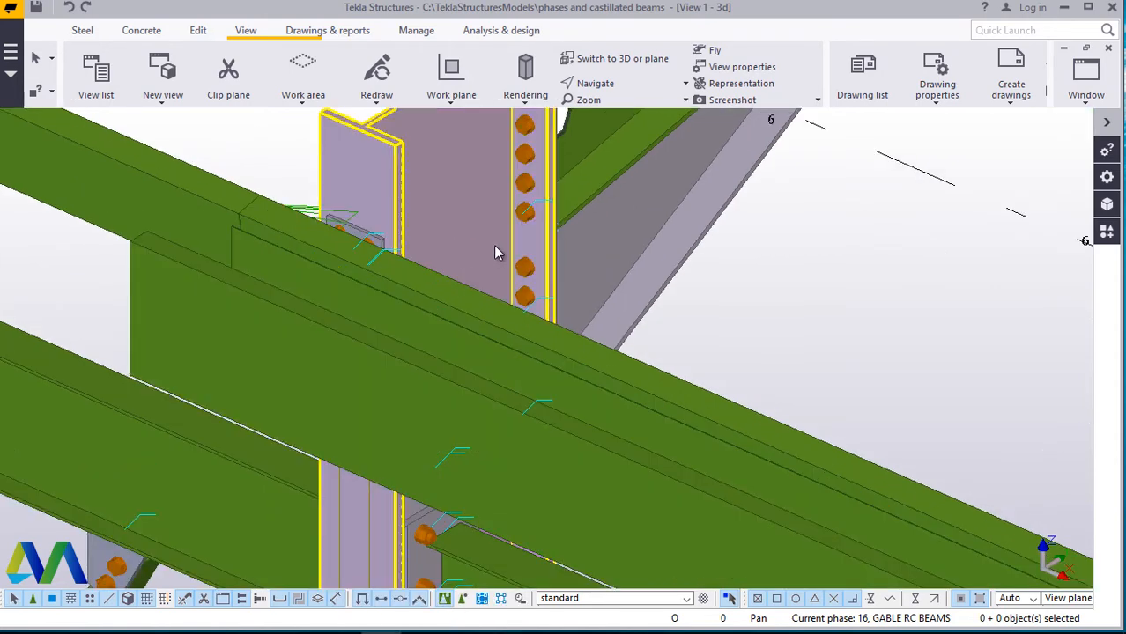
click(614, 85)
click(599, 141)
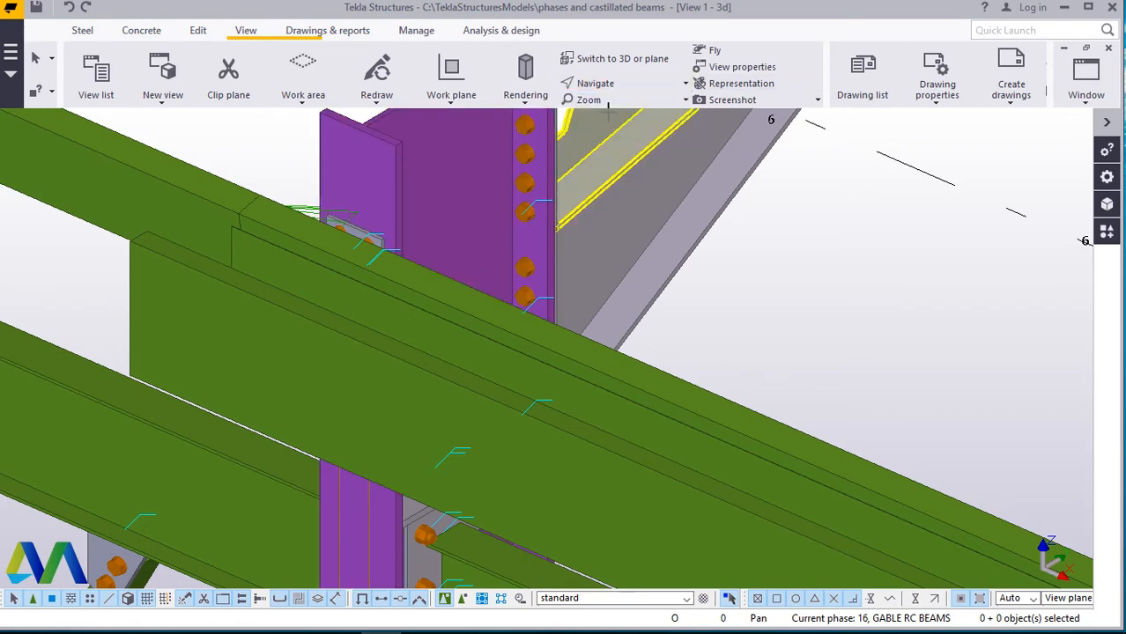
click(299, 297)
ctrl+middle_drag(299, 294, 307, 176)
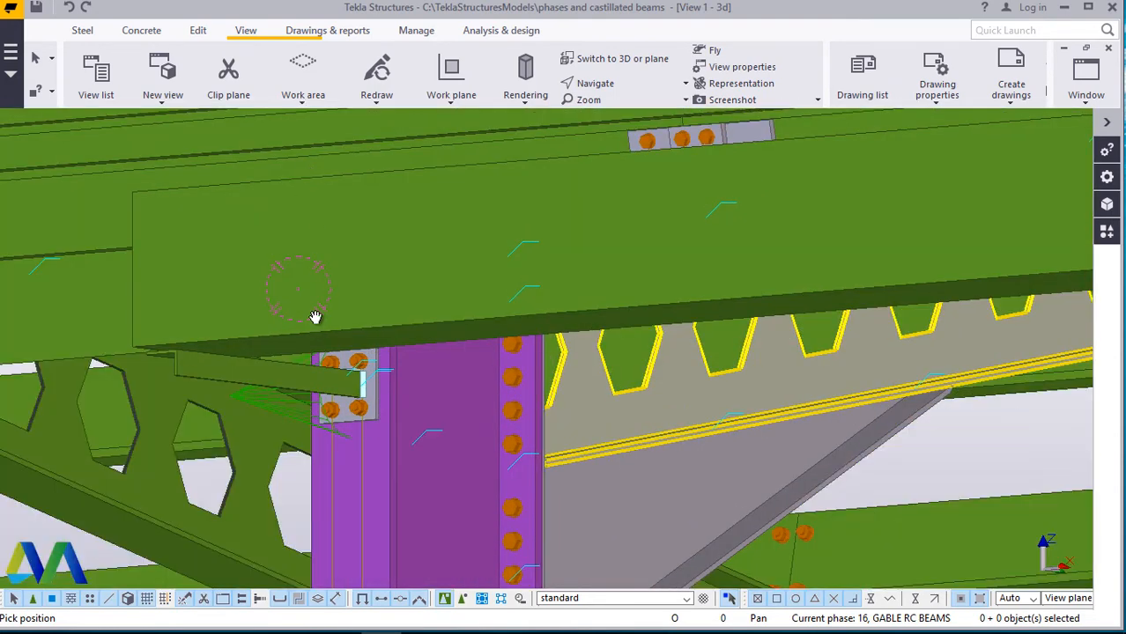
right_click(296, 368)
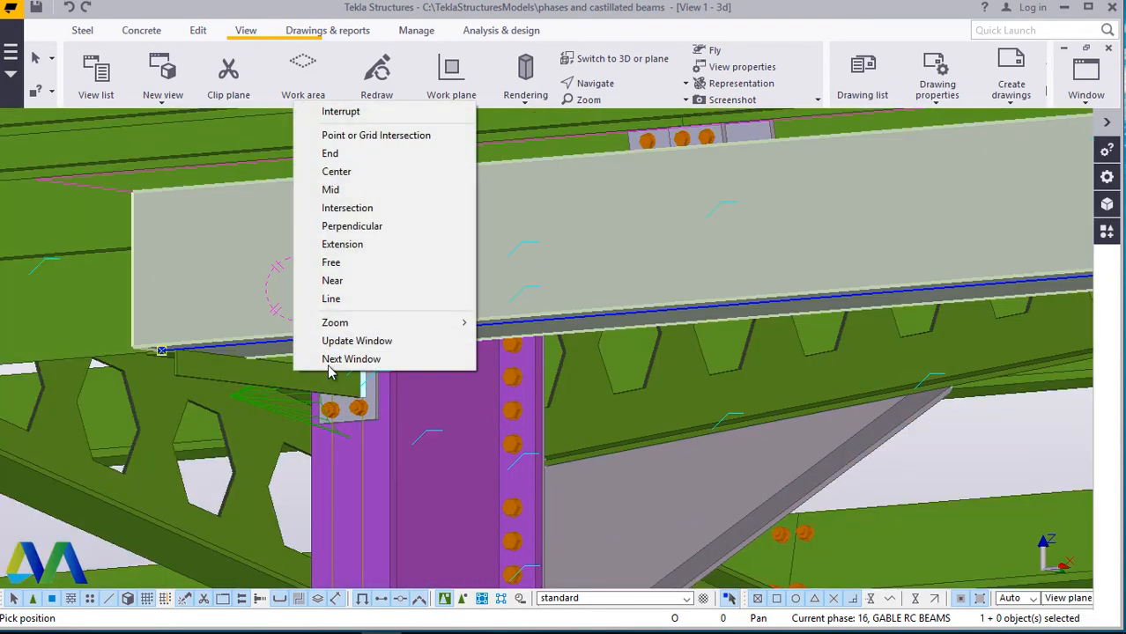
click(320, 118)
click(193, 366)
right_click(193, 365)
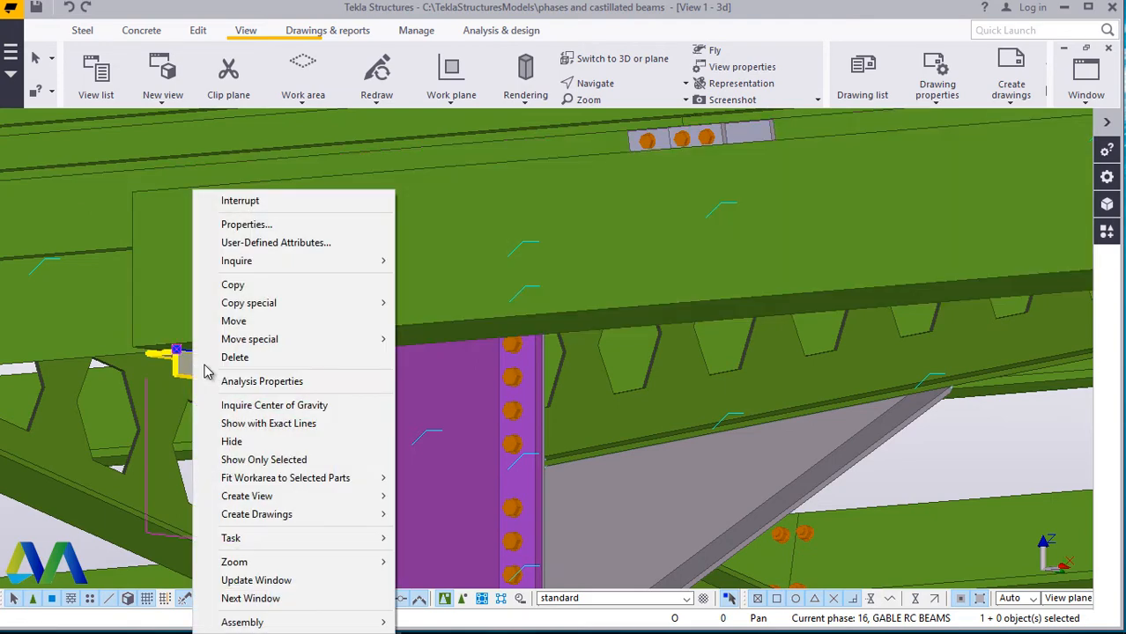
click(231, 358)
key(Escape)
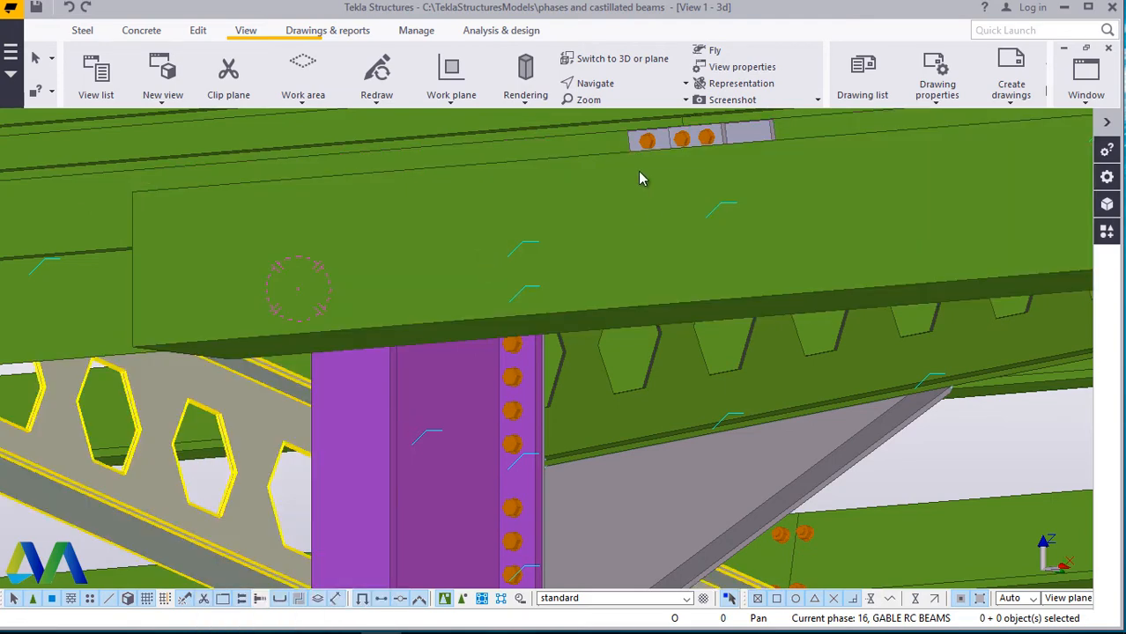
Inspect the gutter along the bay from above, from the cleared column back to the bracket connection at the corner column.
click(595, 82)
click(598, 175)
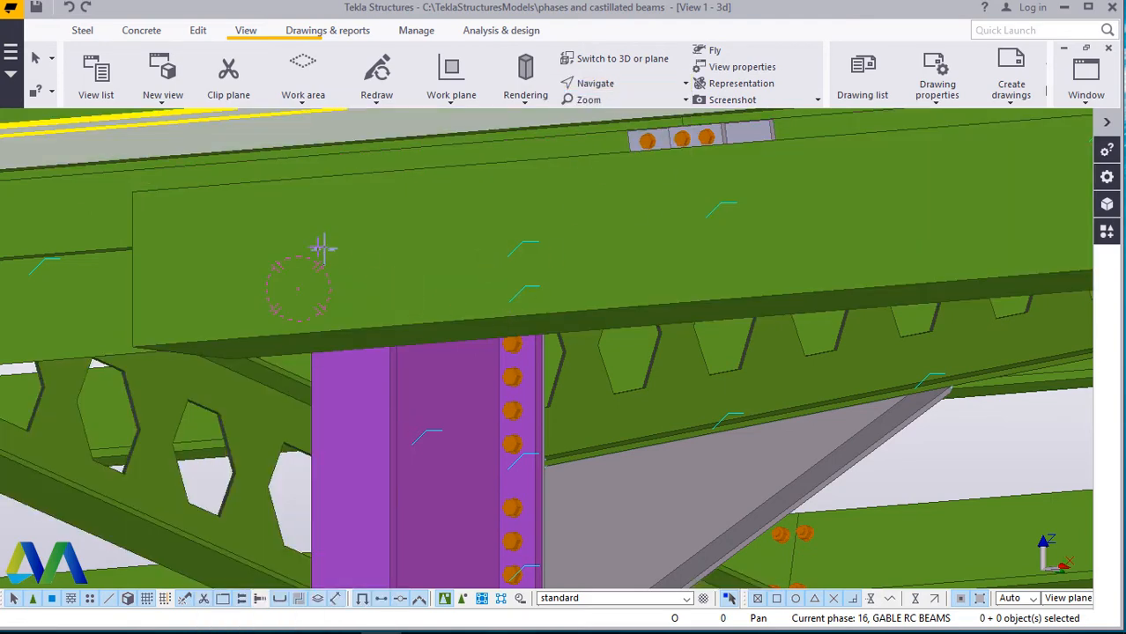
ctrl+middle_drag(322, 254, 229, 302)
scroll(227, 290, down, 3)
scroll(714, 495, down, 5)
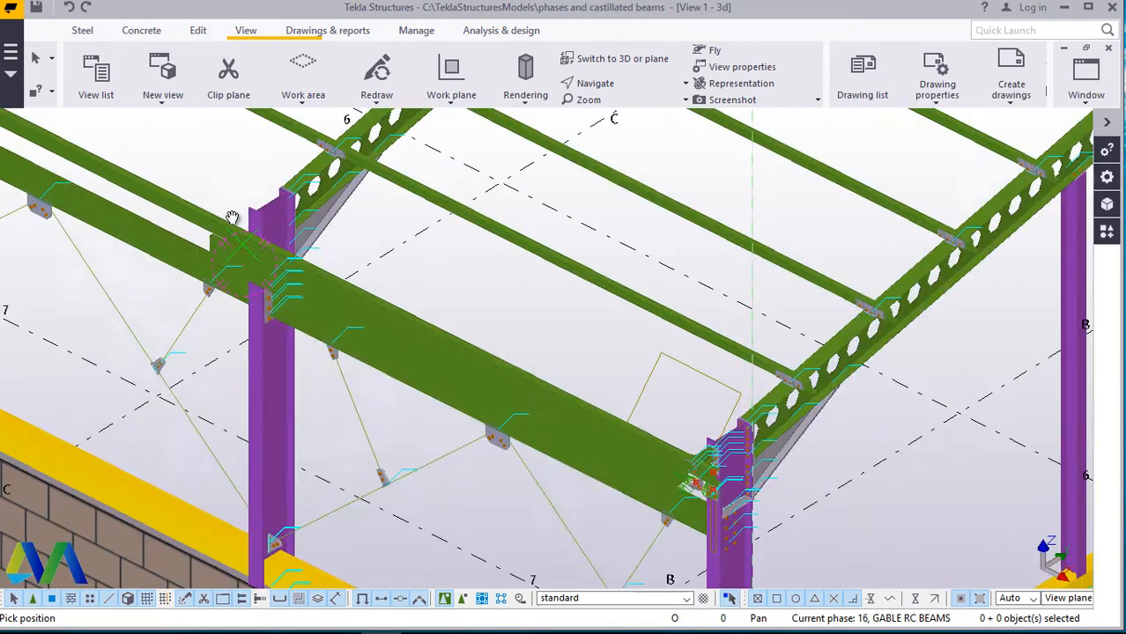
scroll(650, 489, up, 5)
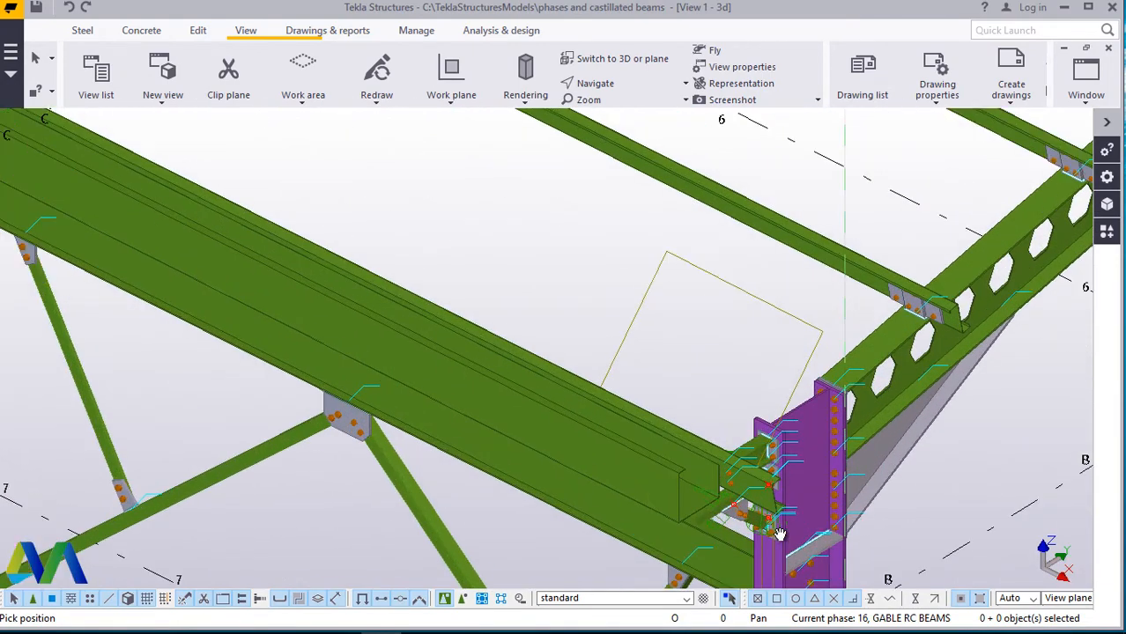
scroll(563, 278, up, 2)
middle_drag(563, 279, 516, 208)
right_click(515, 208)
click(557, 222)
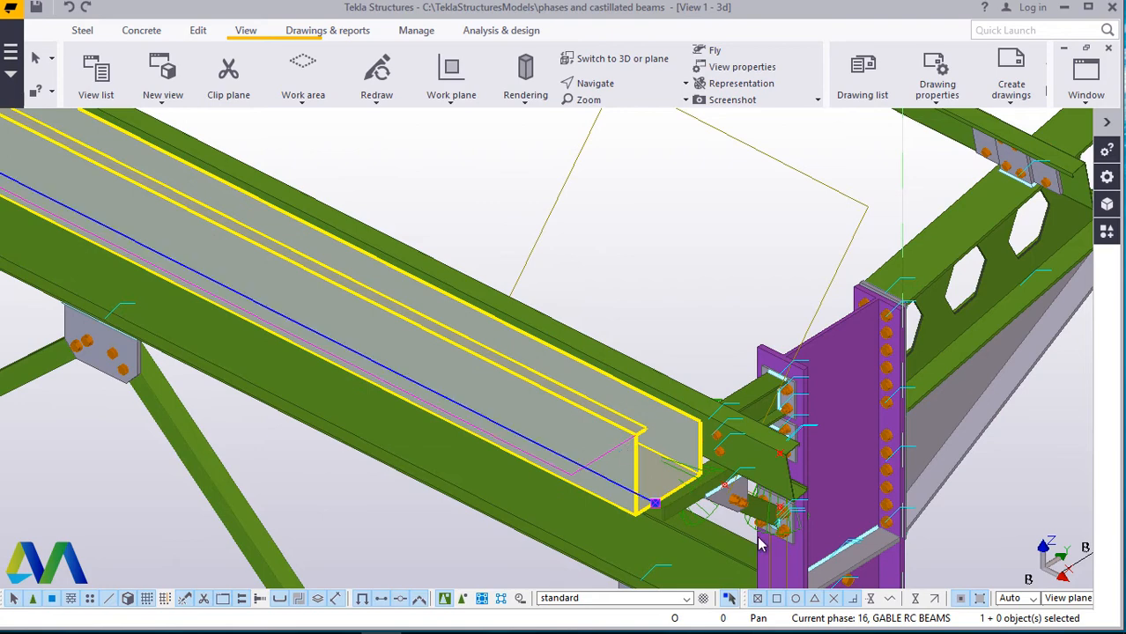
scroll(763, 541, up, 5)
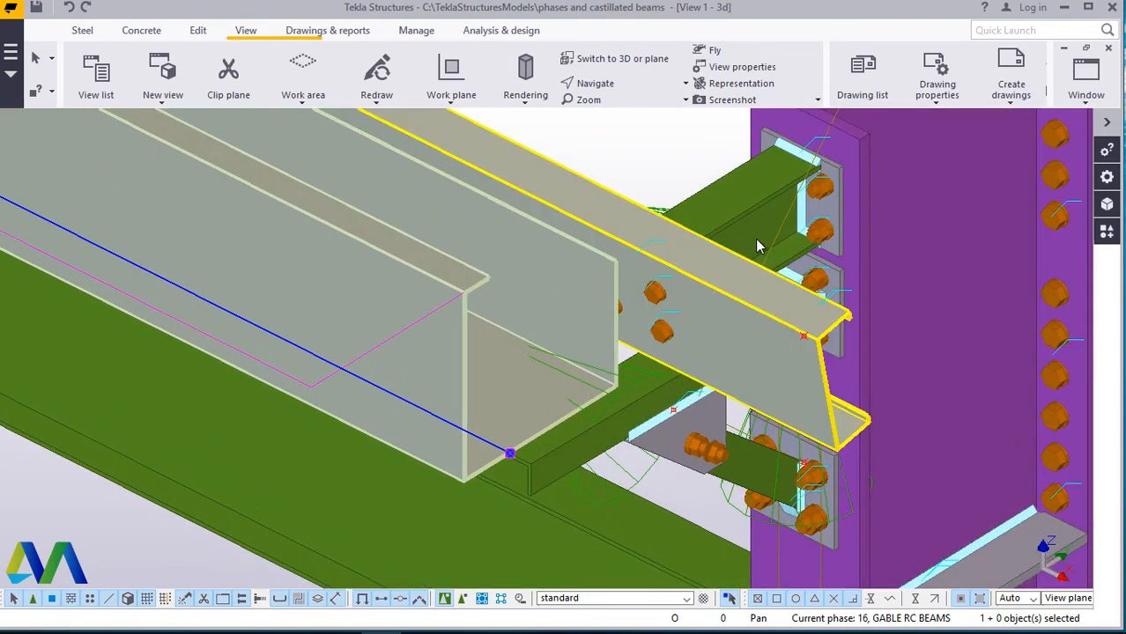
click(659, 411)
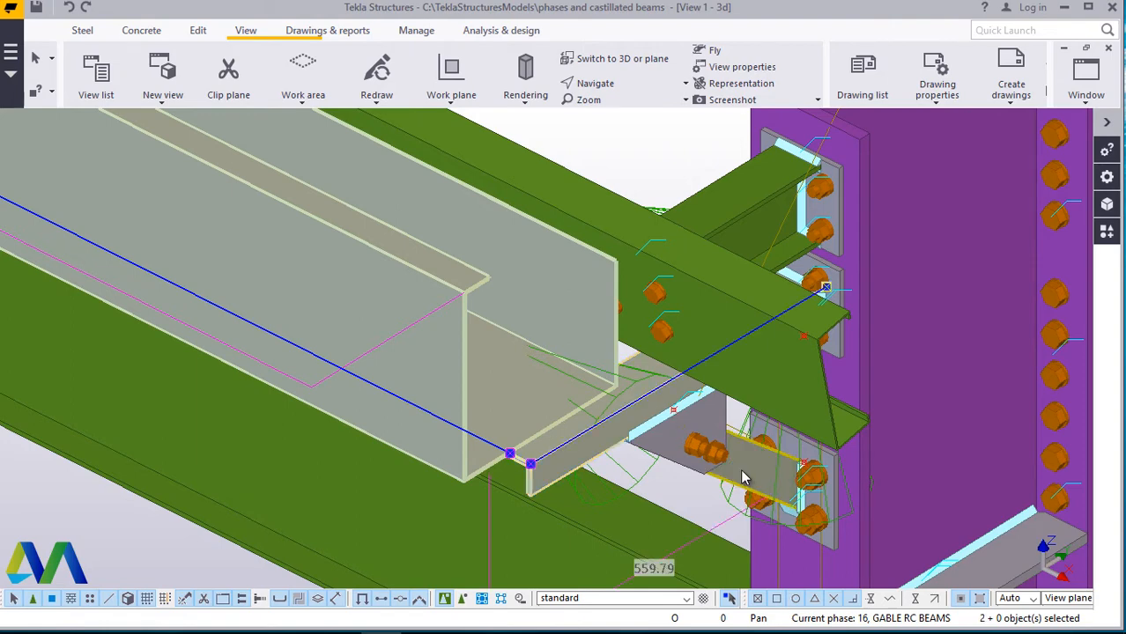
shift+click(746, 476)
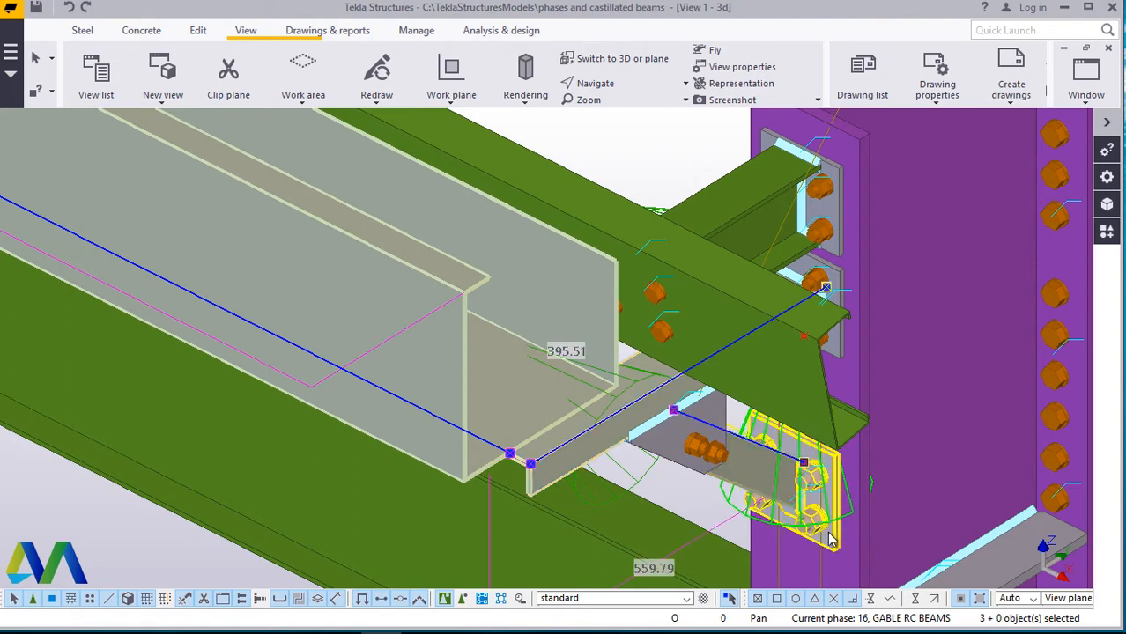
shift+click(793, 524)
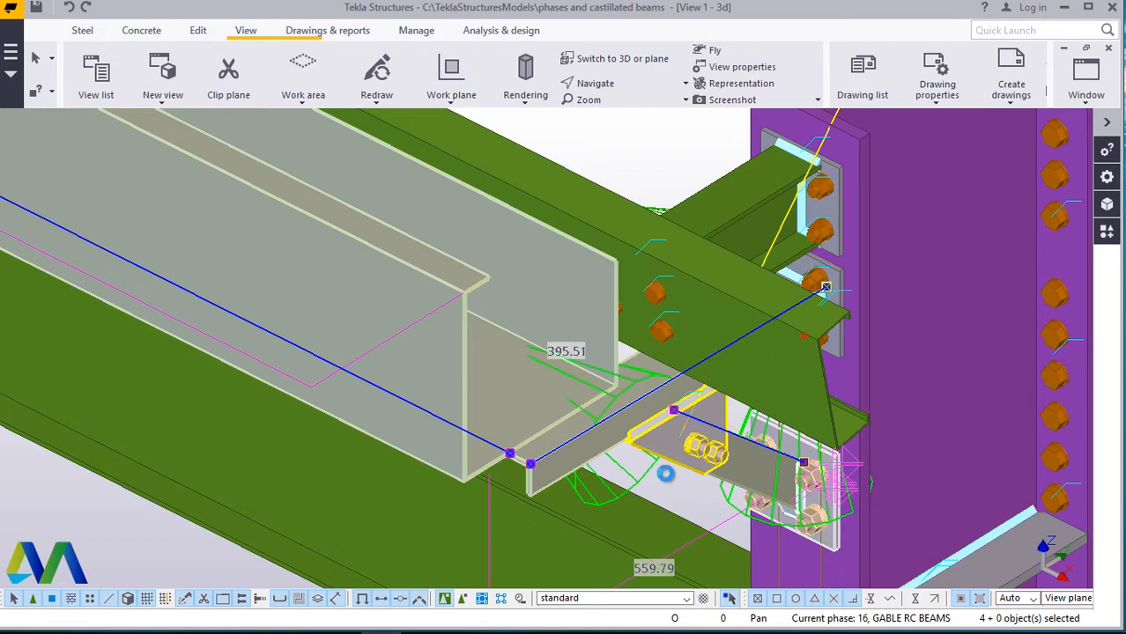
shift+click(670, 467)
scroll(567, 420, down, 3)
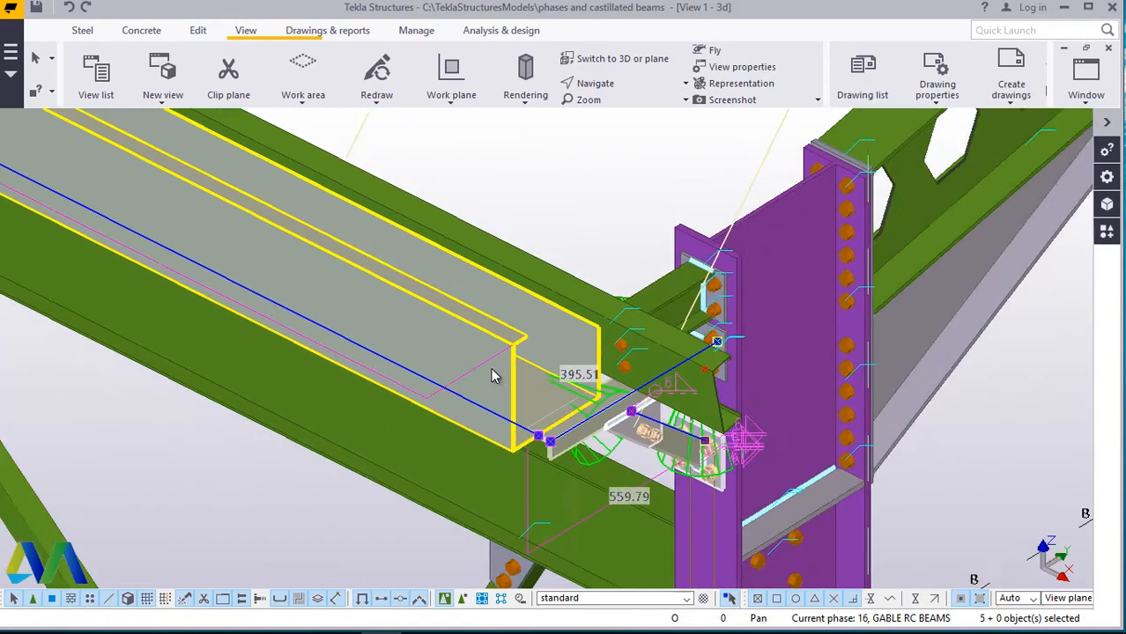
scroll(535, 423, down, 2)
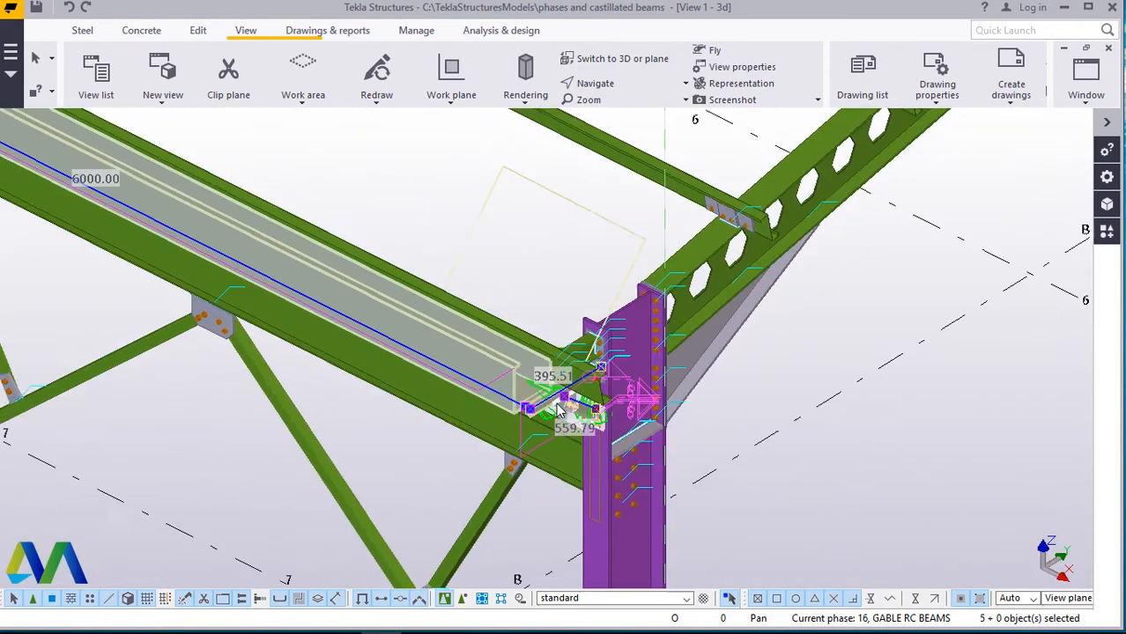
right_click(421, 173)
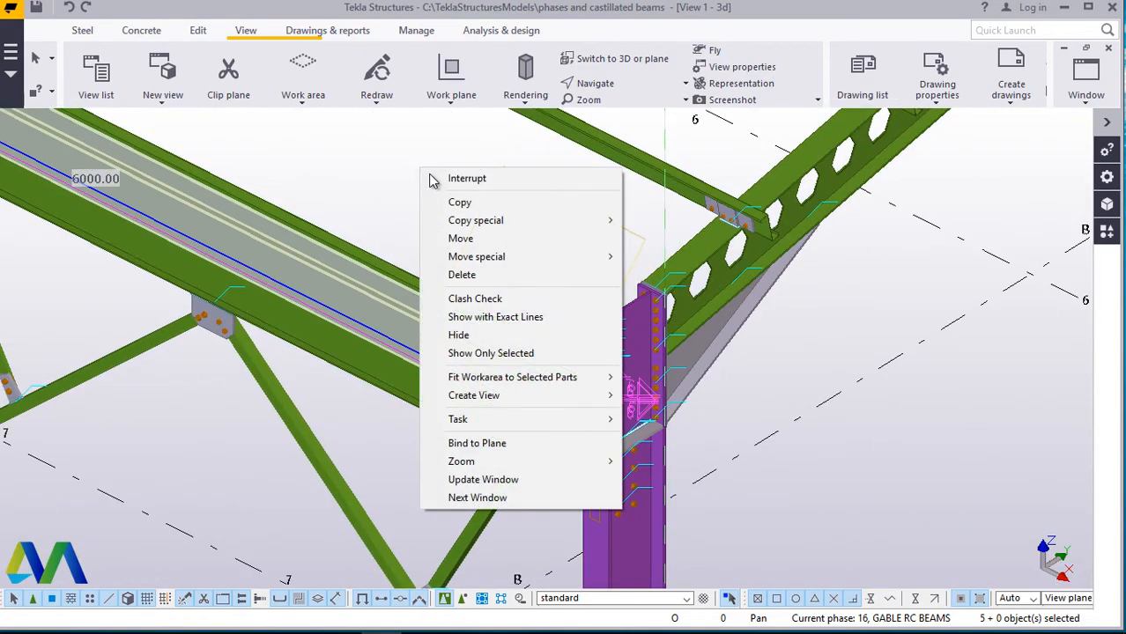
mouse_move(466, 222)
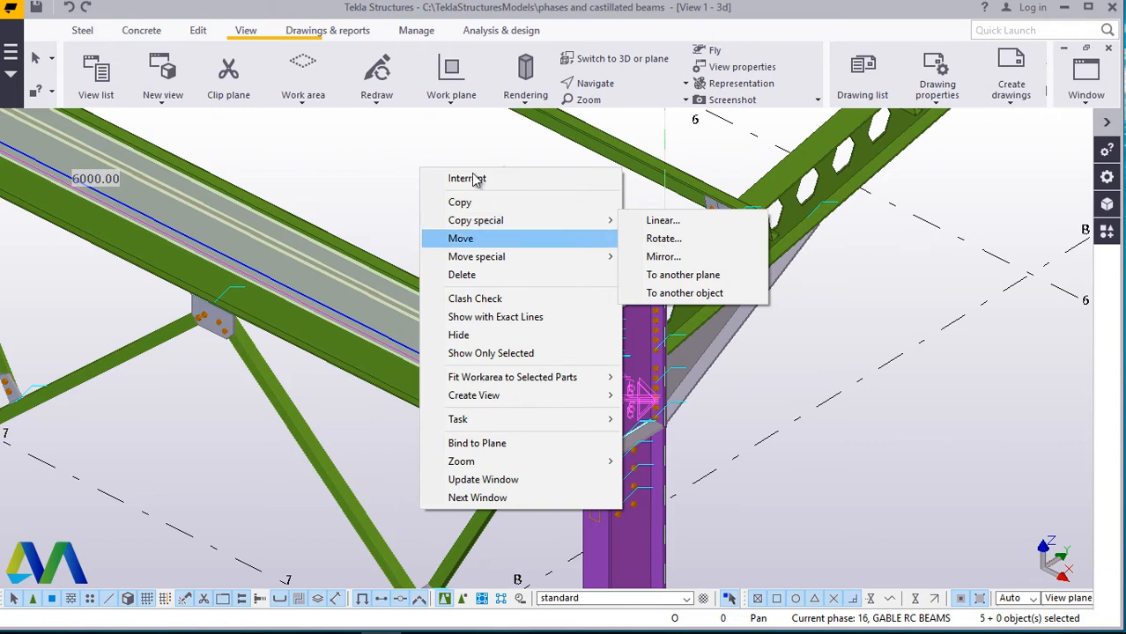
click(352, 168)
Examine the gable end of the building, including its columns, ring beam and the end roof frames.
scroll(328, 392, down, 5)
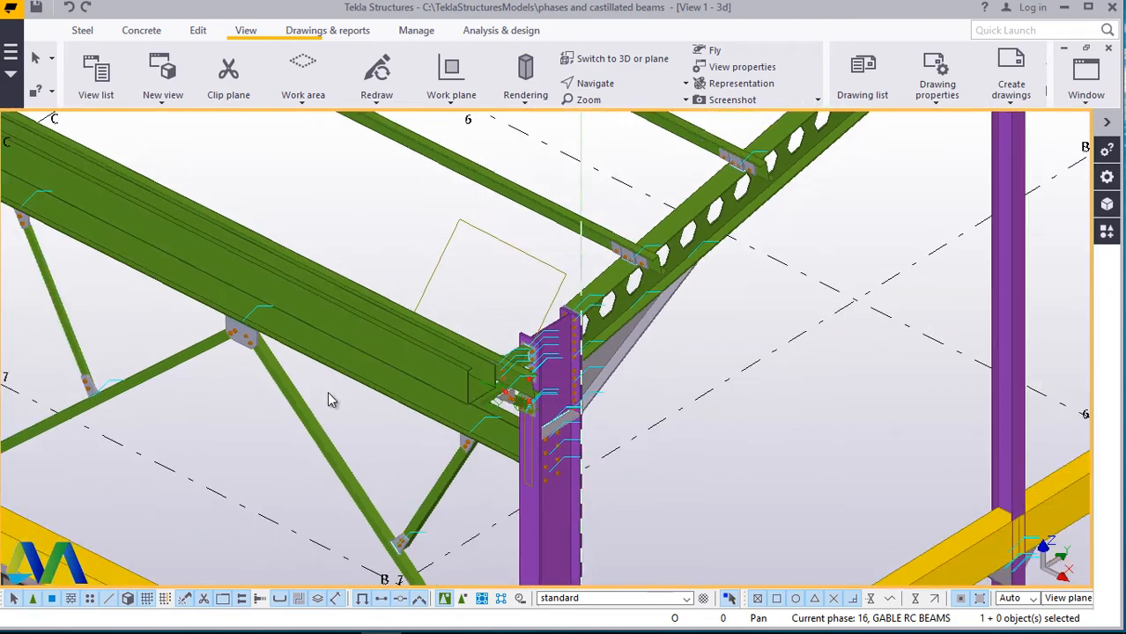
click(359, 456)
ctrl+middle_drag(358, 455, 411, 421)
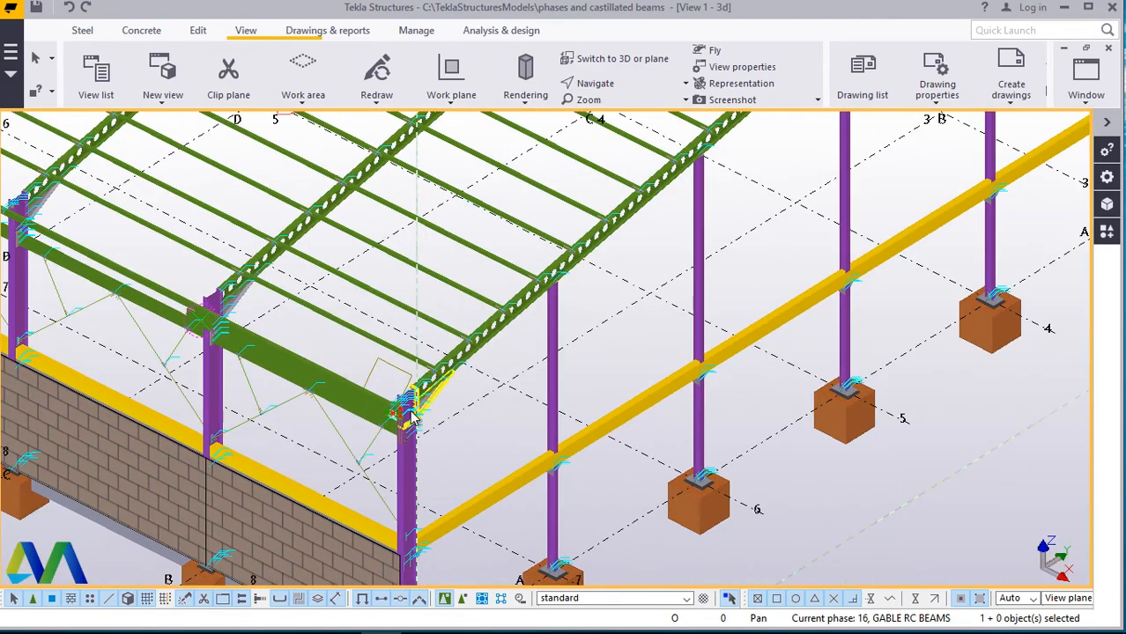
scroll(390, 443, down, 5)
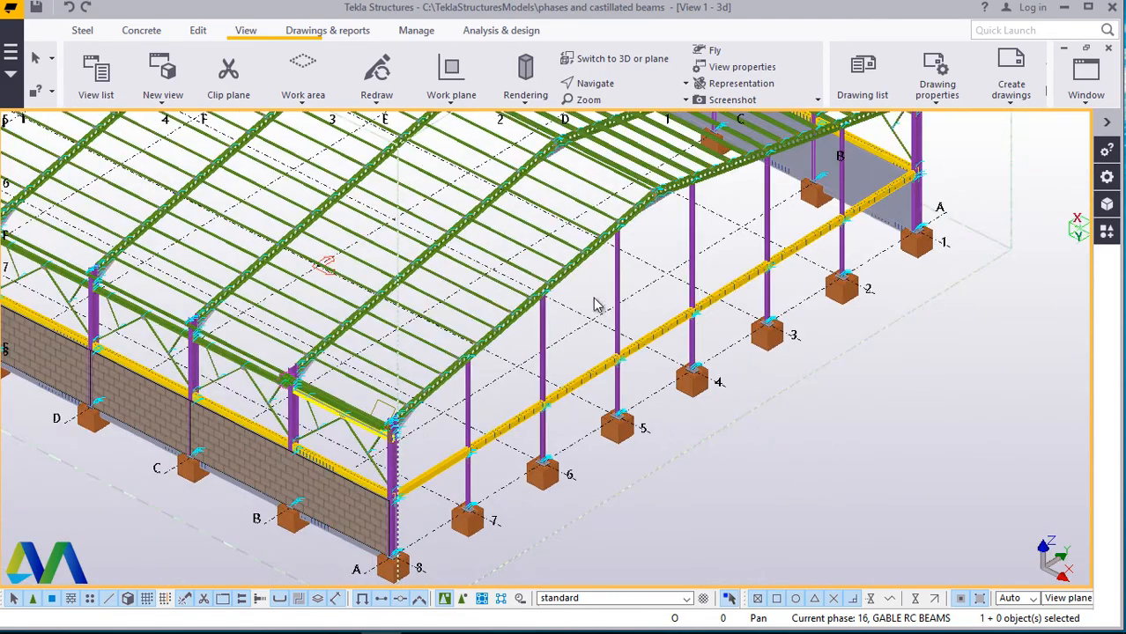
ctrl+middle_drag(599, 304, 593, 276)
scroll(592, 264, up, 5)
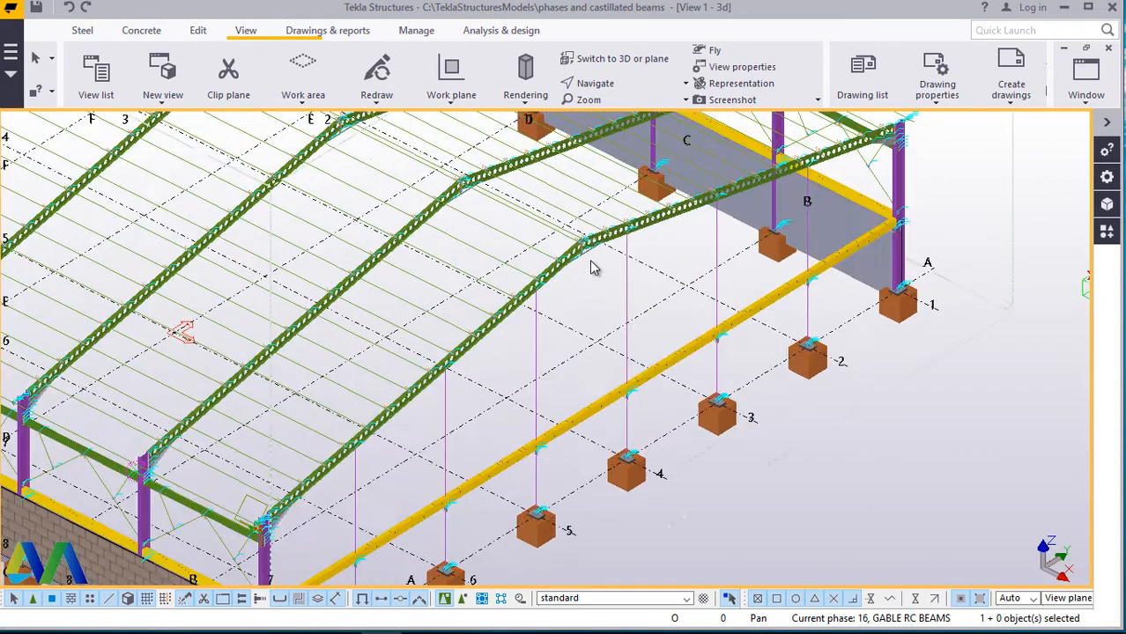
scroll(587, 250, down, 6)
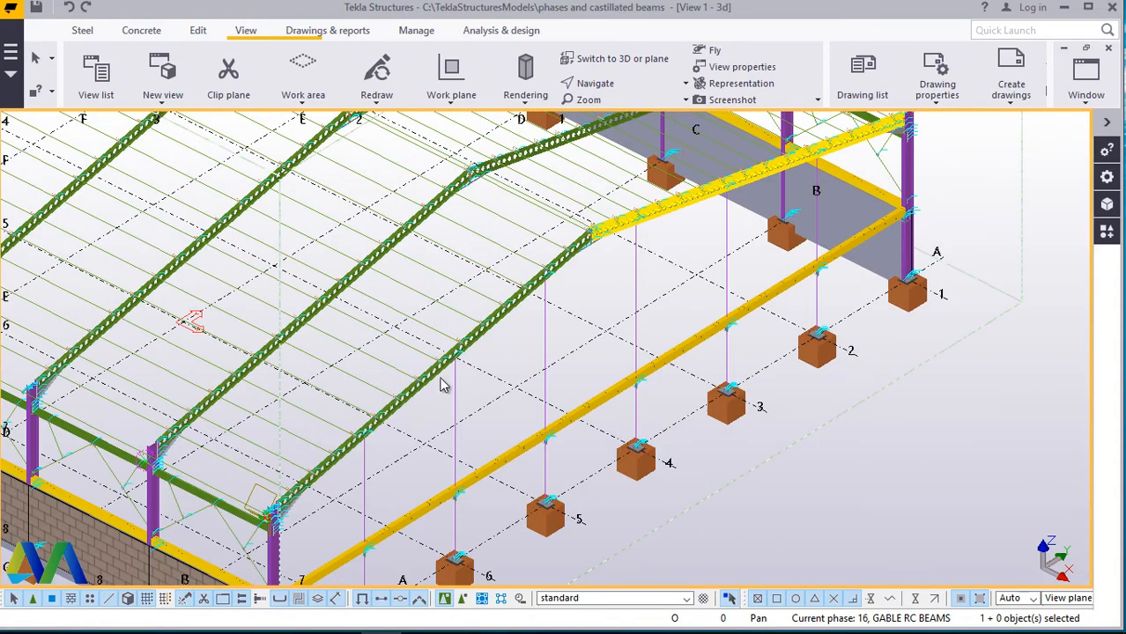
Set the work plane at the lower edge of the end-plate joint in the ridge haunch of the gable frame on grid A.
ctrl+middle_drag(442, 382, 306, 516)
scroll(306, 515, up, 1)
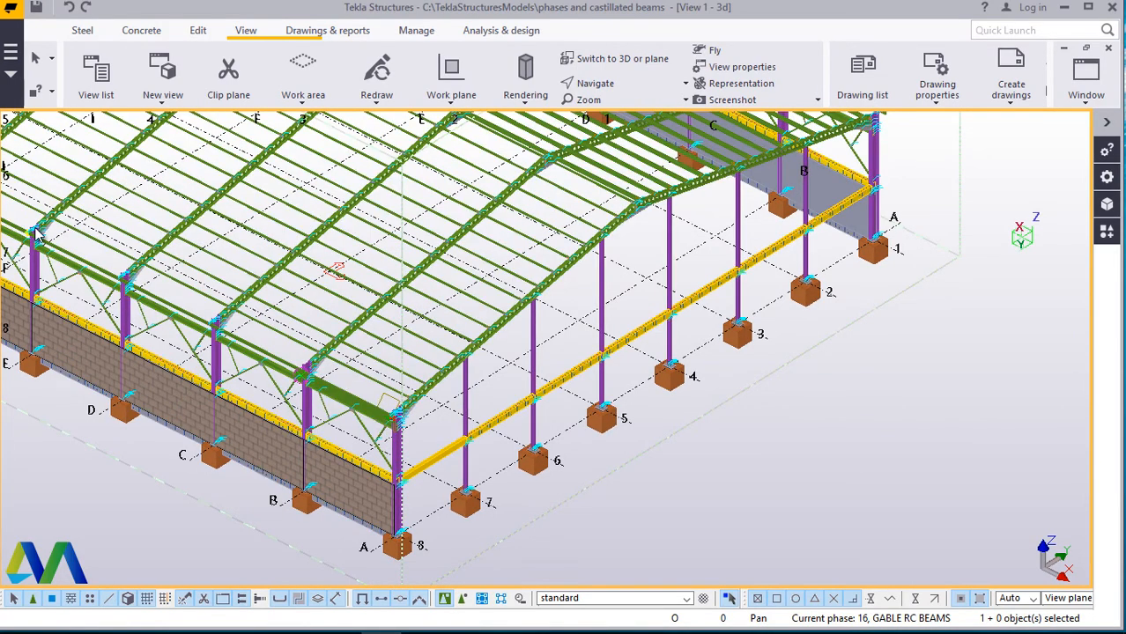
scroll(451, 394, up, 2)
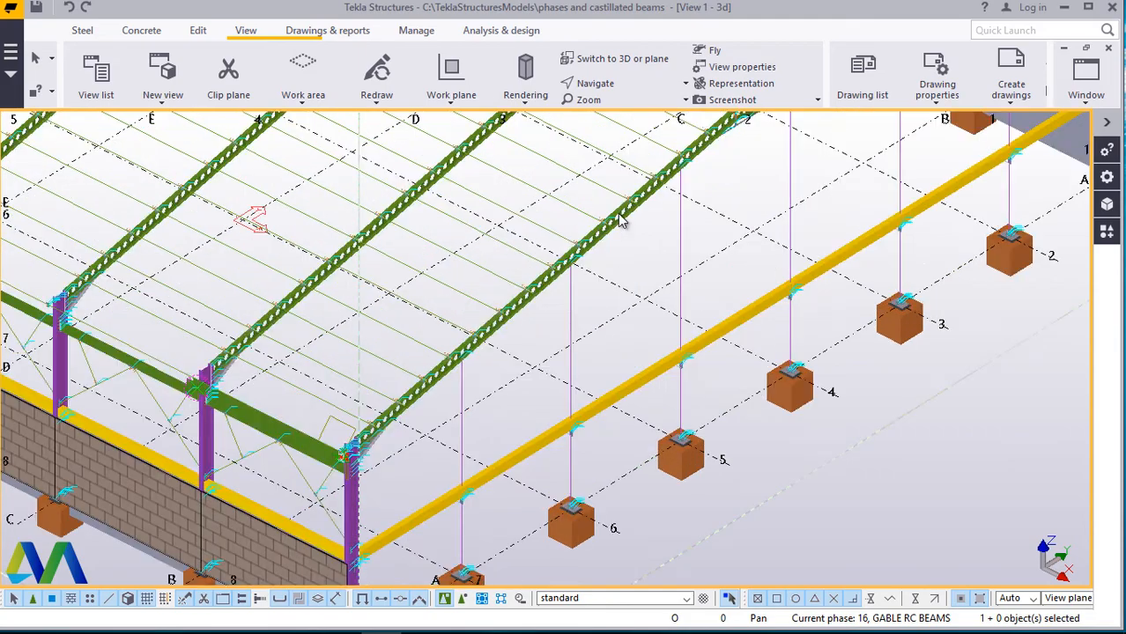
scroll(474, 415, down, 2)
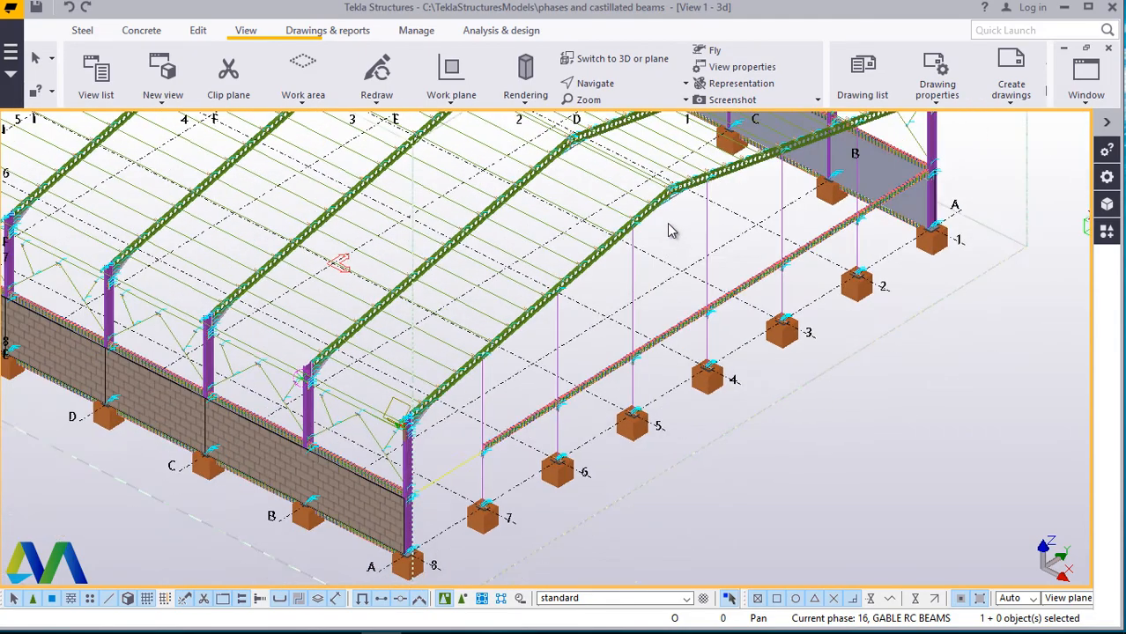
scroll(666, 224, down, 1)
scroll(662, 222, up, 3)
scroll(644, 243, up, 2)
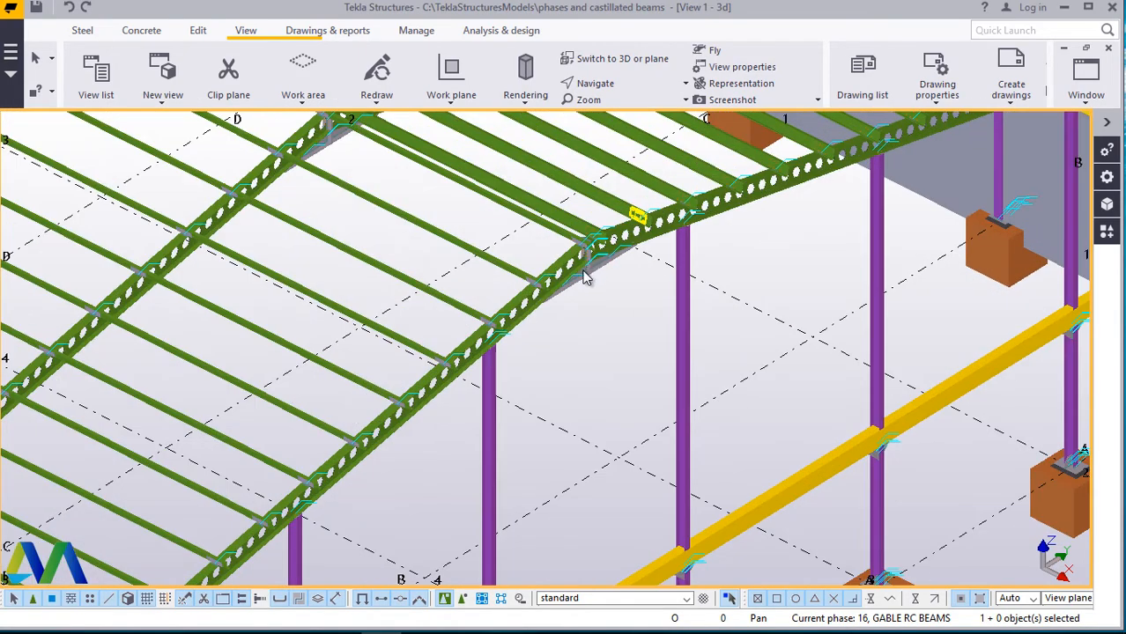
scroll(581, 265, up, 4)
scroll(553, 329, up, 5)
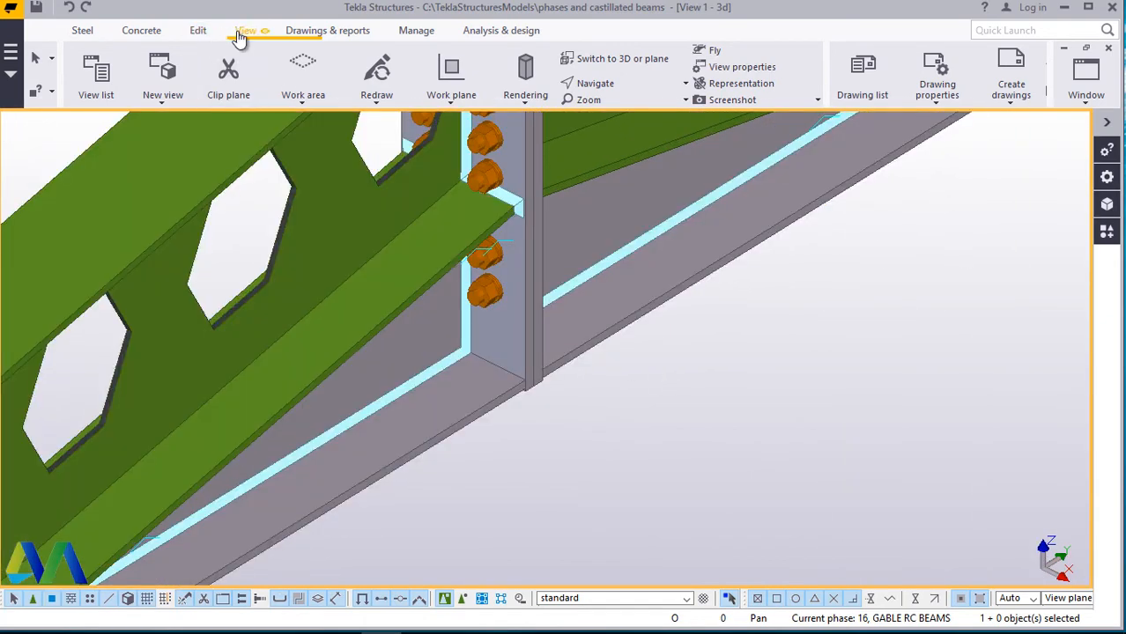
click(249, 38)
click(446, 103)
click(474, 139)
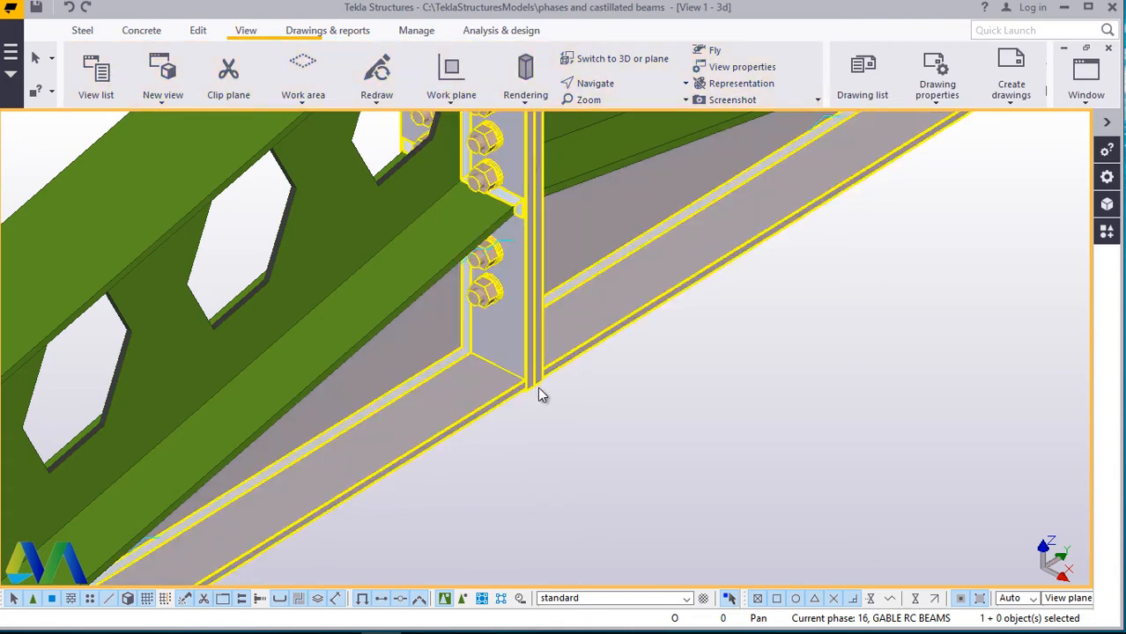
click(534, 389)
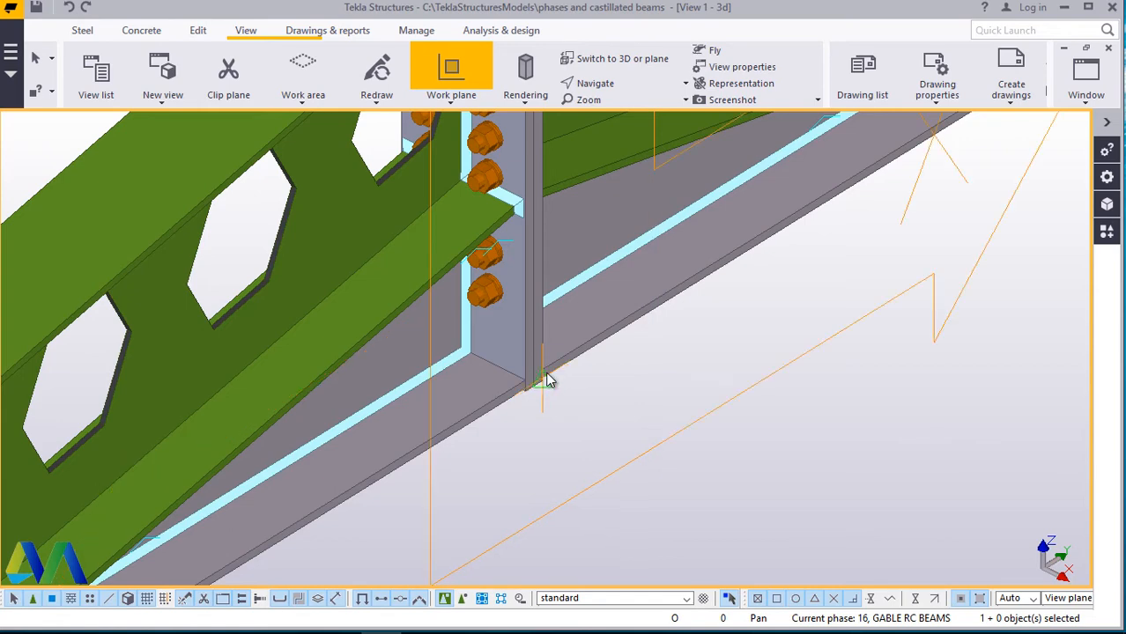
ctrl+middle_drag(440, 382, 649, 365)
right_click(648, 365)
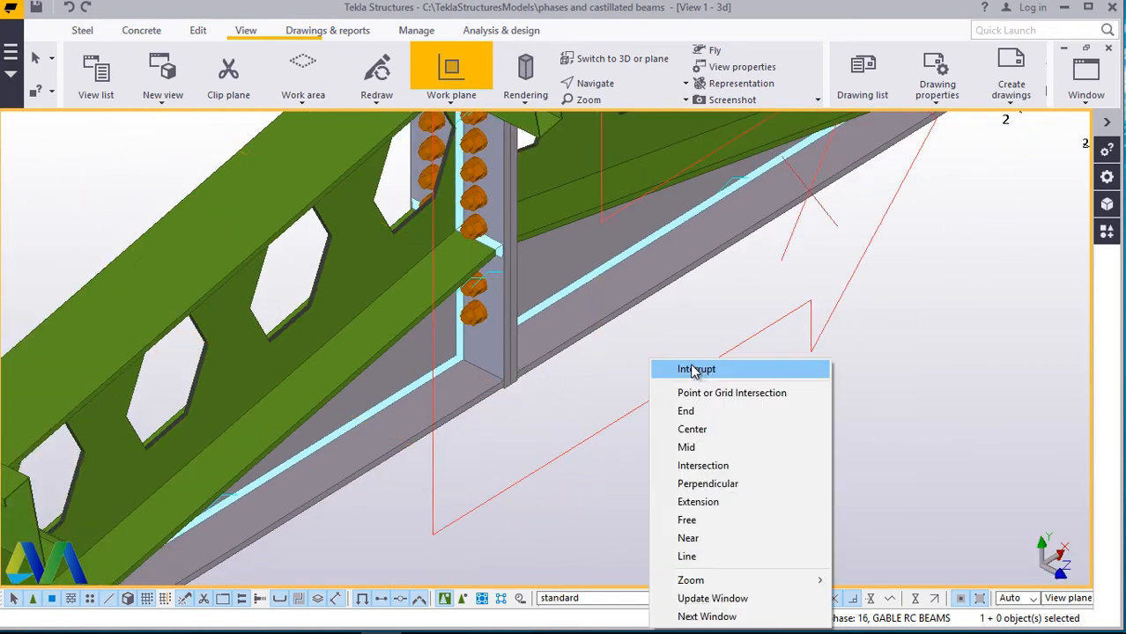
click(692, 369)
Select the gutter, its support angle, and the bracket pieces and plate connections at the corner column on grid A/8.
scroll(509, 360, down, 10)
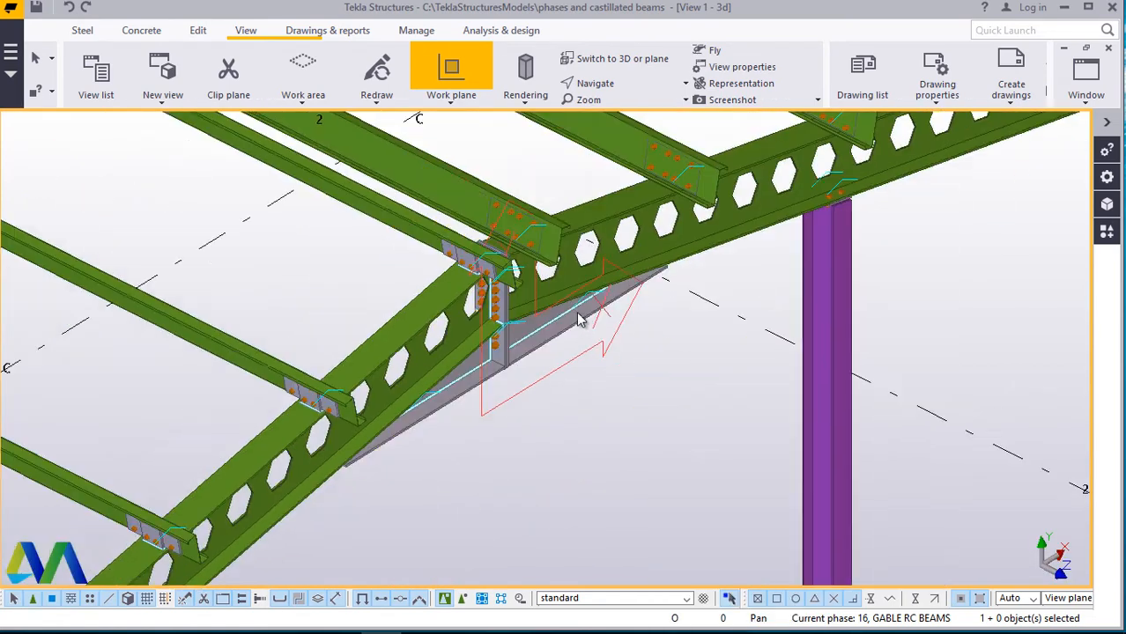
scroll(568, 282, down, 10)
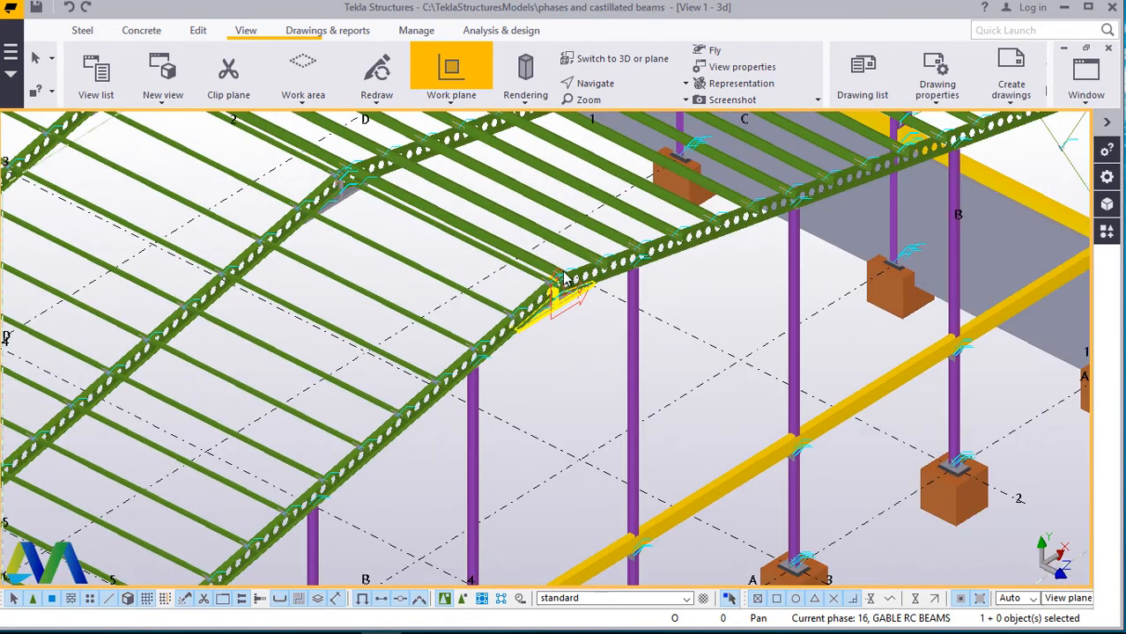
scroll(353, 477, up, 10)
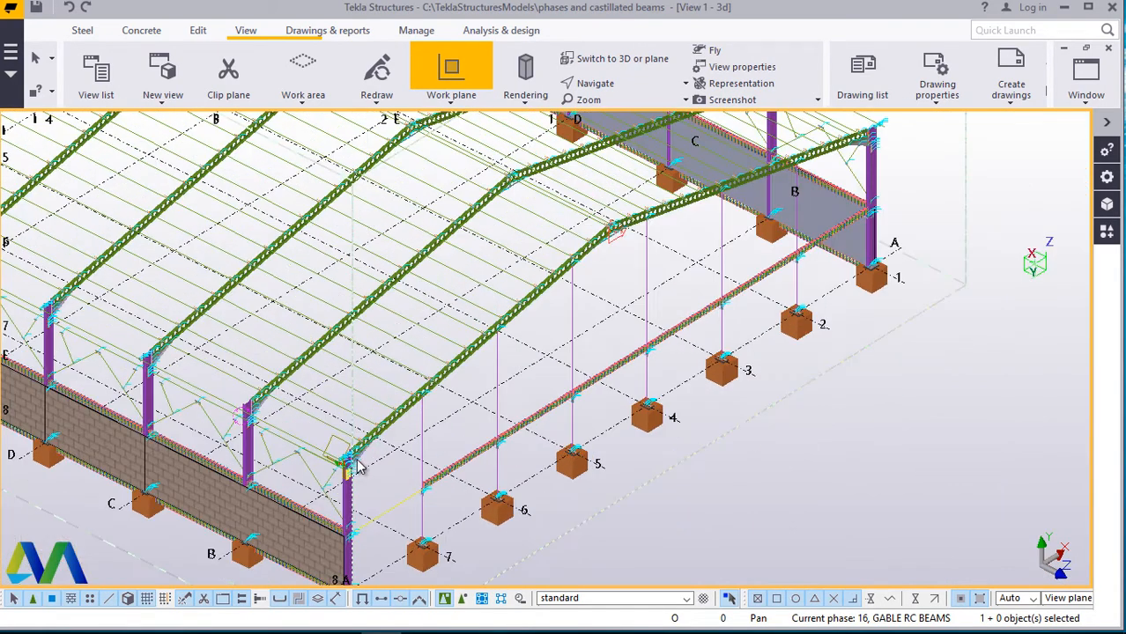
scroll(327, 476, up, 6)
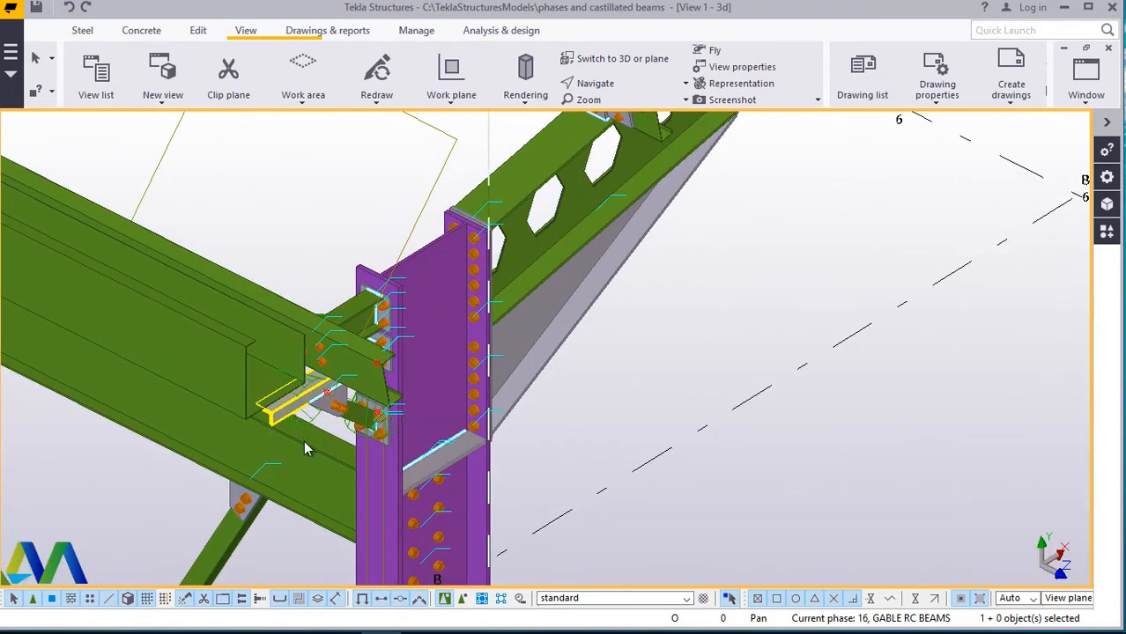
scroll(313, 441, up, 3)
scroll(353, 419, up, 3)
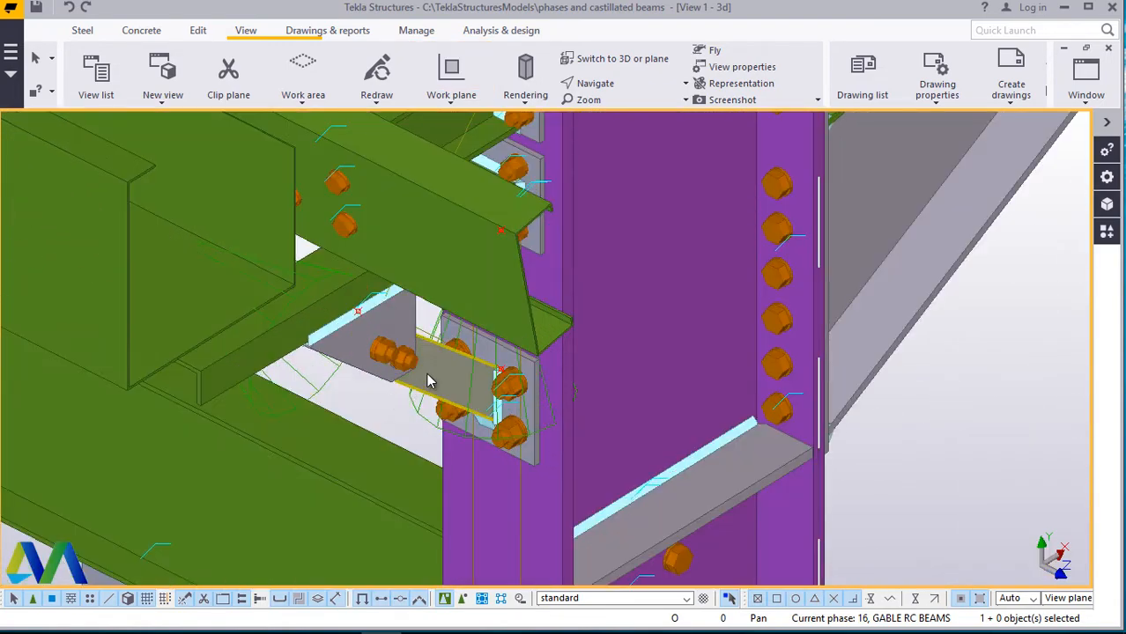
click(427, 375)
ctrl+click(370, 363)
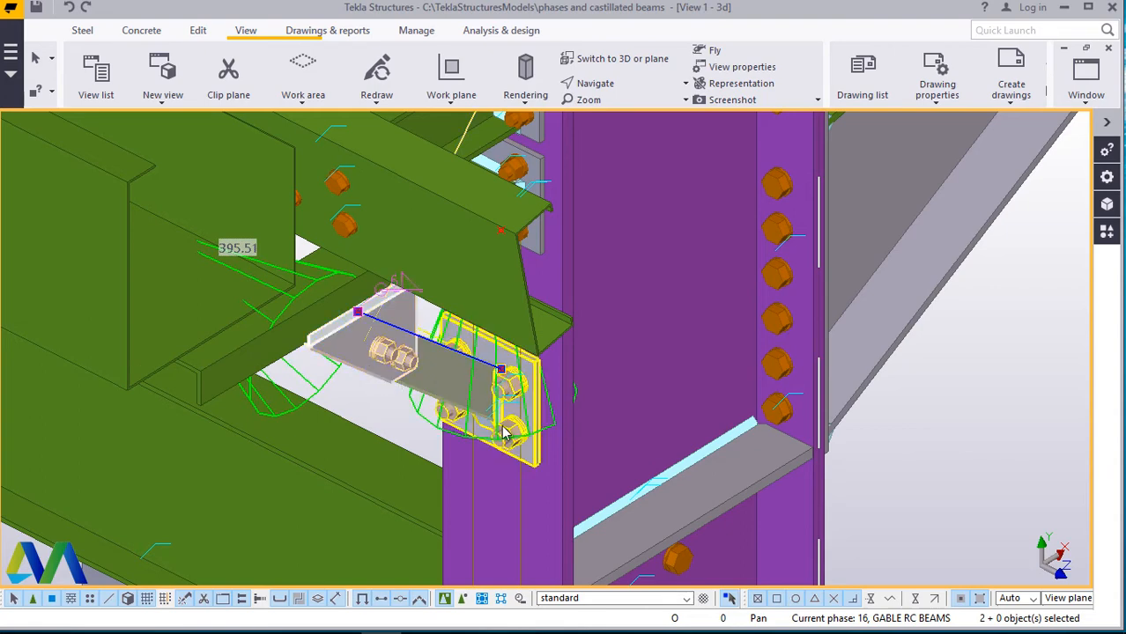
ctrl+click(231, 370)
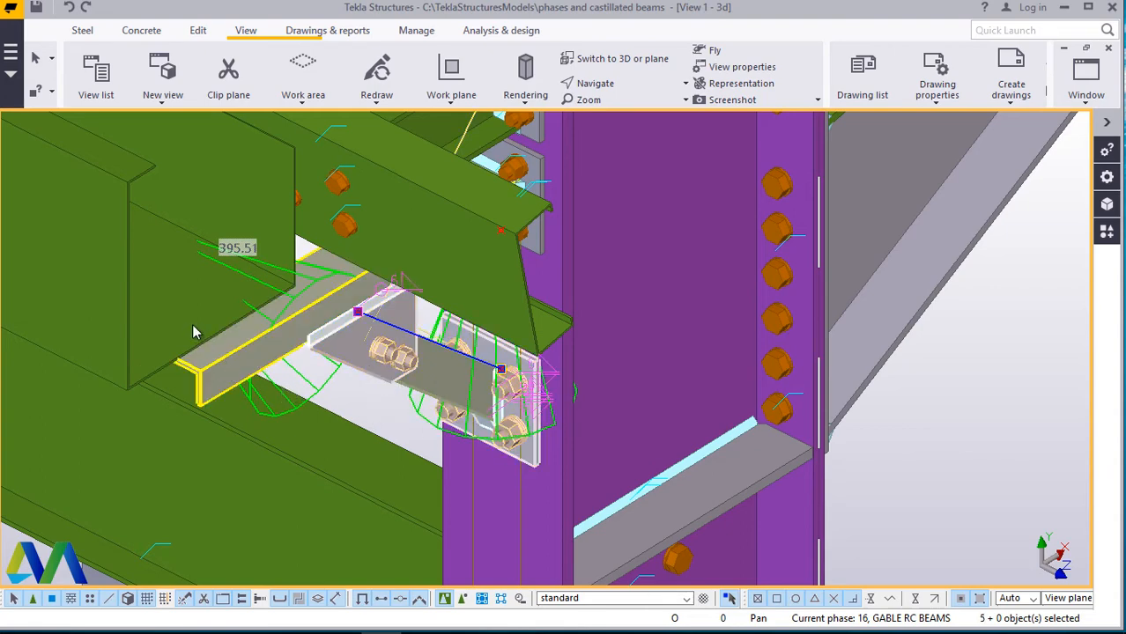
ctrl+click(196, 332)
ctrl+click(196, 333)
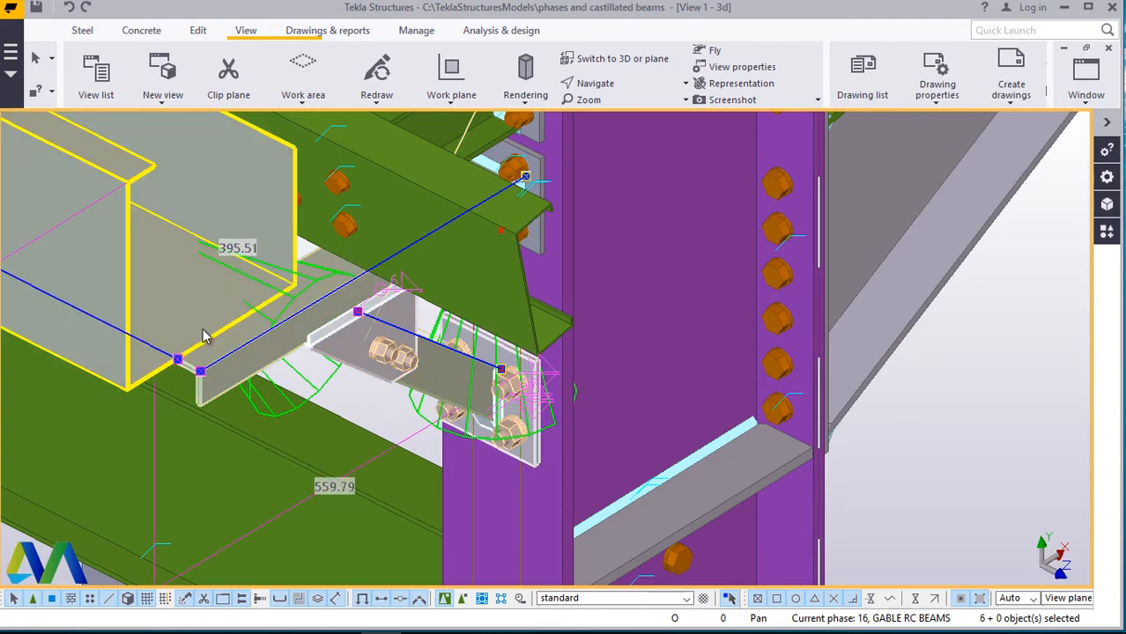
ctrl+click(534, 181)
Mirror-copy the selected gutter and bracket parts about the ridge end-plate joint line, with X0 -15.00, Y0 331.04 and angle -90.
scroll(132, 421, down, 2)
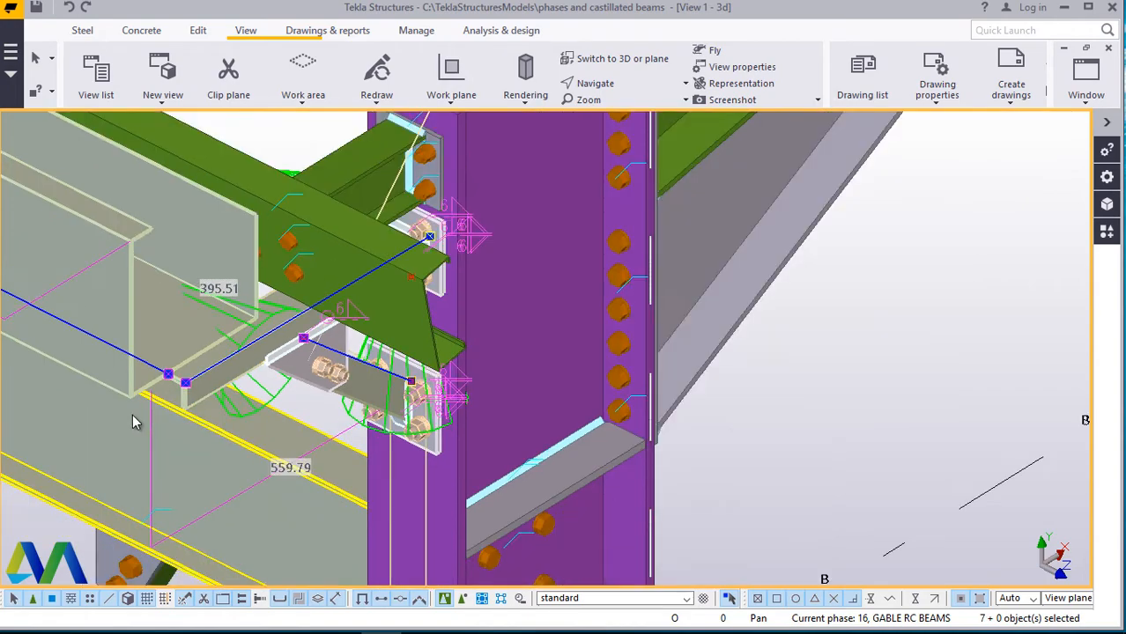
scroll(132, 421, down, 2)
scroll(132, 421, down, 3)
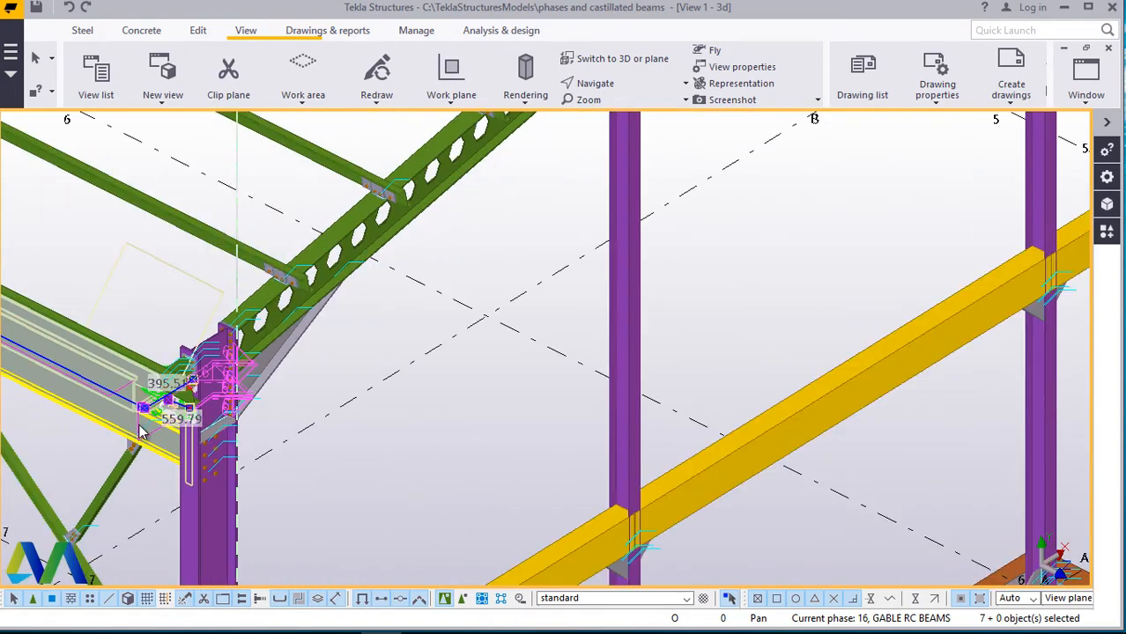
scroll(145, 436, down, 3)
scroll(172, 449, down, 8)
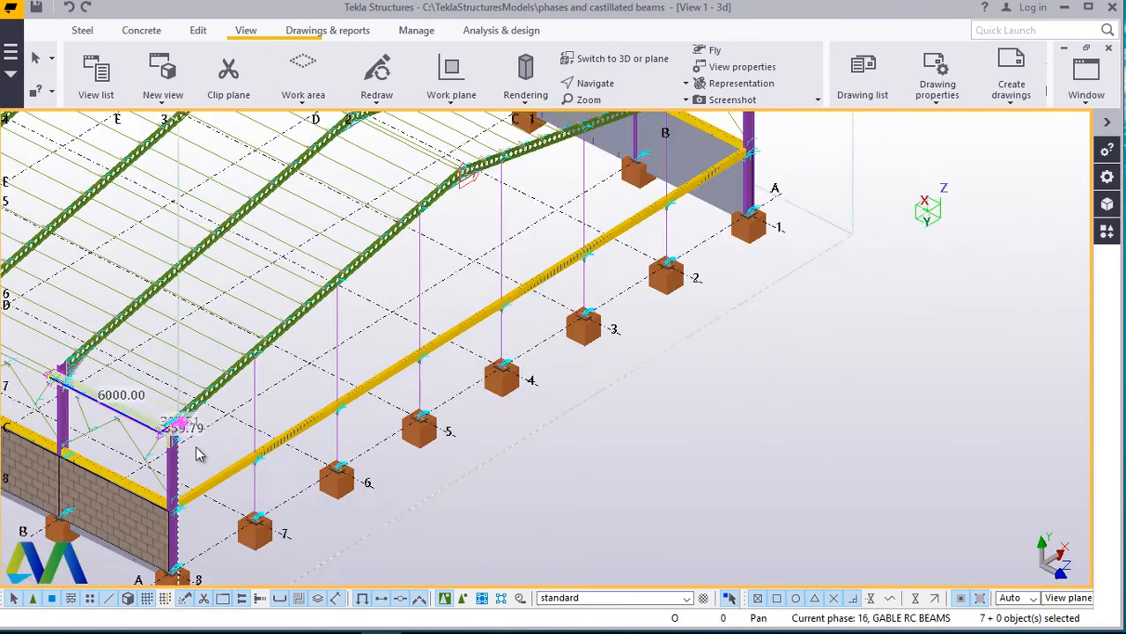
scroll(385, 245, up, 6)
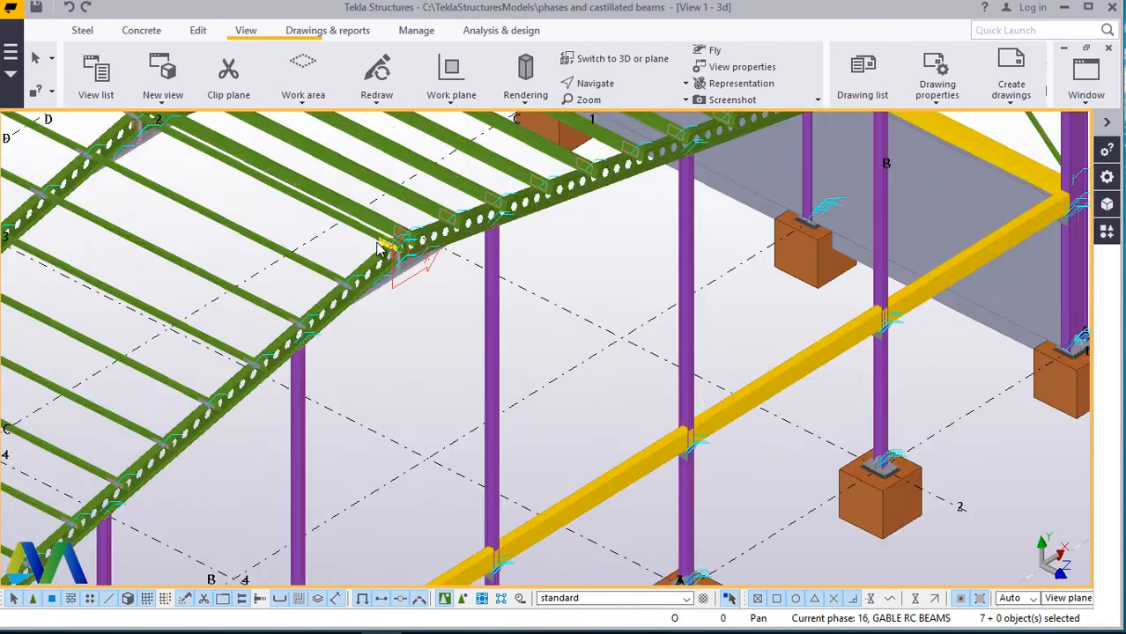
scroll(398, 275, up, 2)
scroll(401, 281, up, 5)
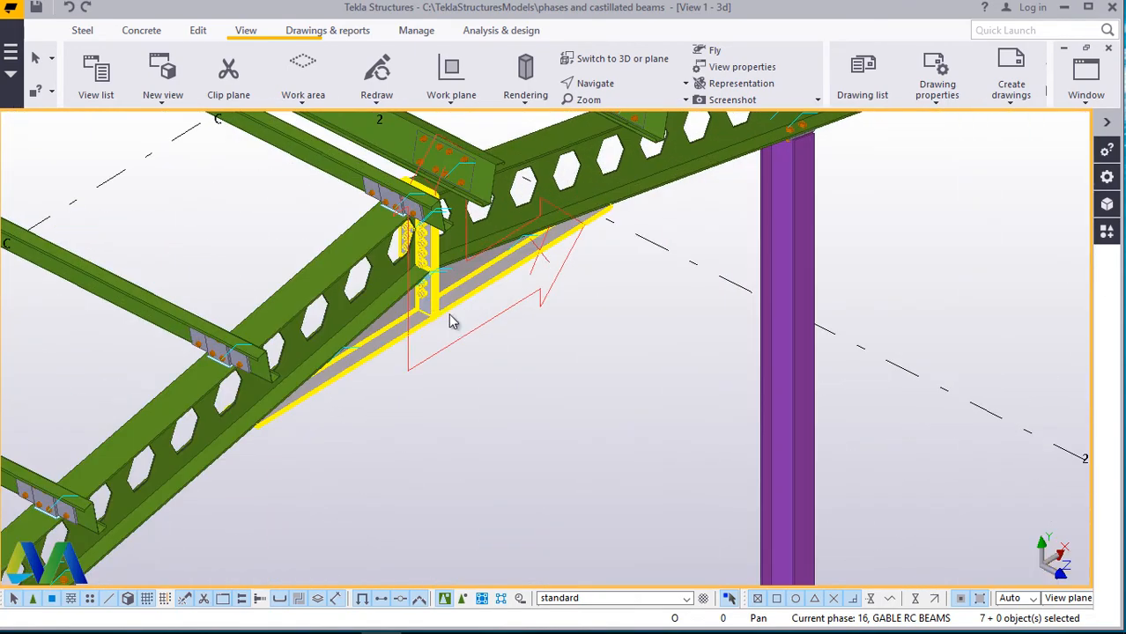
right_click(636, 379)
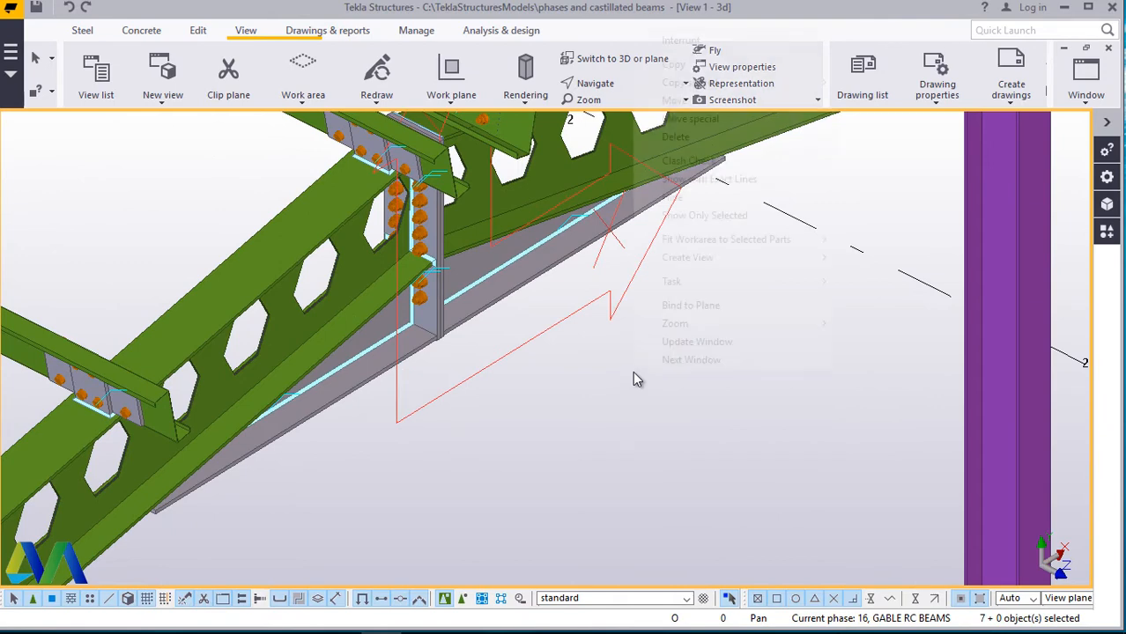
mouse_move(756, 89)
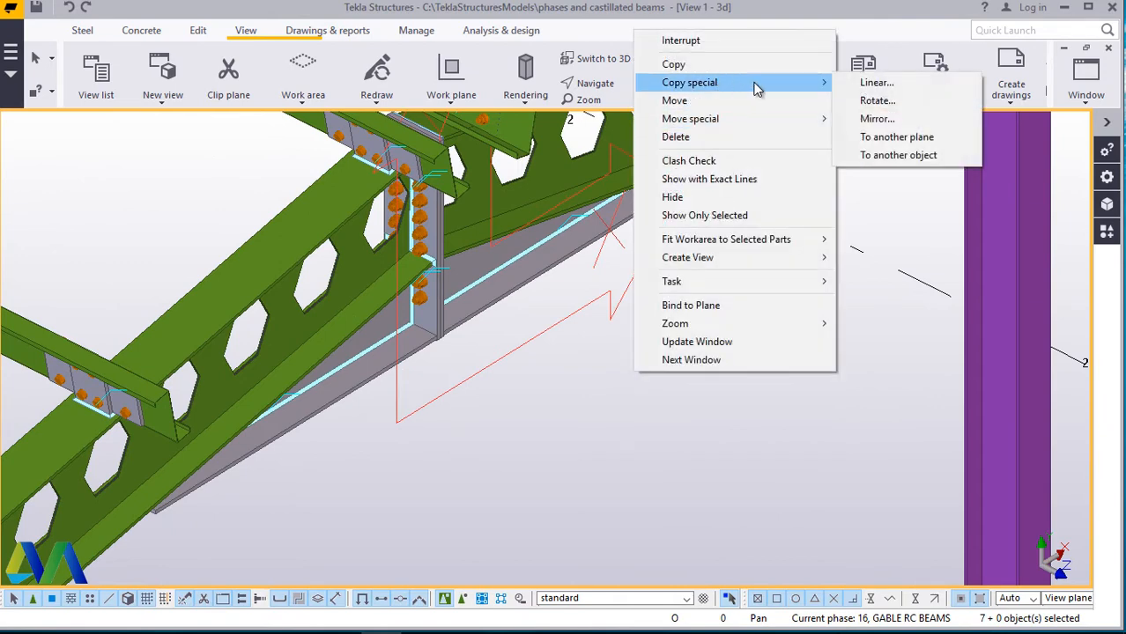
click(876, 118)
scroll(859, 123, up, 1)
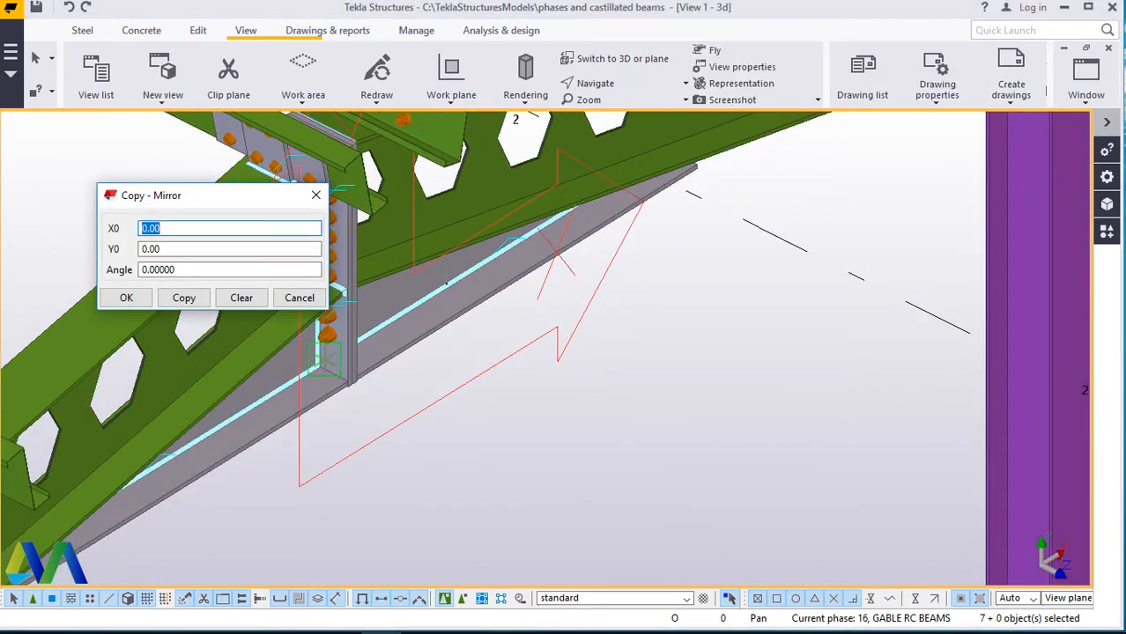
scroll(436, 271, up, 2)
scroll(263, 379, up, 1)
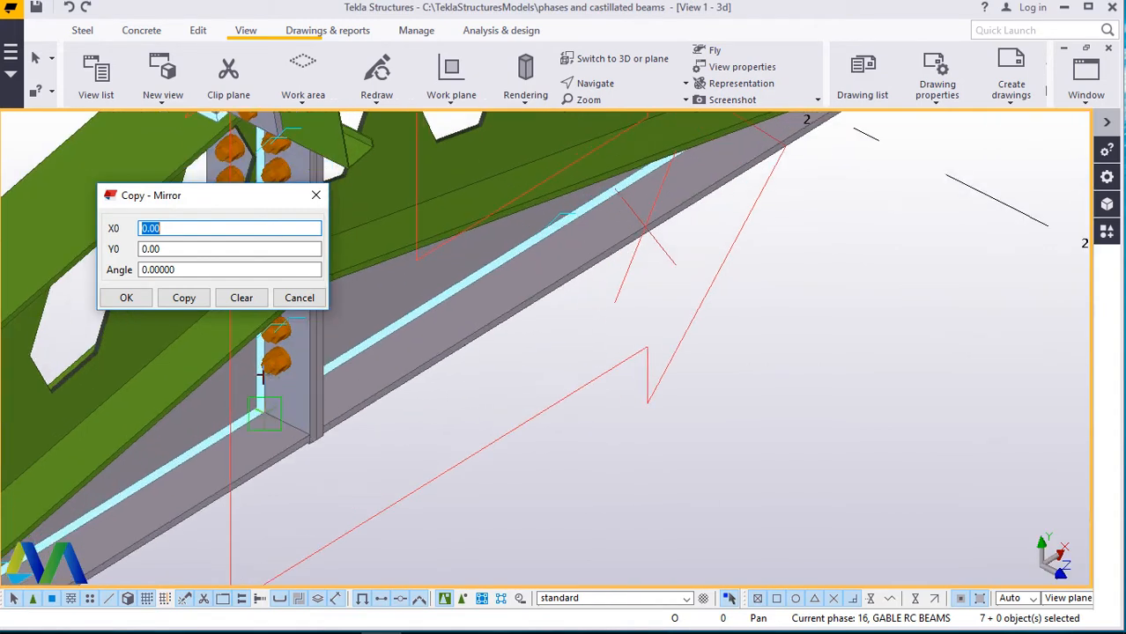
scroll(262, 414, up, 2)
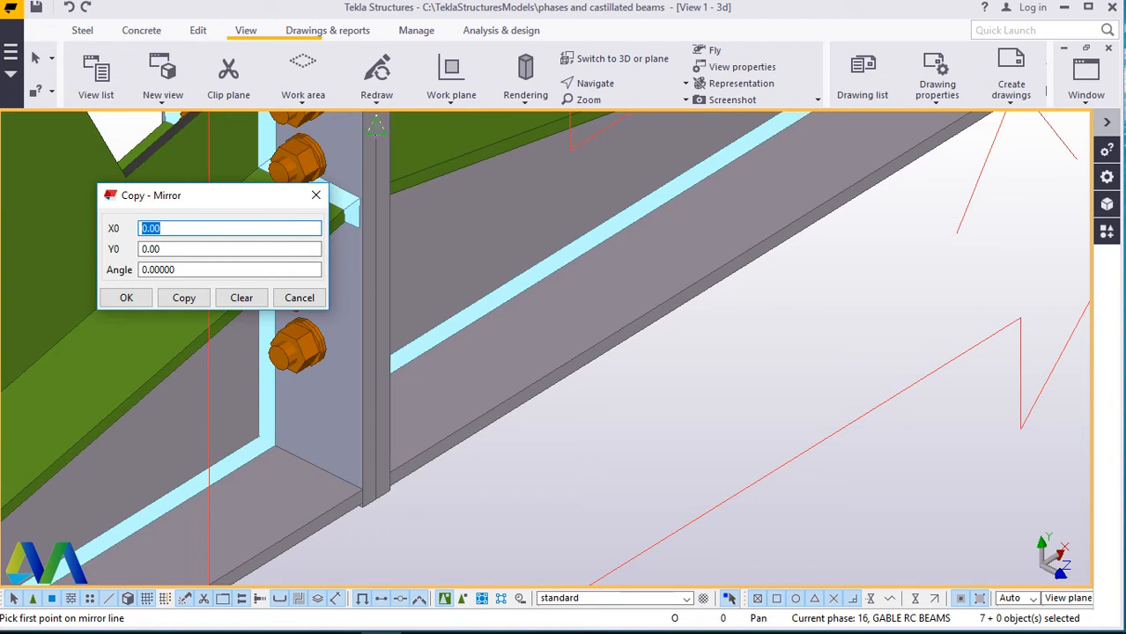
click(375, 127)
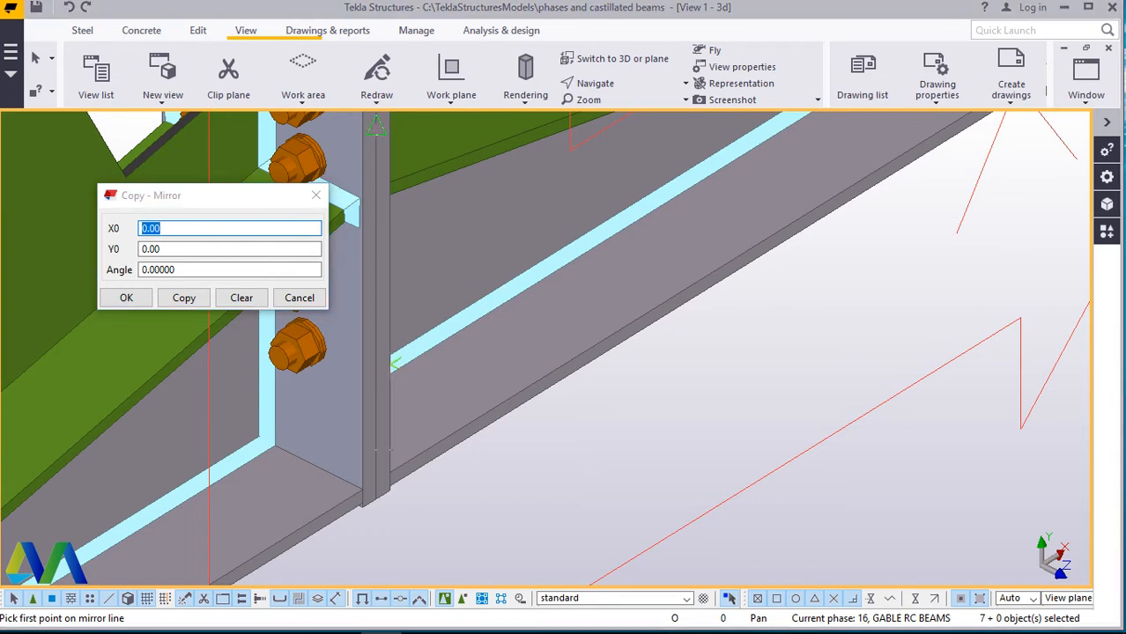
click(376, 500)
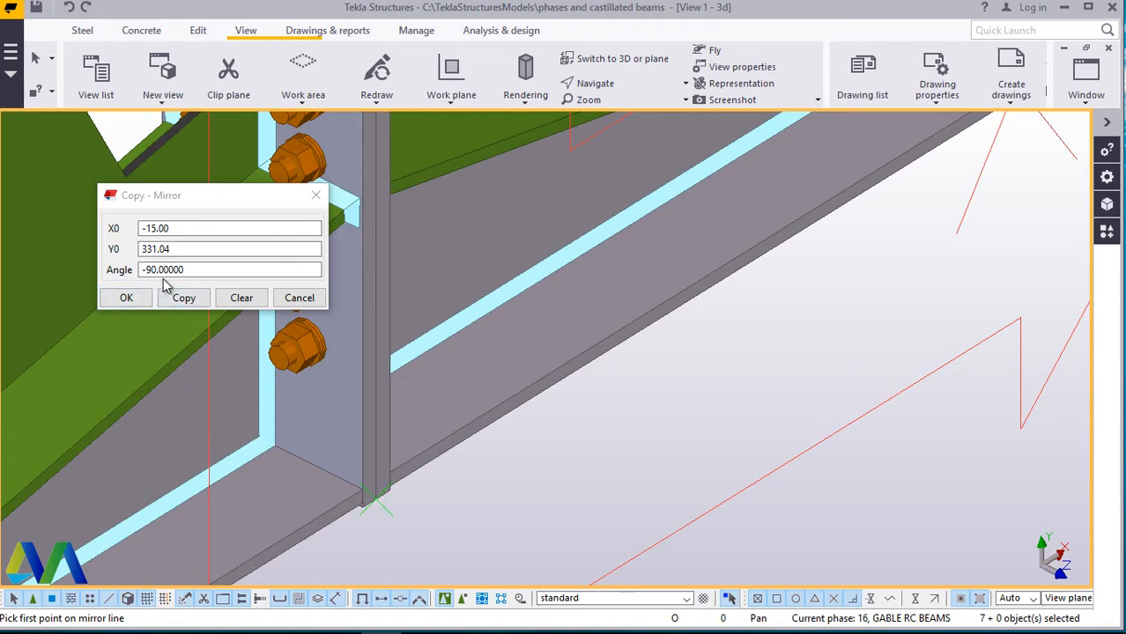
click(183, 298)
click(129, 297)
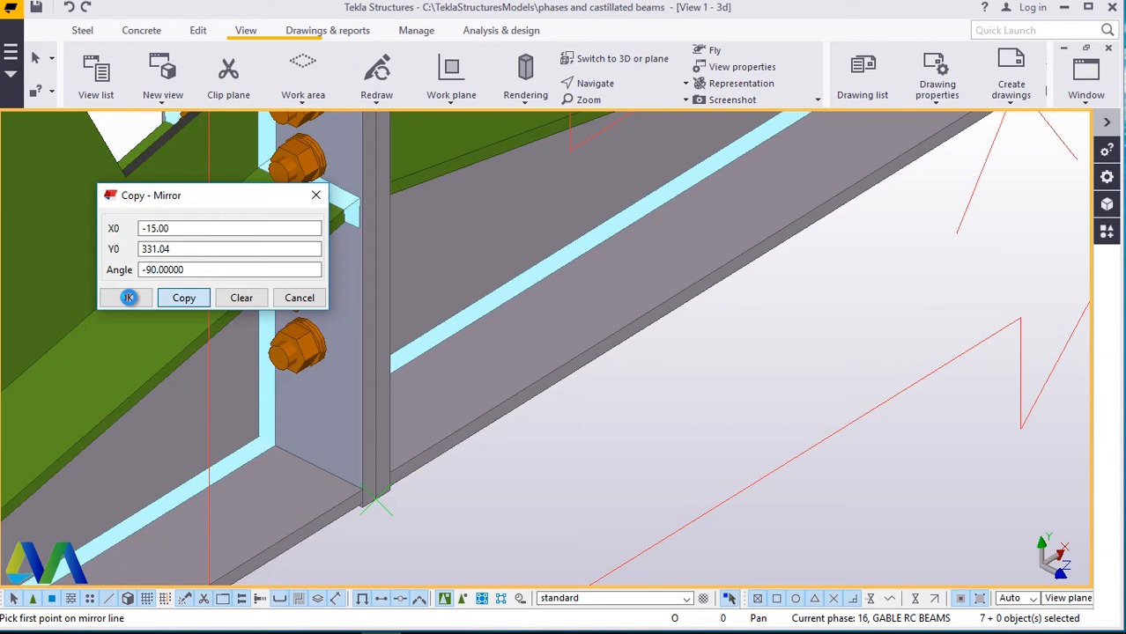
click(126, 298)
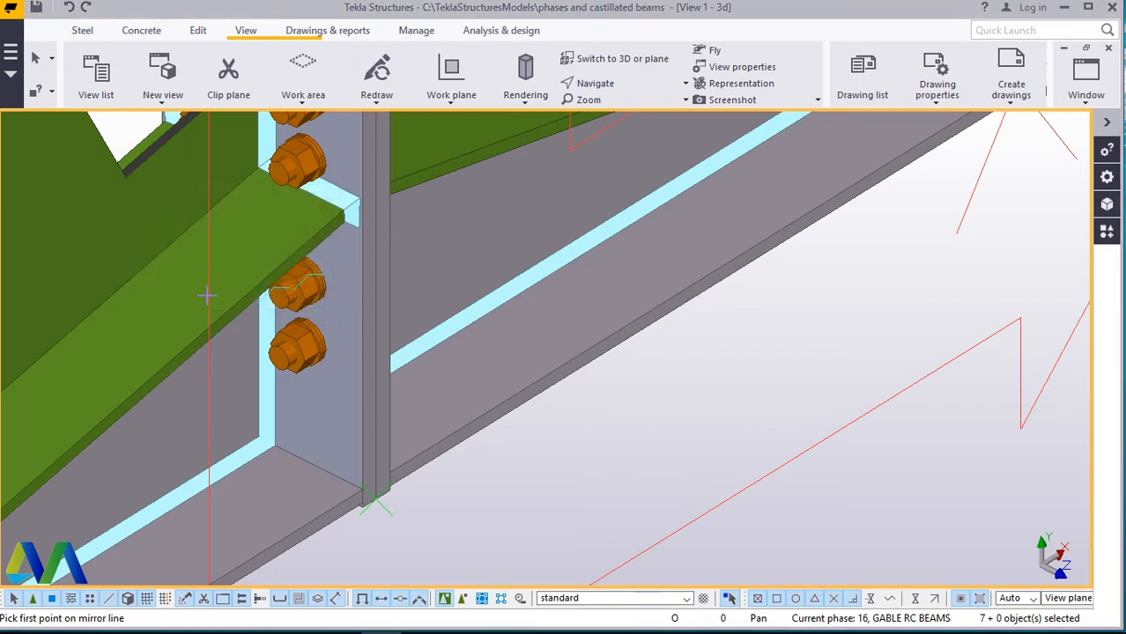
right_click(615, 356)
click(663, 368)
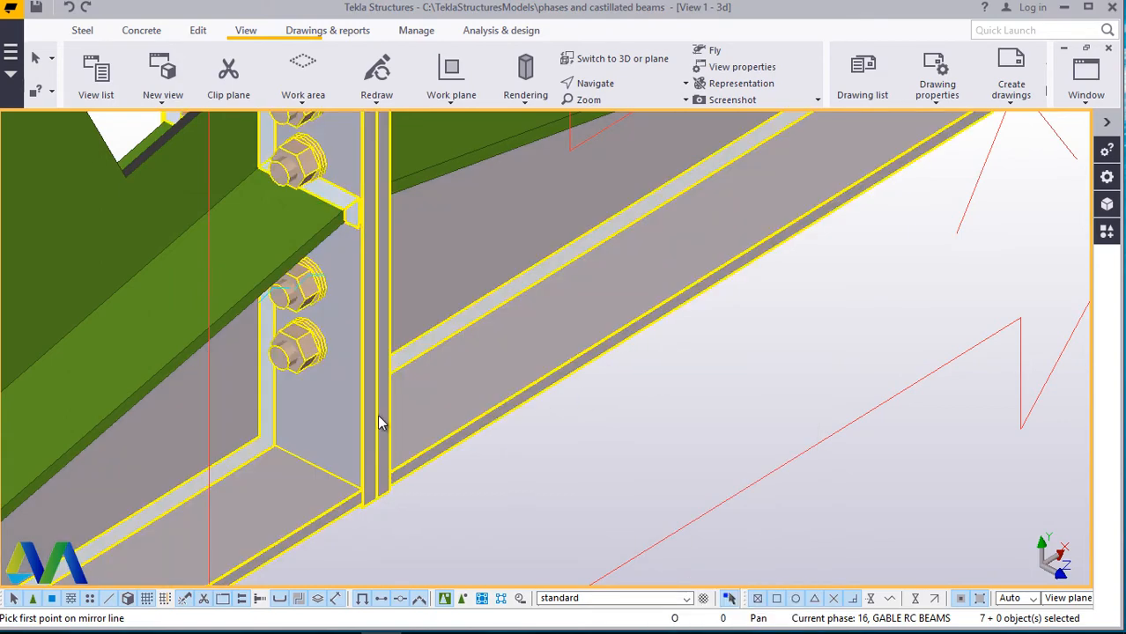
Check the mirrored gutter and bracket parts at the opposite corner column on grid A/1.
scroll(352, 430, down, 10)
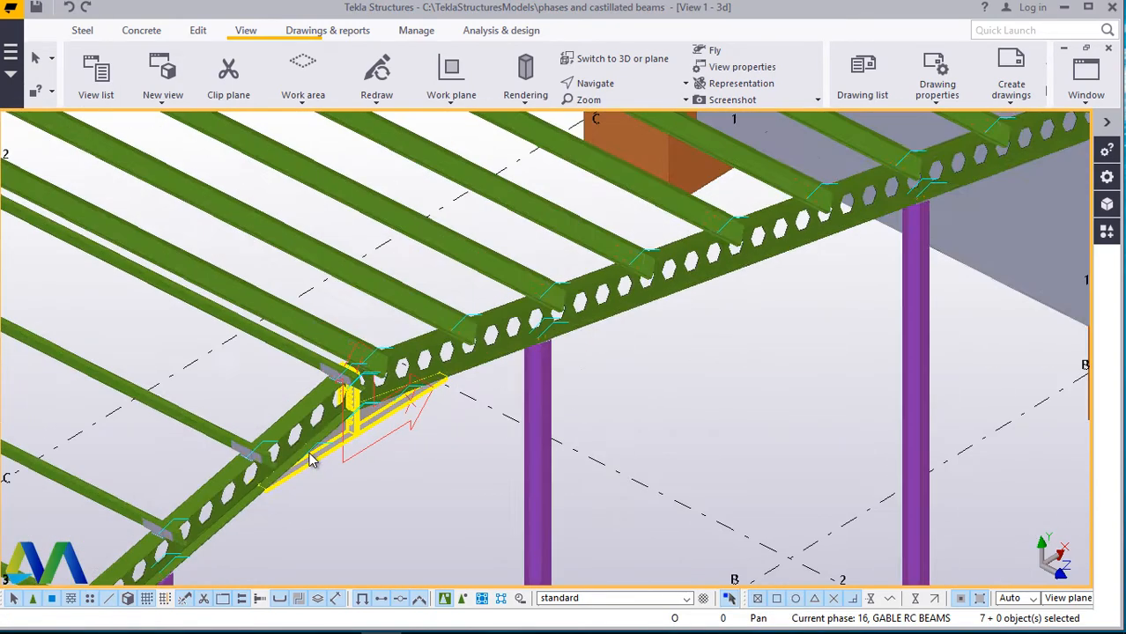
scroll(306, 450, down, 5)
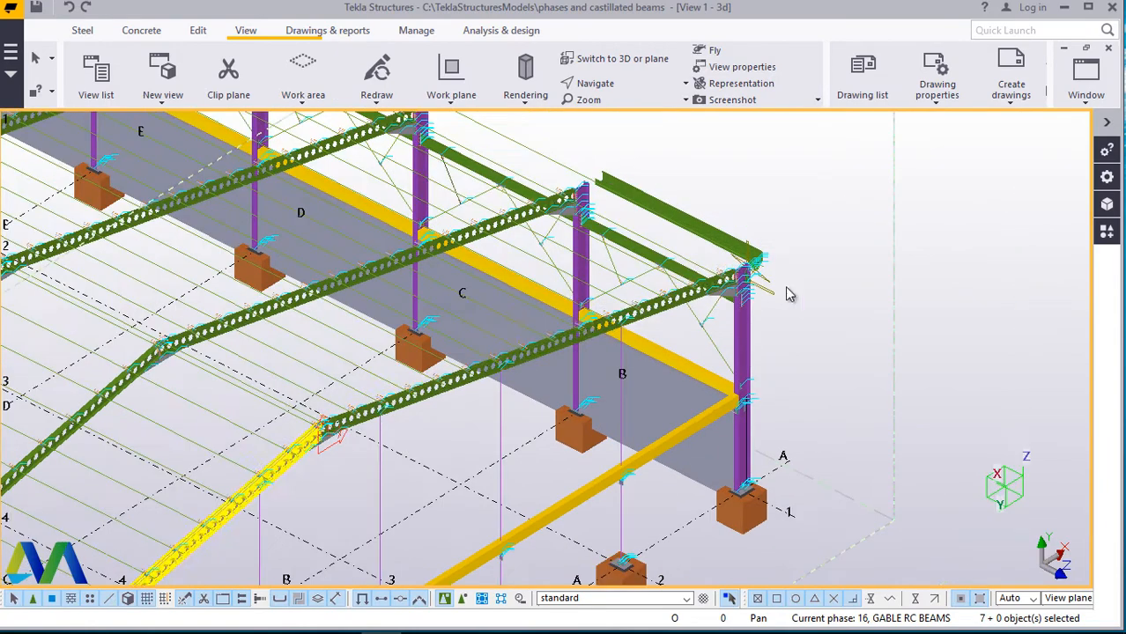
scroll(786, 278, up, 10)
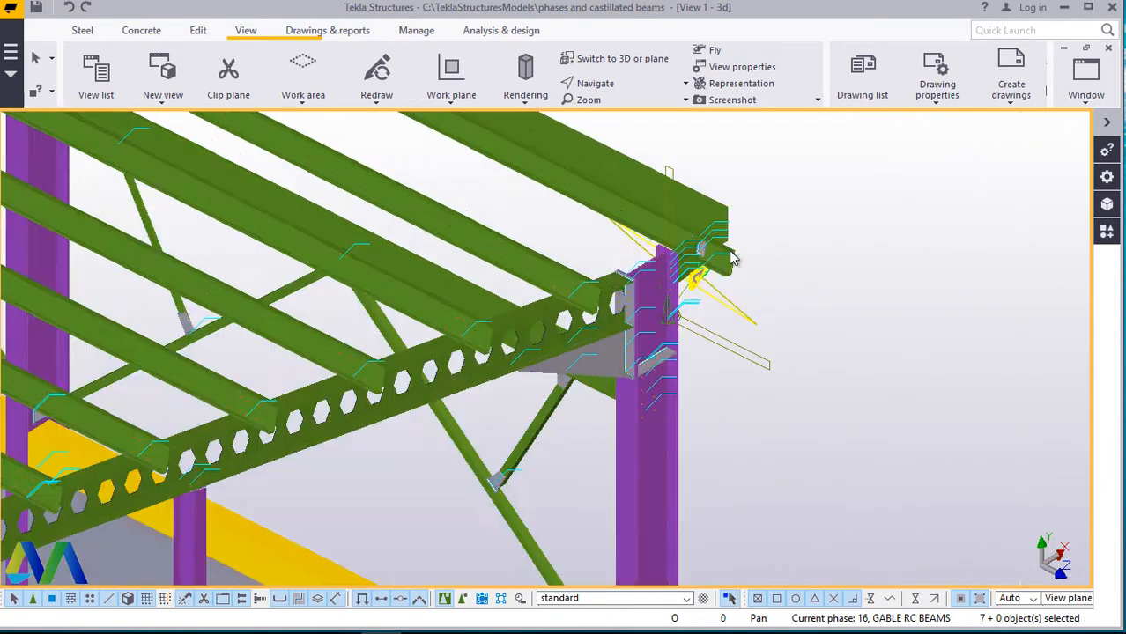
scroll(723, 251, up, 4)
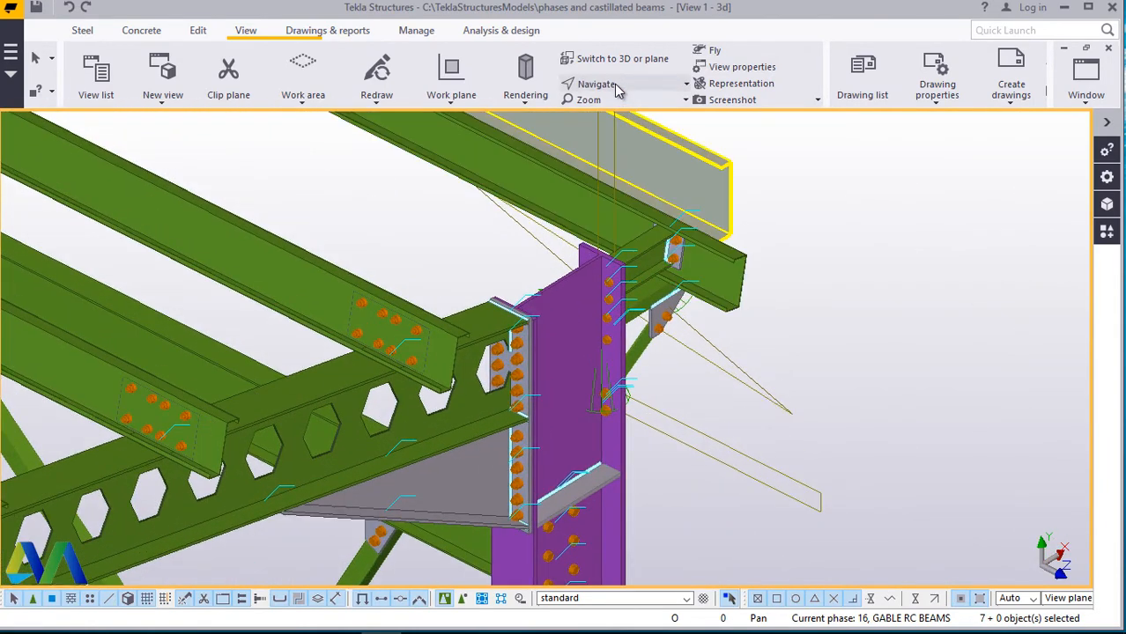
Examine the mirrored gutter, its support angle and the bracket connections at the grid A/1 corner column from several sides.
click(617, 85)
click(619, 116)
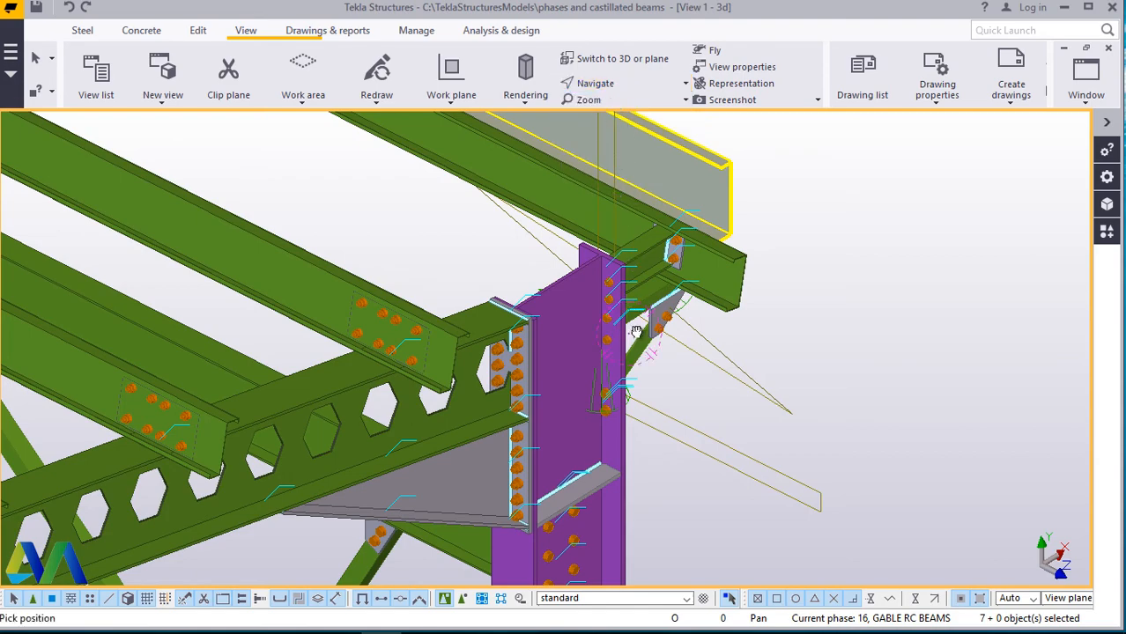
mouse_move(636, 332)
mouse_down()
mouse_move(520, 322)
mouse_move(414, 290)
mouse_move(388, 270)
mouse_move(405, 223)
mouse_move(446, 244)
mouse_move(600, 266)
mouse_up()
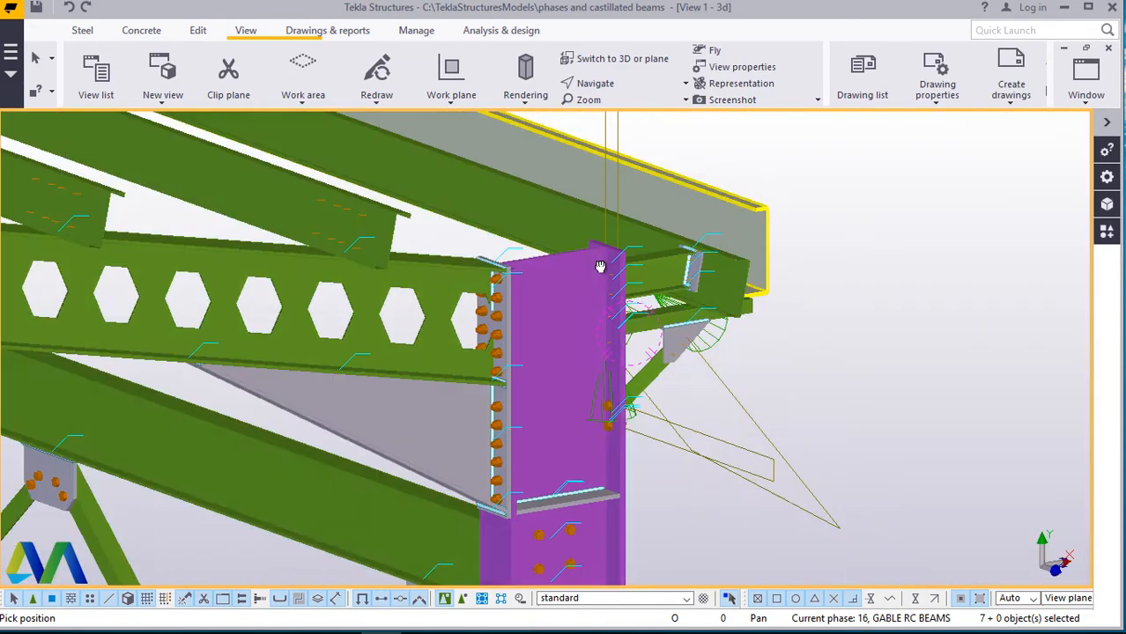
scroll(600, 267, up, 4)
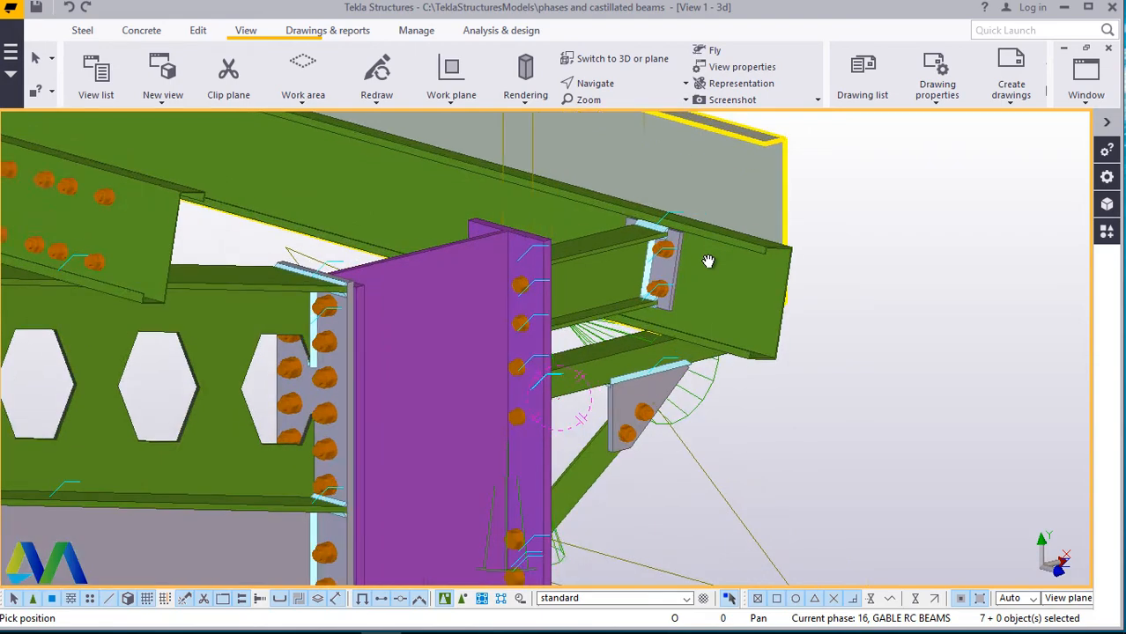
scroll(708, 261, up, 2)
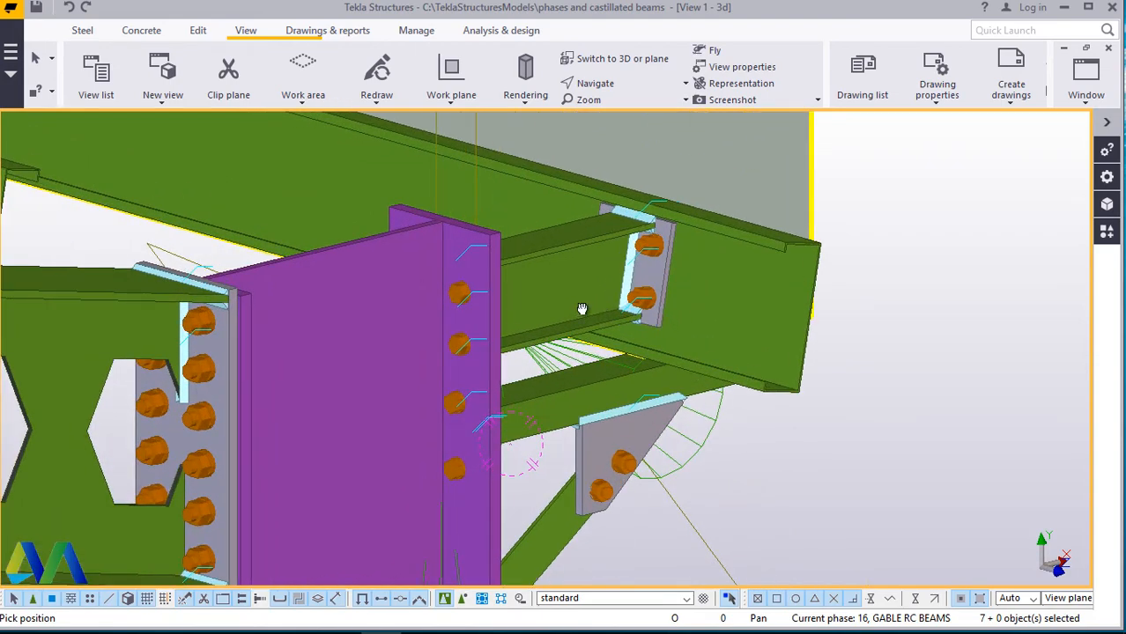
drag(581, 309, 467, 308)
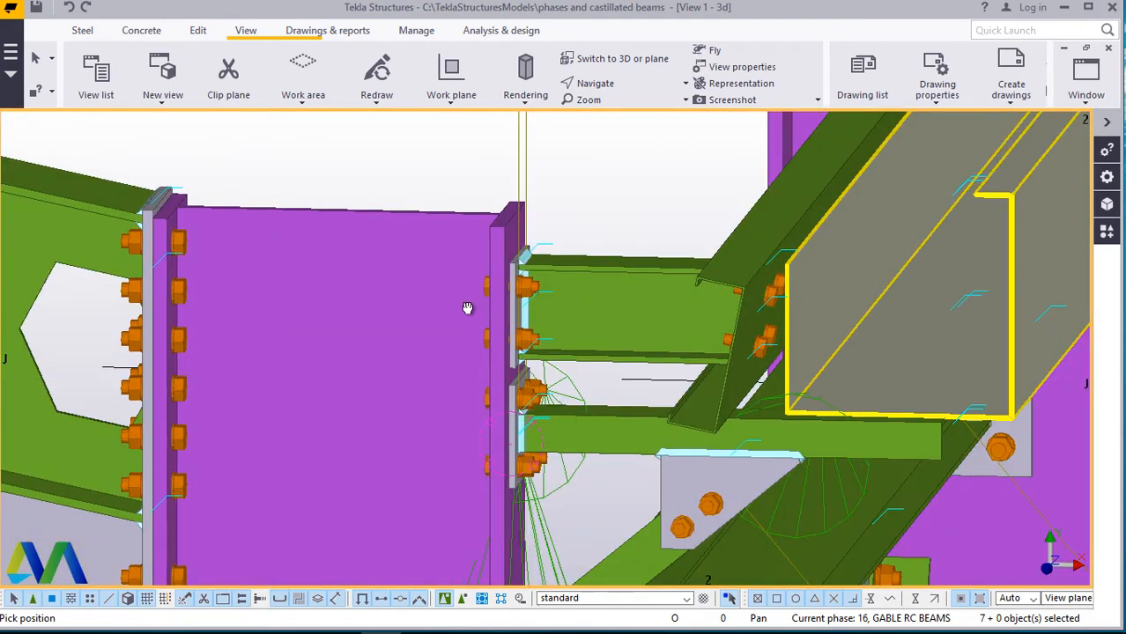
scroll(916, 392, down, 3)
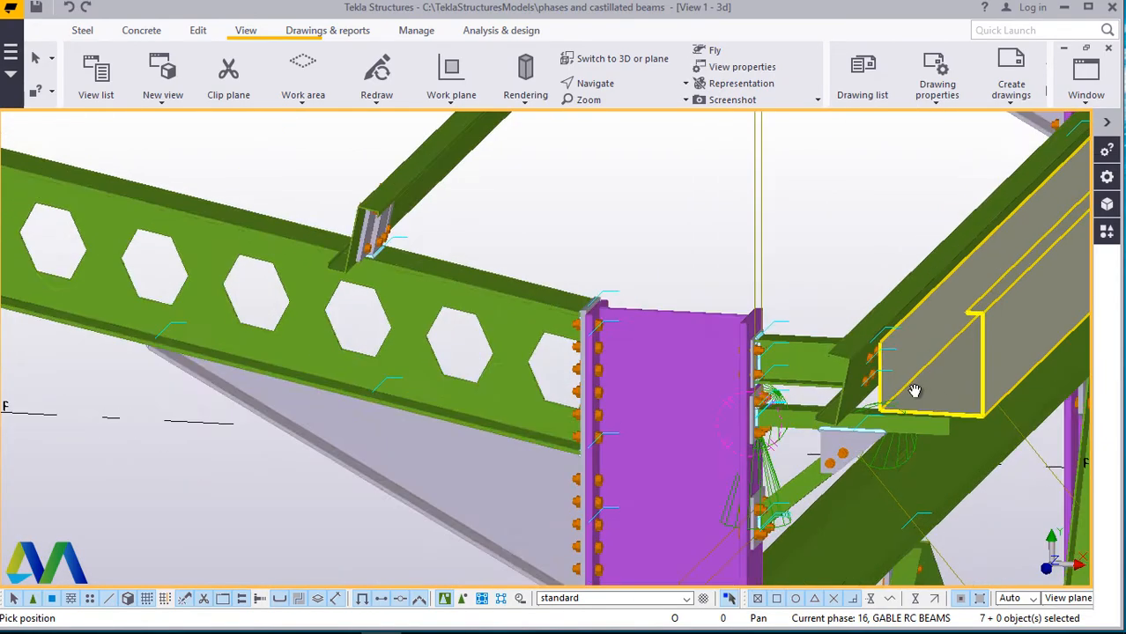
scroll(915, 391, down, 2)
scroll(914, 388, down, 3)
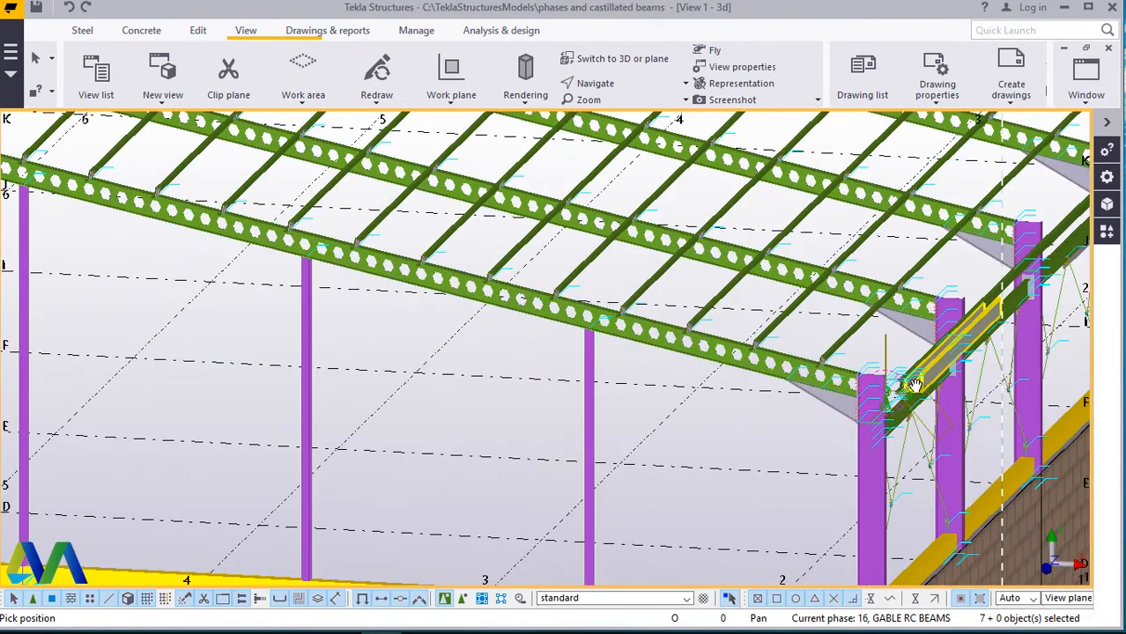
scroll(915, 385, down, 5)
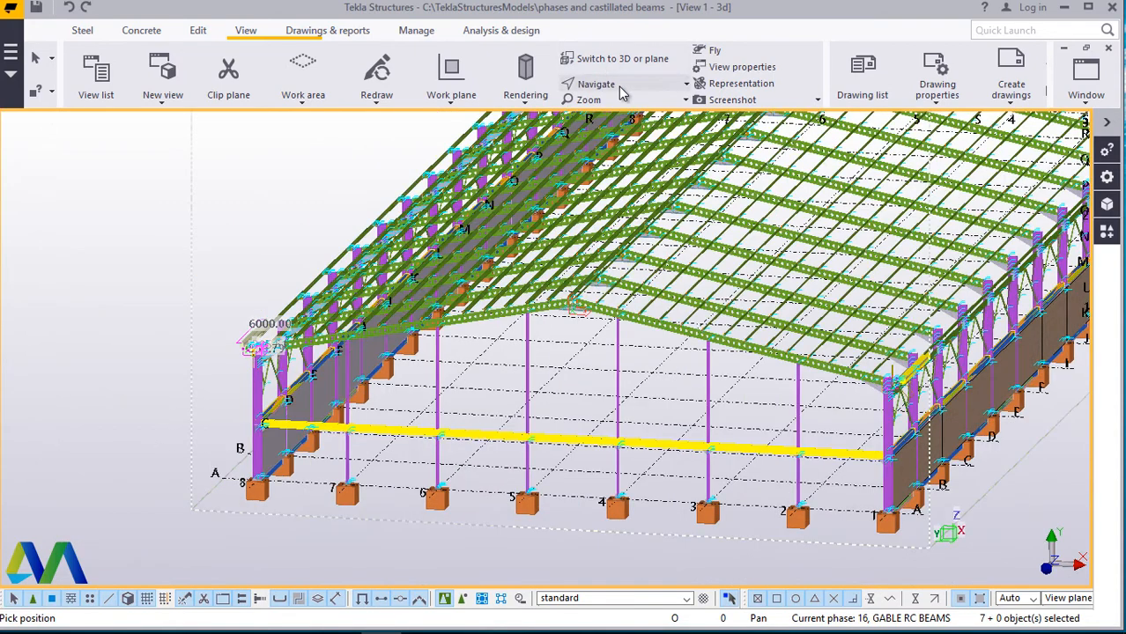
Select the original gutter, horizontal support angle, diagonal brace and both column plate connections at the corner column on grid A/8.
click(620, 85)
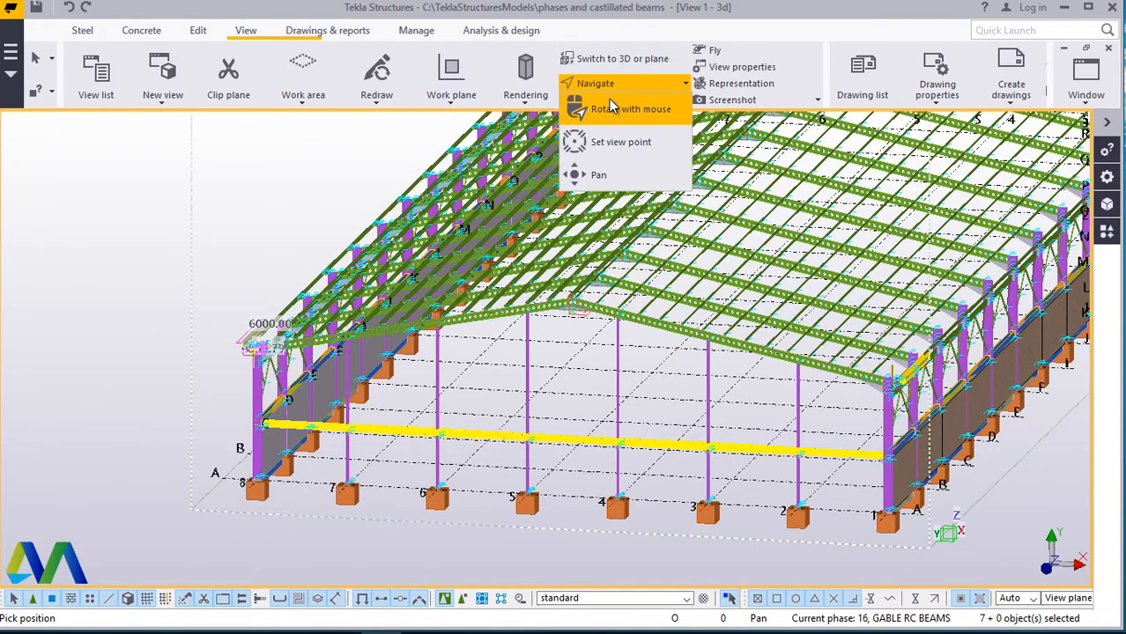
click(607, 111)
drag(262, 349, 304, 344)
ctrl+middle_drag(377, 335, 215, 352)
scroll(215, 353, up, 8)
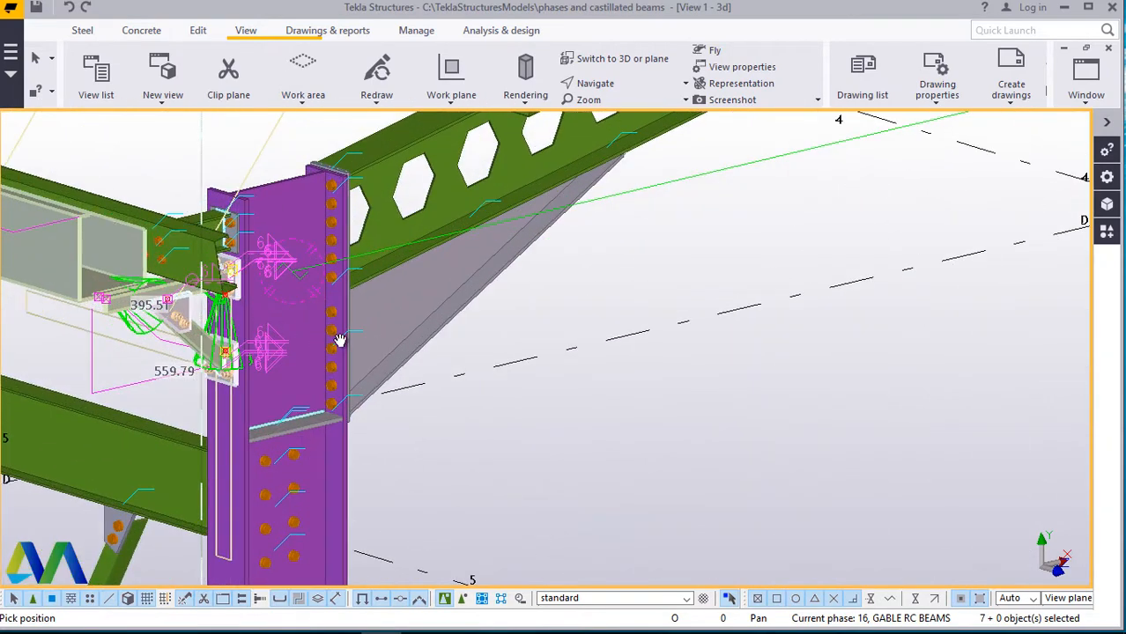
scroll(340, 340, down, 5)
scroll(392, 319, up, 2)
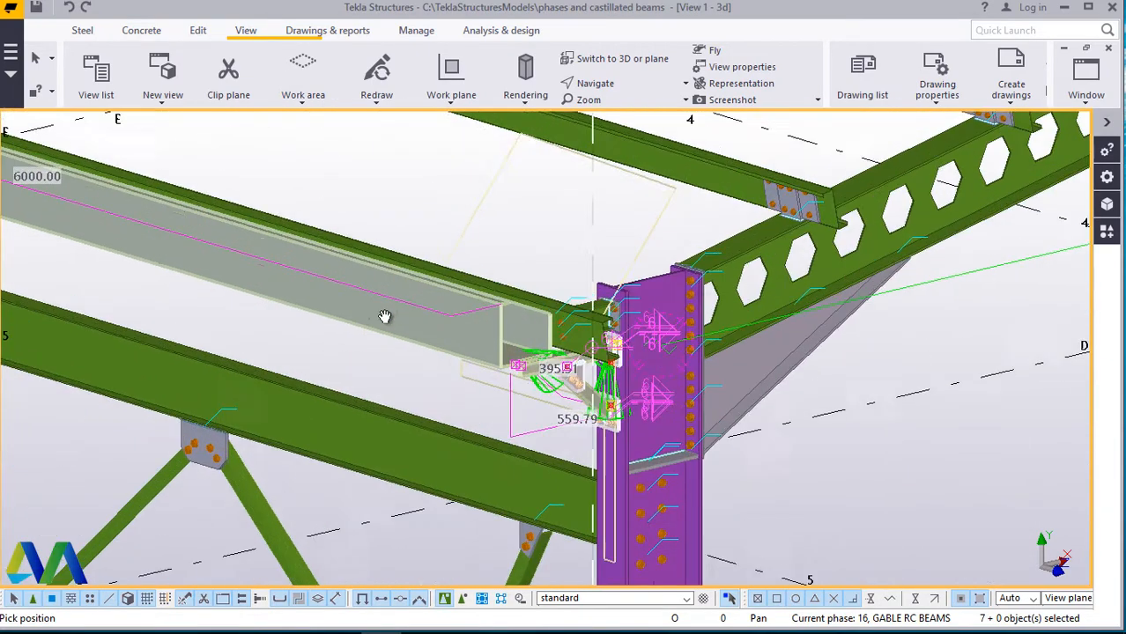
right_click(574, 174)
click(599, 176)
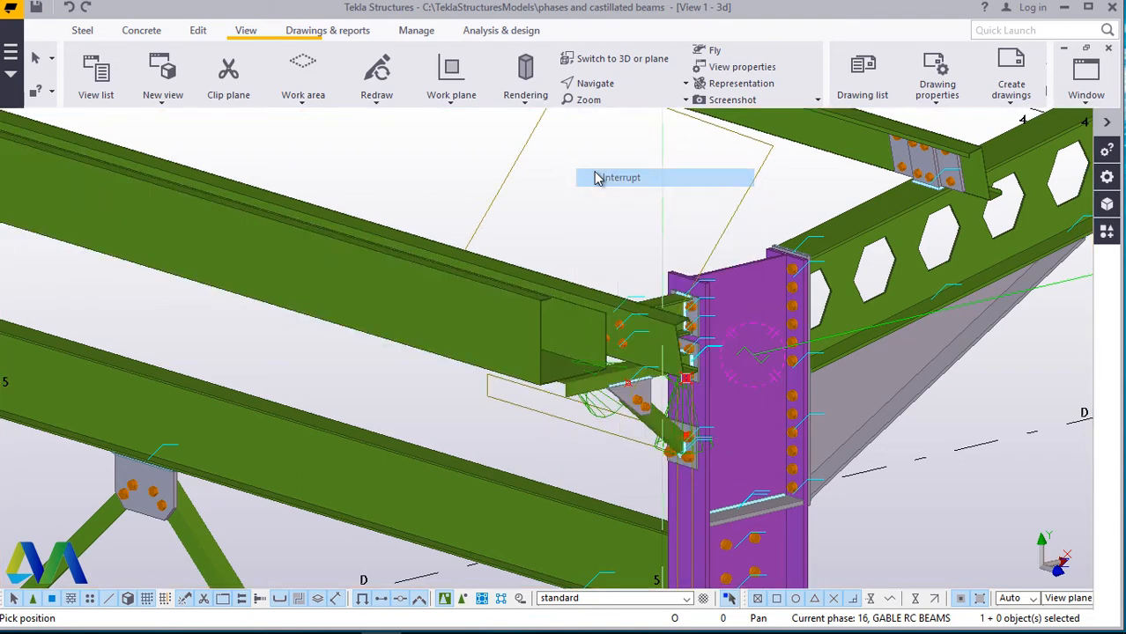
scroll(657, 430, up, 3)
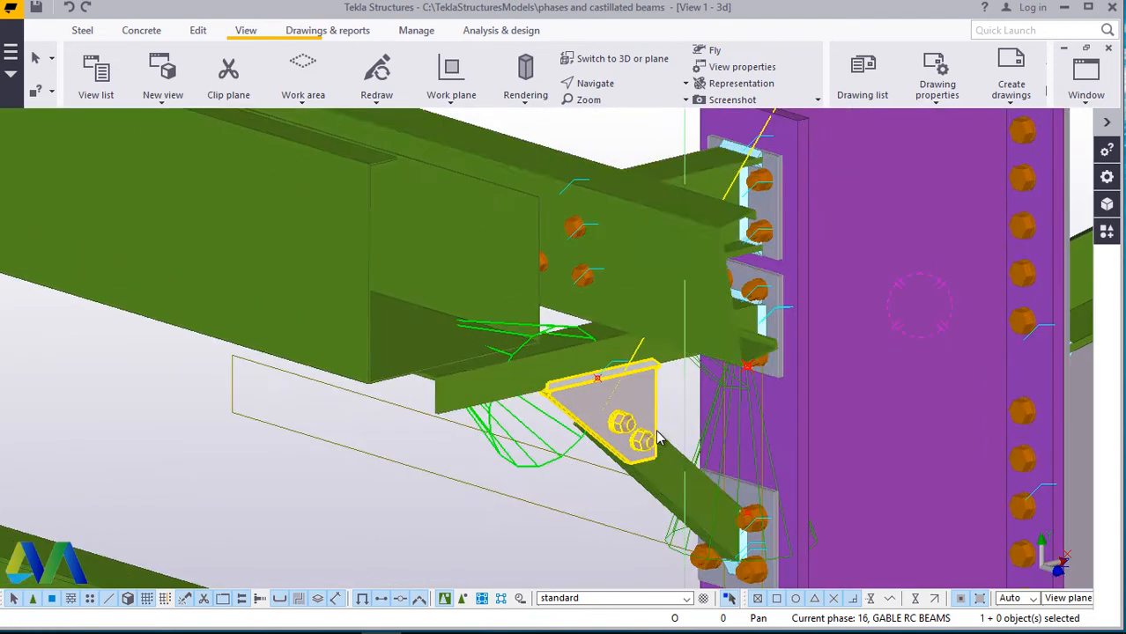
click(667, 487)
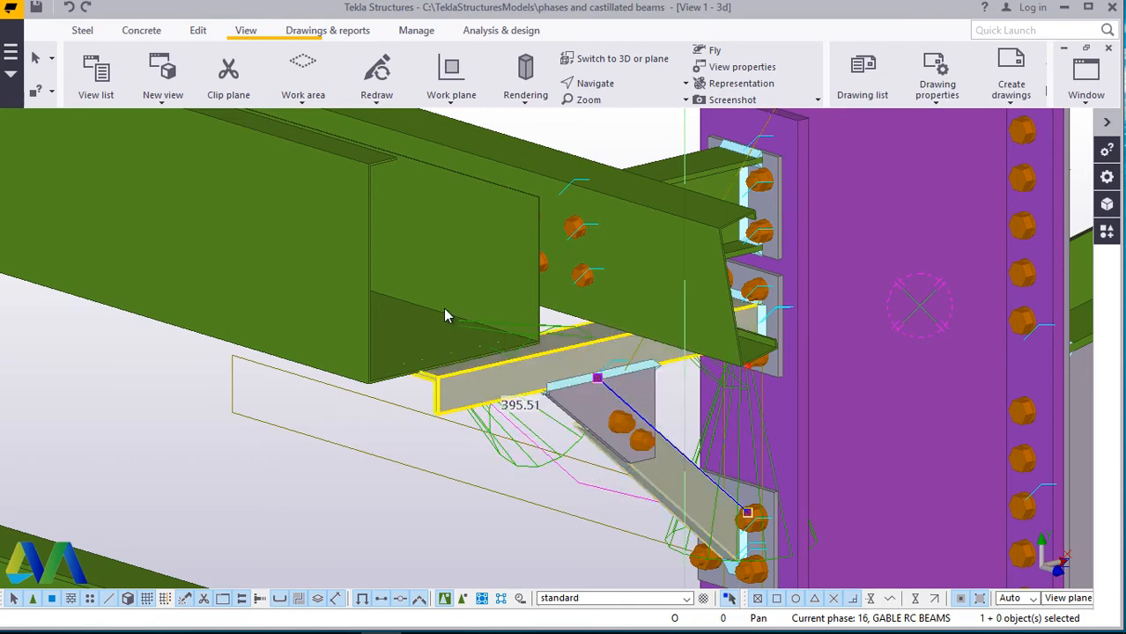
shift+click(521, 326)
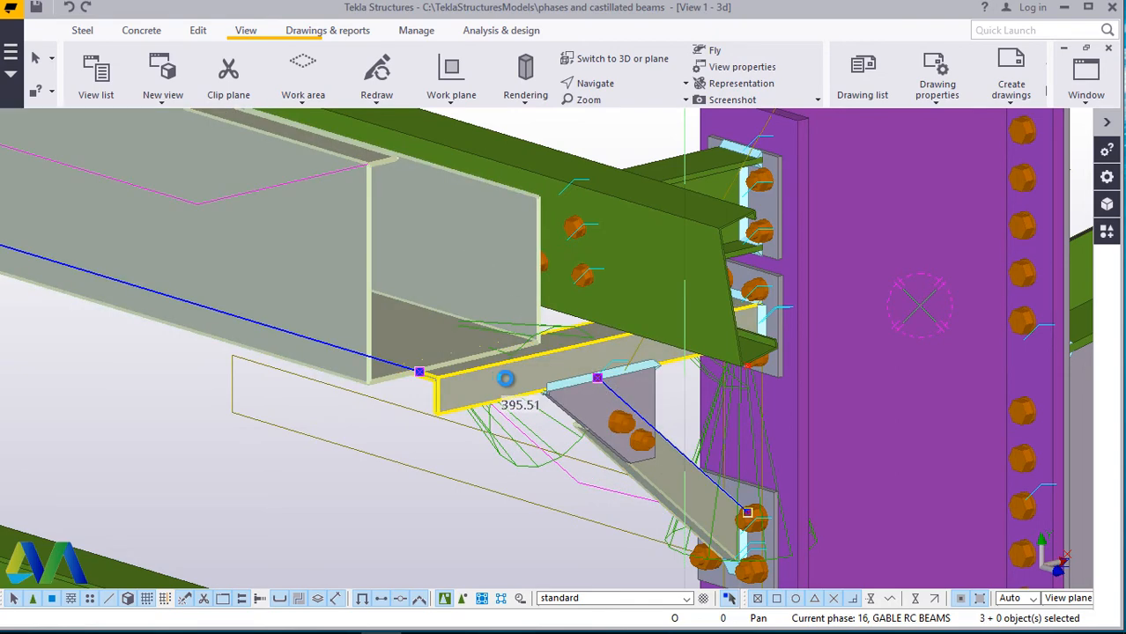
shift+click(779, 356)
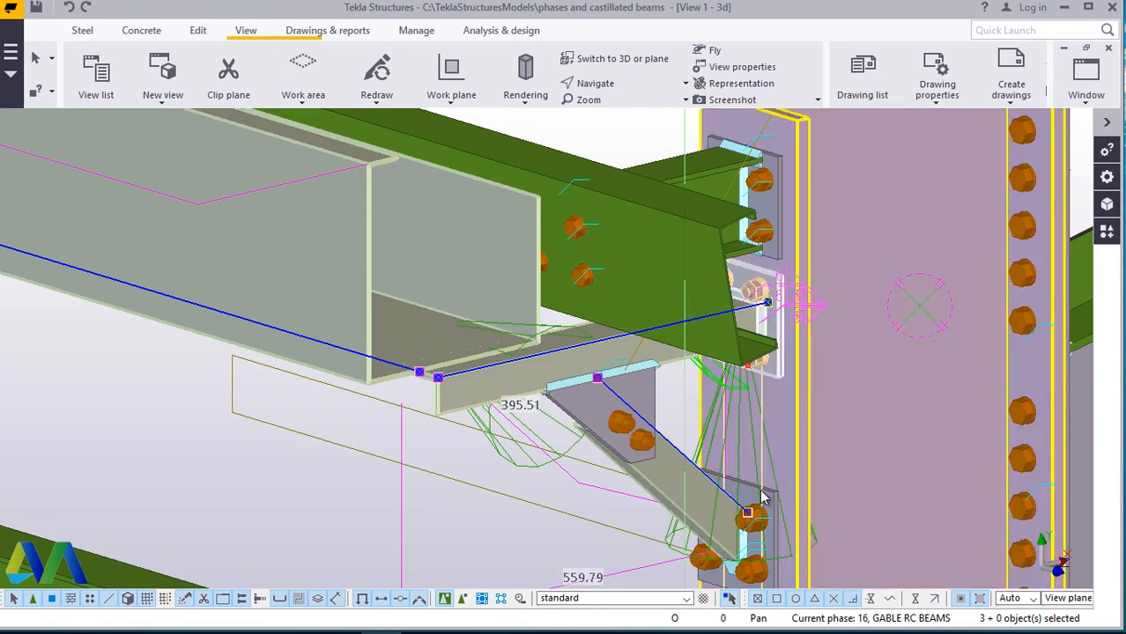
shift+click(749, 500)
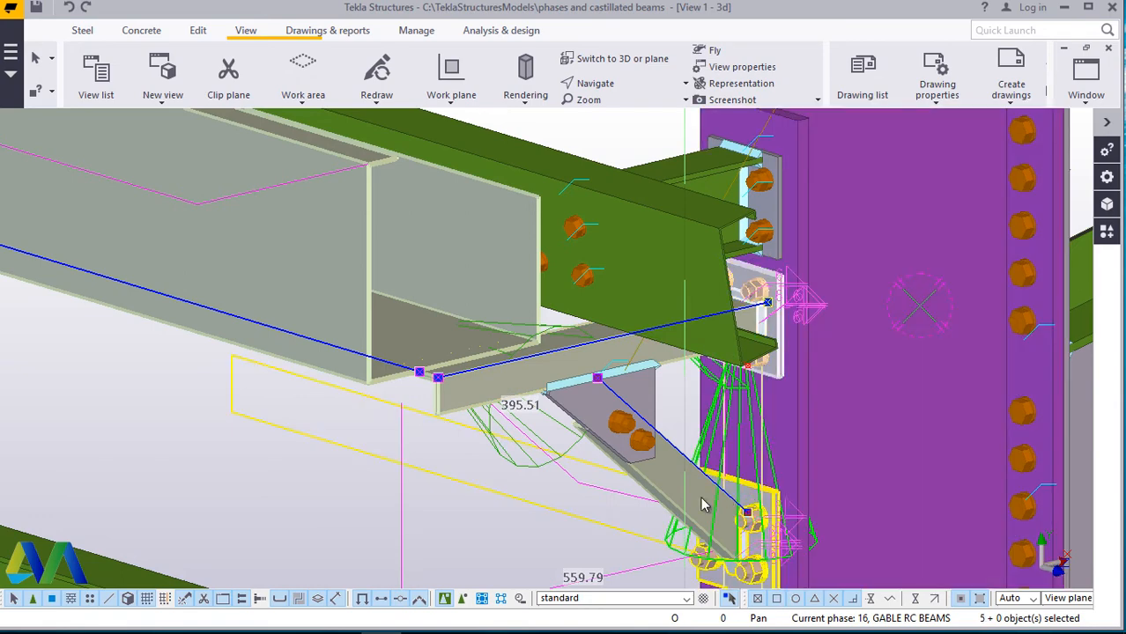
Linear-copy the selected gutter and bracket parts along the eaves with dX 0, dY 0, dZ -6000 and 23 copies.
right_click(124, 398)
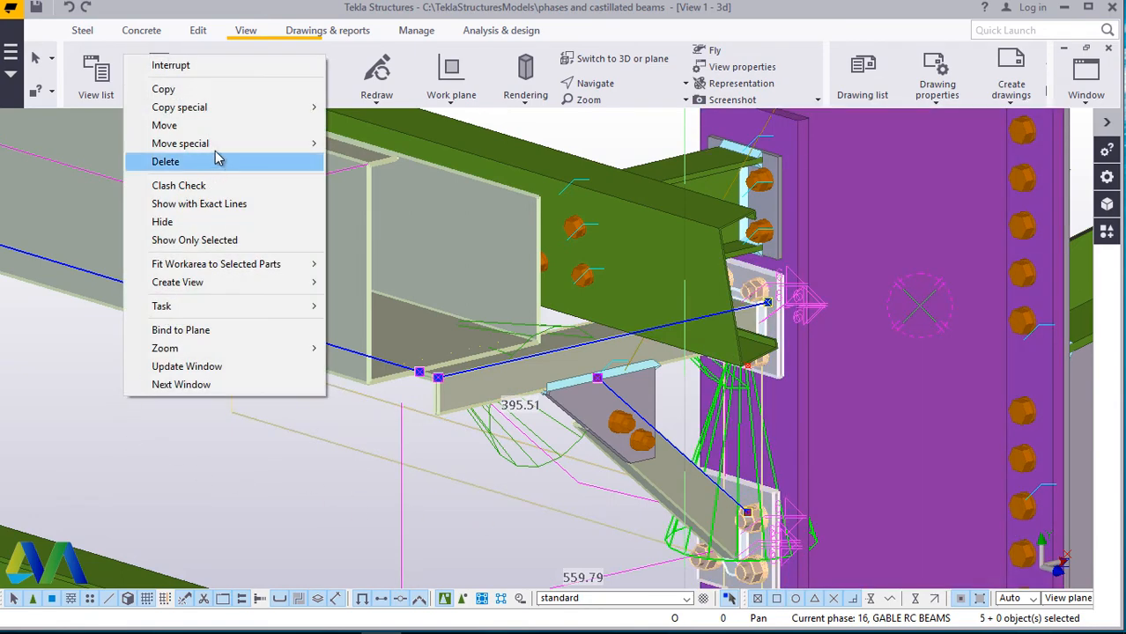
mouse_move(217, 118)
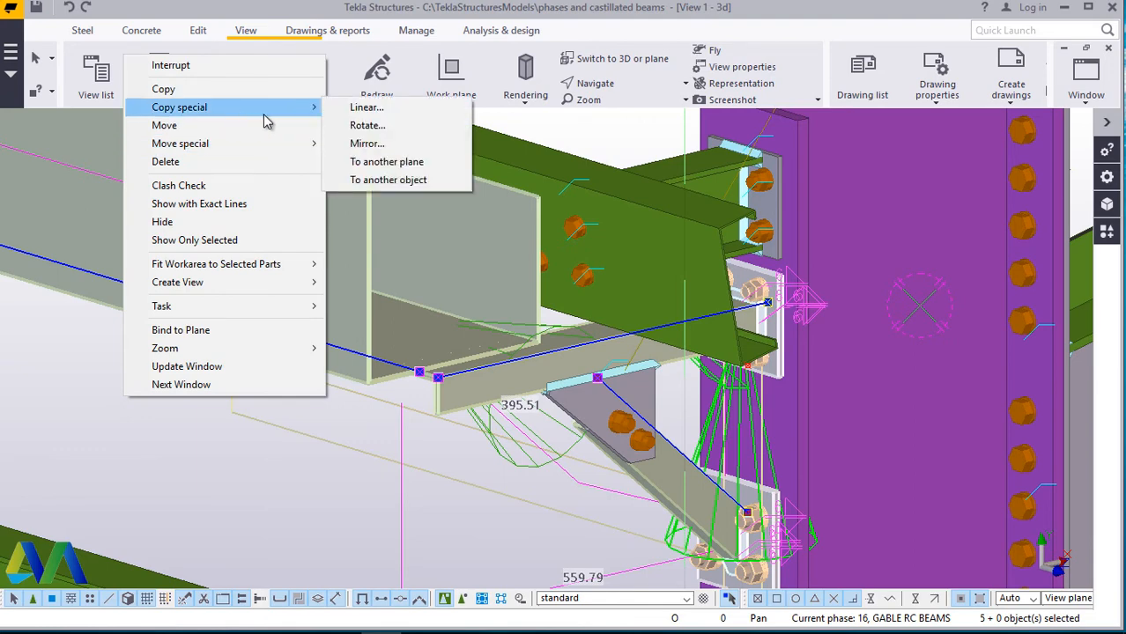
click(368, 110)
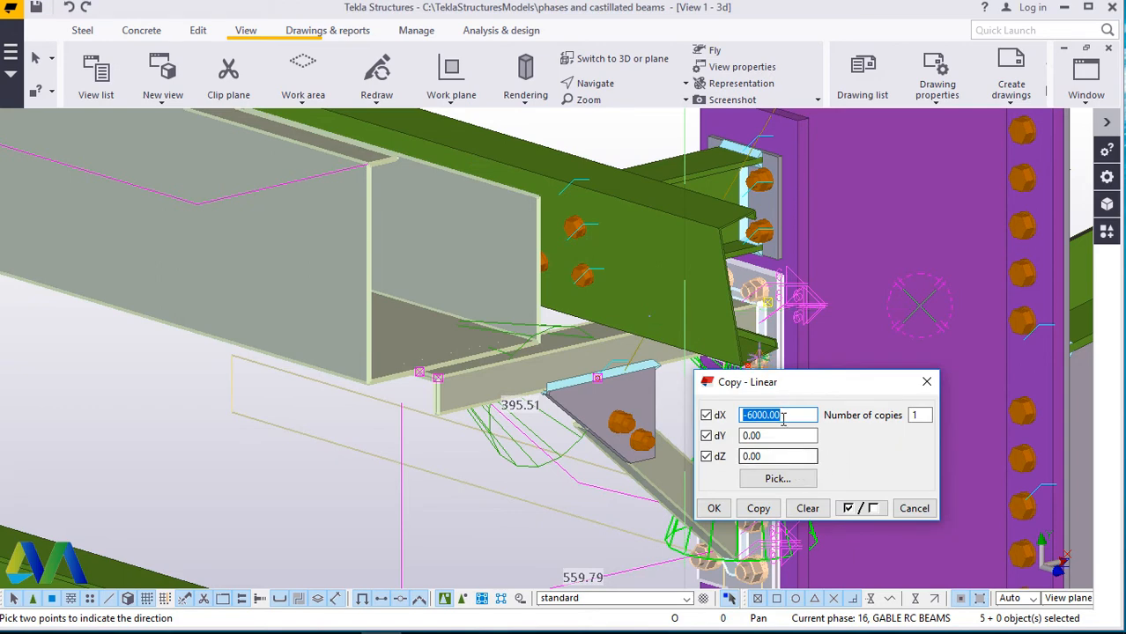
text(0)
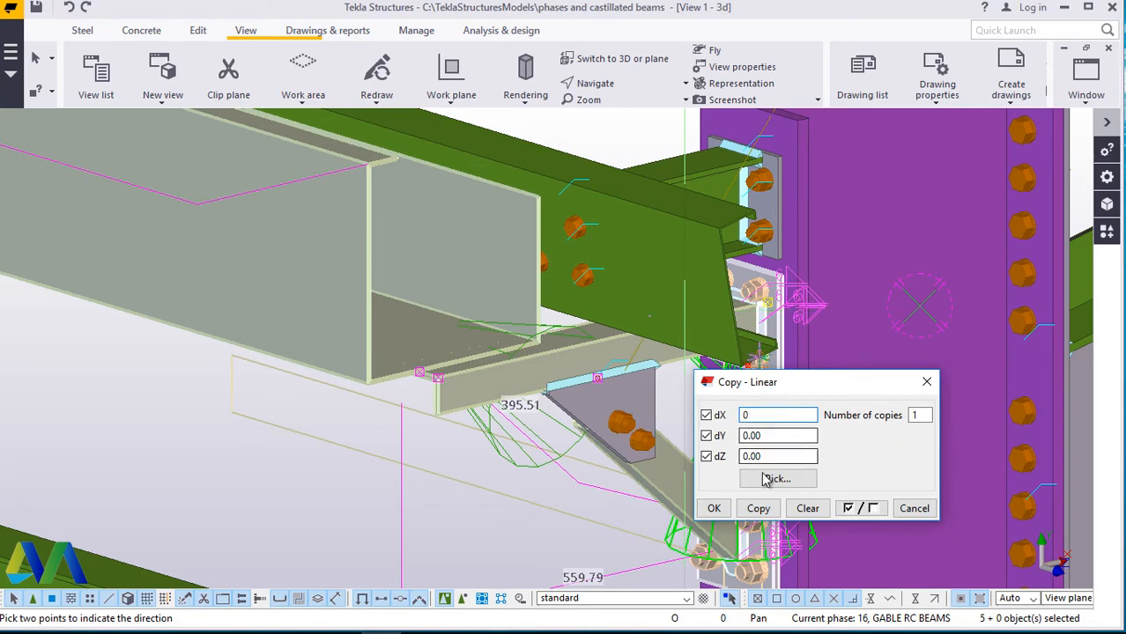
drag(784, 456, 732, 466)
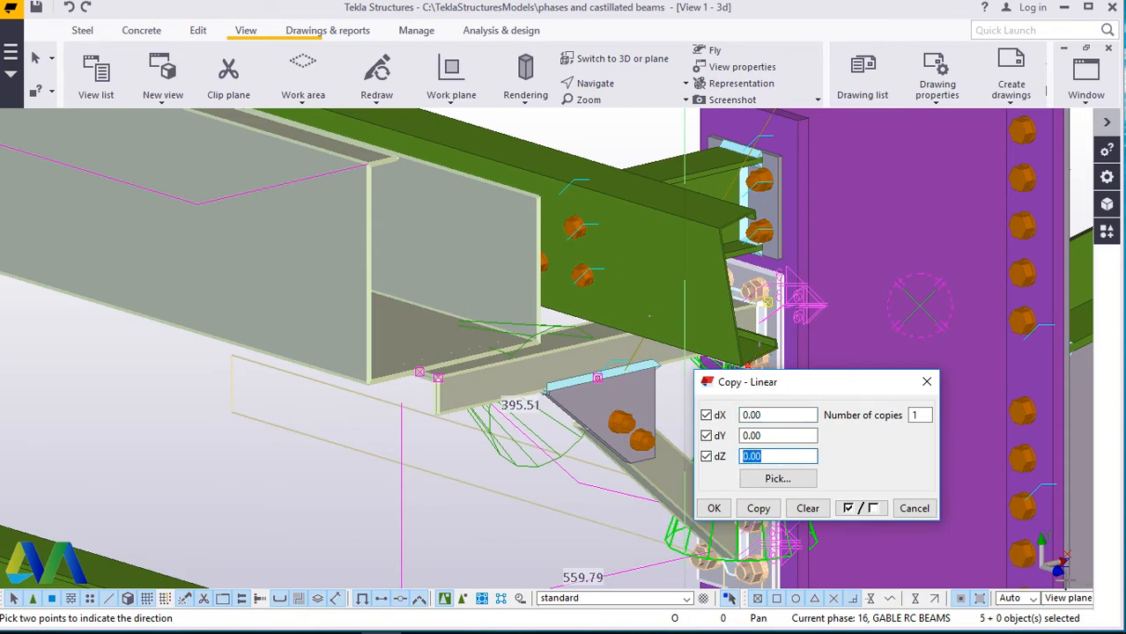
click(918, 304)
double_click(907, 419)
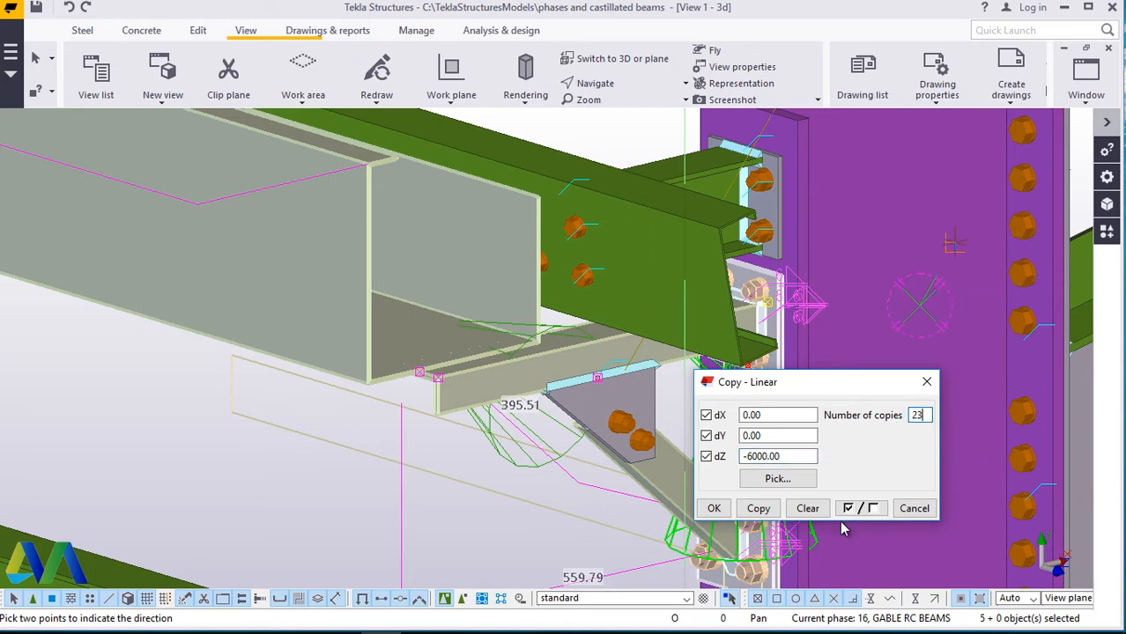
click(759, 509)
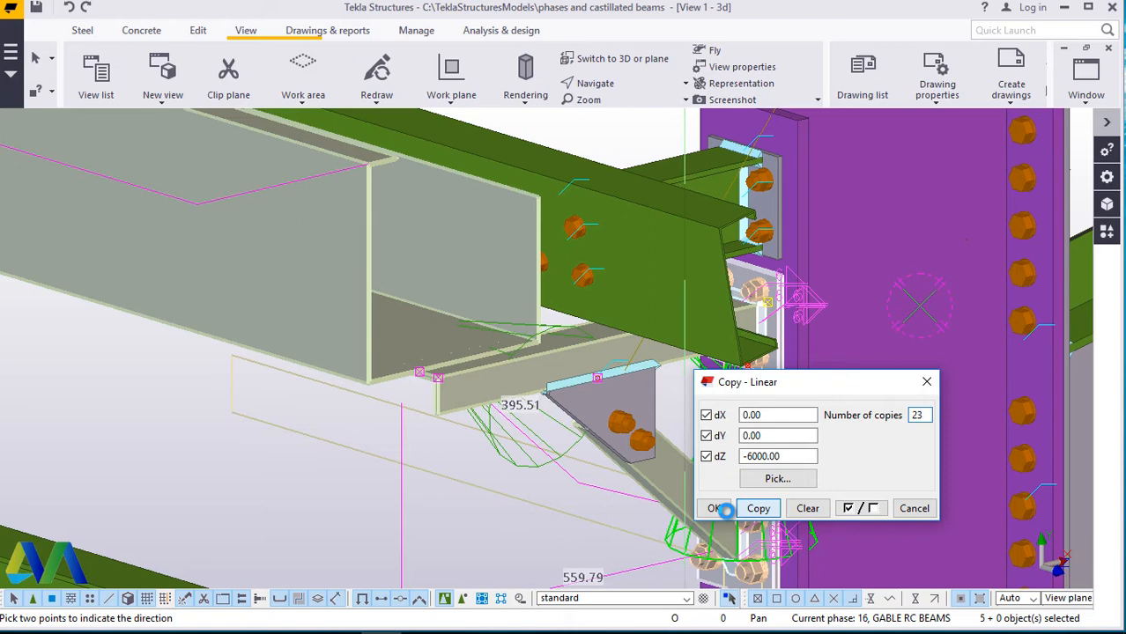
click(721, 509)
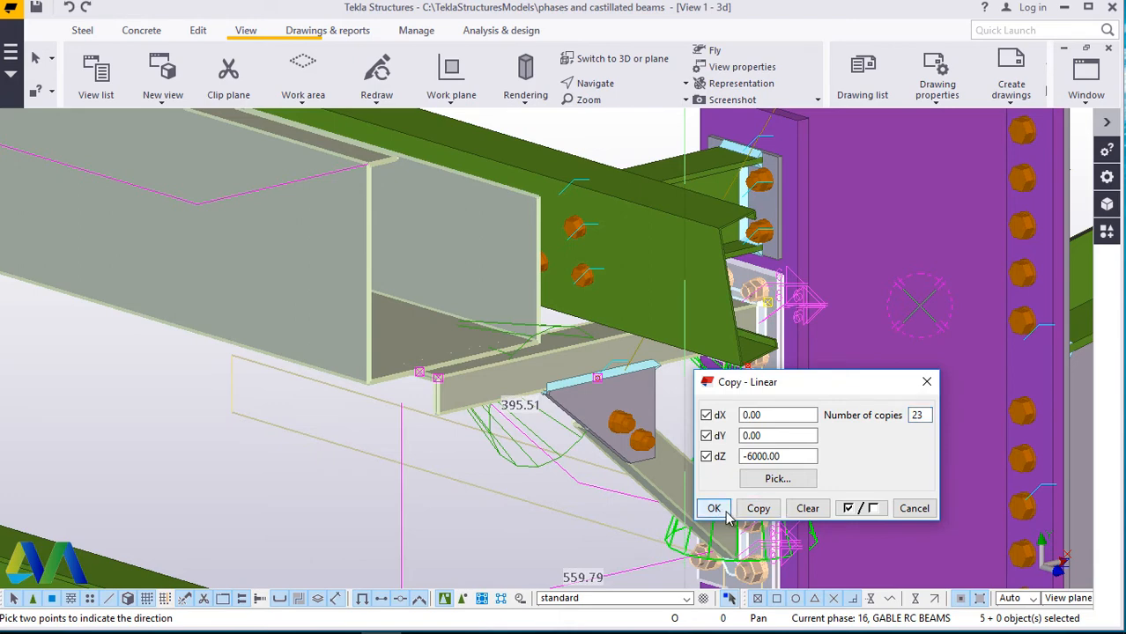
click(715, 509)
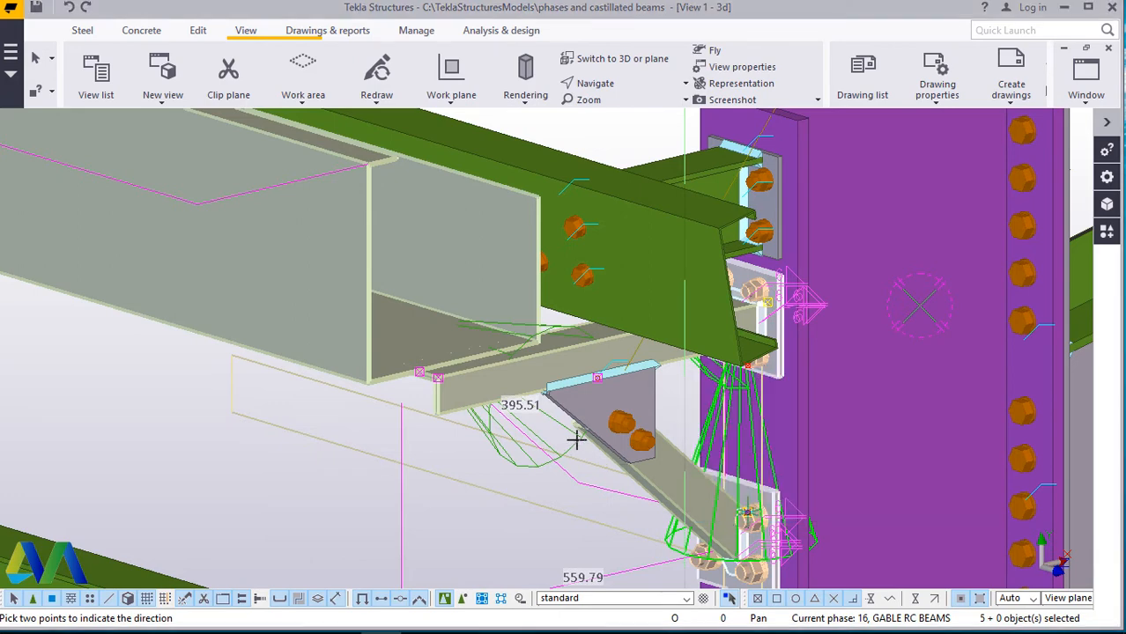
scroll(683, 450, down, 5)
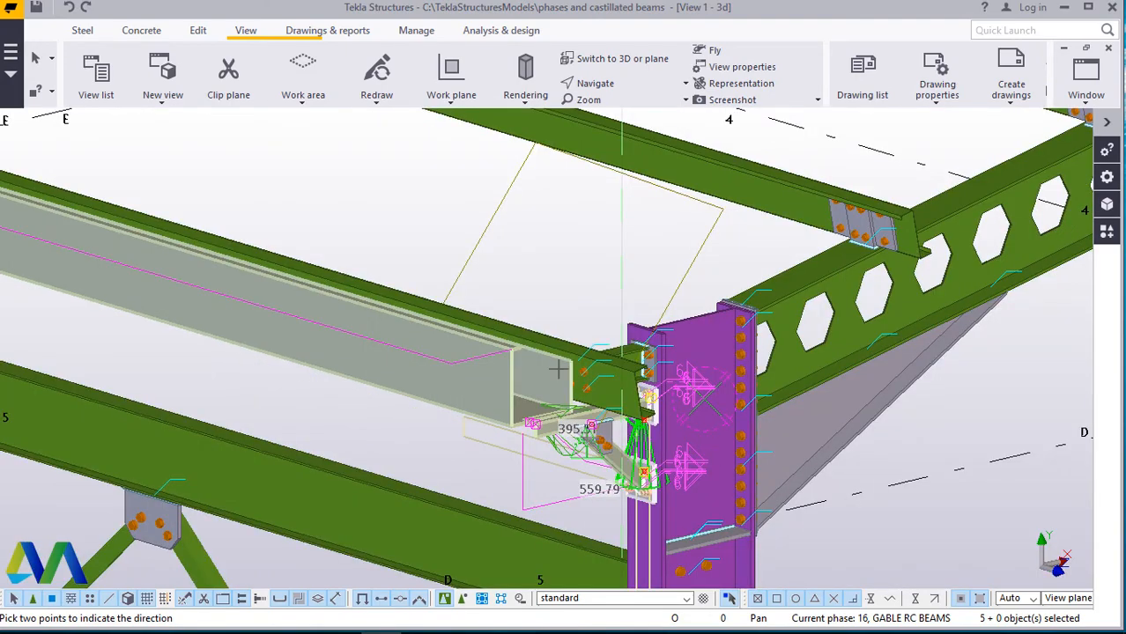
scroll(363, 197, down, 4)
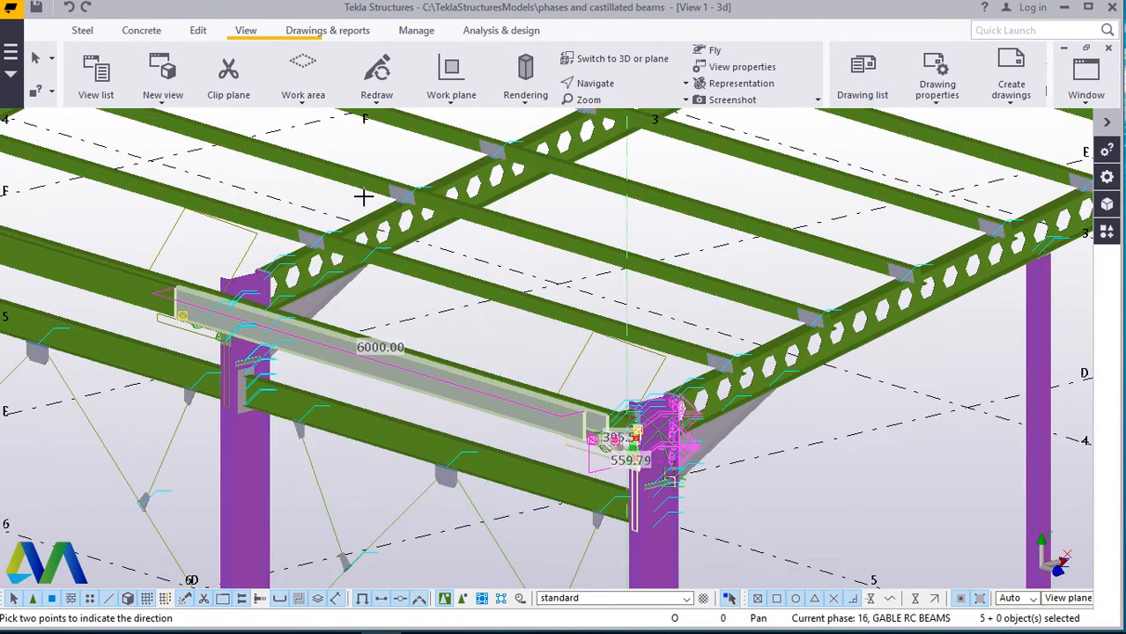
right_click(364, 198)
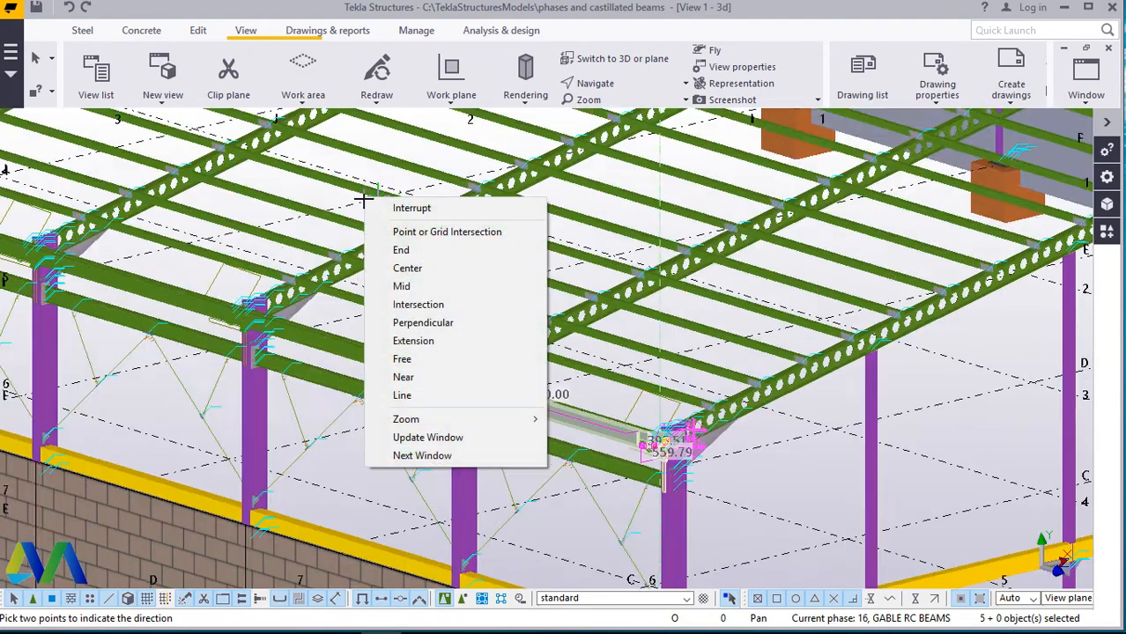
click(415, 209)
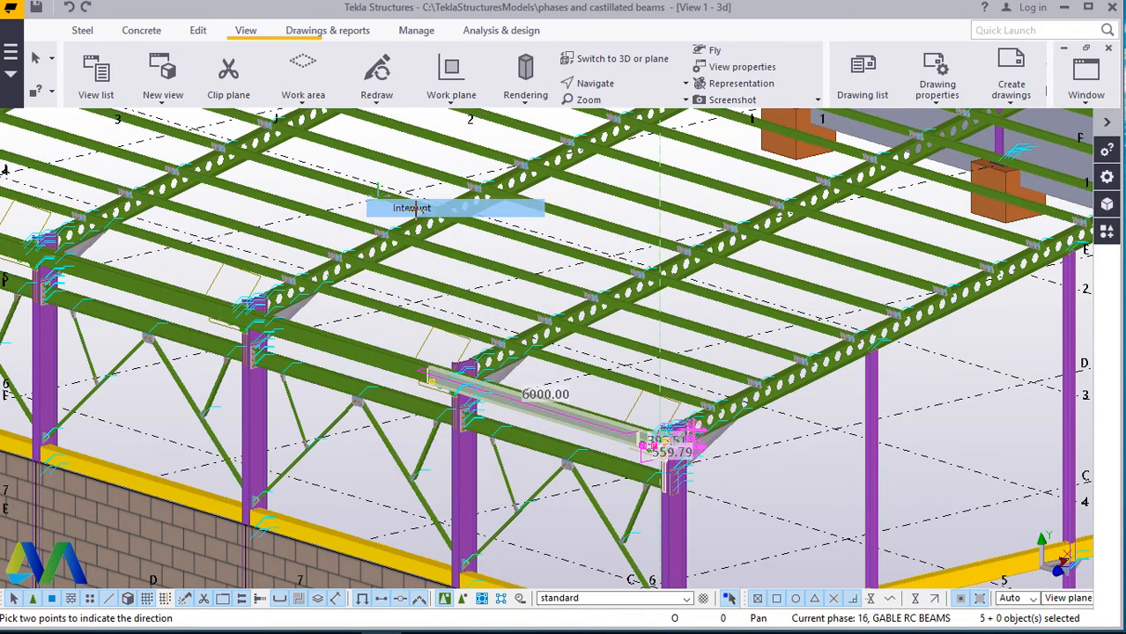
Inspect the copied gutters and brackets at the columns along the grid 8 eaves.
scroll(448, 364, up, 2)
scroll(447, 364, up, 5)
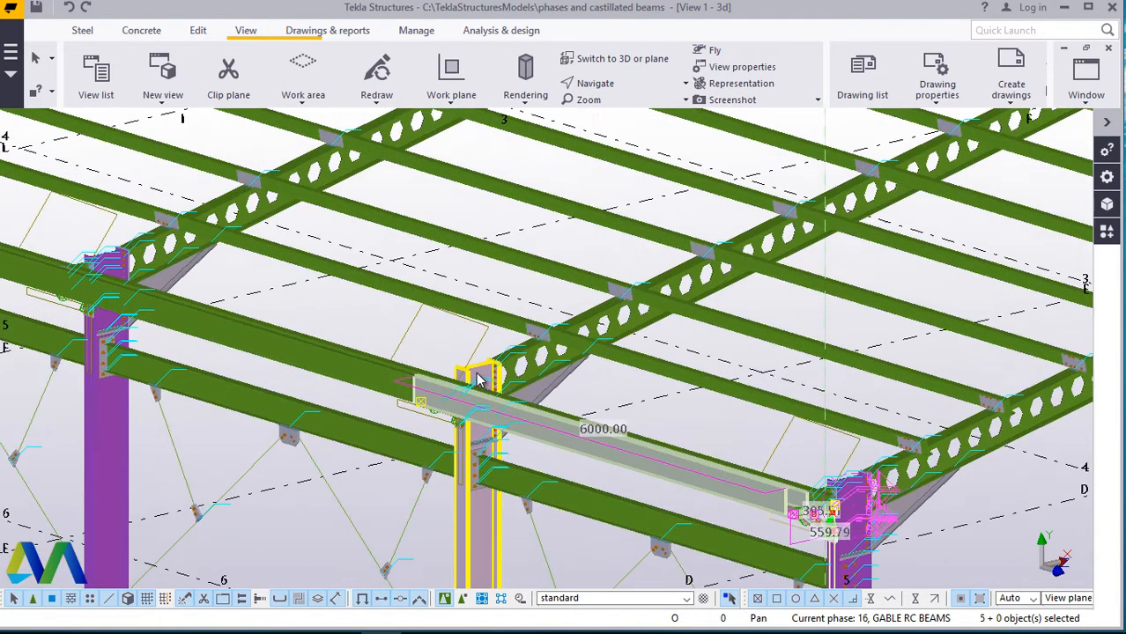
scroll(466, 409, up, 3)
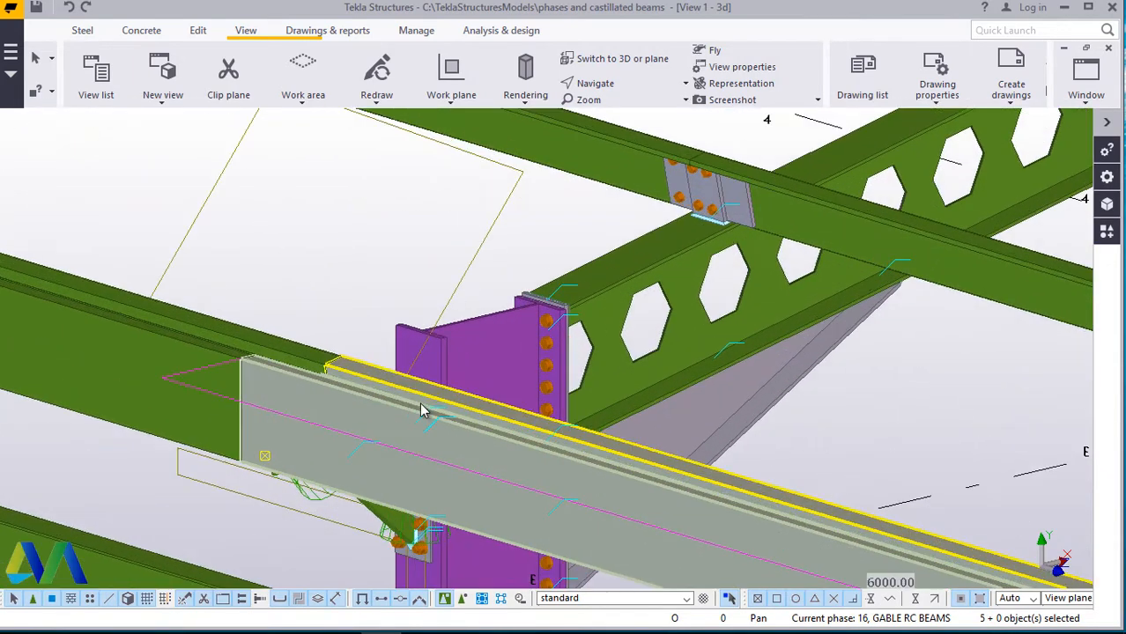
scroll(565, 422, down, 3)
scroll(622, 438, down, 5)
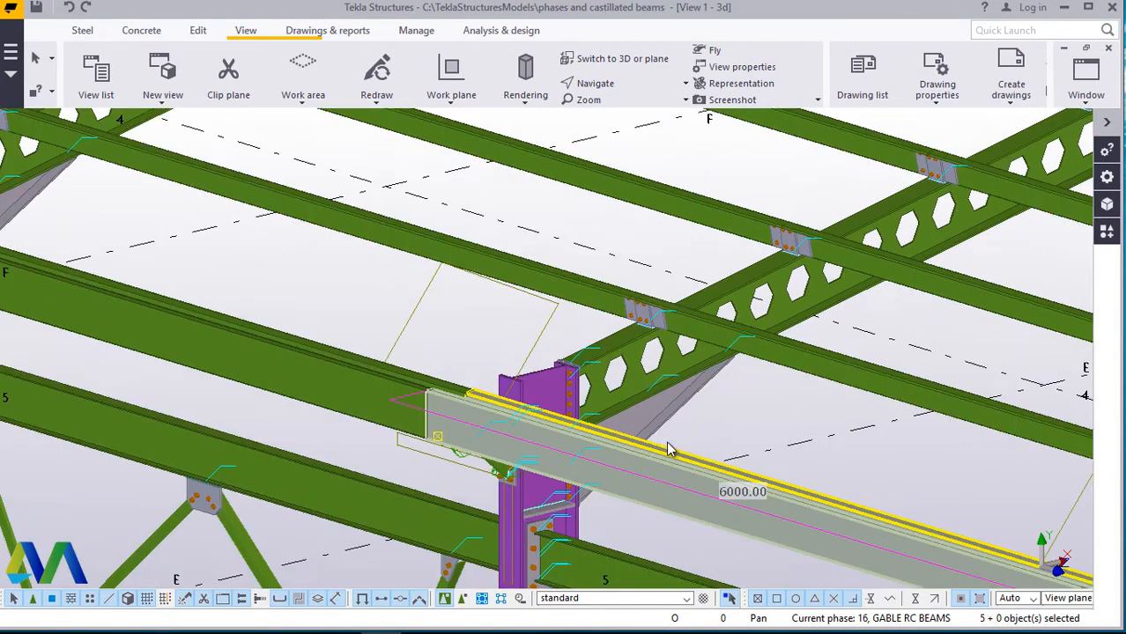
click(602, 83)
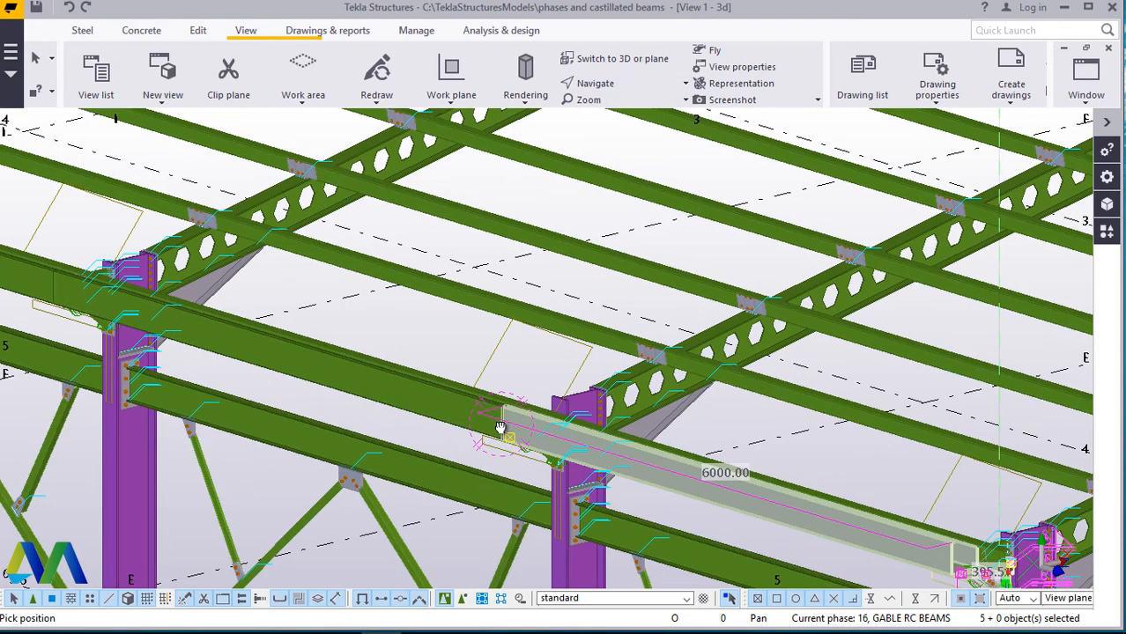
drag(501, 427, 311, 475)
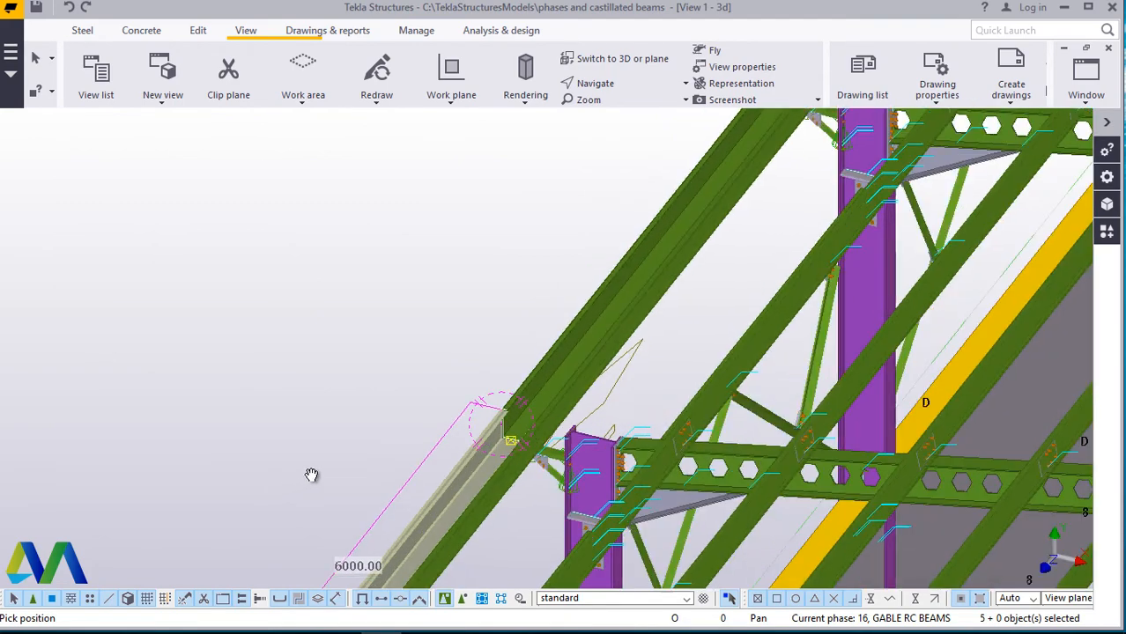
Examine the gutter joint, support angle and diagonal brace at a grid 8 eaves column from above and below.
scroll(520, 421, up, 5)
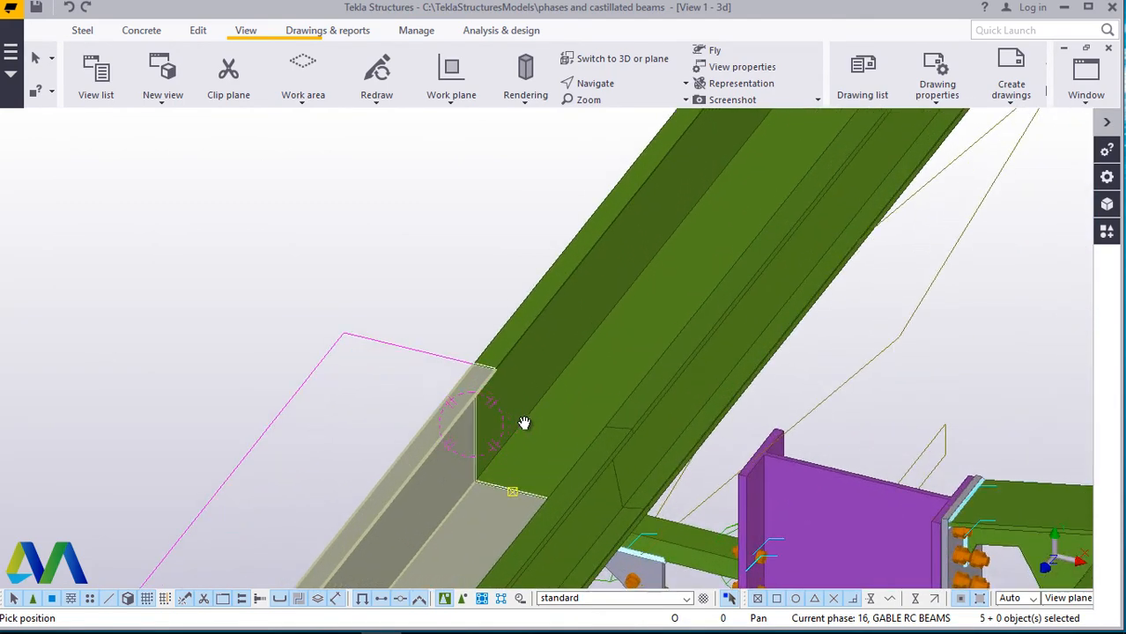
drag(524, 424, 686, 409)
drag(640, 377, 675, 232)
scroll(734, 248, down, 5)
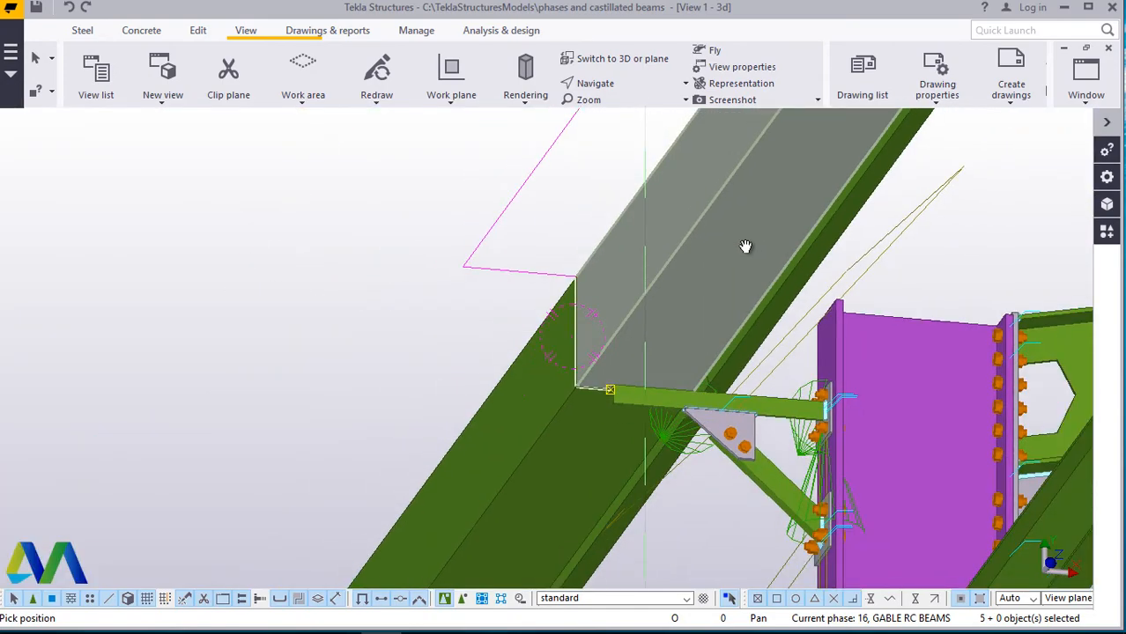
drag(809, 370, 811, 379)
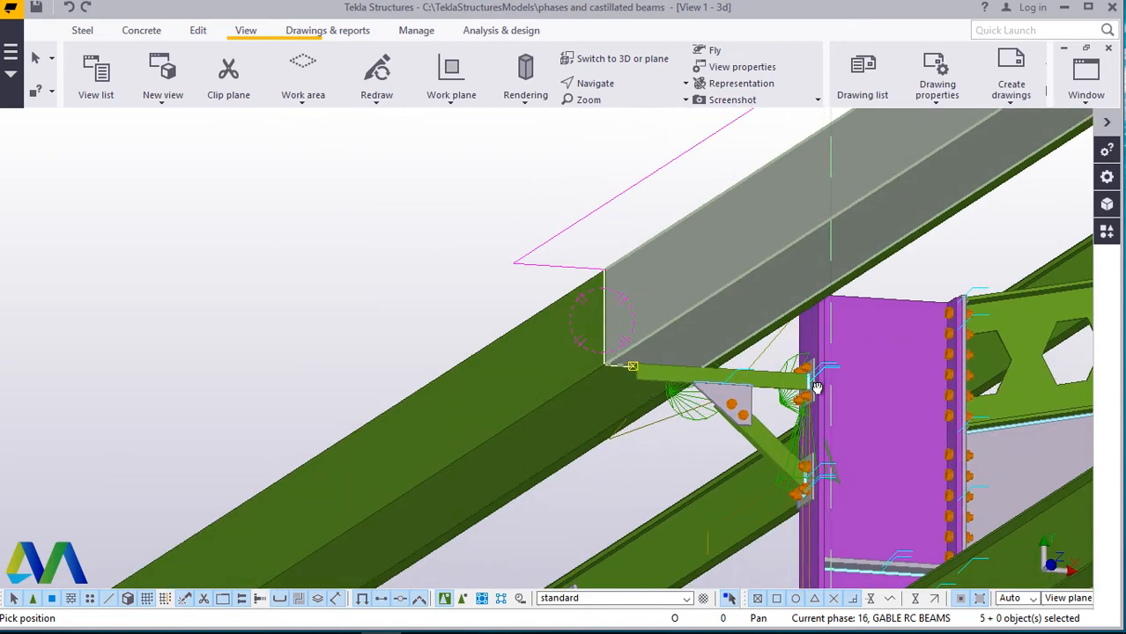
scroll(817, 388, up, 8)
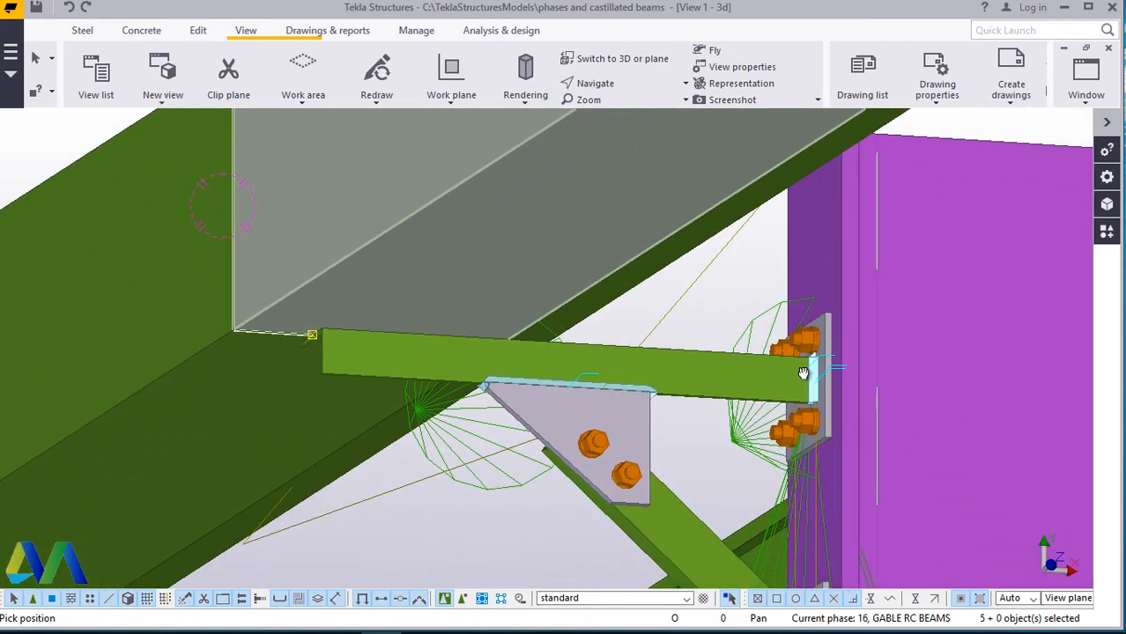
ctrl+middle_drag(803, 373, 793, 468)
scroll(738, 435, down, 10)
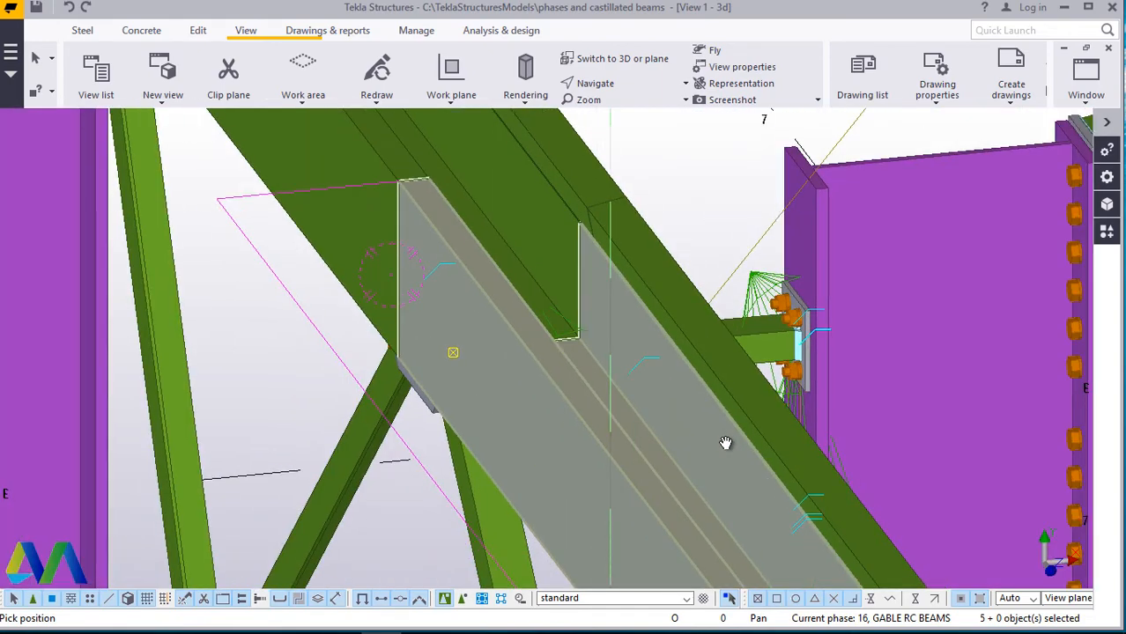
scroll(760, 461, down, 5)
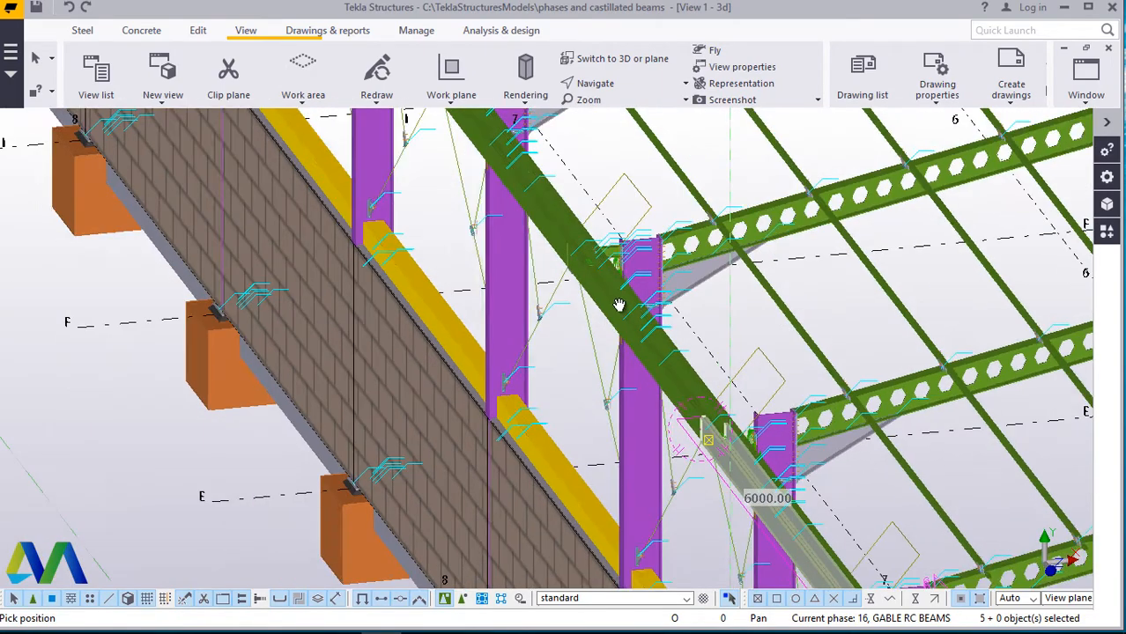
Inspect the copied gutter brackets and their column plate connections at the neighbouring columns along the grid 8 eaves.
scroll(606, 268, up, 7)
scroll(612, 257, up, 5)
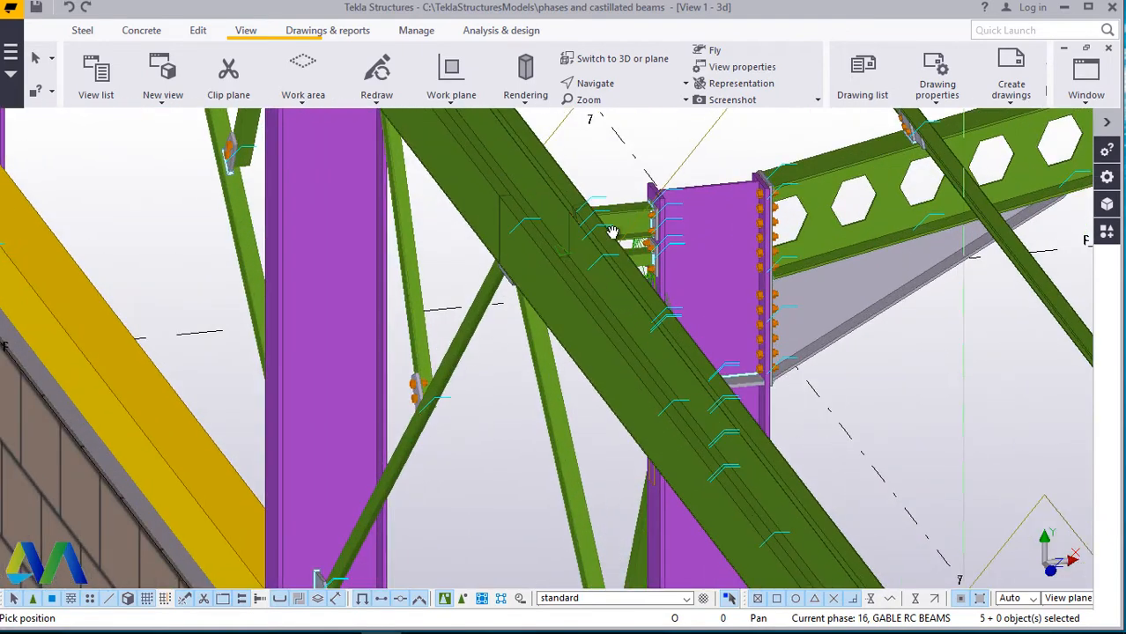
scroll(646, 271, down, 2)
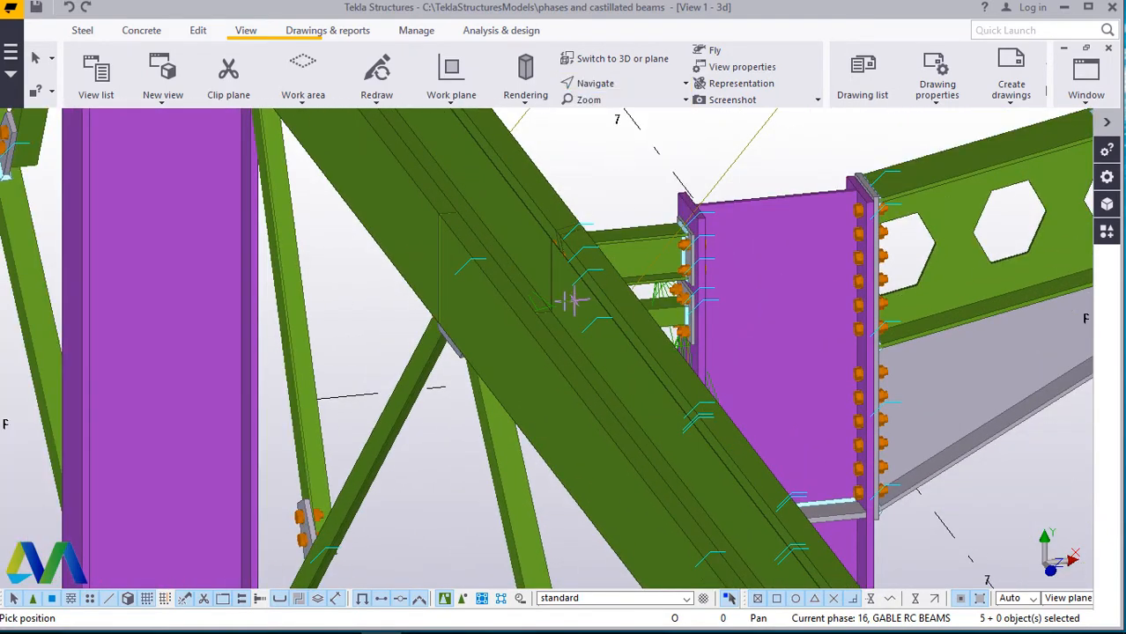
ctrl+middle_drag(592, 270, 685, 163)
scroll(627, 346, up, 4)
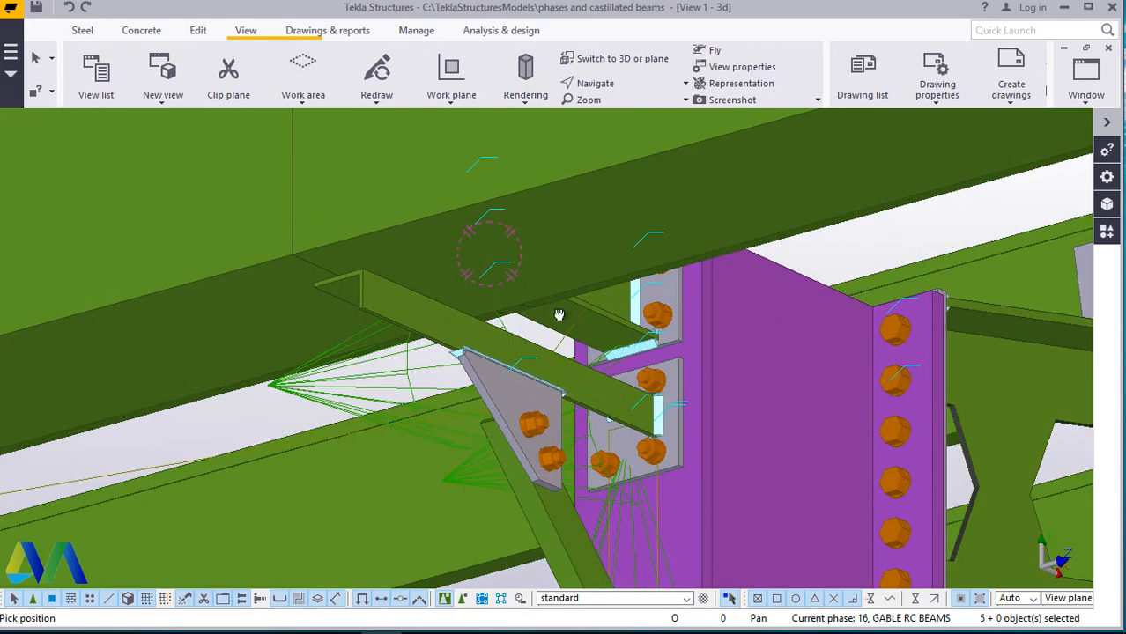
ctrl+middle_drag(559, 315, 491, 445)
scroll(295, 267, down, 5)
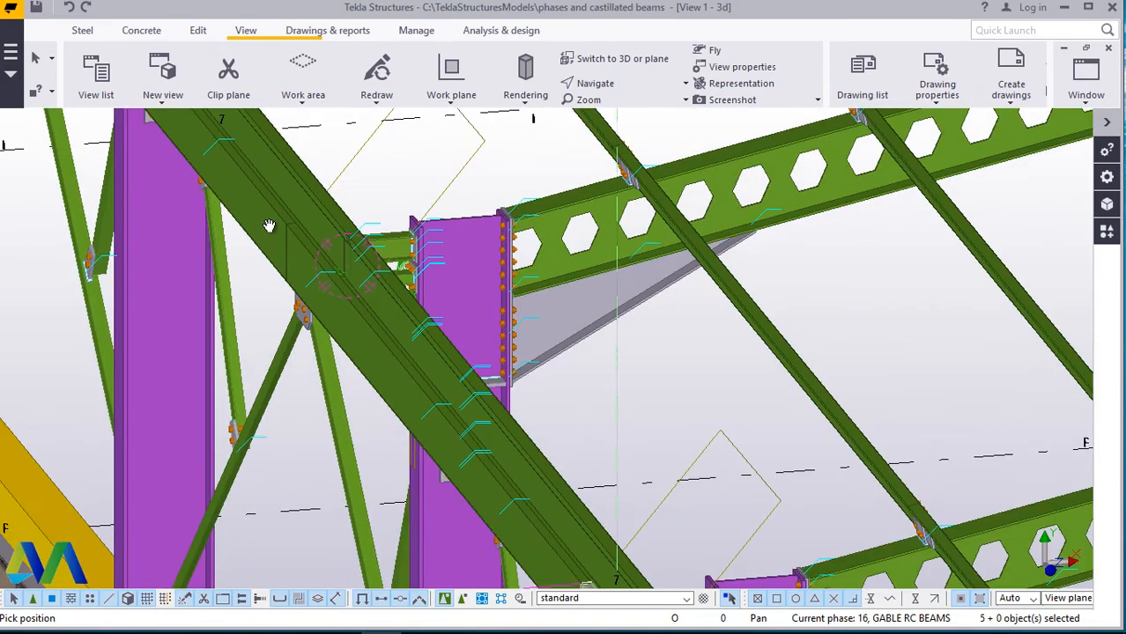
scroll(269, 225, down, 5)
scroll(492, 487, up, 3)
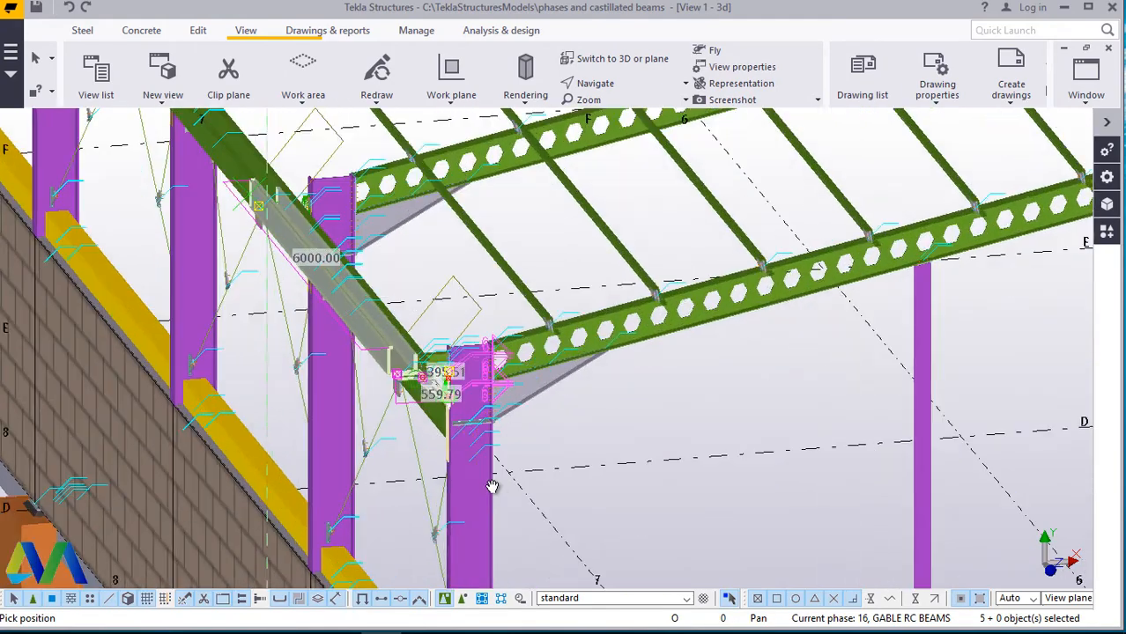
scroll(492, 488, up, 6)
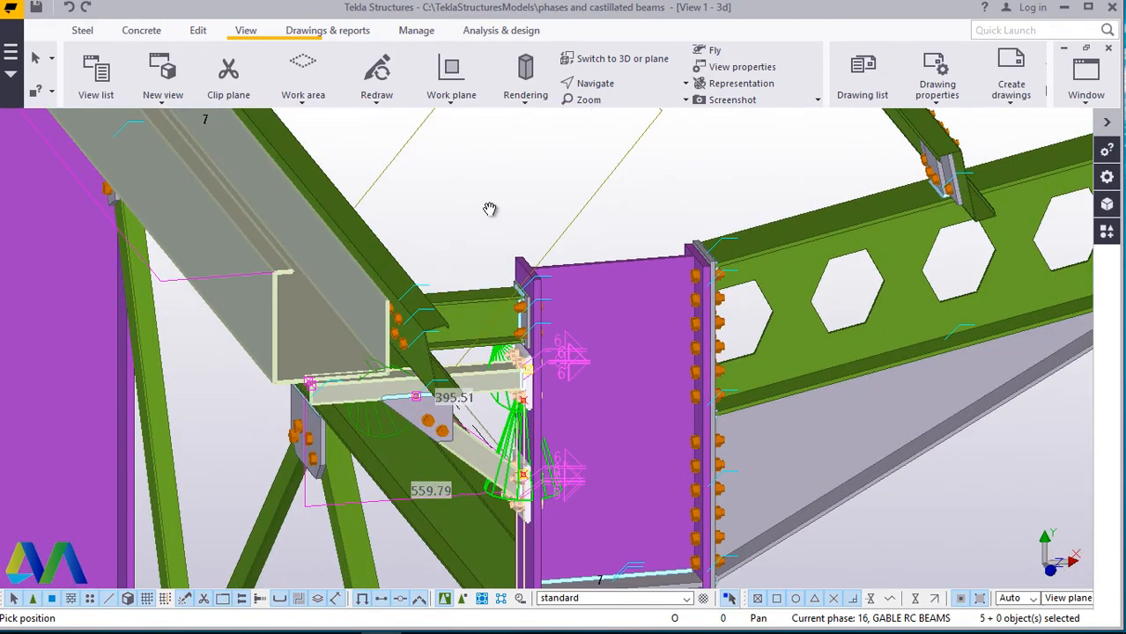
right_click(490, 209)
click(516, 216)
Check the gutter's far end at the grid B'/8 corner column and compare its support with the adjacent column's bracket.
scroll(276, 348, up, 2)
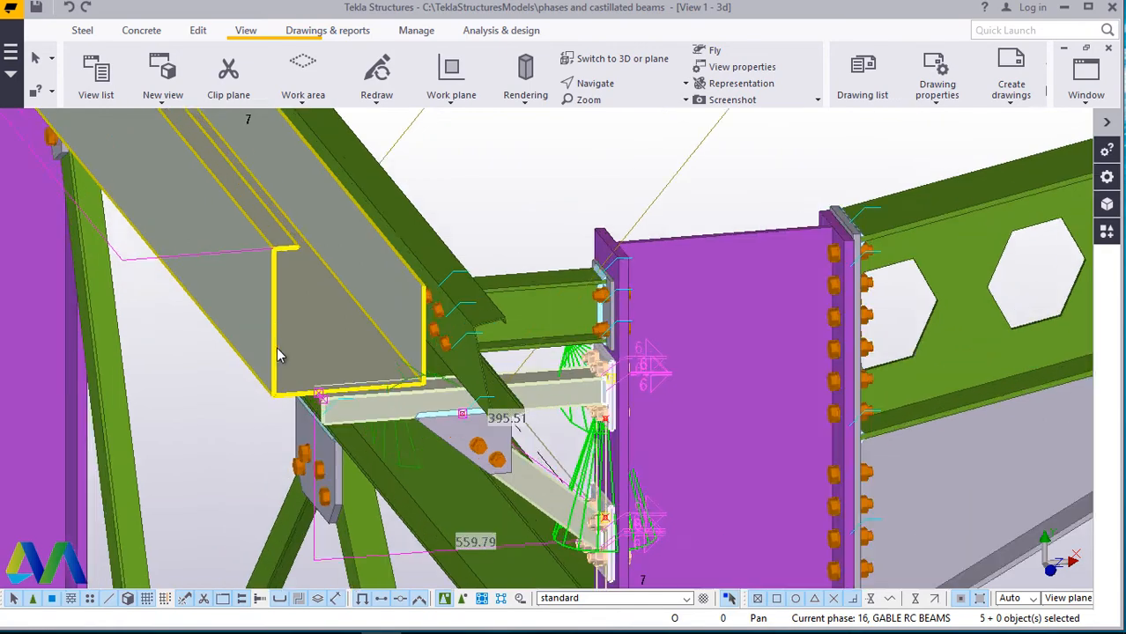
scroll(276, 347, up, 2)
scroll(585, 467, down, 4)
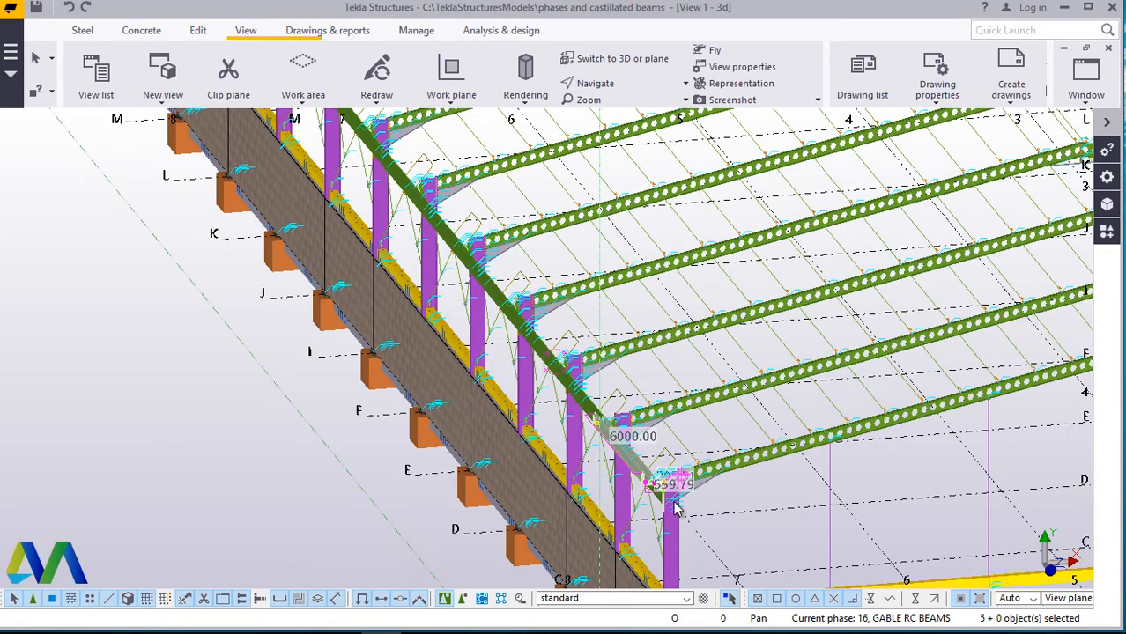
scroll(676, 508, down, 3)
scroll(676, 508, down, 5)
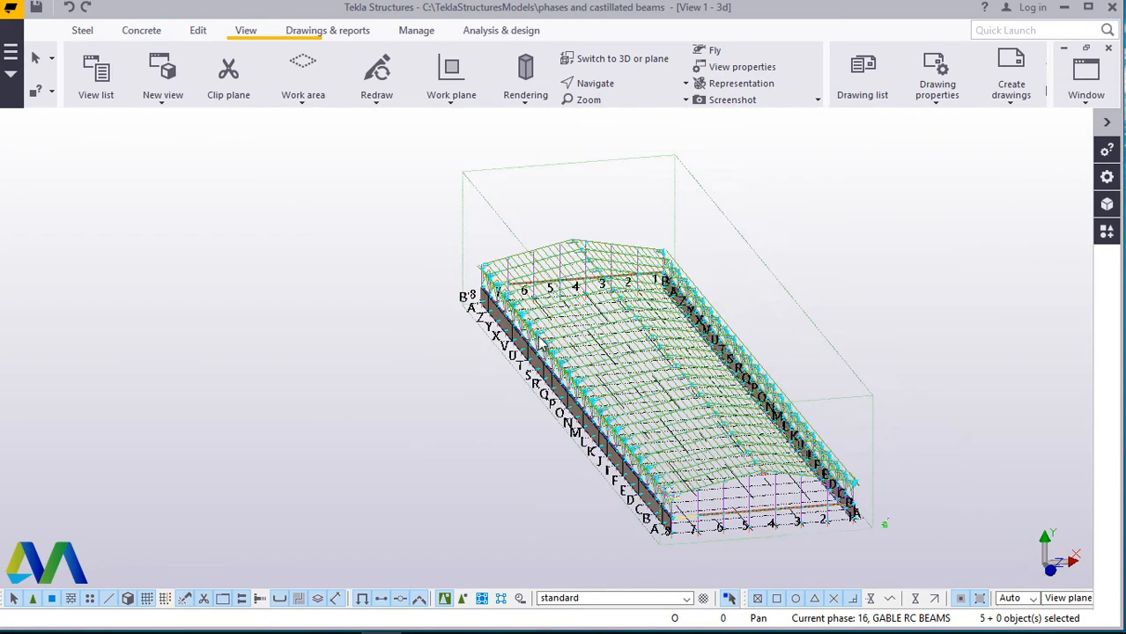
scroll(509, 299, up, 6)
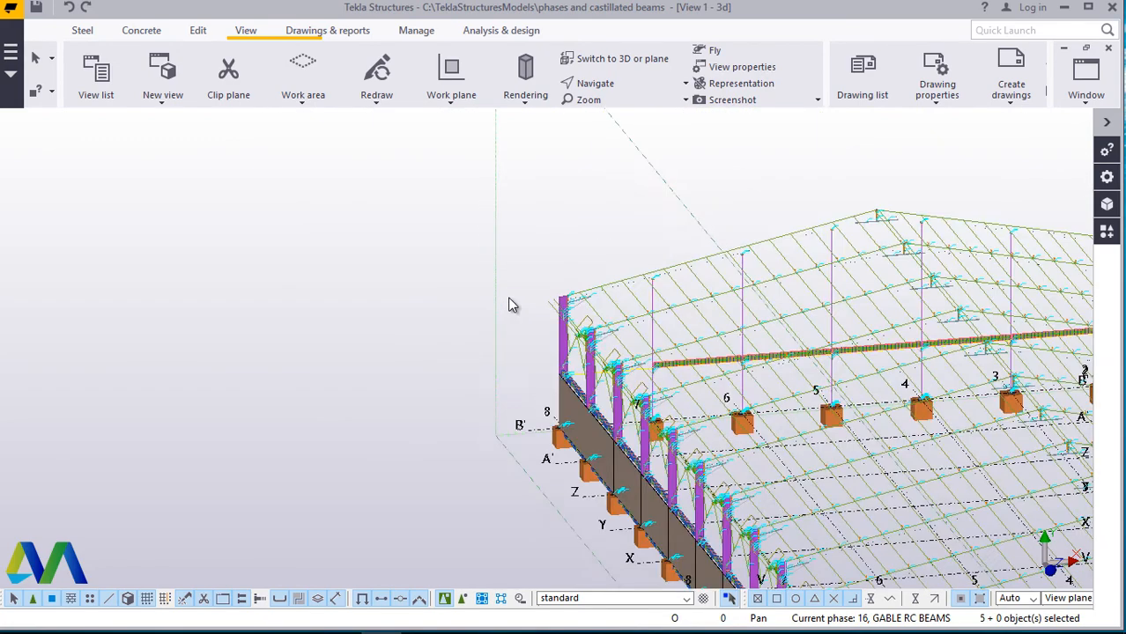
scroll(611, 349, up, 8)
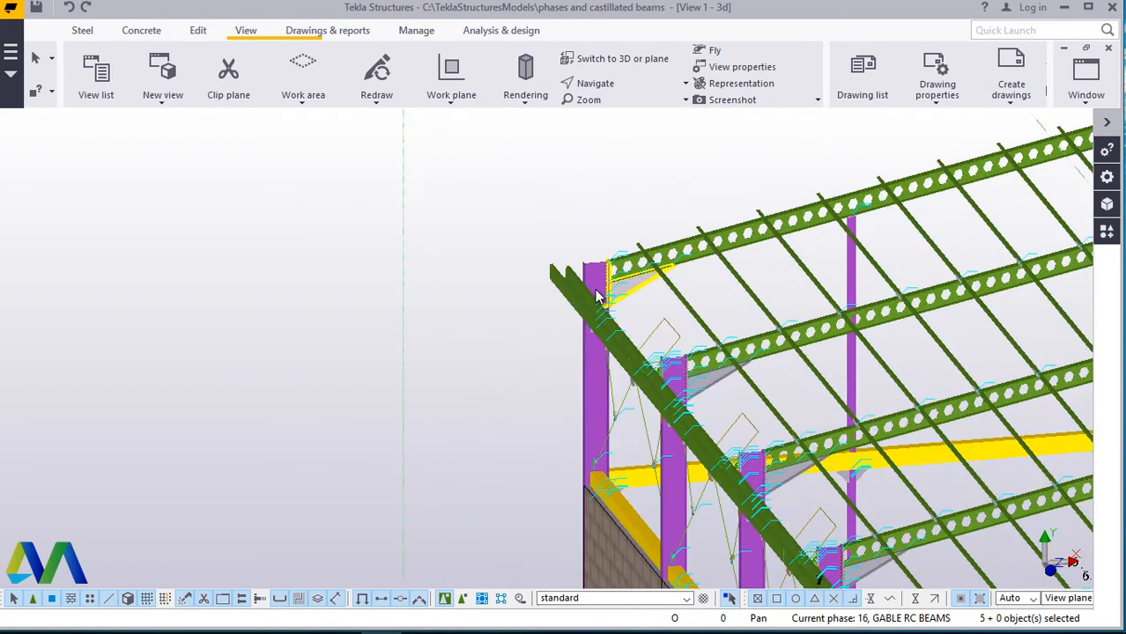
scroll(552, 274, up, 5)
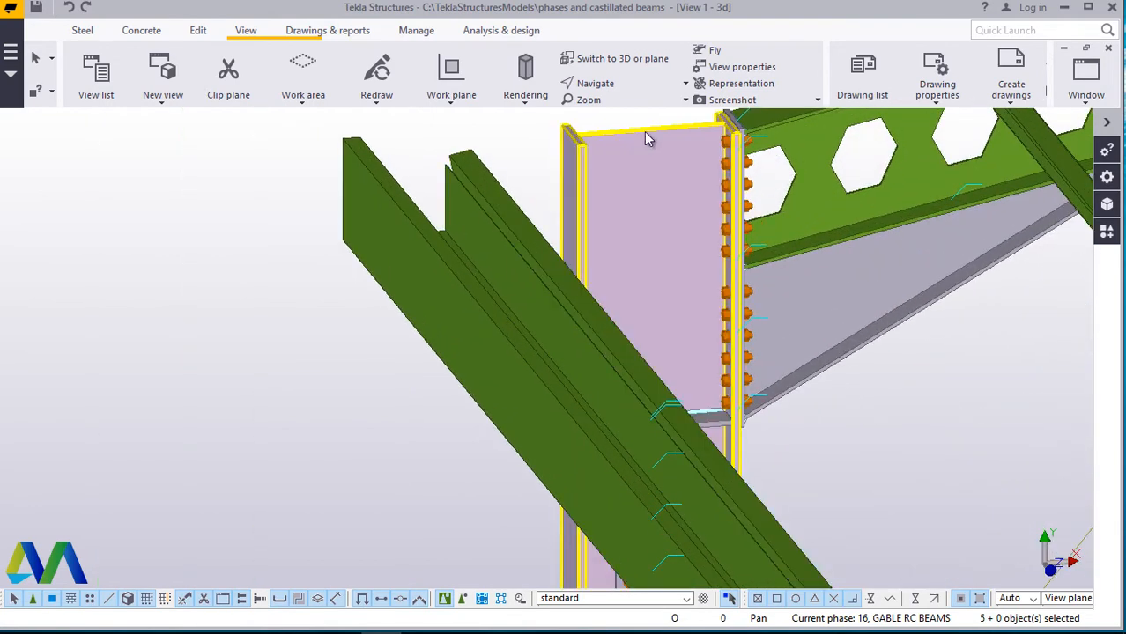
click(597, 84)
click(608, 110)
drag(534, 249, 513, 221)
scroll(293, 317, down, 3)
scroll(659, 244, down, 2)
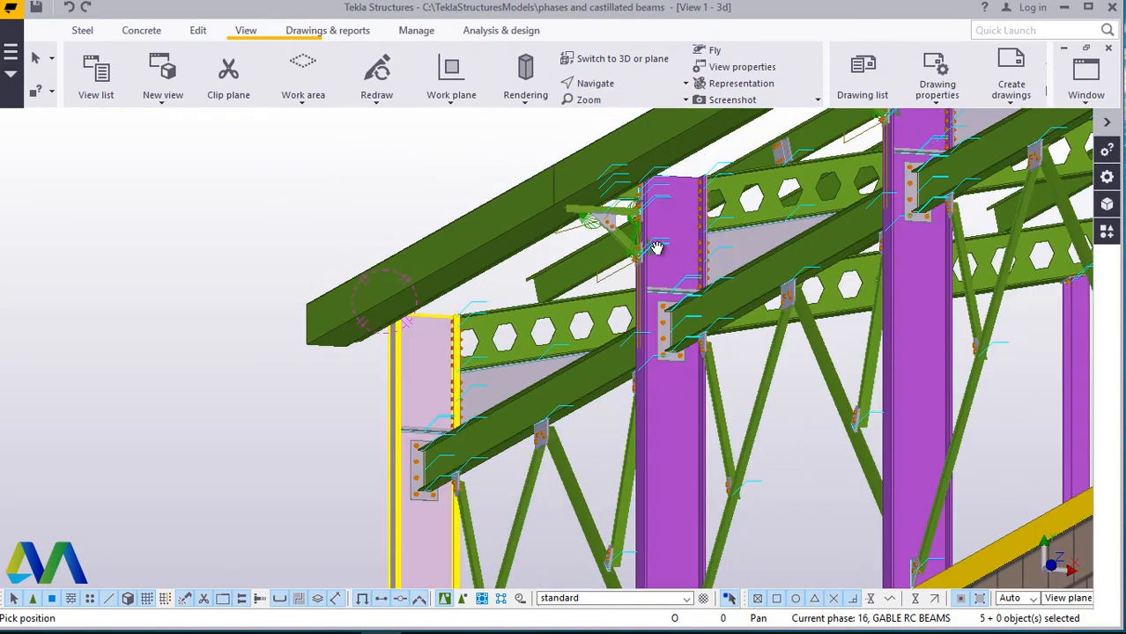
scroll(632, 247, up, 2)
scroll(632, 245, up, 3)
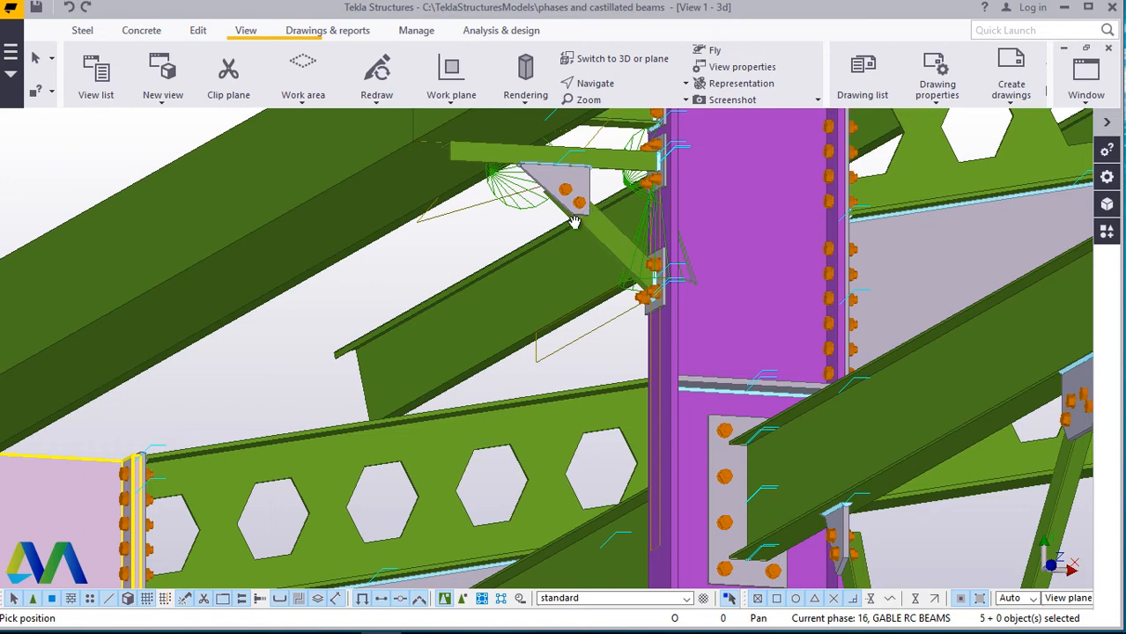
Select the upper stub beam, horizontal support angle, diagonal brace, gusset connection and both column plate connections at the column on grid A'/8.
right_click(243, 368)
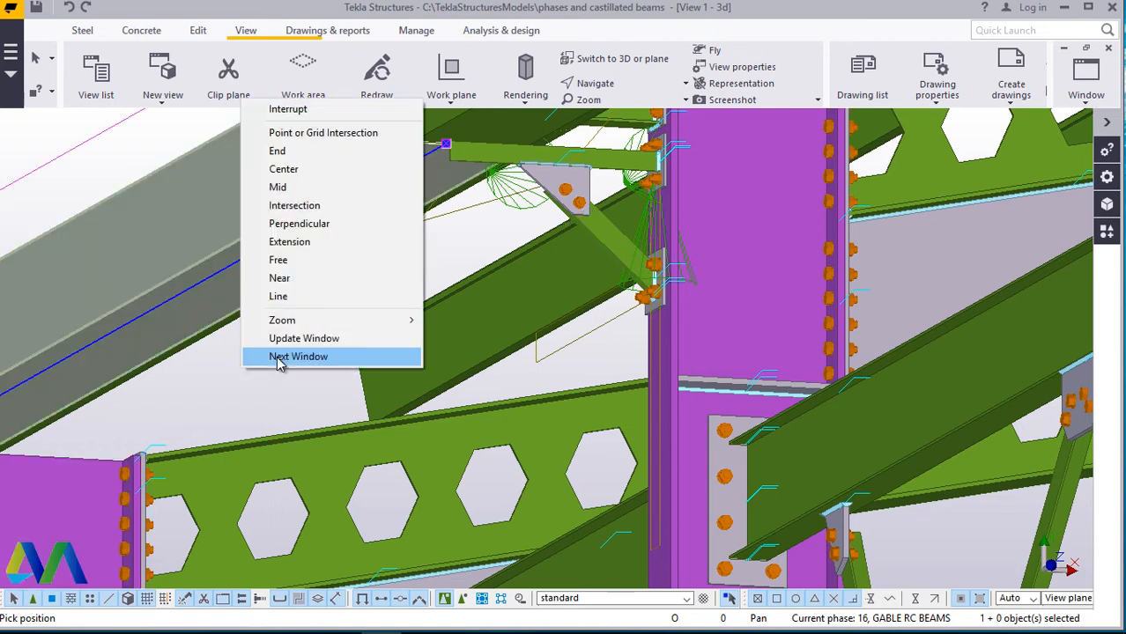
click(335, 133)
scroll(618, 179, up, 3)
scroll(627, 159, up, 1)
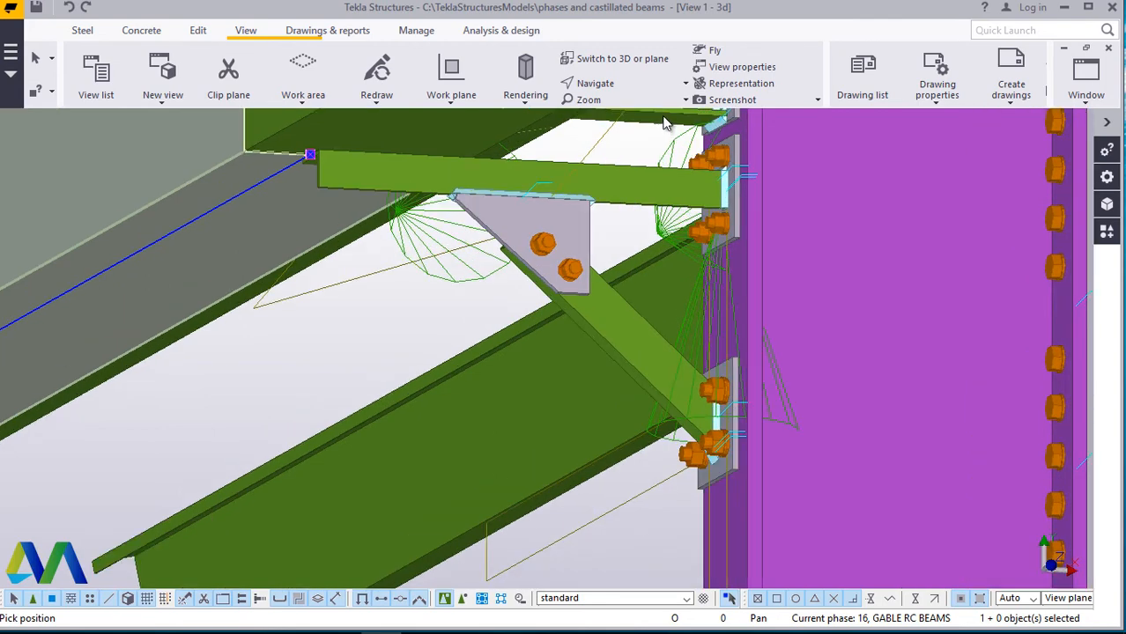
drag(665, 124, 565, 259)
scroll(332, 339, down, 3)
scroll(495, 239, up, 2)
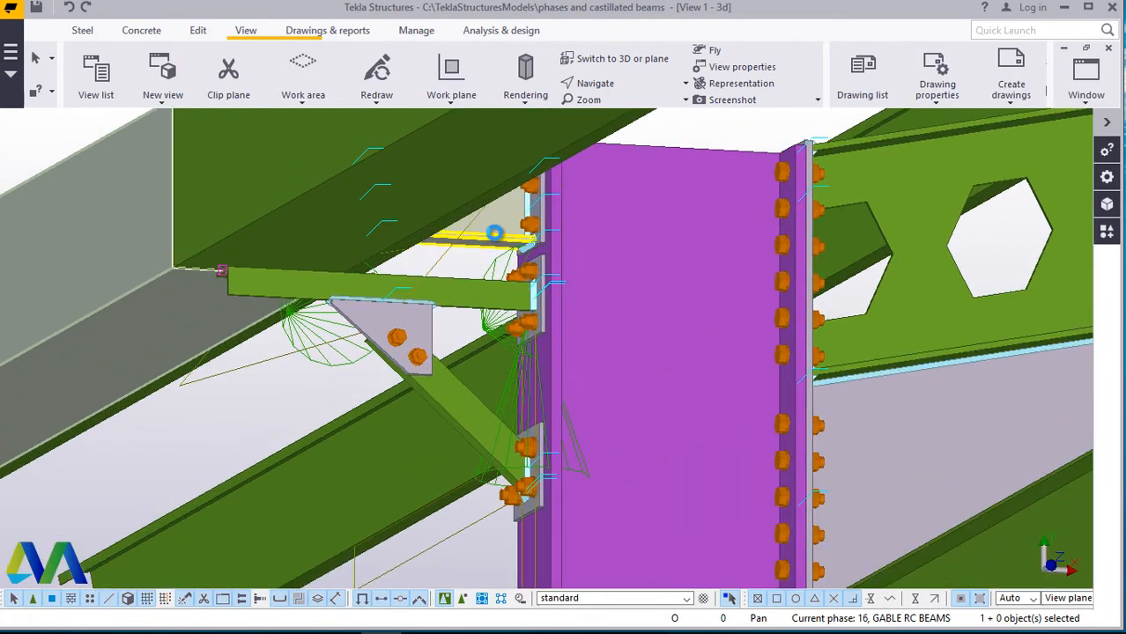
click(496, 239)
ctrl+click(465, 284)
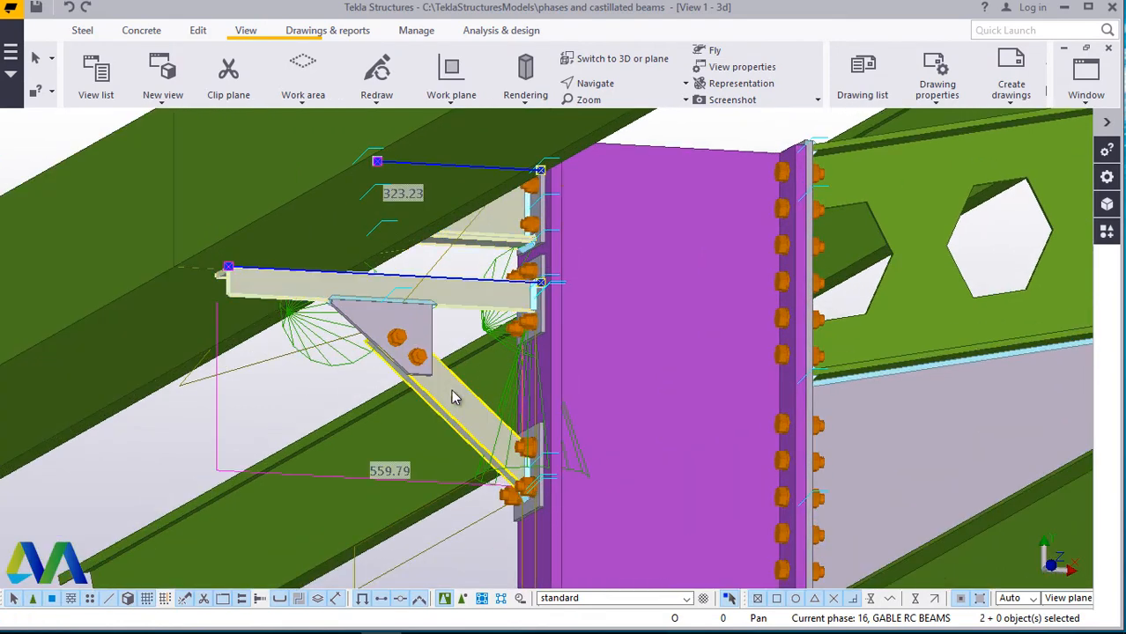
ctrl+click(432, 362)
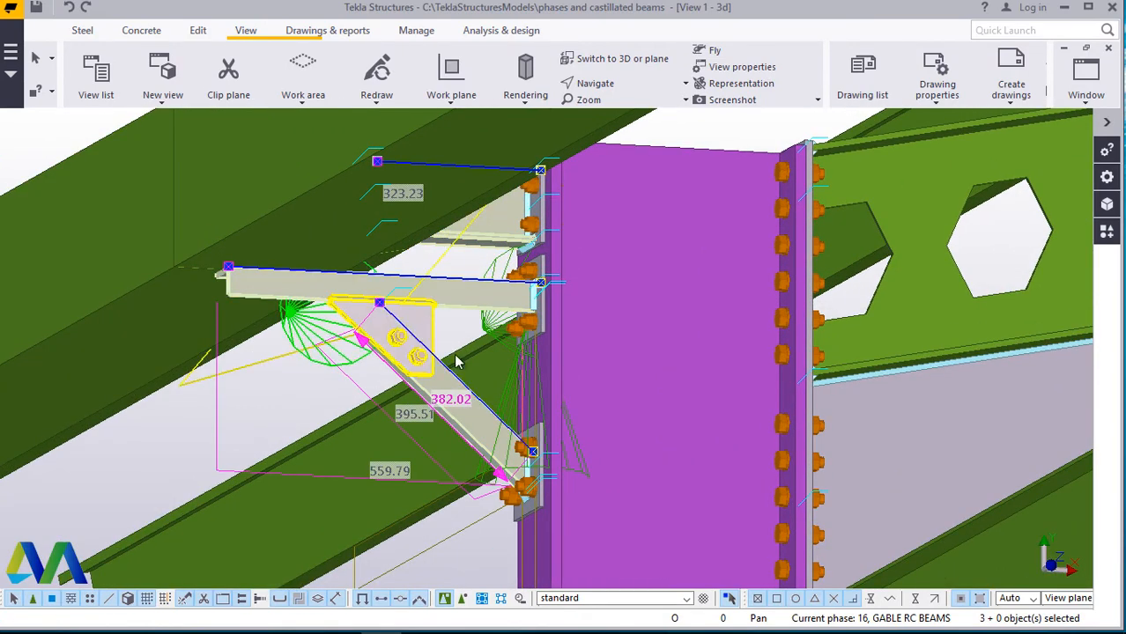
ctrl+click(552, 349)
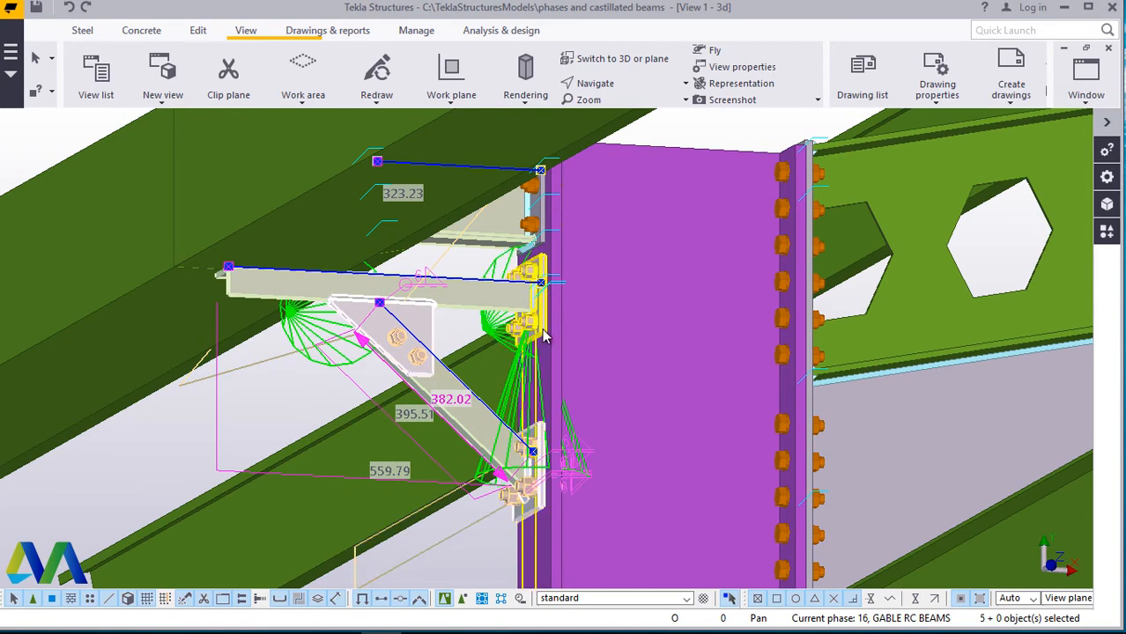
Linear-copy the selected bracket parts to the end column with dX 0, dY 0, dZ -6000 and 1 copy.
right_click(168, 441)
mouse_move(271, 156)
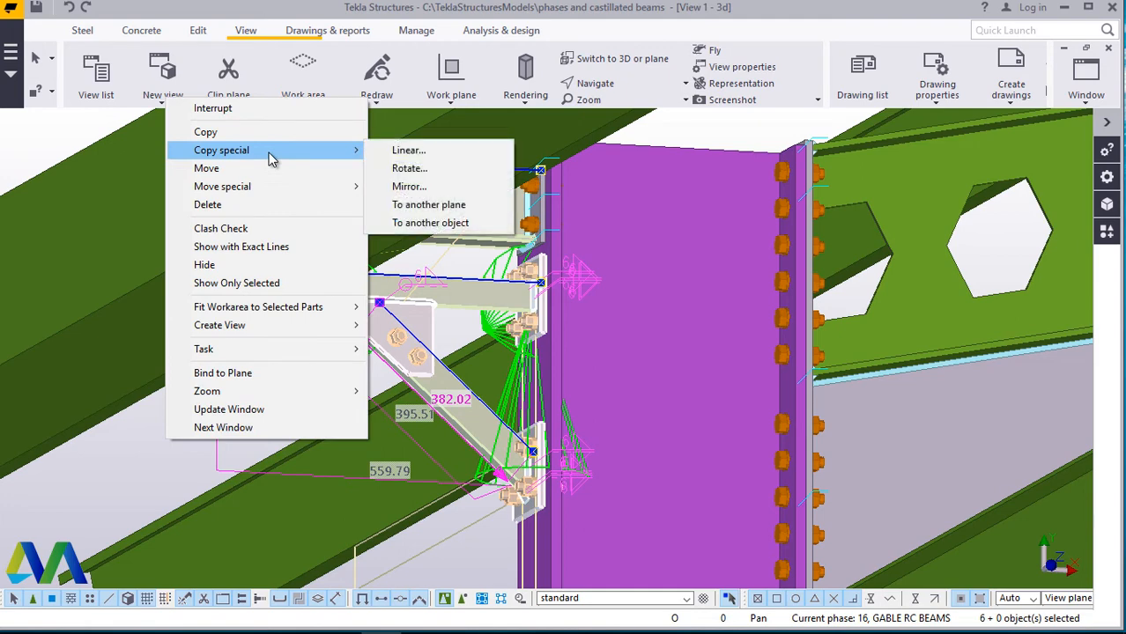
click(408, 151)
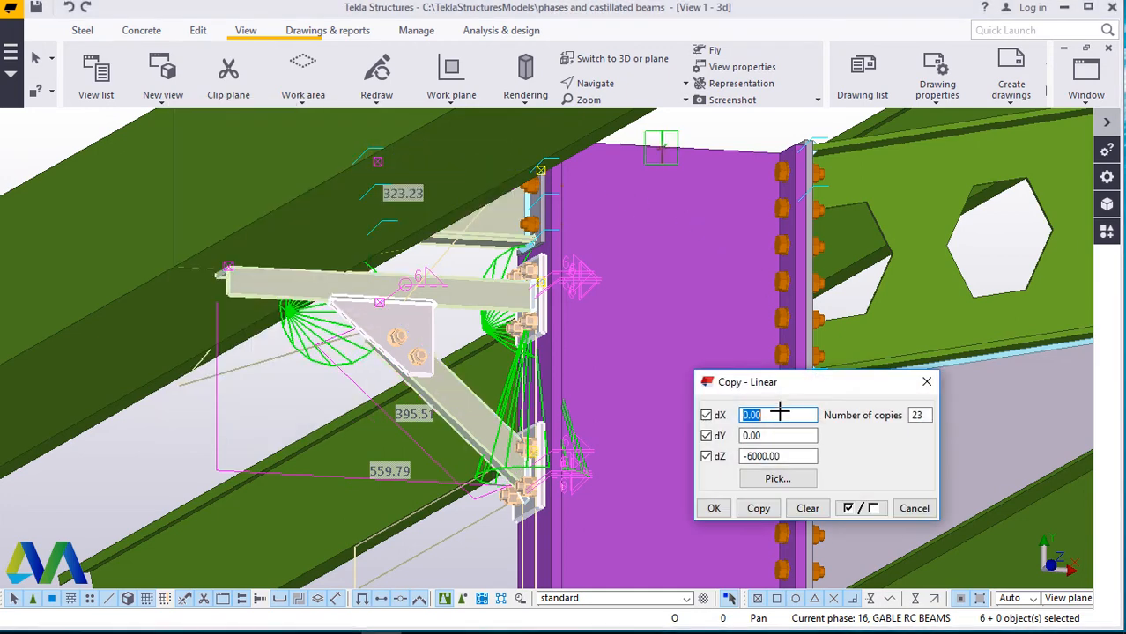
double_click(916, 416)
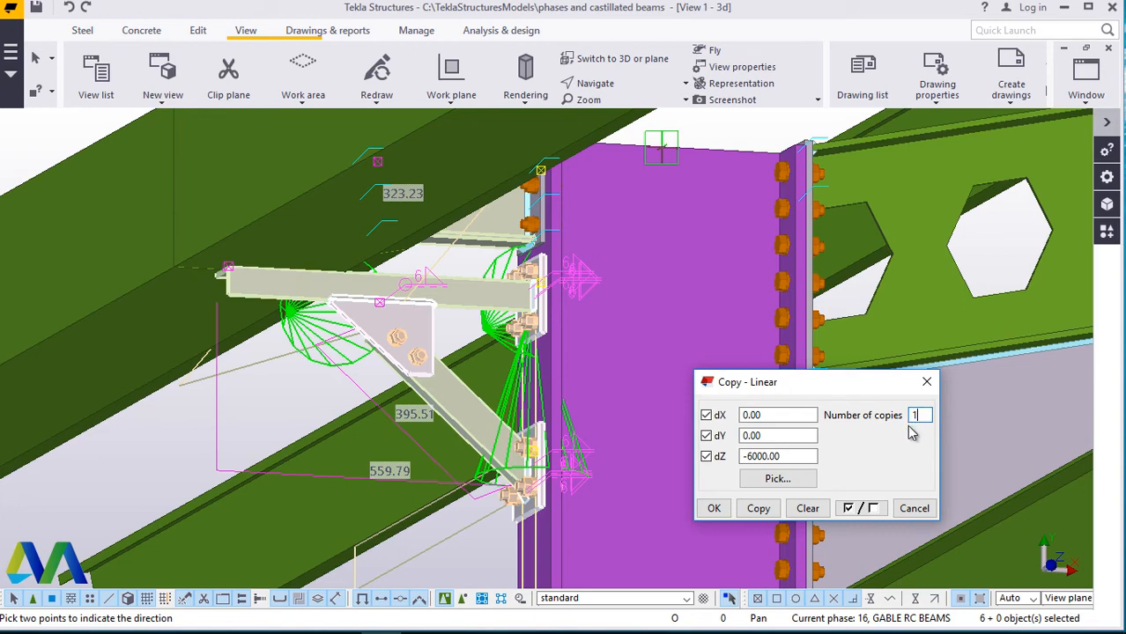
click(761, 510)
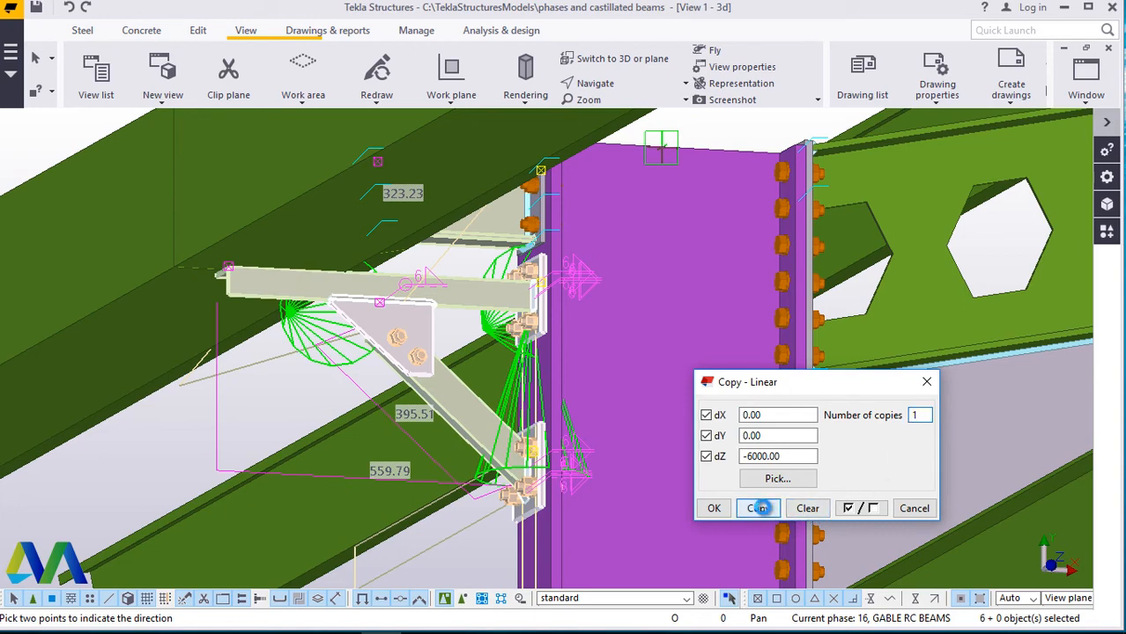
click(714, 511)
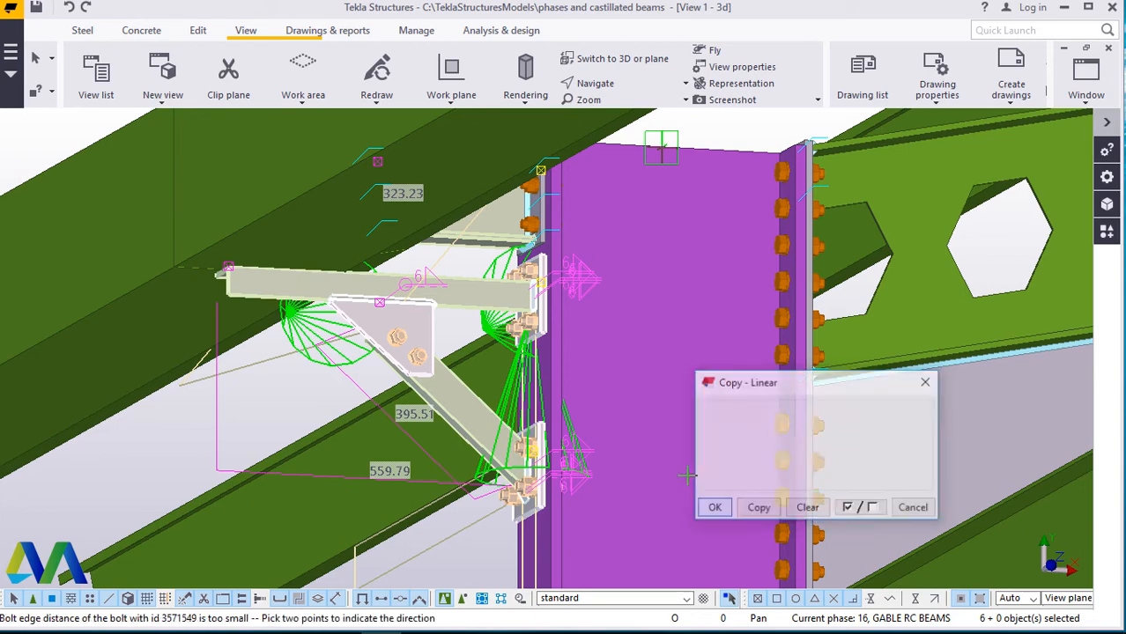
right_click(575, 247)
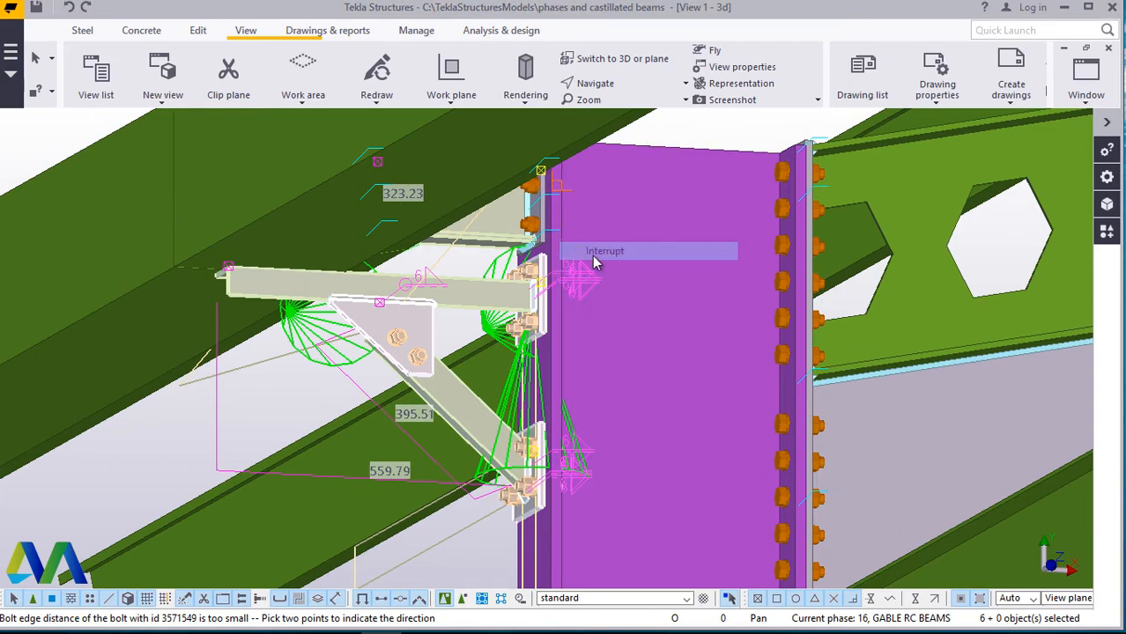
click(604, 251)
Inspect the copied bracket under the gutter's end at the grid B'/8 corner column.
scroll(421, 379, down, 4)
scroll(421, 379, down, 2)
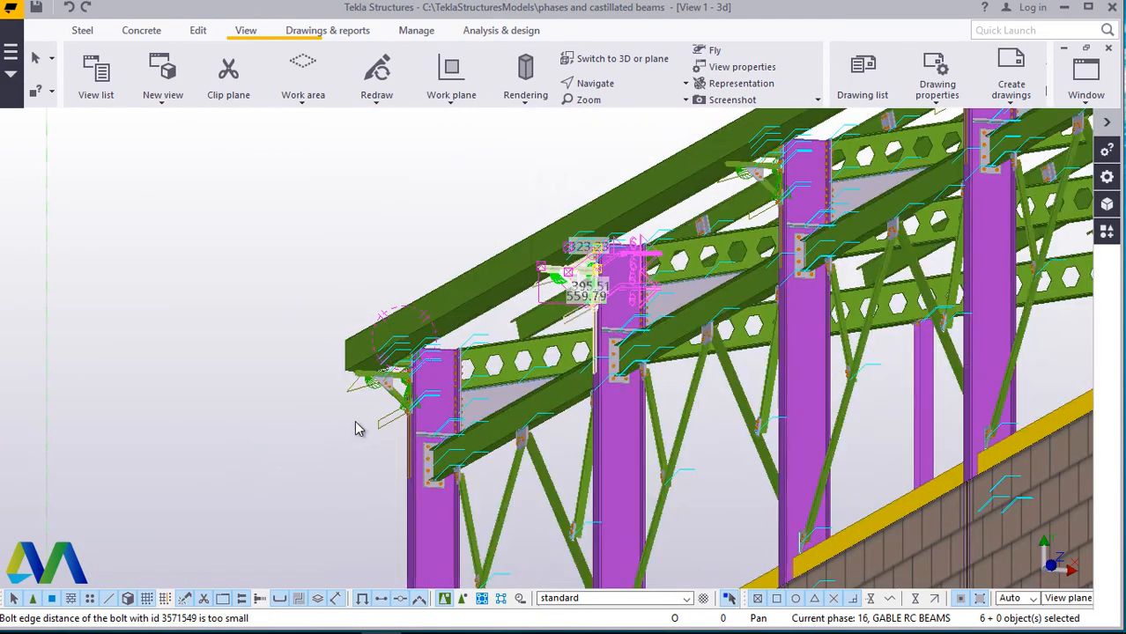
scroll(393, 377, up, 5)
scroll(428, 333, up, 4)
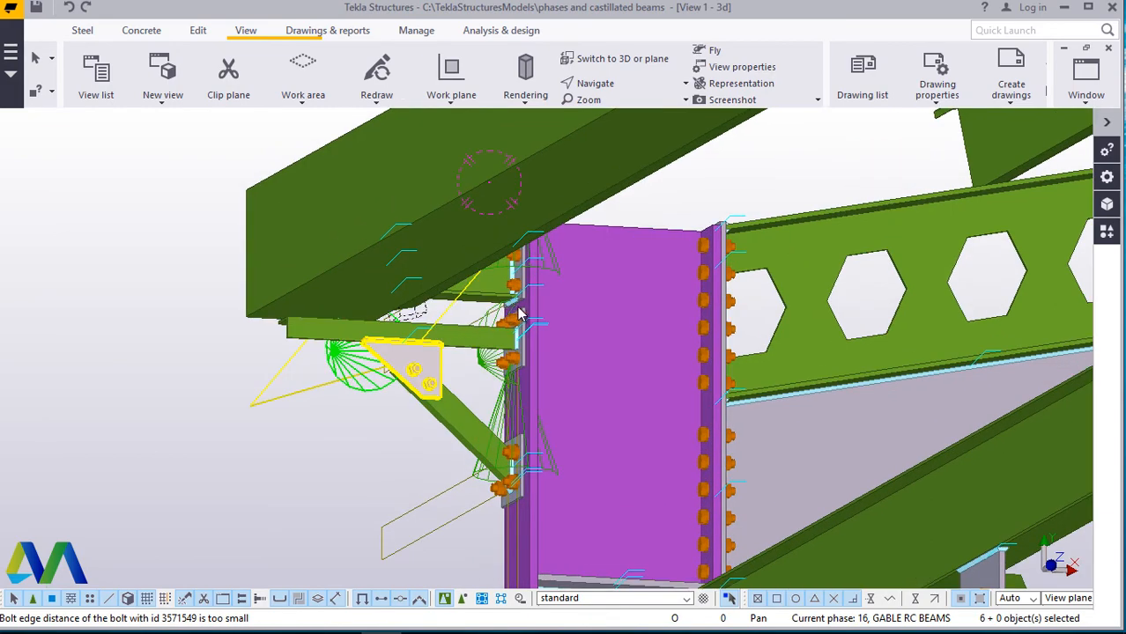
scroll(222, 370, down, 3)
scroll(222, 370, down, 3)
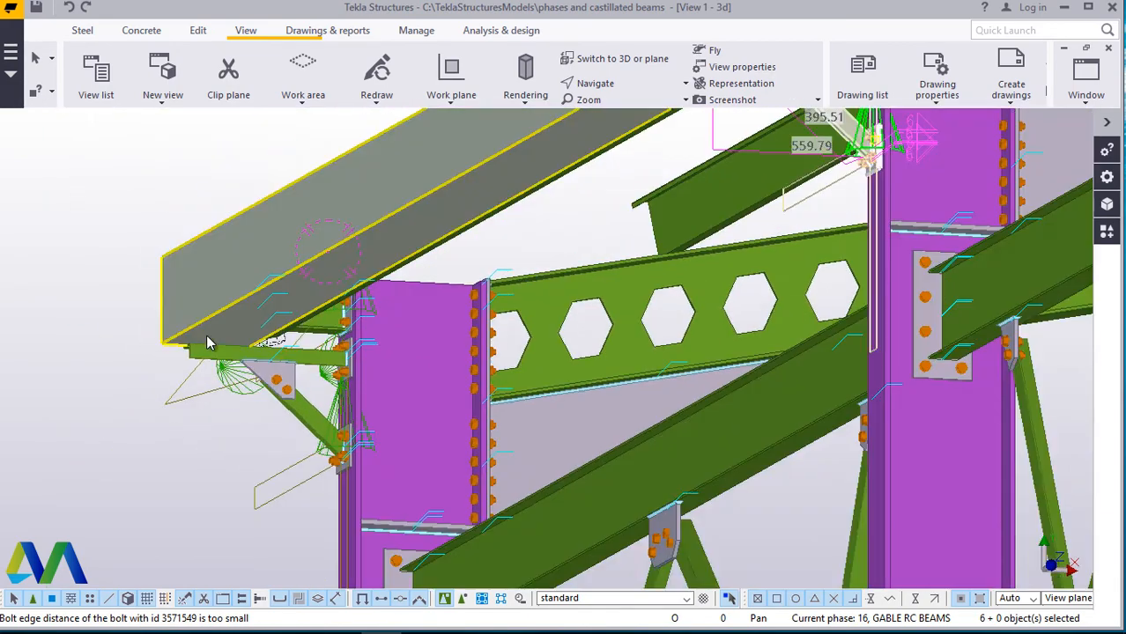
Review the eaves gutter along the building from the grid B'/8 corner to the opposite end at the grid A/8 corner.
scroll(182, 370, down, 2)
scroll(169, 388, down, 2)
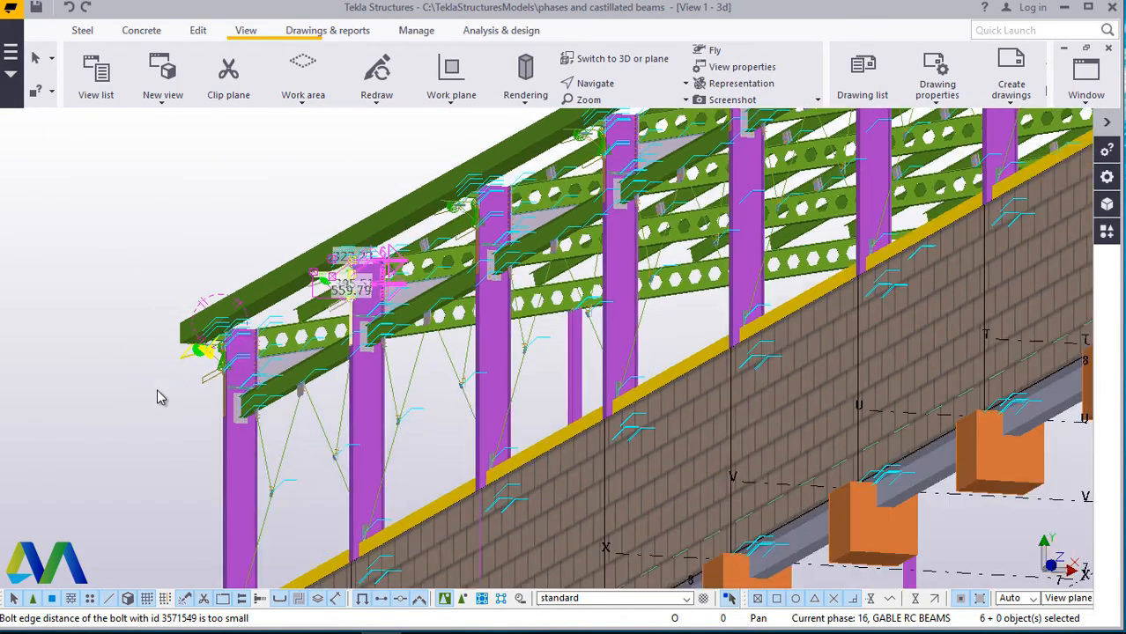
scroll(166, 414, down, 3)
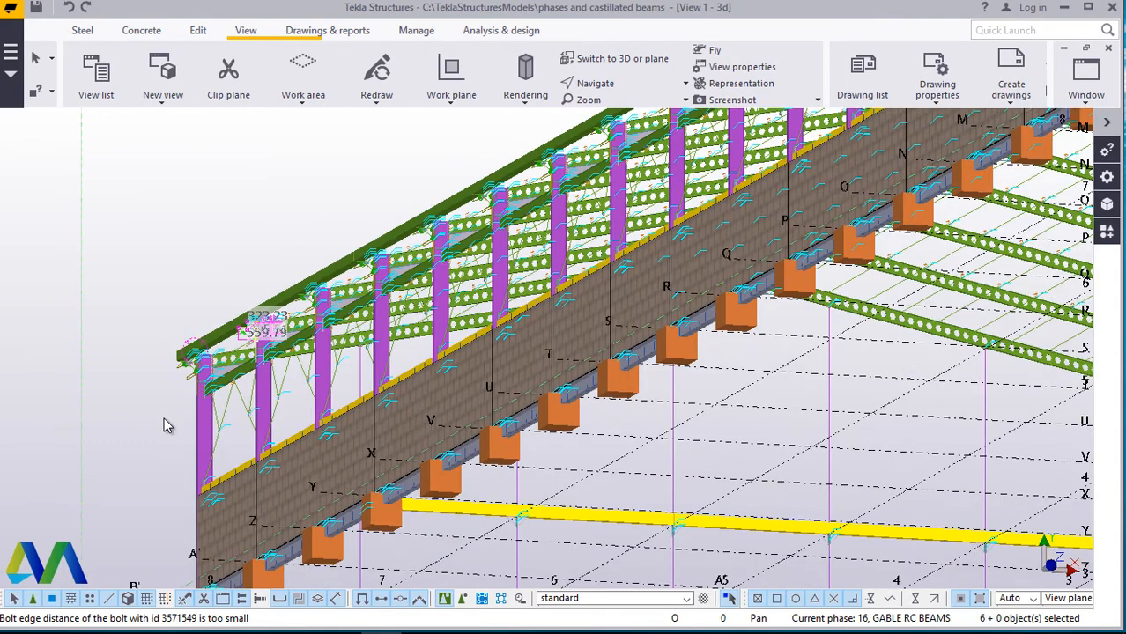
scroll(167, 426, down, 3)
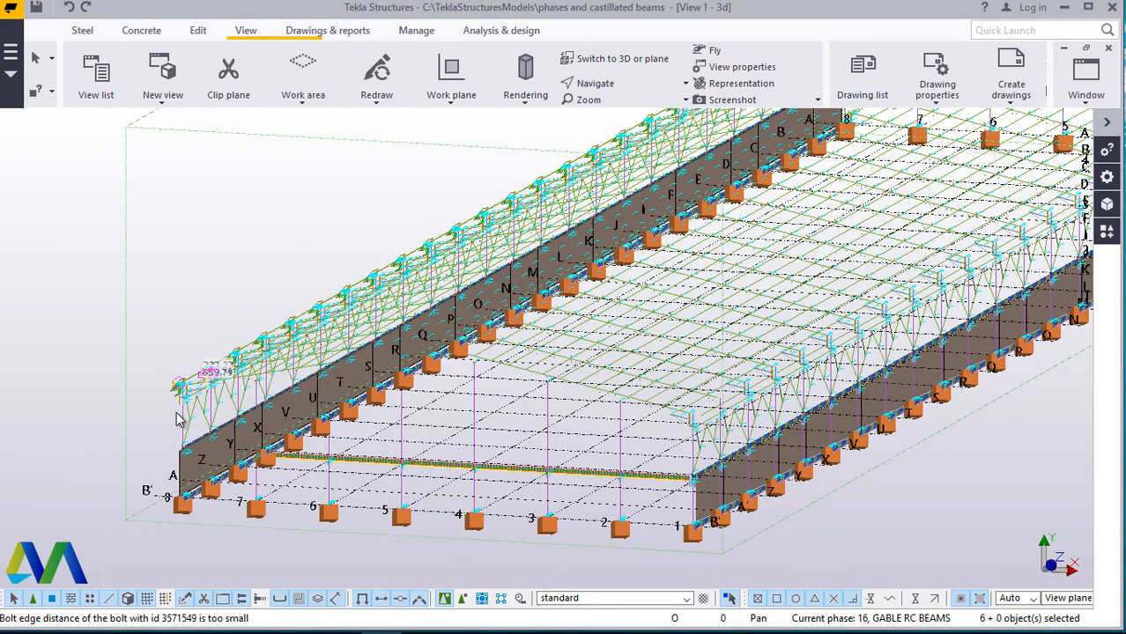
scroll(181, 421, down, 2)
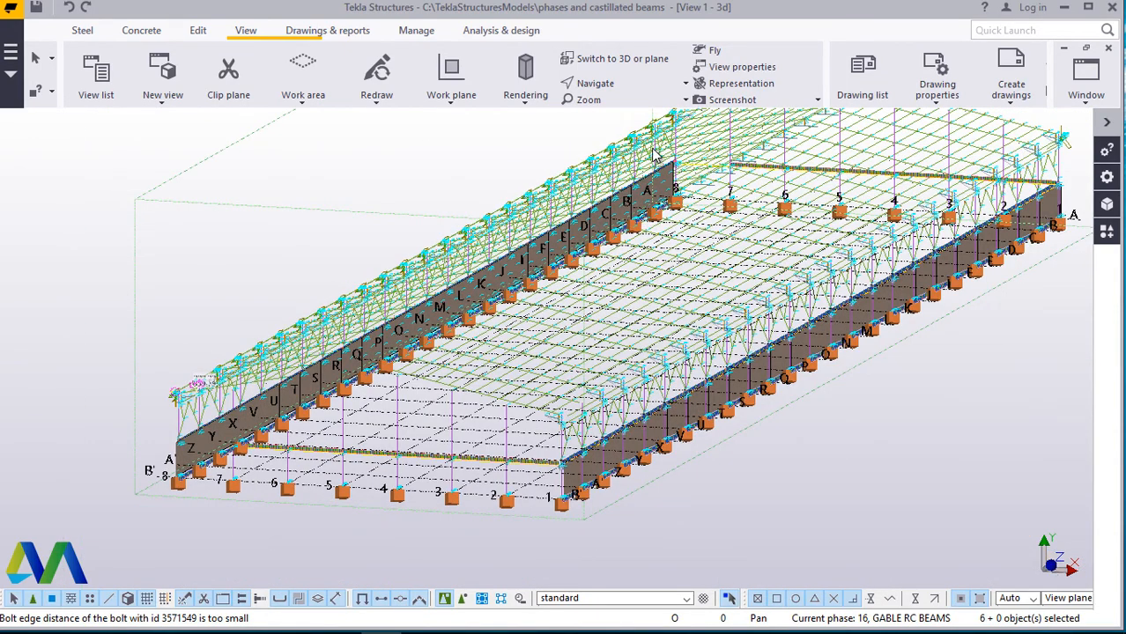
scroll(666, 146, up, 4)
scroll(666, 147, up, 2)
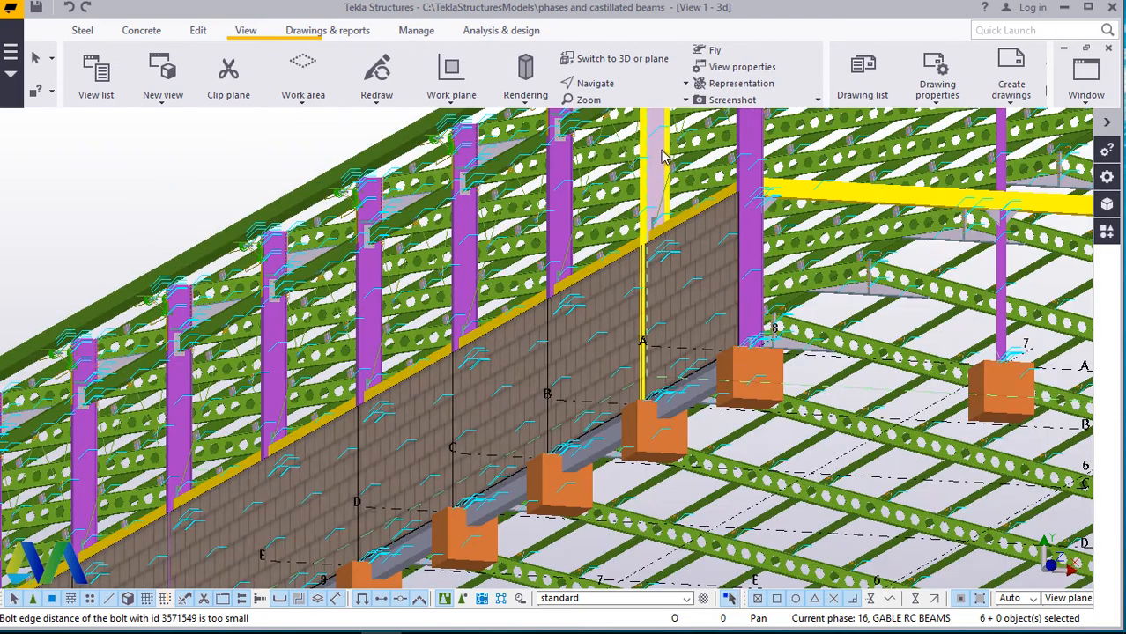
scroll(661, 247, up, 2)
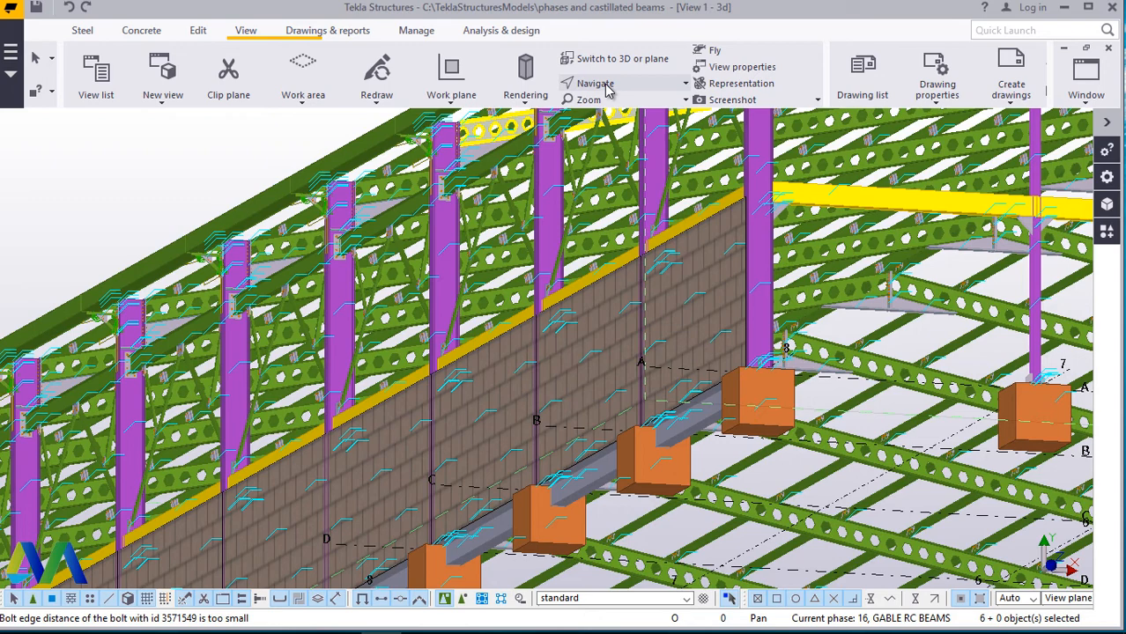
Inspect the gutter's end and its support angle at the grid A/8 corner column.
click(604, 86)
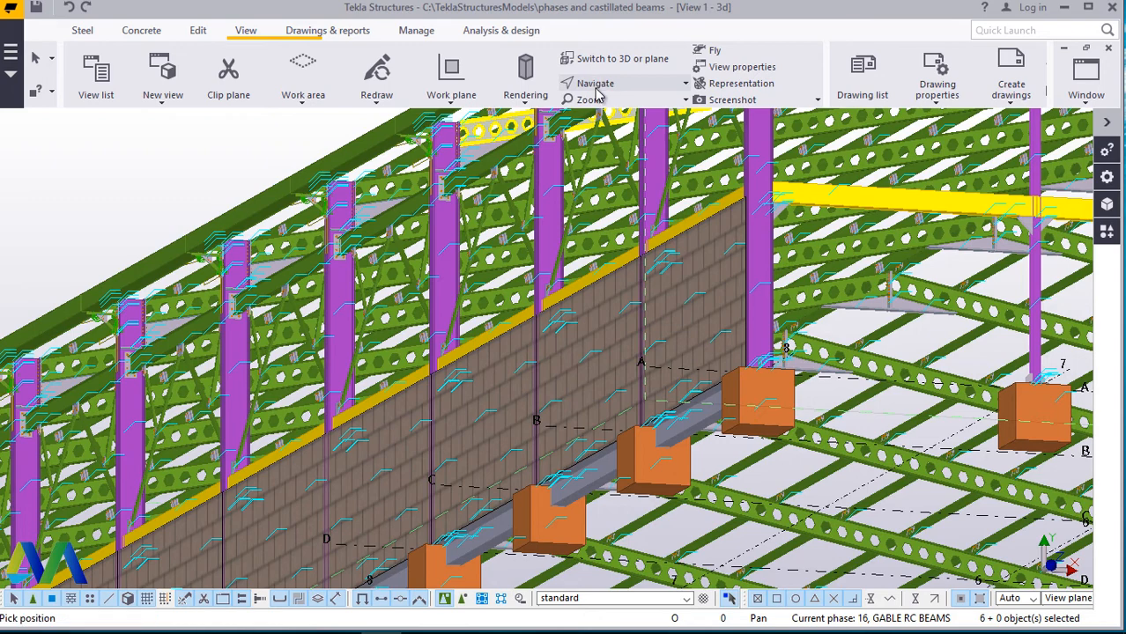
click(594, 176)
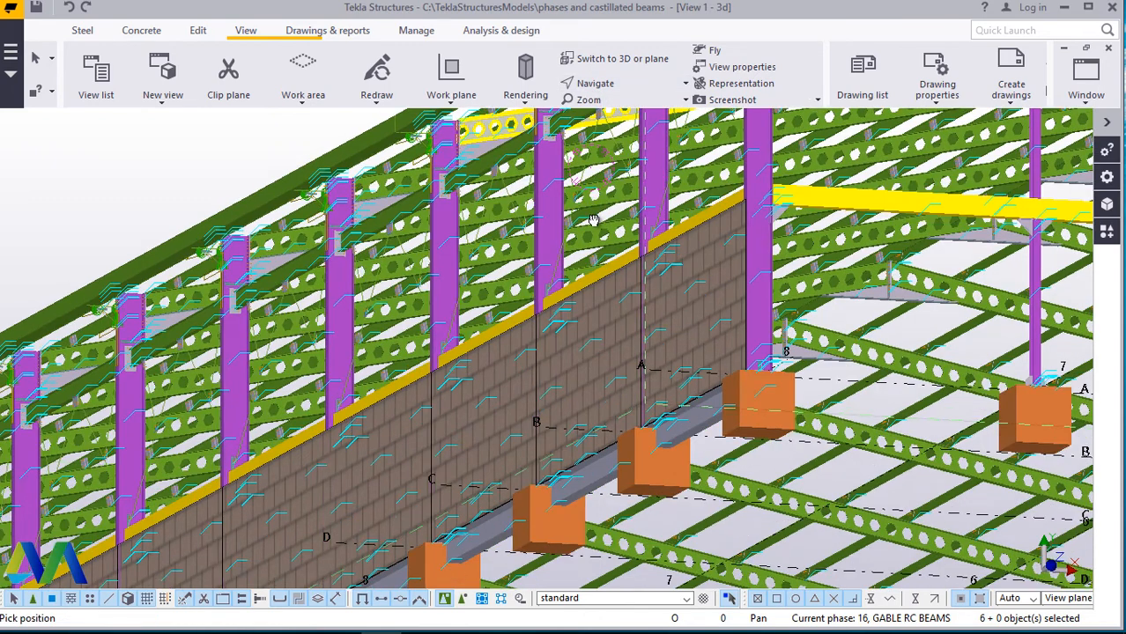
drag(593, 244, 599, 289)
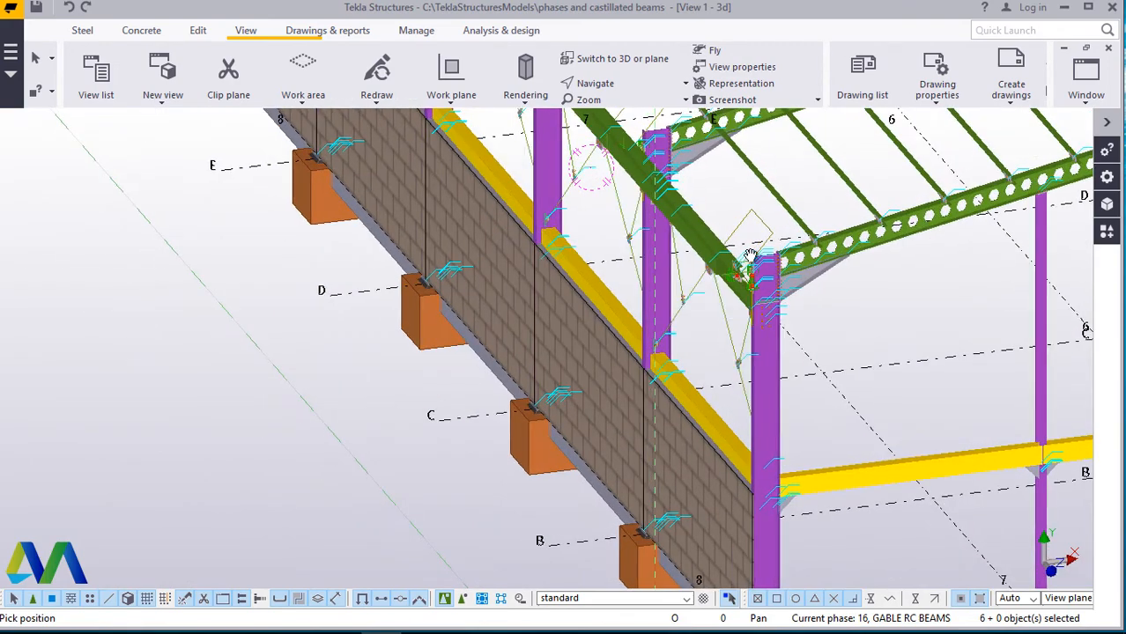
scroll(767, 261, up, 4)
scroll(771, 262, up, 5)
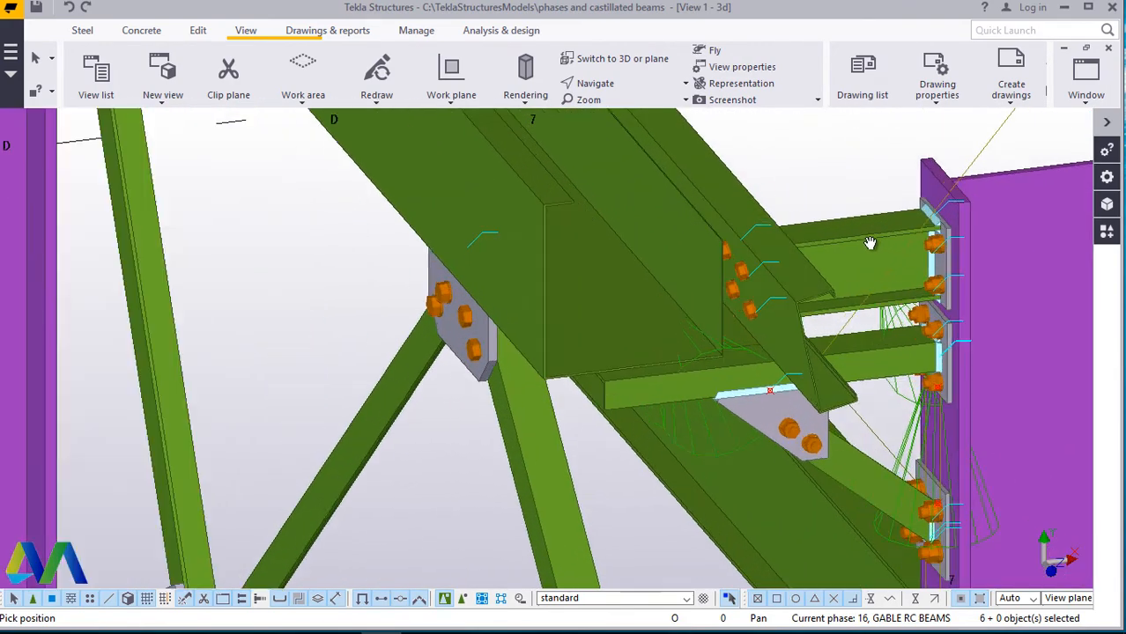
scroll(859, 233, up, 2)
right_click(787, 169)
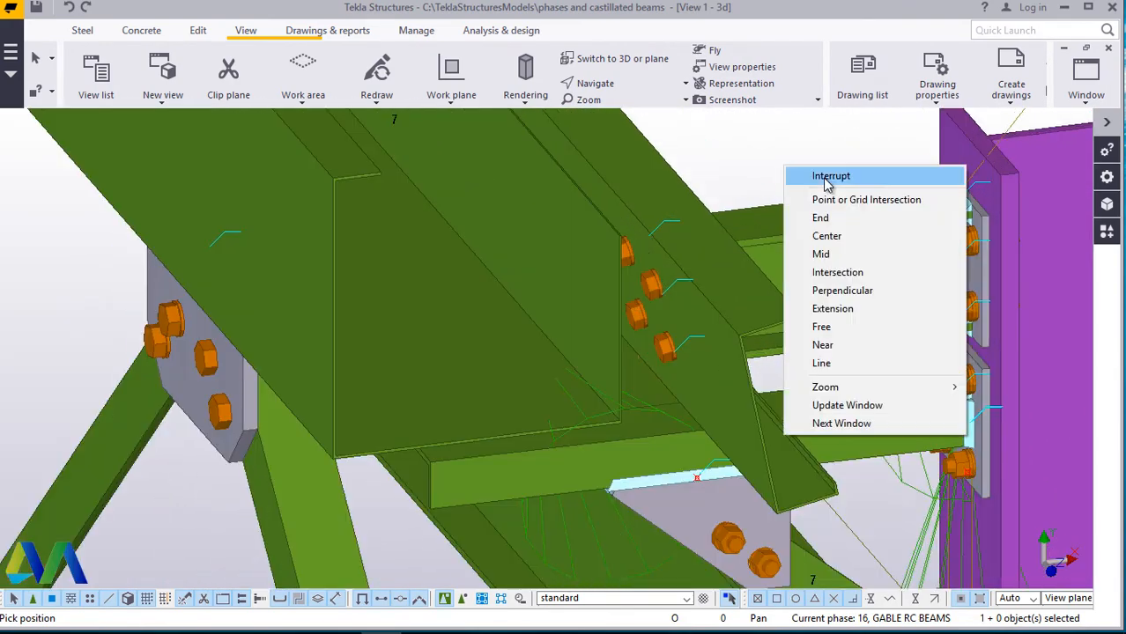
click(829, 175)
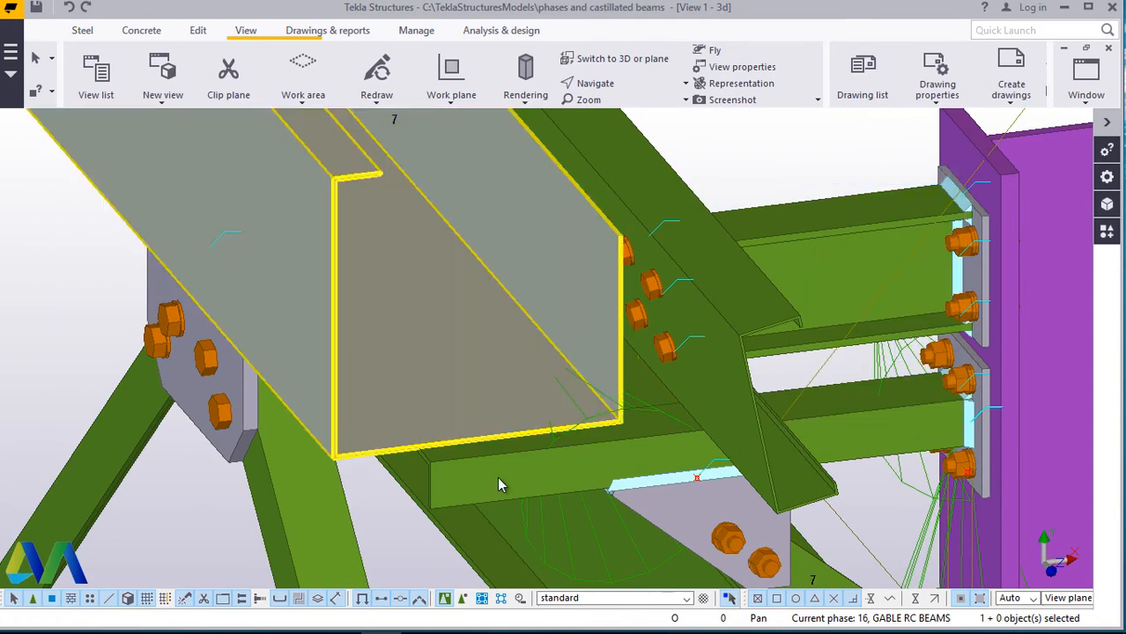
scroll(405, 366, down, 2)
scroll(439, 438, up, 3)
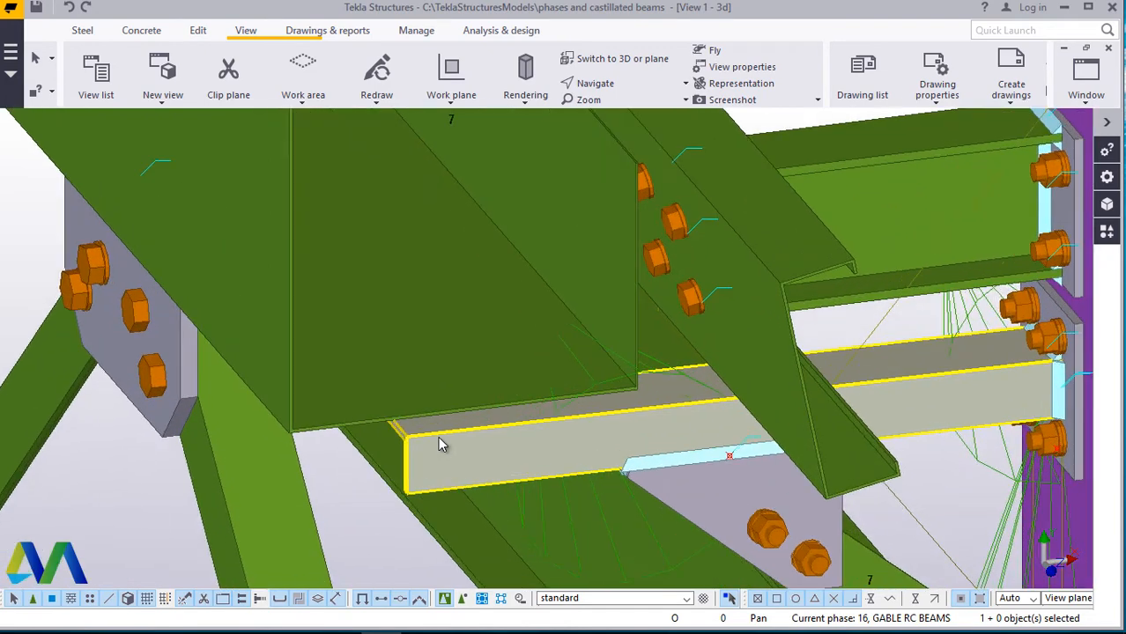
Extend the eaves gutter at the grid A/8 corner with an end offset Dx of 300 mm and apply the modification.
scroll(438, 436, up, 1)
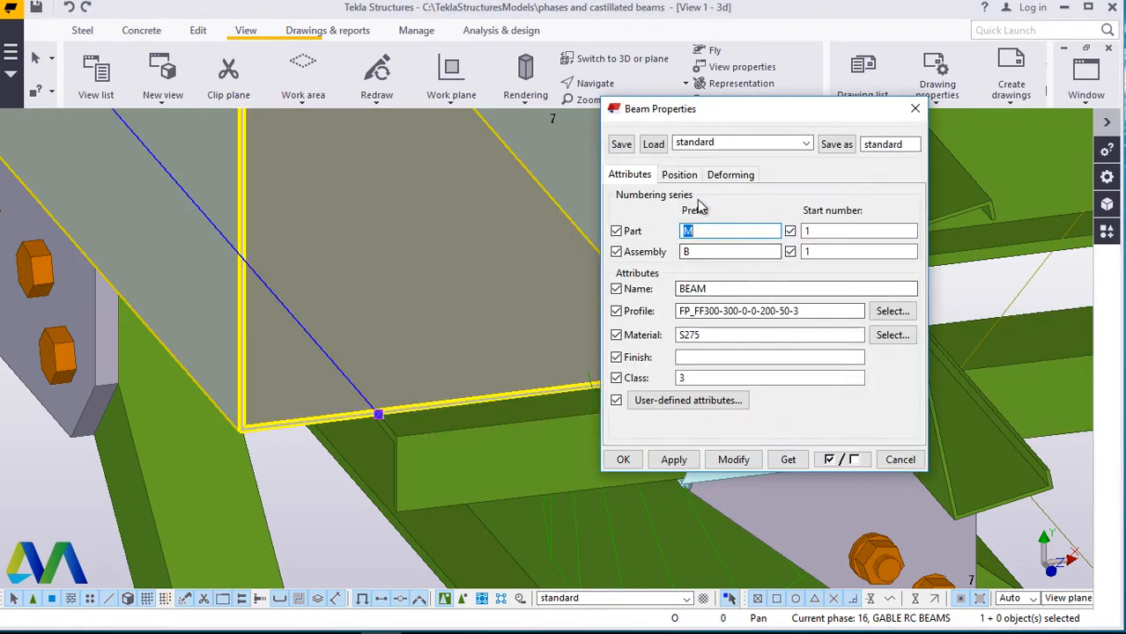
click(686, 177)
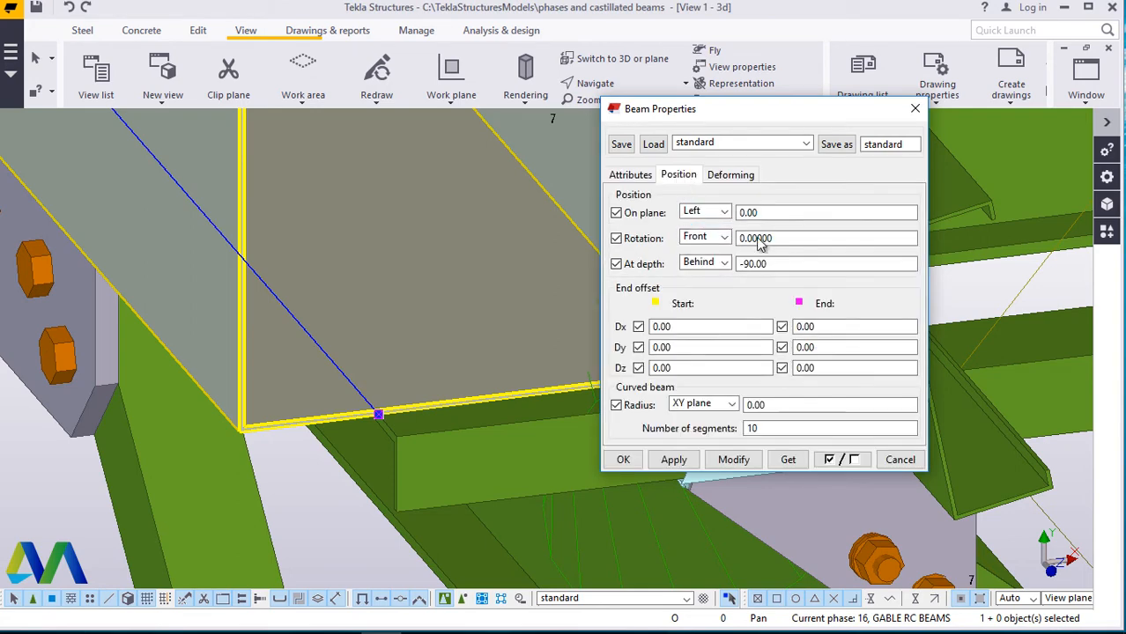
click(822, 326)
double_click(823, 326)
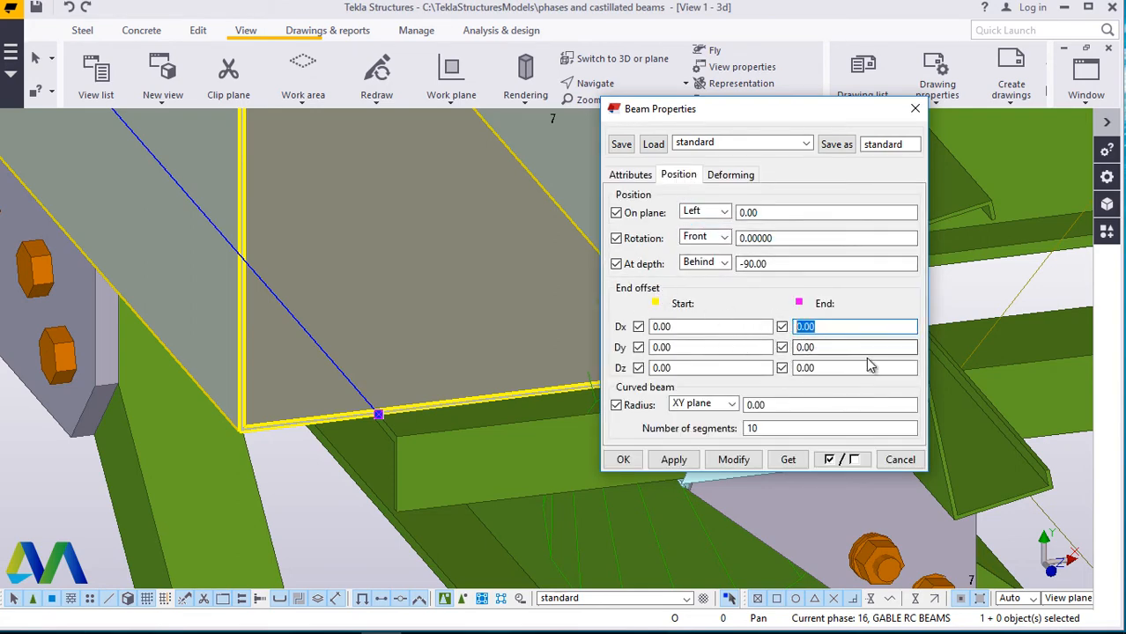
text(300)
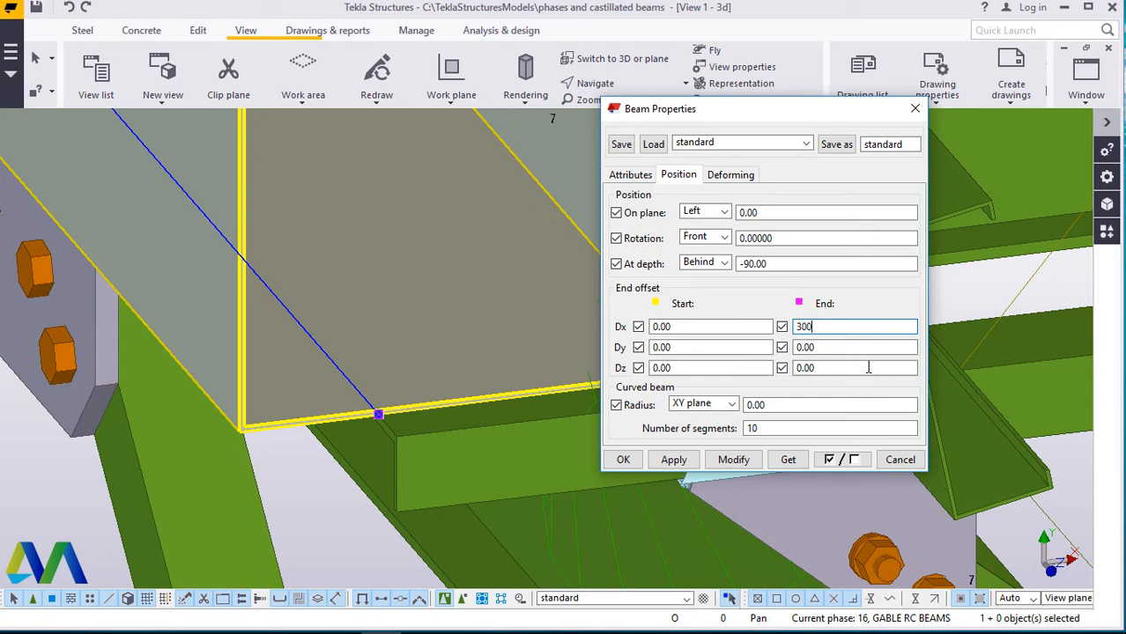
click(739, 461)
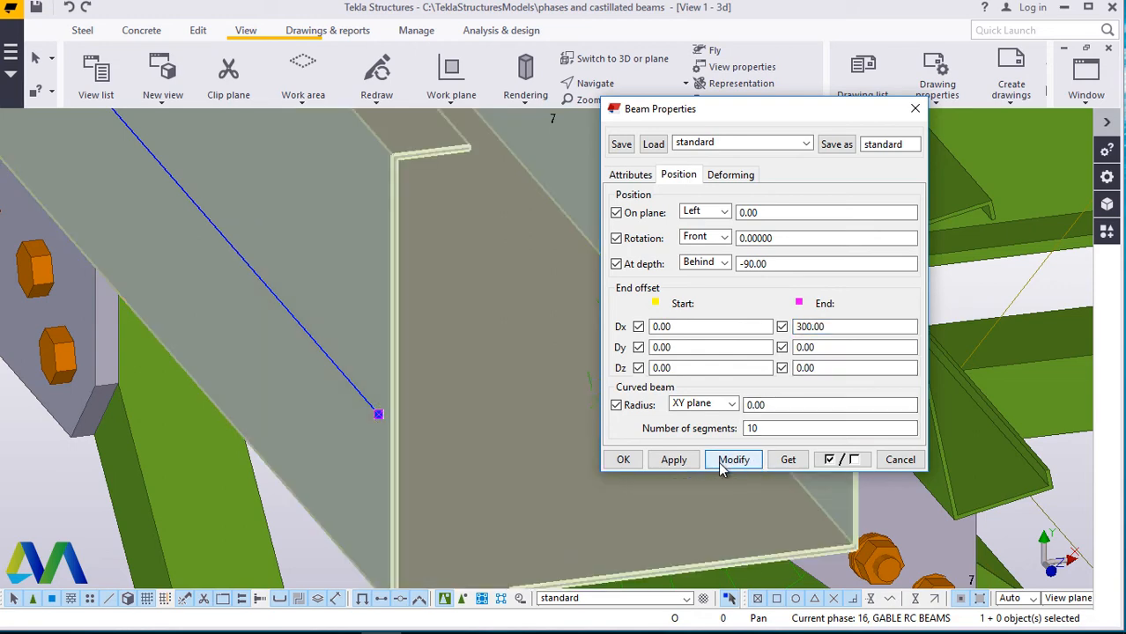
click(623, 459)
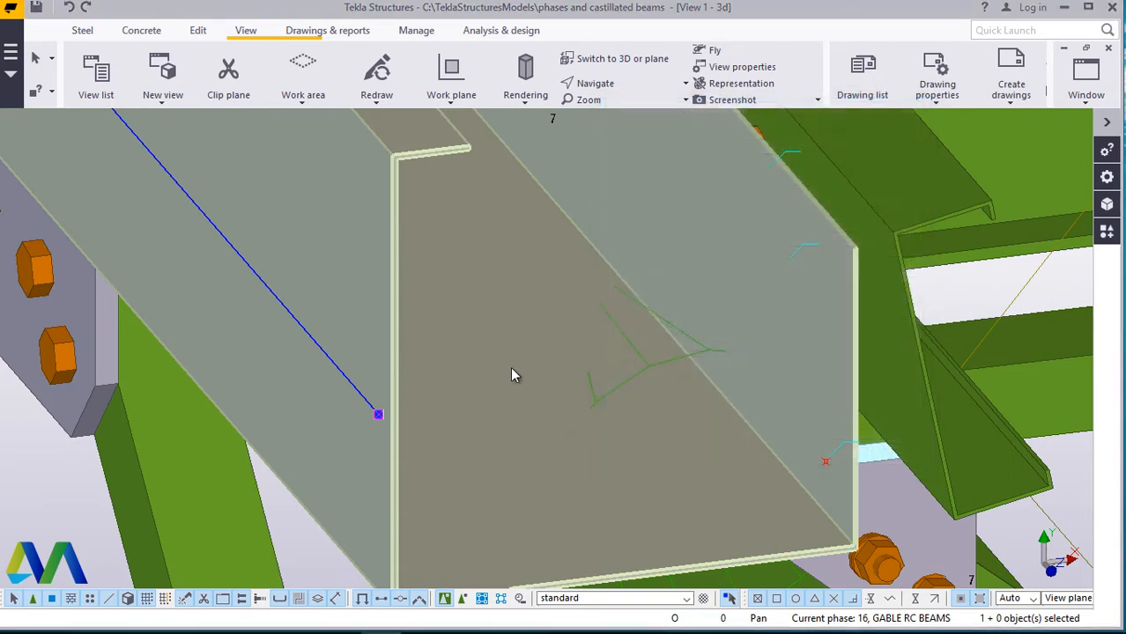
Inspect the underside of the extended gutter where it rests on the end bracket's support angle.
scroll(452, 326, down, 5)
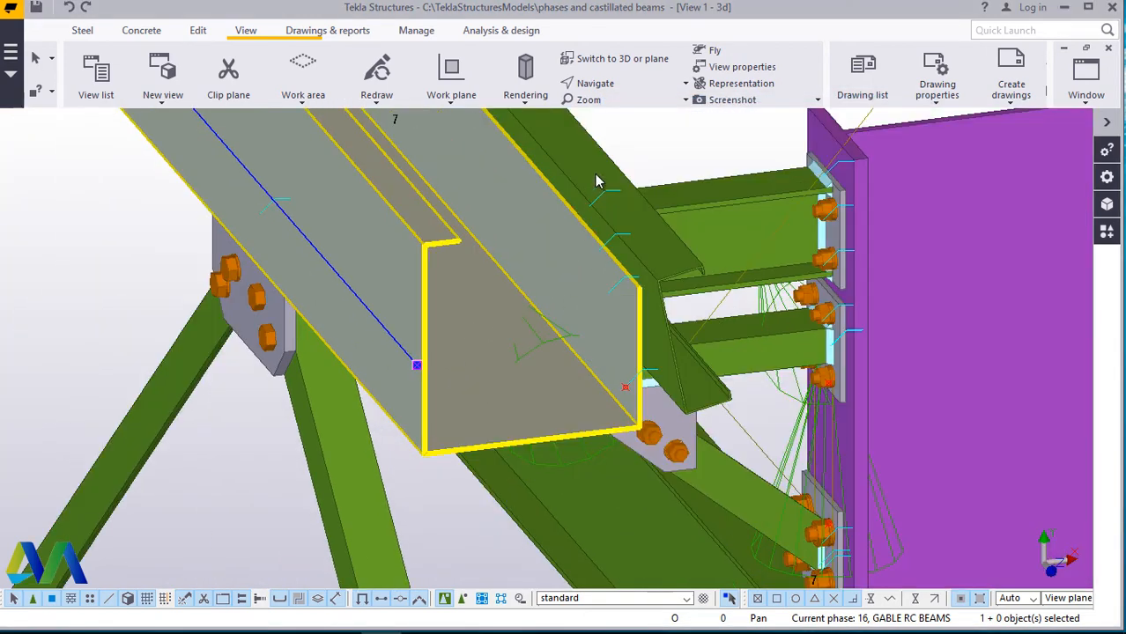
click(606, 84)
click(612, 109)
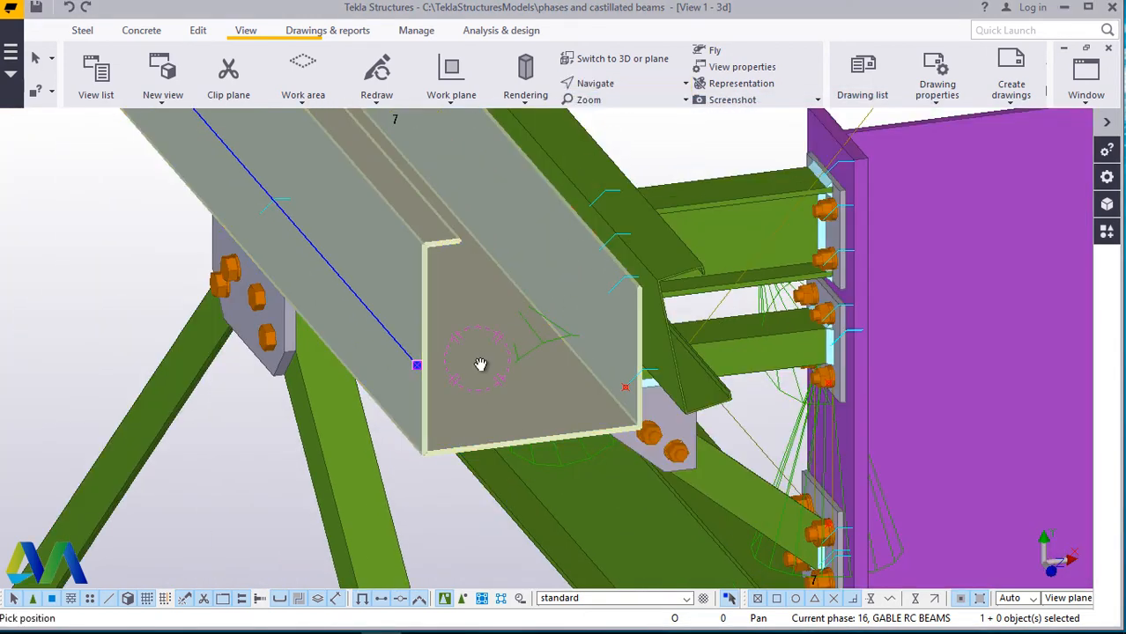
drag(487, 310, 551, 182)
scroll(435, 357, up, 2)
scroll(435, 357, up, 3)
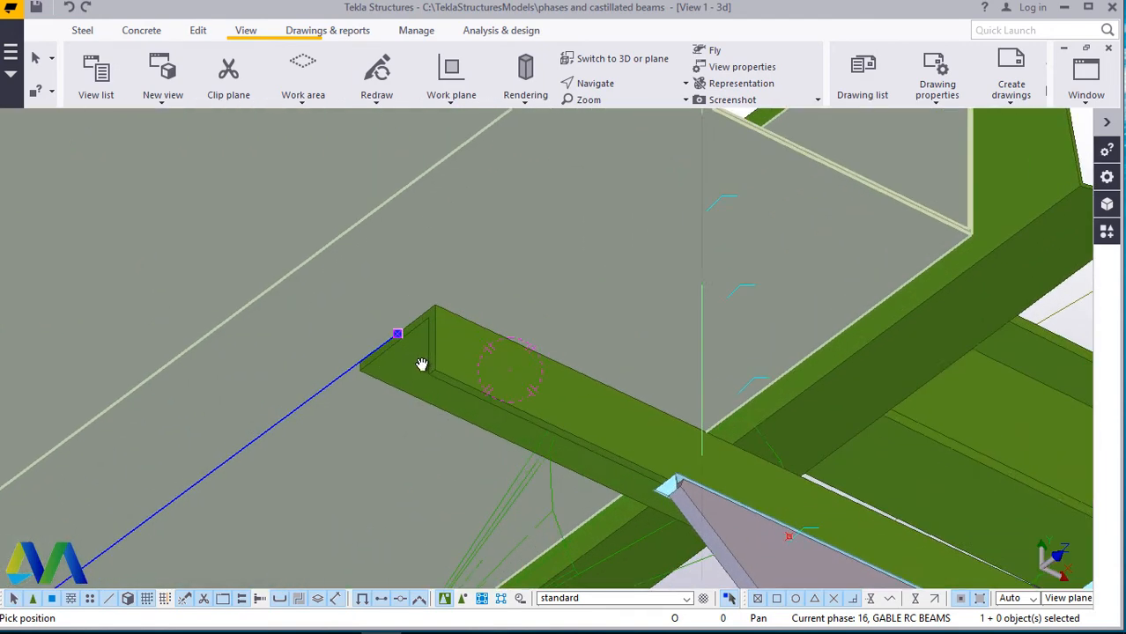
right_click(432, 268)
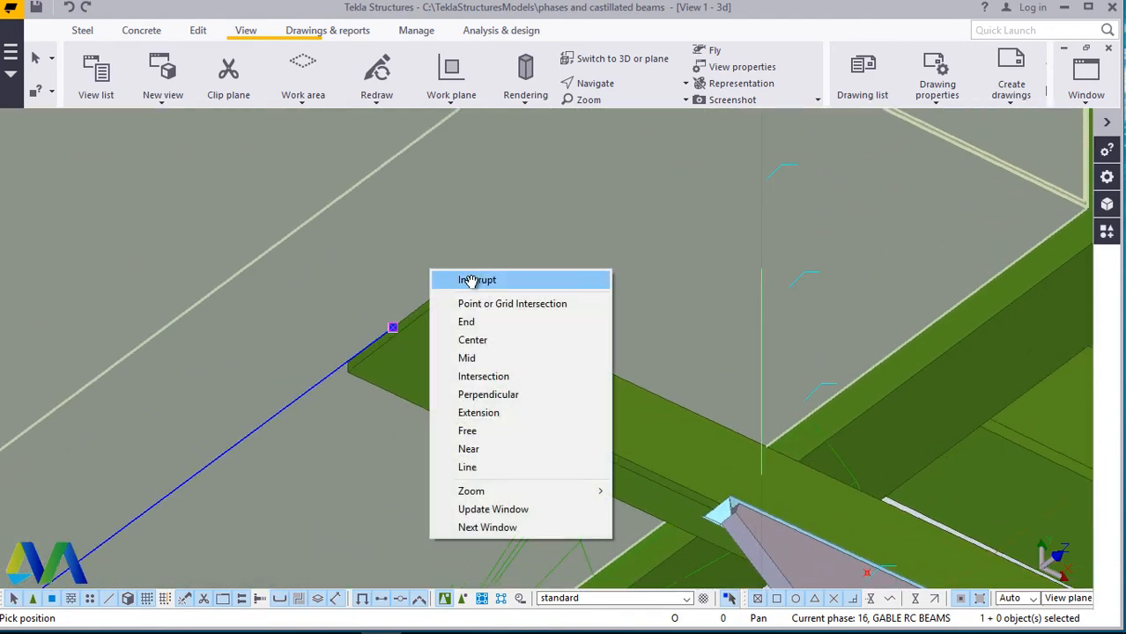
click(445, 281)
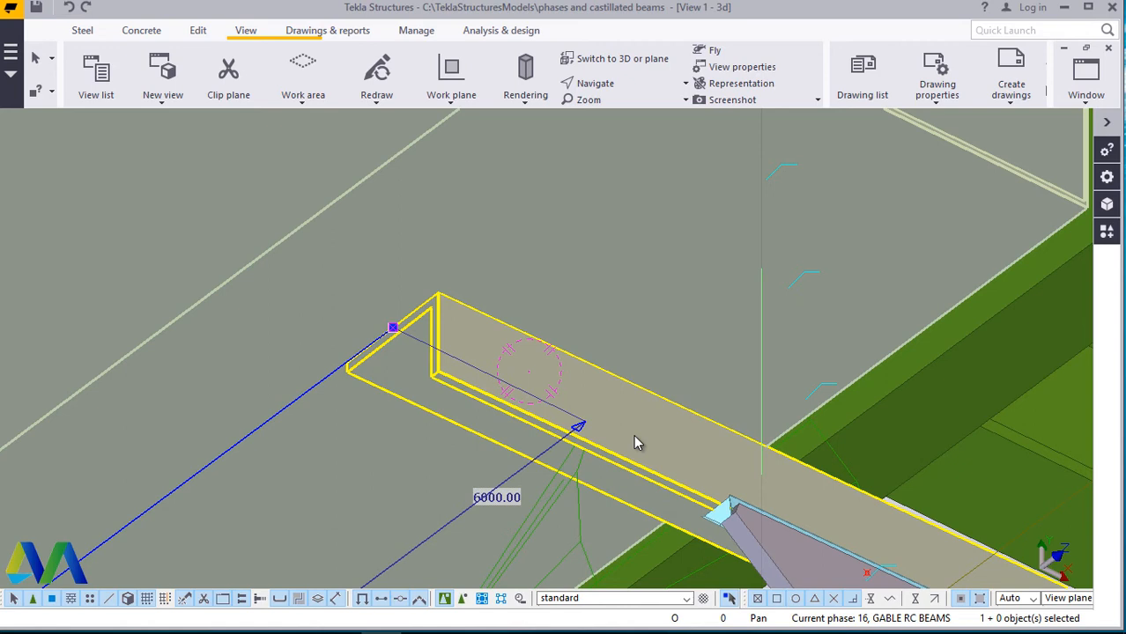
Place a construction point at the middle of the support angle's outer end edge beneath the gutter.
click(608, 84)
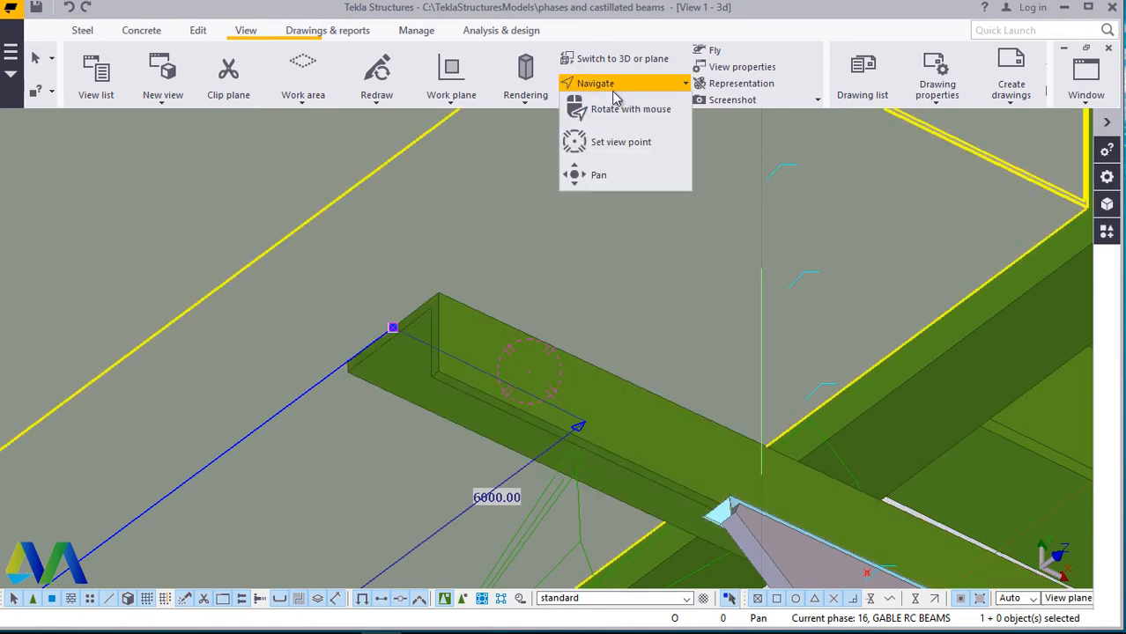
click(616, 102)
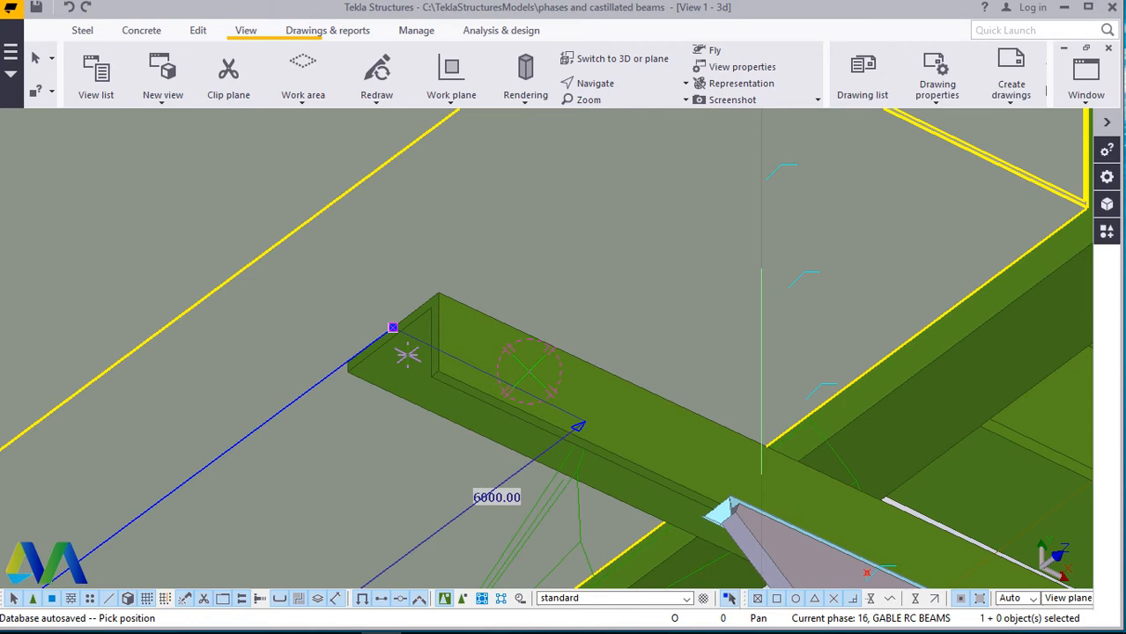
click(408, 355)
ctrl+middle_drag(418, 343, 487, 305)
right_click(524, 235)
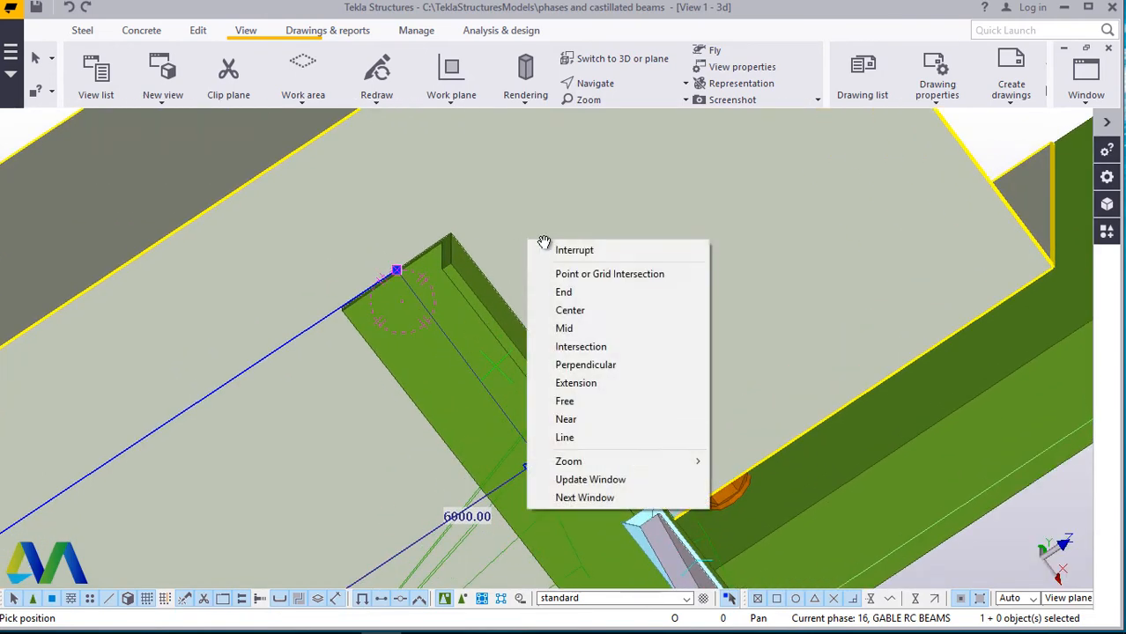
click(564, 248)
click(198, 32)
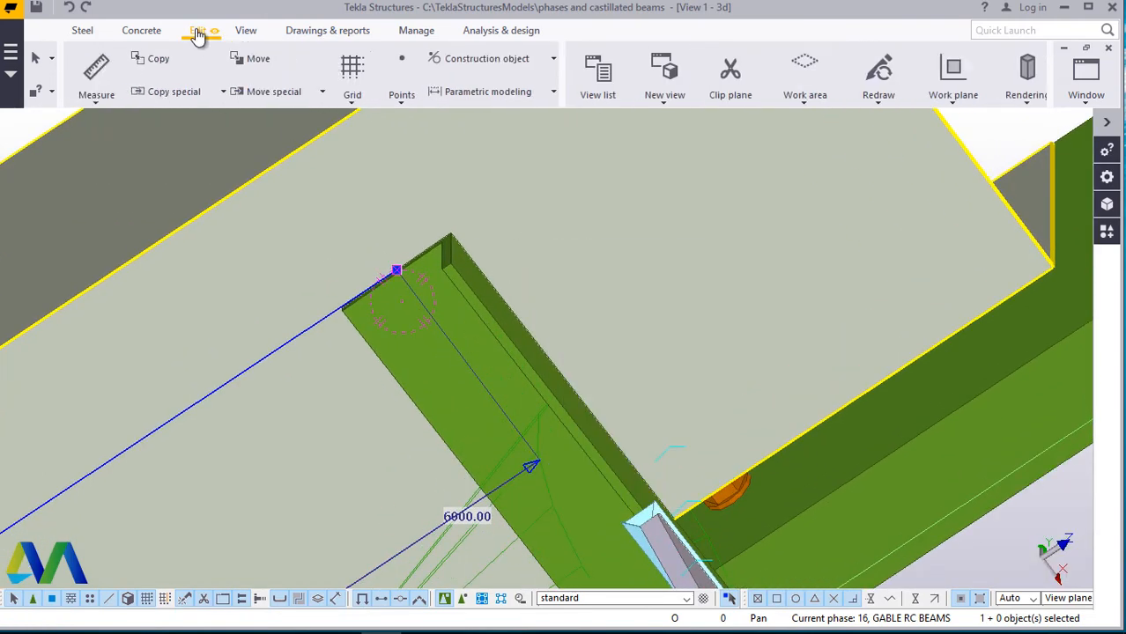
click(929, 99)
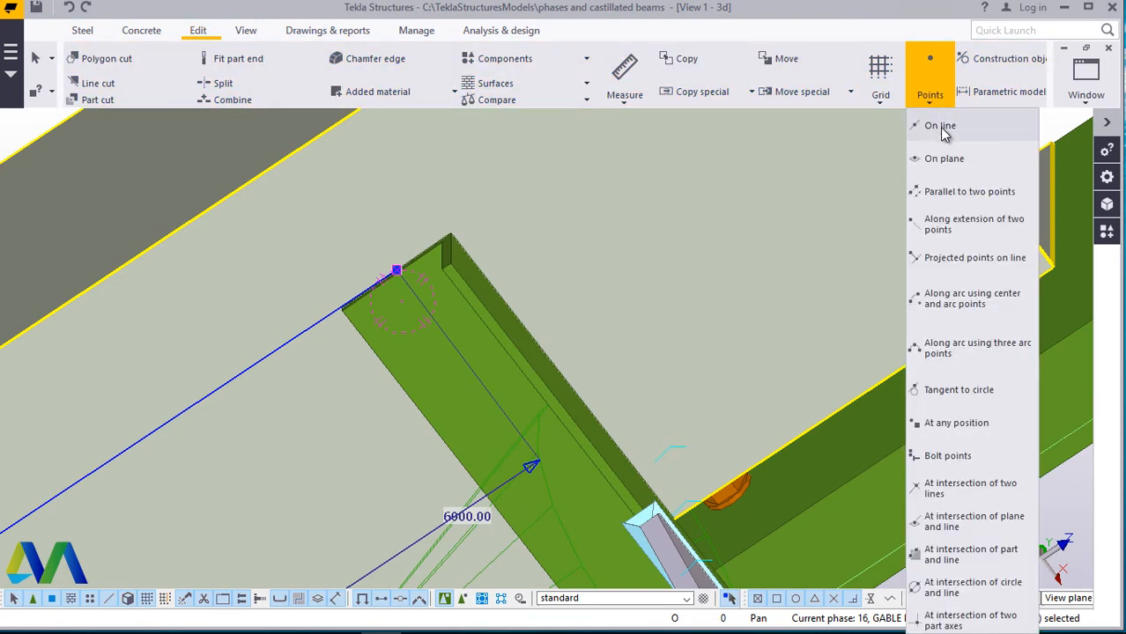
click(947, 424)
scroll(396, 270, up, 4)
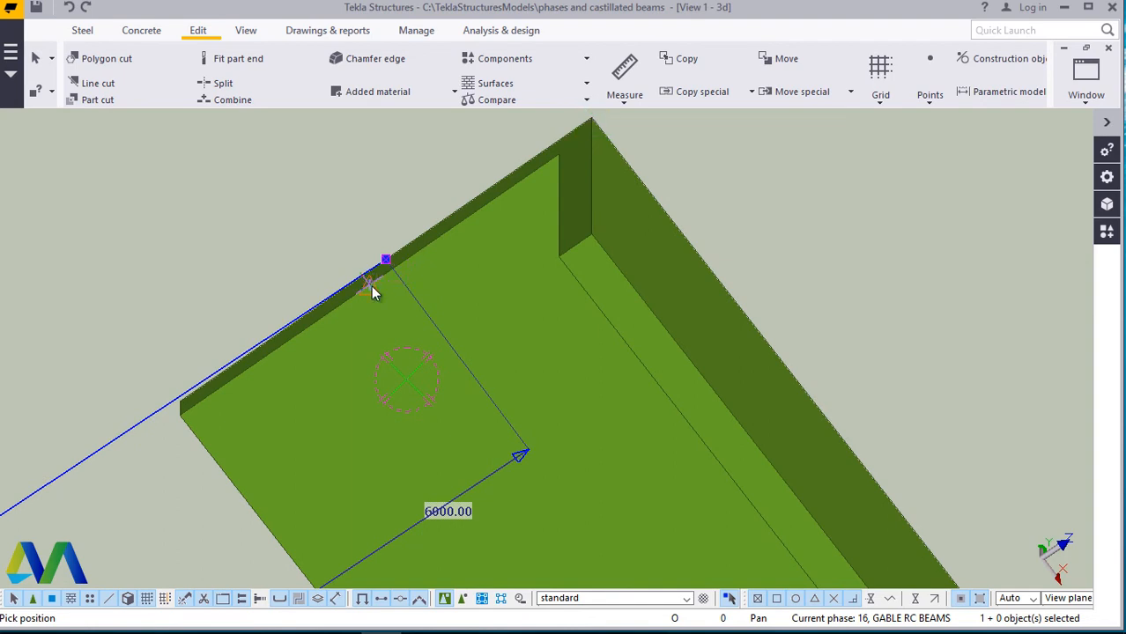
scroll(316, 238, down, 1)
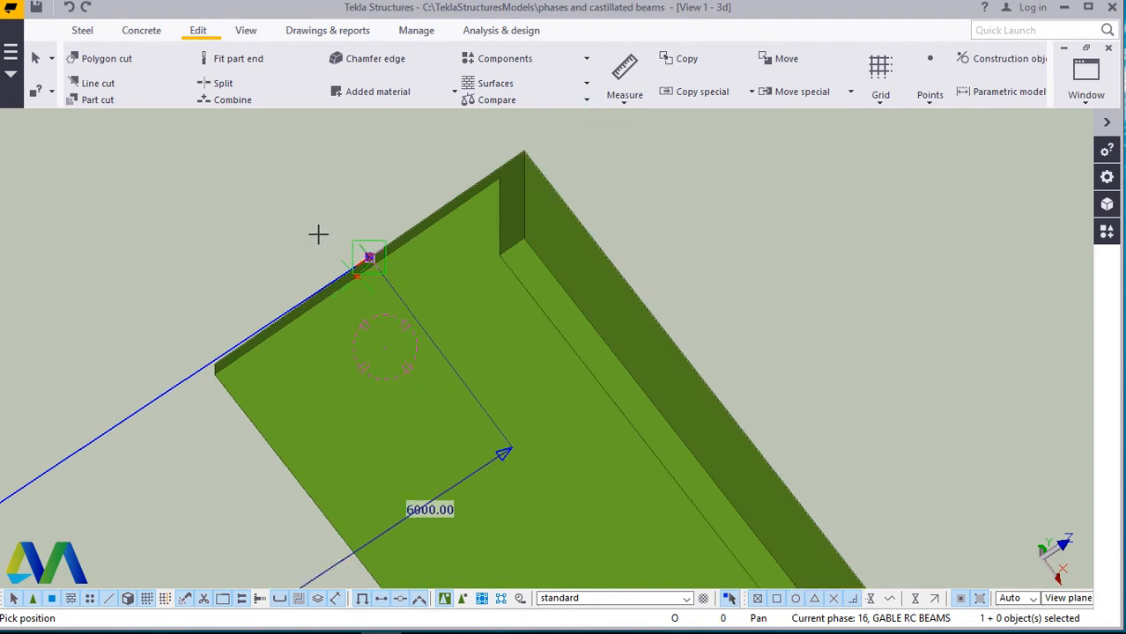
Place a second construction point on the support angle, 200 mm along it from the point at its outer end.
scroll(318, 233, down, 3)
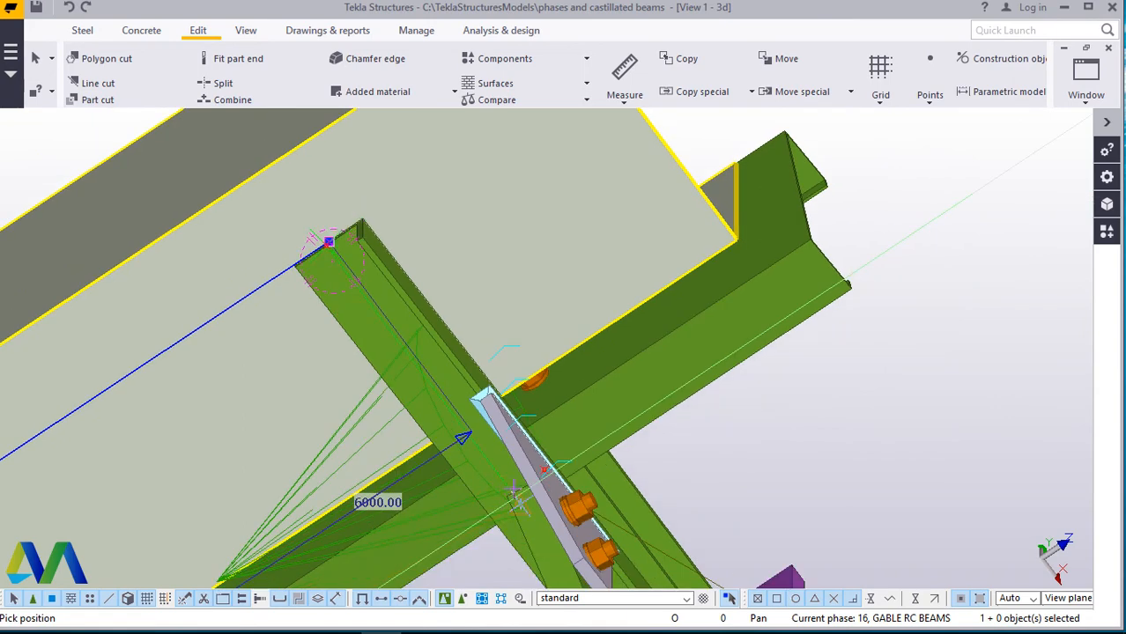
scroll(516, 499, up, 3)
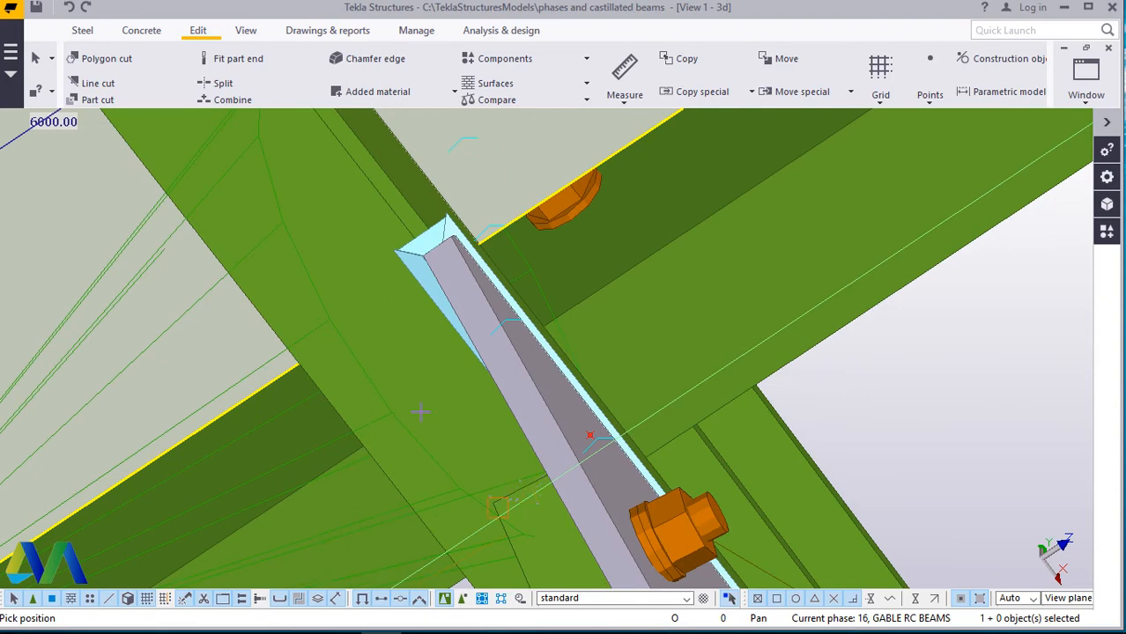
scroll(420, 412, down, 5)
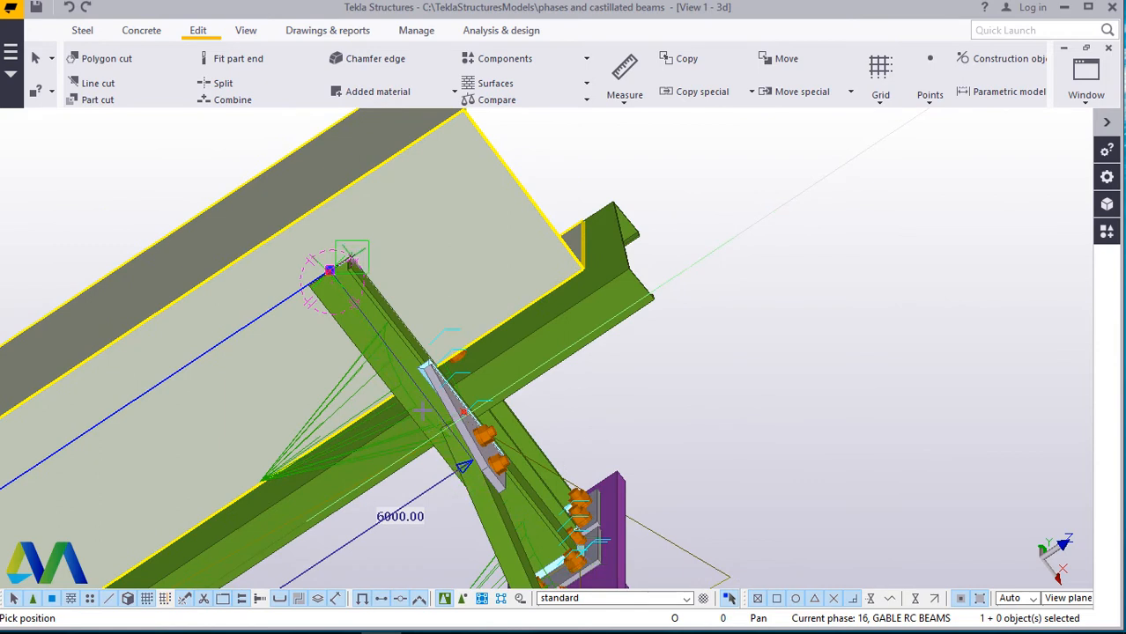
scroll(419, 392, up, 3)
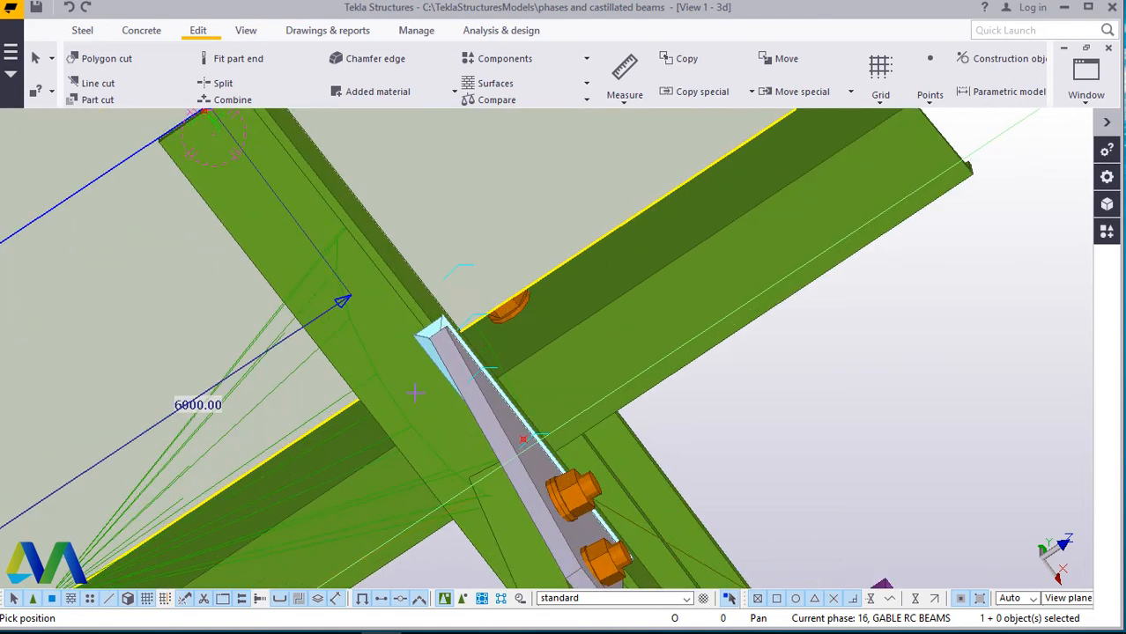
scroll(411, 386, down, 3)
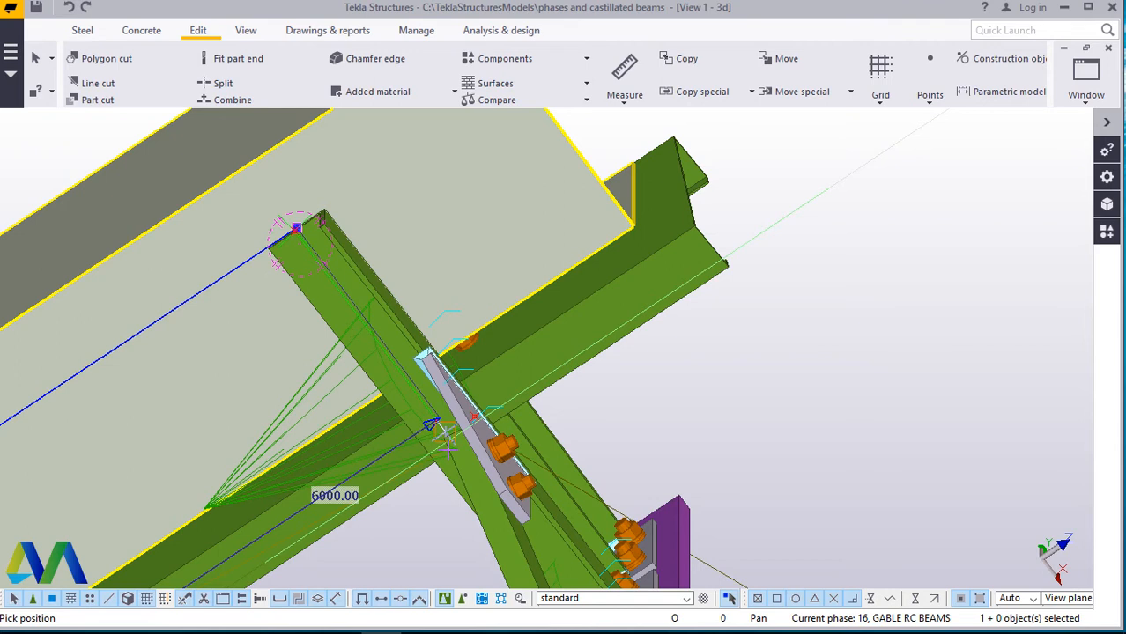
text(200)
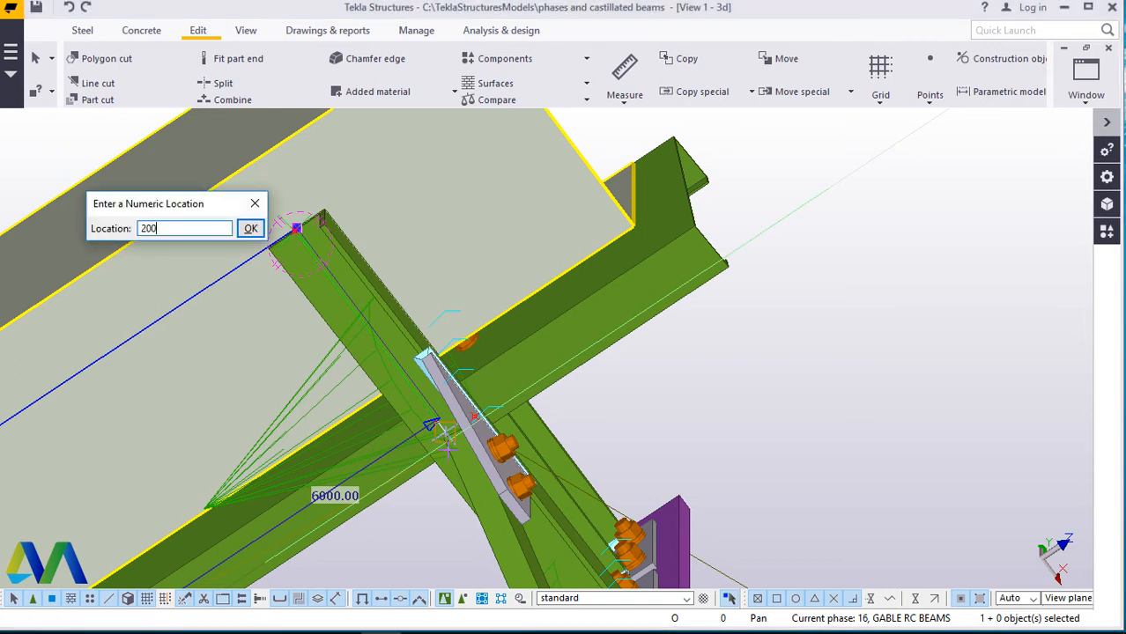
key(Return)
right_click(447, 440)
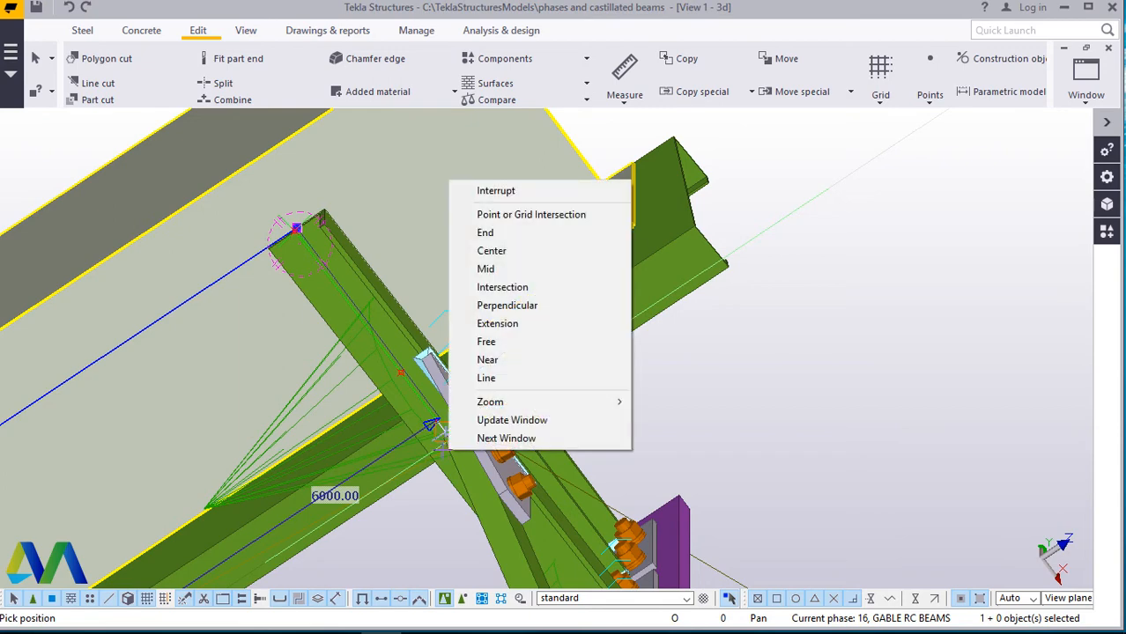
click(514, 190)
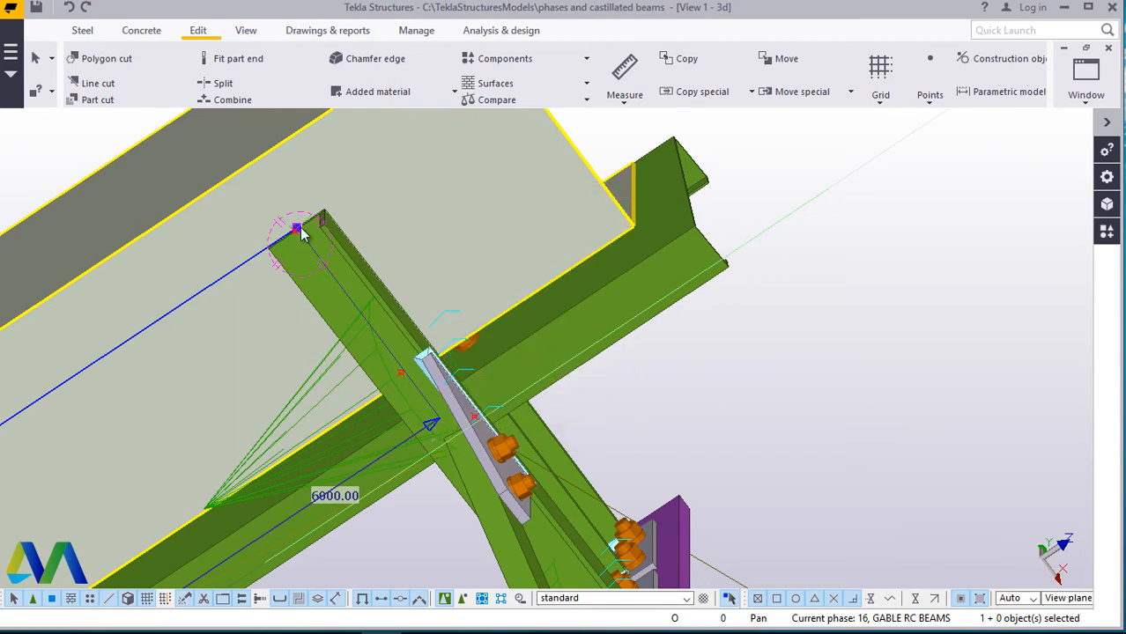
Add a bolt to the support angle beneath the gutter, running from the end-edge construction point to the second construction point.
scroll(297, 218, up, 5)
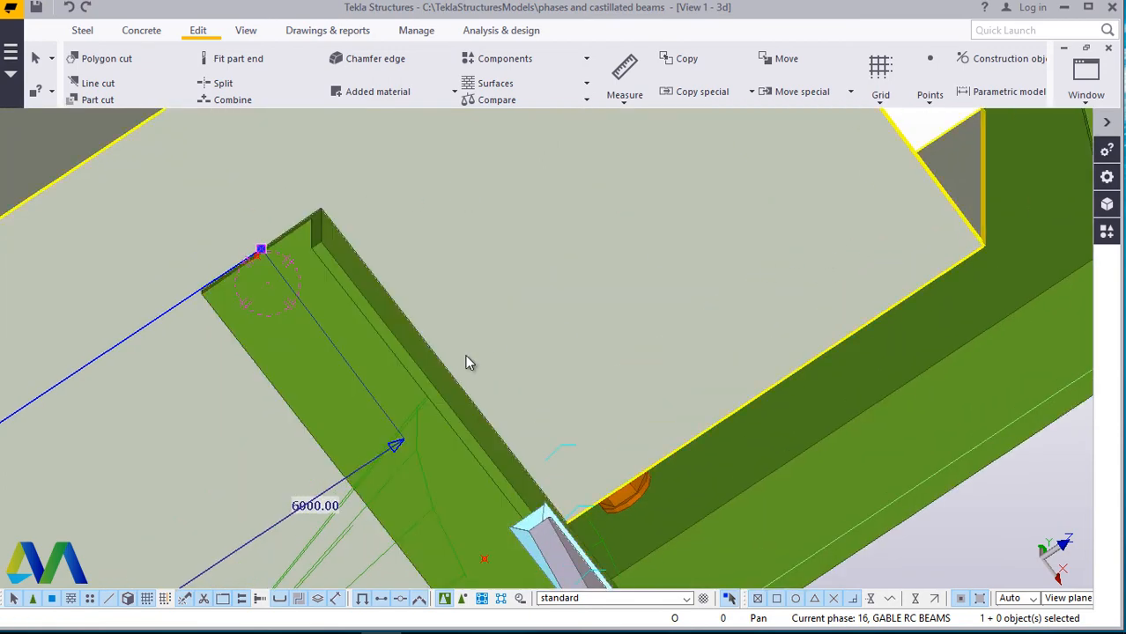
scroll(457, 355, down, 4)
click(746, 159)
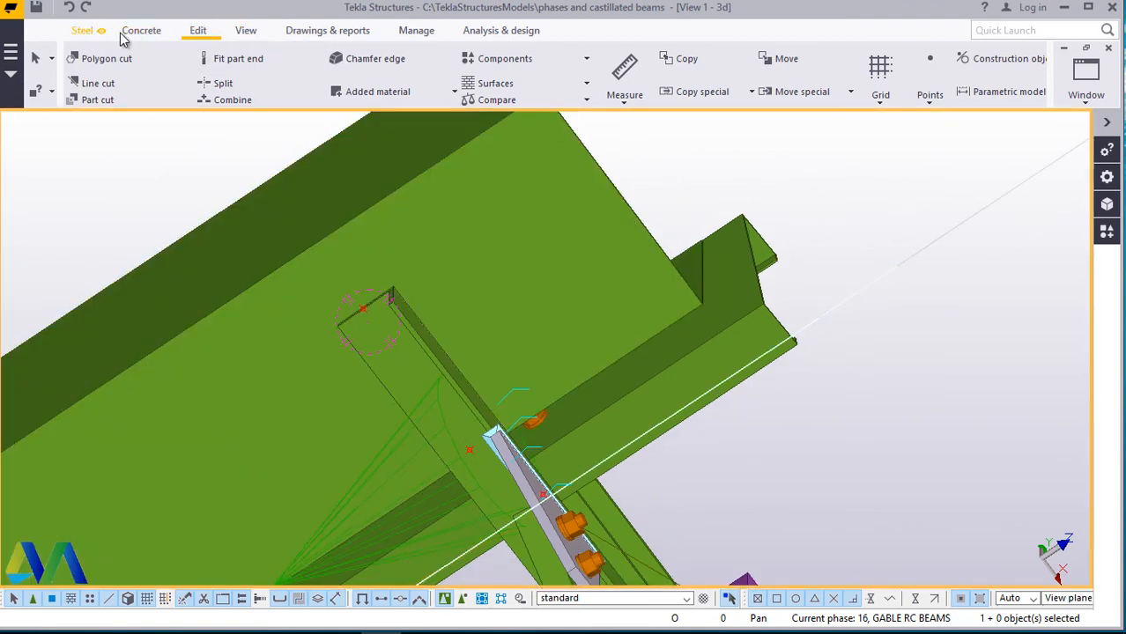
click(84, 32)
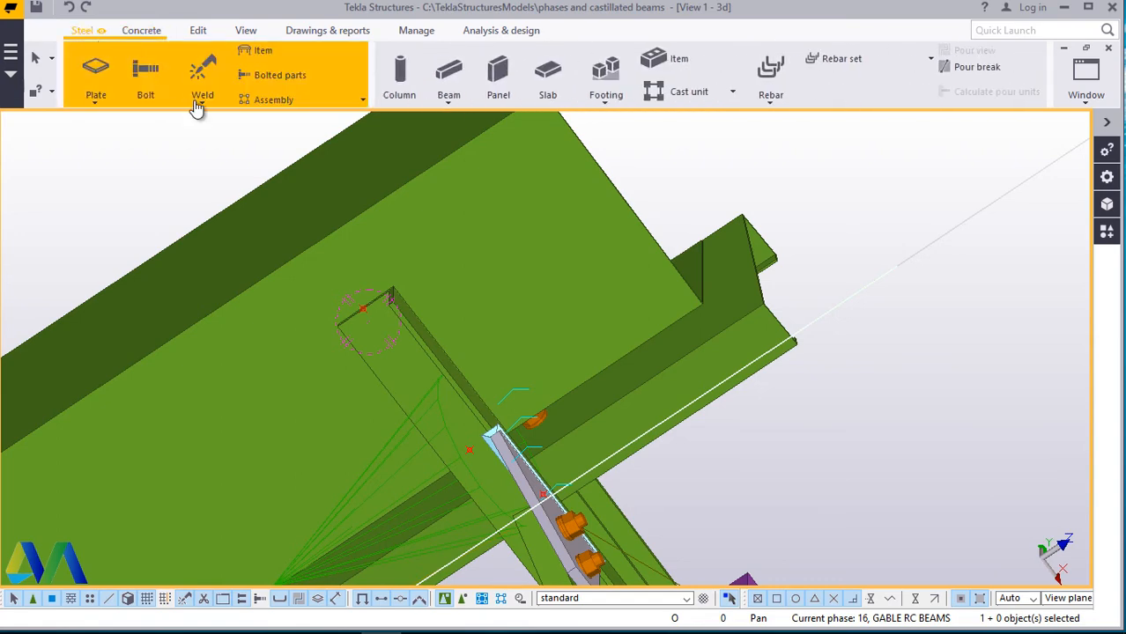
click(368, 150)
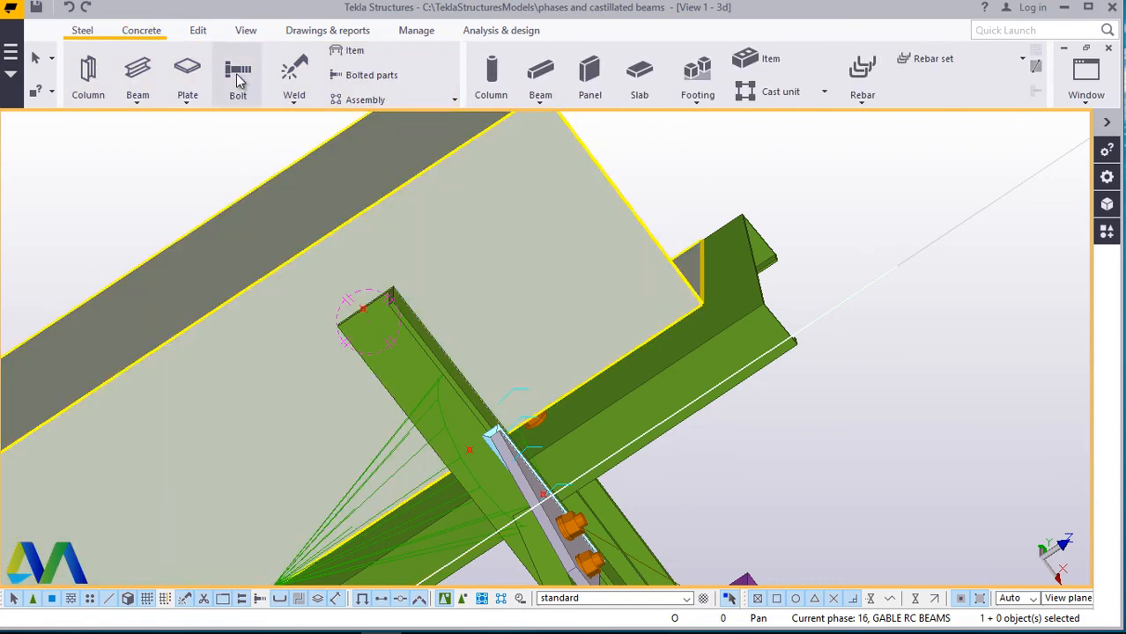
click(247, 77)
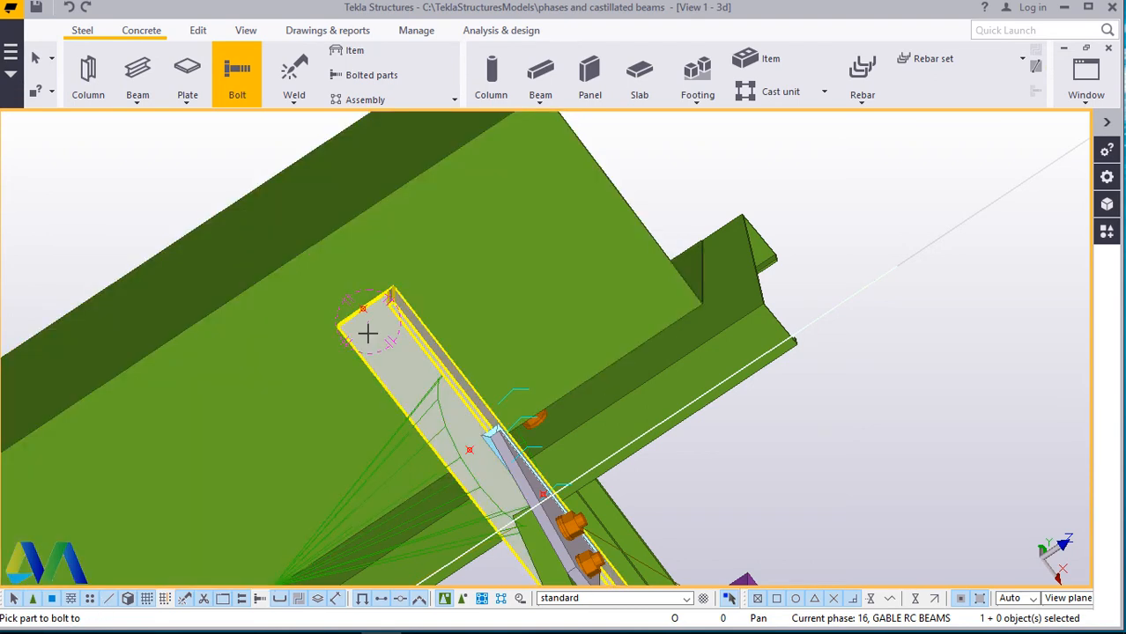
click(367, 333)
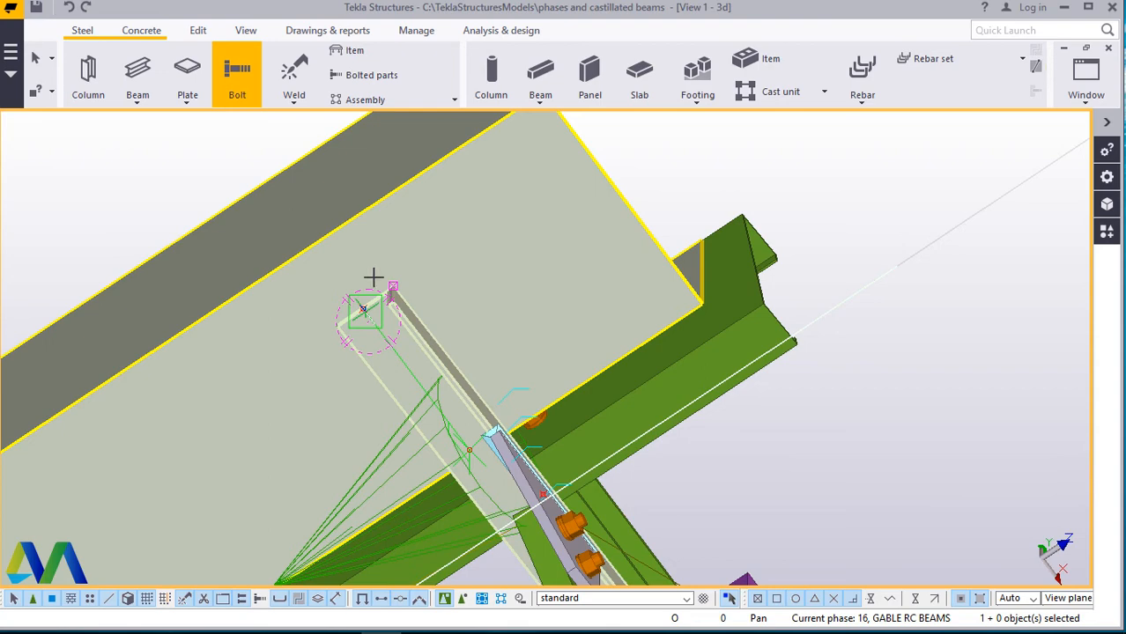
scroll(374, 335, up, 2)
scroll(375, 335, up, 2)
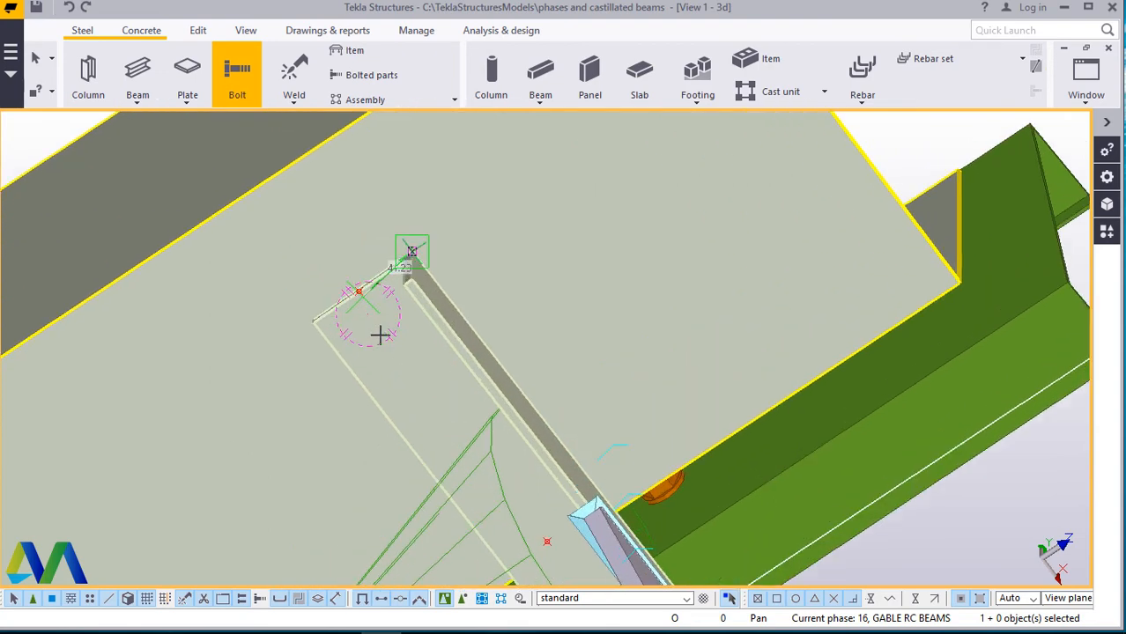
scroll(363, 300, up, 1)
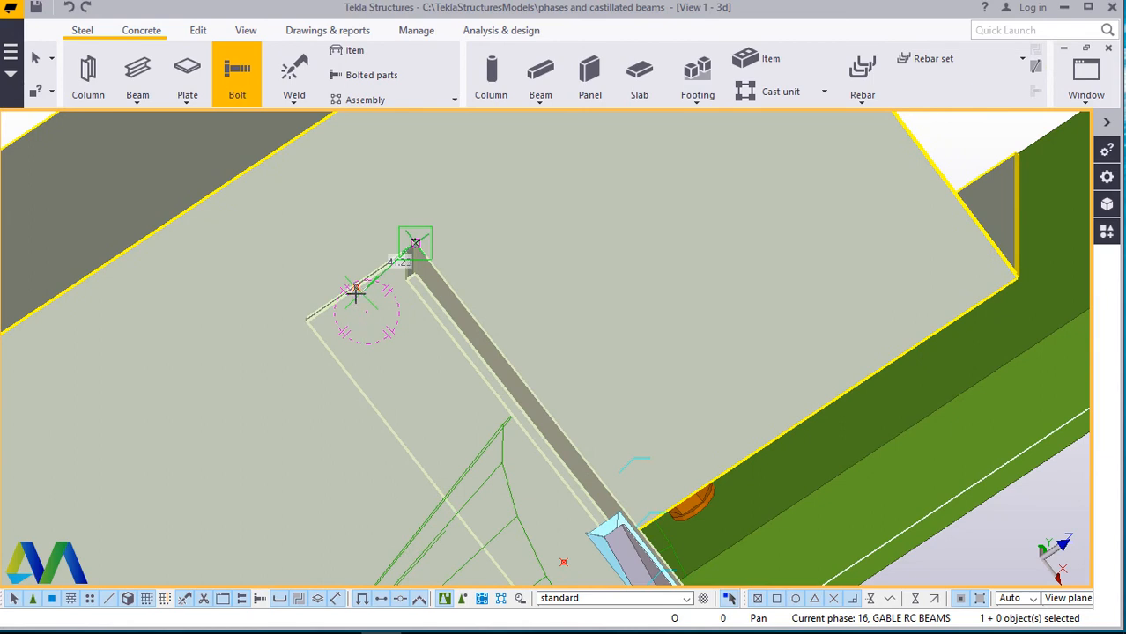
click(358, 290)
click(384, 342)
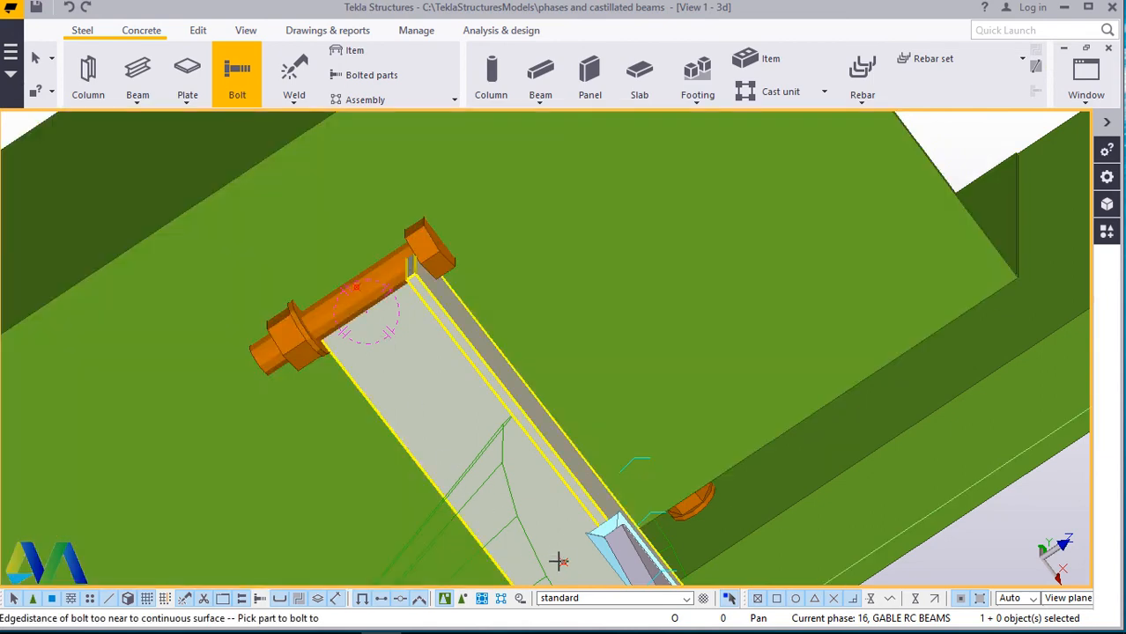
right_click(435, 384)
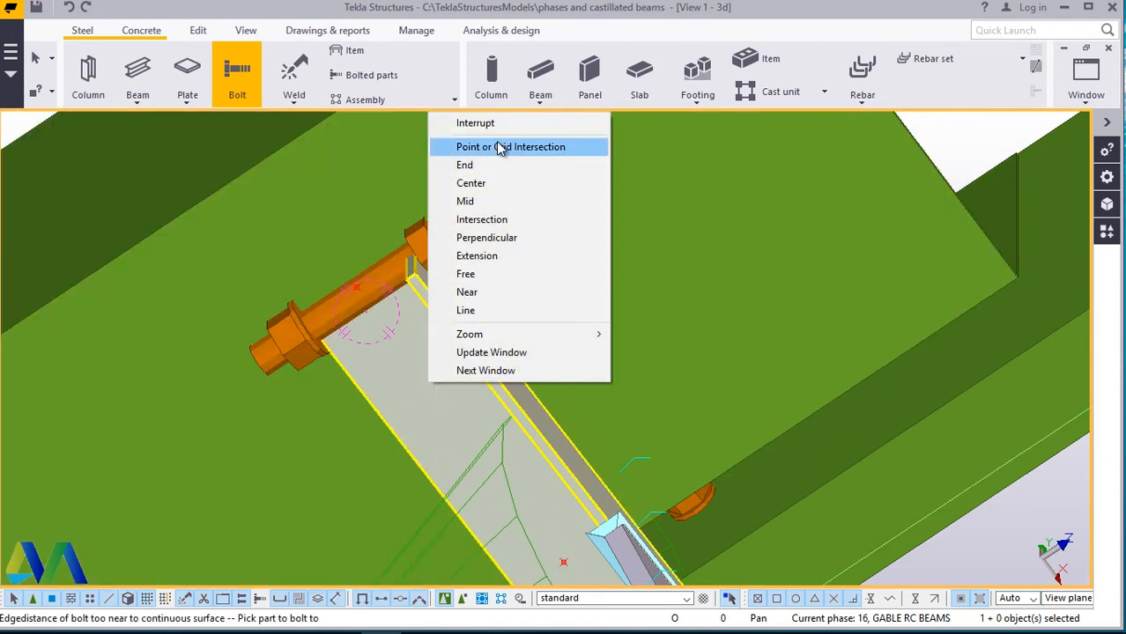
click(490, 121)
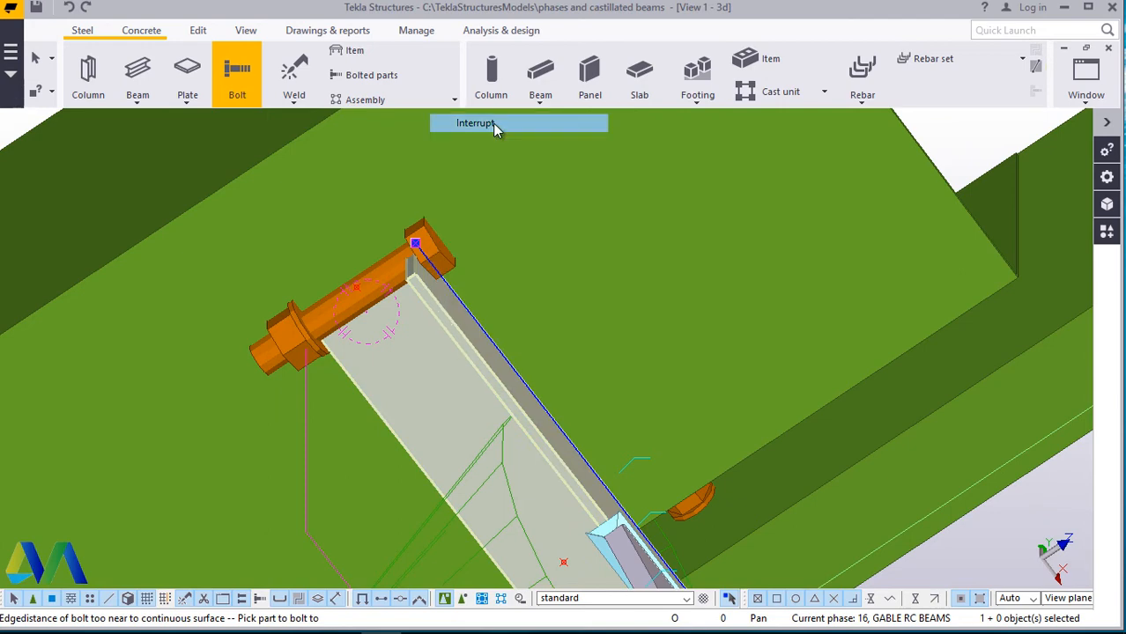
In the new bolt's properties, include all four head-side and nut-side washer and nut options and enable slotted holes for the first two parts.
click(369, 295)
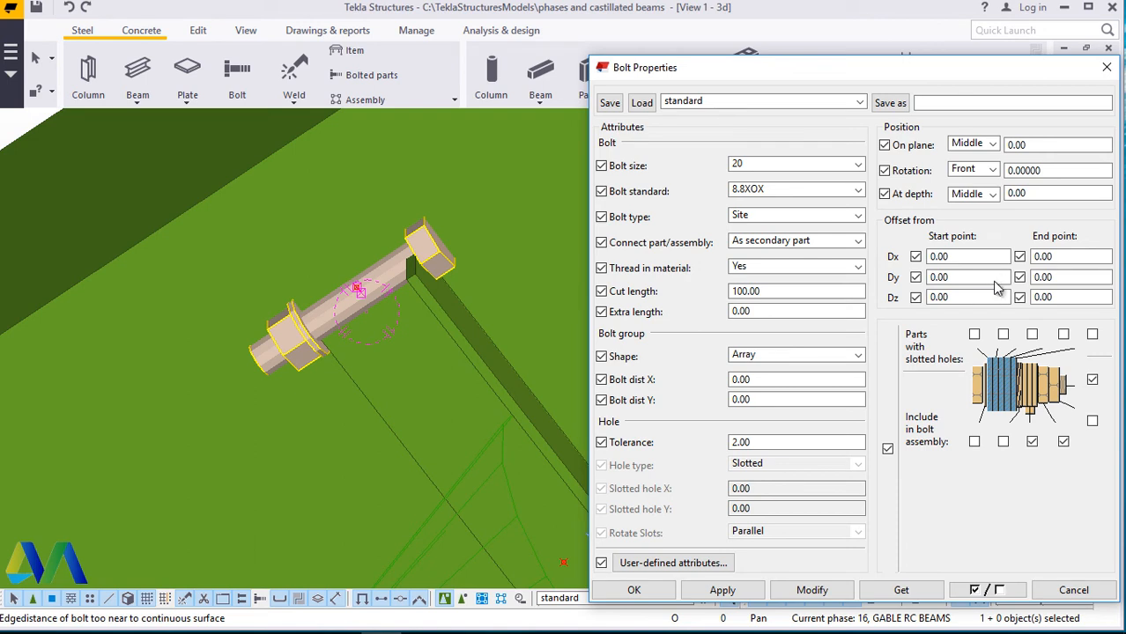
click(1002, 442)
click(974, 442)
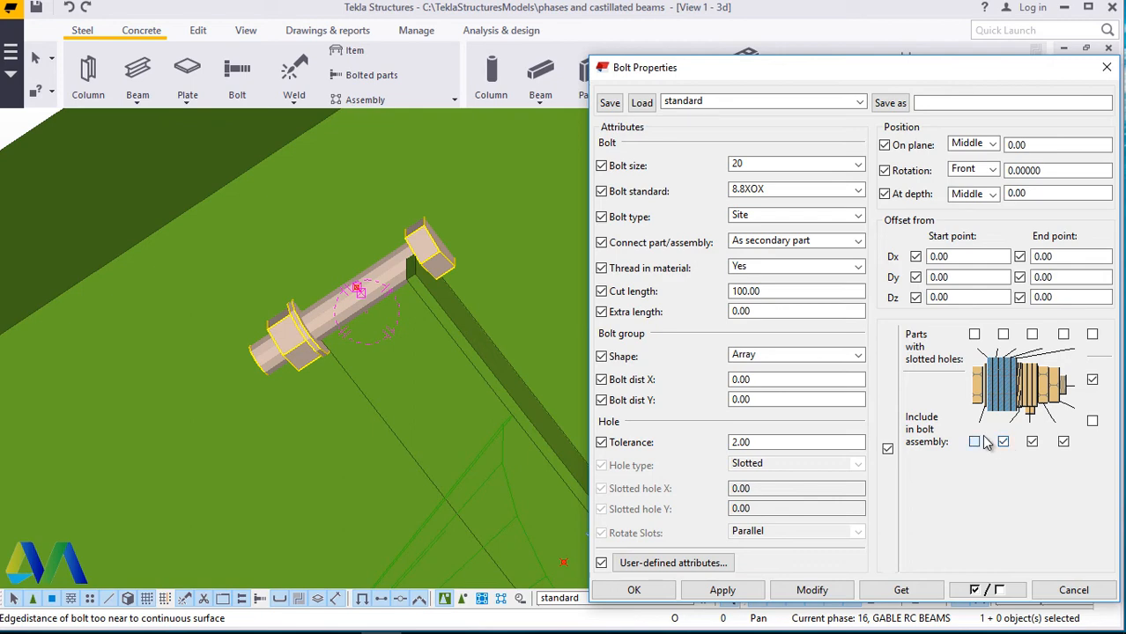
click(1003, 335)
click(974, 335)
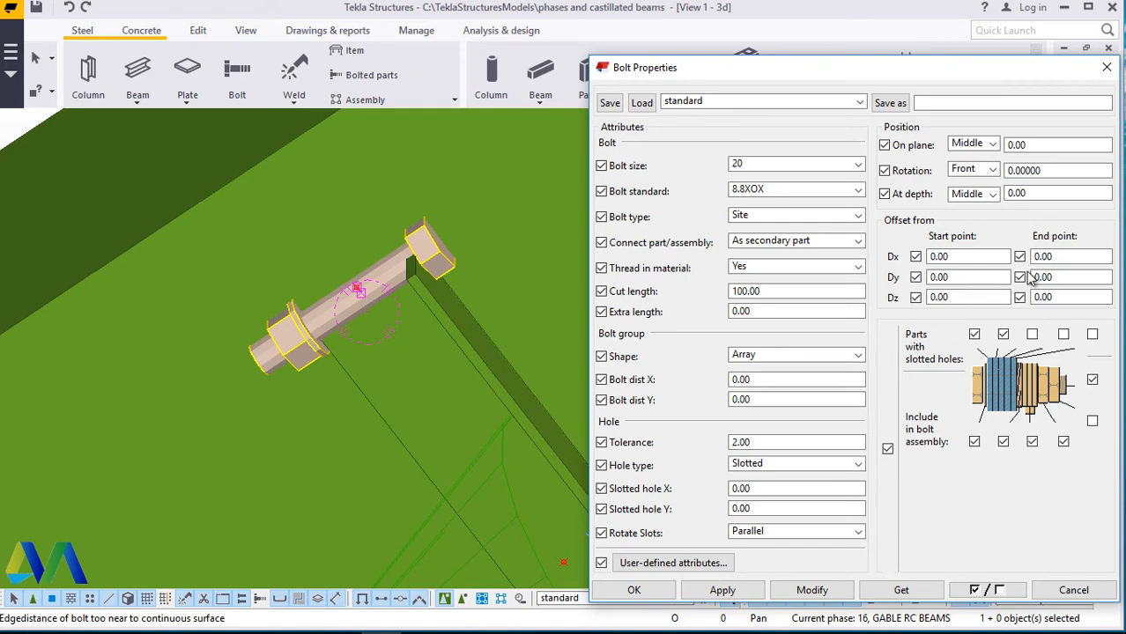
Try the bolt's rotation as Back and apply the modification.
click(954, 258)
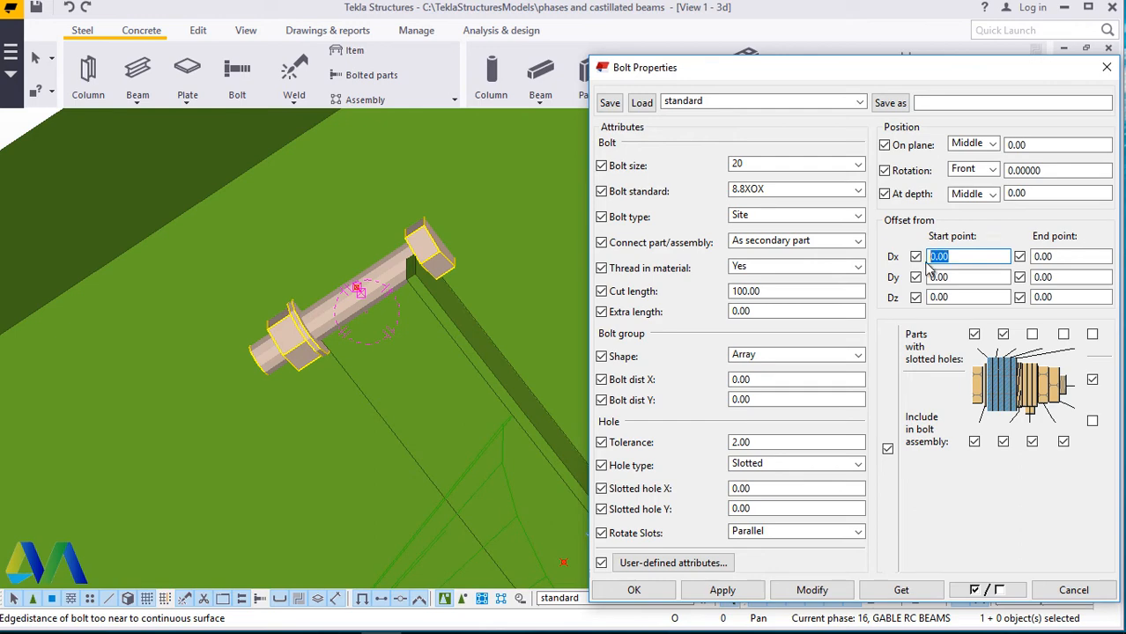
click(990, 170)
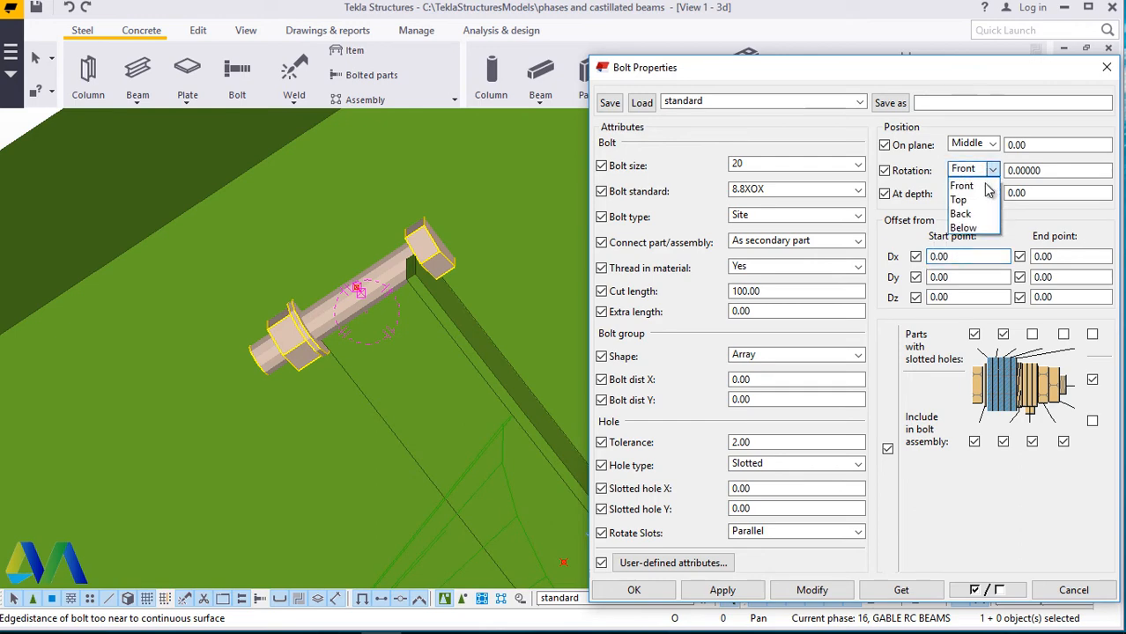
click(960, 213)
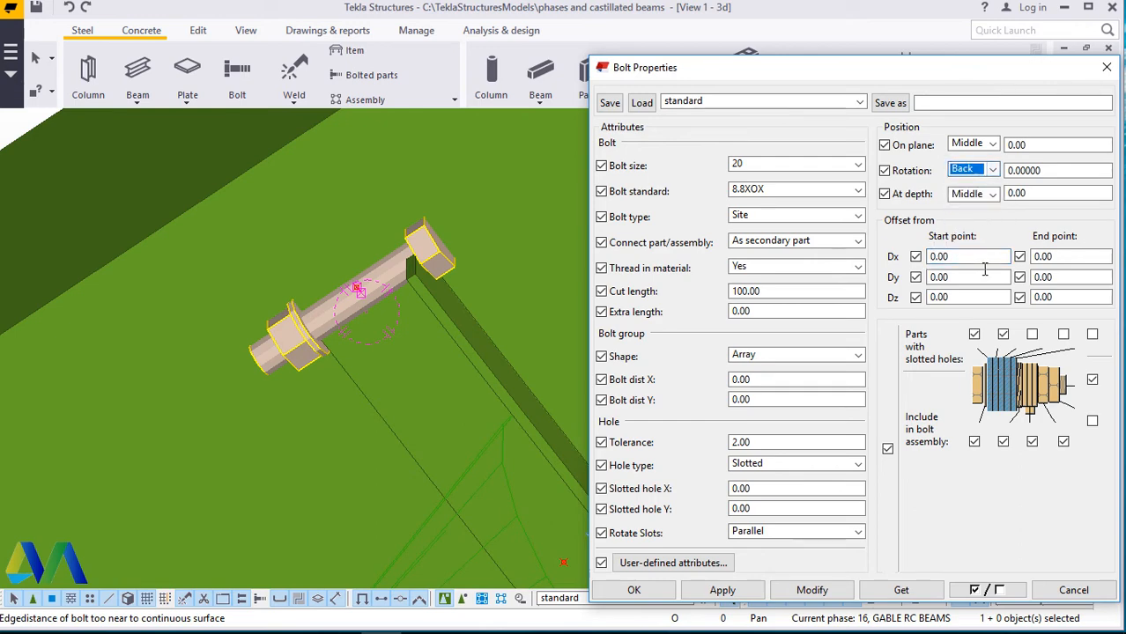
click(815, 591)
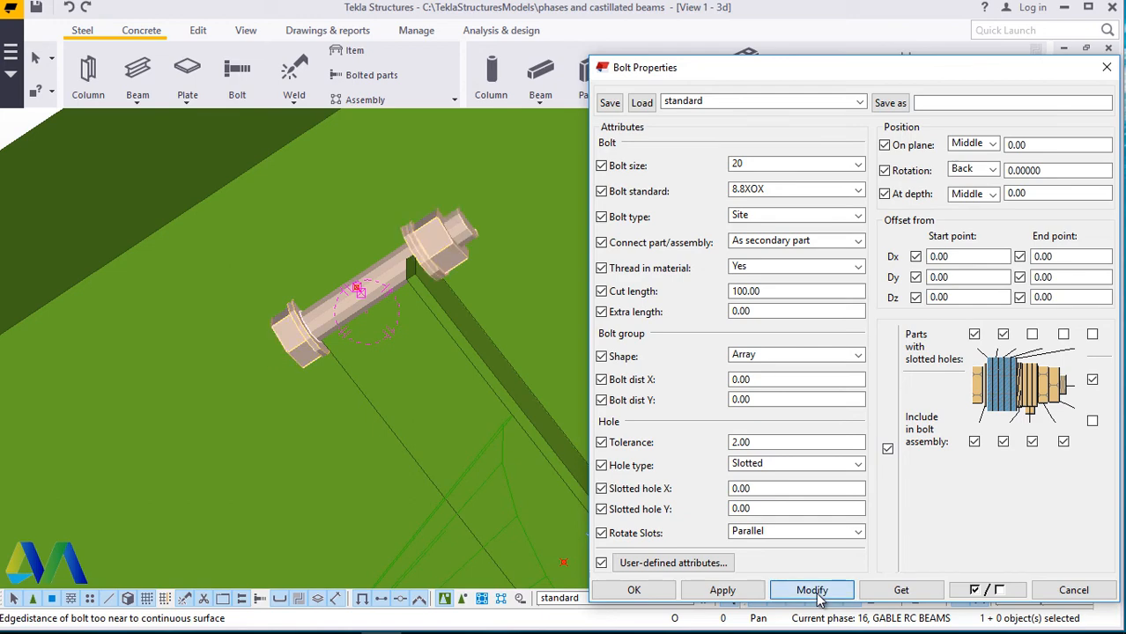
click(992, 194)
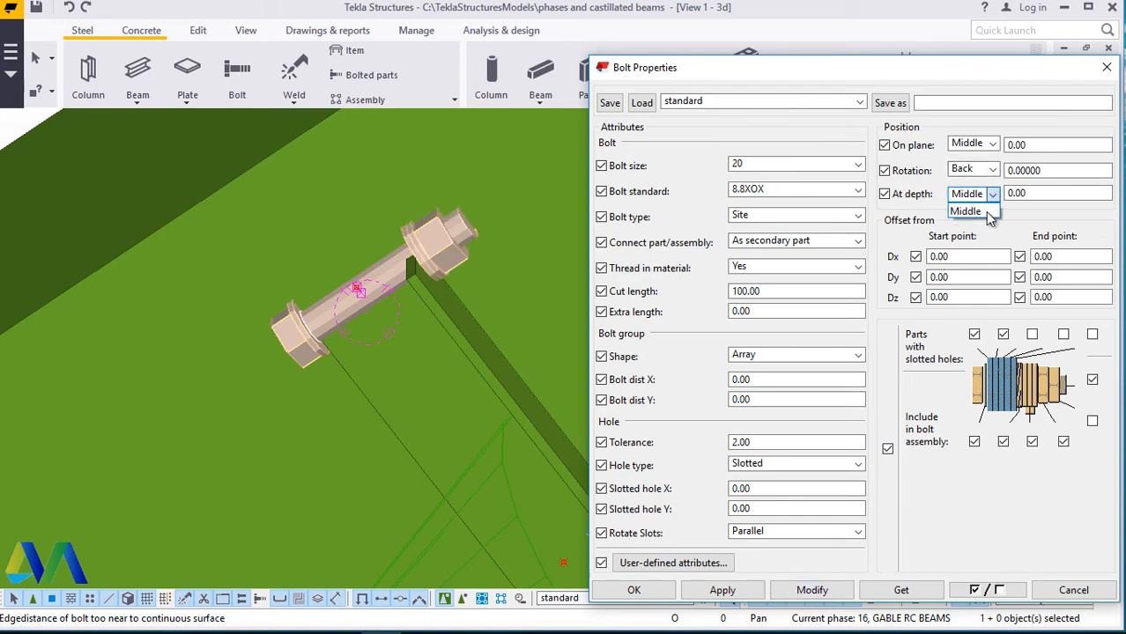
click(994, 145)
click(994, 145)
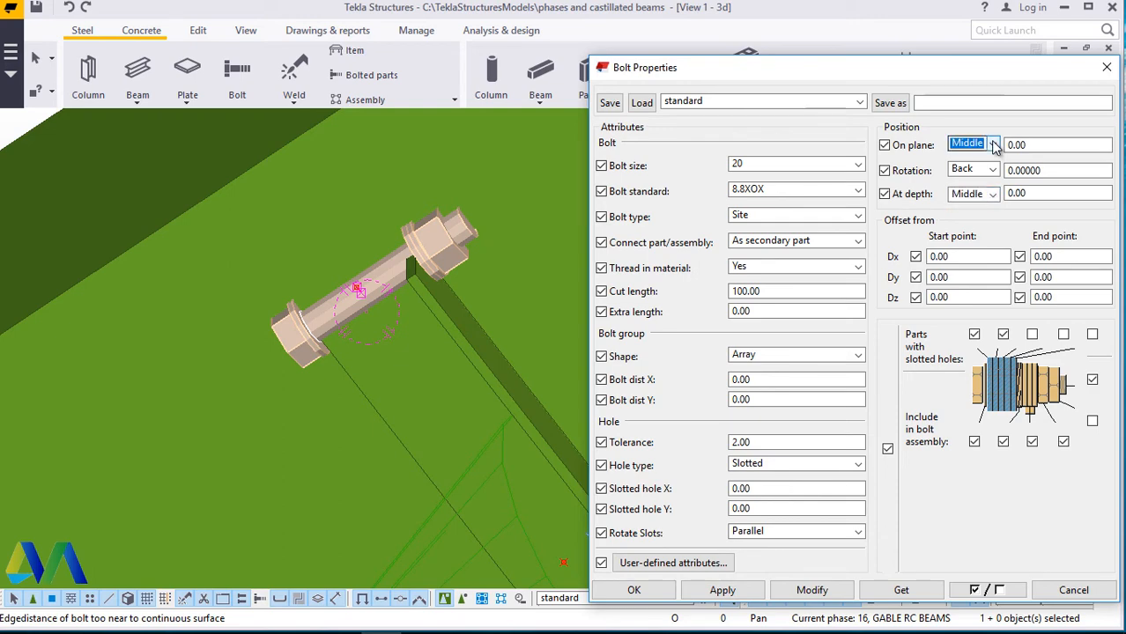
click(995, 174)
click(994, 171)
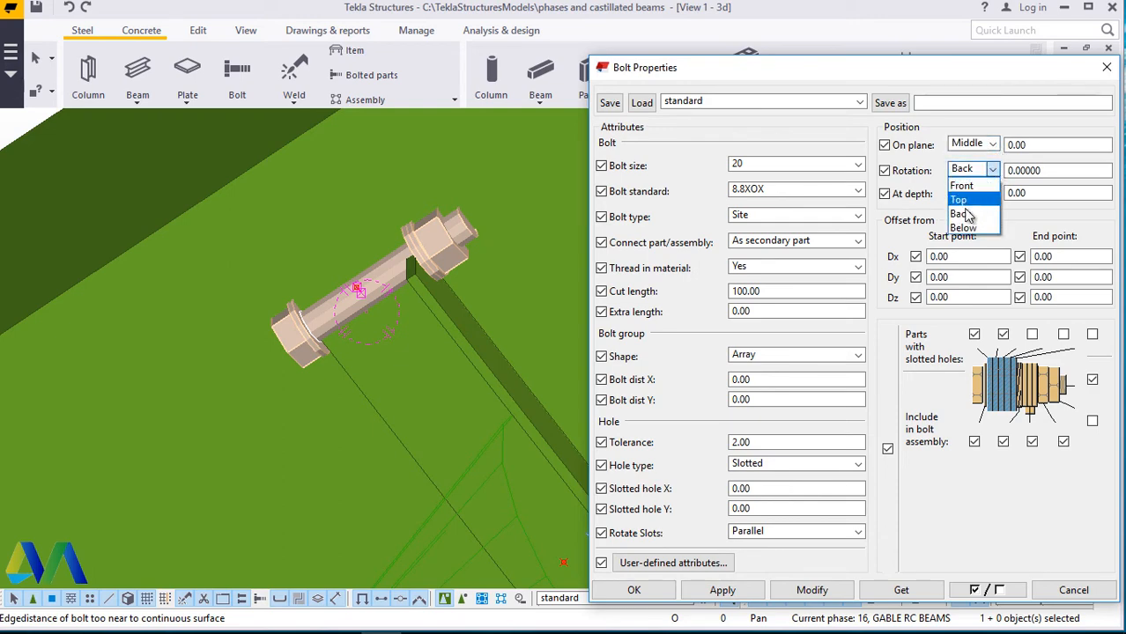
click(965, 214)
click(811, 590)
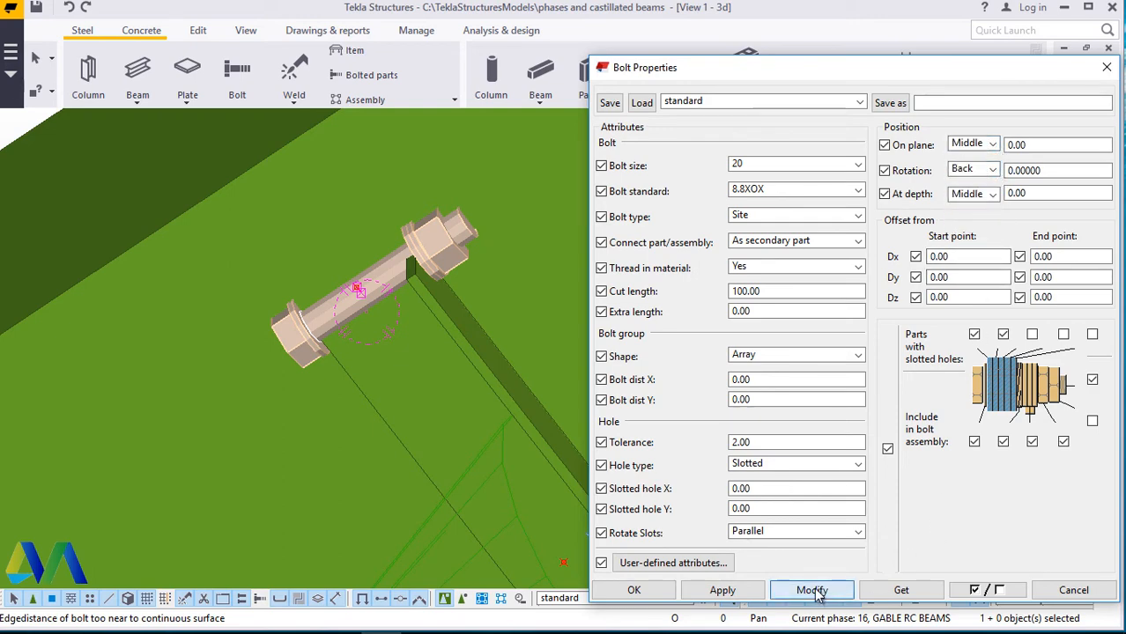
Set the bolt's rotation to Top, modify it, accept the properties, and check the bolt from inside the gutter.
click(993, 172)
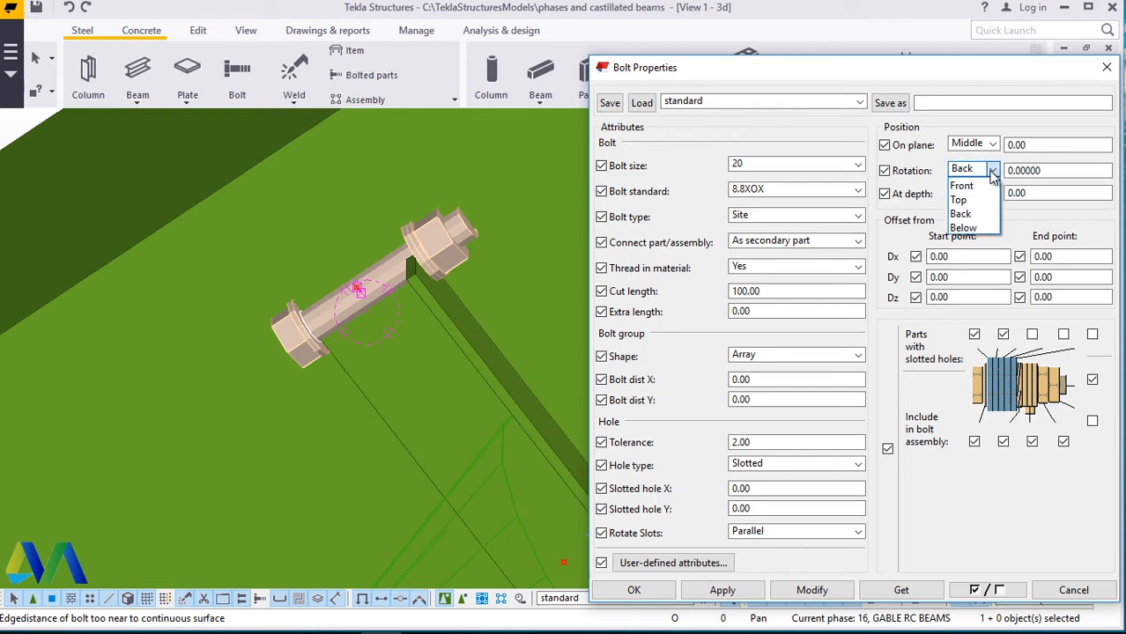
click(965, 199)
click(829, 591)
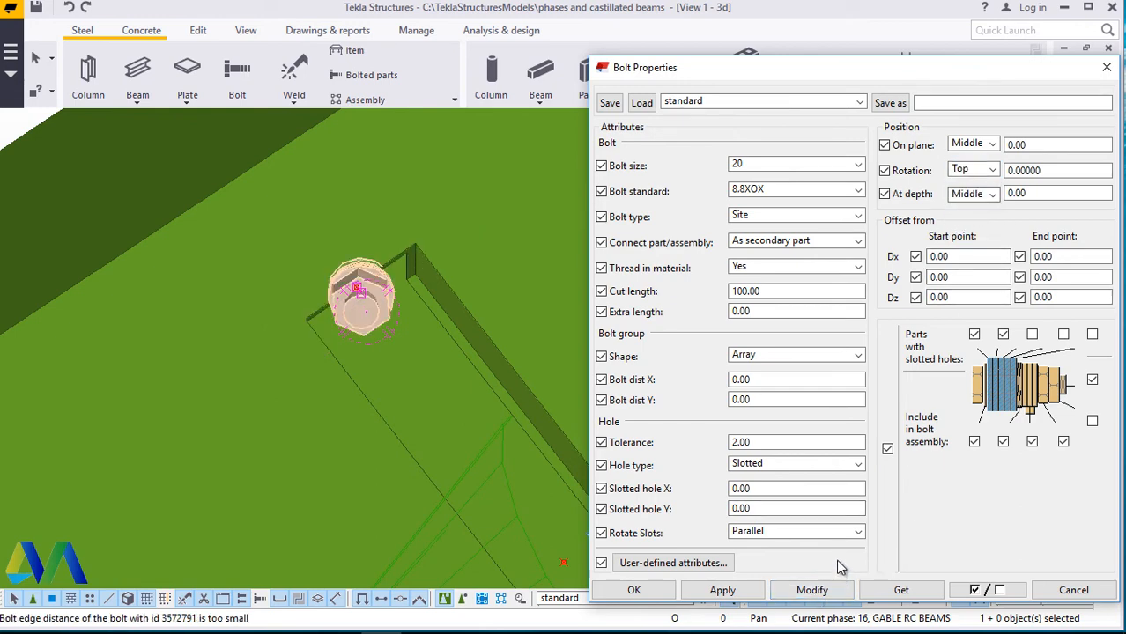
click(736, 592)
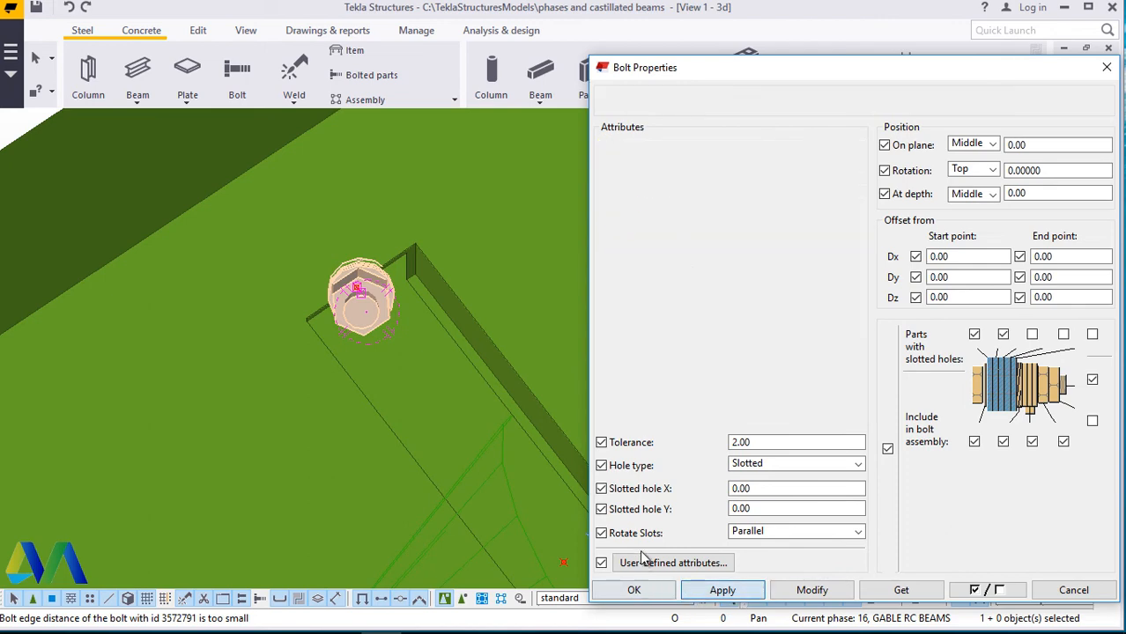
click(637, 589)
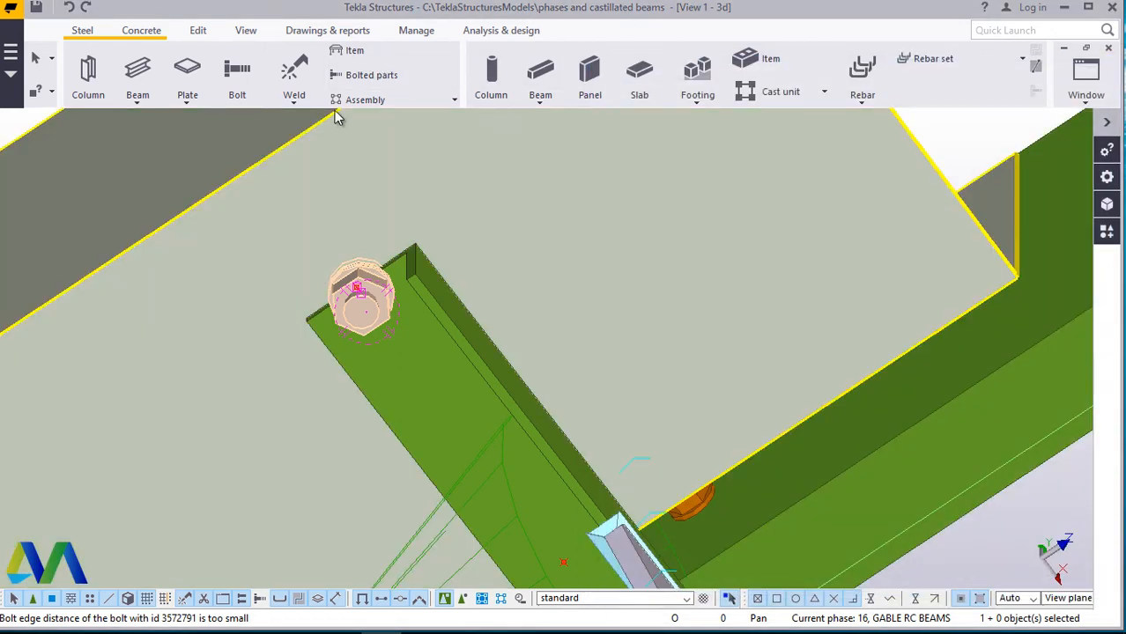
drag(335, 110, 368, 314)
ctrl+middle_drag(371, 314, 379, 379)
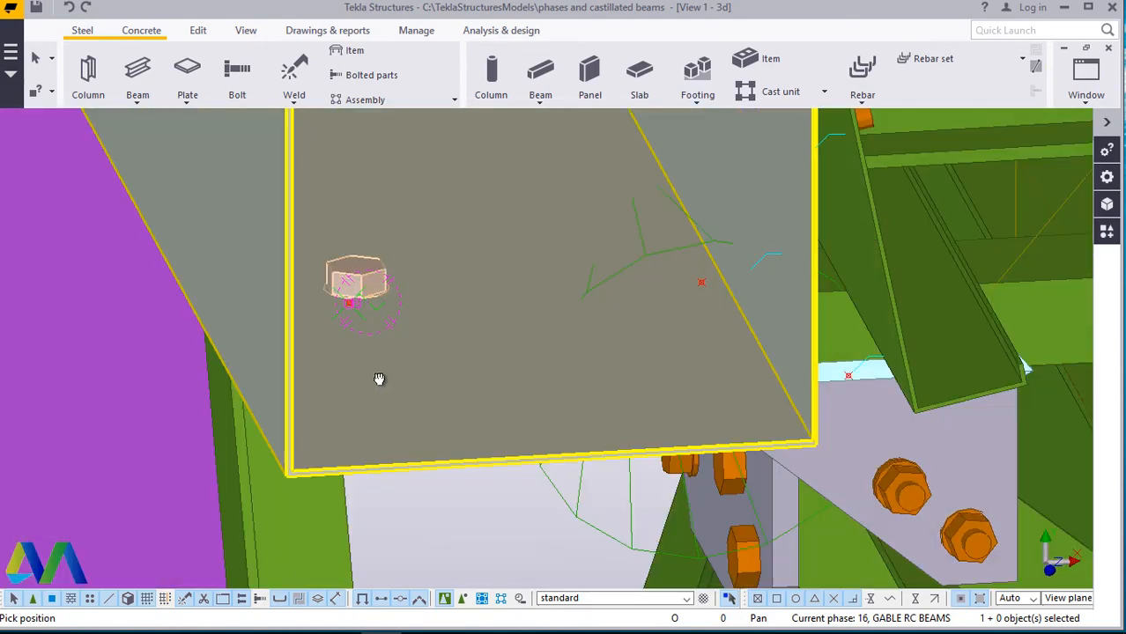
Open the properties of the bolt under the gutter, set the start-point Dx offset to 30.00, and modify it.
ctrl+middle_drag(410, 319, 357, 270)
right_click(356, 270)
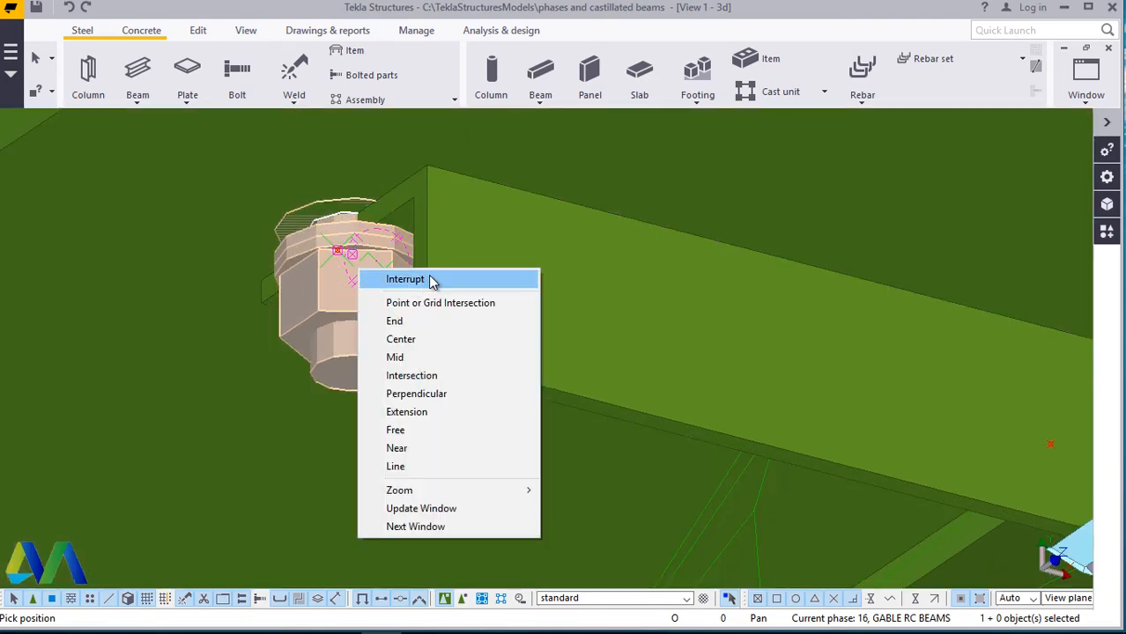
click(431, 280)
double_click(342, 280)
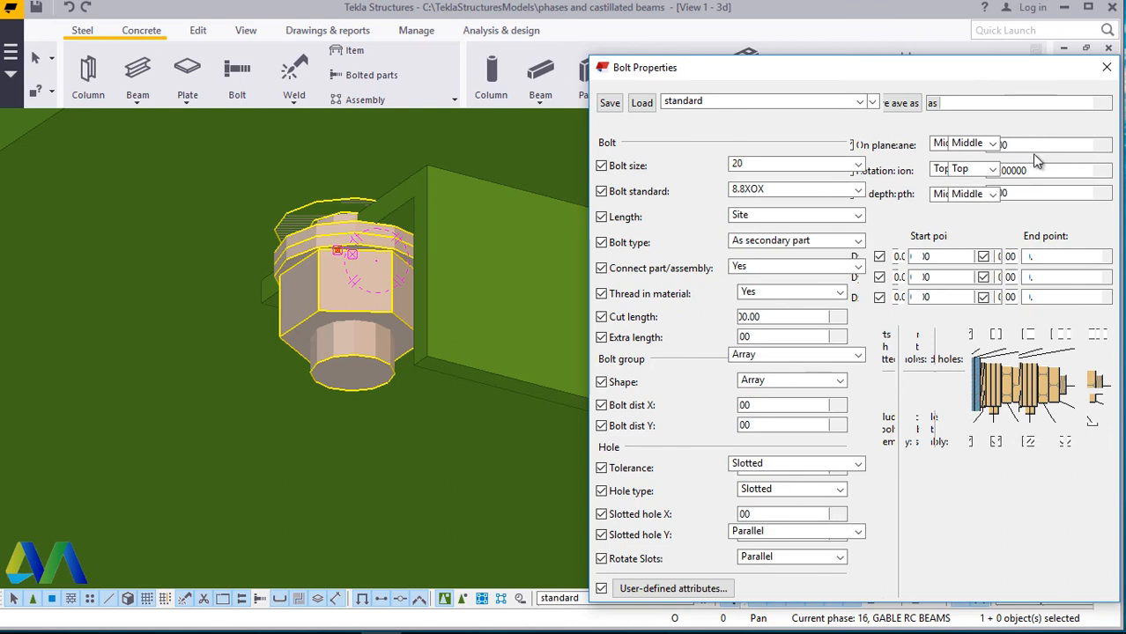
double_click(953, 257)
text(3)
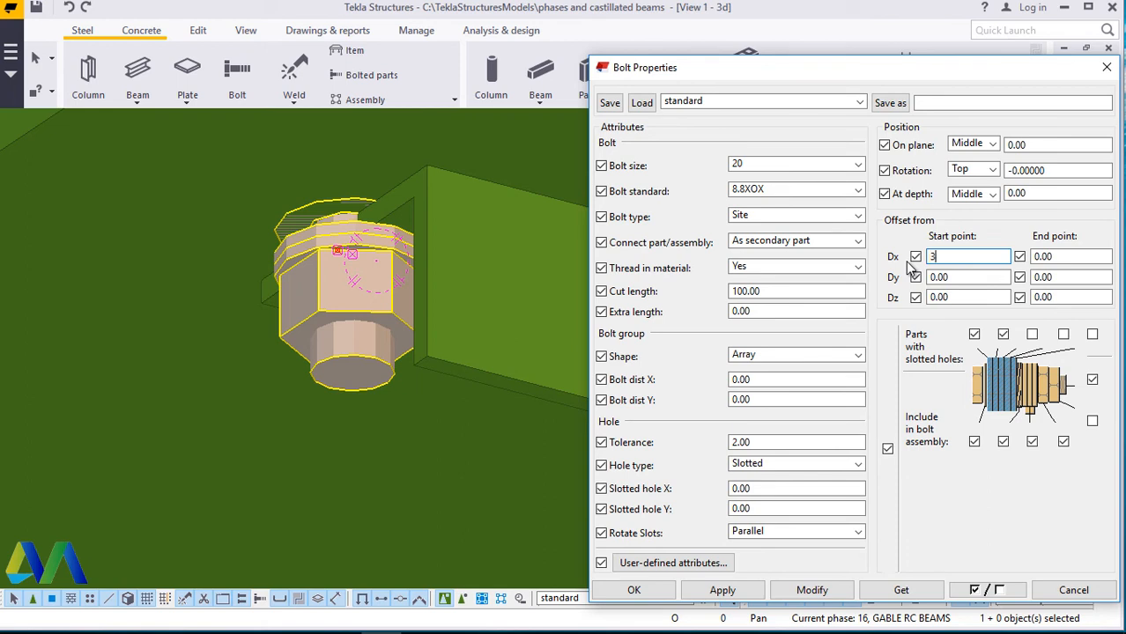
text(0.00)
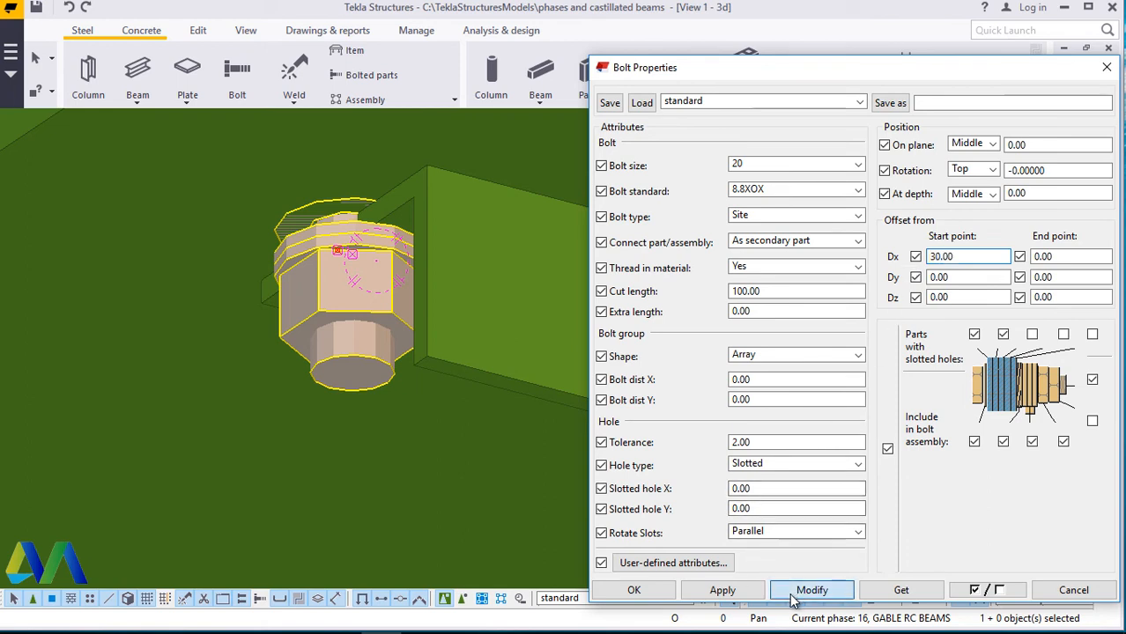
click(795, 595)
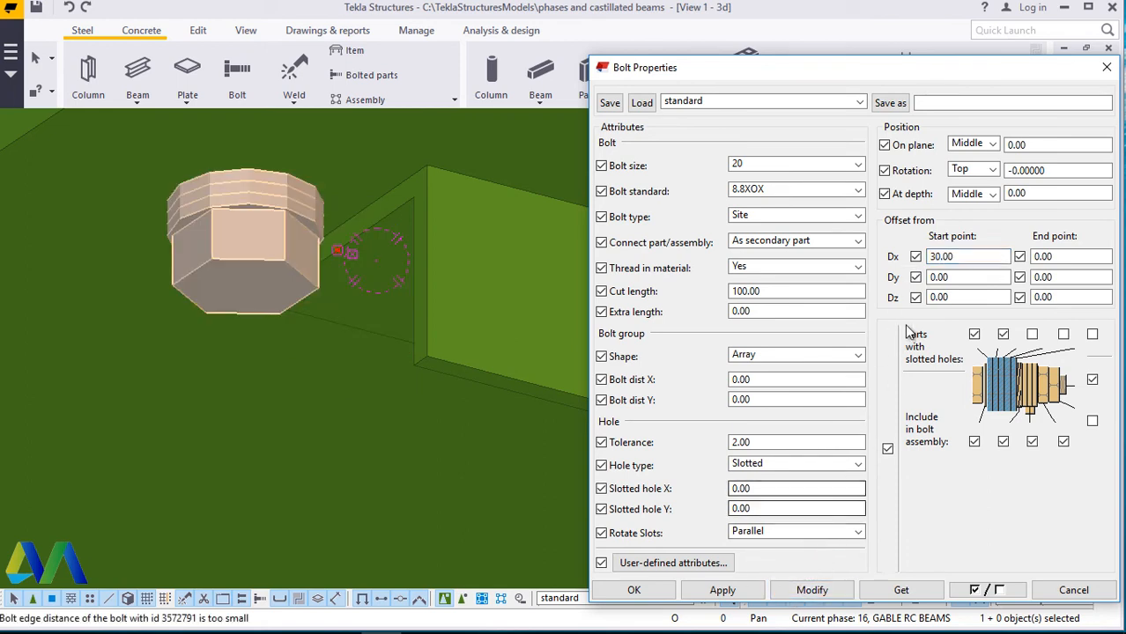
Set the bolt's start-point Dx offset to -30.00 and modify the bolt.
click(952, 256)
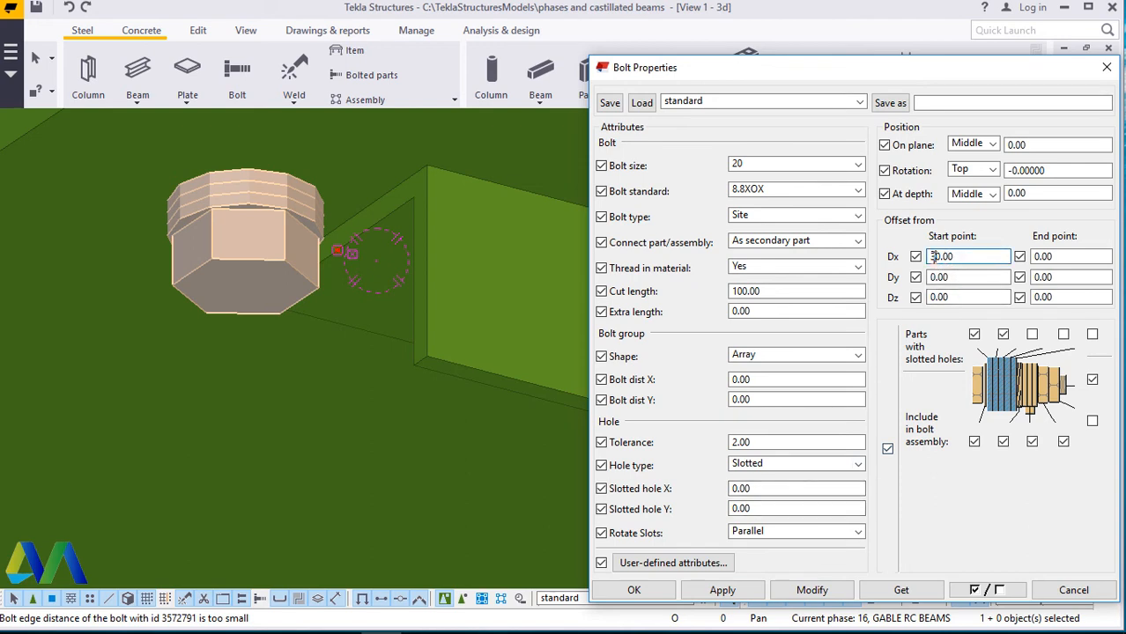
text(-)
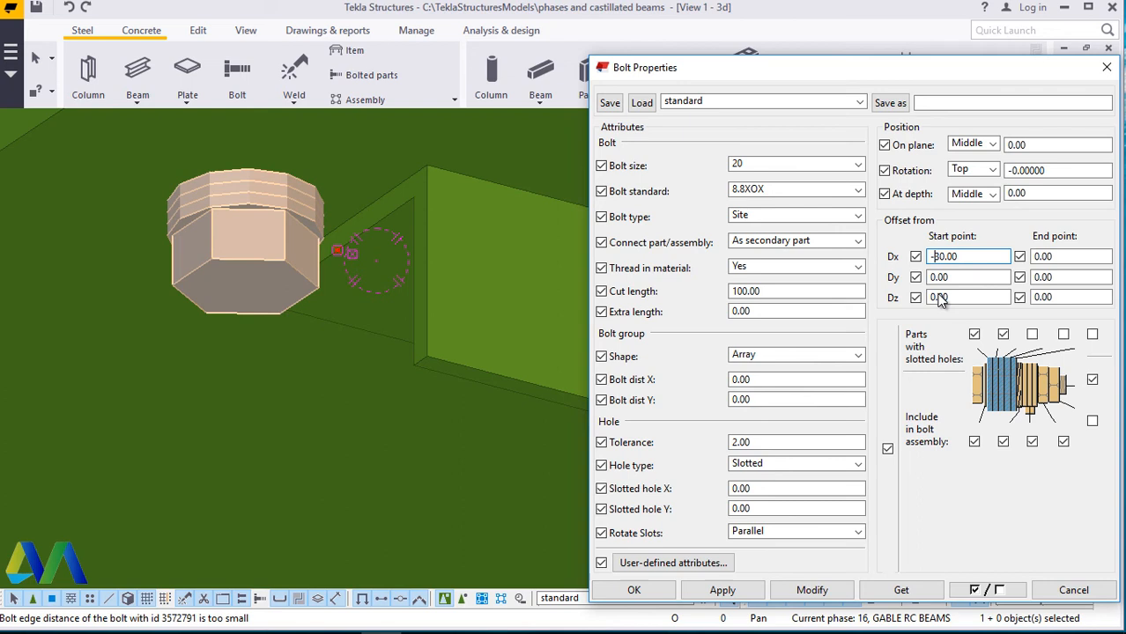
click(807, 594)
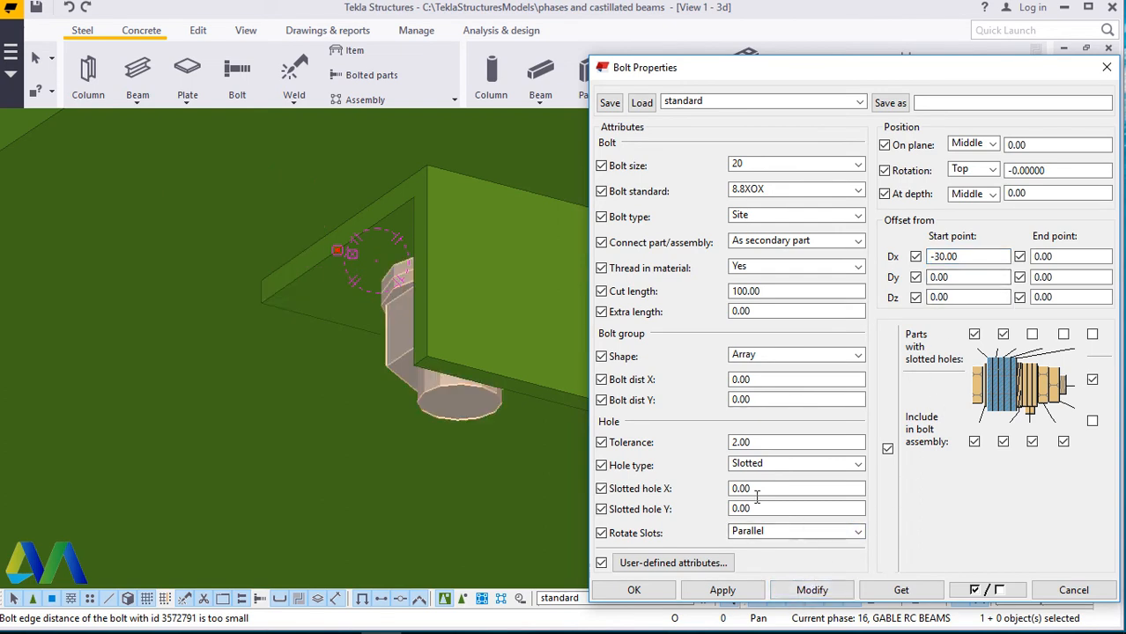
Try a Bolt dist X of 4*75.00 for the gutter bolt group and apply the modification.
scroll(361, 341, down, 2)
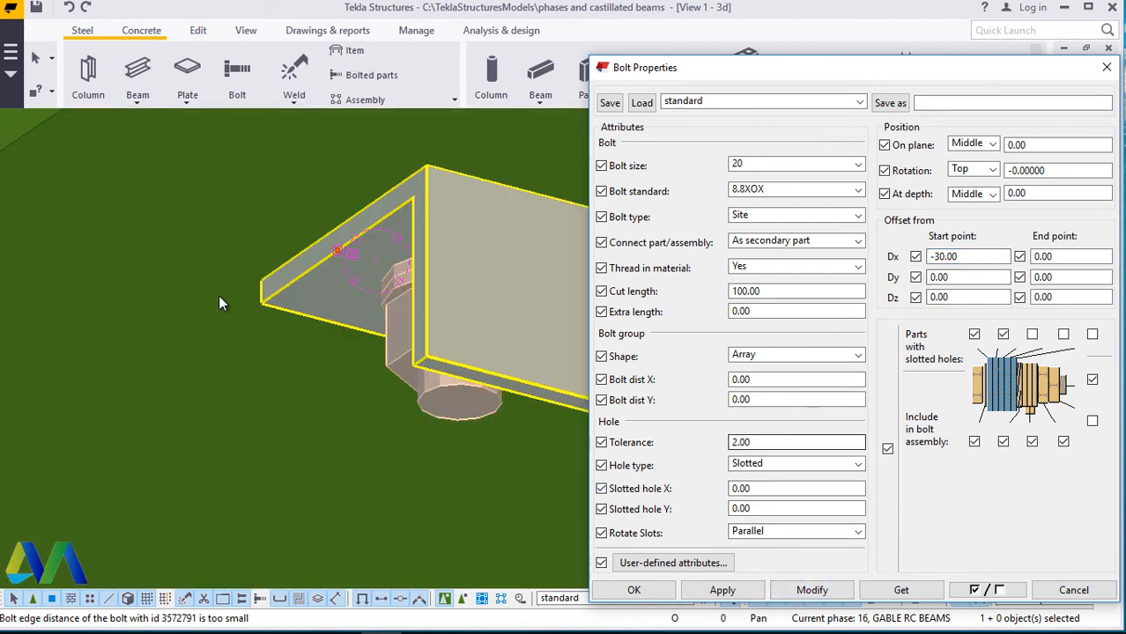
scroll(179, 281, down, 2)
scroll(185, 280, down, 2)
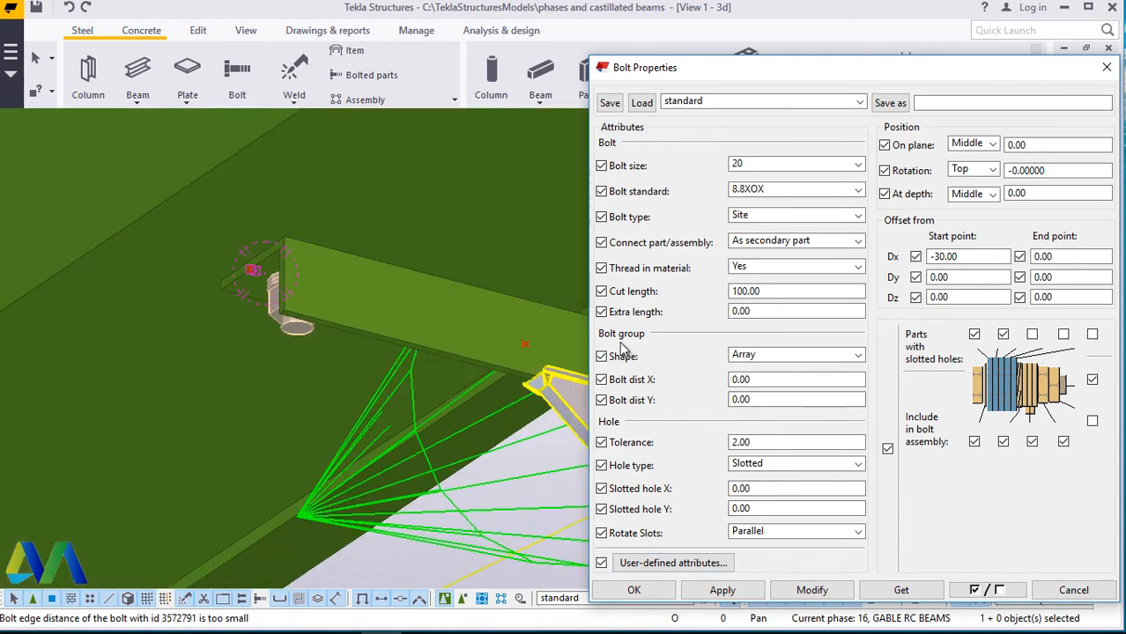
click(751, 380)
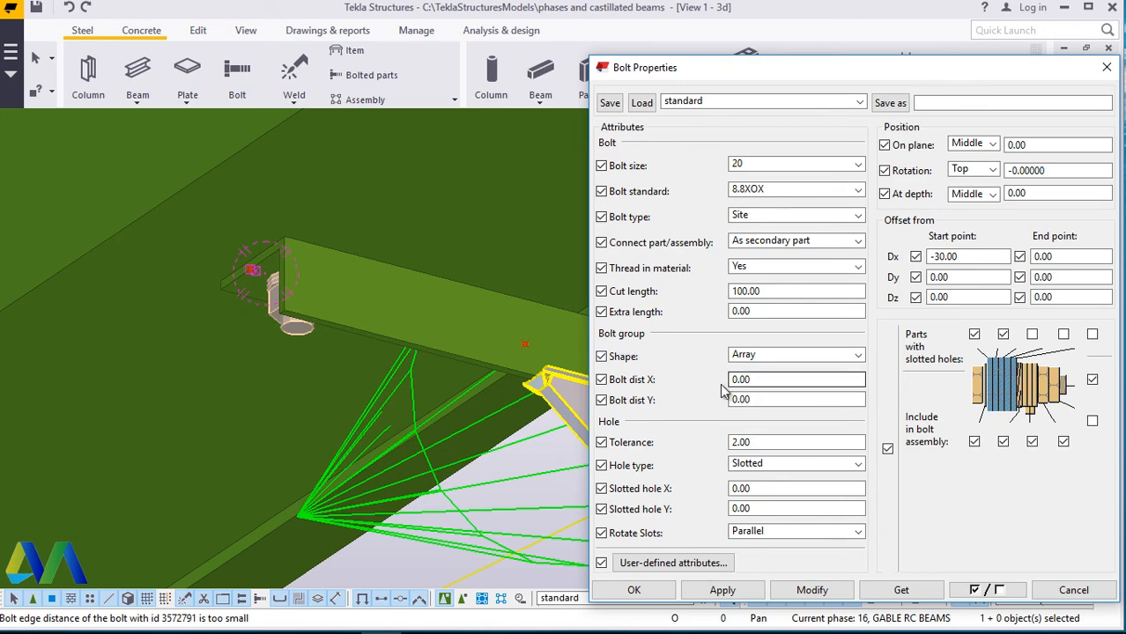
scroll(225, 346, down, 2)
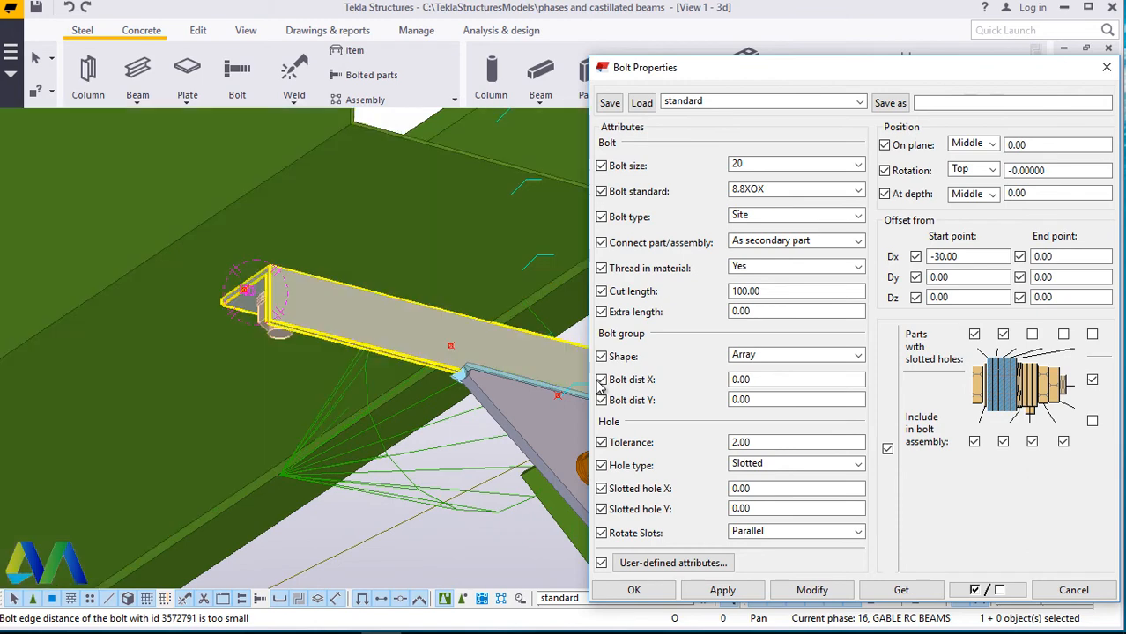
scroll(280, 342, down, 3)
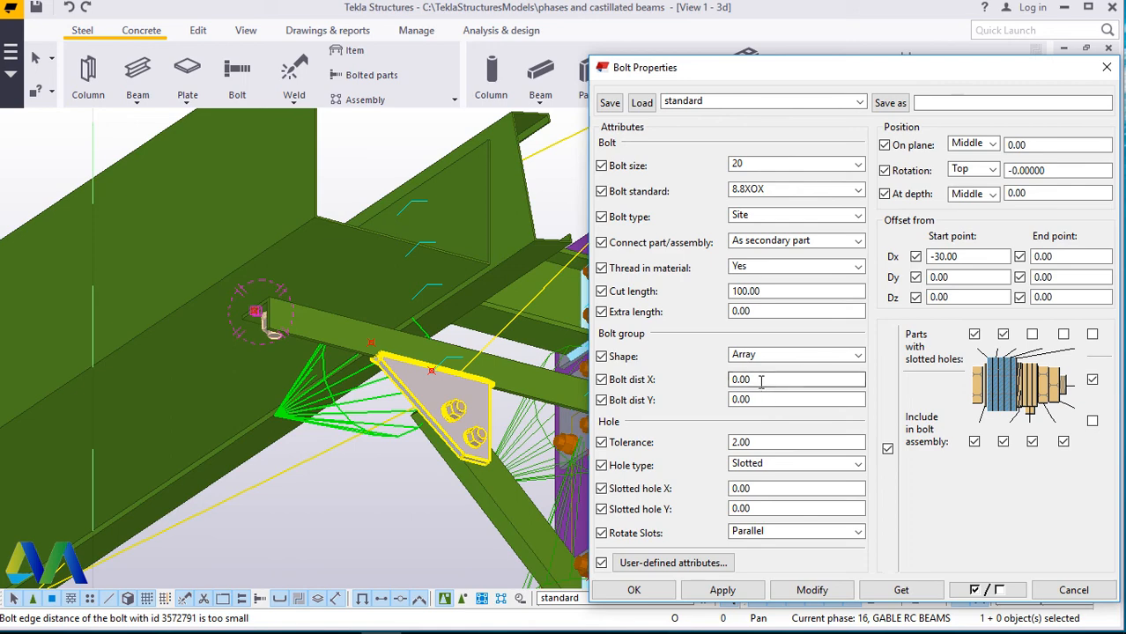
double_click(733, 384)
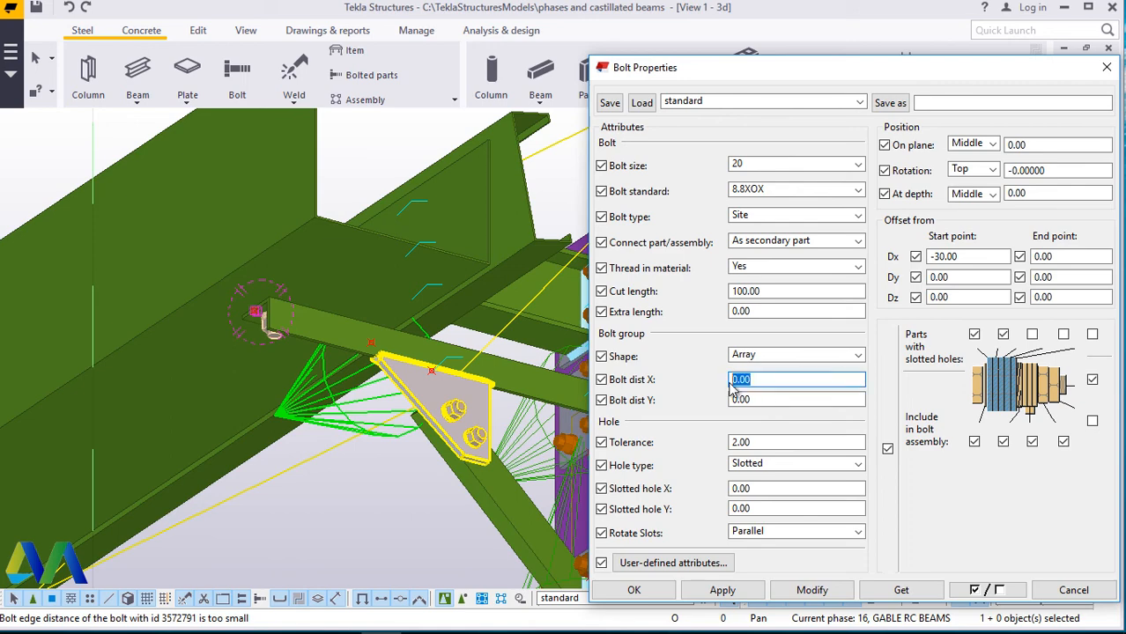
text(4*75)
click(811, 592)
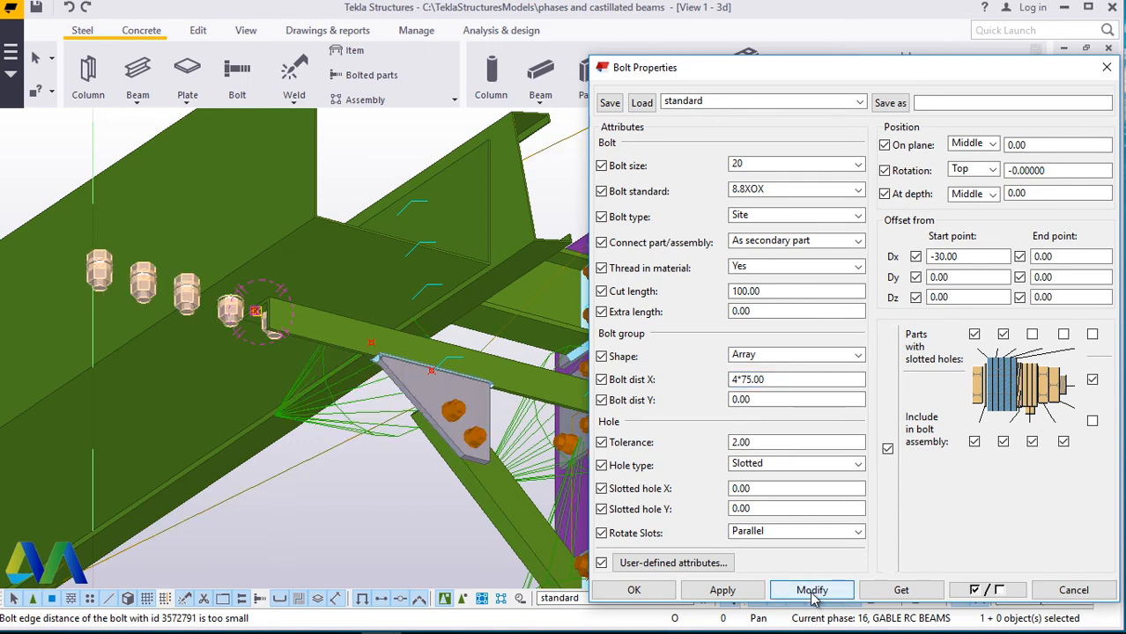
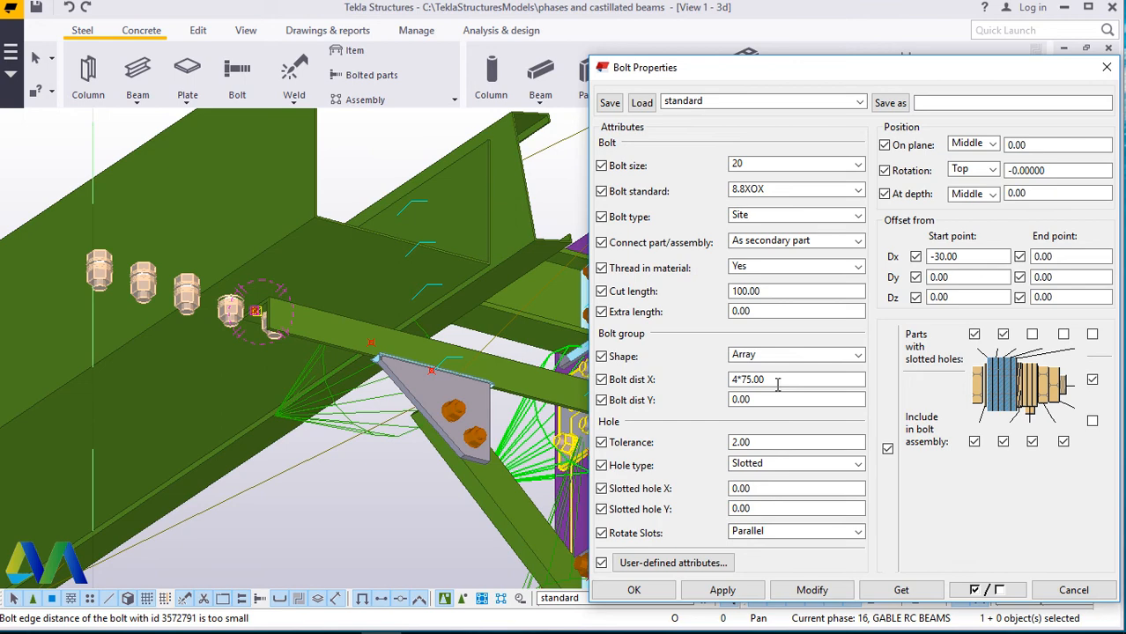
Try a Bolt dist X of 4*-75.00, modify the group, accept the properties, and check the bolts from inside the gutter.
click(745, 381)
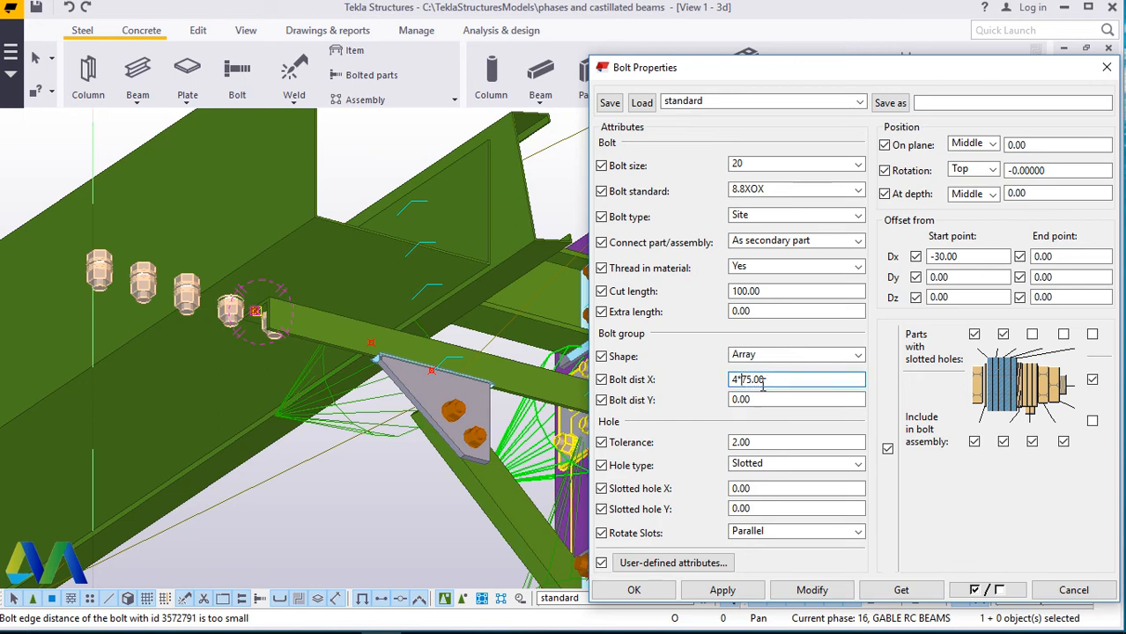
text(-)
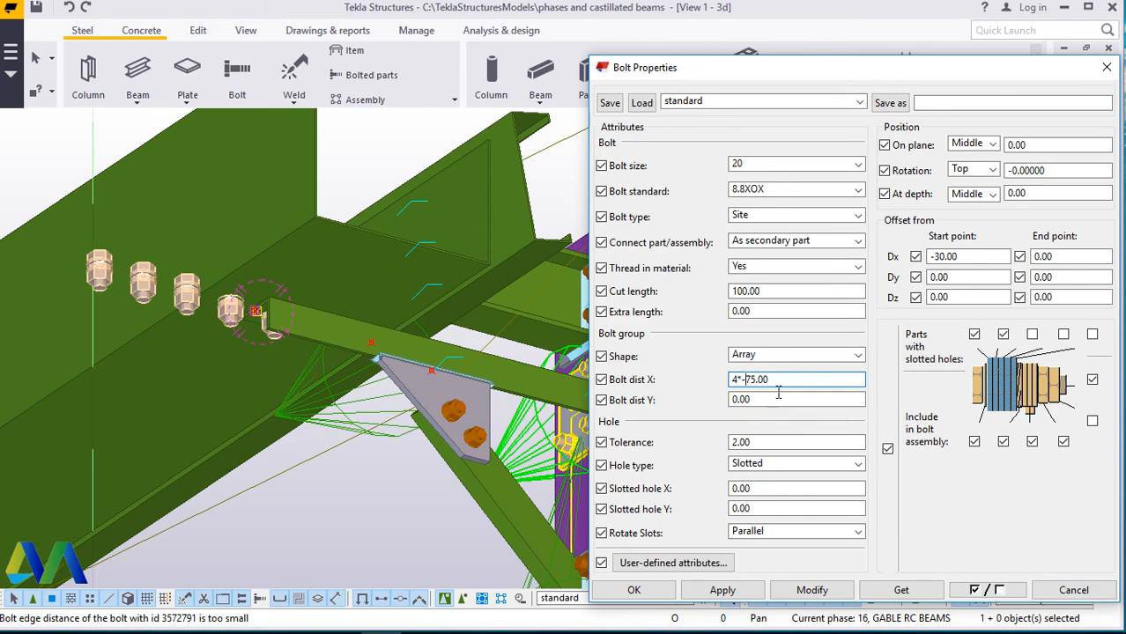
click(804, 598)
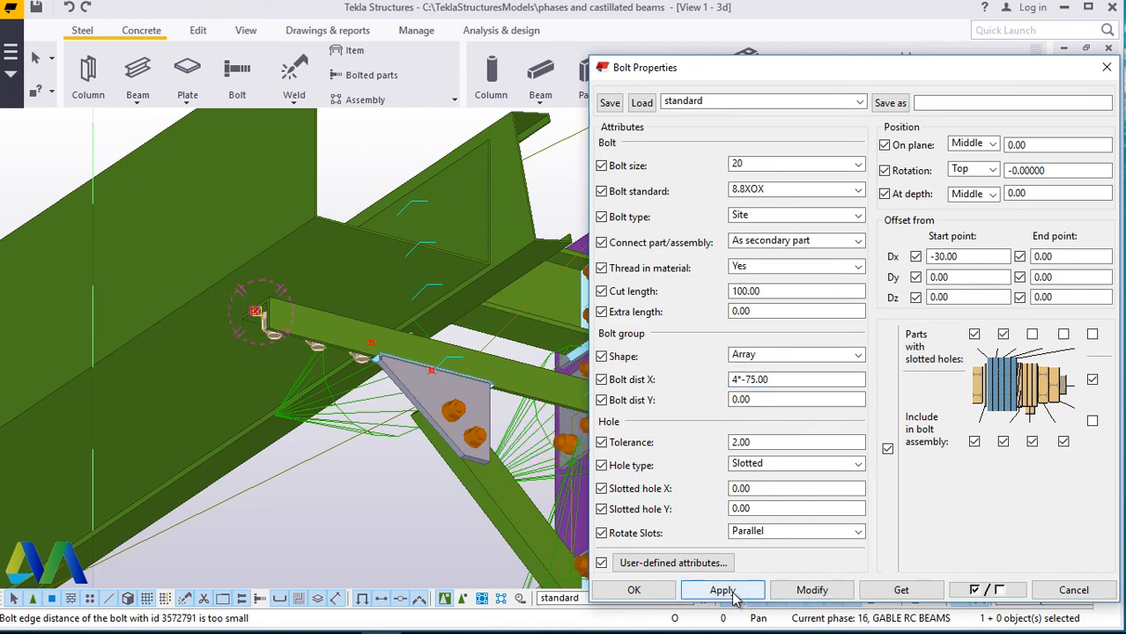
click(649, 592)
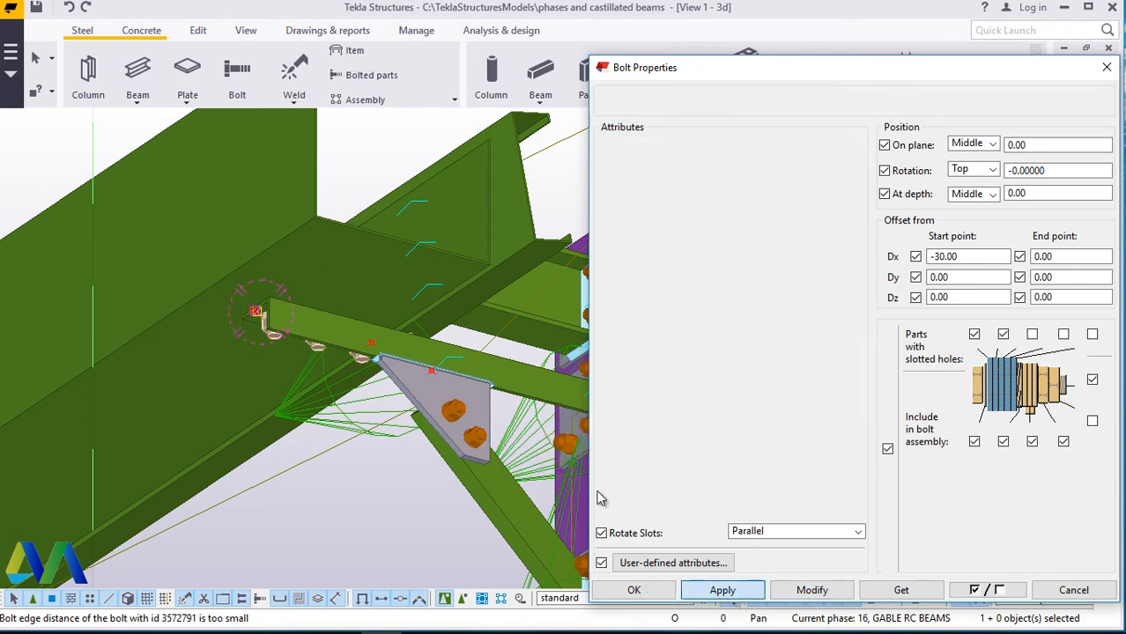
click(370, 101)
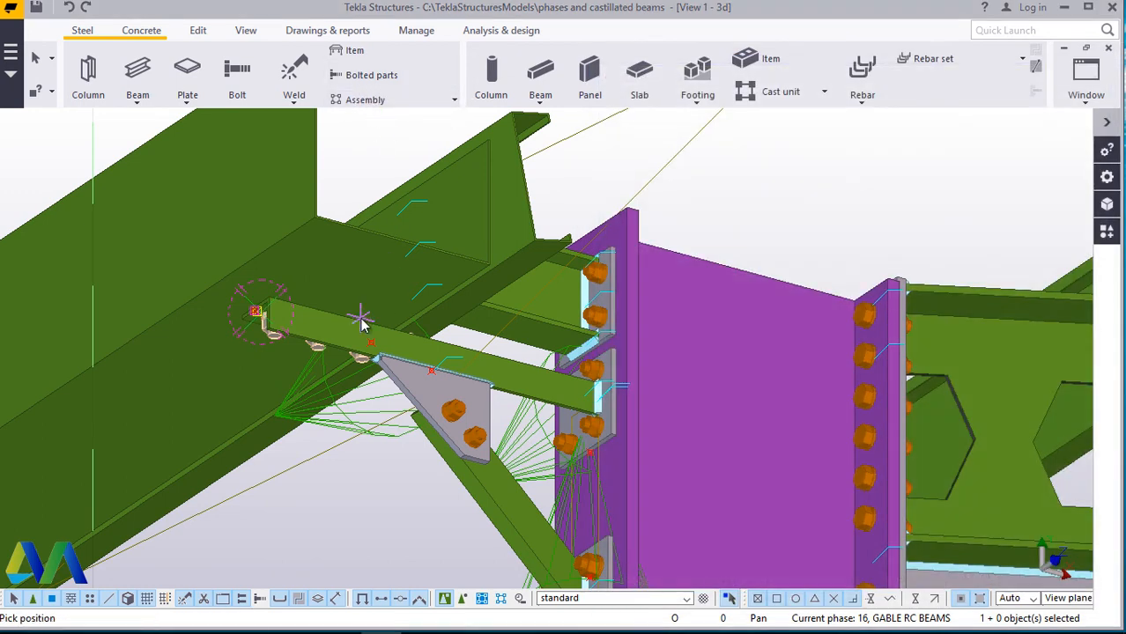
ctrl+middle_drag(362, 342, 307, 353)
scroll(307, 354, up, 2)
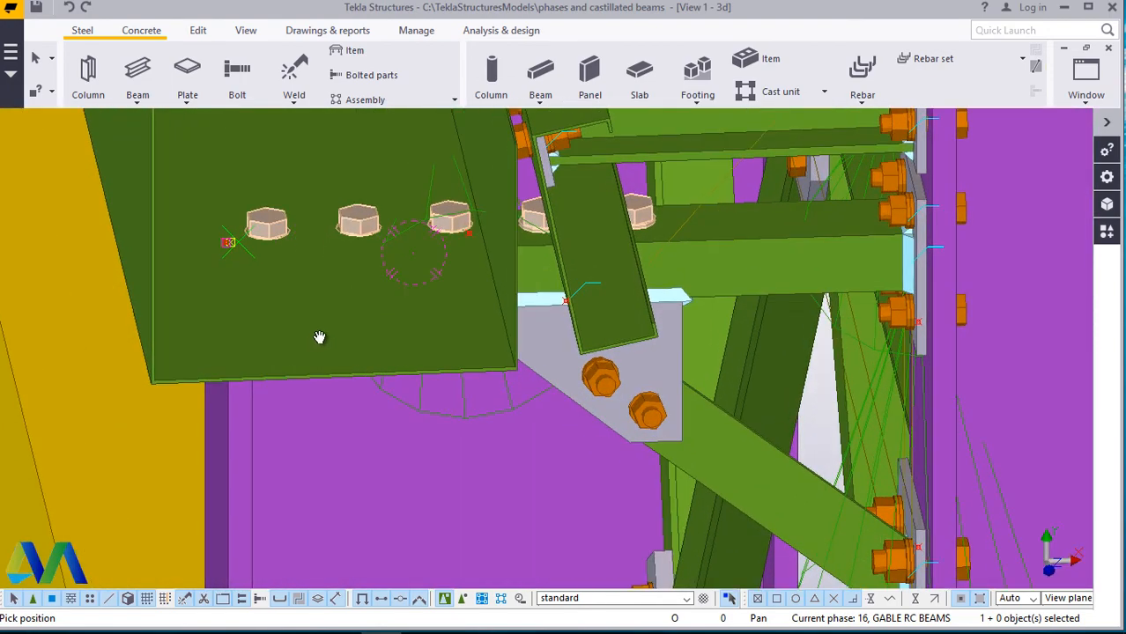
Reopen the gutter bolt group's properties and try Bolt dist X as 2*75.00 and as 2*-75.00, modifying each time.
ctrl+middle_drag(347, 295, 348, 235)
right_click(347, 235)
click(370, 246)
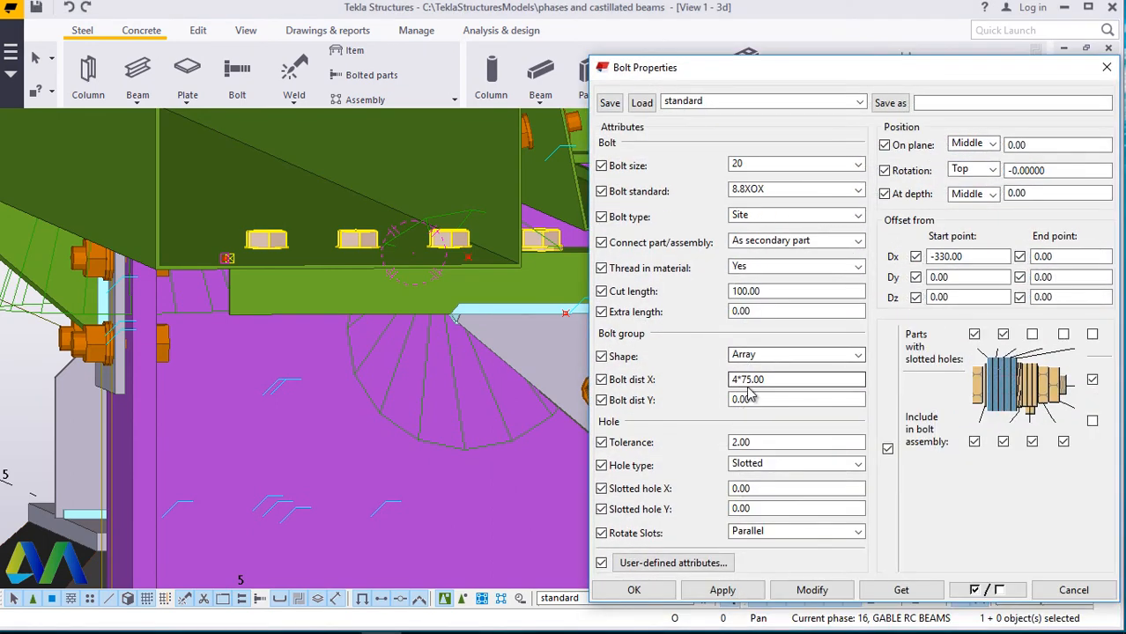
click(739, 380)
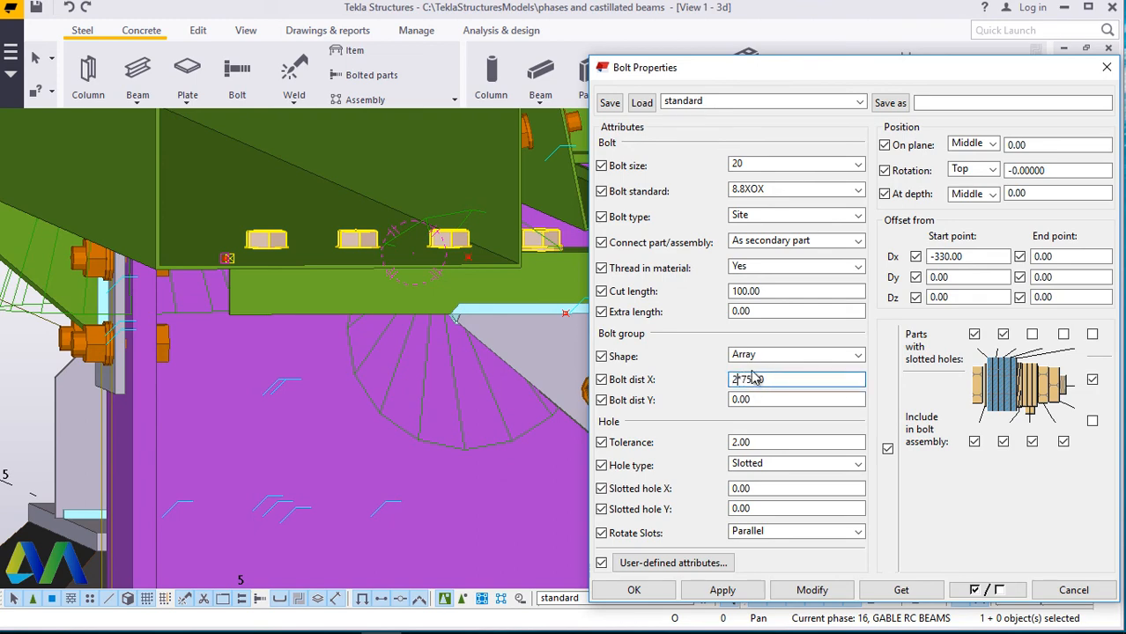
click(806, 590)
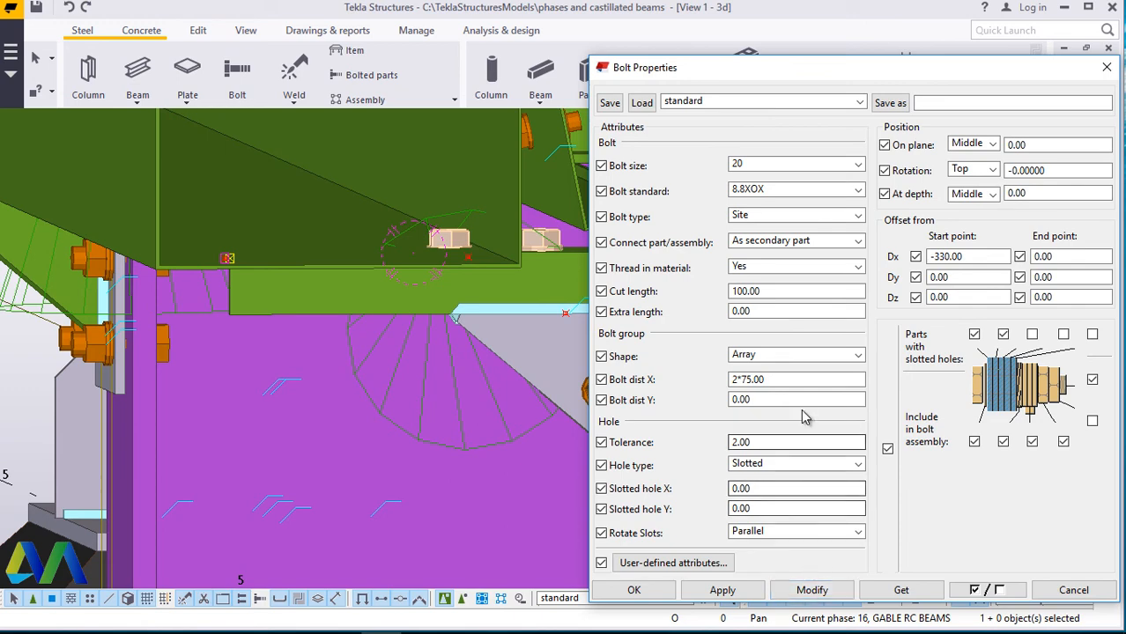
click(748, 380)
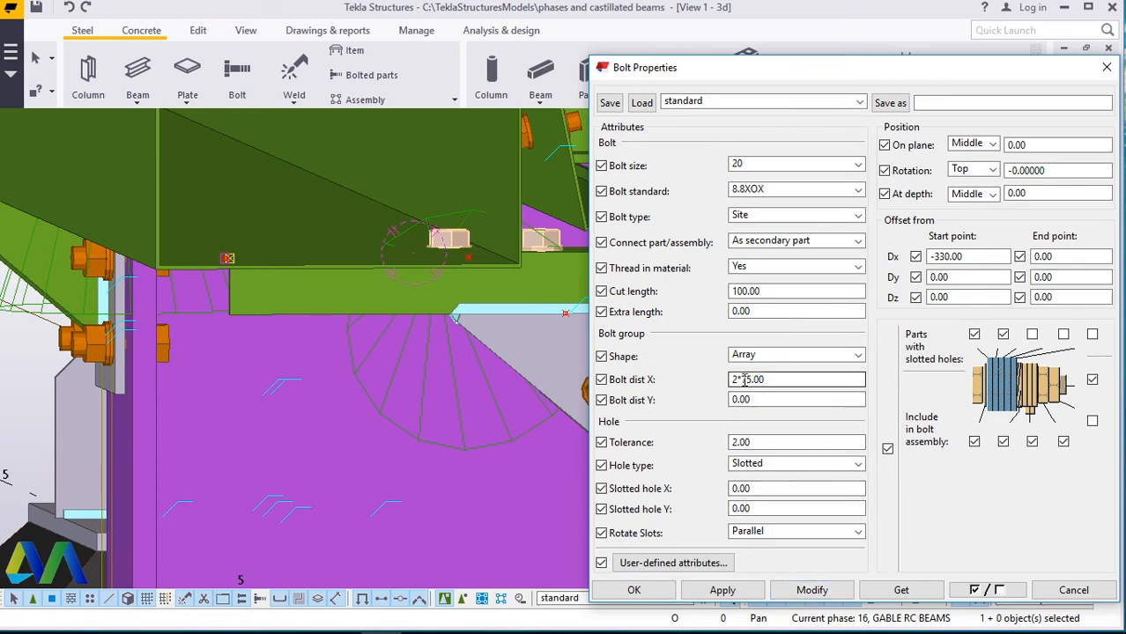
click(810, 592)
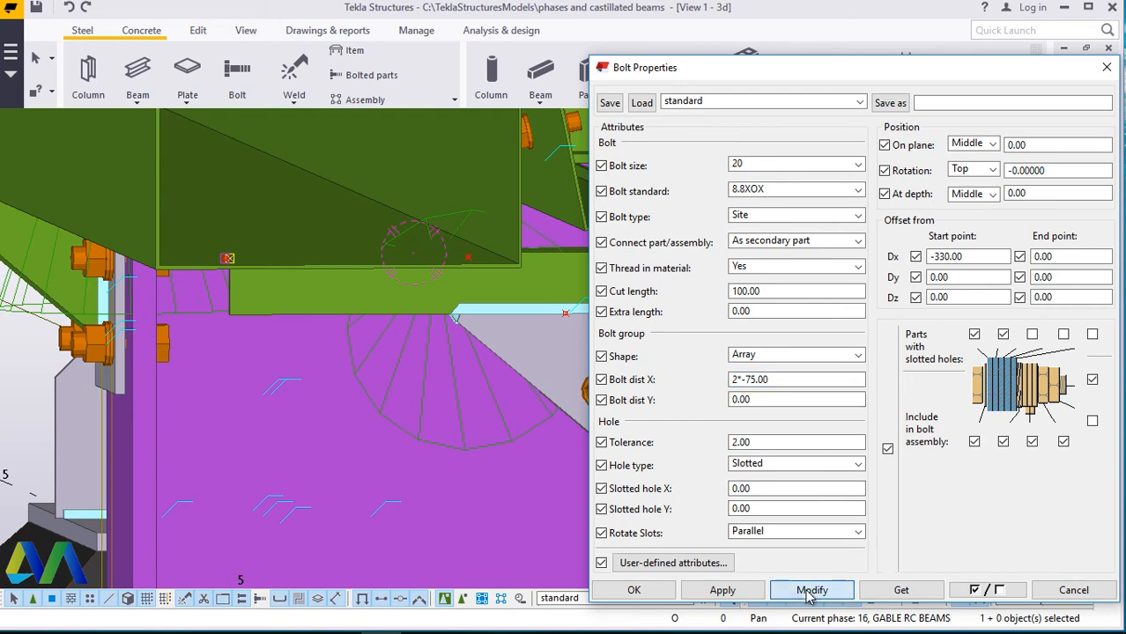
Set Bolt dist X to 2*75.00 and the start-point Dx offset to -30.00, and modify the bolt group.
click(756, 382)
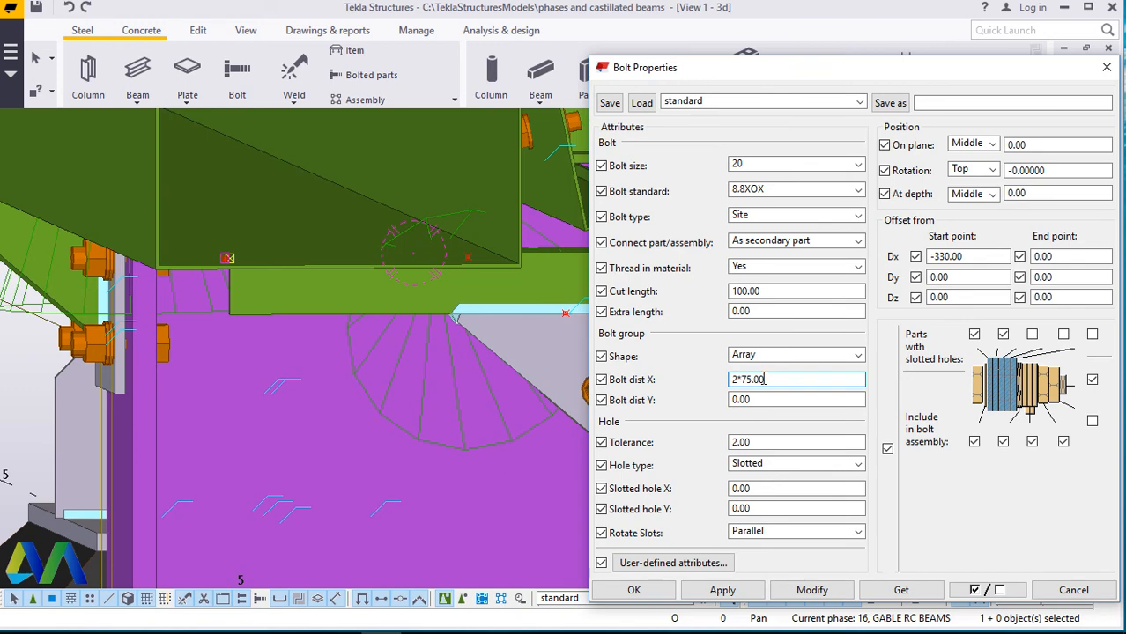
click(939, 256)
key(BackSpace)
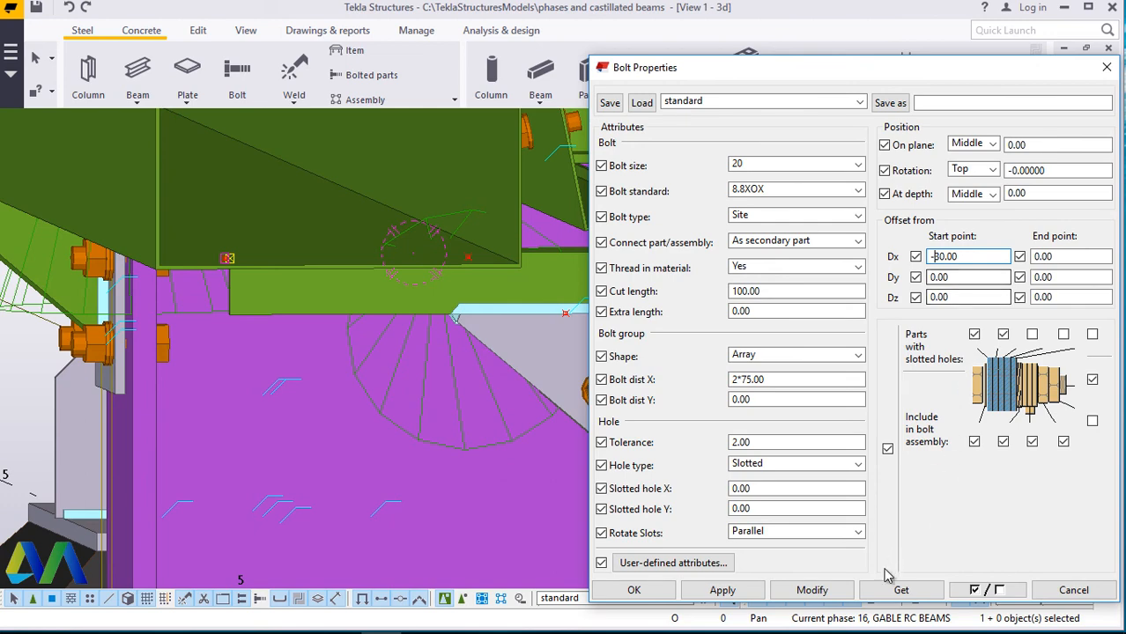
click(812, 590)
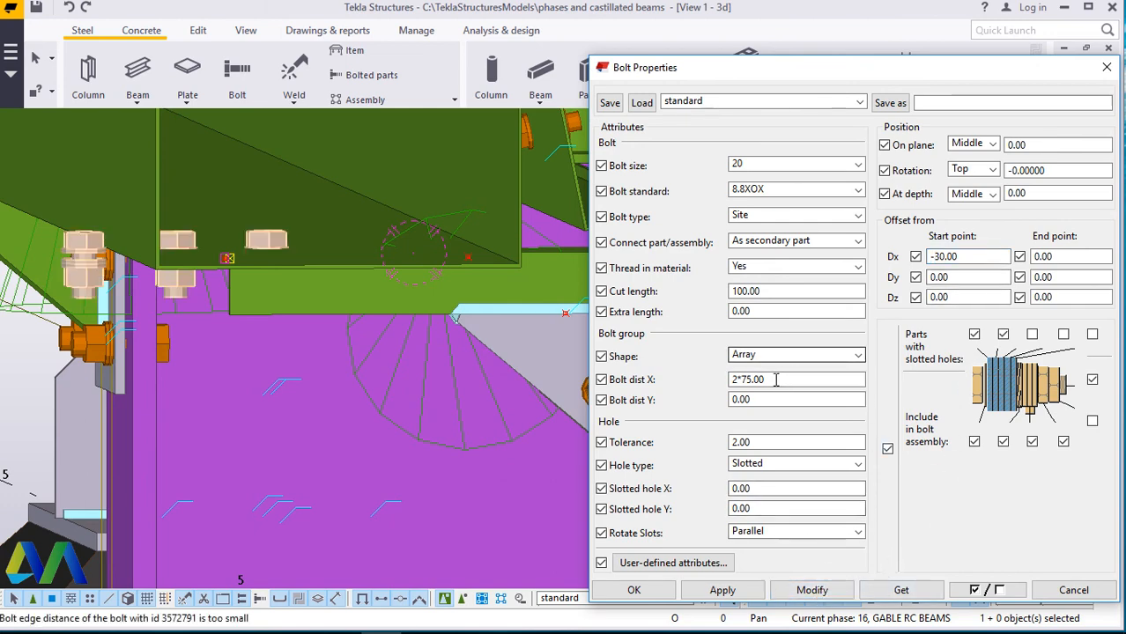
Set the gutter bolt group's Bolt dist X to 2*-75.00, modify it, and accept the properties.
click(745, 380)
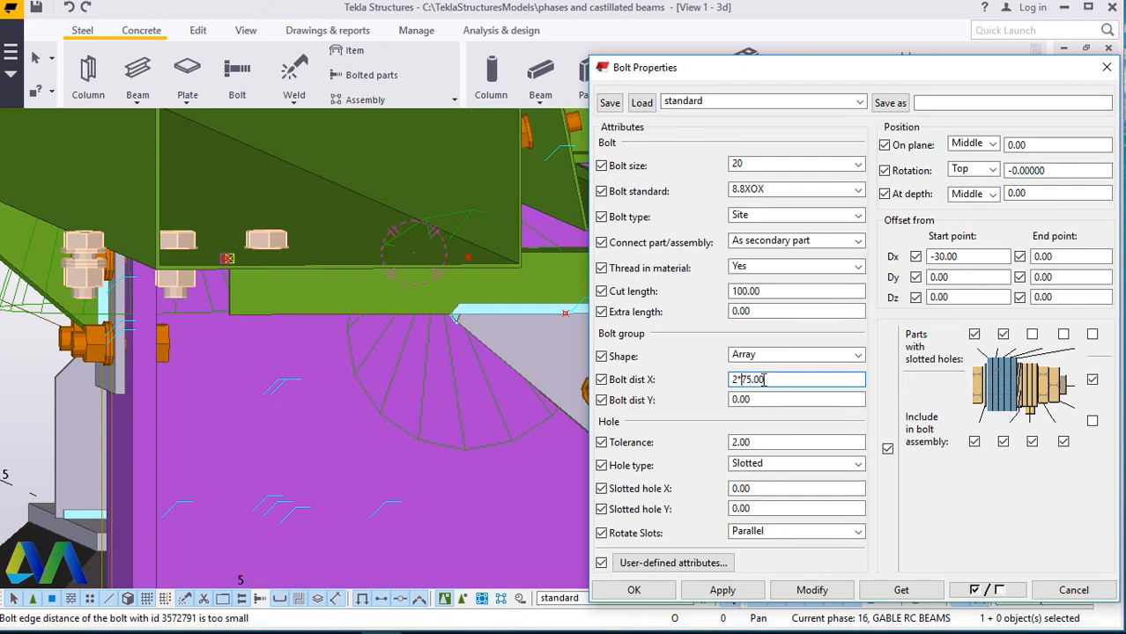
click(811, 590)
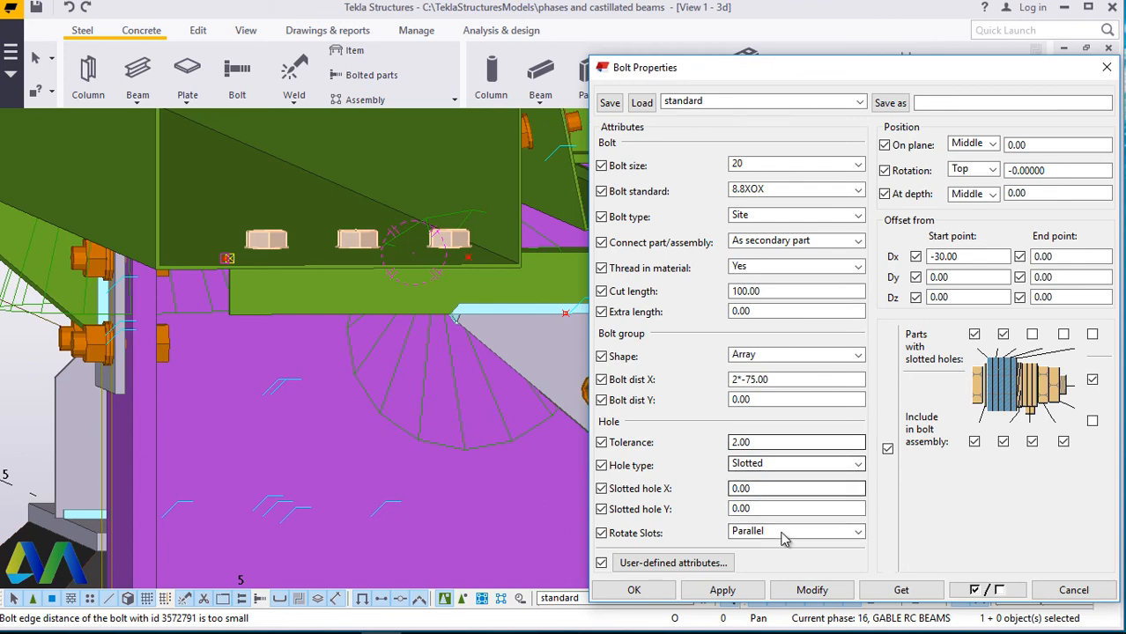
click(634, 590)
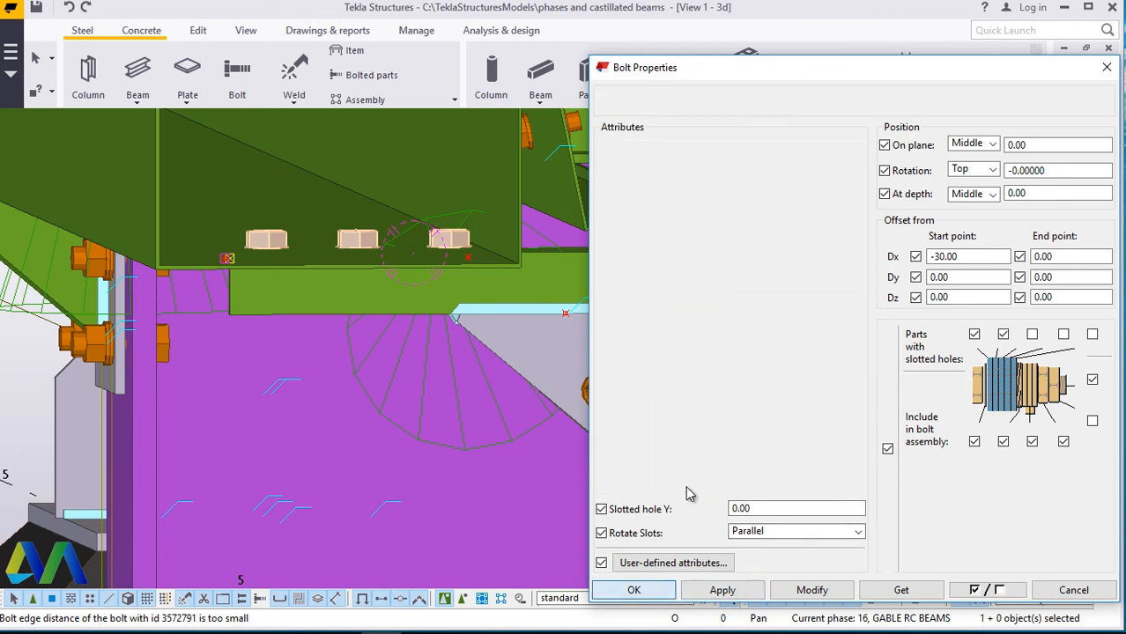
click(246, 30)
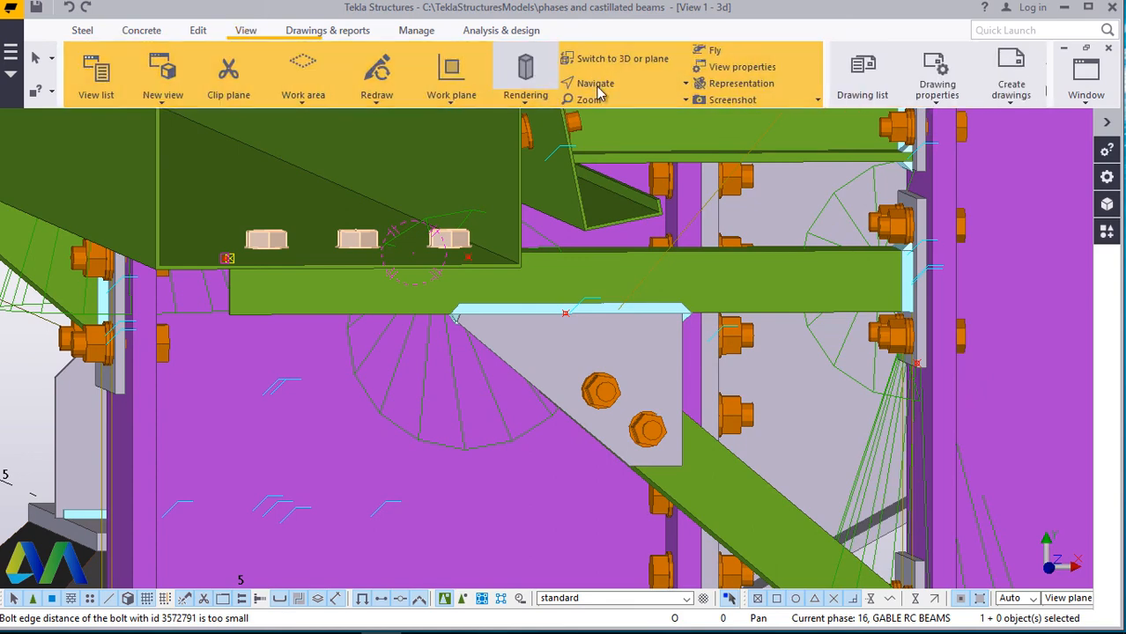
click(596, 83)
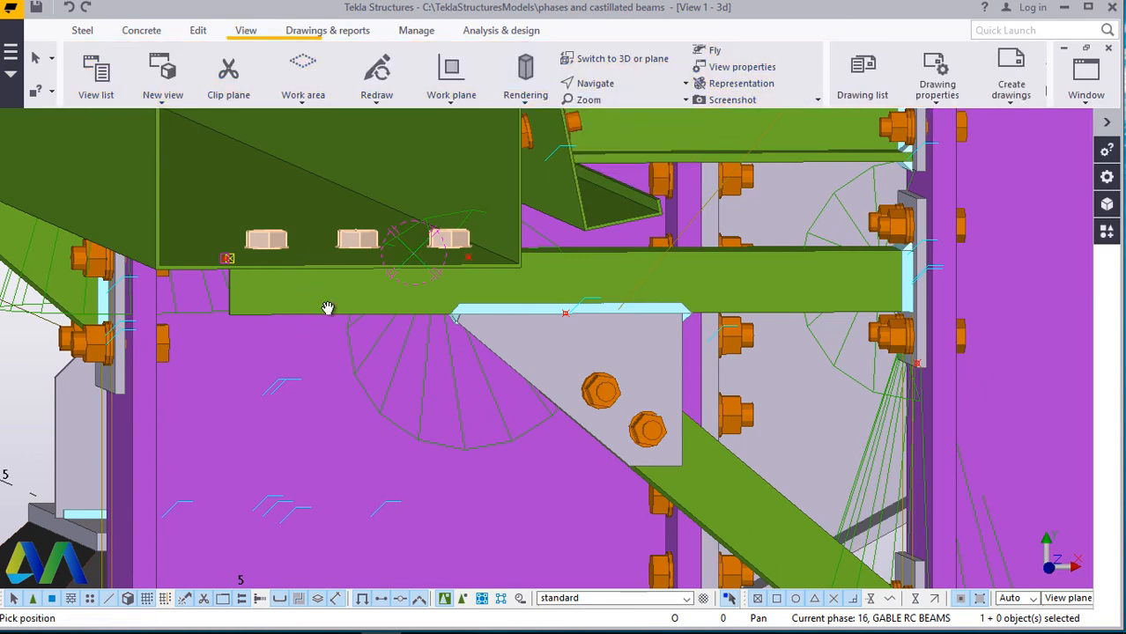
Inspect the gutter bolt group and its support angle from below and from the side.
ctrl+middle_drag(318, 232, 335, 134)
mouse_move(386, 239)
ctrl+middle_down()
mouse_move(396, 203)
mouse_move(430, 163)
mouse_move(456, 156)
ctrl+middle_up()
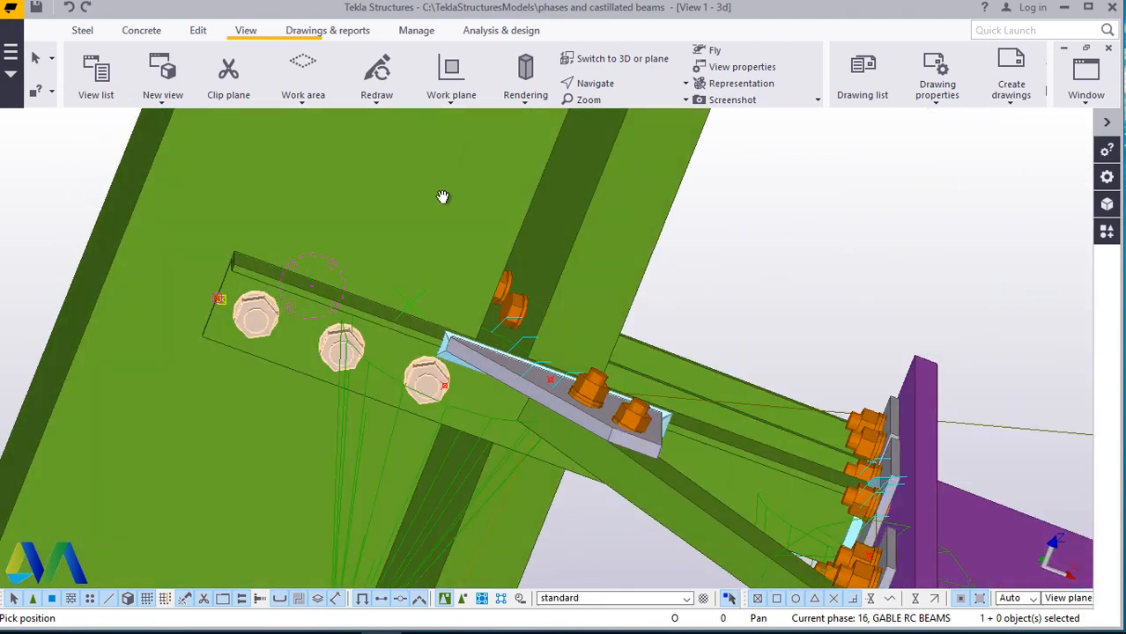
ctrl+middle_drag(443, 198, 481, 171)
scroll(244, 289, up, 3)
scroll(244, 291, up, 4)
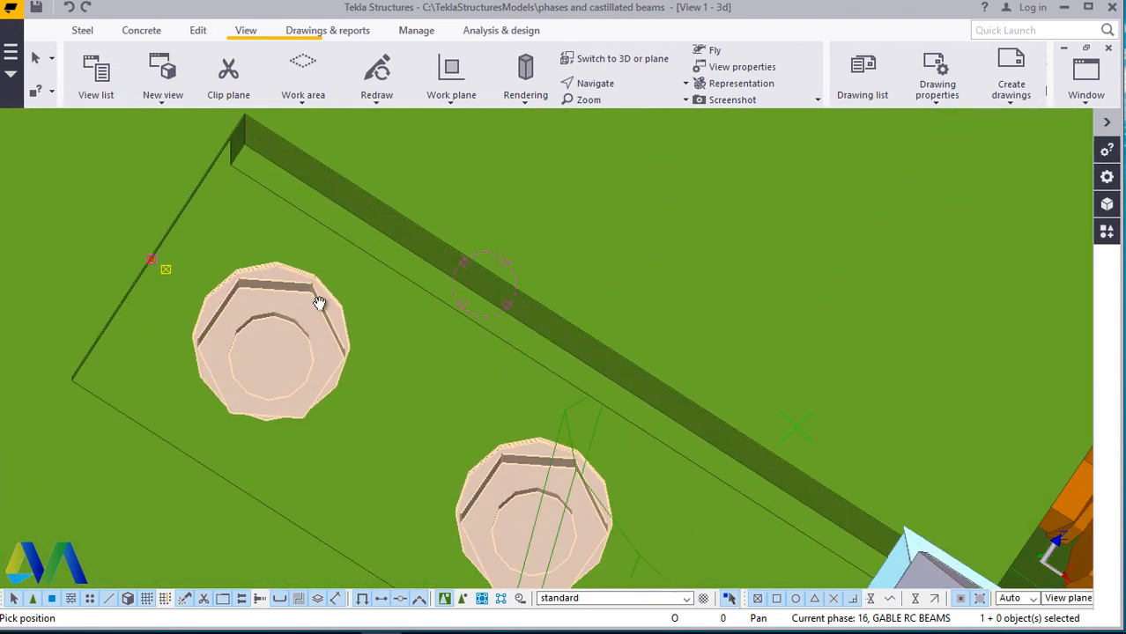
ctrl+middle_drag(337, 315, 410, 458)
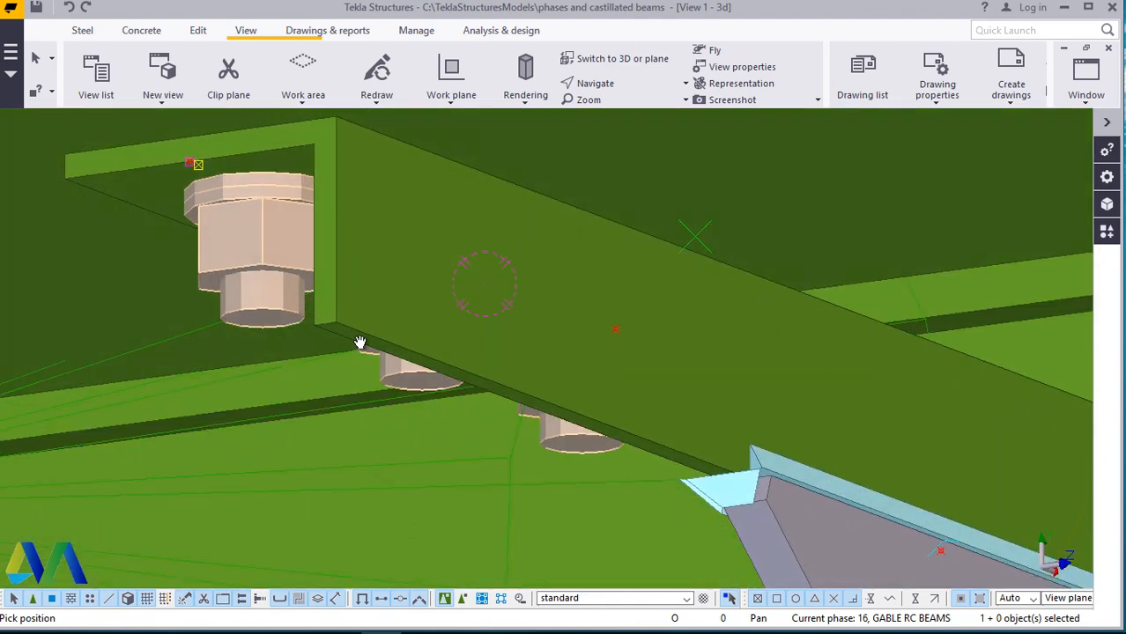
scroll(361, 335, down, 4)
scroll(372, 263, down, 2)
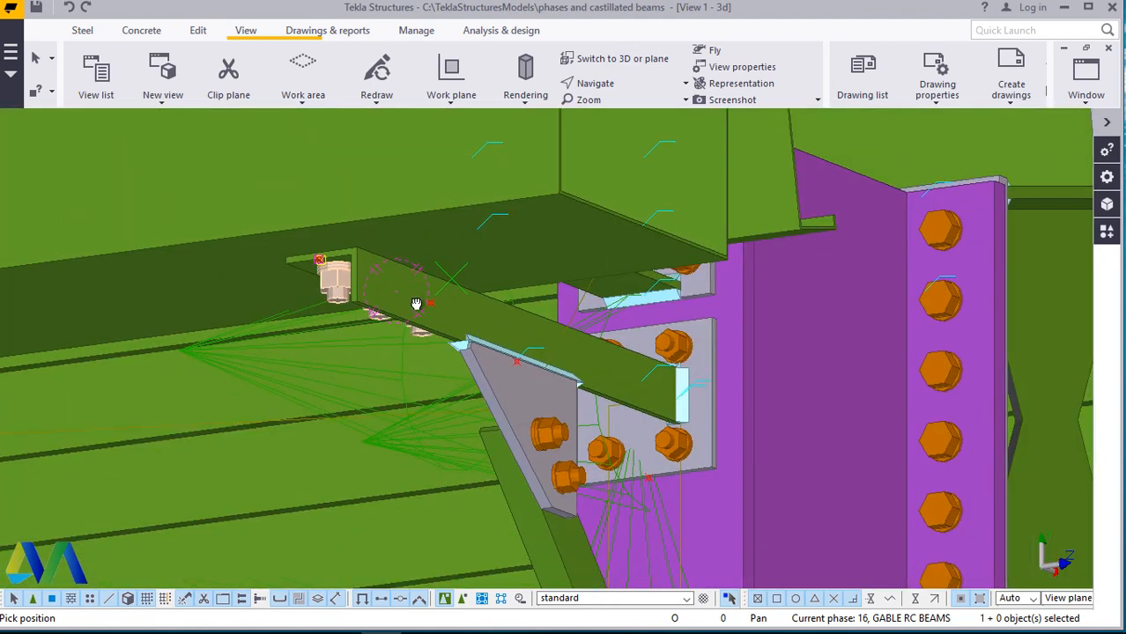
ctrl+middle_drag(416, 304, 379, 297)
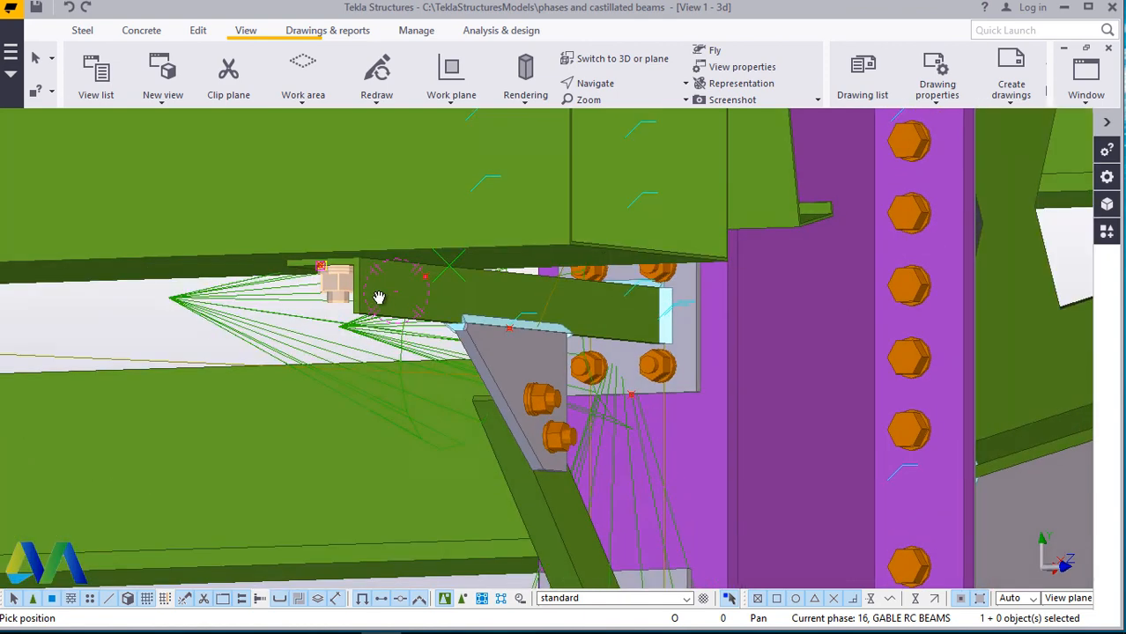
scroll(379, 297, up, 2)
right_click(372, 292)
click(387, 302)
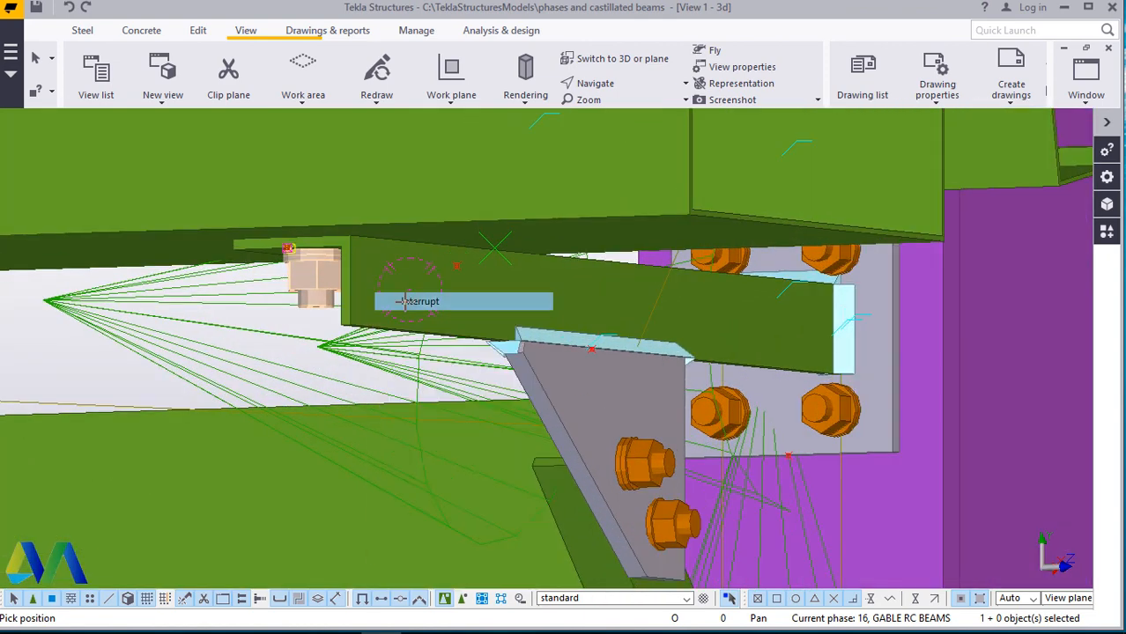
Copy the gutter bolt group linearly along the building with dZ -6000.00 and 24 copies.
right_click(313, 277)
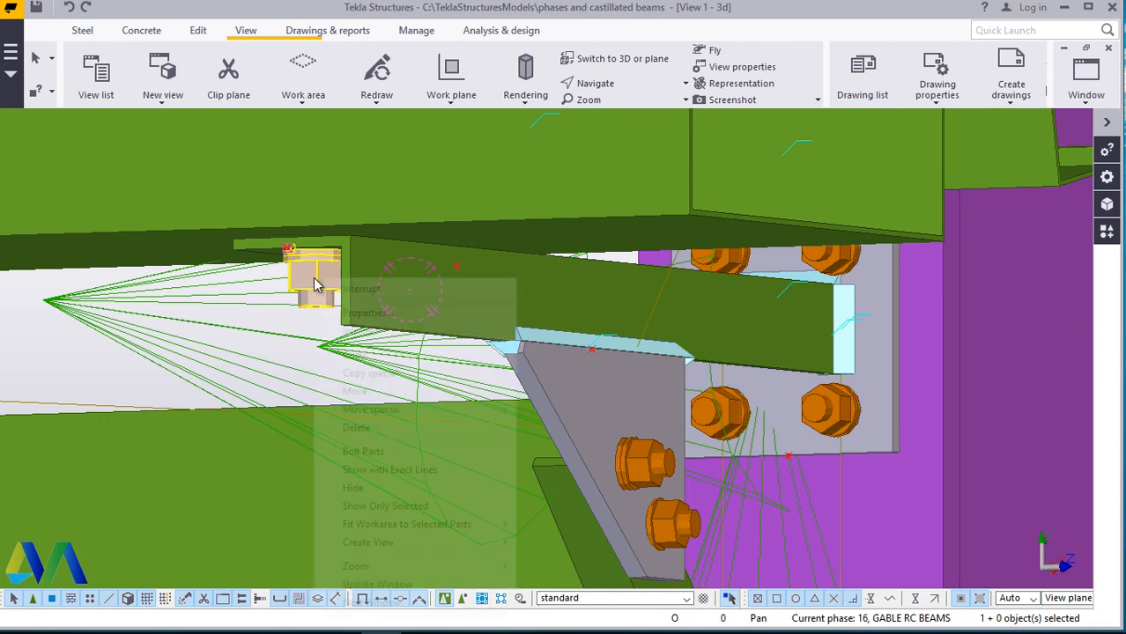
mouse_move(397, 377)
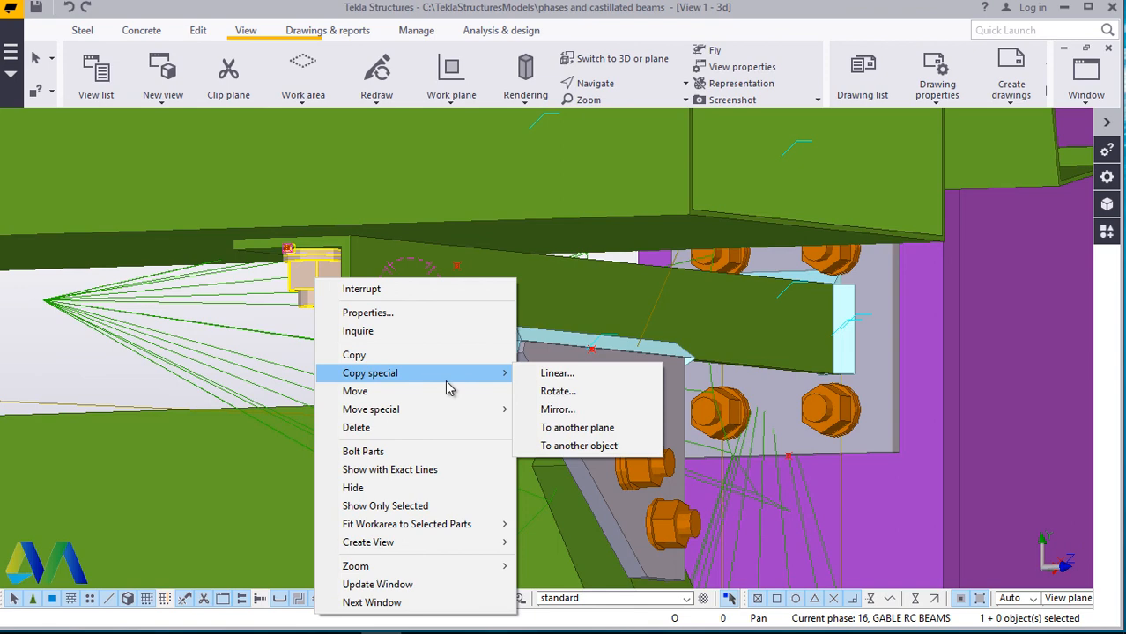
click(553, 373)
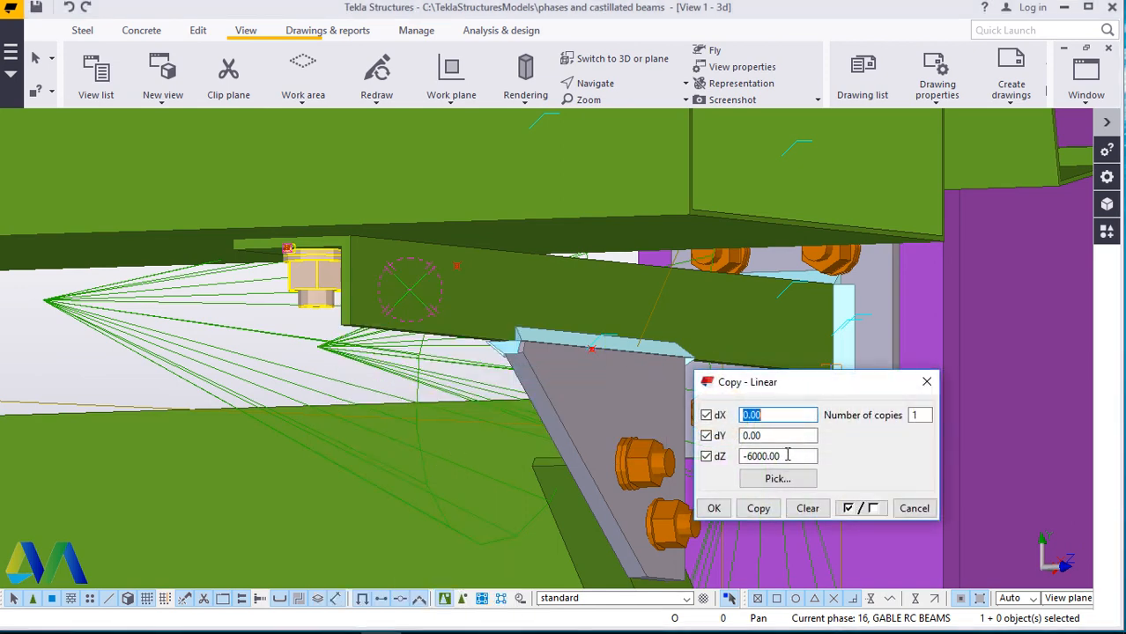
double_click(913, 416)
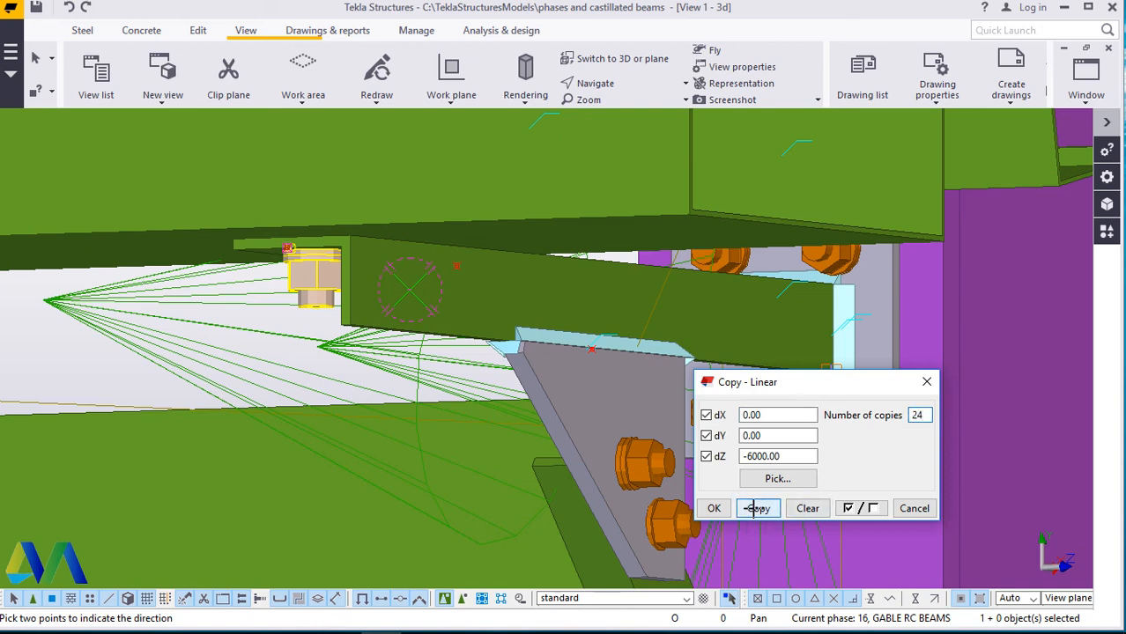
click(713, 508)
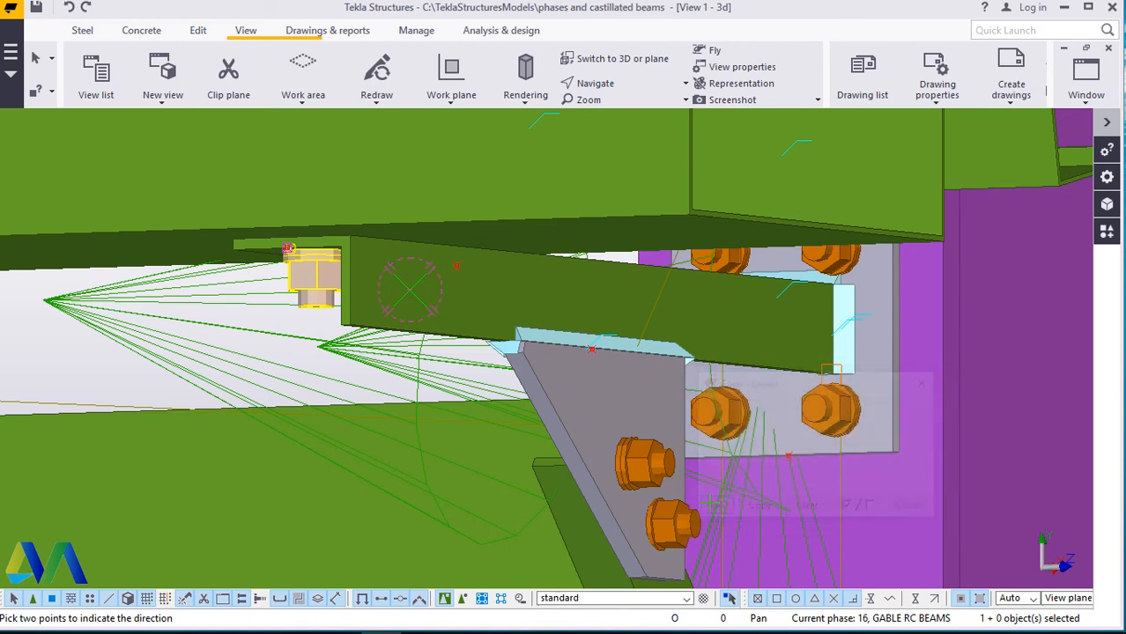
right_click(94, 314)
click(132, 319)
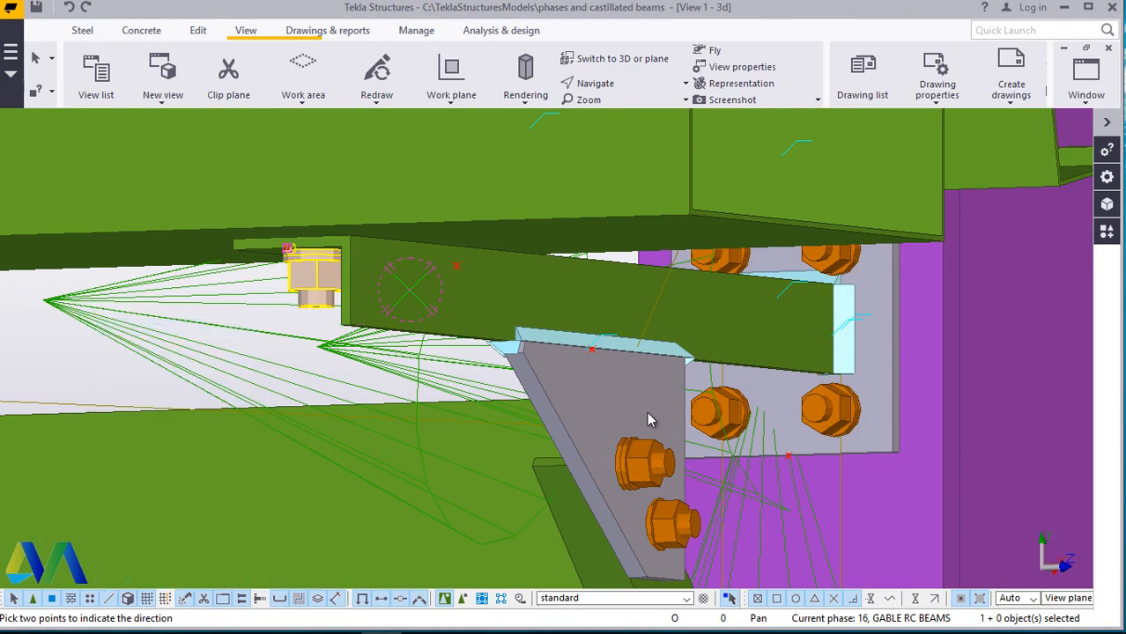
Examine the copied bolt groups inside the gutter at the successive column brackets along the eaves.
scroll(670, 410, down, 10)
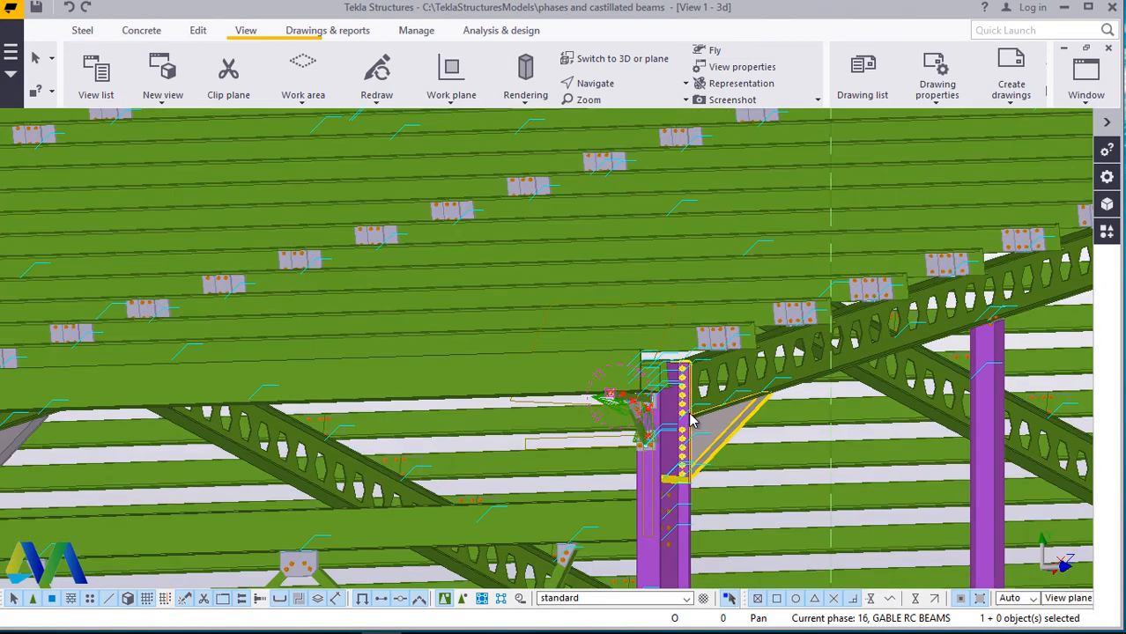
scroll(690, 421, down, 2)
click(610, 85)
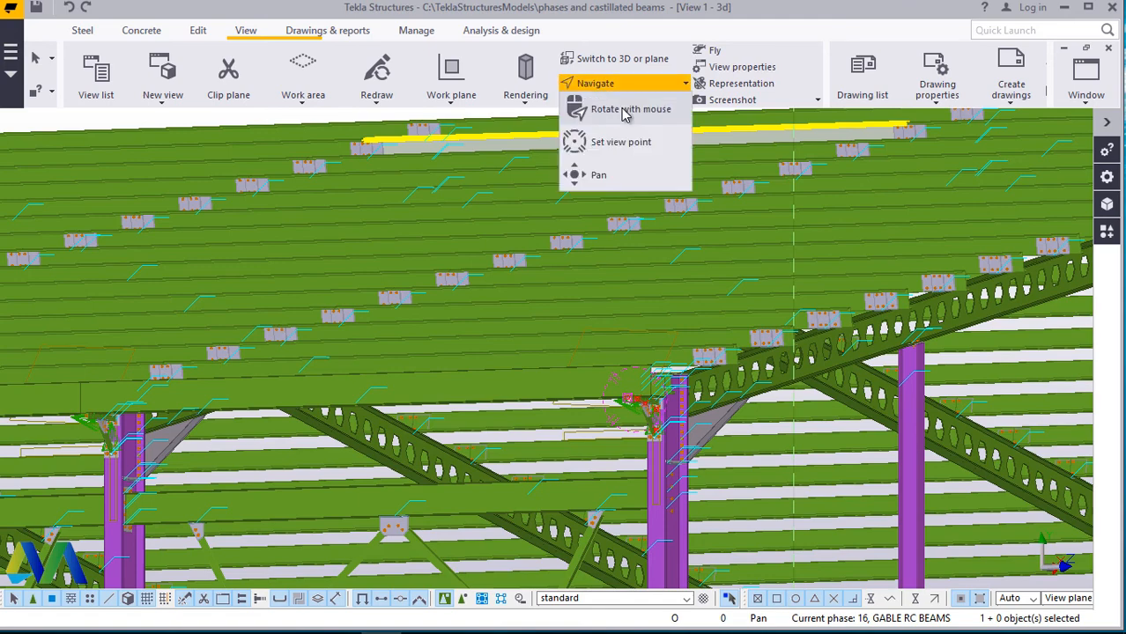
click(623, 110)
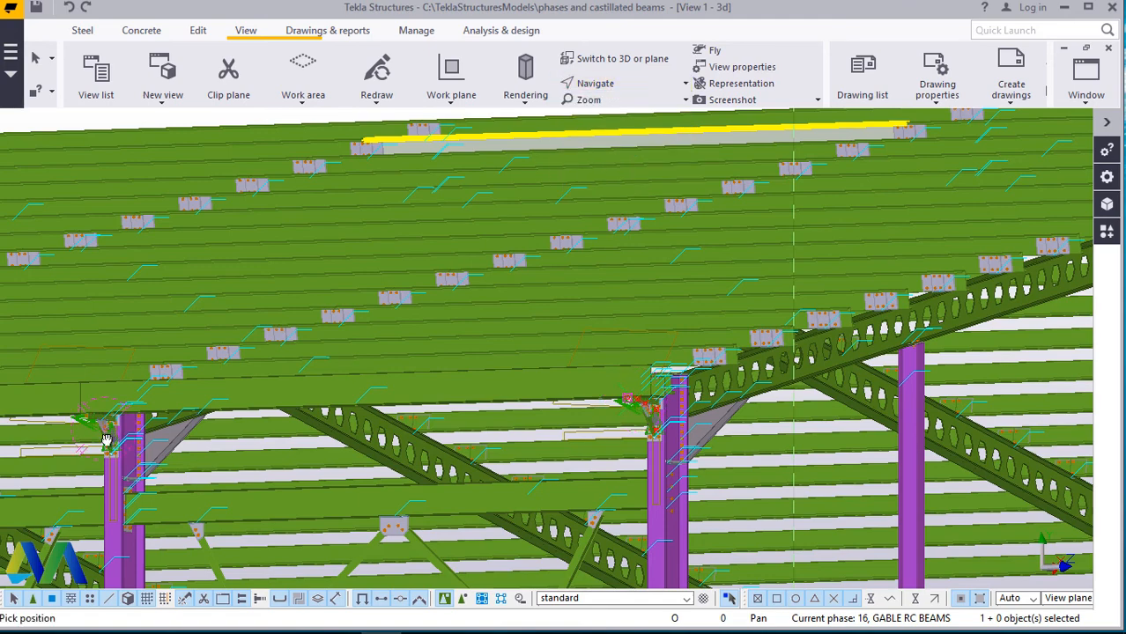
drag(108, 437, 78, 551)
scroll(91, 451, up, 6)
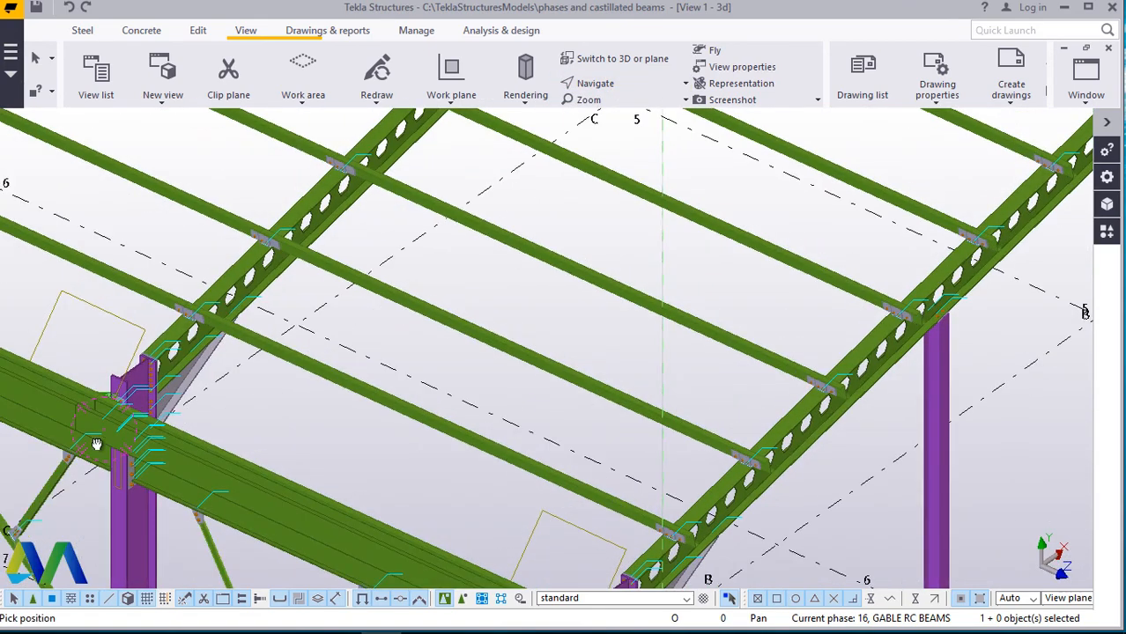
drag(90, 465, 86, 508)
scroll(75, 459, up, 2)
scroll(74, 458, up, 5)
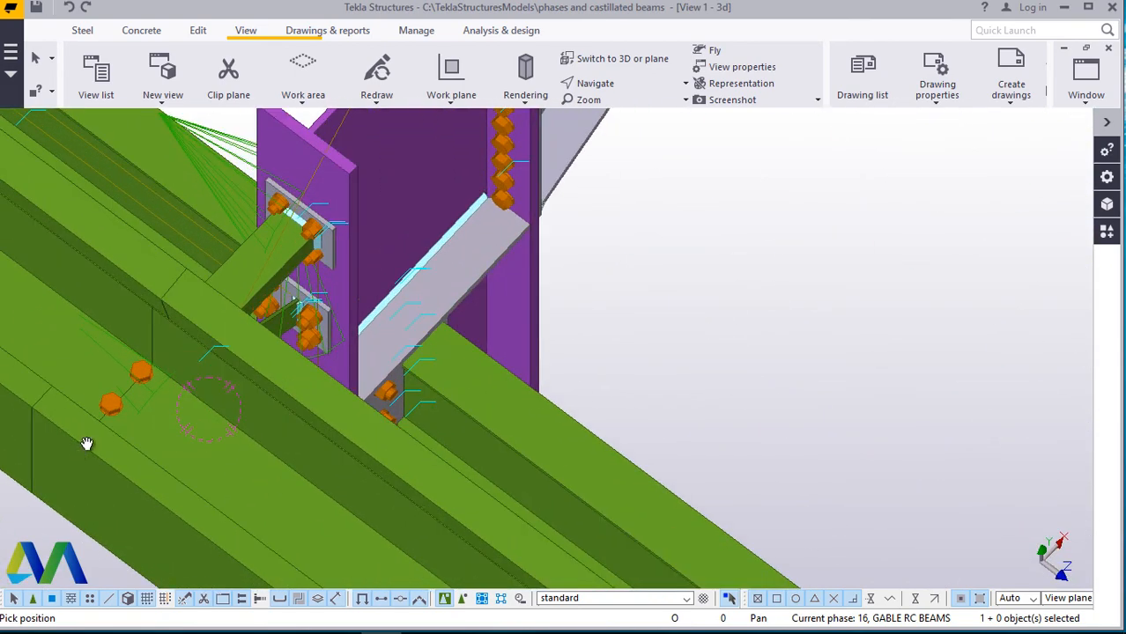
scroll(108, 422, down, 1)
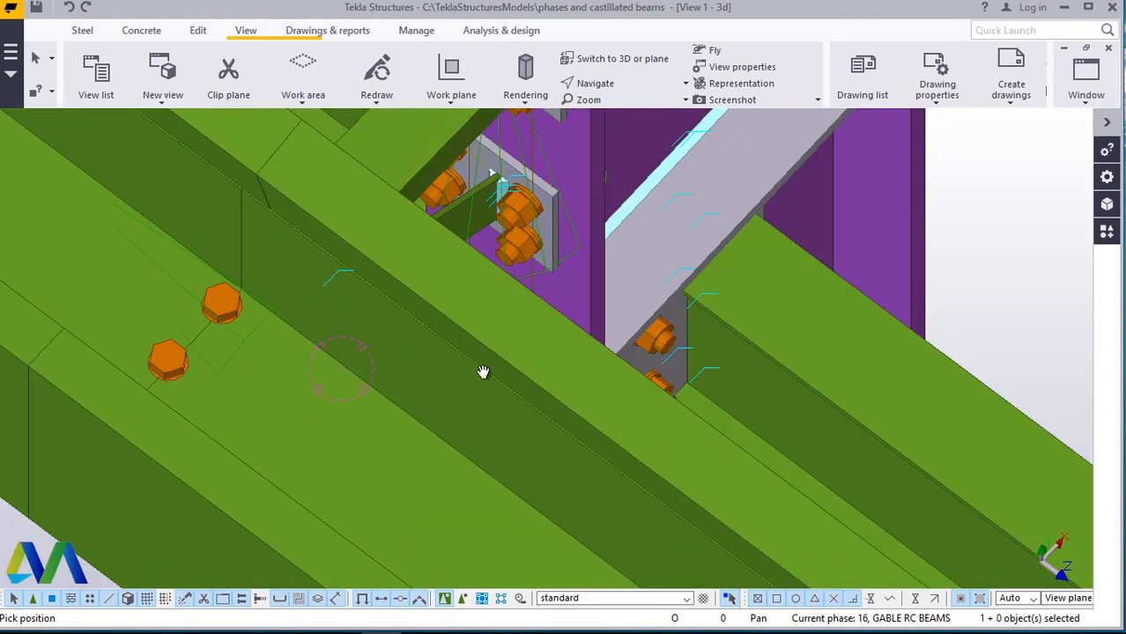
scroll(483, 371, down, 4)
scroll(634, 440, down, 4)
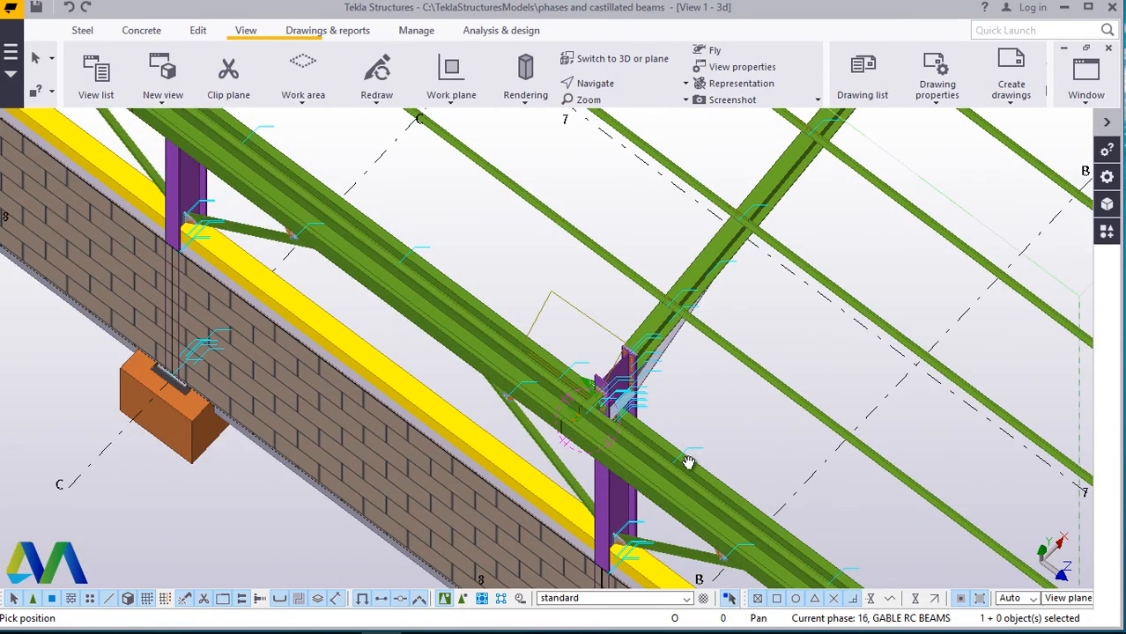
scroll(688, 463, down, 4)
scroll(490, 312, up, 3)
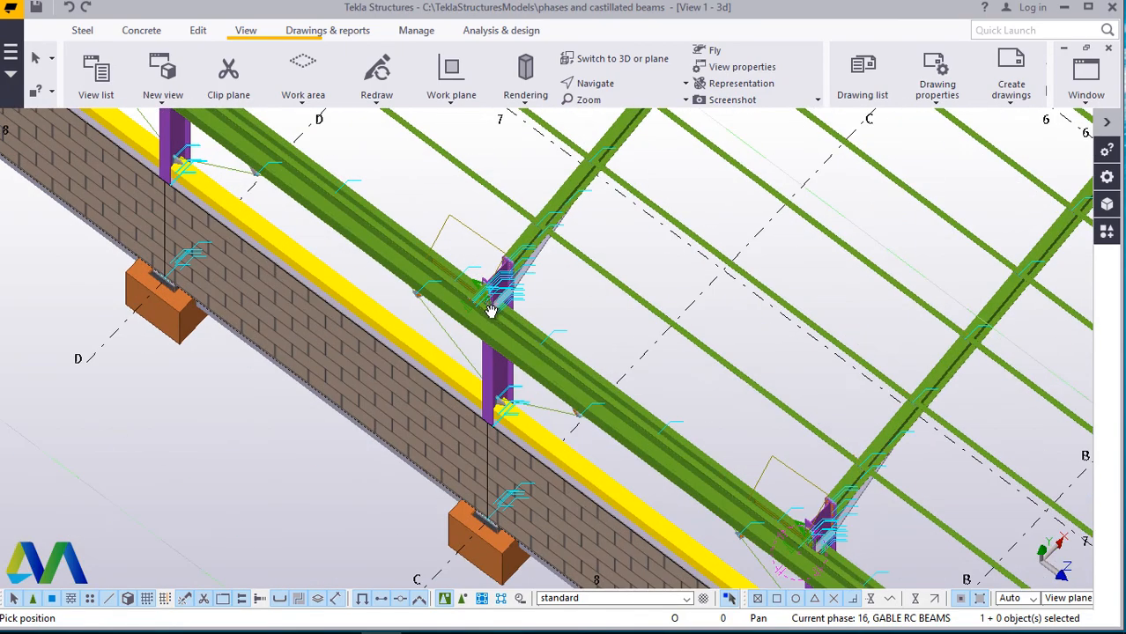
scroll(491, 311, up, 10)
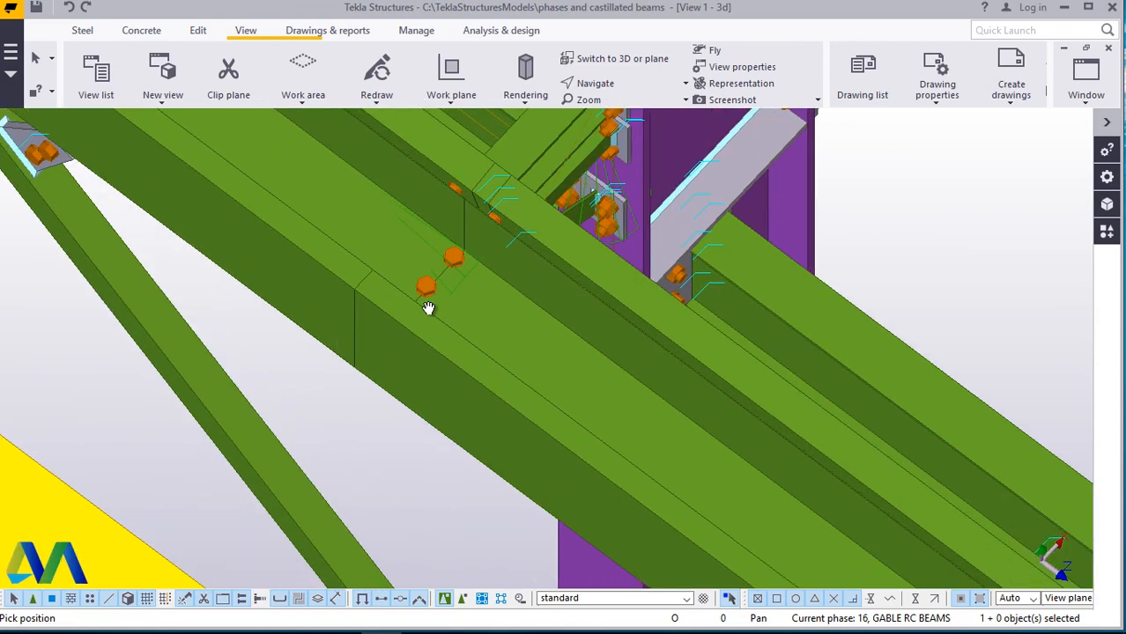
scroll(428, 308, up, 2)
scroll(420, 363, down, 6)
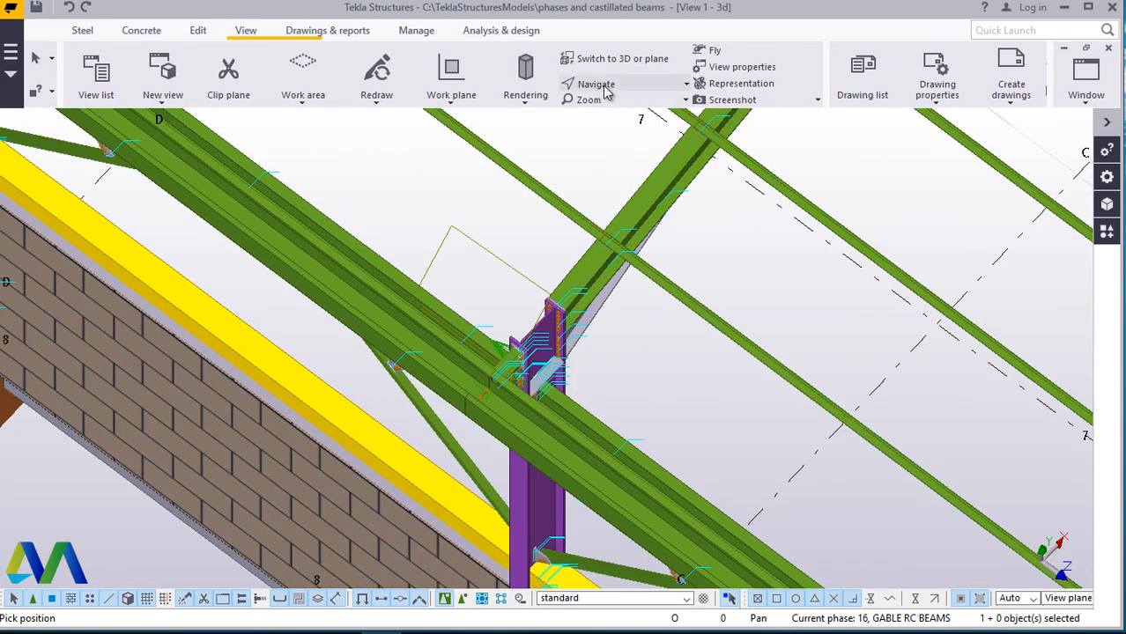
Check the bolted gutter supports from the column side and along the eaves, ending at the open gutter end.
click(605, 87)
click(609, 153)
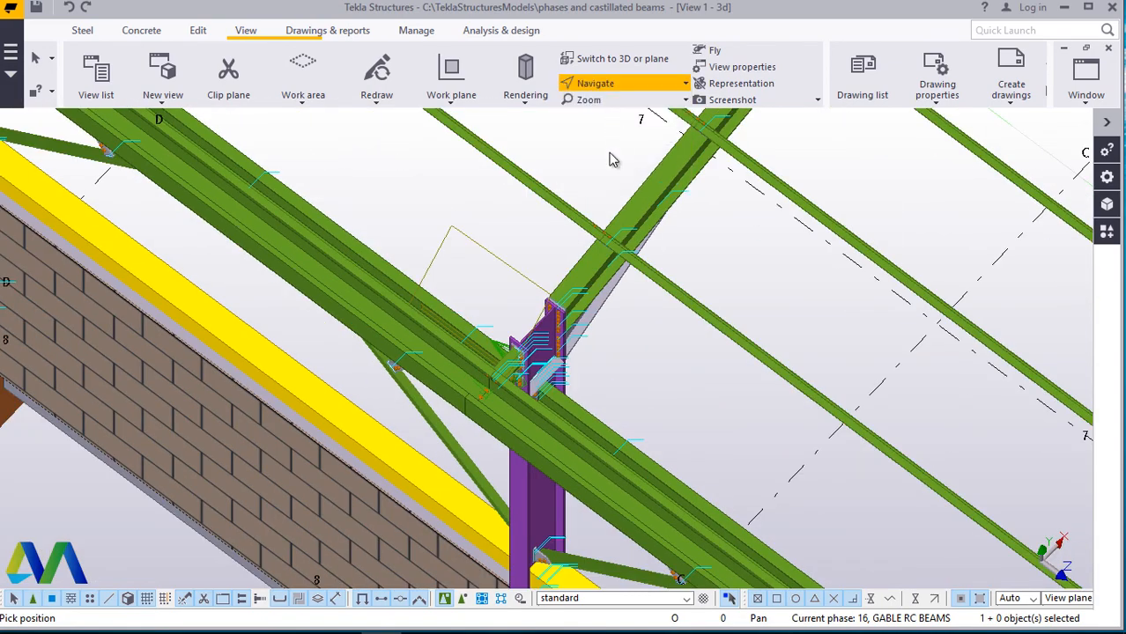
drag(500, 414, 439, 391)
scroll(449, 393, up, 3)
scroll(448, 393, up, 5)
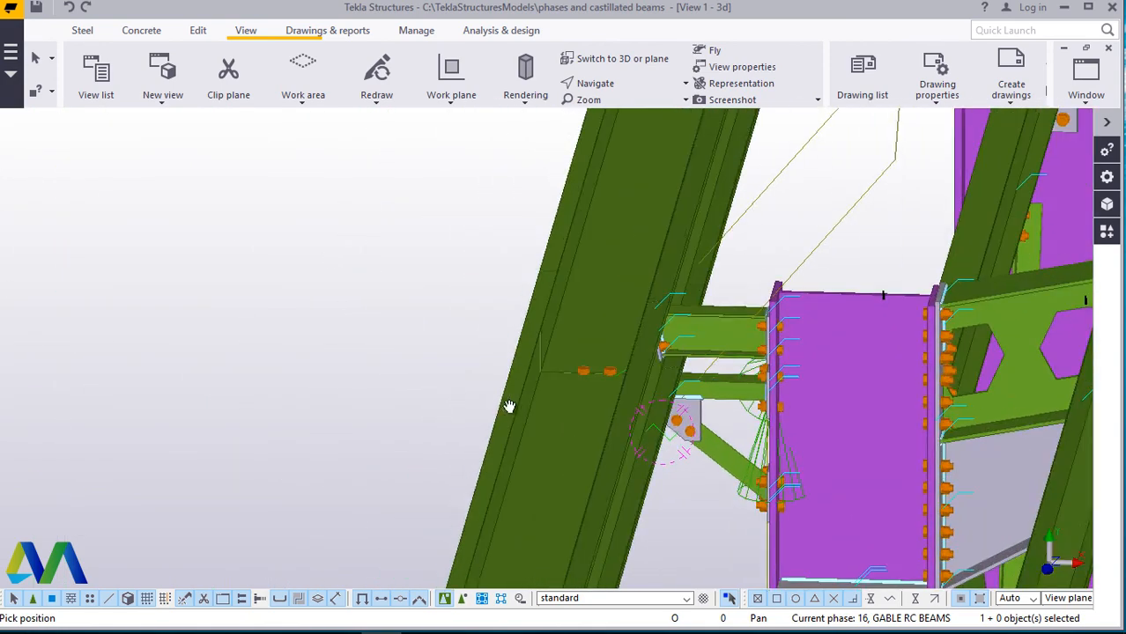
ctrl+middle_drag(649, 356, 712, 382)
ctrl+middle_drag(726, 315, 500, 410)
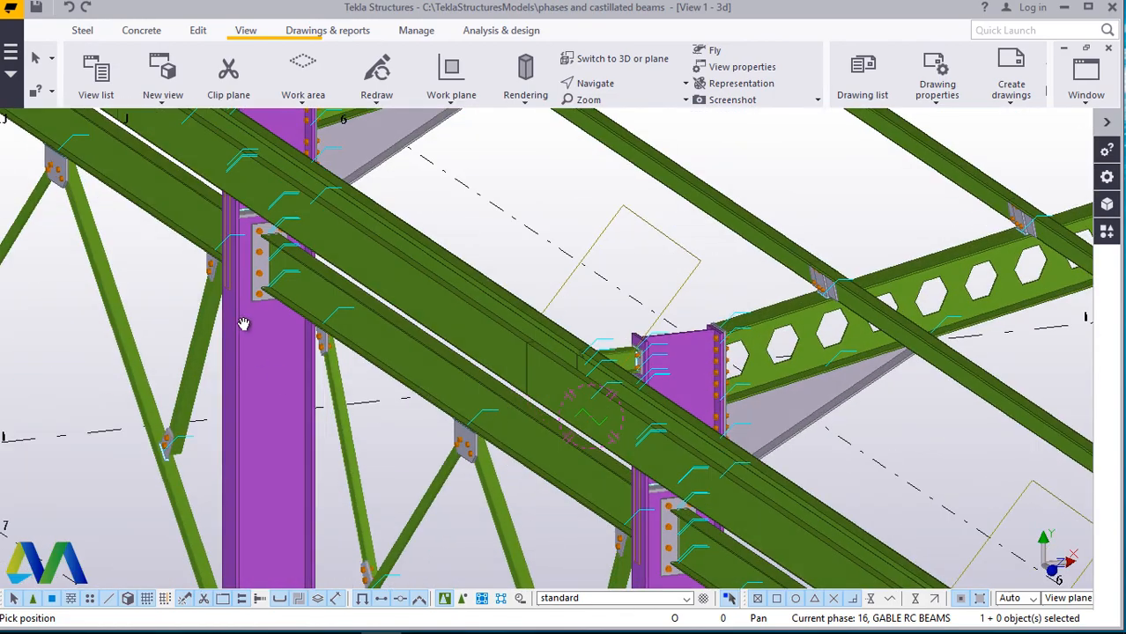
scroll(245, 304, down, 6)
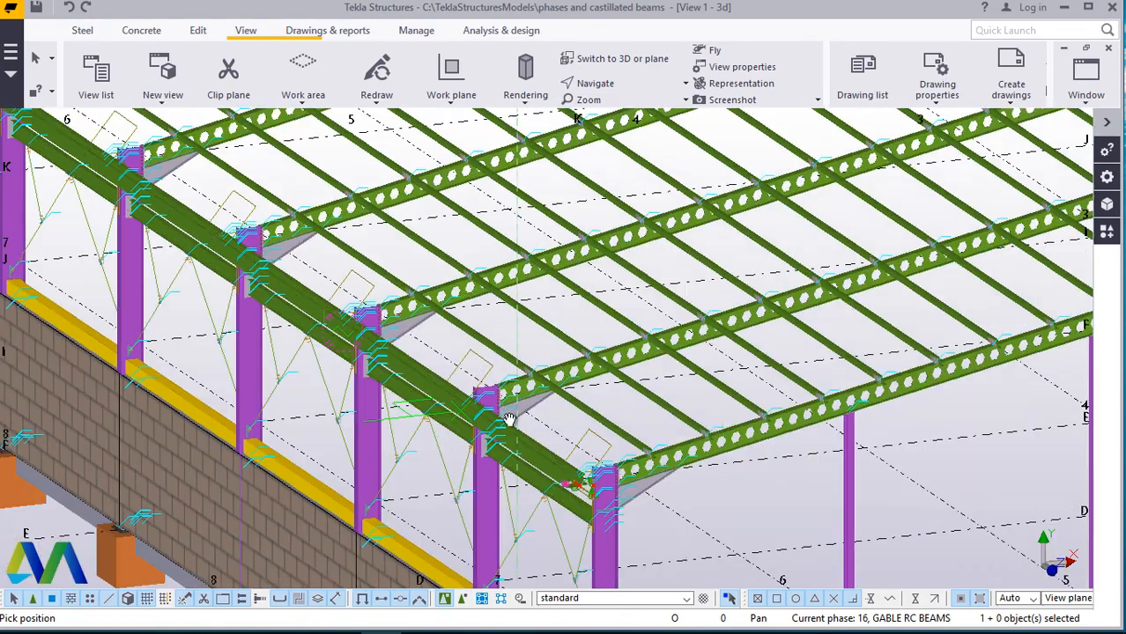
scroll(458, 396, up, 5)
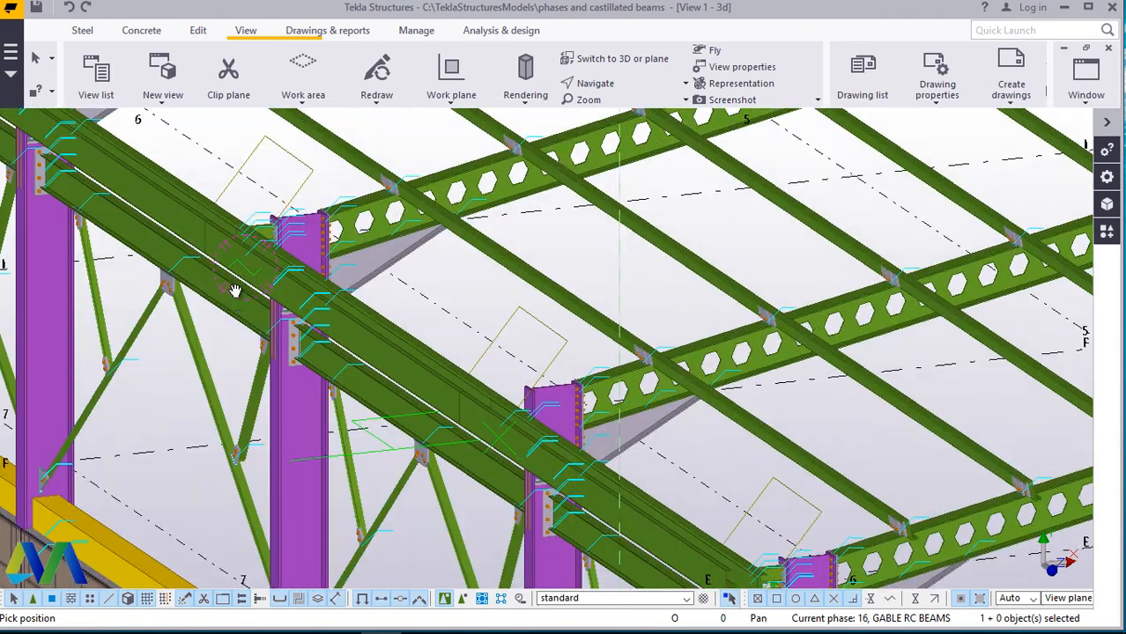
scroll(236, 291, down, 4)
scroll(621, 501, up, 4)
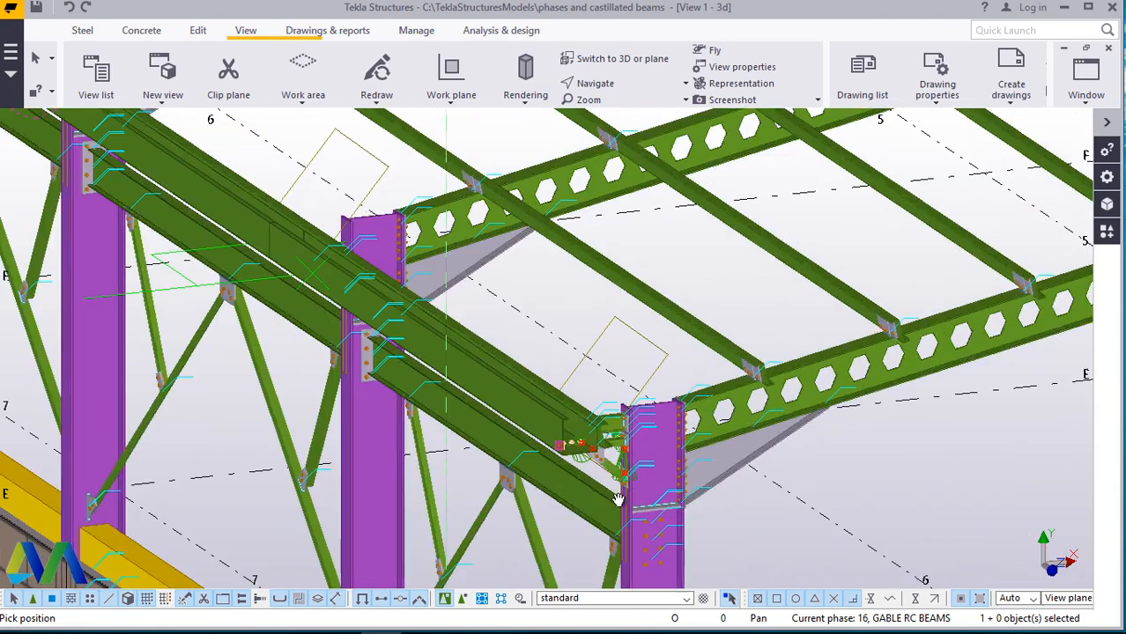
scroll(620, 499, up, 5)
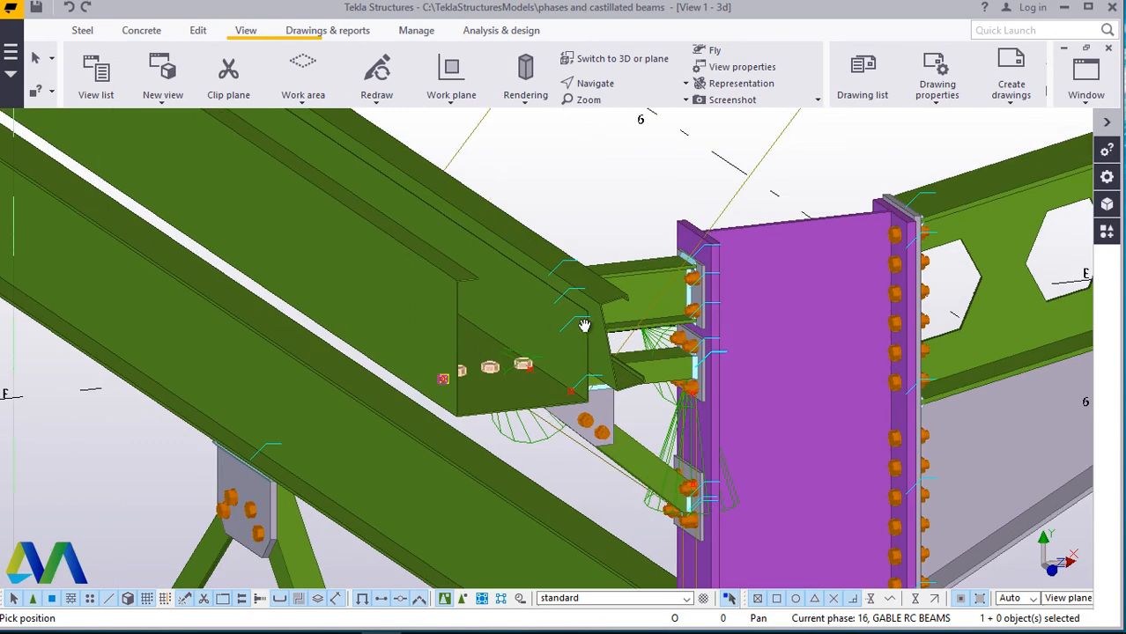
scroll(533, 405, up, 3)
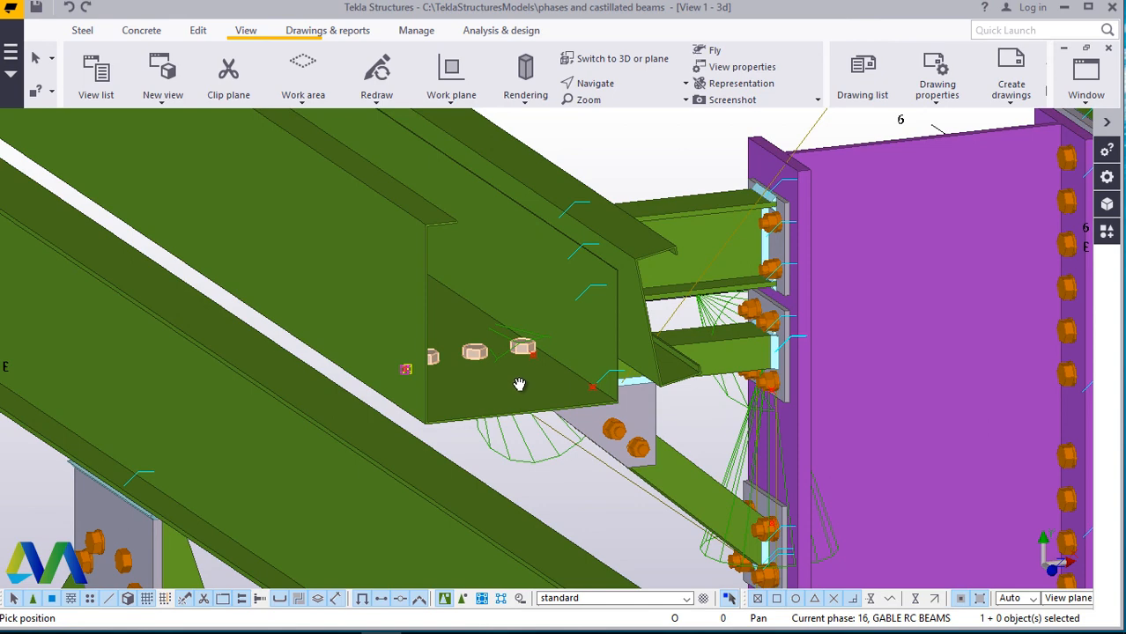
ctrl+middle_drag(511, 333, 521, 360)
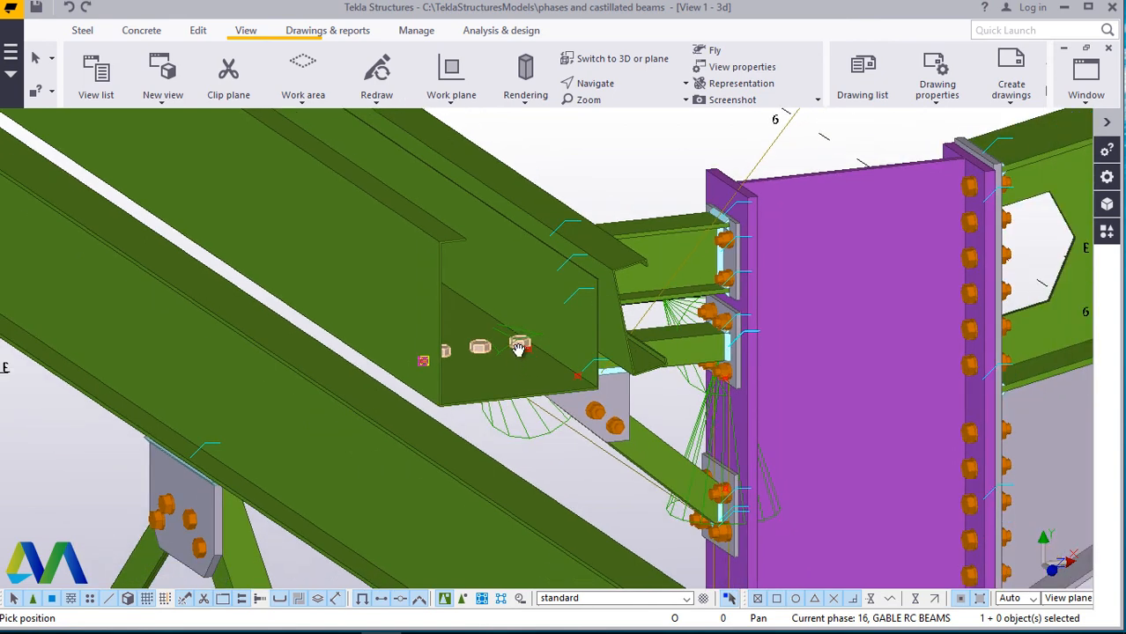
ctrl+middle_drag(520, 348, 532, 393)
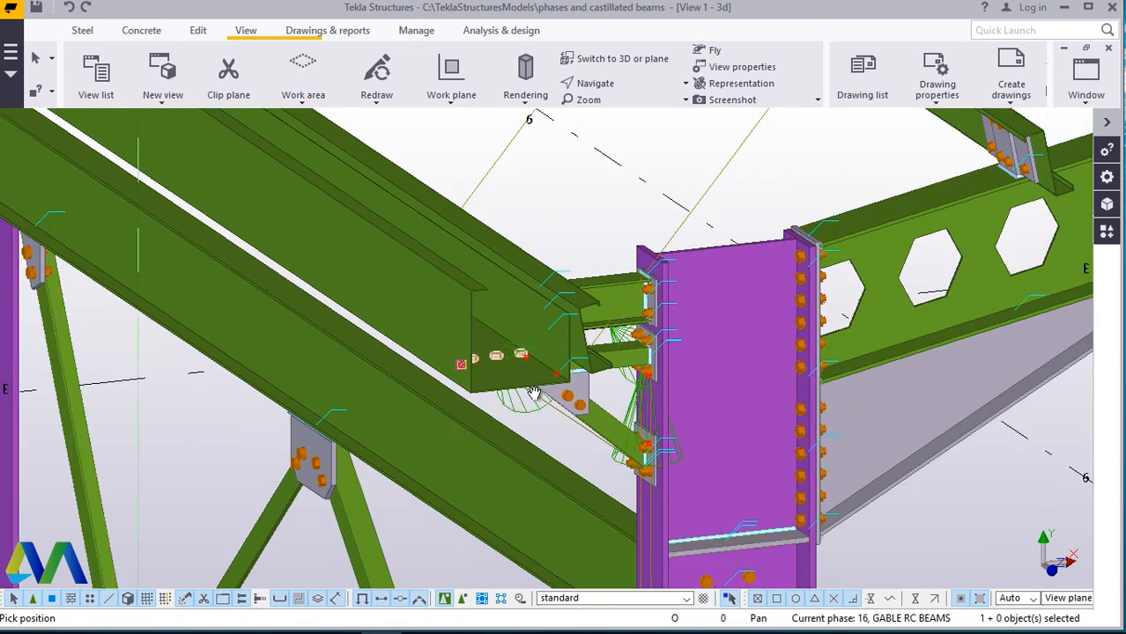
scroll(532, 362, down, 2)
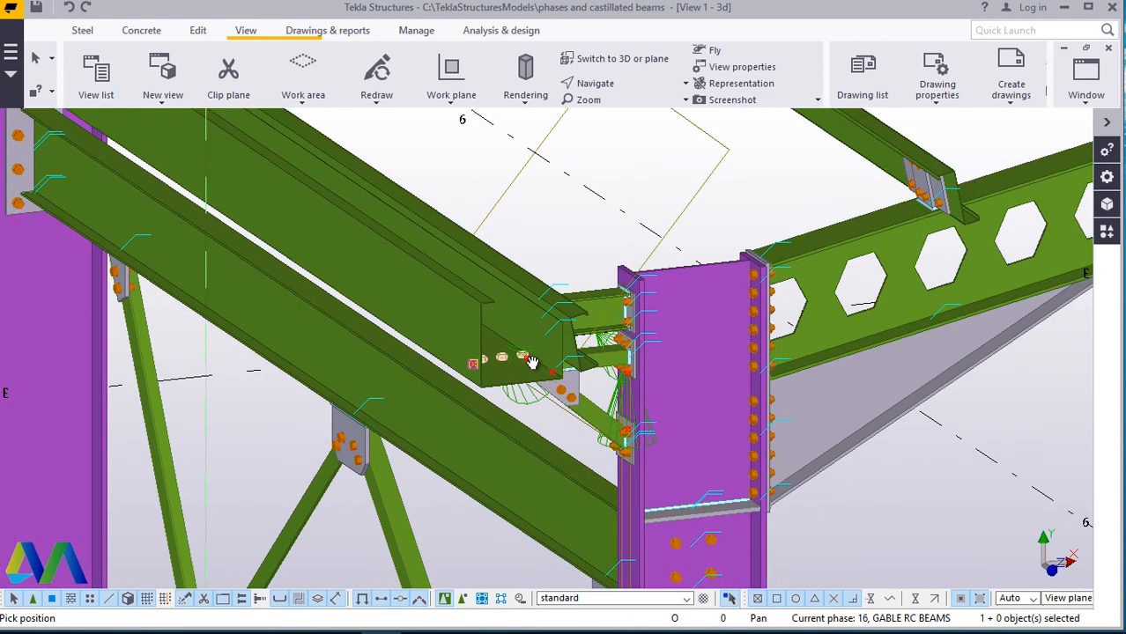